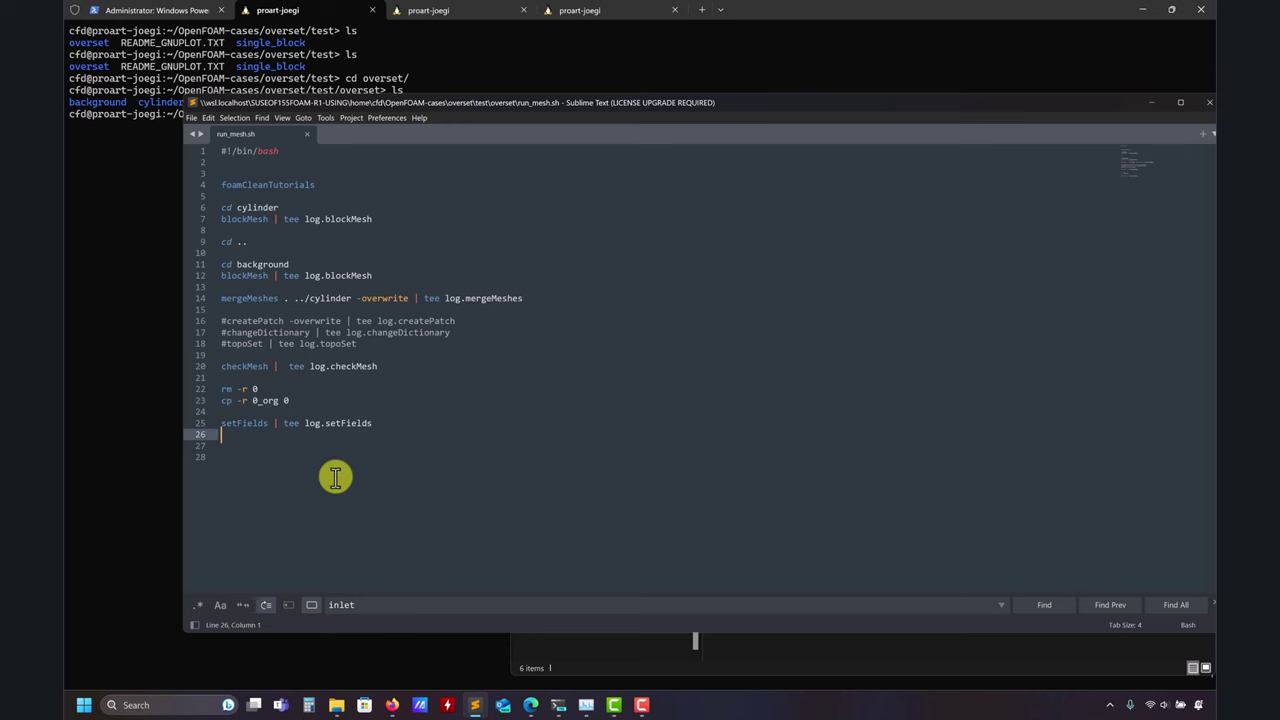
Open the setFieldsDict file from the system folder of the background case in the text editor.
click(842, 654)
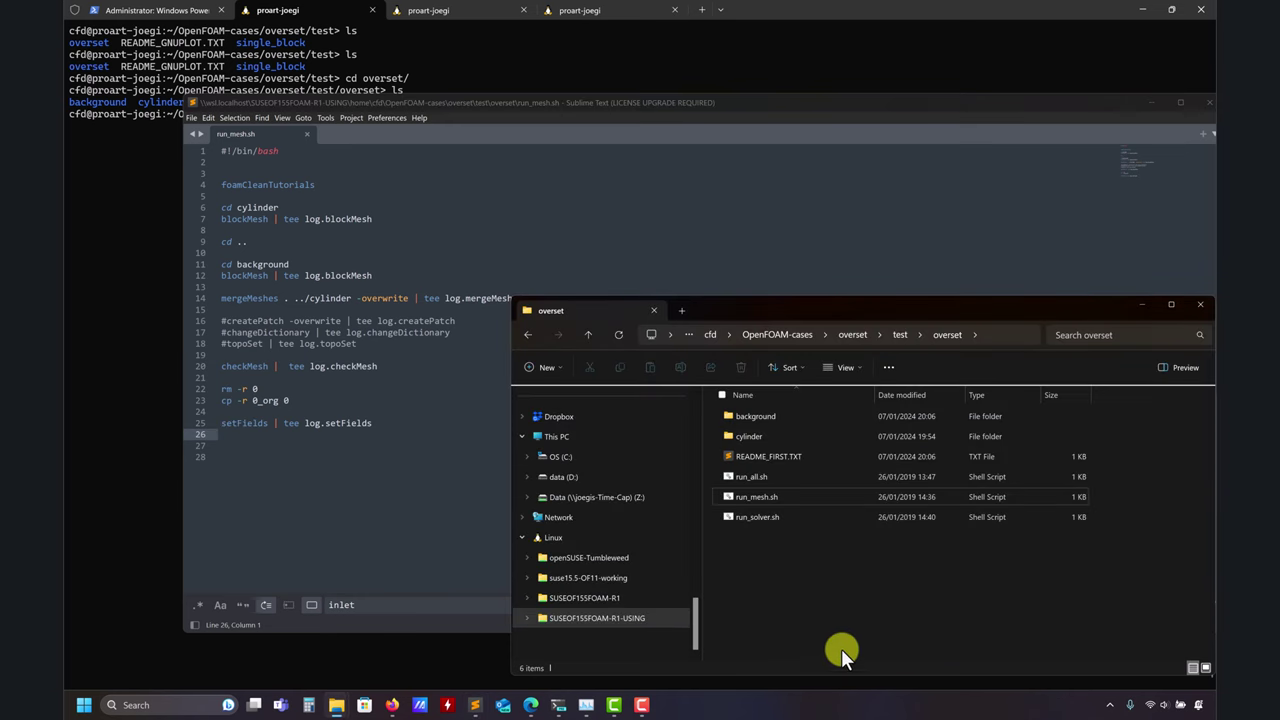
double_click(748, 416)
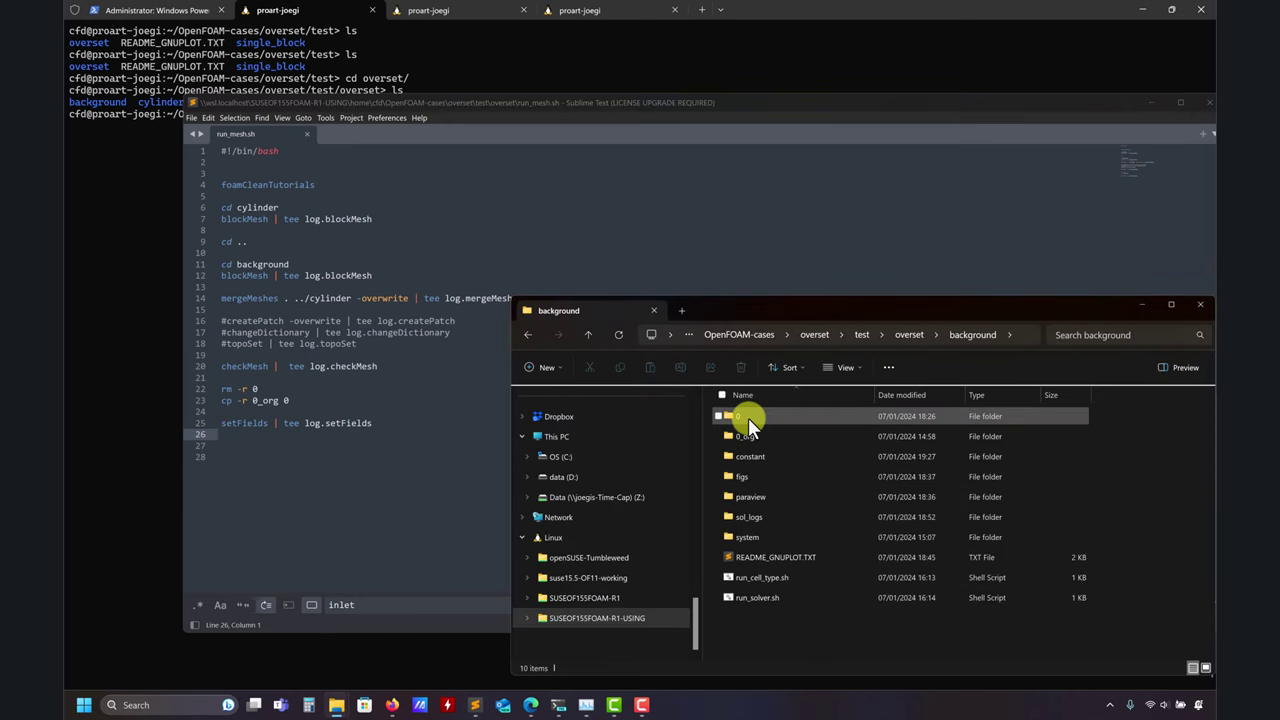
double_click(741, 534)
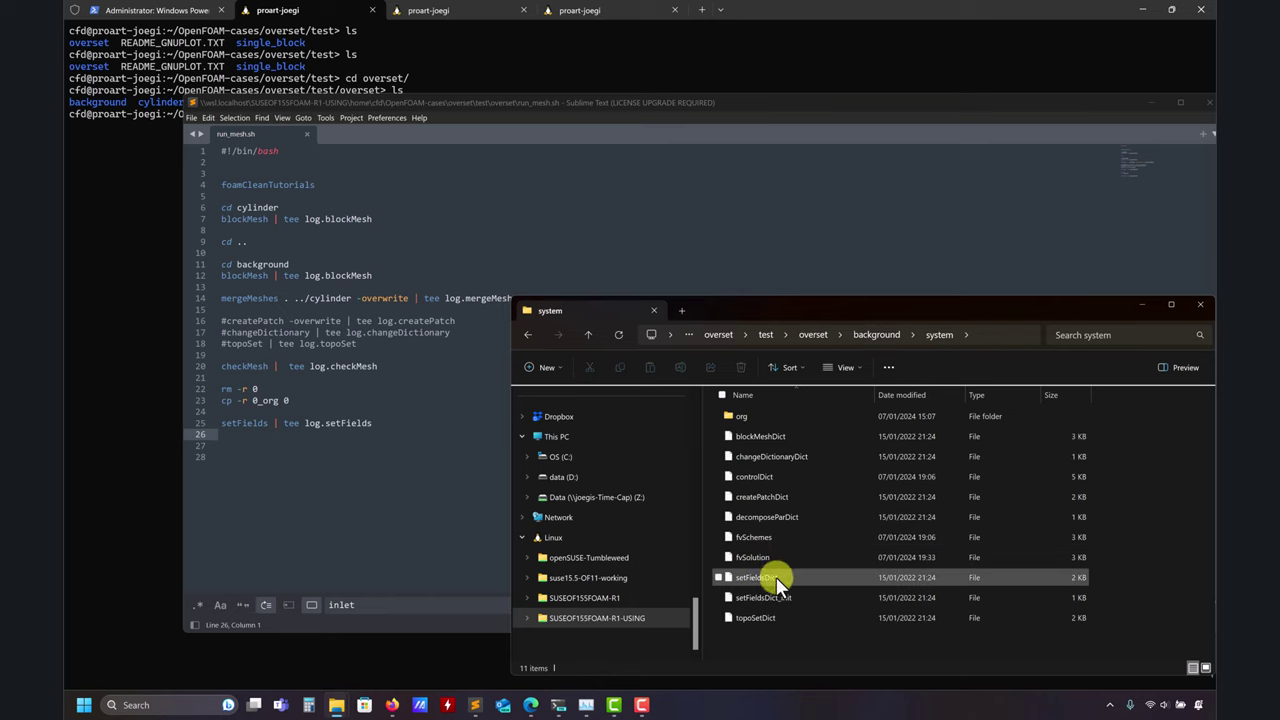
drag(772, 578, 757, 203)
scroll(452, 335, down, 3)
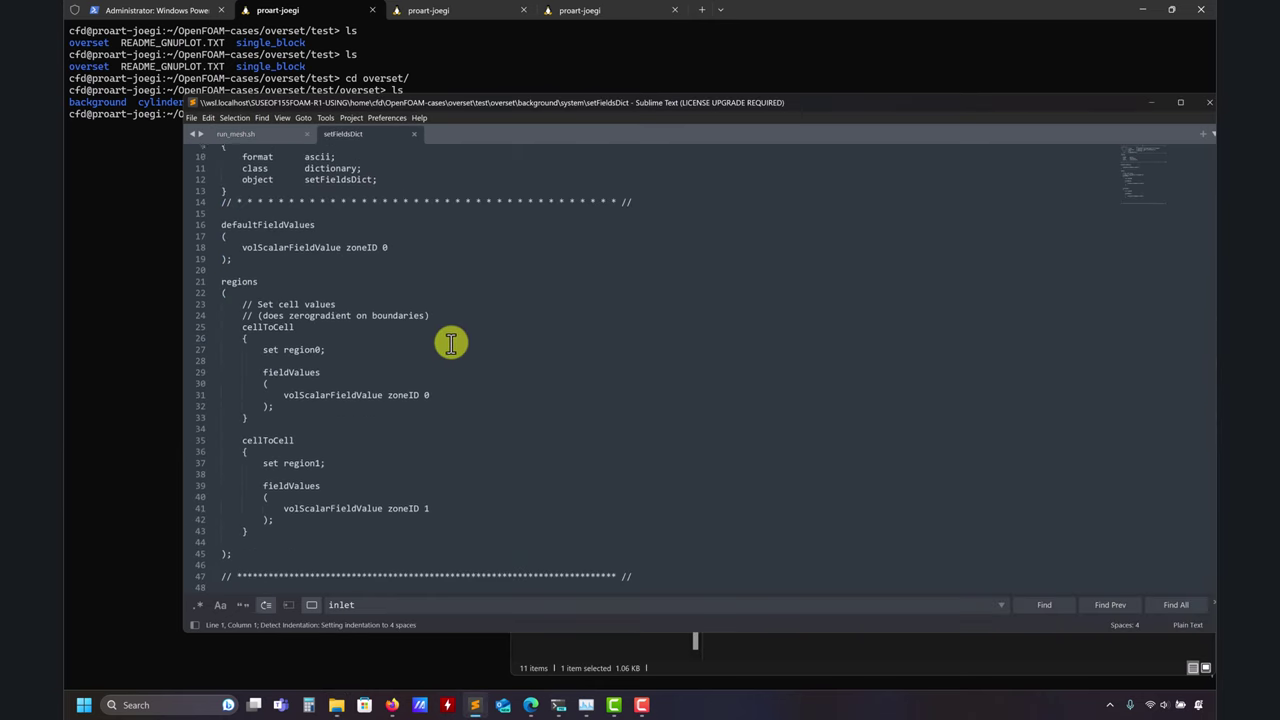
Examine which zoneID value setFieldsDict assigns to the cell sets region0 and region1.
drag(321, 343, 291, 343)
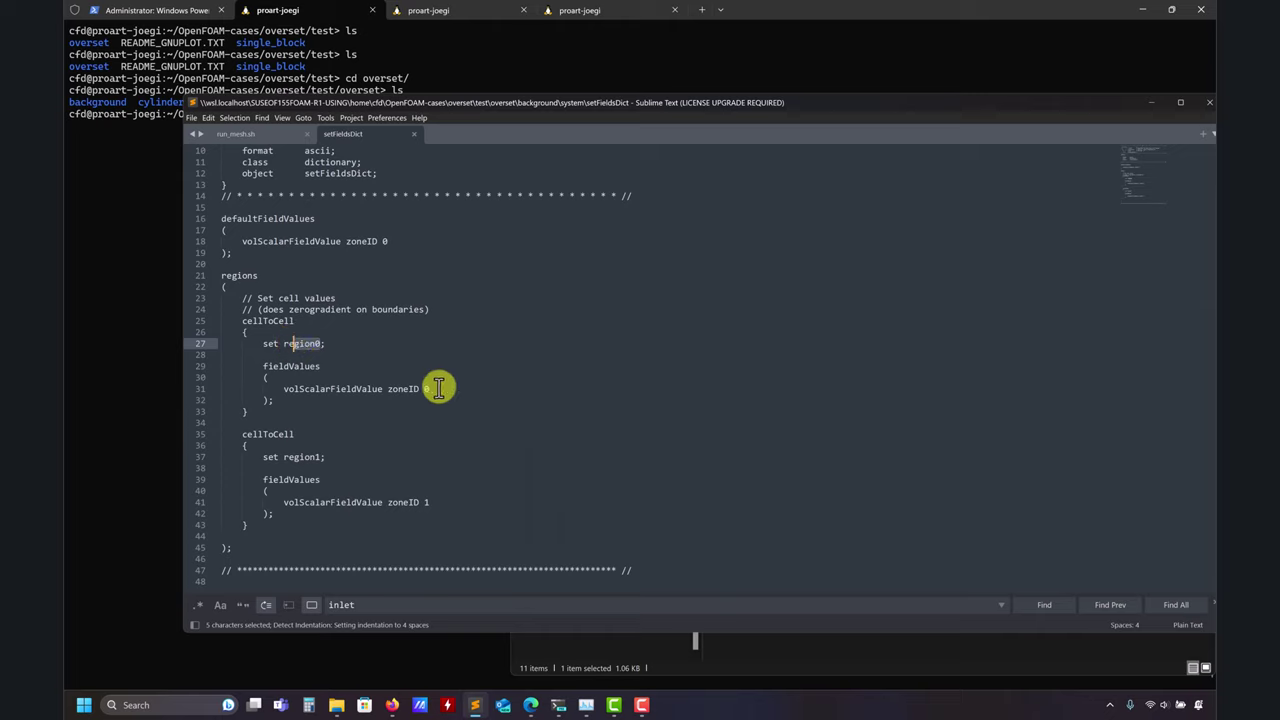
drag(437, 388, 424, 388)
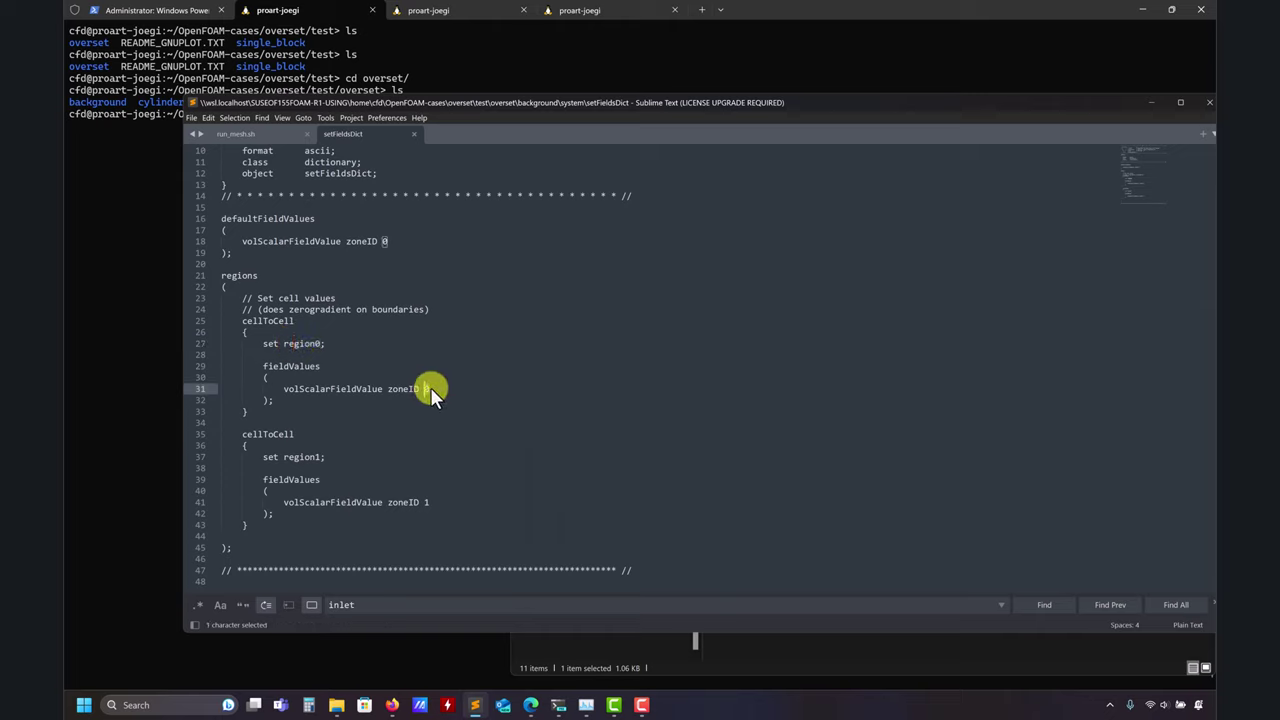
click(430, 388)
drag(430, 388, 424, 388)
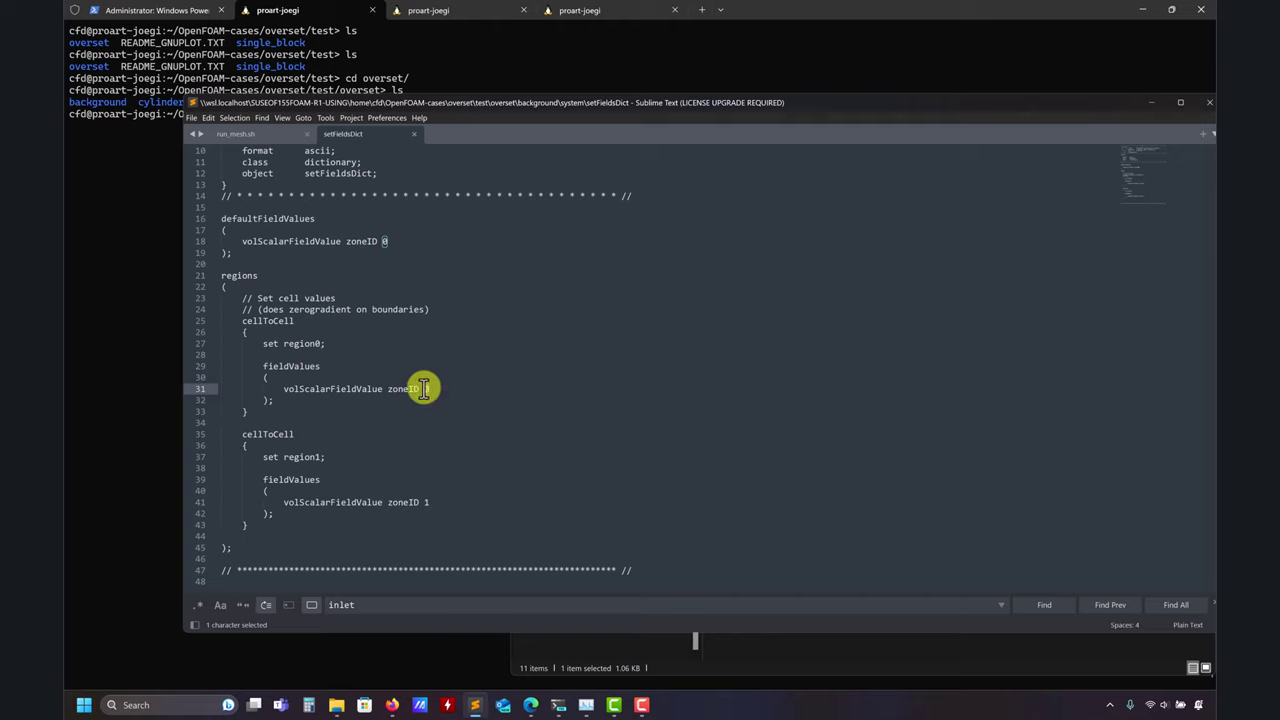
click(434, 503)
List the overset case directory in the terminal and run the meshing script run_mesh.sh.
click(145, 260)
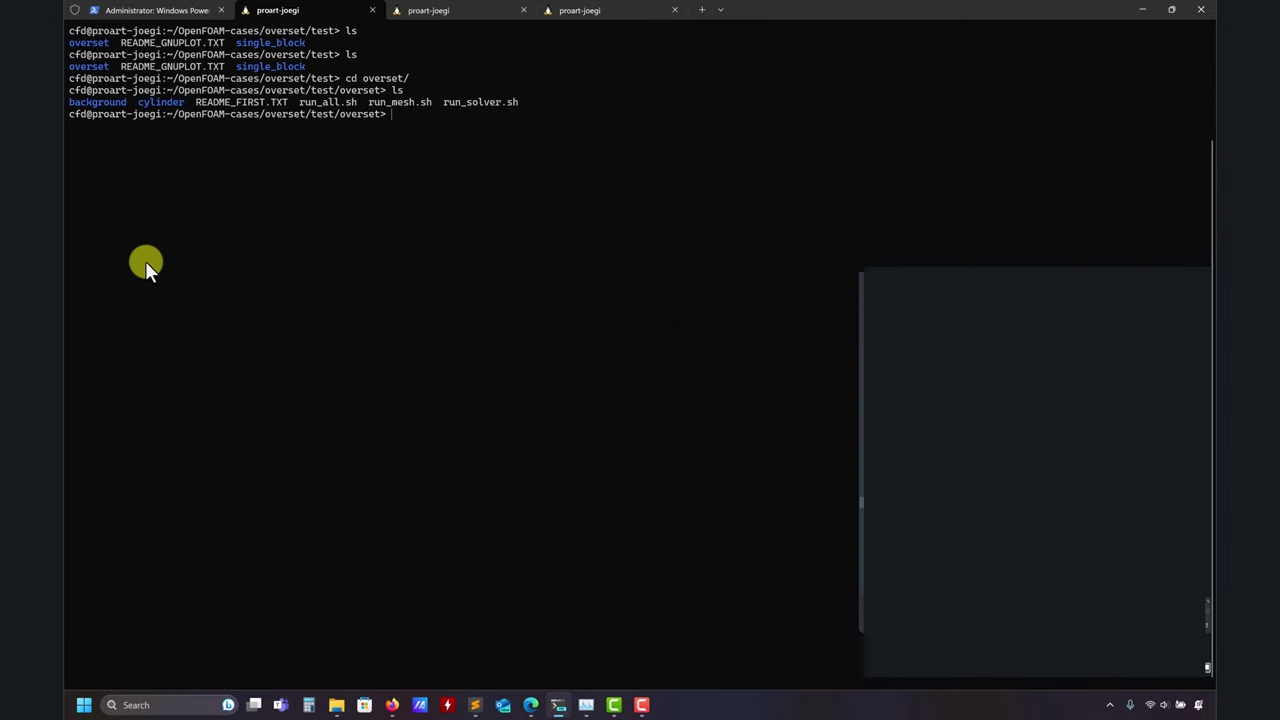
text(ls)
key(Return)
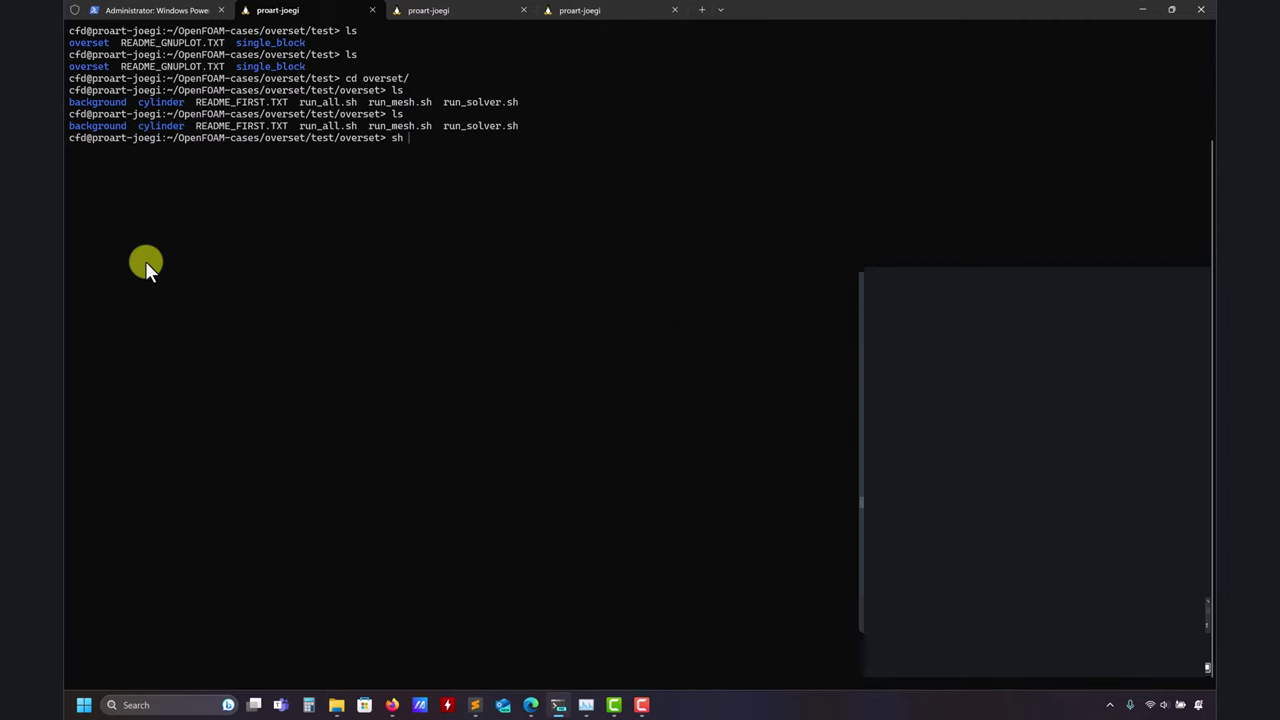
text(sh run_m)
key(Tab)
key(Return)
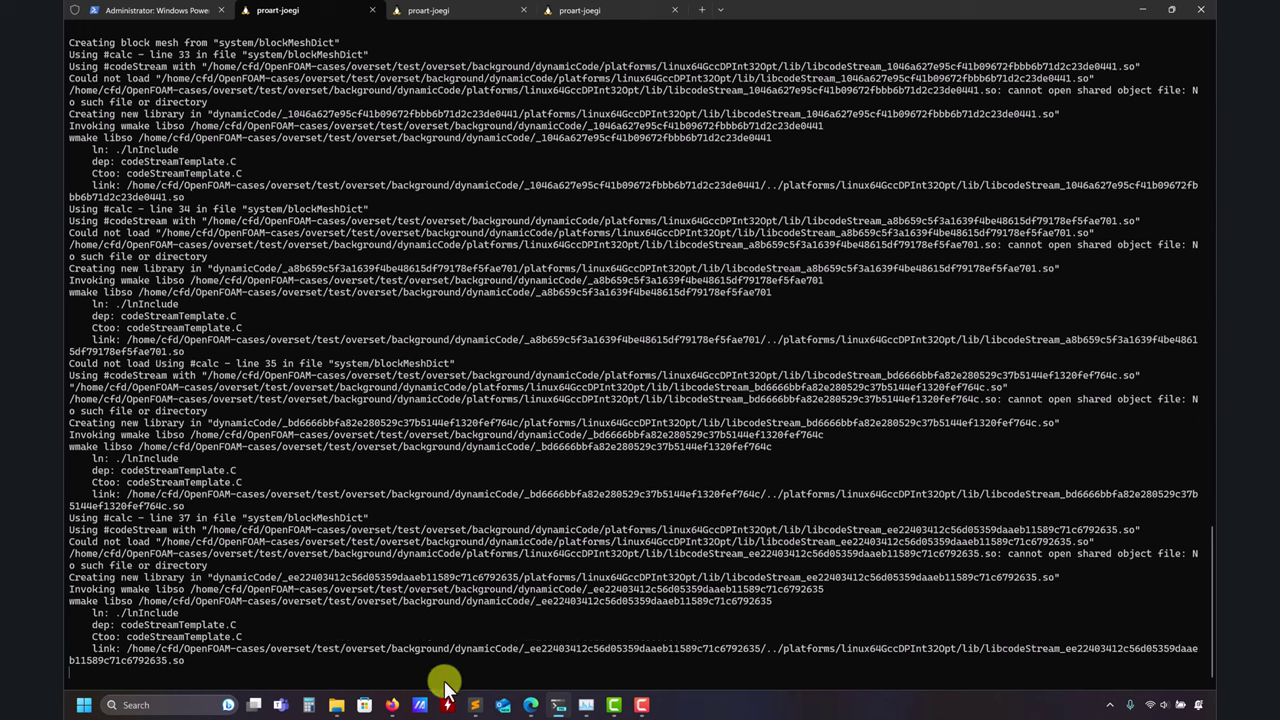
Examine the checkMesh output for the cell regions, their cell counts and the overset patch.
click(474, 705)
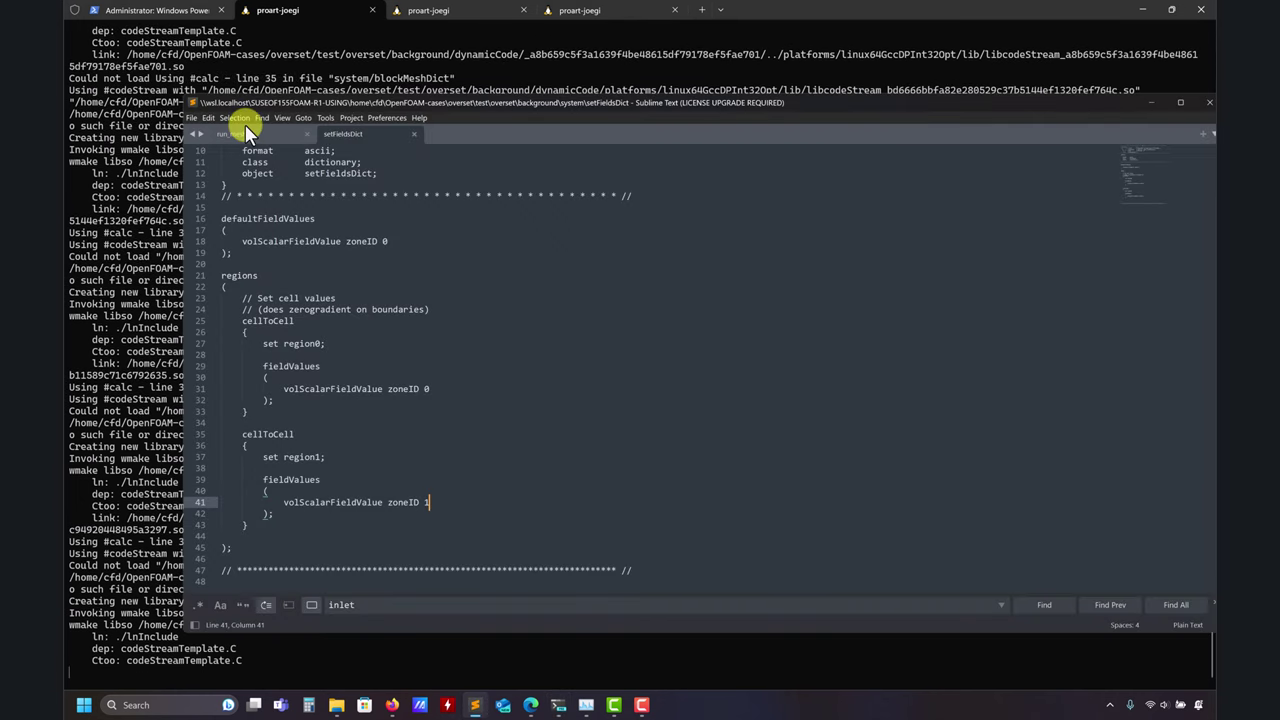
click(98, 380)
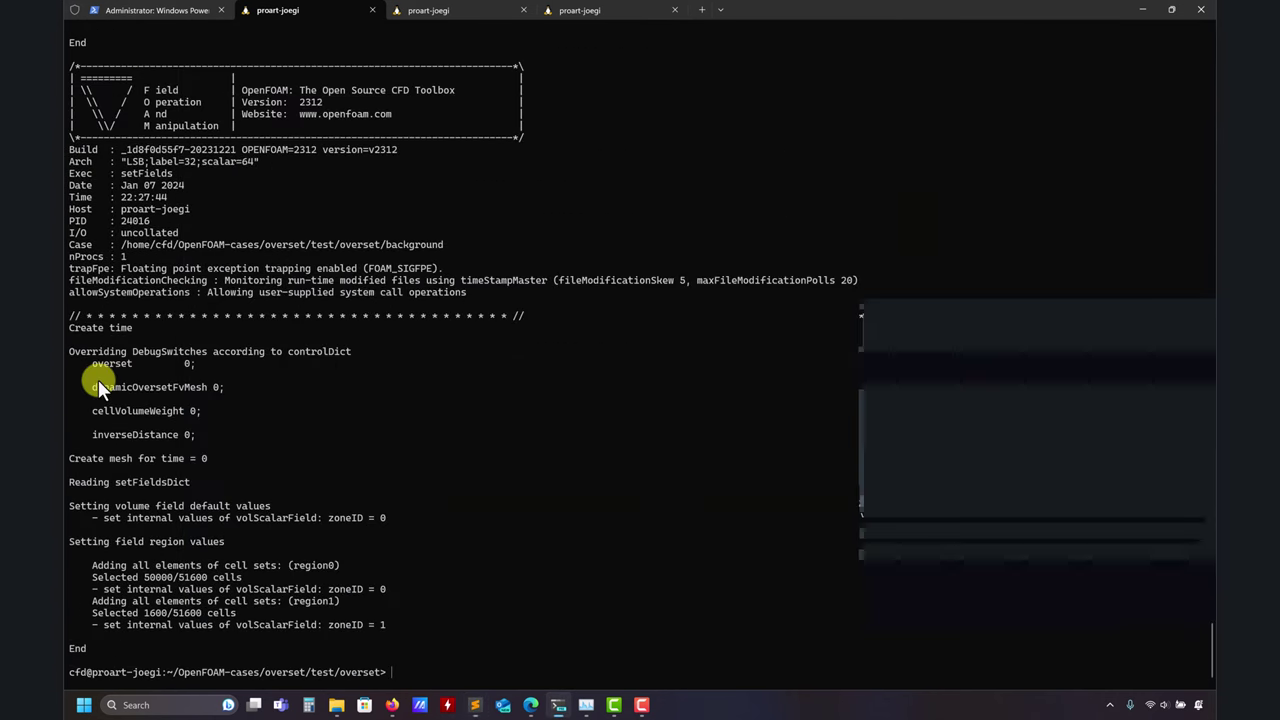
text(ls)
key(Return)
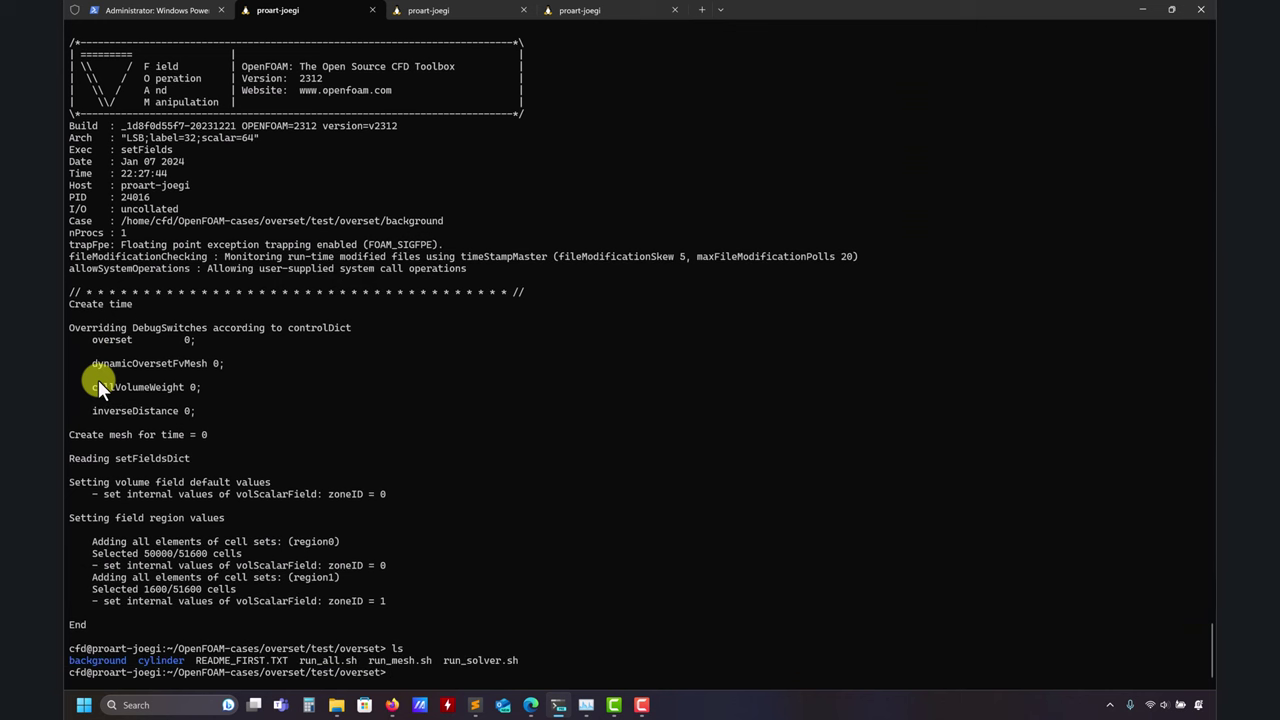
scroll(233, 329, up, 20)
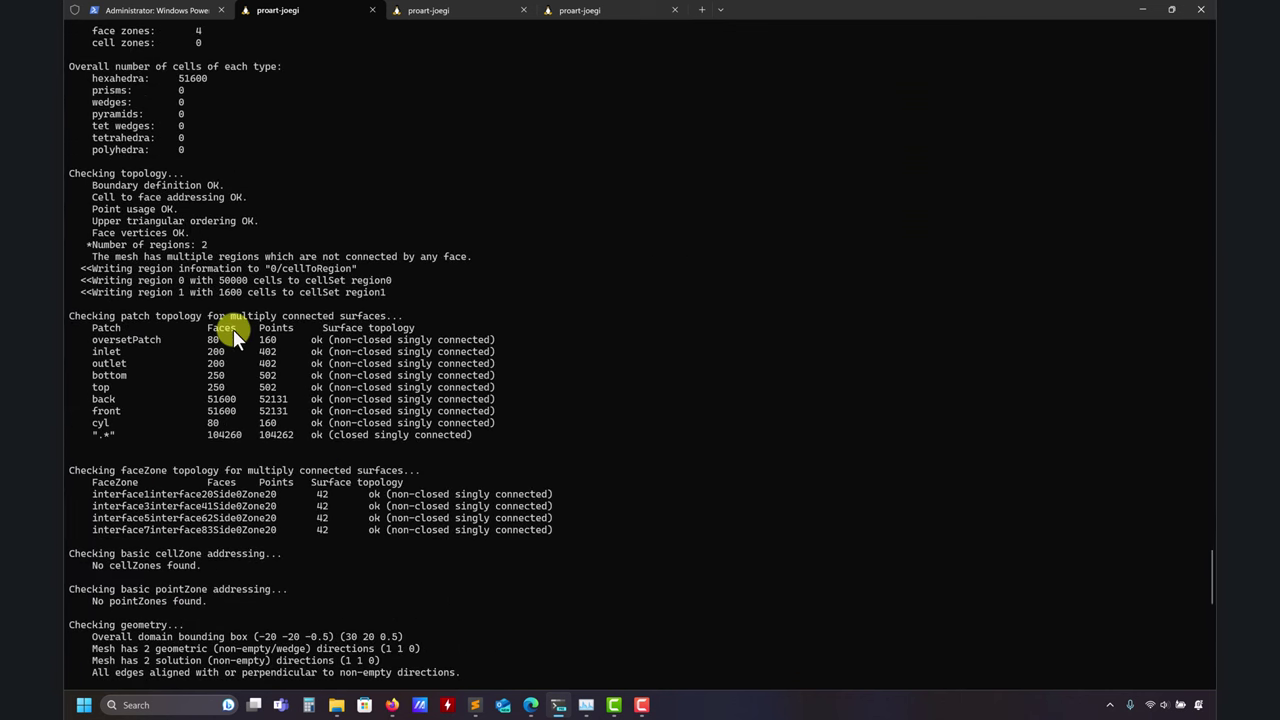
scroll(233, 329, up, 1)
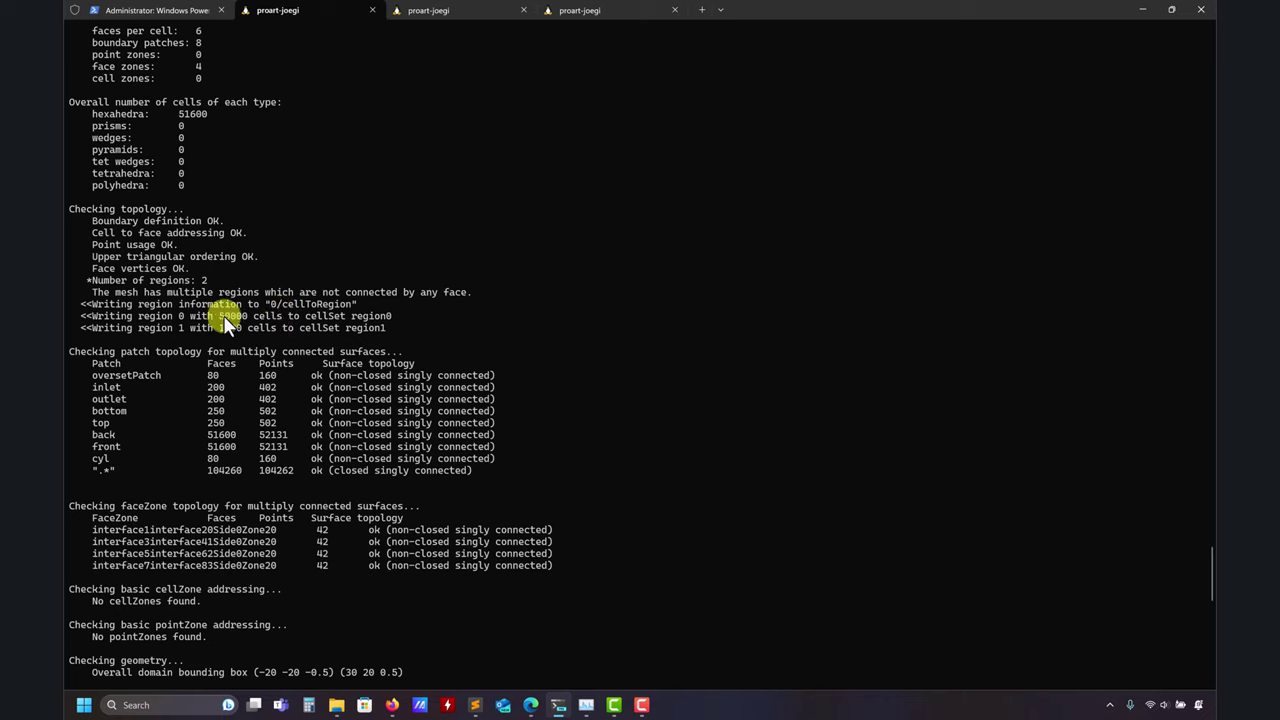
drag(91, 314, 166, 316)
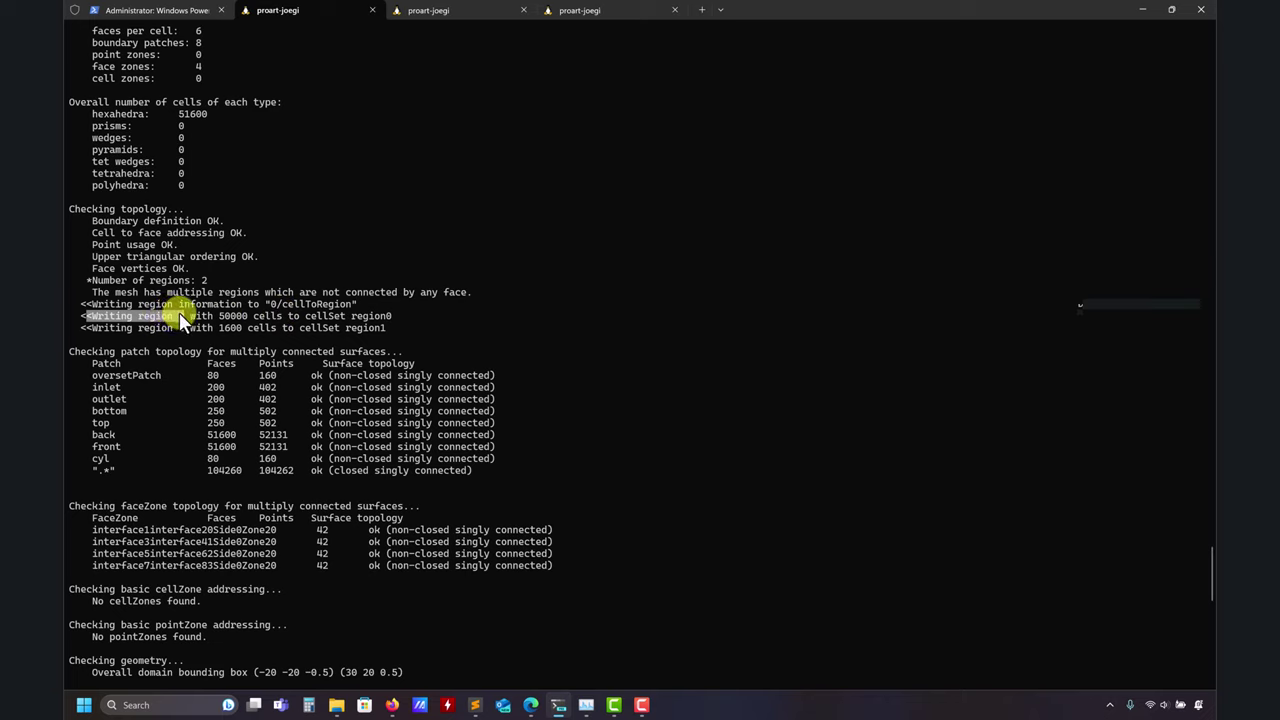
drag(181, 320, 200, 320)
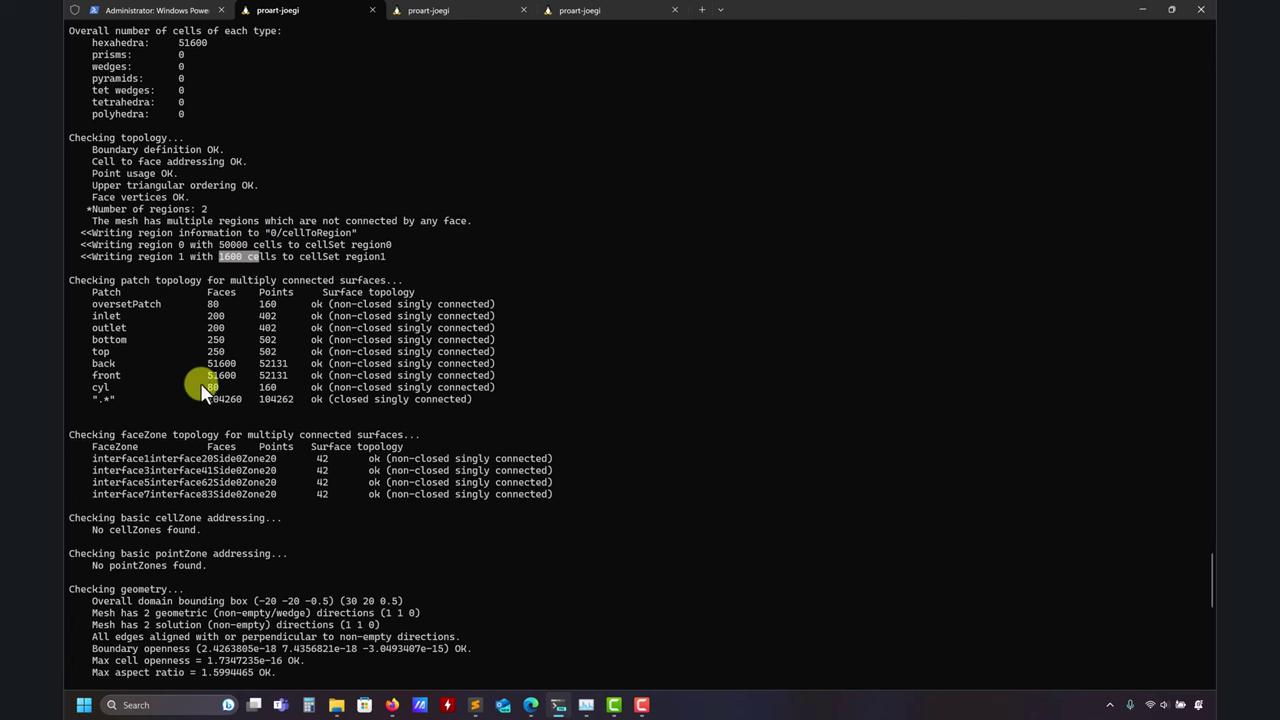
drag(96, 306, 161, 306)
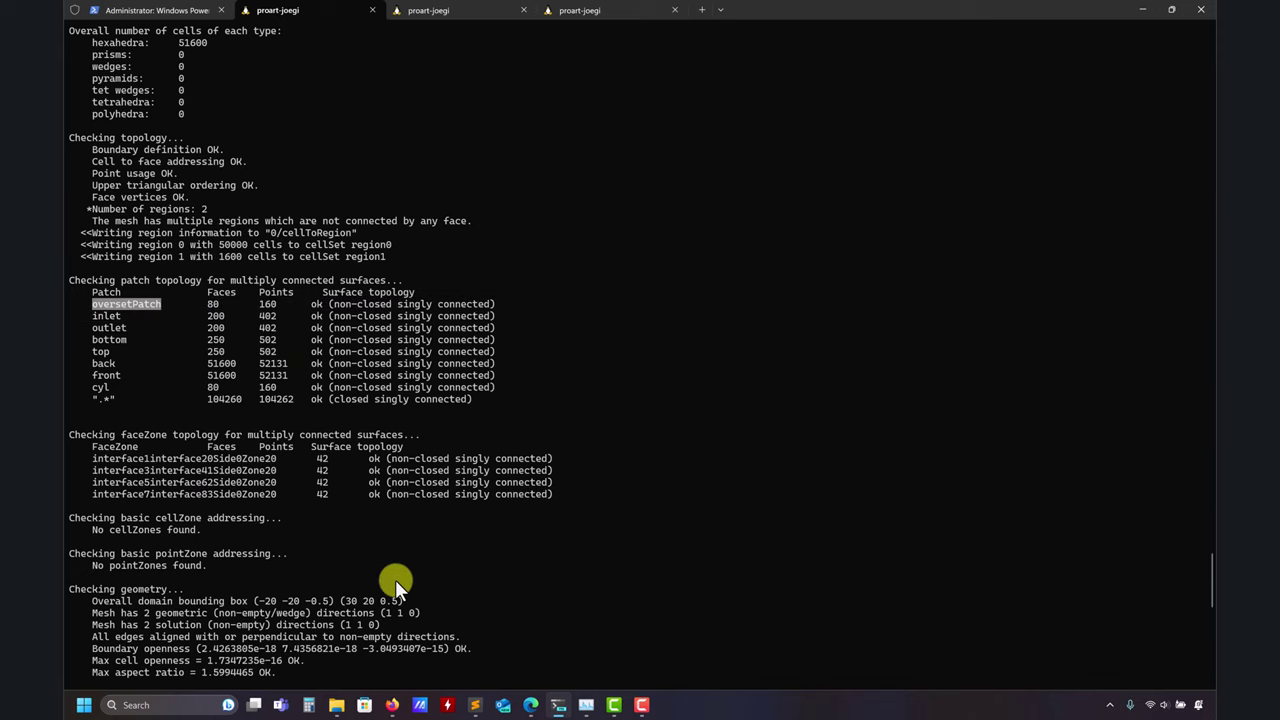
Review the commands in the run_mesh.sh script, and return to the terminal.
click(488, 702)
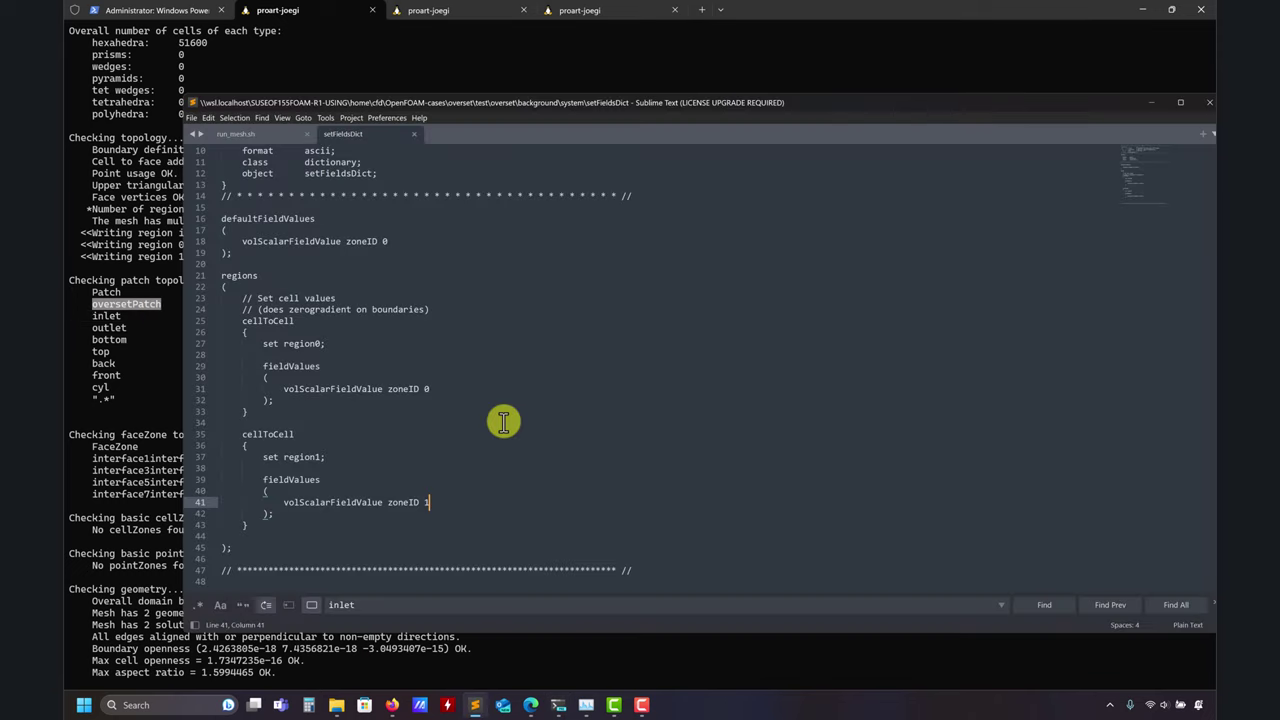
click(248, 134)
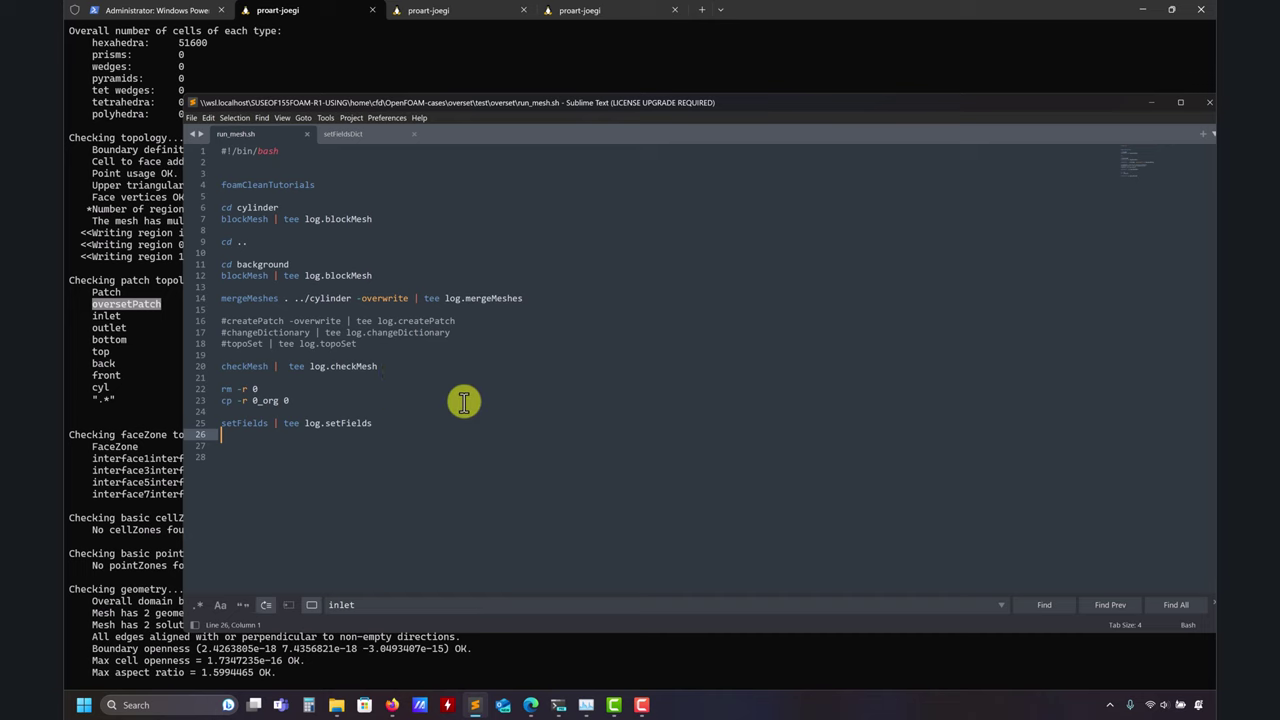
click(116, 402)
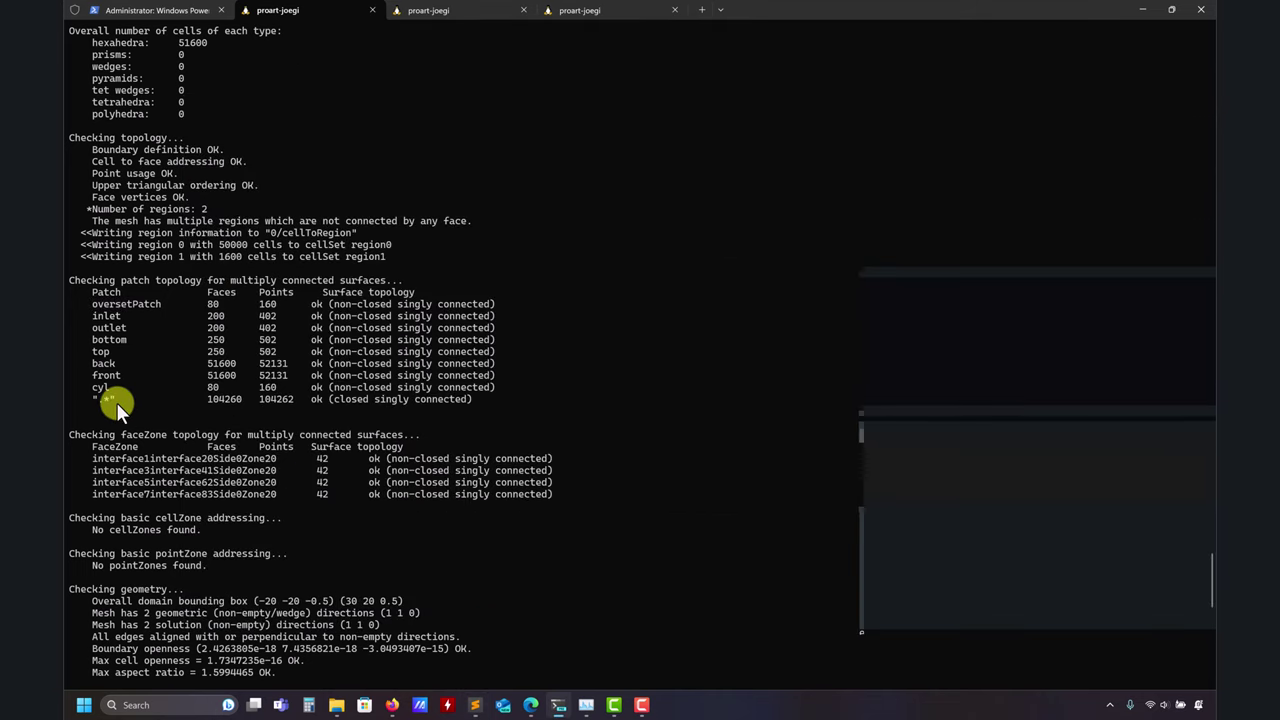
Change into the background directory and list its contents.
text(lcd ba)
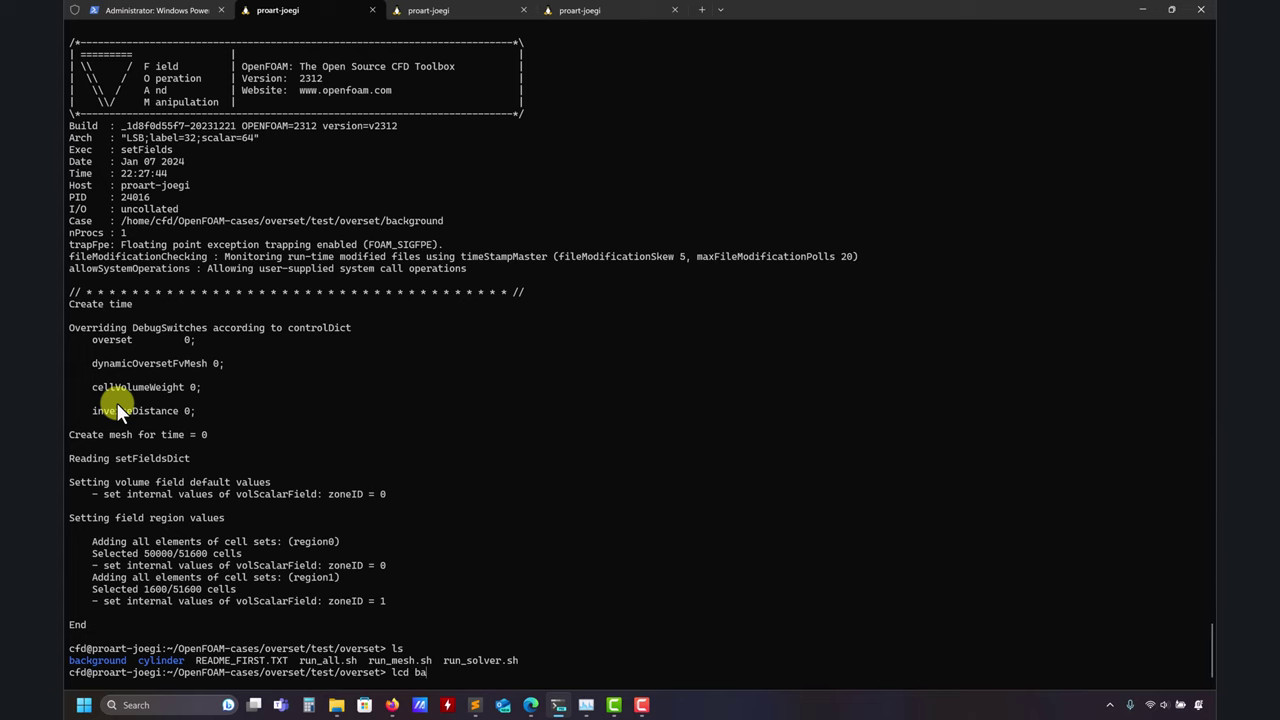
text(ckground/)
key(Return)
text(ls)
key(Return)
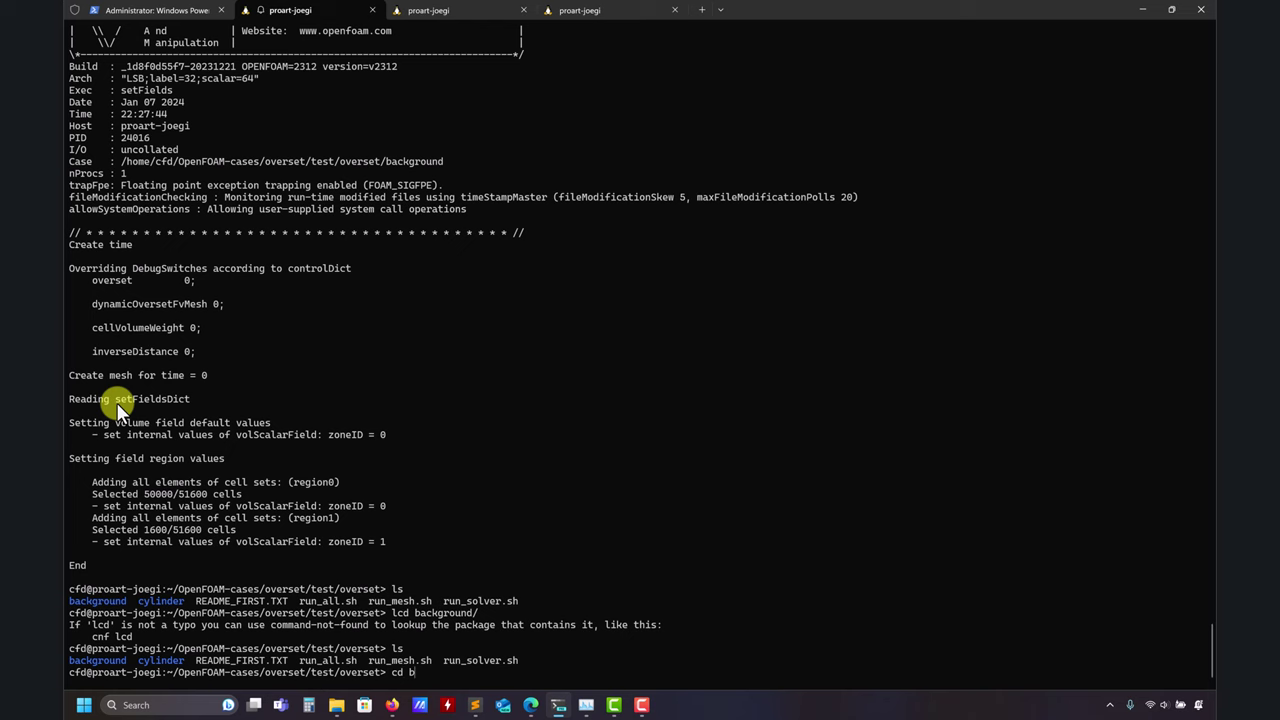
key(Return)
text(ls)
key(Return)
Launch ParaView on the background case with the paraFoam command.
text(paraF)
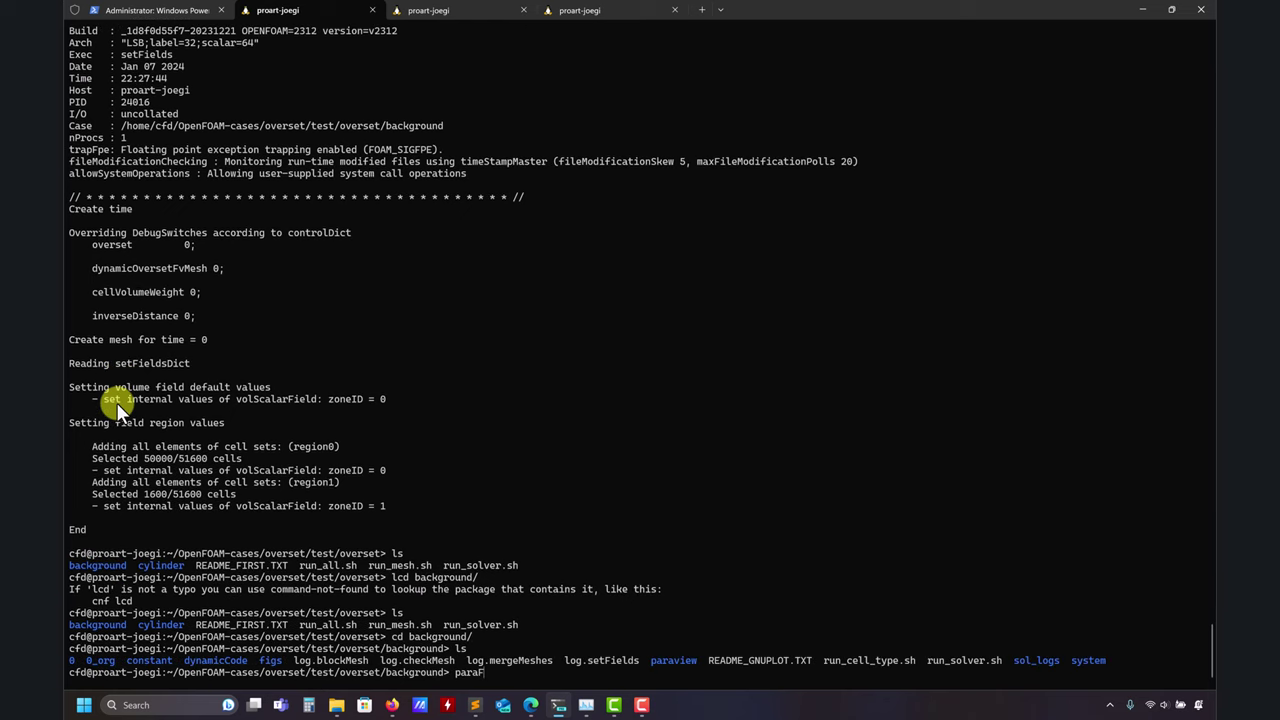
text(oam)
key(Return)
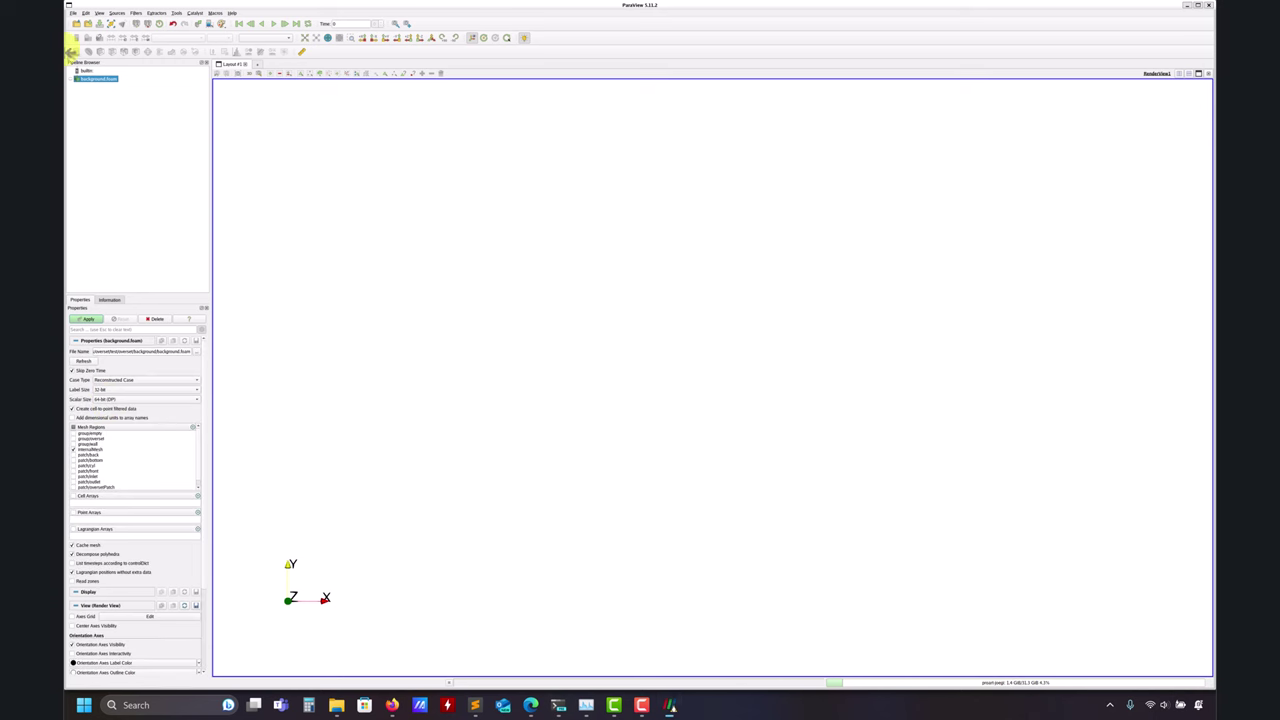
Delete the loaded case and try loading state1.pvsm from the paraview folder with Use File Names From State, then close ParaView.
click(148, 319)
click(75, 14)
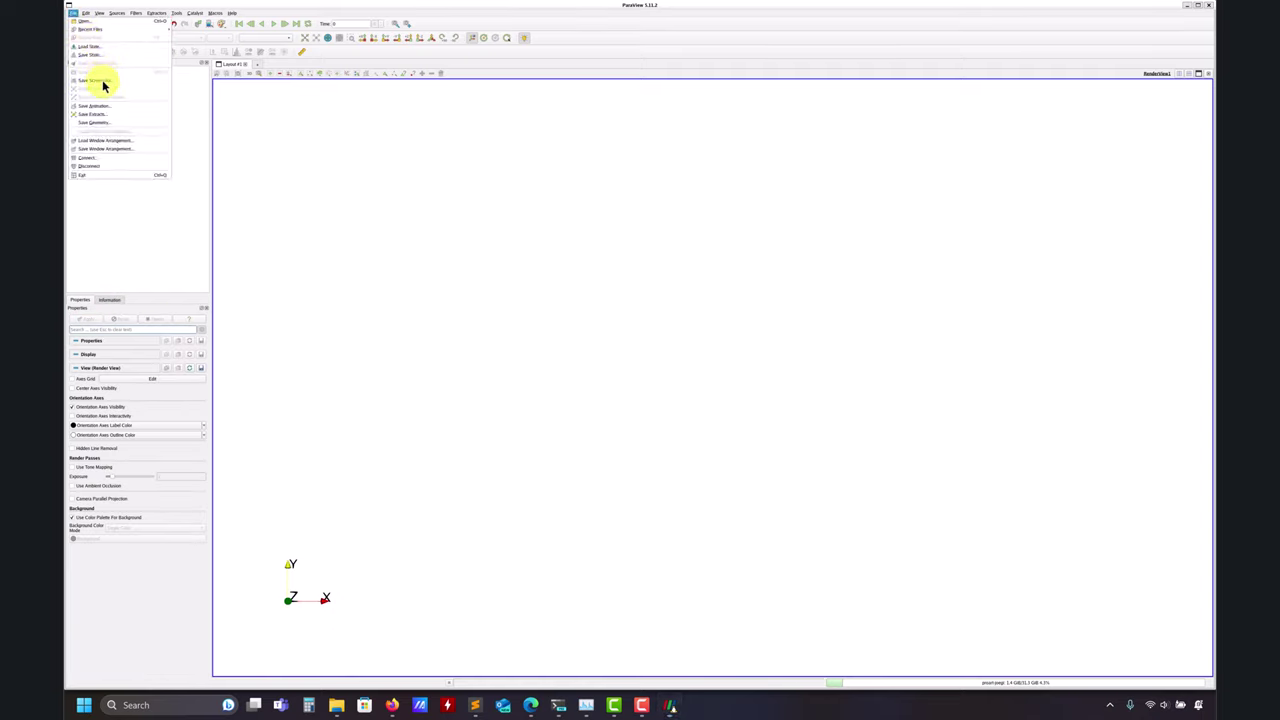
click(103, 53)
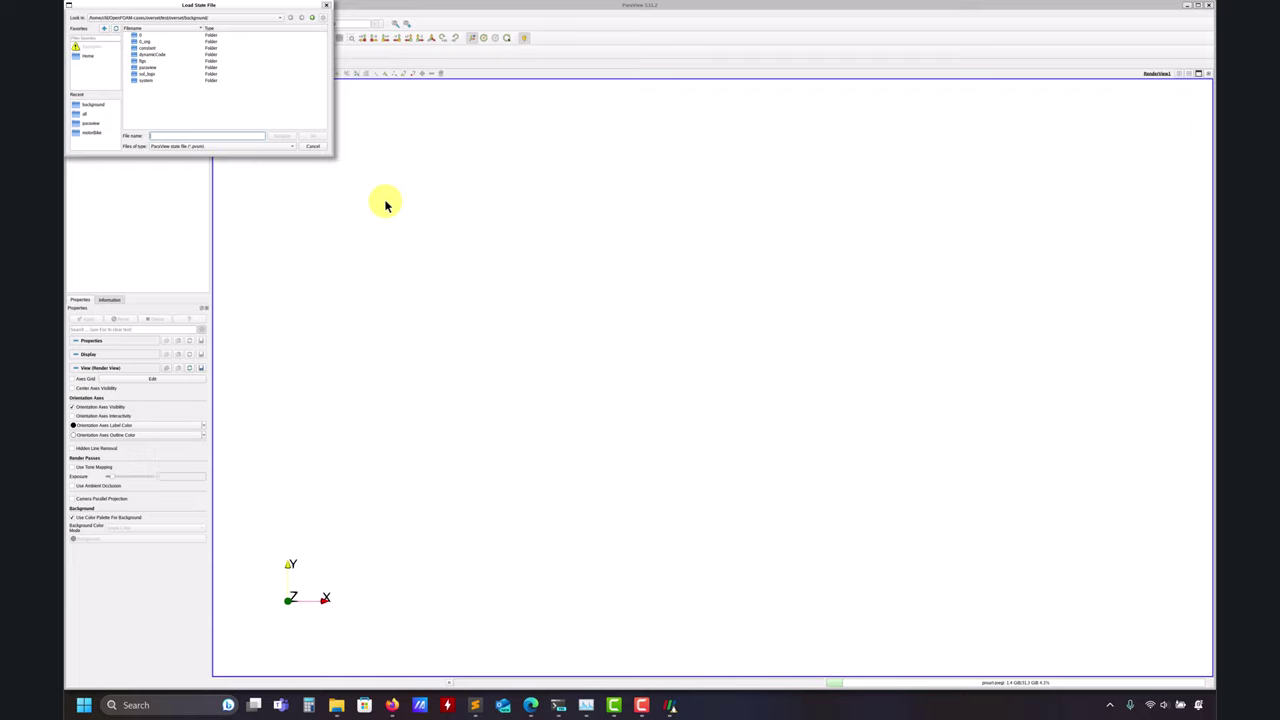
double_click(149, 66)
click(163, 42)
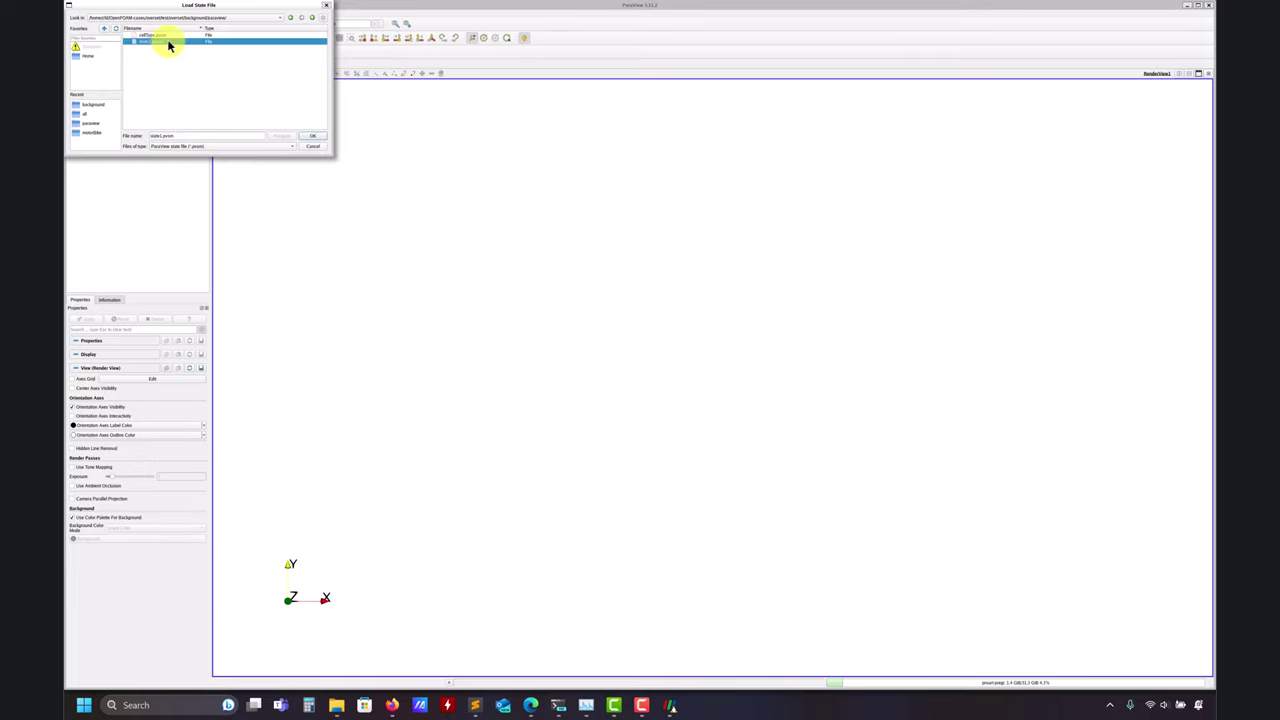
click(310, 138)
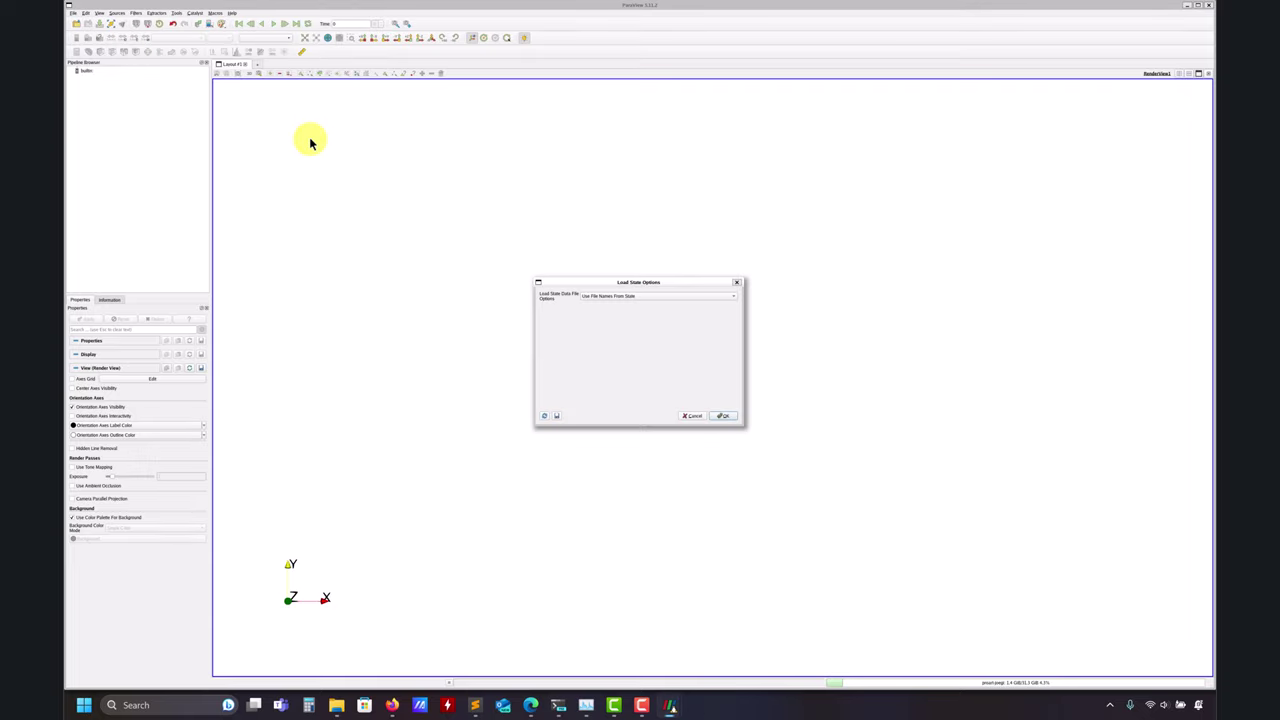
click(722, 416)
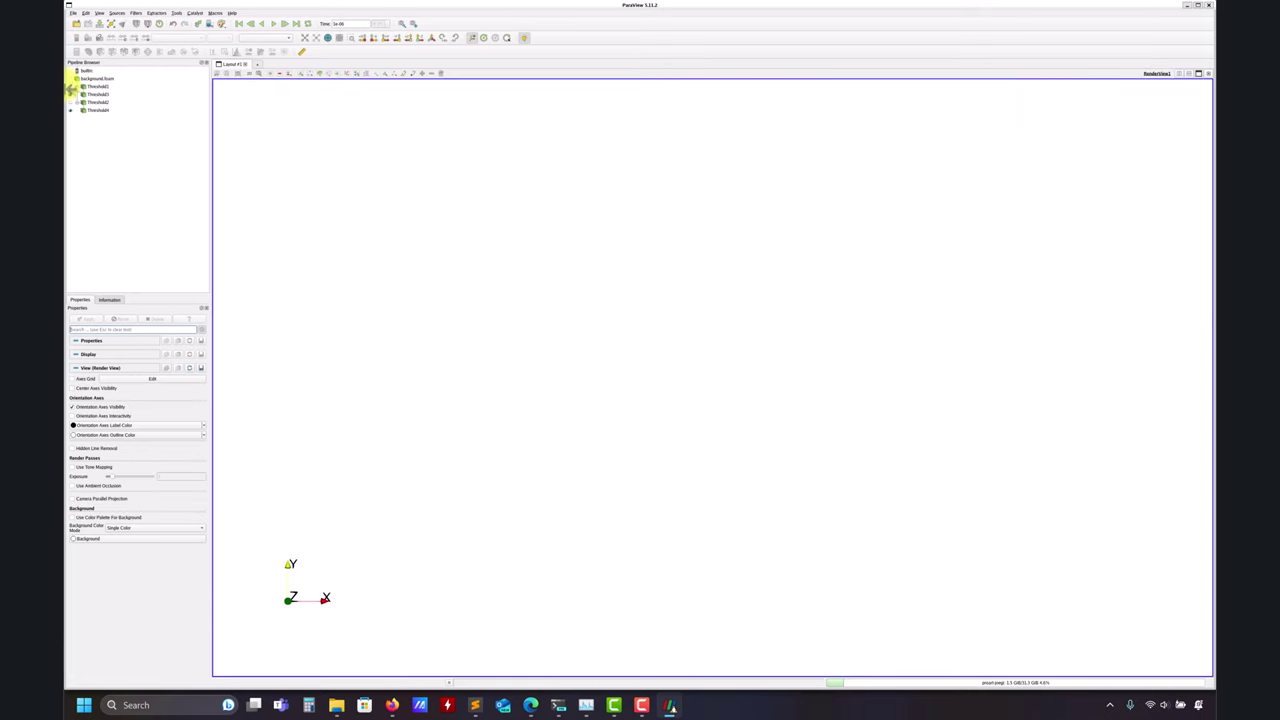
click(1210, 8)
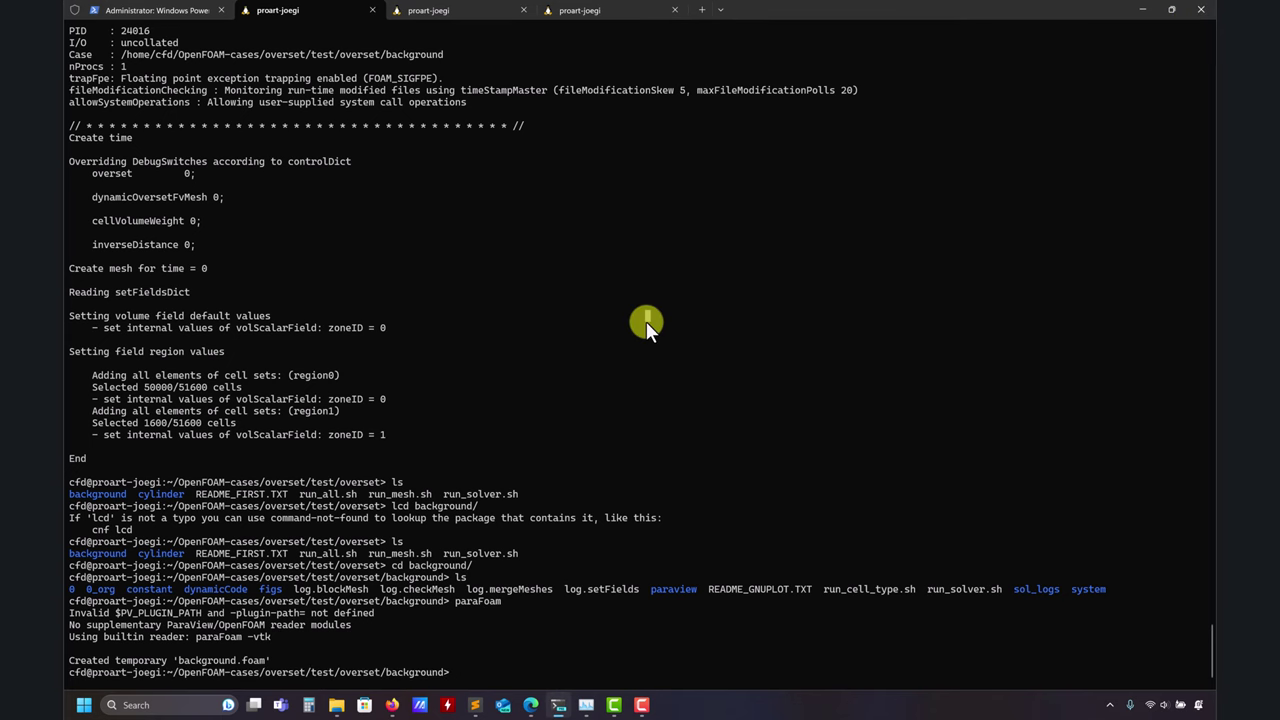
Run paraFoam again from the background directory and load the case's internal mesh.
key(Up)
key(Return)
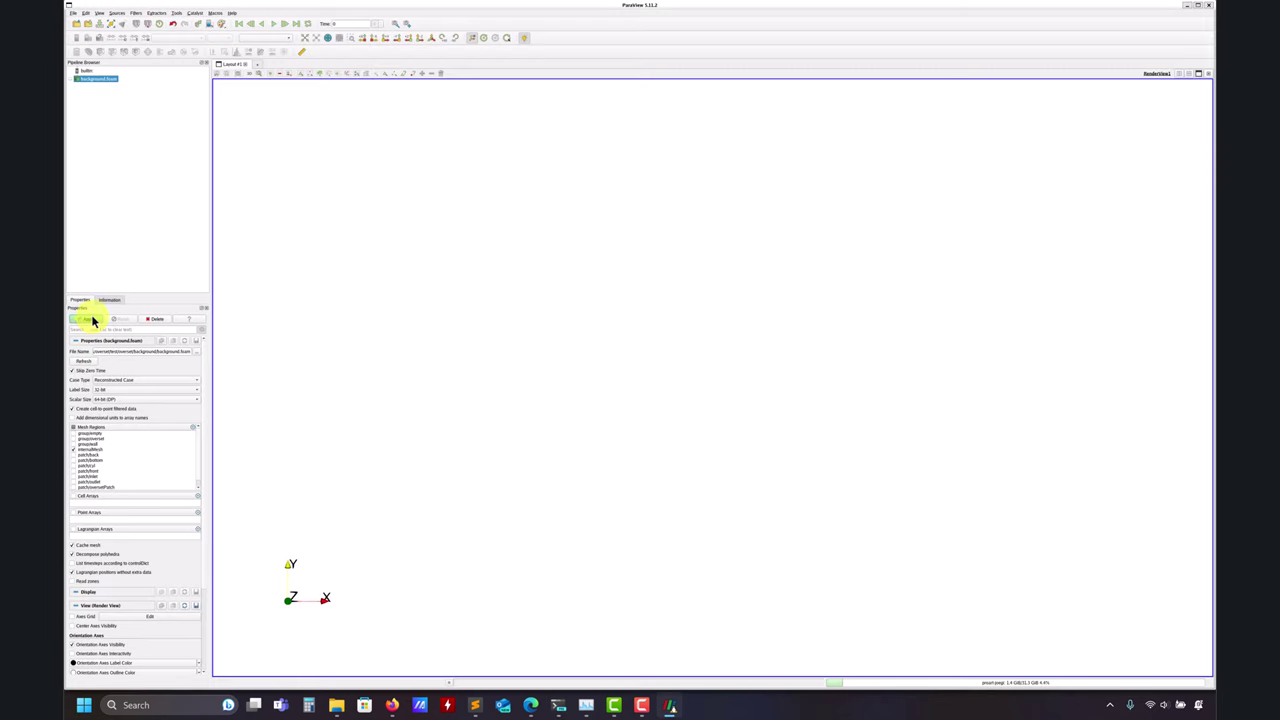
click(93, 320)
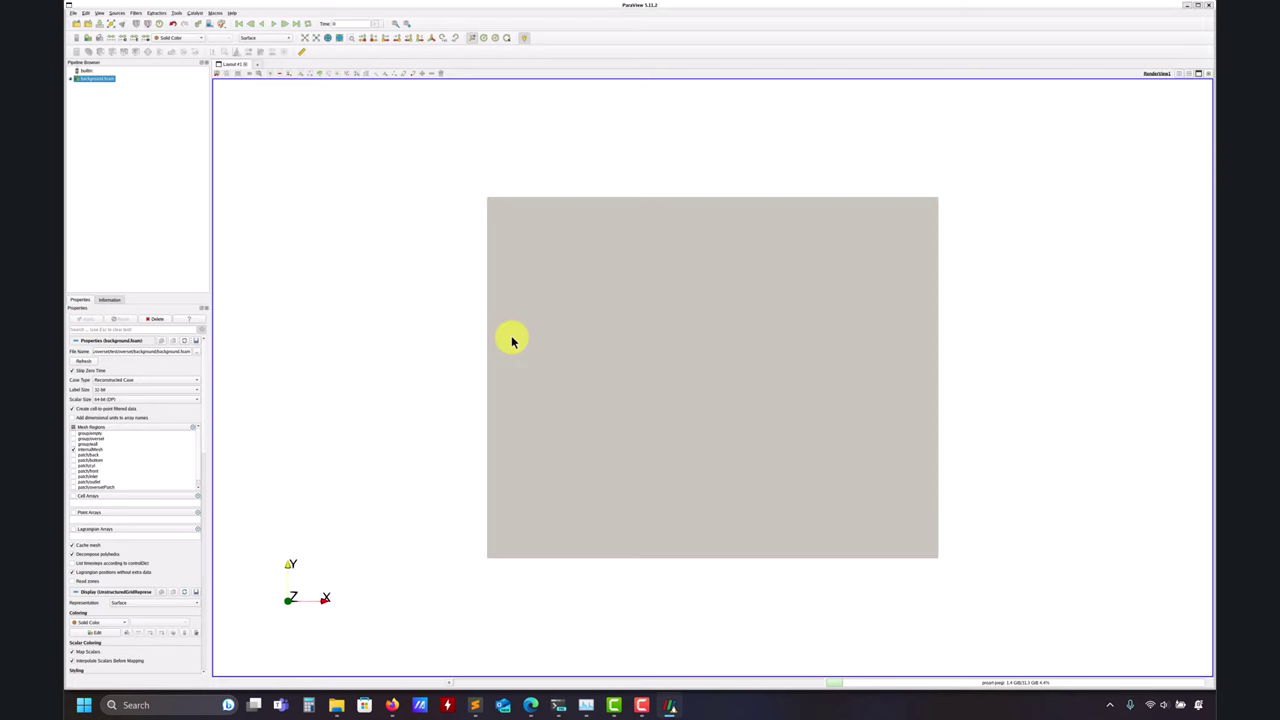
Turn off Skip Zero Time for the background case, apply it, and color the mesh by zoneID.
click(194, 38)
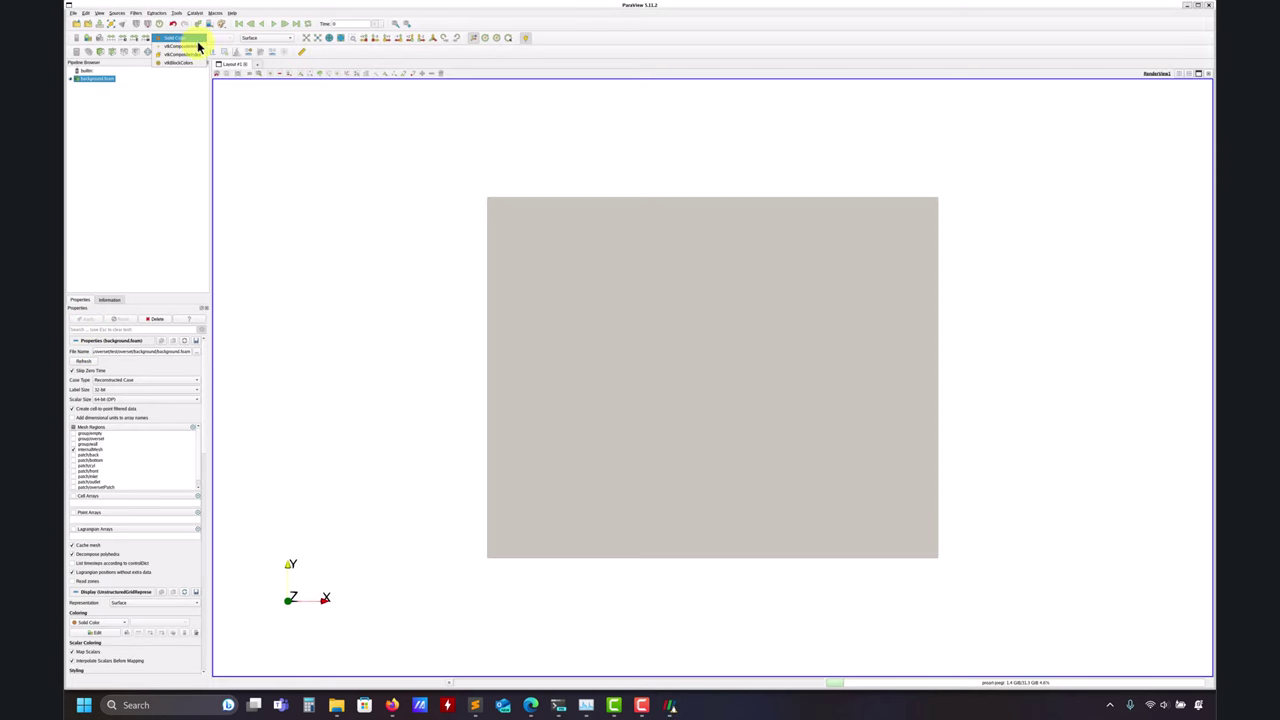
click(197, 38)
click(178, 382)
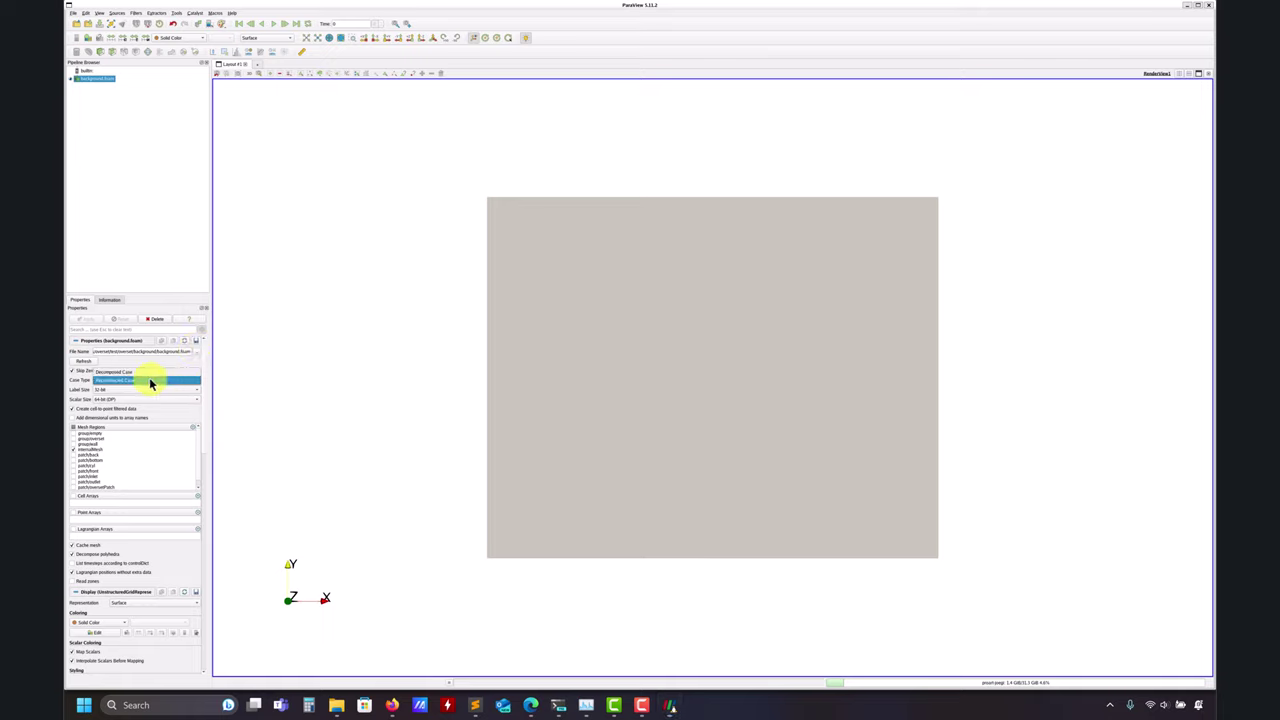
click(151, 382)
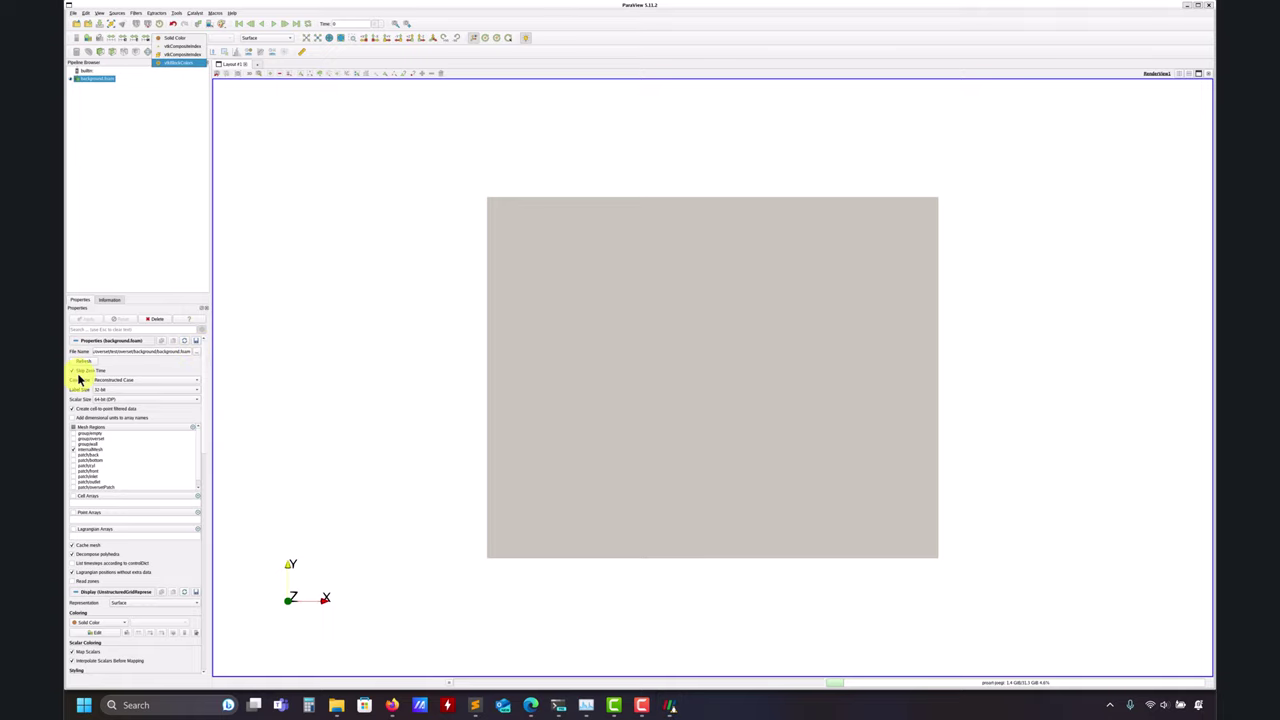
click(93, 325)
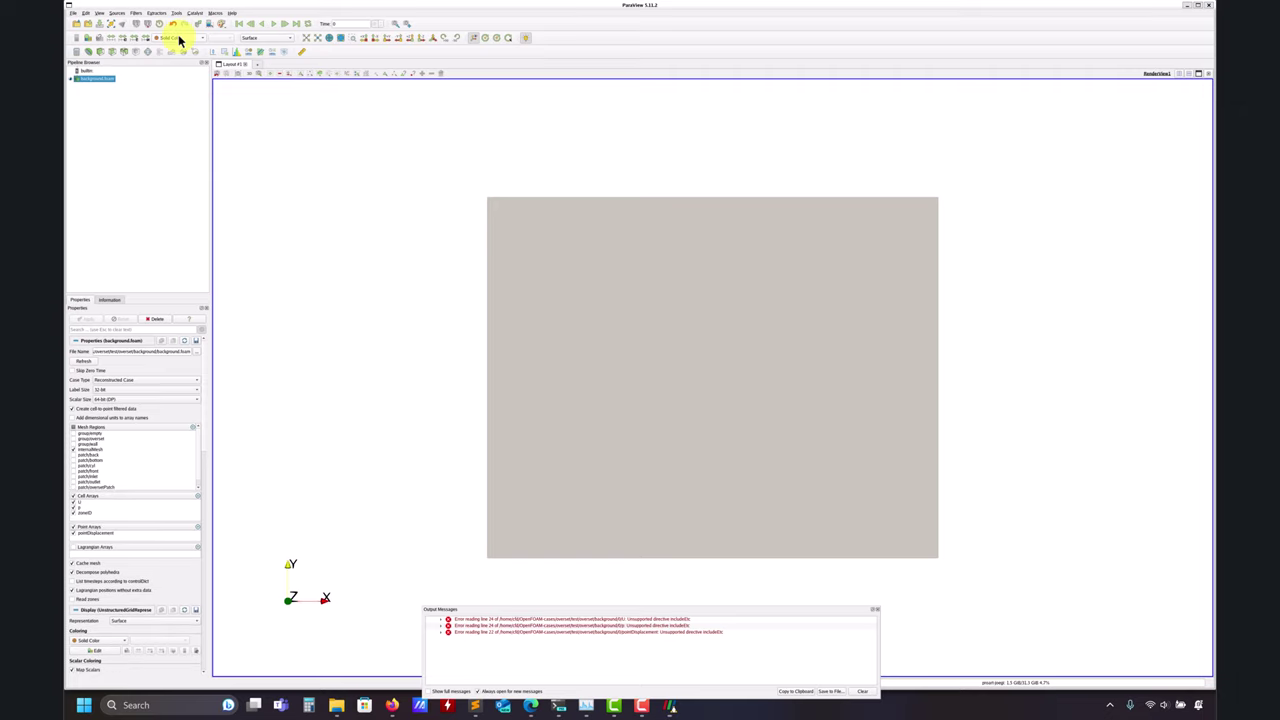
click(177, 37)
click(182, 71)
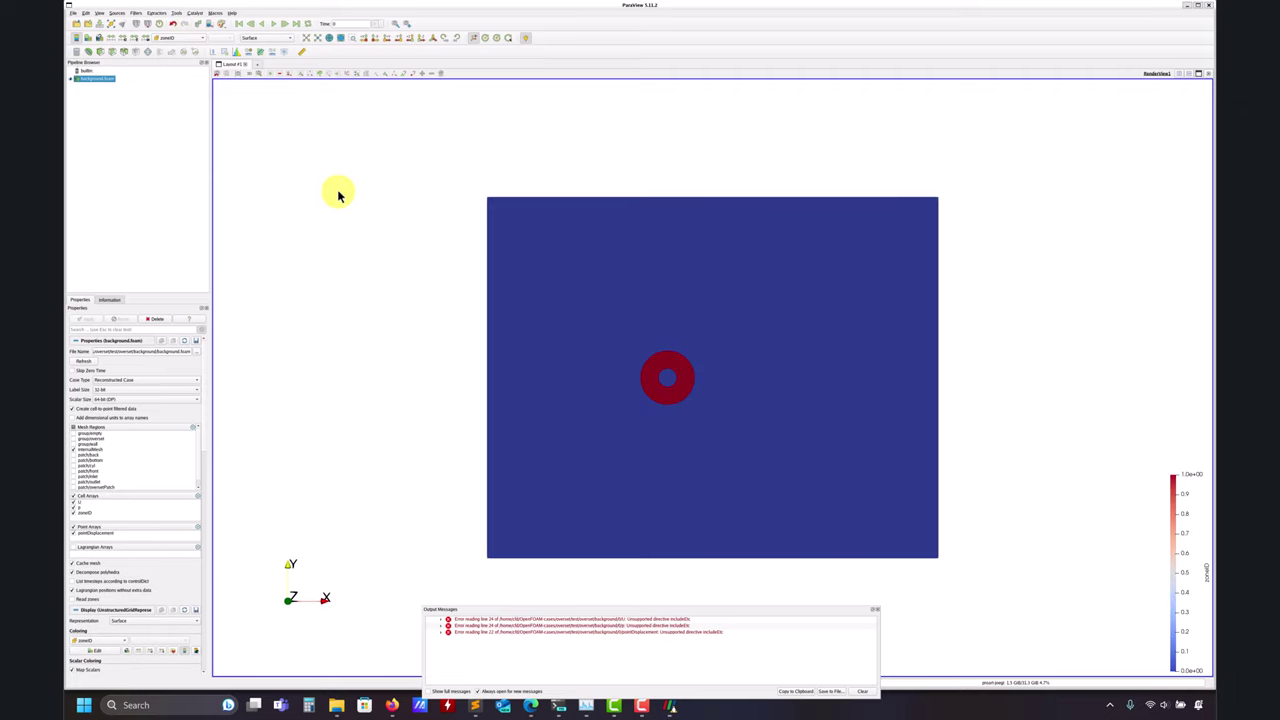
scroll(300, 374, up, 5)
scroll(318, 328, down, 5)
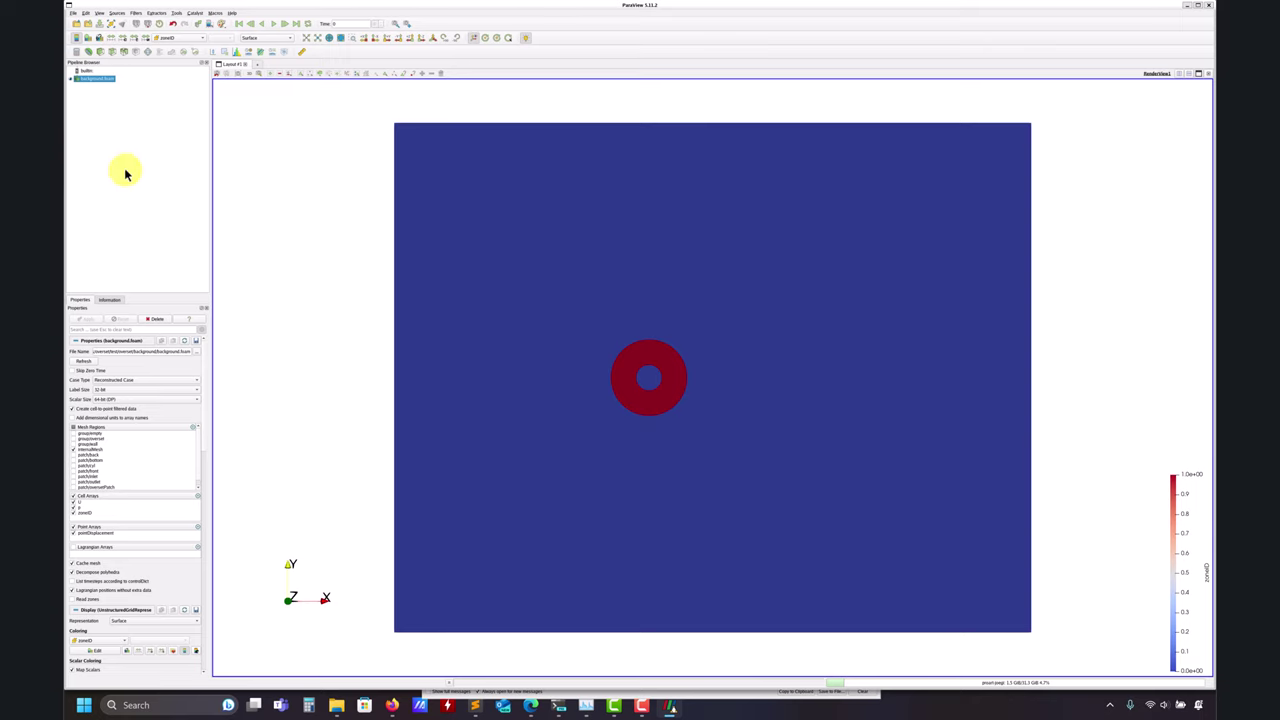
Add a Threshold filter on zoneID with range 0 to 0.22 and show it as Surface With Edges.
click(128, 51)
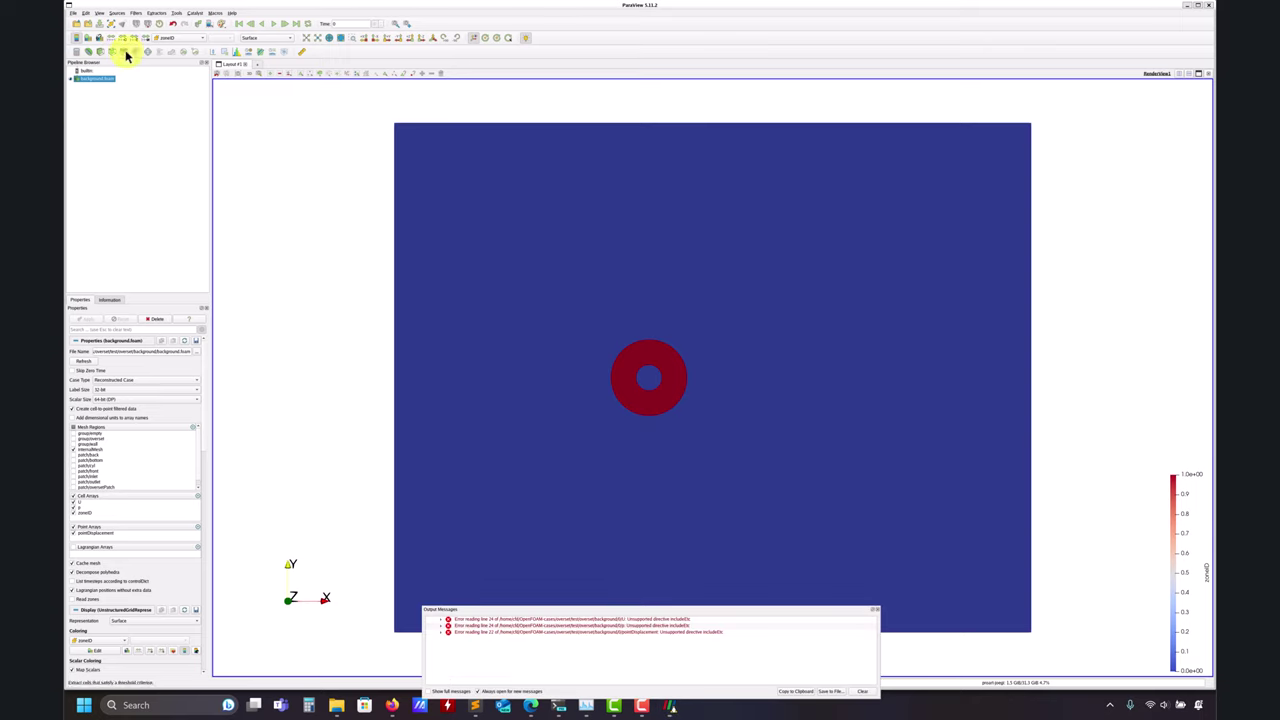
click(190, 352)
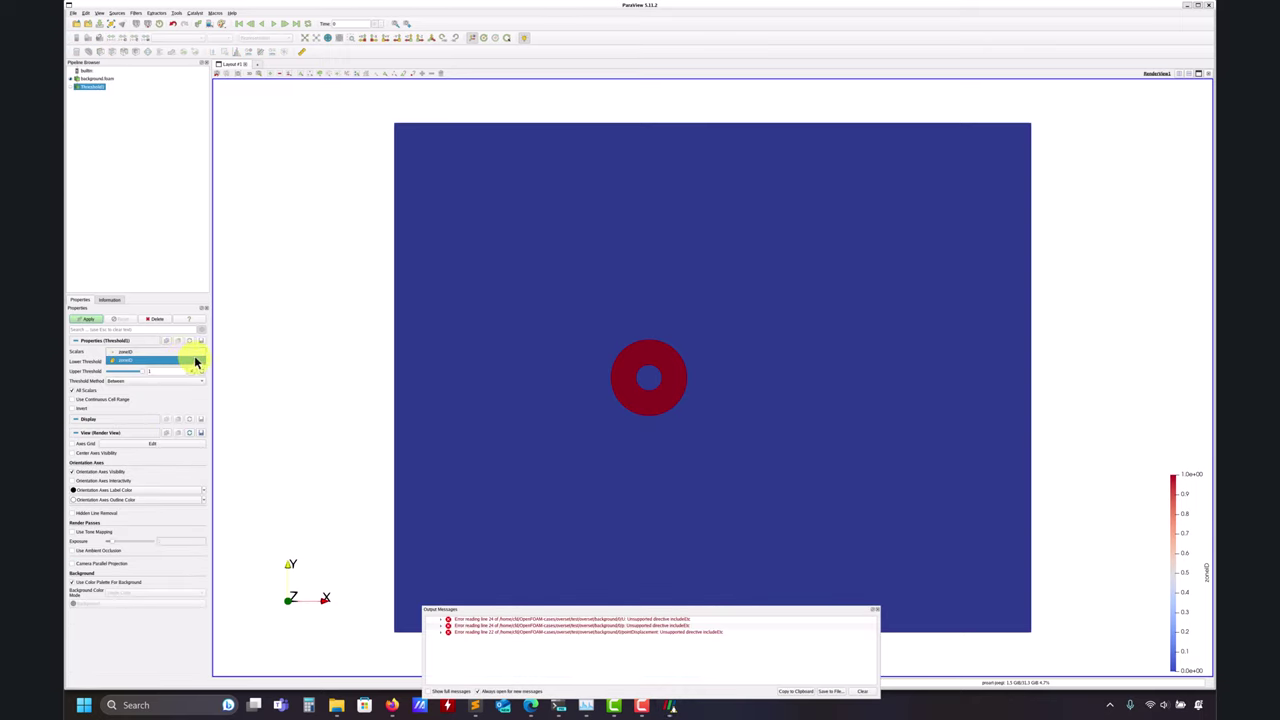
click(188, 364)
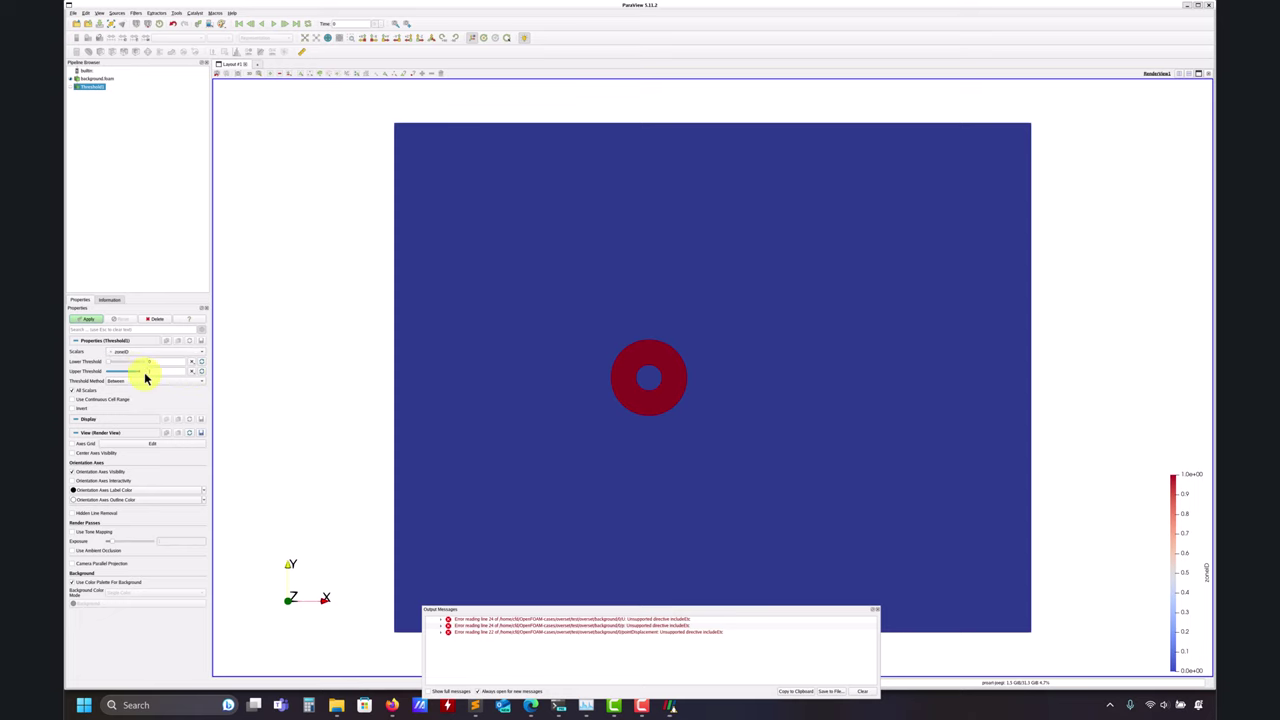
click(88, 320)
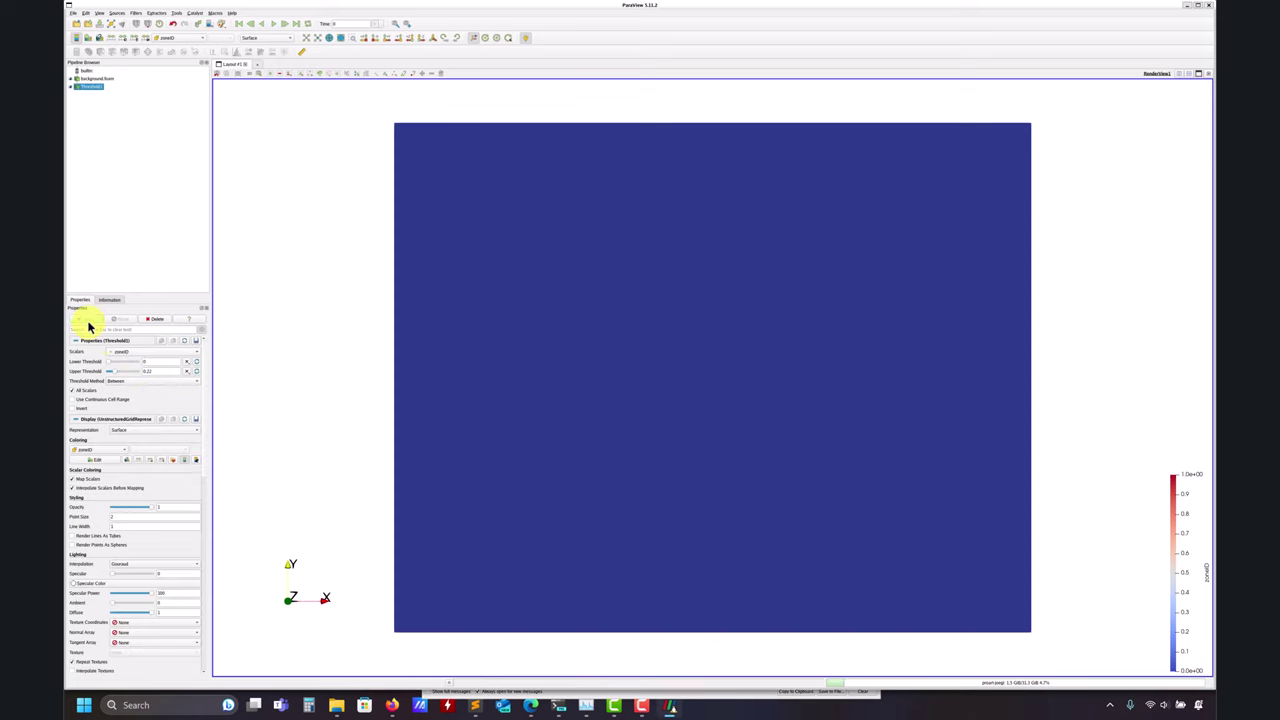
click(290, 39)
click(278, 63)
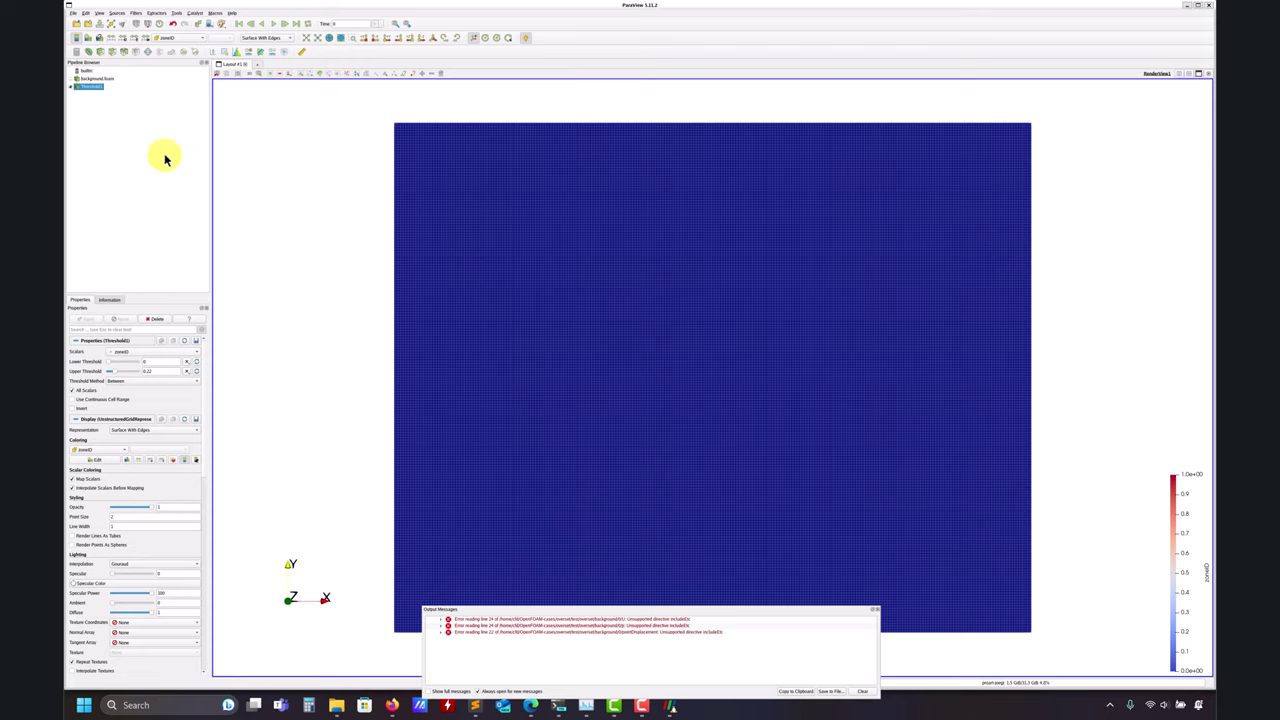
Set the zoneID threshold range to 0.29 to 1 and inspect the isolated cylinder mesh from several angles.
drag(121, 375, 163, 371)
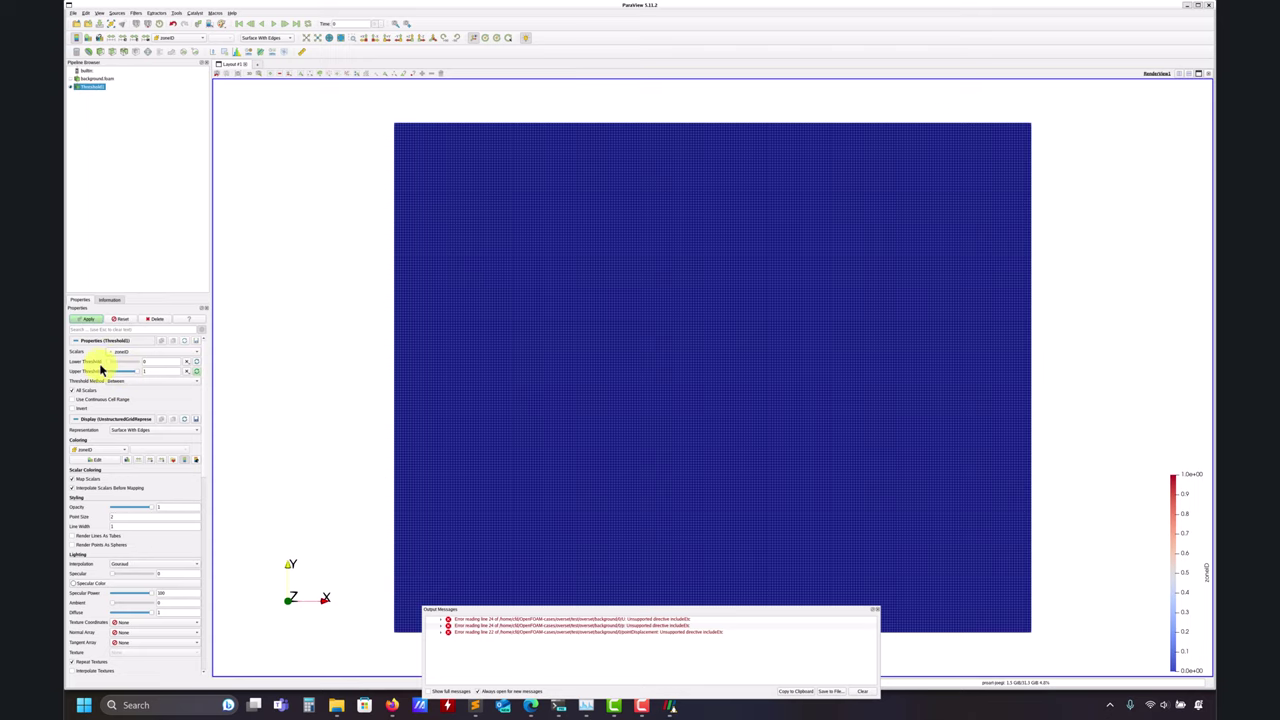
click(87, 319)
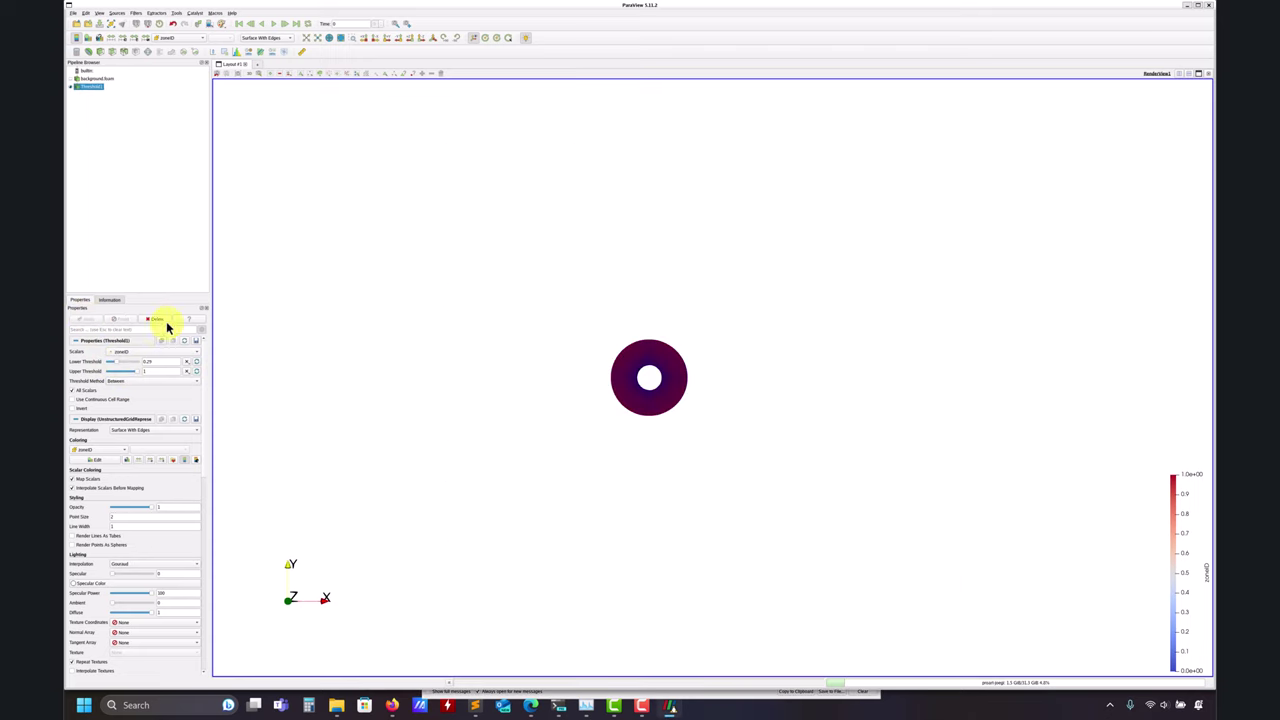
scroll(618, 505, up, 5)
scroll(600, 535, up, 3)
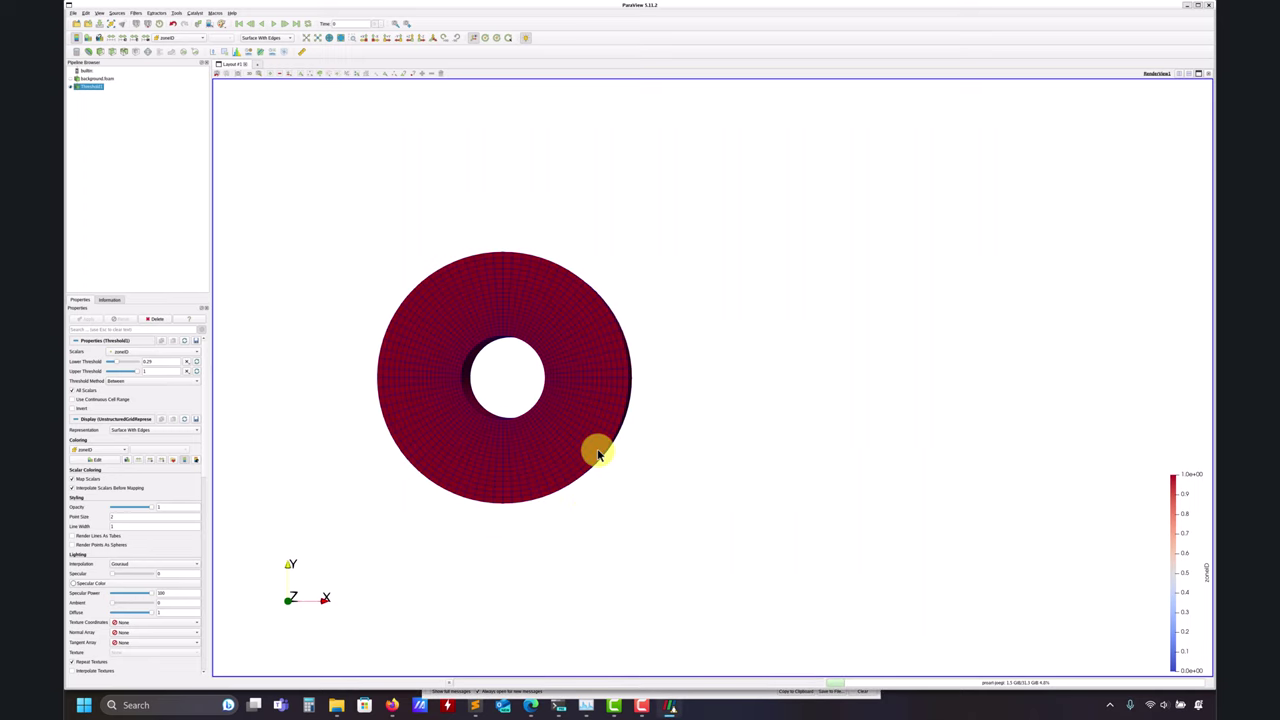
drag(540, 397, 630, 410)
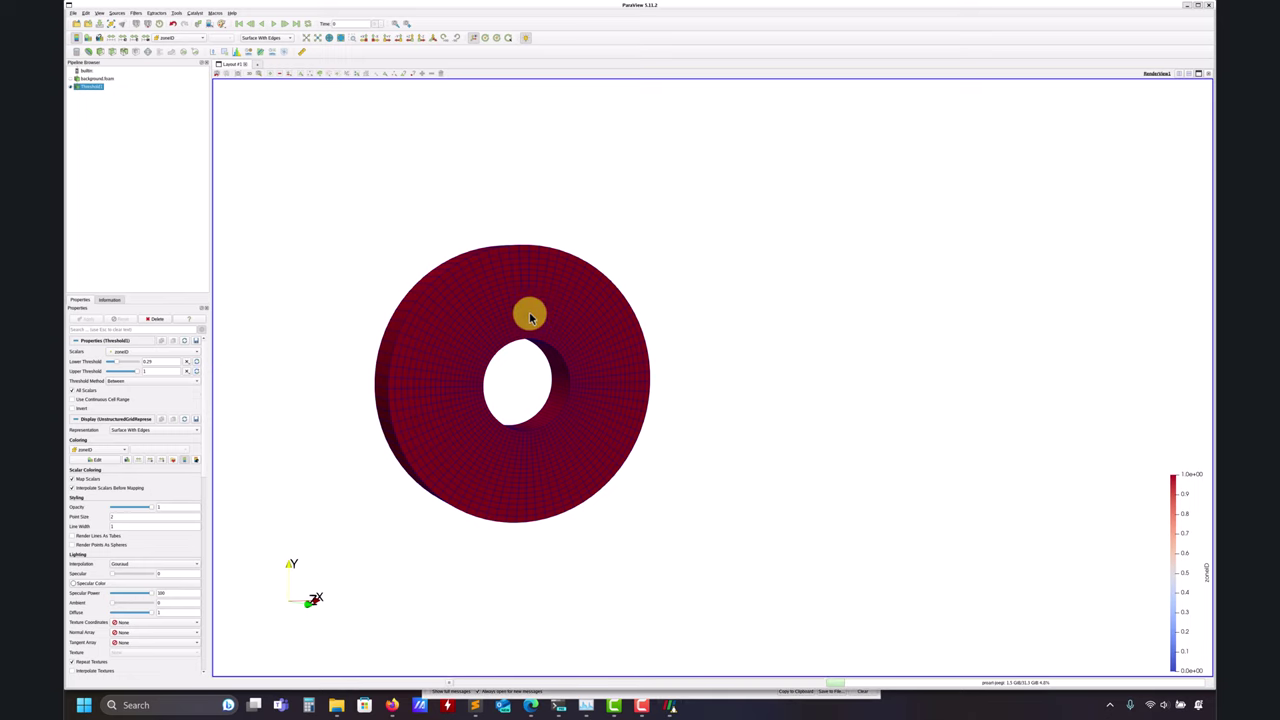
drag(528, 314, 600, 414)
scroll(583, 391, up, 2)
scroll(600, 365, down, 2)
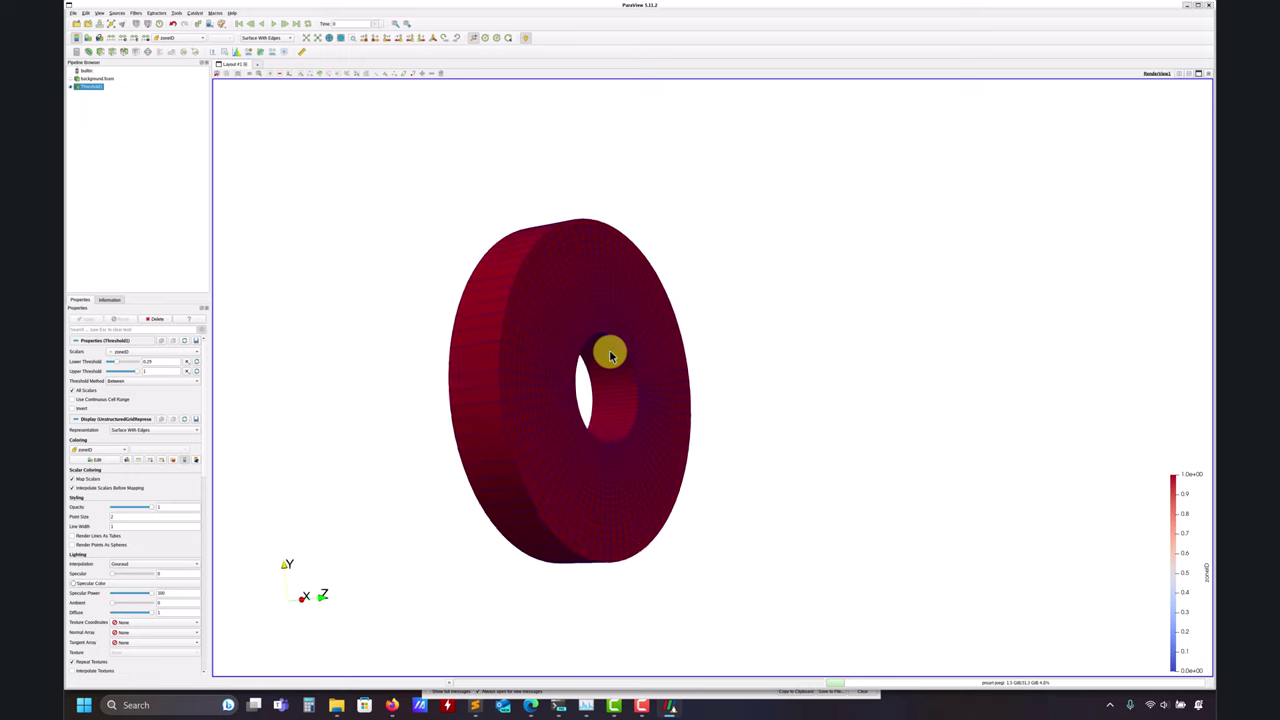
drag(608, 351, 583, 437)
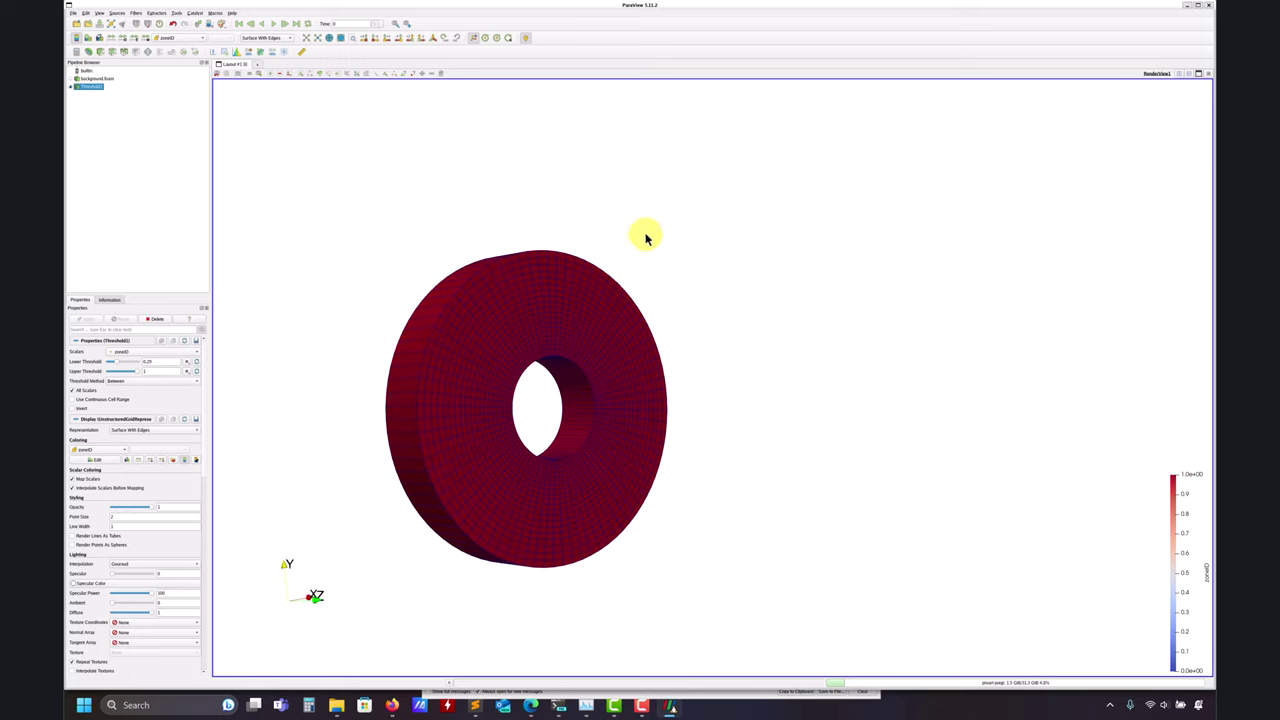
Close ParaView, clear the terminal and list the contents of the background directory.
click(1208, 6)
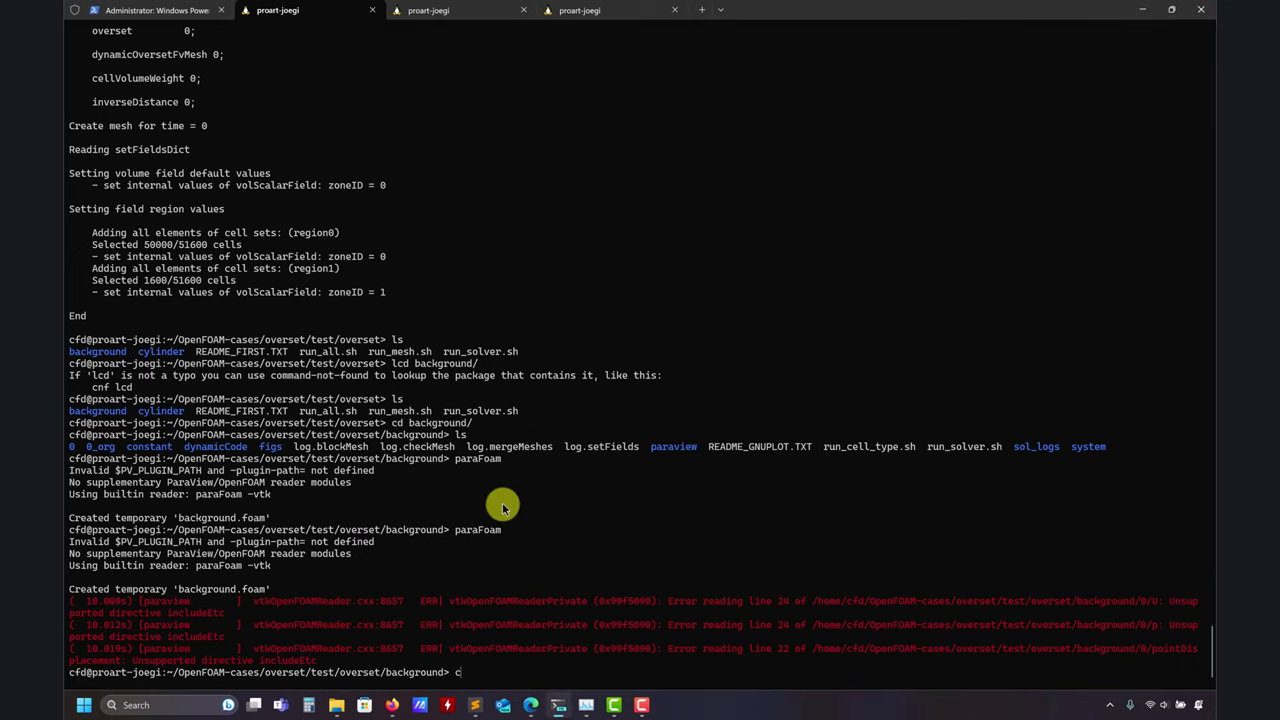
text(clear)
key(Return)
text(ls)
key(Return)
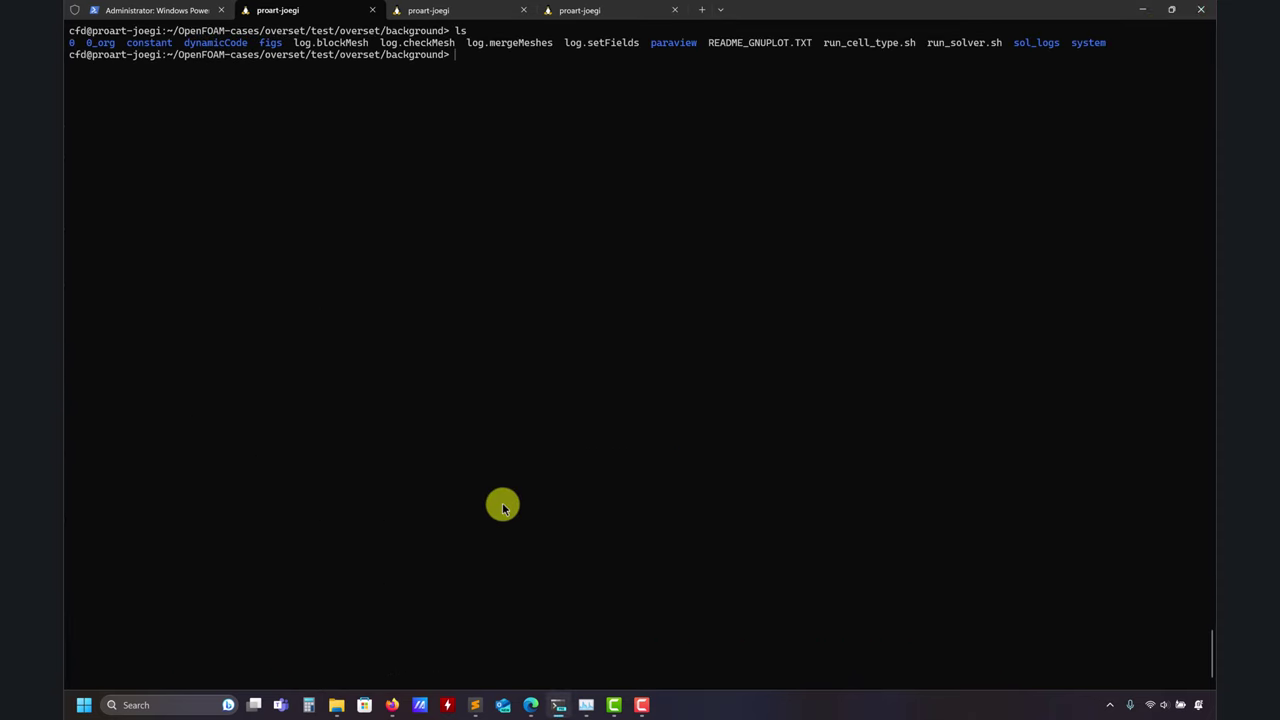
Switch to File Explorer and go from the system folder up to the overset case's background folder.
mouse_move(337, 712)
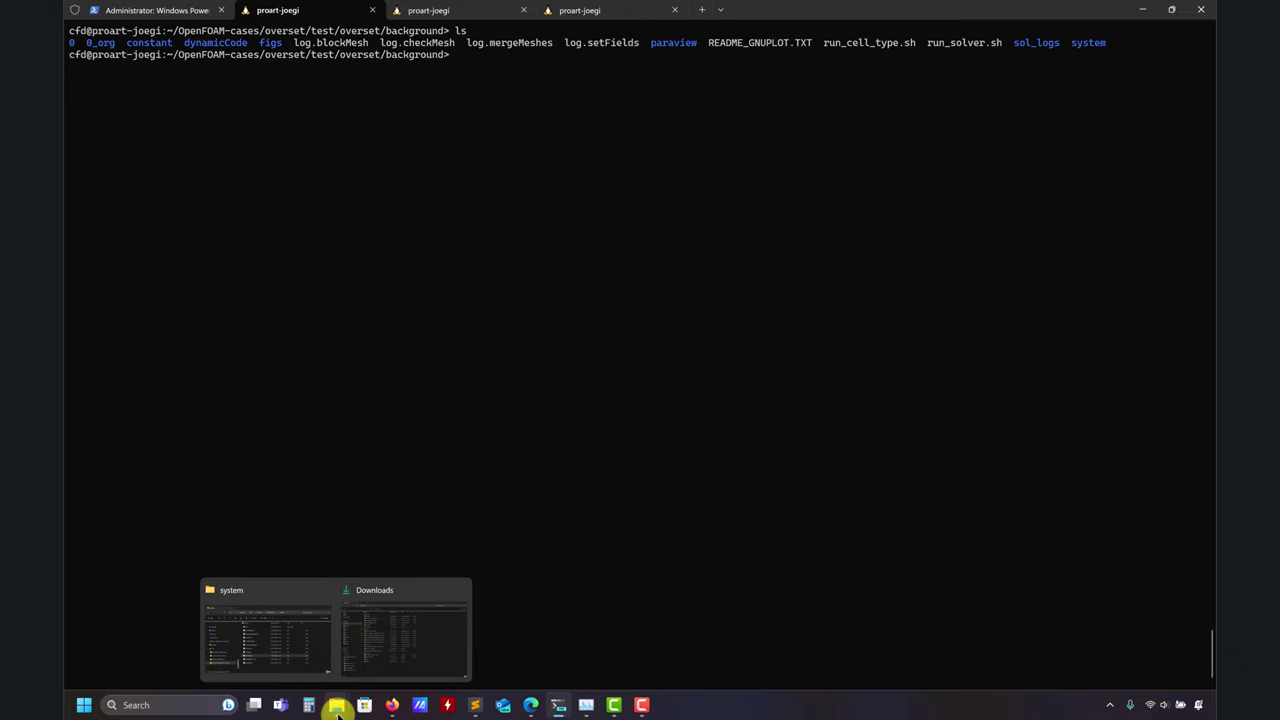
click(271, 643)
drag(878, 316, 607, 240)
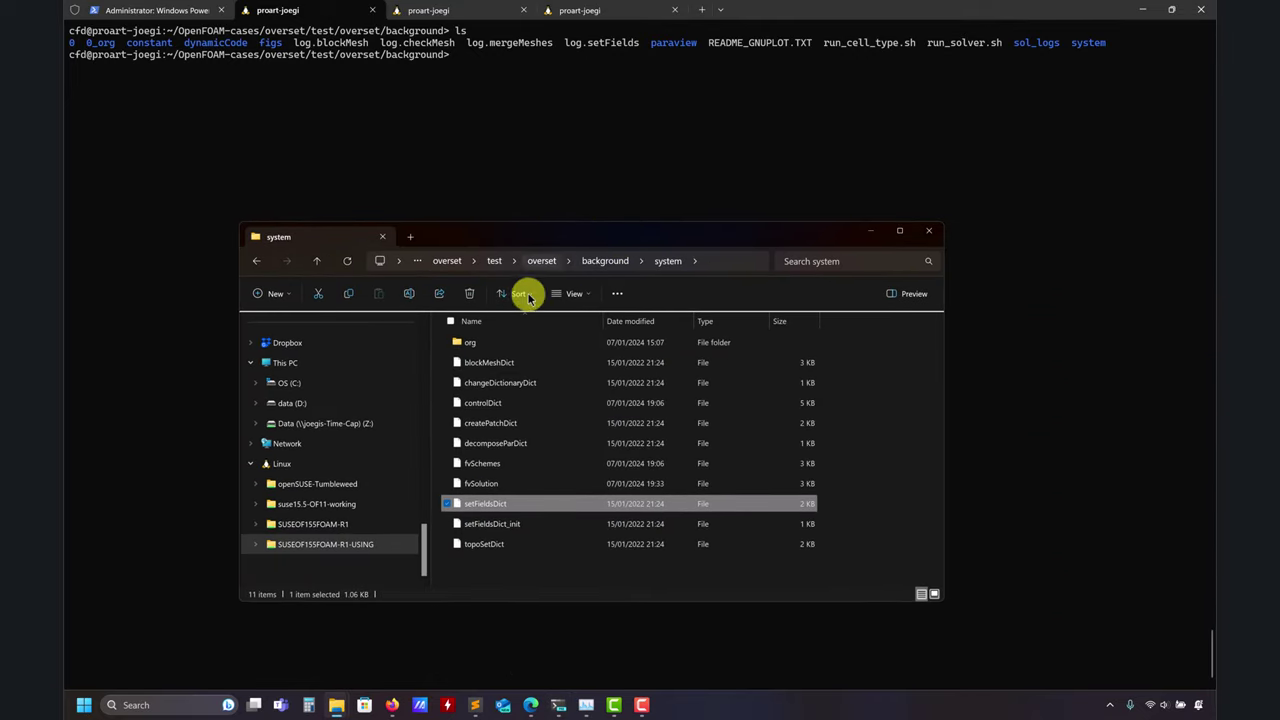
click(617, 261)
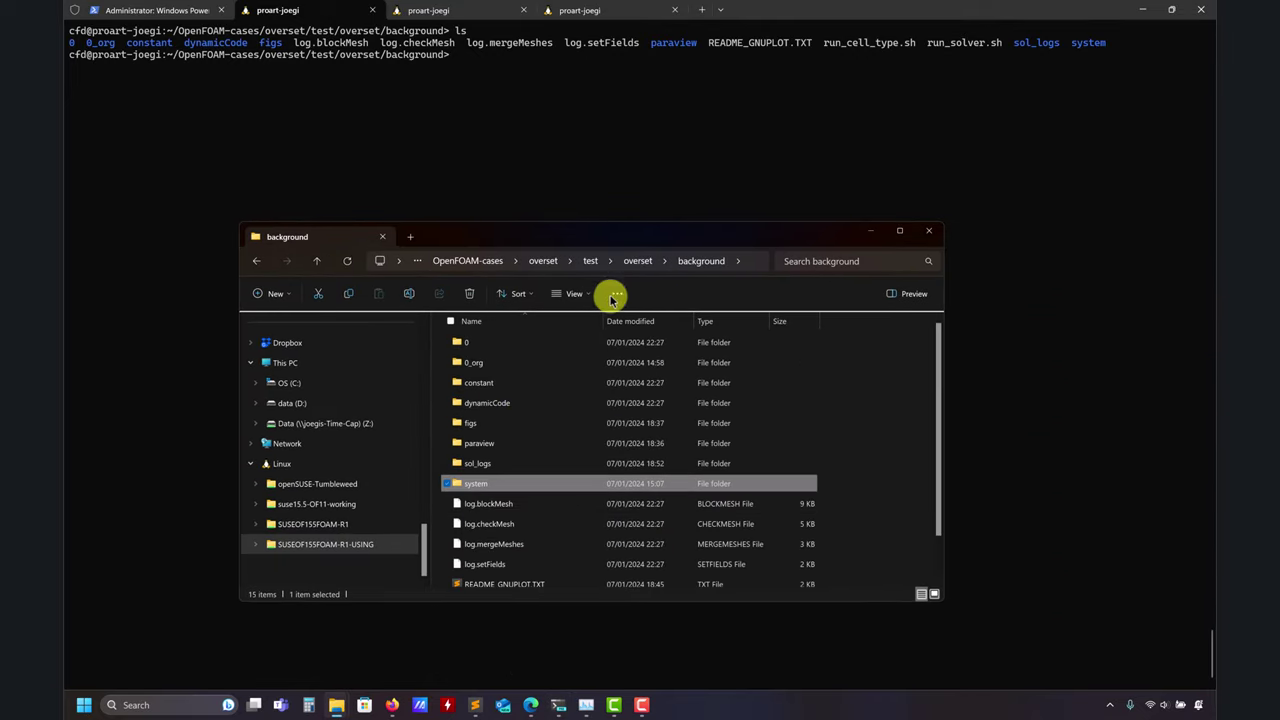
click(640, 263)
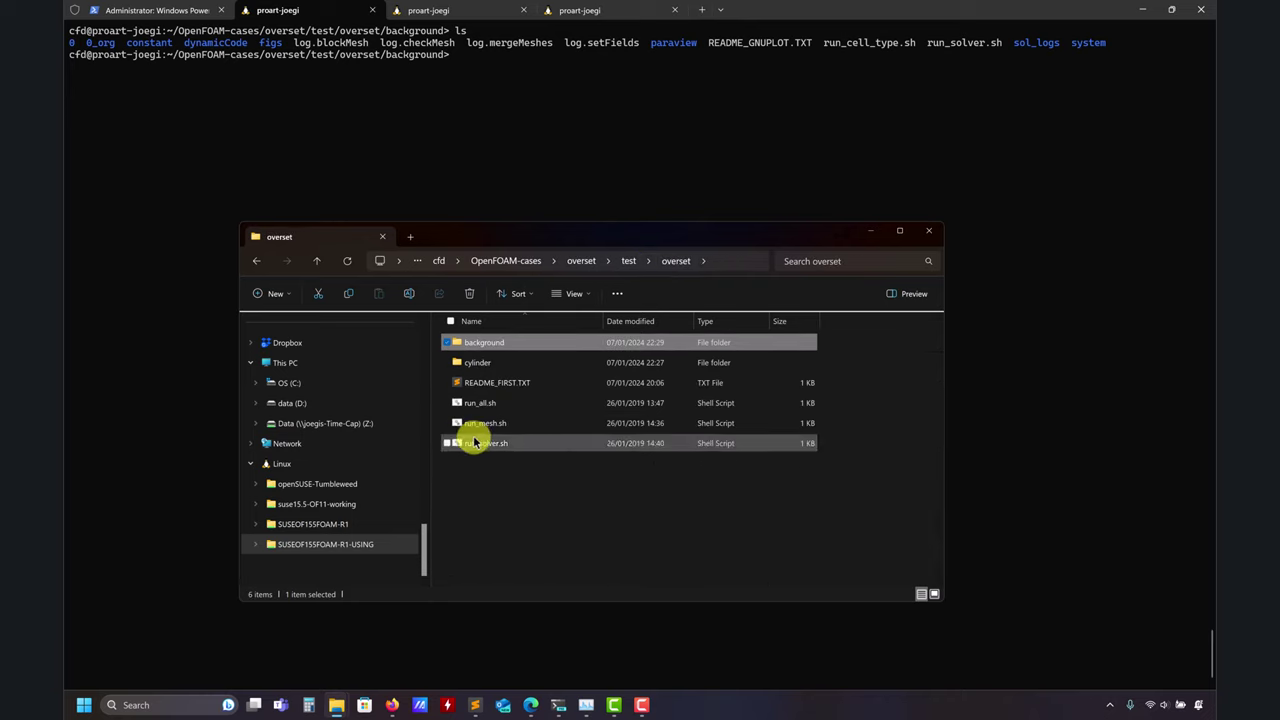
double_click(466, 342)
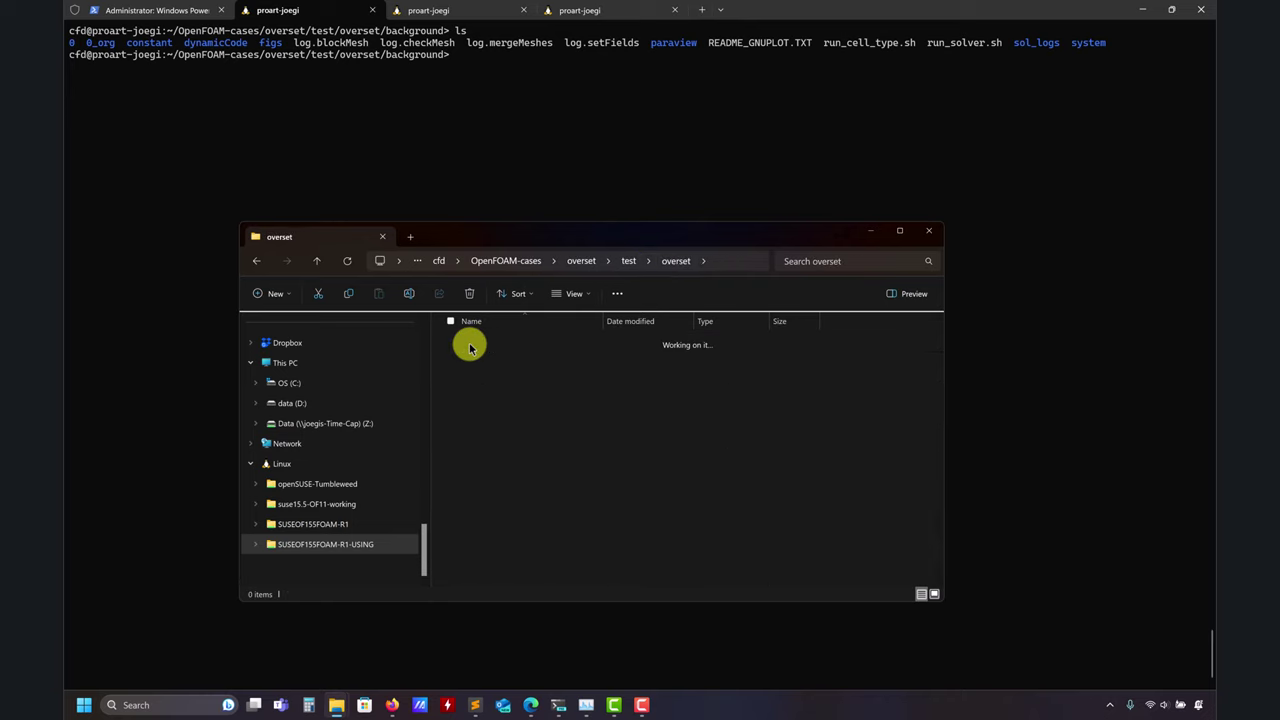
scroll(537, 430, down, 1)
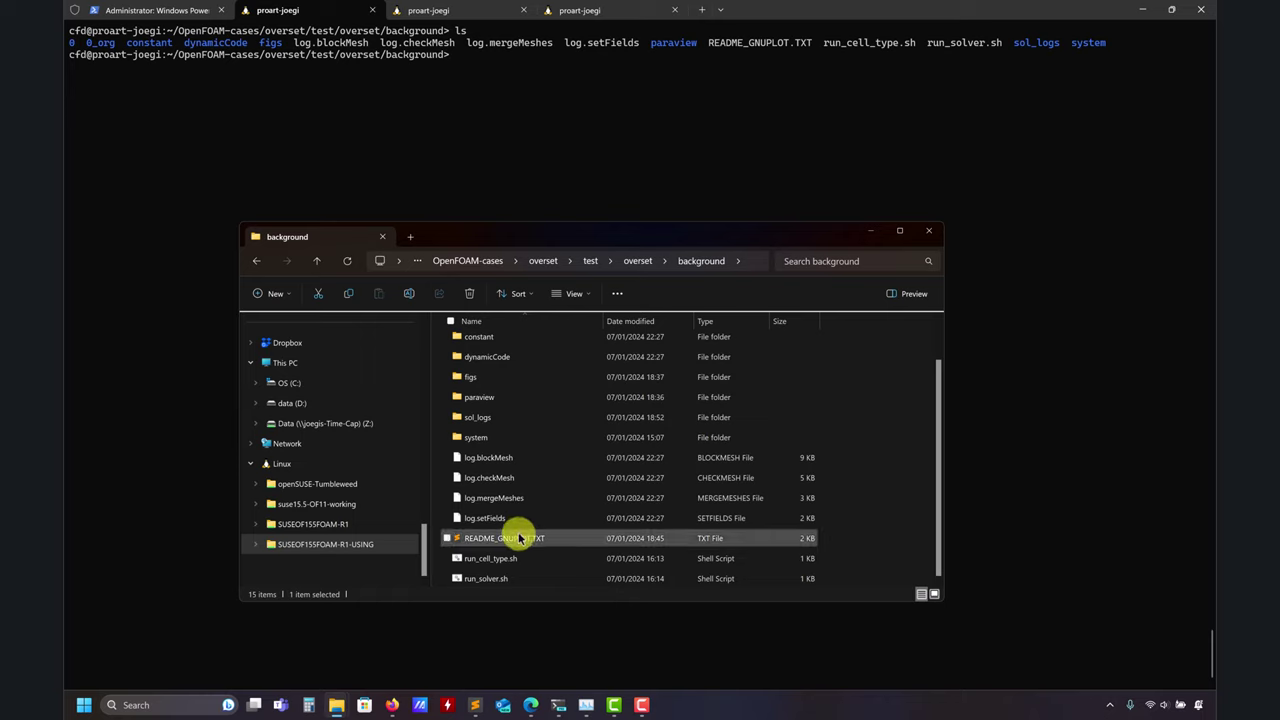
Open run_cell_type.sh from the background folder in Sublime Text.
click(471, 694)
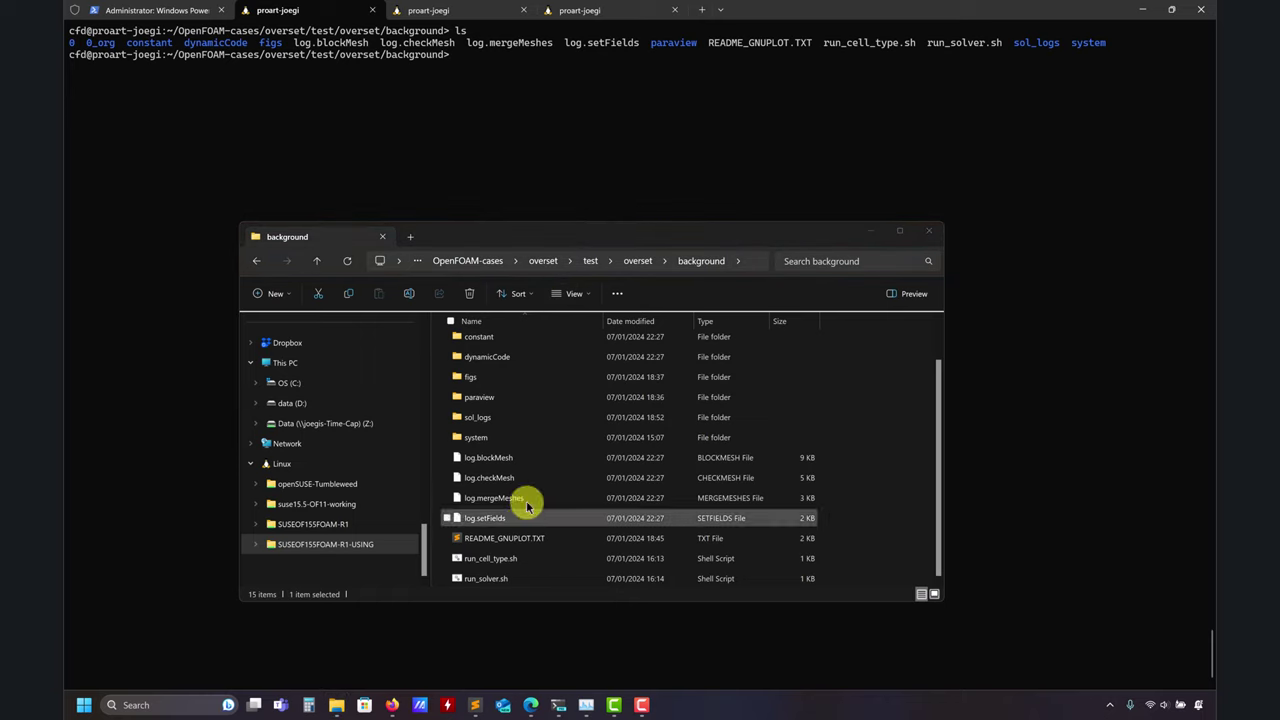
drag(543, 237, 378, 257)
click(475, 705)
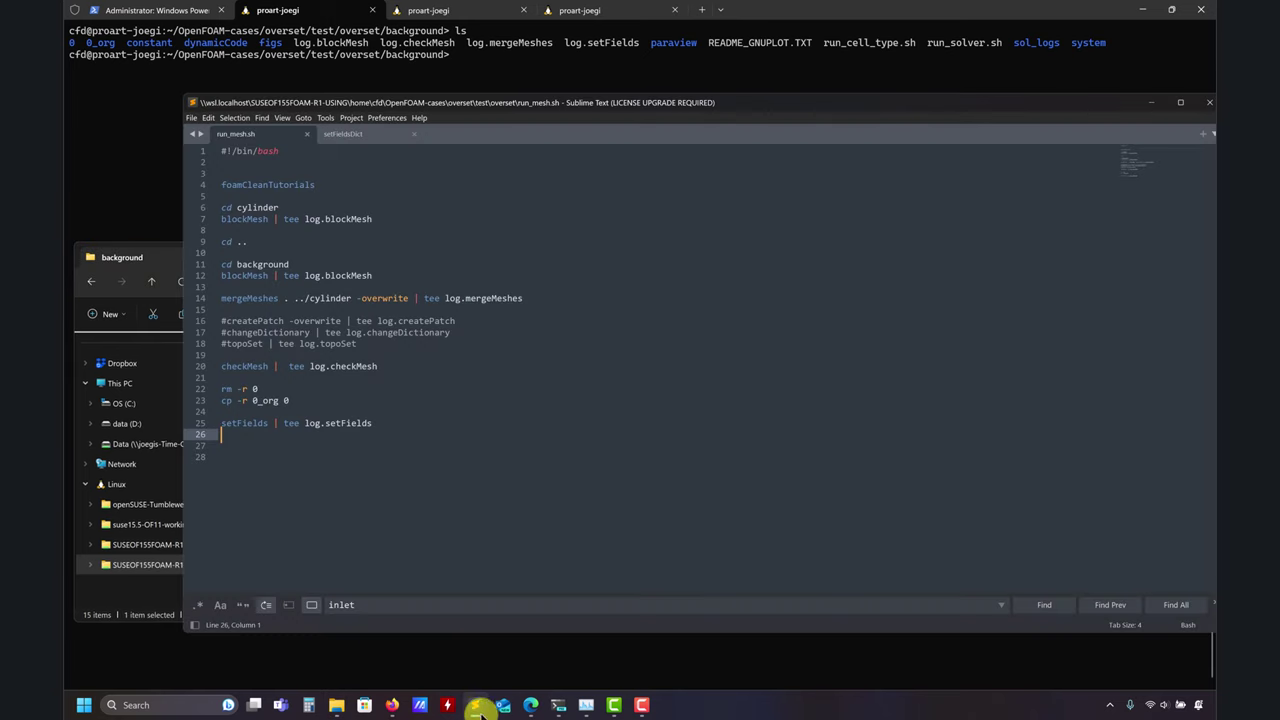
click(173, 258)
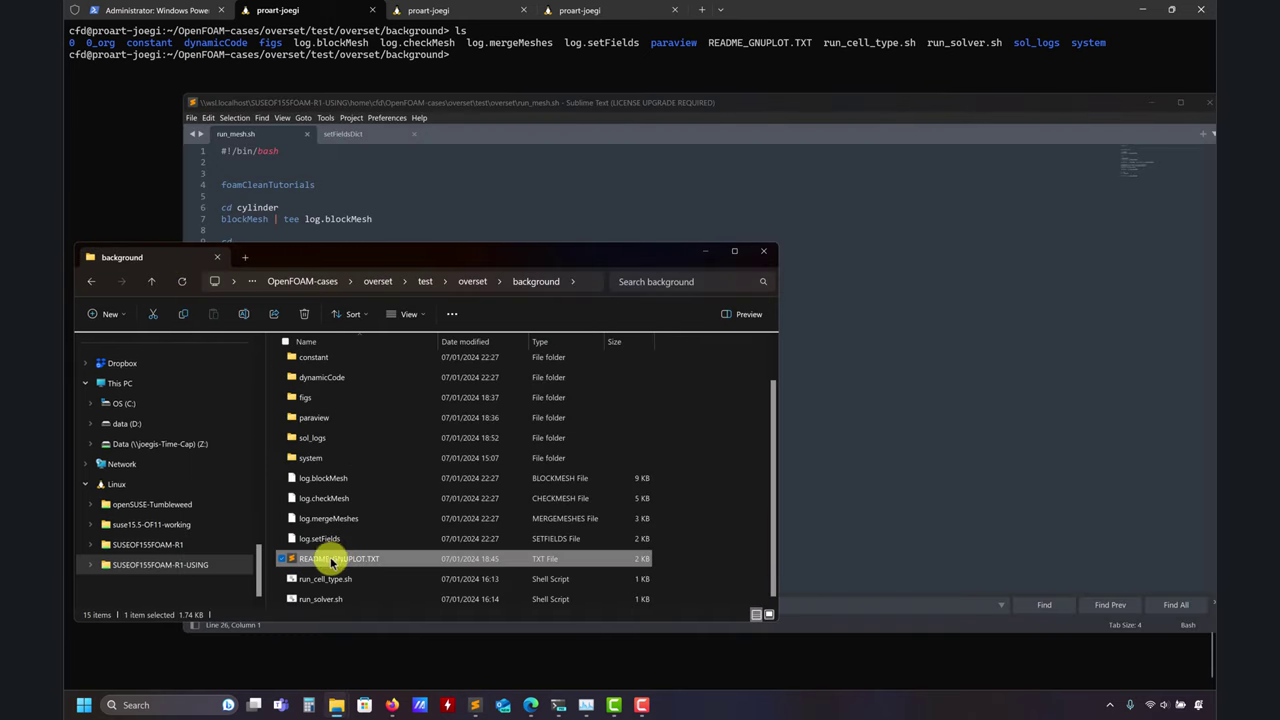
drag(318, 579, 894, 380)
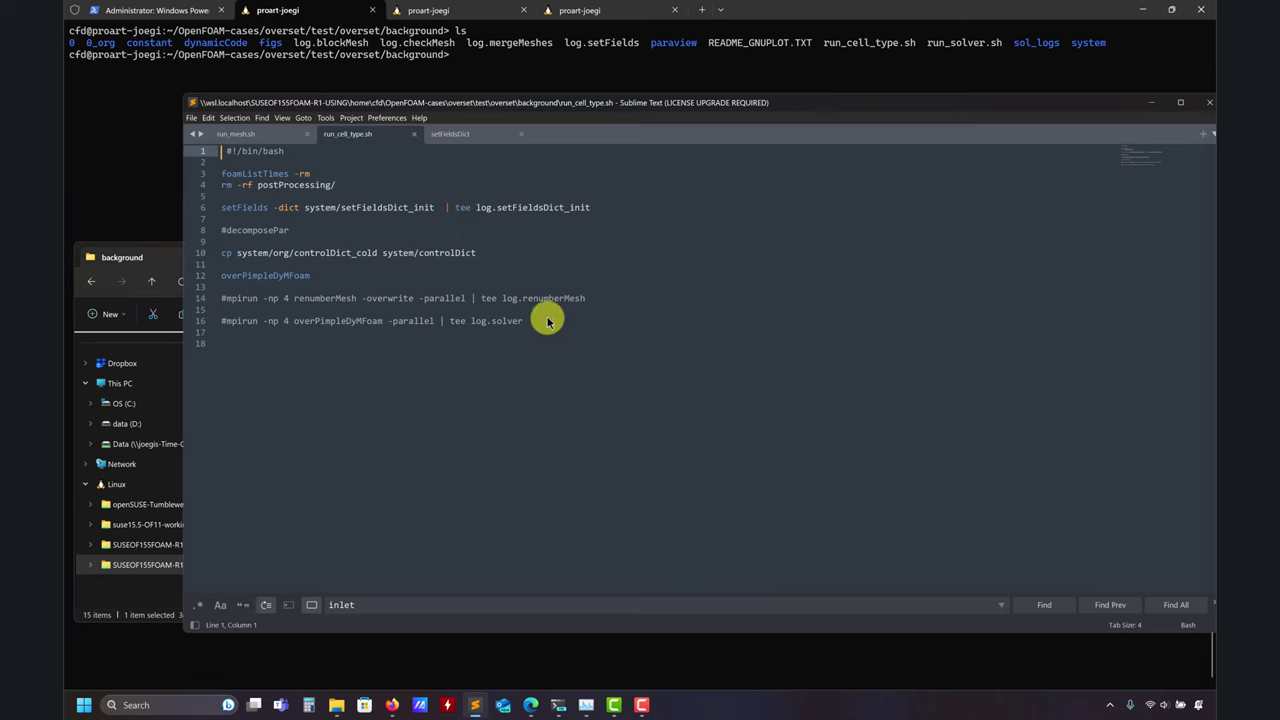
Open controlDict_cold from the background case's system/org folder in Sublime Text and highlight its liboverset.so libs line.
click(147, 254)
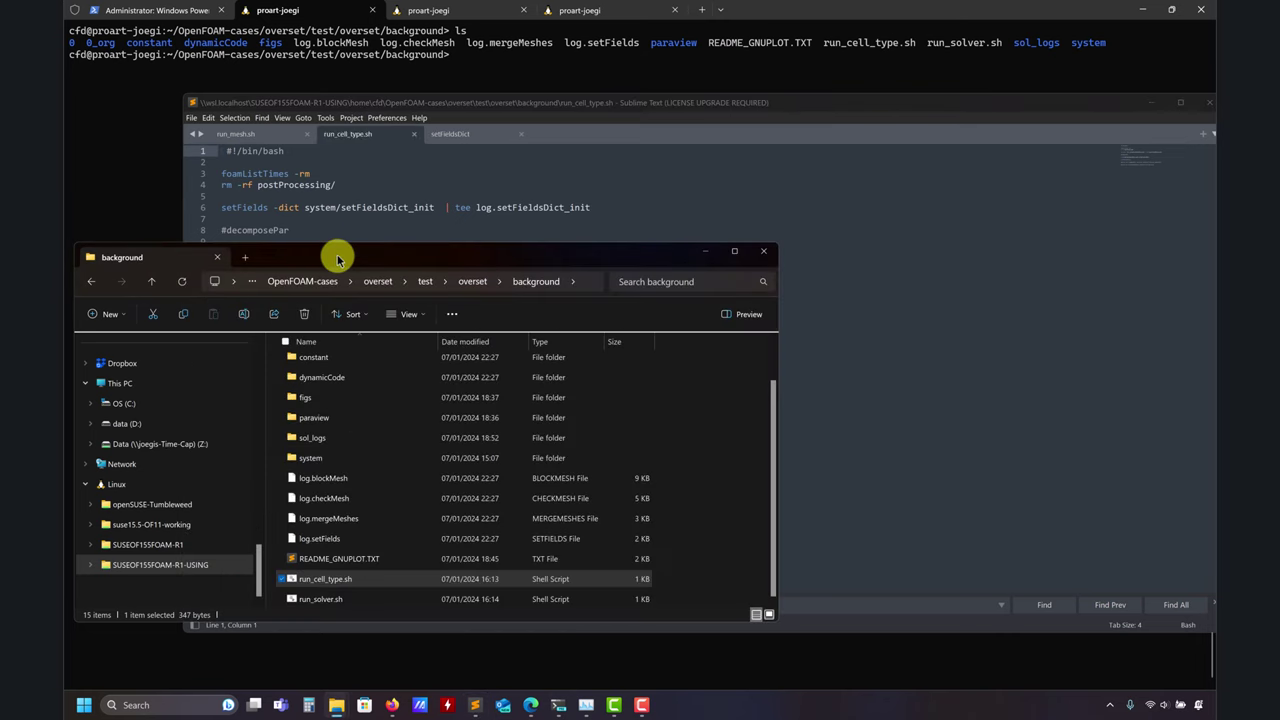
scroll(334, 406, down, 1)
drag(337, 257, 433, 288)
click(327, 474)
double_click(327, 474)
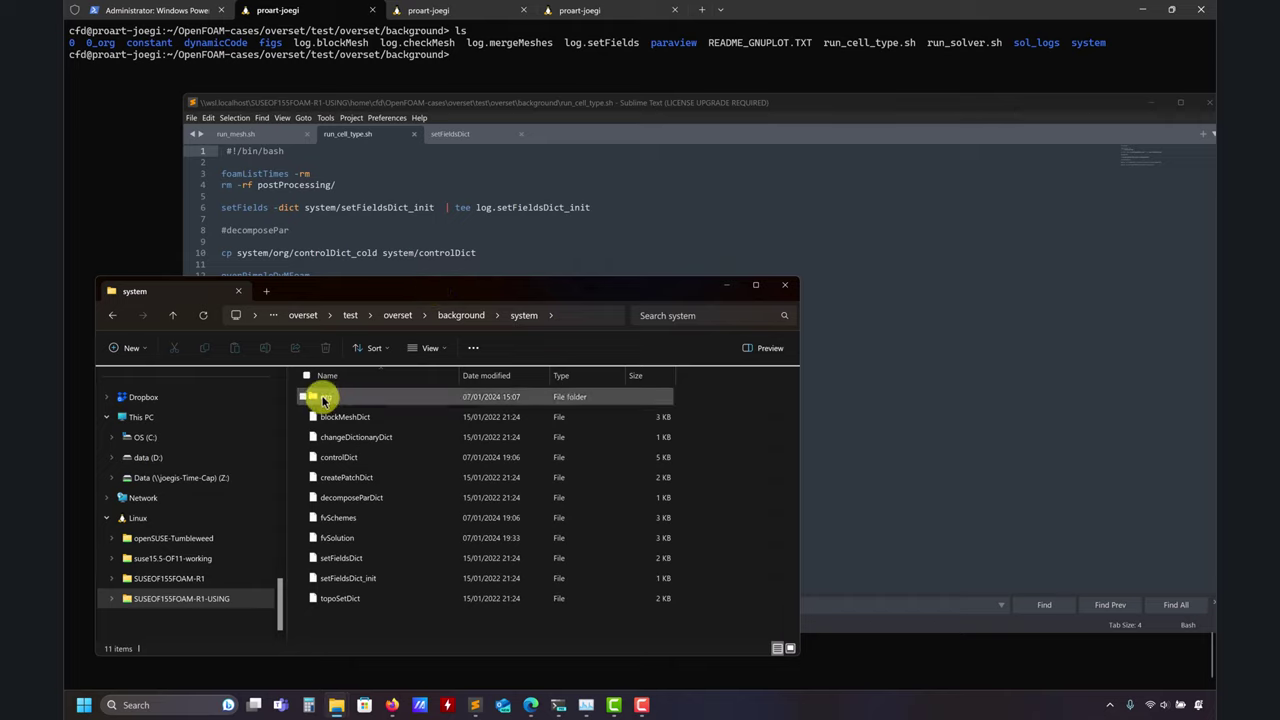
click(323, 400)
double_click(323, 398)
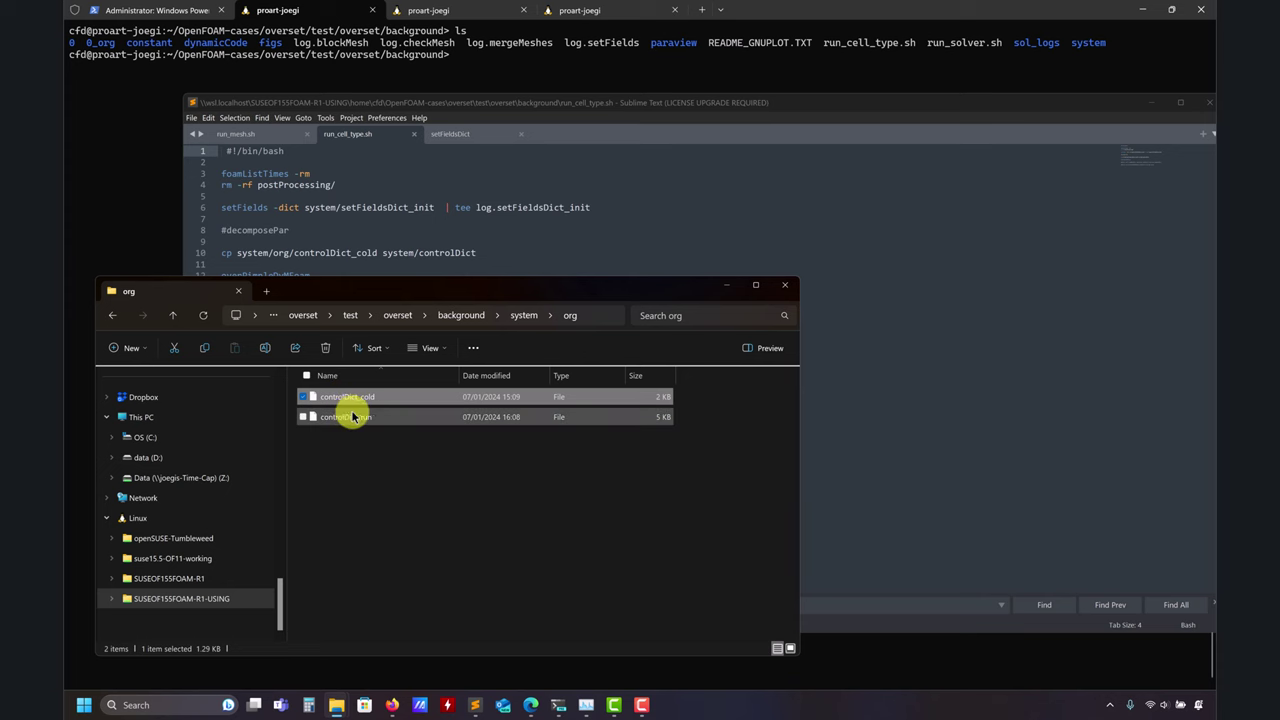
drag(343, 398, 823, 349)
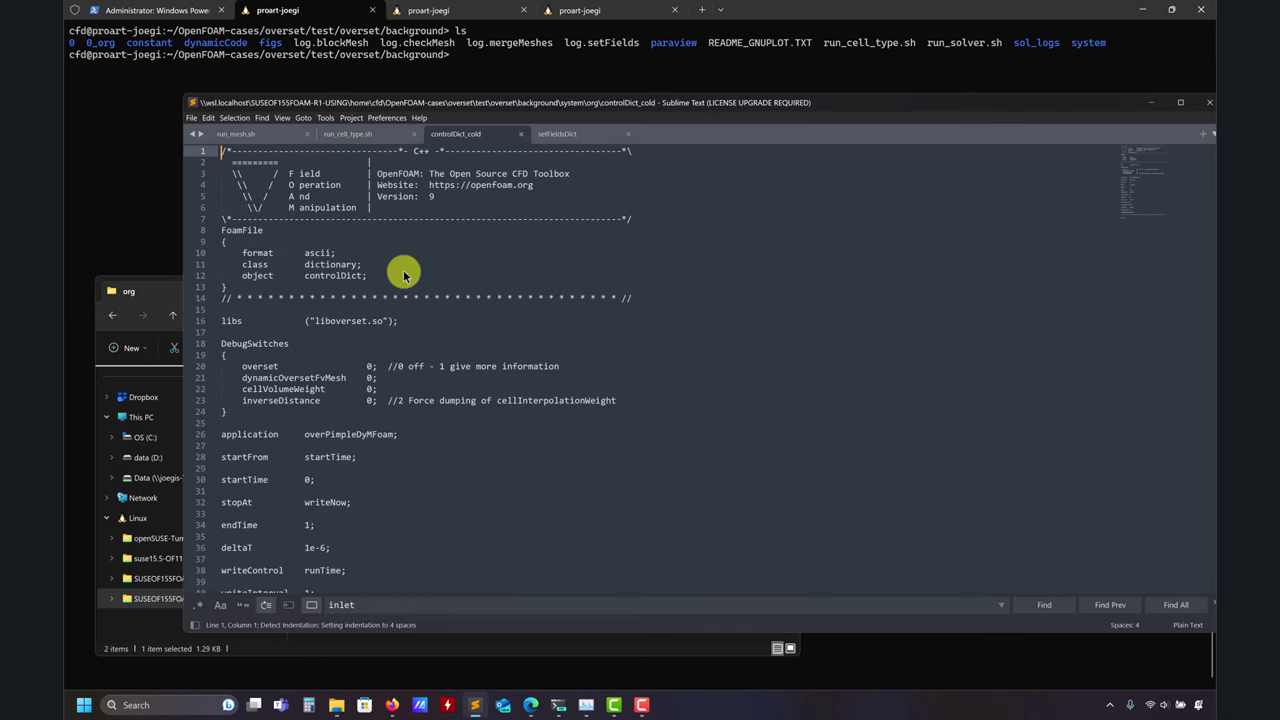
drag(408, 326, 197, 325)
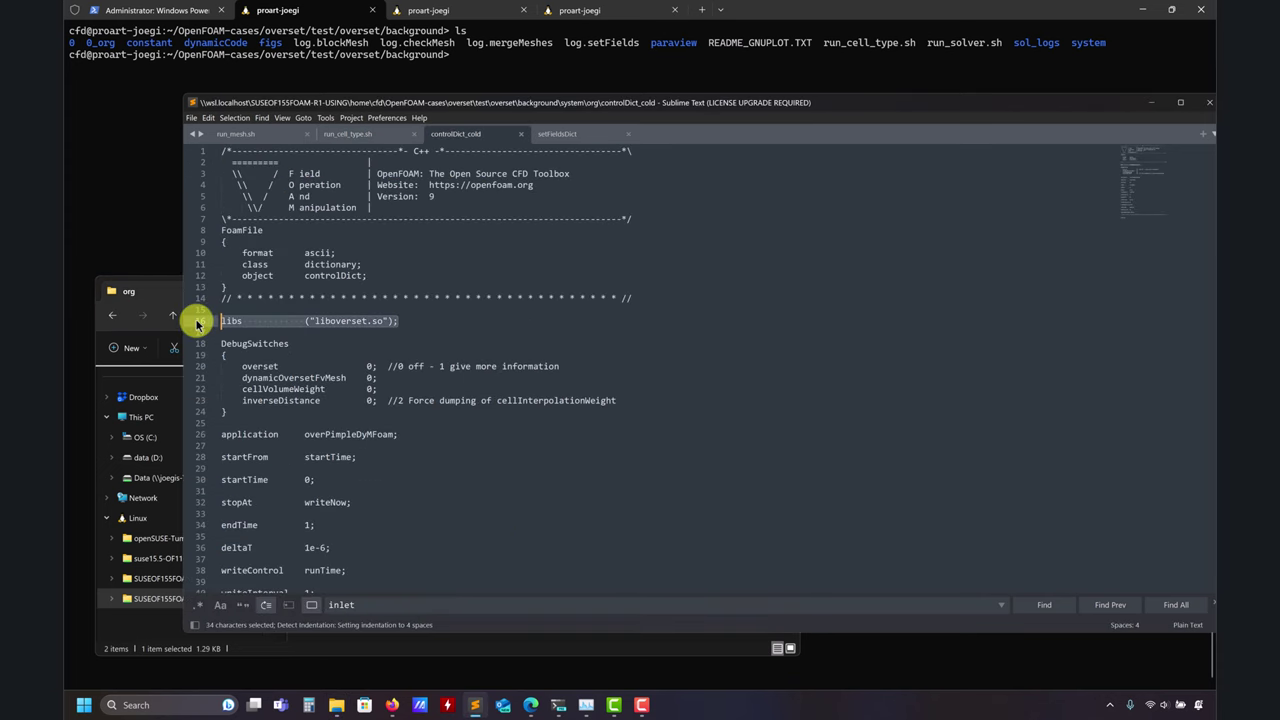
click(410, 322)
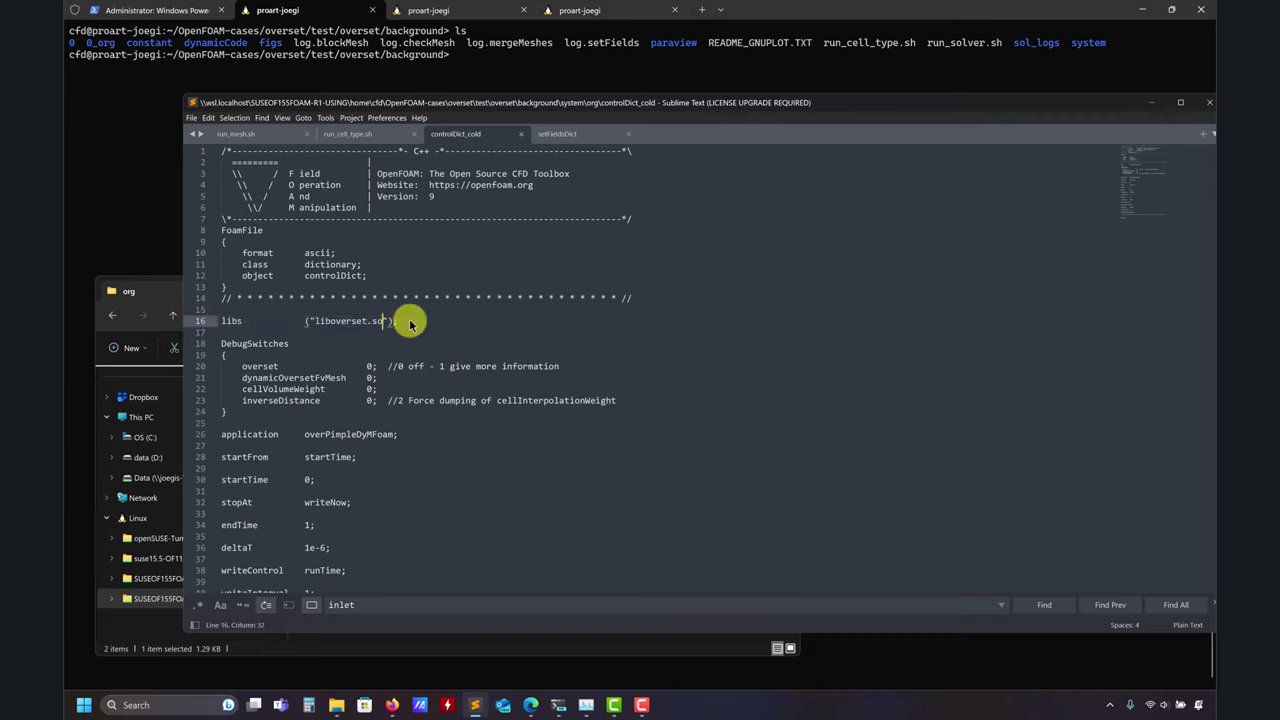
Highlight the whole DebugSwitches block in controlDict_cold and look through the remaining run-control entries.
shift+click(218, 326)
drag(220, 412, 215, 343)
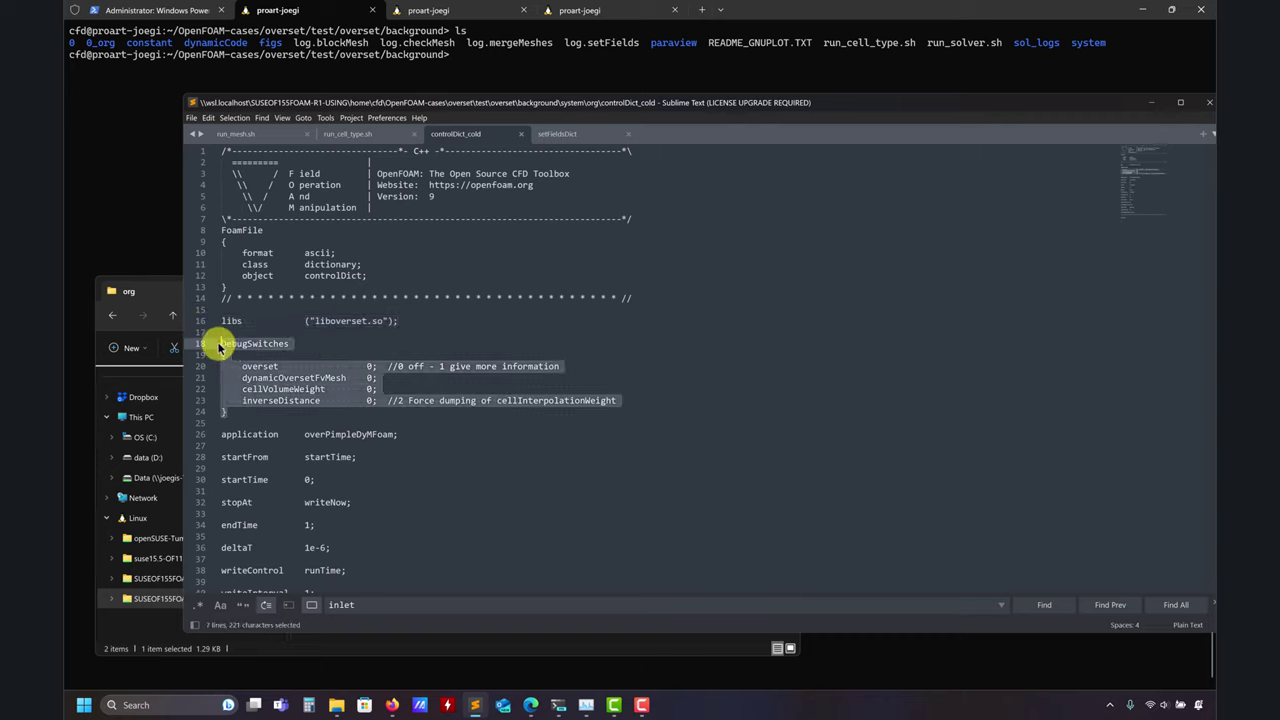
scroll(515, 378, down, 7)
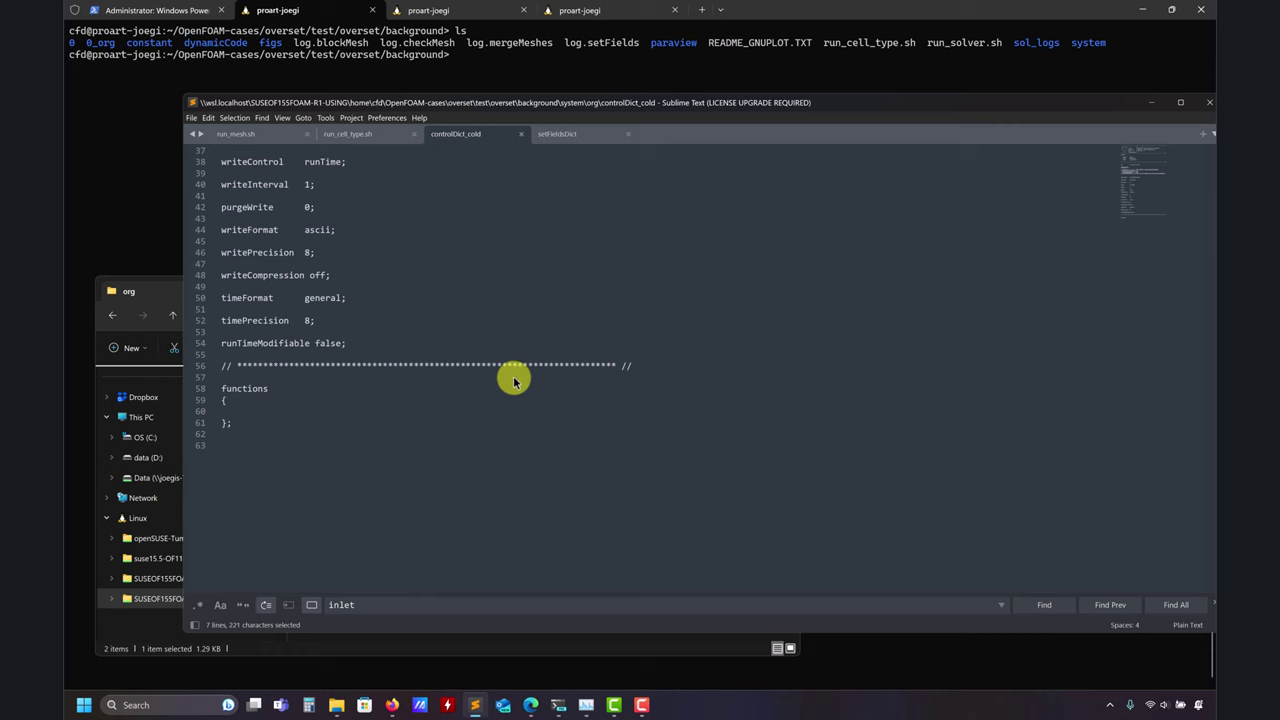
scroll(513, 381, up, 9)
Highlight the overPimpleDyMFoam application name in controlDict_cold and then just its "over" prefix.
double_click(337, 331)
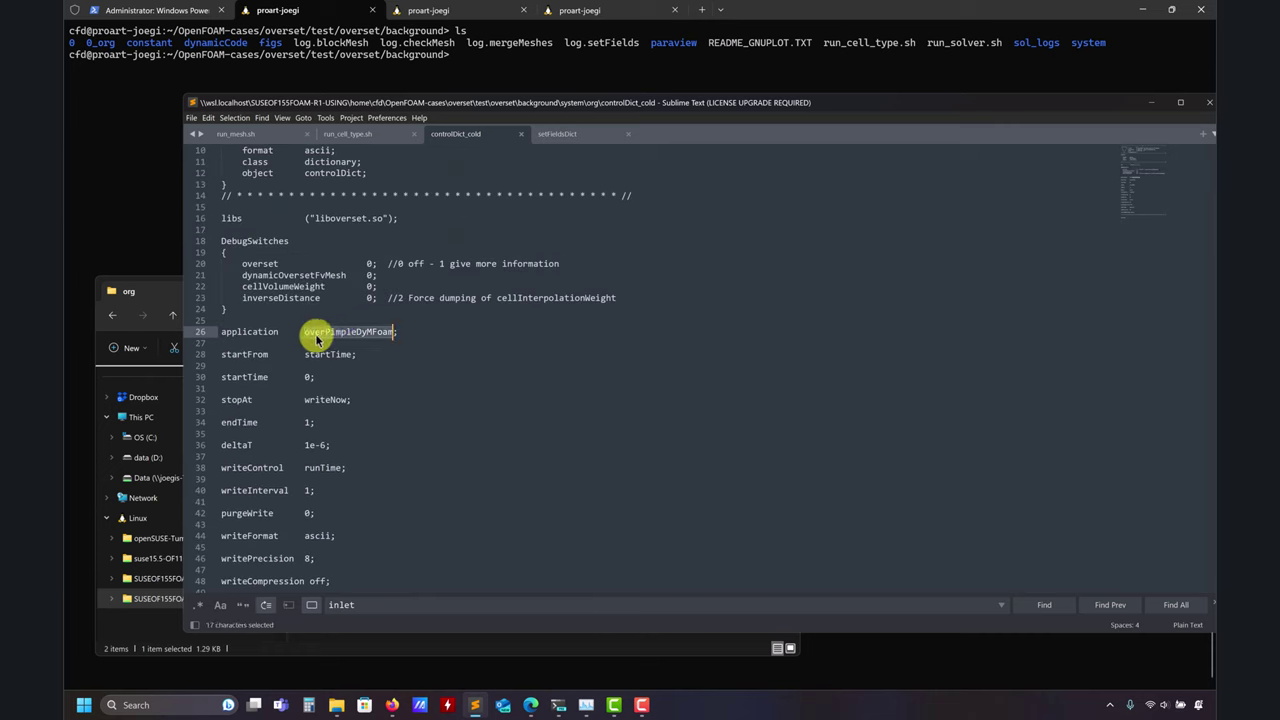
click(318, 336)
click(322, 335)
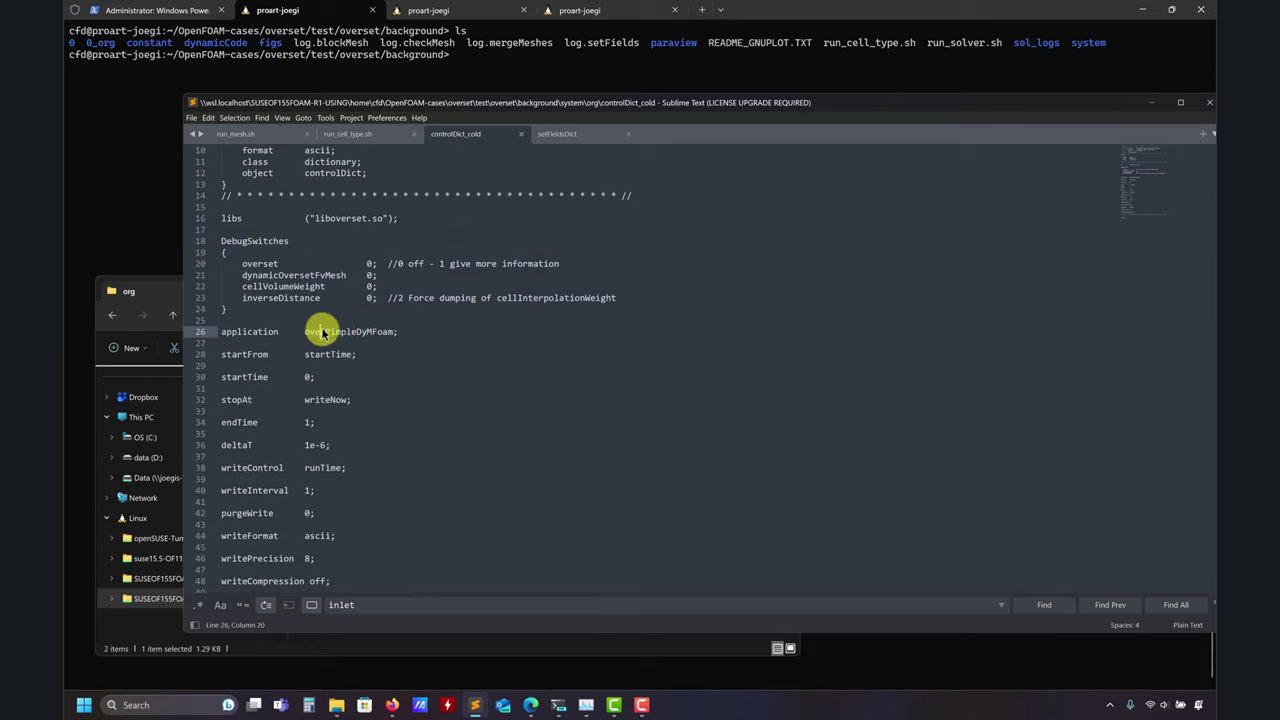
drag(324, 335, 306, 334)
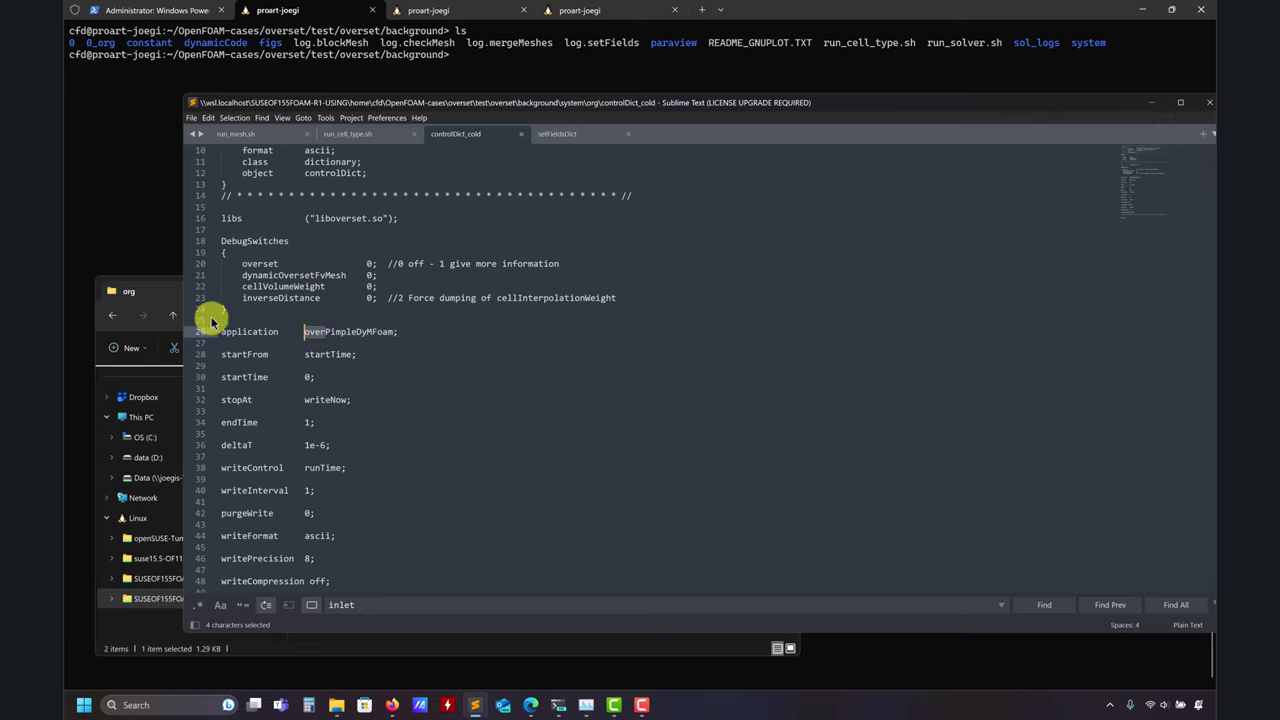
Open fvSchemes from the background case's system folder in Sublime Text and show its oversetInterpolation section.
click(158, 296)
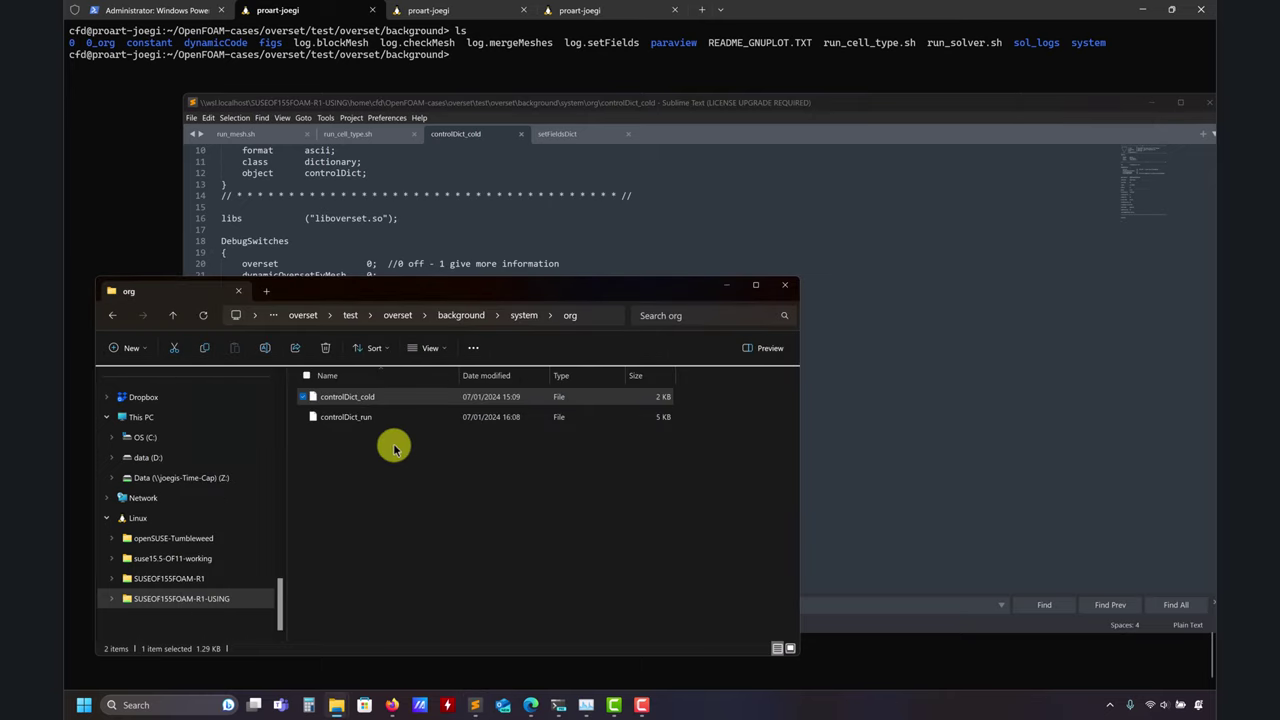
click(530, 317)
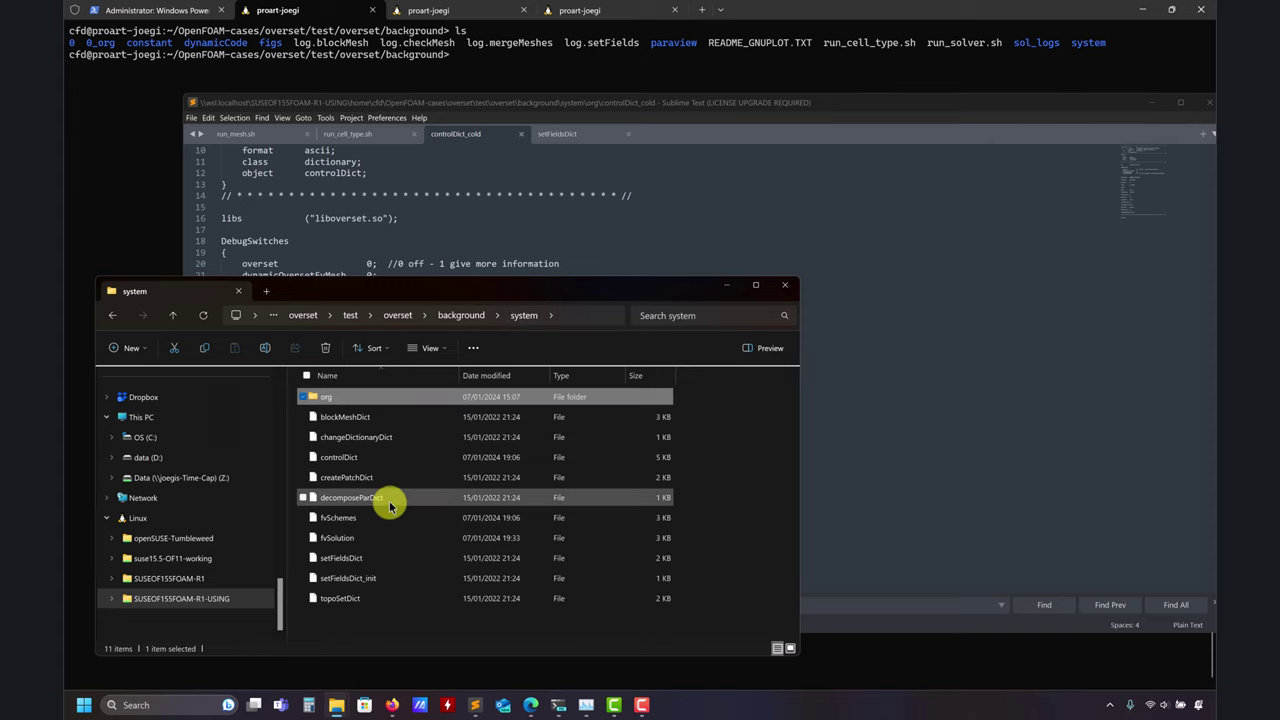
double_click(534, 493)
scroll(580, 377, down, 20)
scroll(423, 397, up, 10)
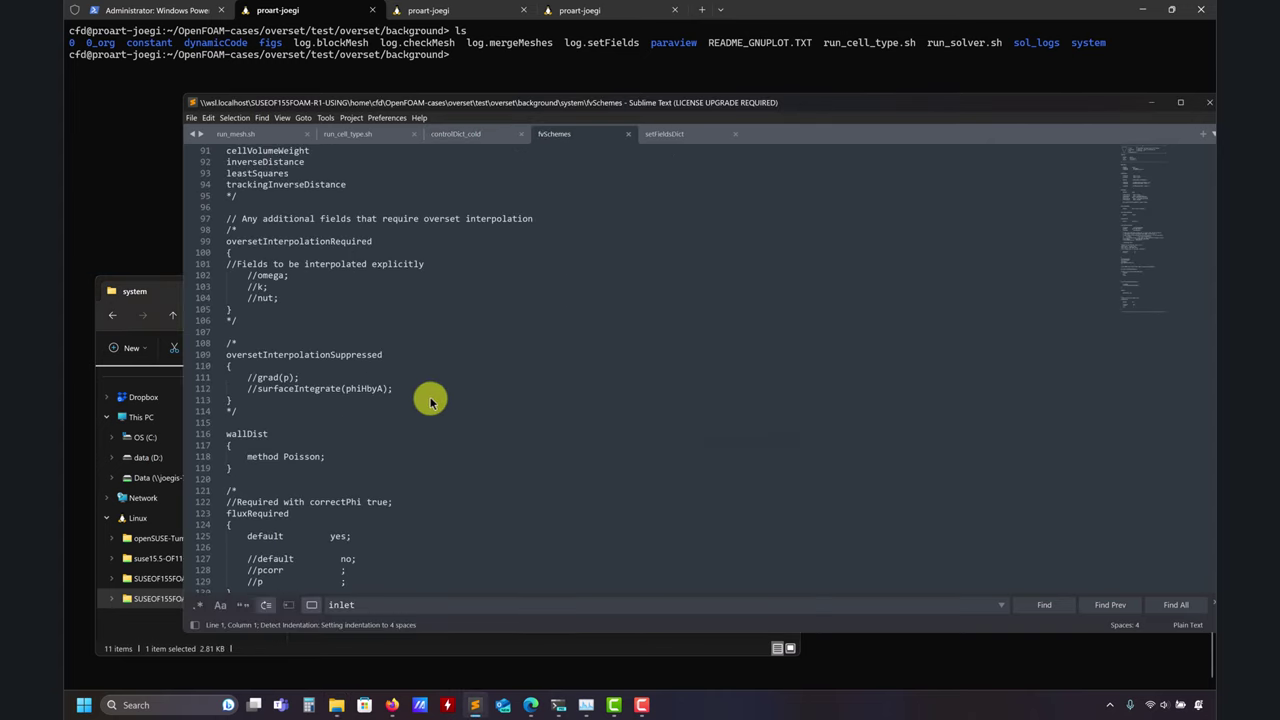
scroll(310, 400, up, 4)
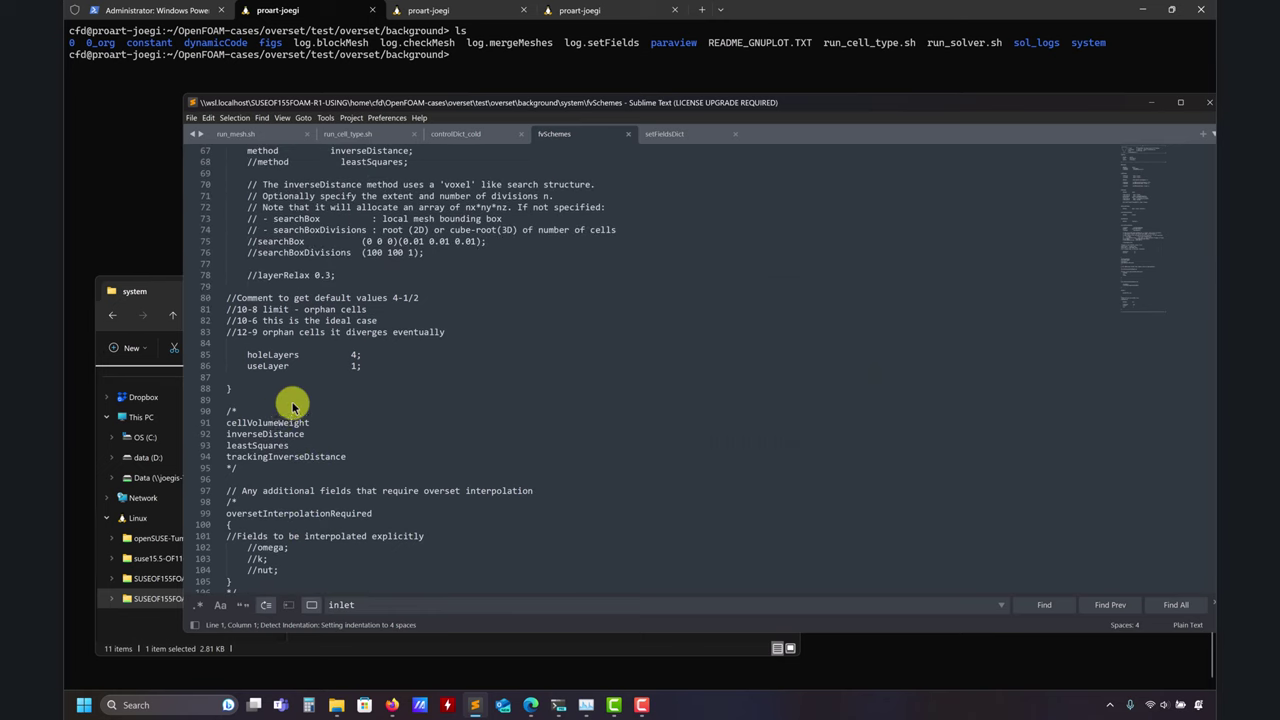
scroll(257, 272, up, 5)
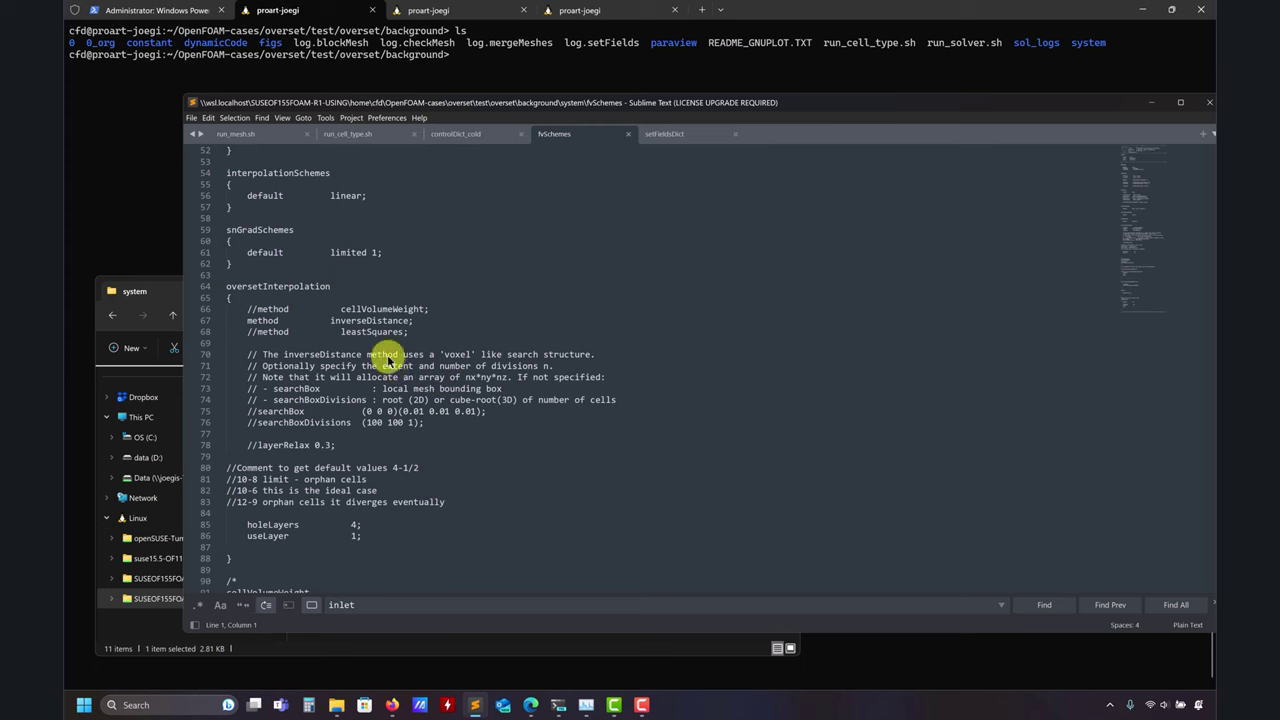
Open fvSolution from the system folder in Sublime Text and highlight its cellDisplacement solver block.
click(168, 289)
click(329, 537)
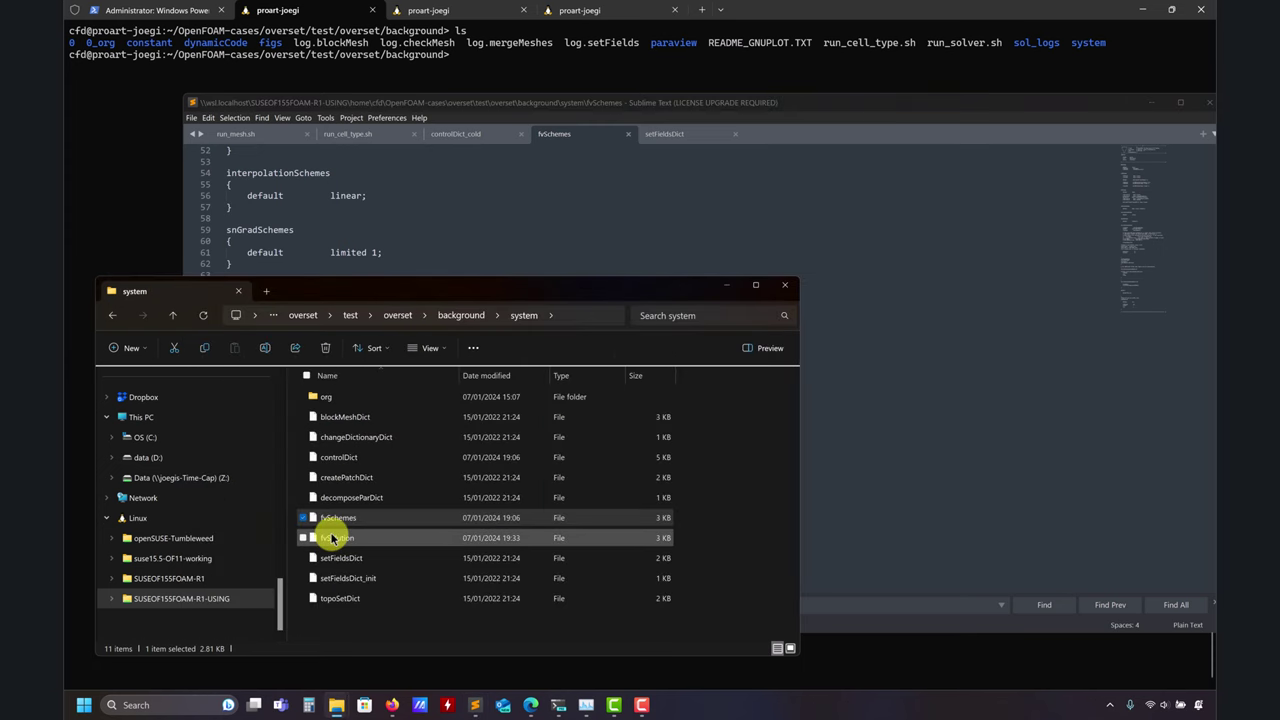
key(Return)
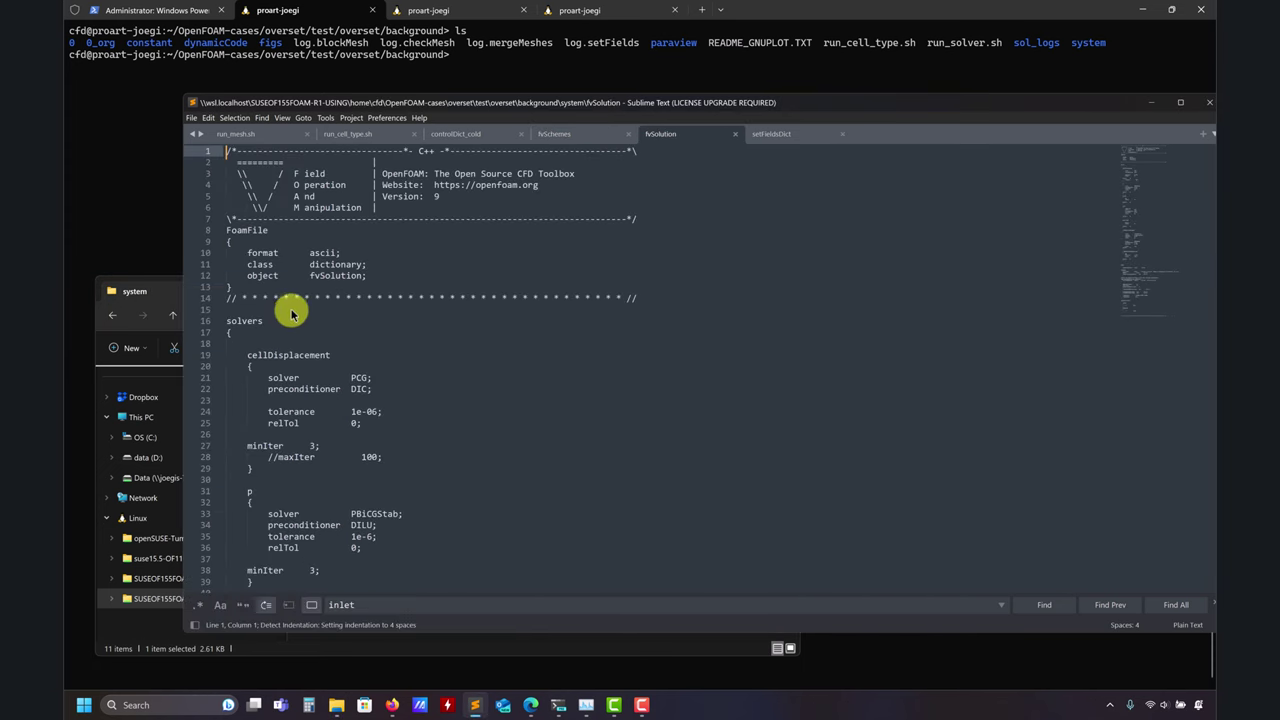
scroll(291, 314, down, 2)
drag(288, 402, 192, 290)
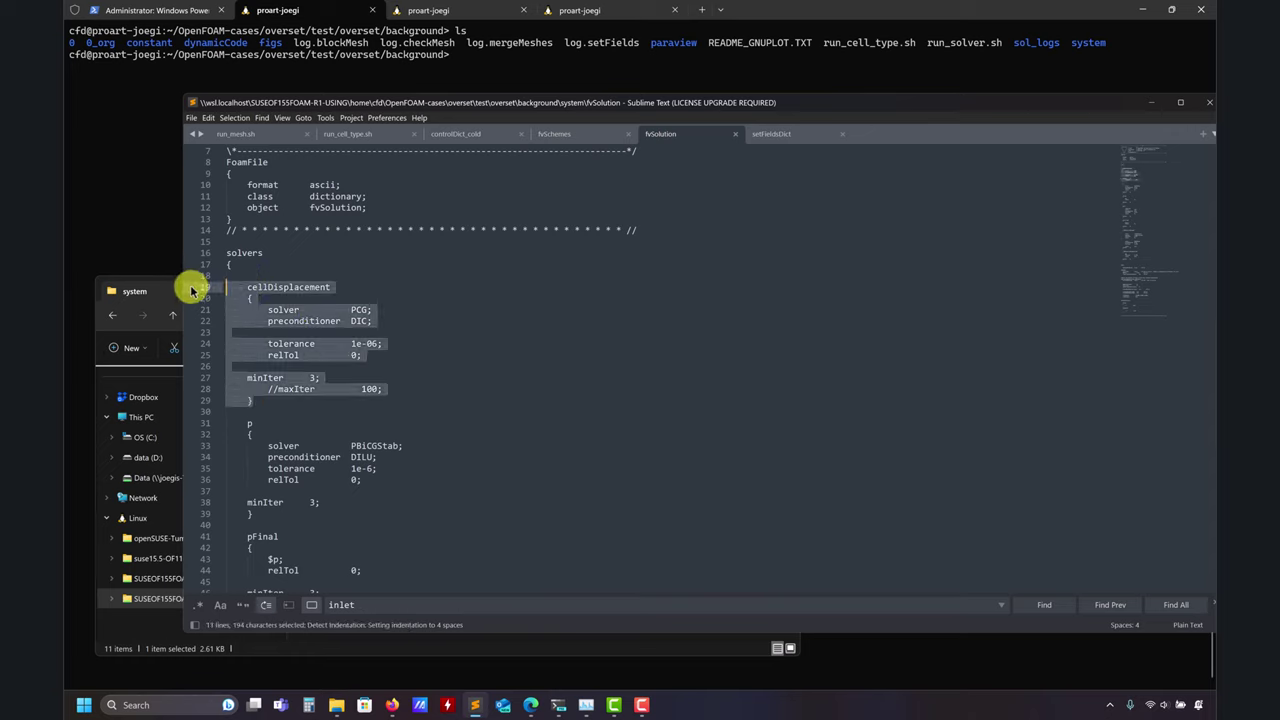
Look through the pressure and pcorr solver entries in fvSolution and highlight the PBiCGStab solver set for p.
scroll(340, 322, down, 12)
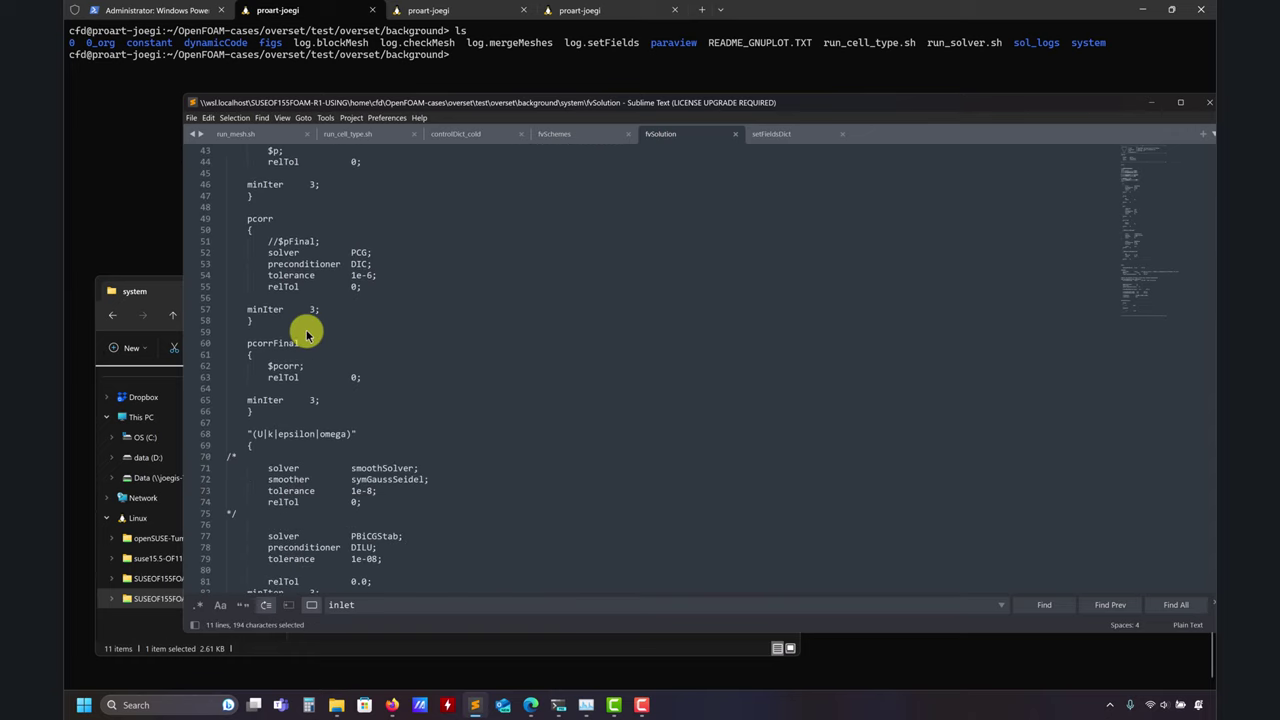
scroll(305, 333, down, 2)
scroll(266, 315, up, 7)
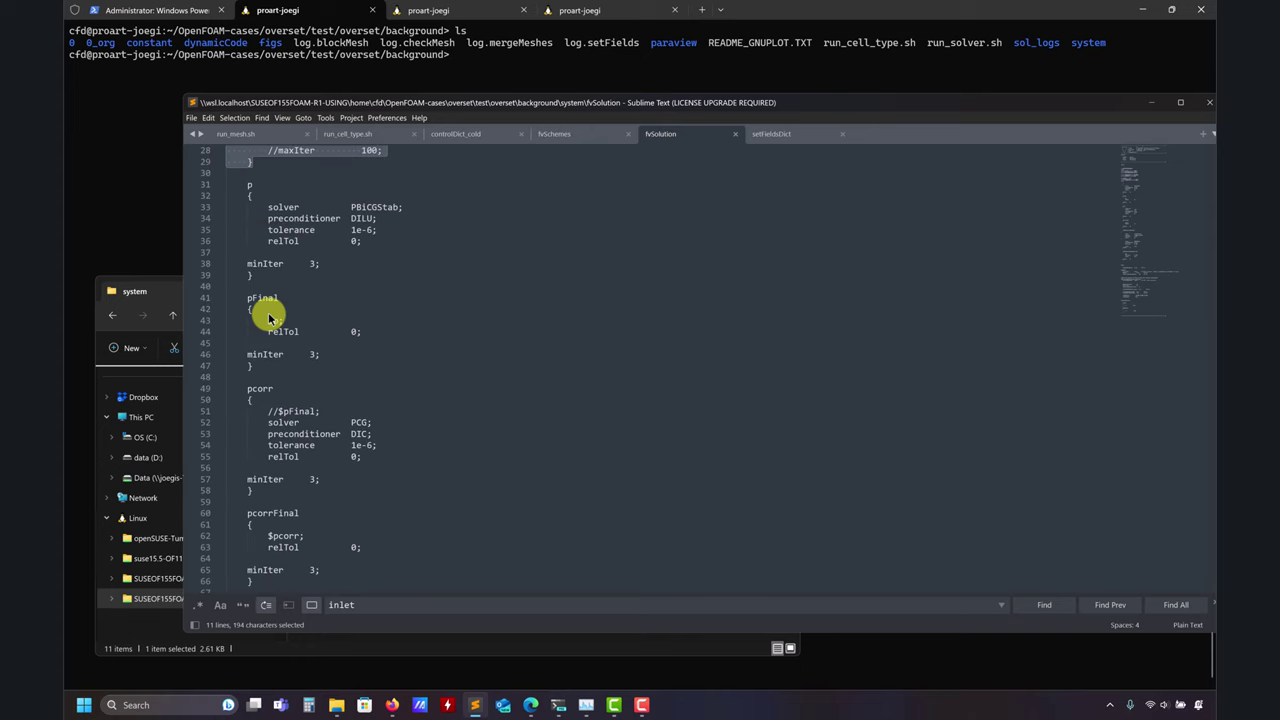
scroll(268, 318, up, 4)
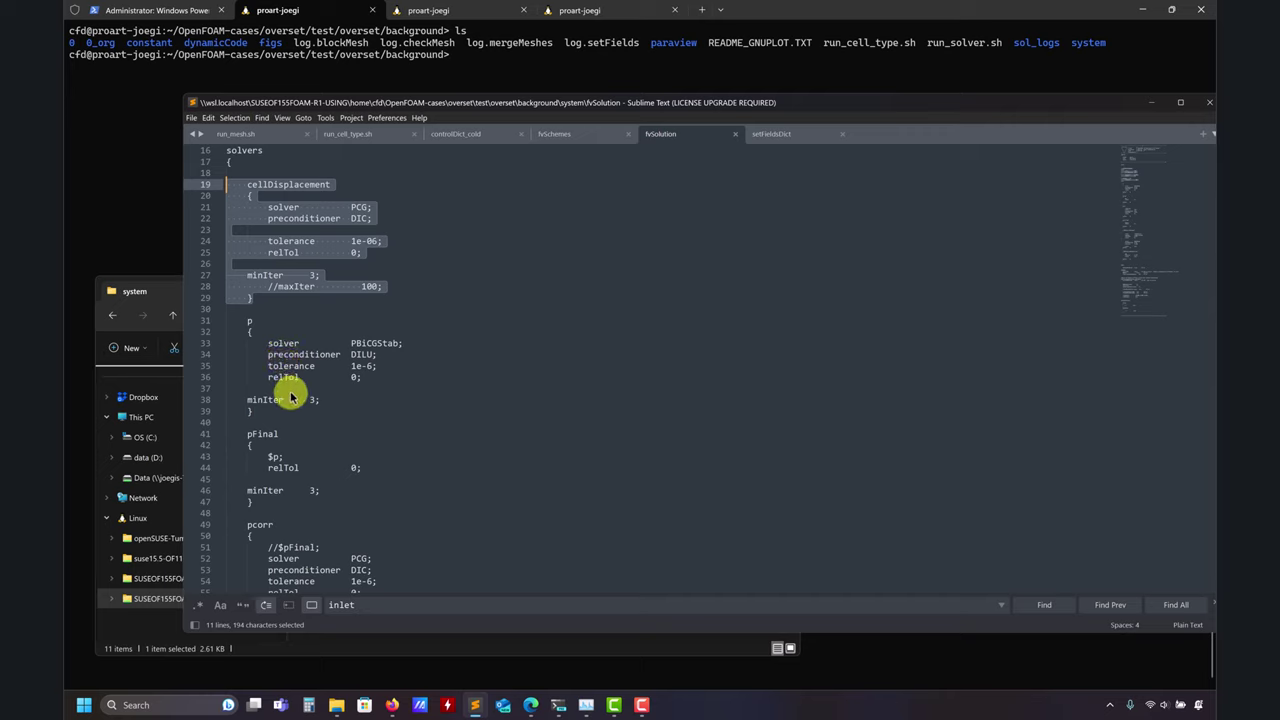
click(372, 344)
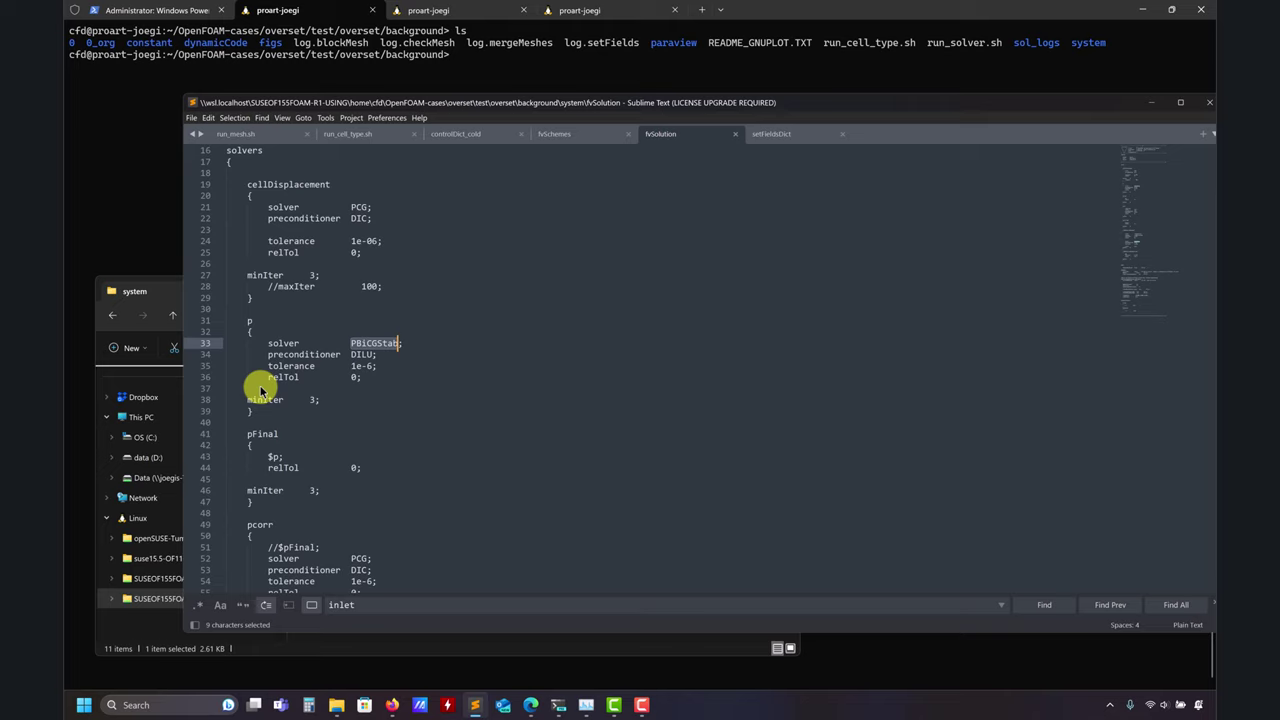
Examine the PIMPLE block in fvSolution, including the correctPhi, ddtCorr and oversetAdjustPhi options, and the relaxation factors.
scroll(262, 390, down, 9)
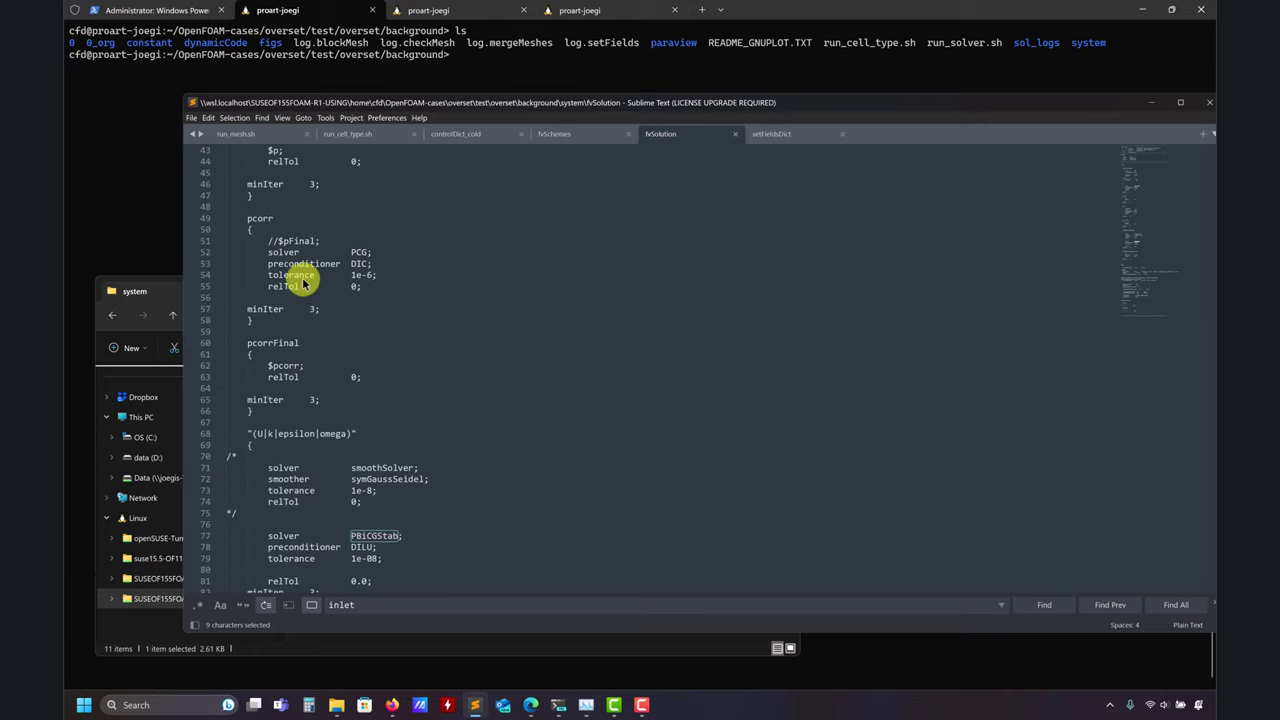
scroll(303, 285, down, 12)
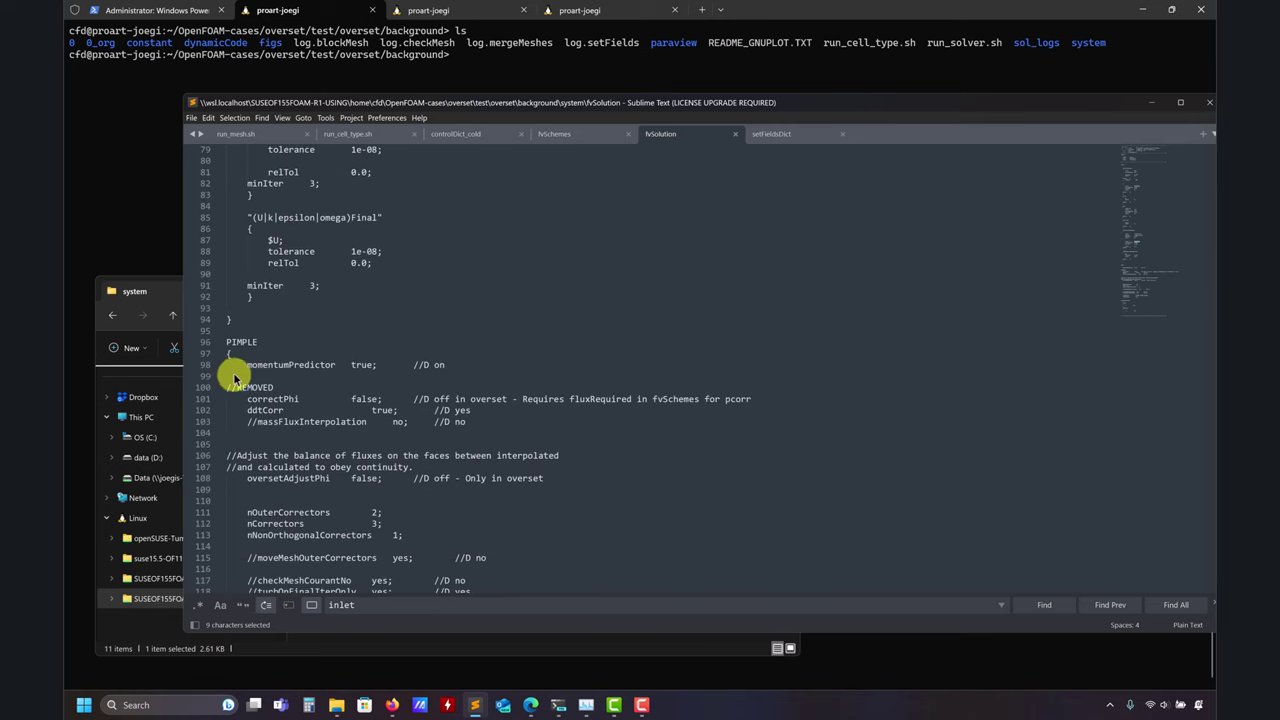
scroll(234, 378, down, 2)
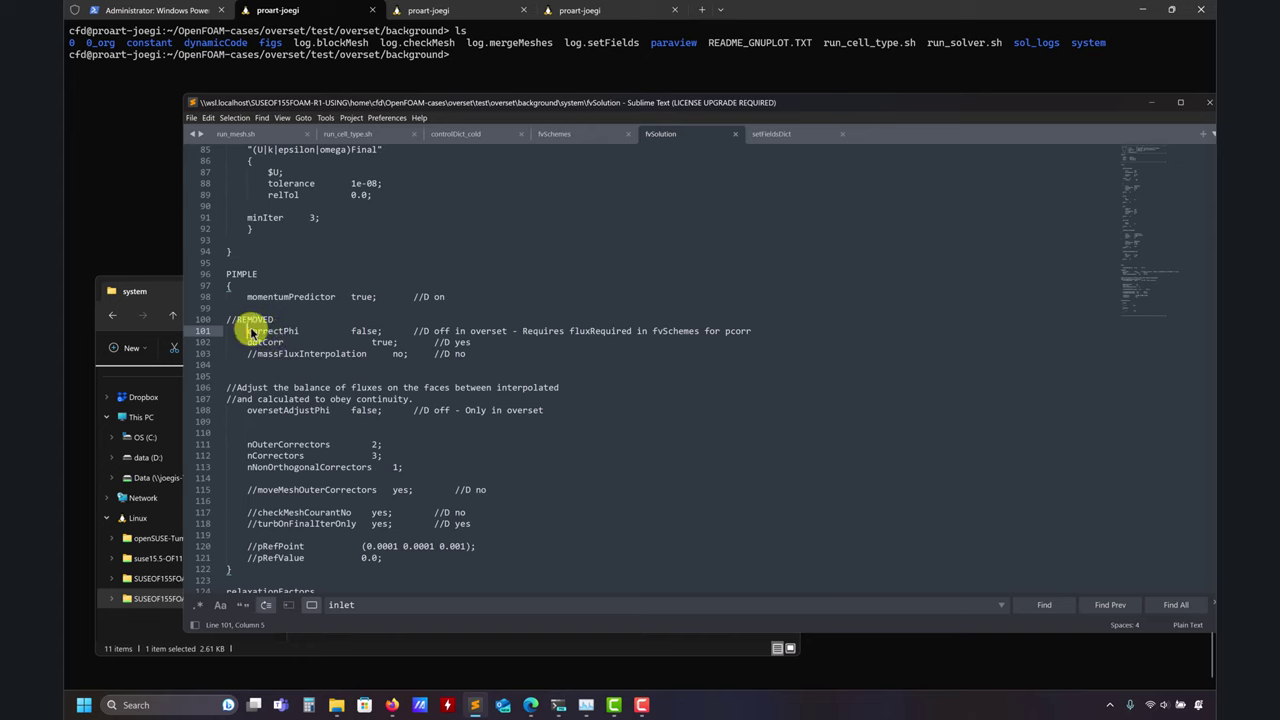
scroll(329, 337, down, 1)
scroll(429, 419, down, 3)
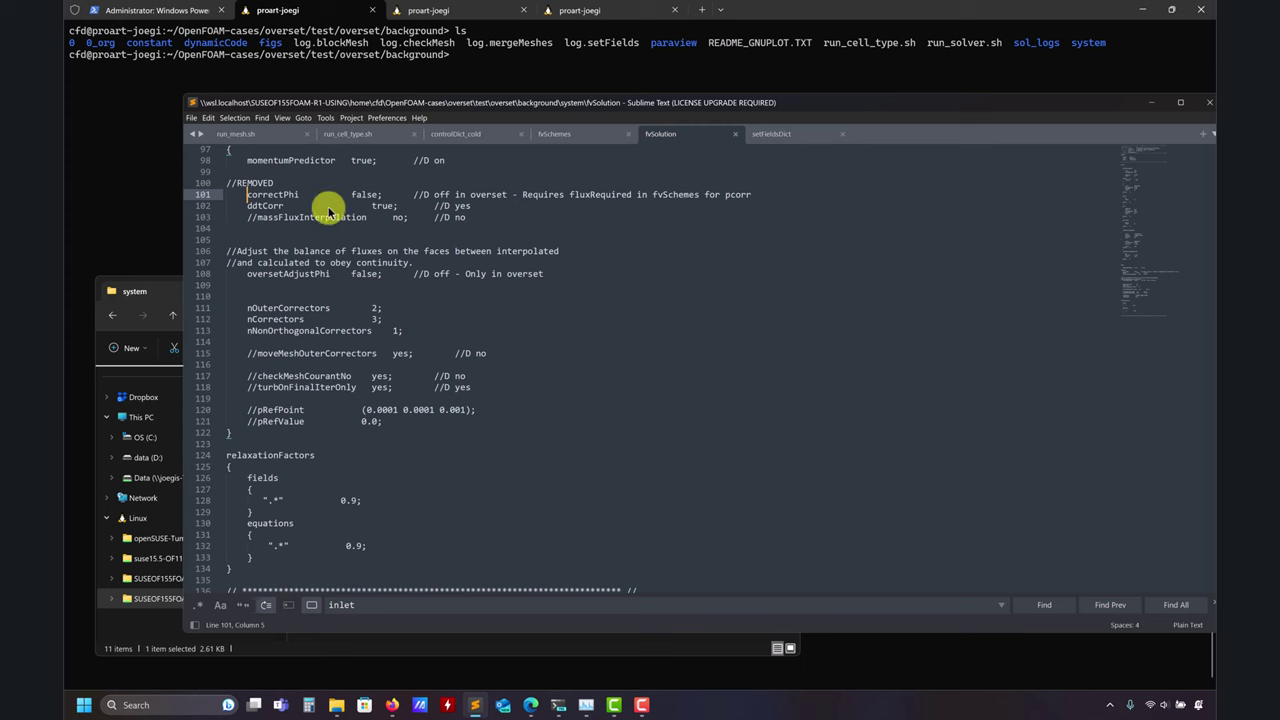
Open dynamicMeshDict from the background case's constant folder and highlight its entries from dynamicFvMesh through dynamicOversetFvMeshCoeffs.
click(163, 292)
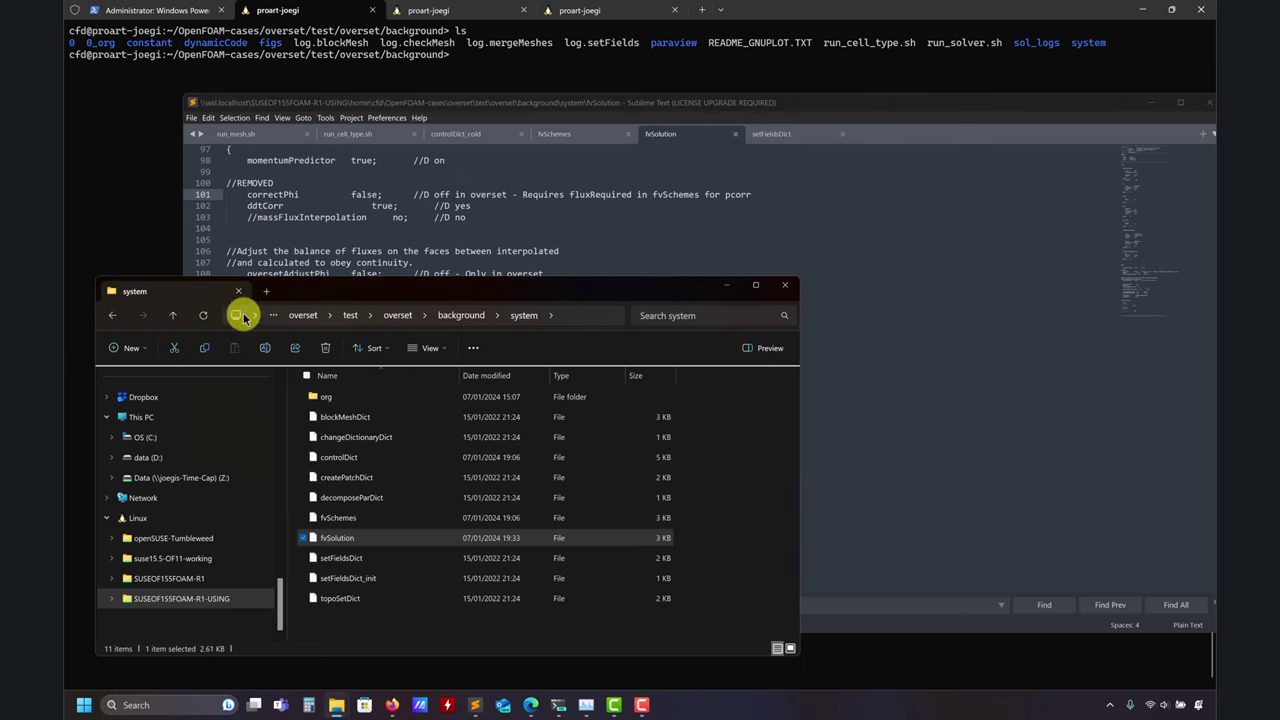
click(173, 315)
click(352, 457)
double_click(340, 437)
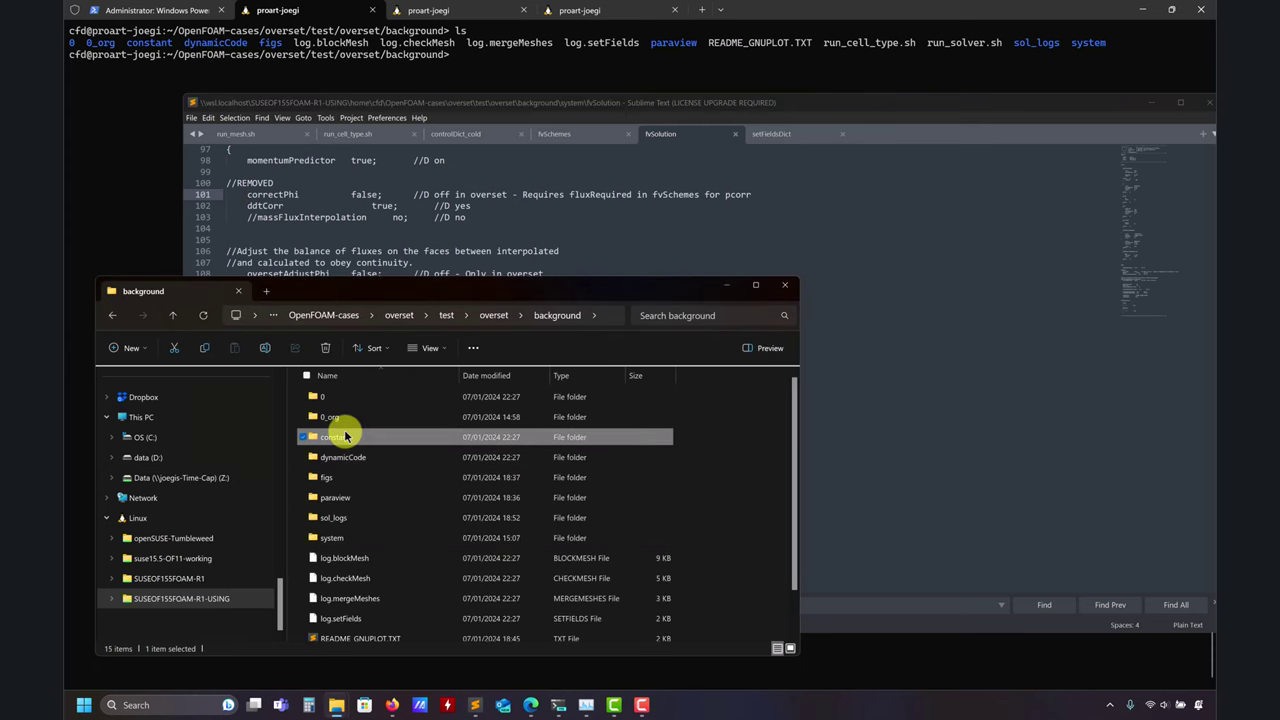
double_click(366, 420)
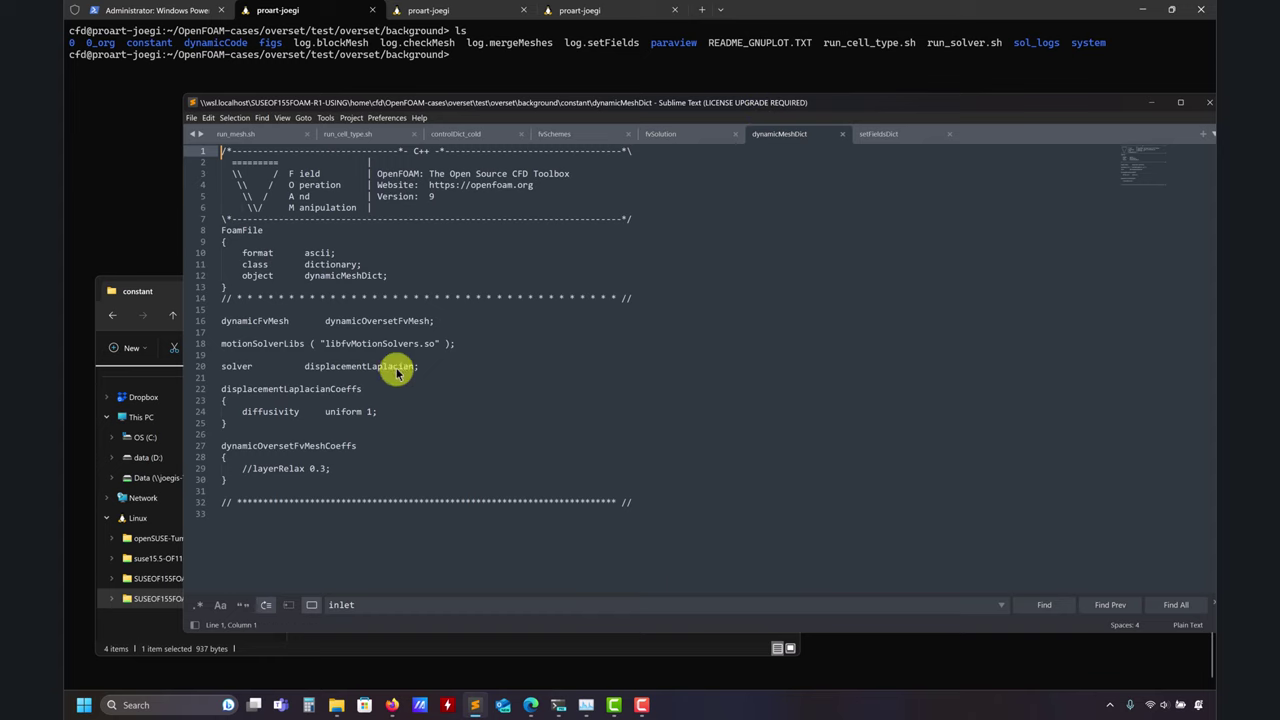
drag(230, 481, 222, 322)
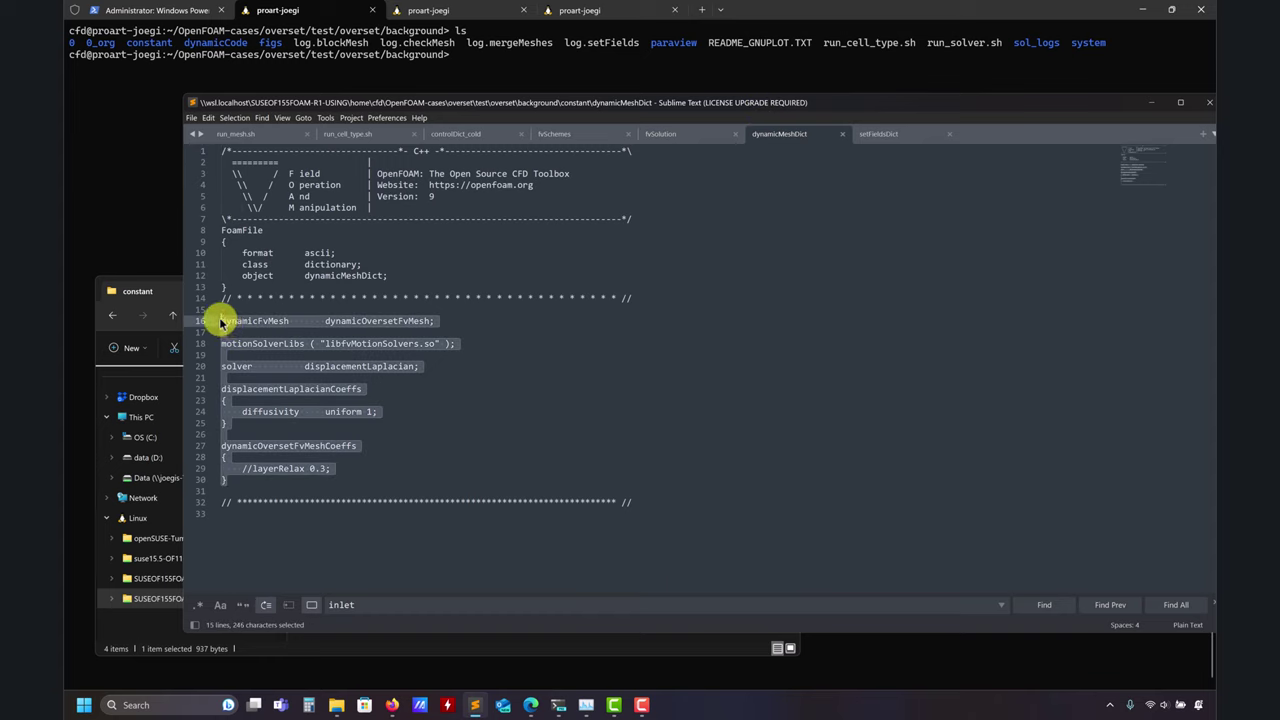
click(358, 355)
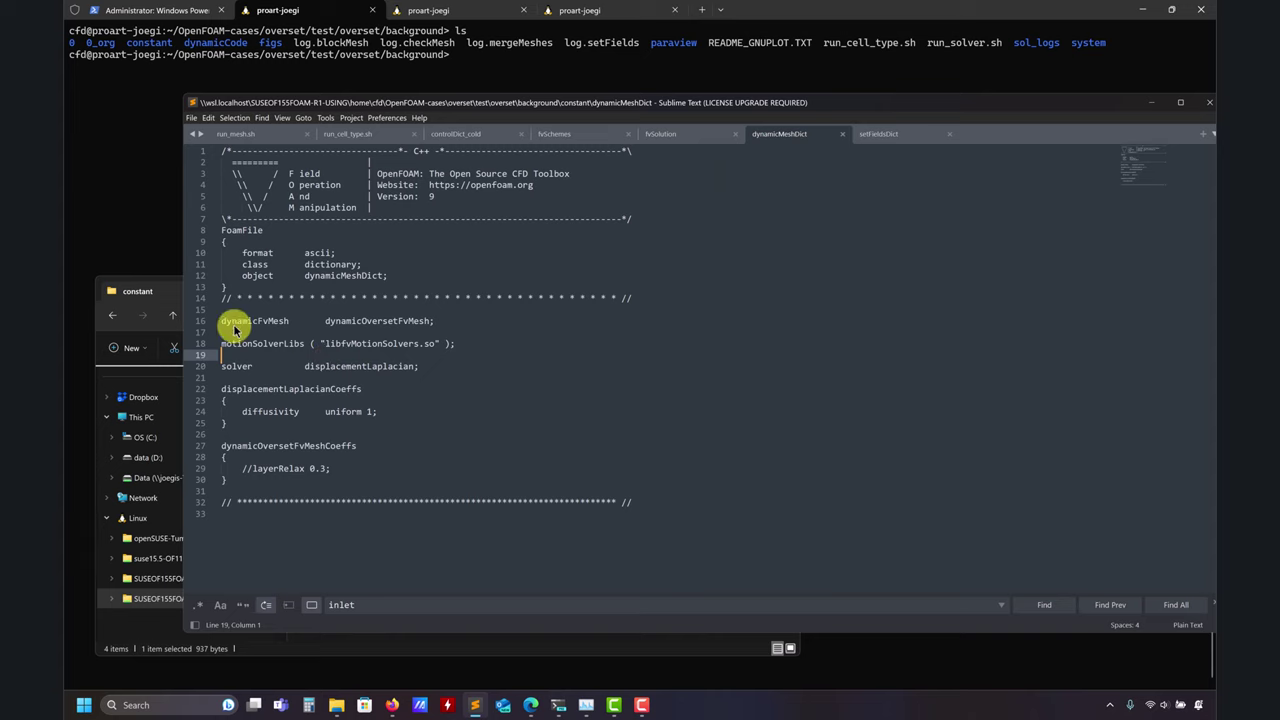
Open the boundary file from the constant/polyMesh folder in Sublime Text and highlight the oversetPatch block.
click(163, 288)
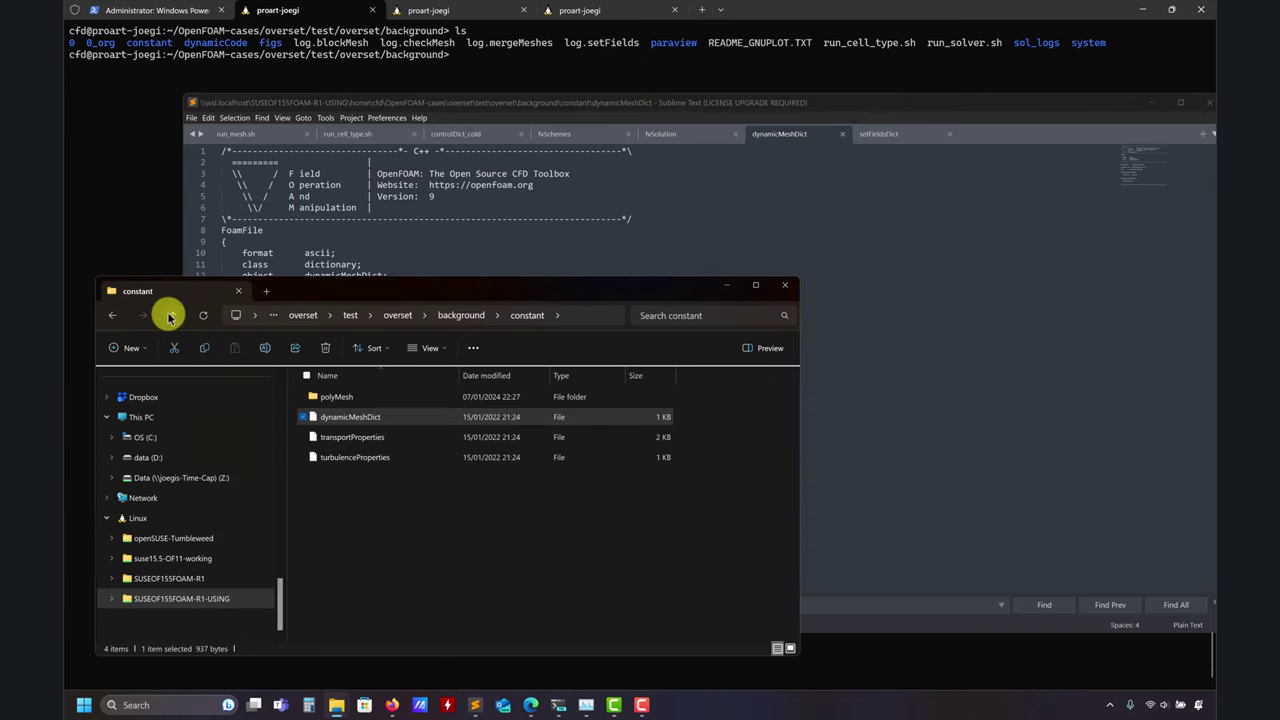
double_click(337, 397)
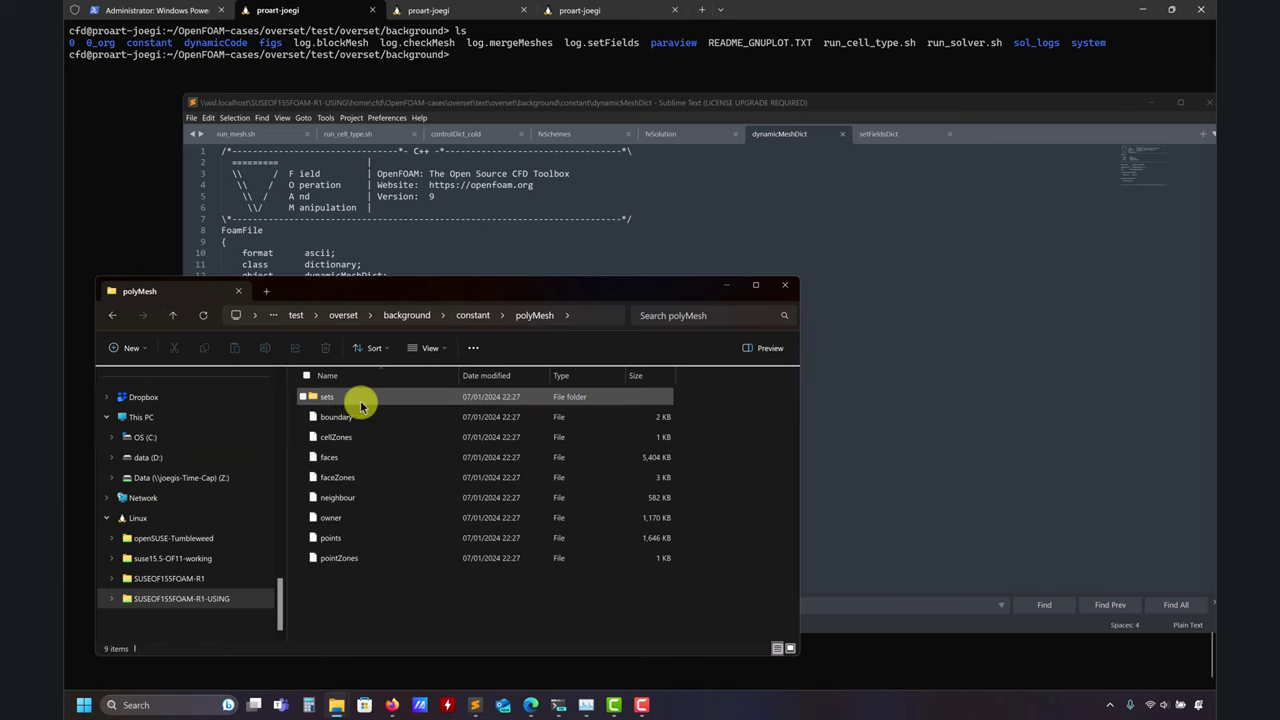
double_click(340, 414)
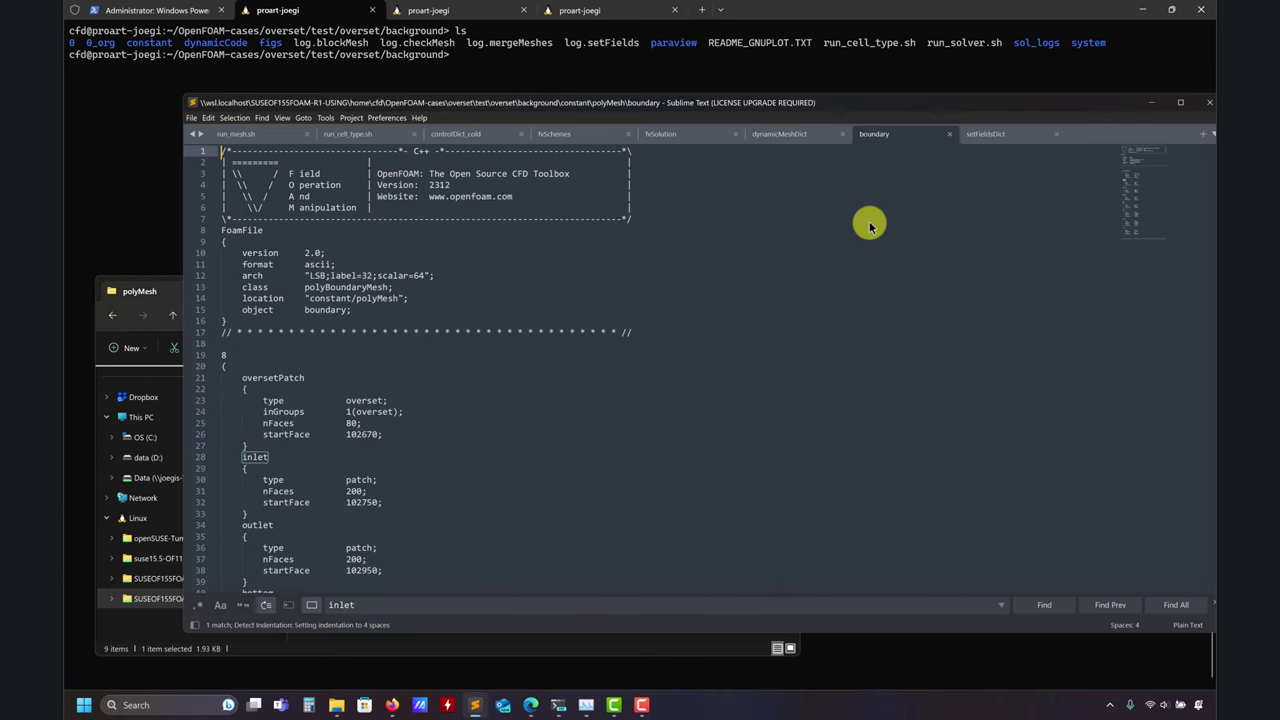
scroll(349, 380, down, 1)
double_click(298, 343)
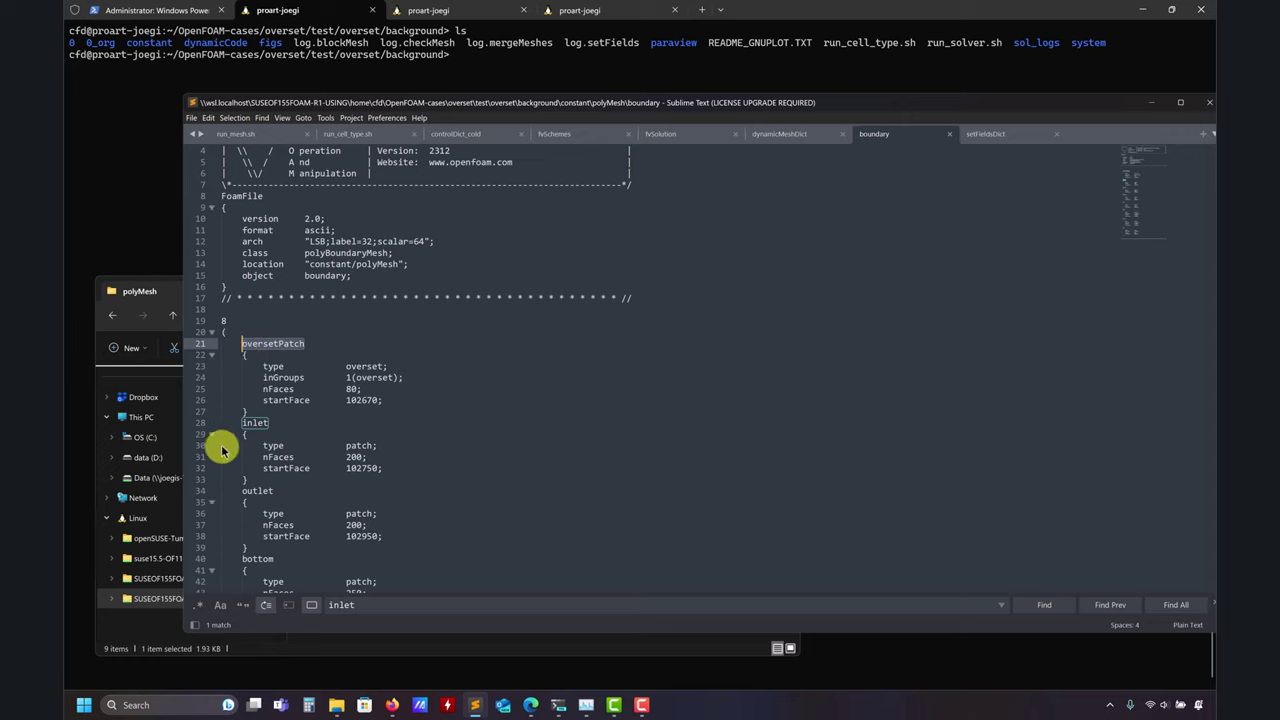
drag(250, 413, 186, 344)
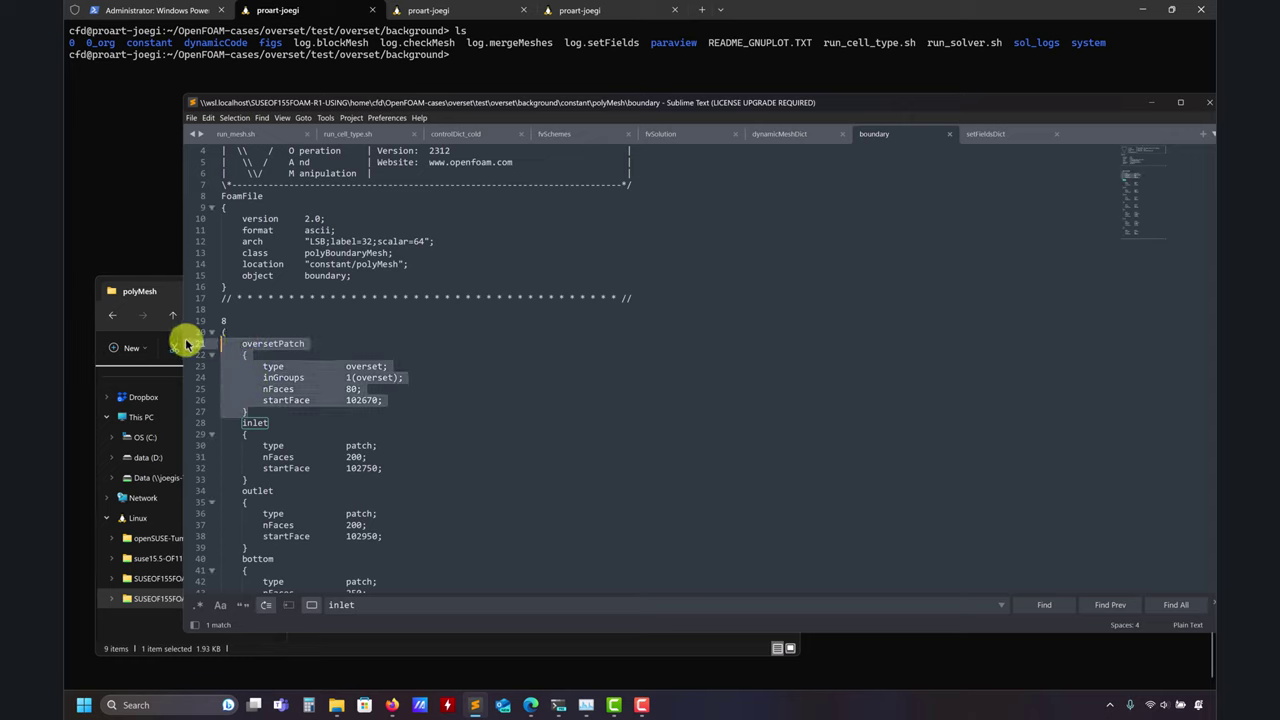
click(284, 358)
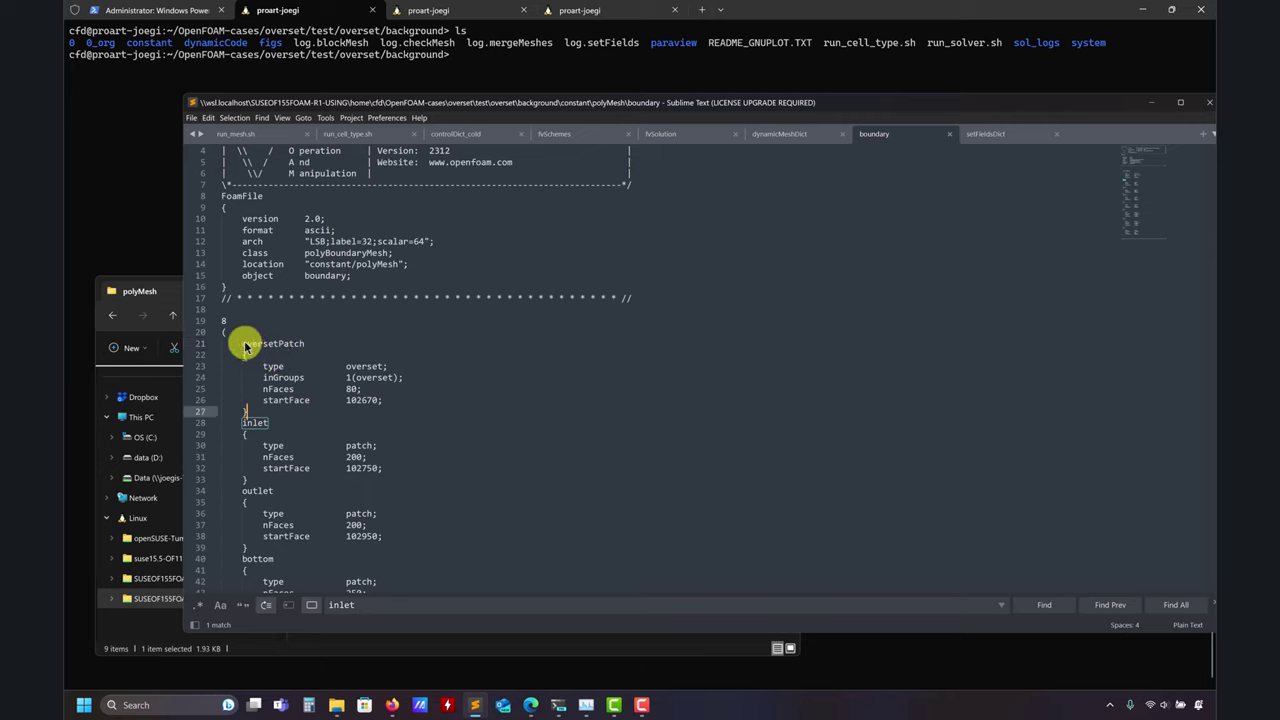
drag(245, 343, 253, 415)
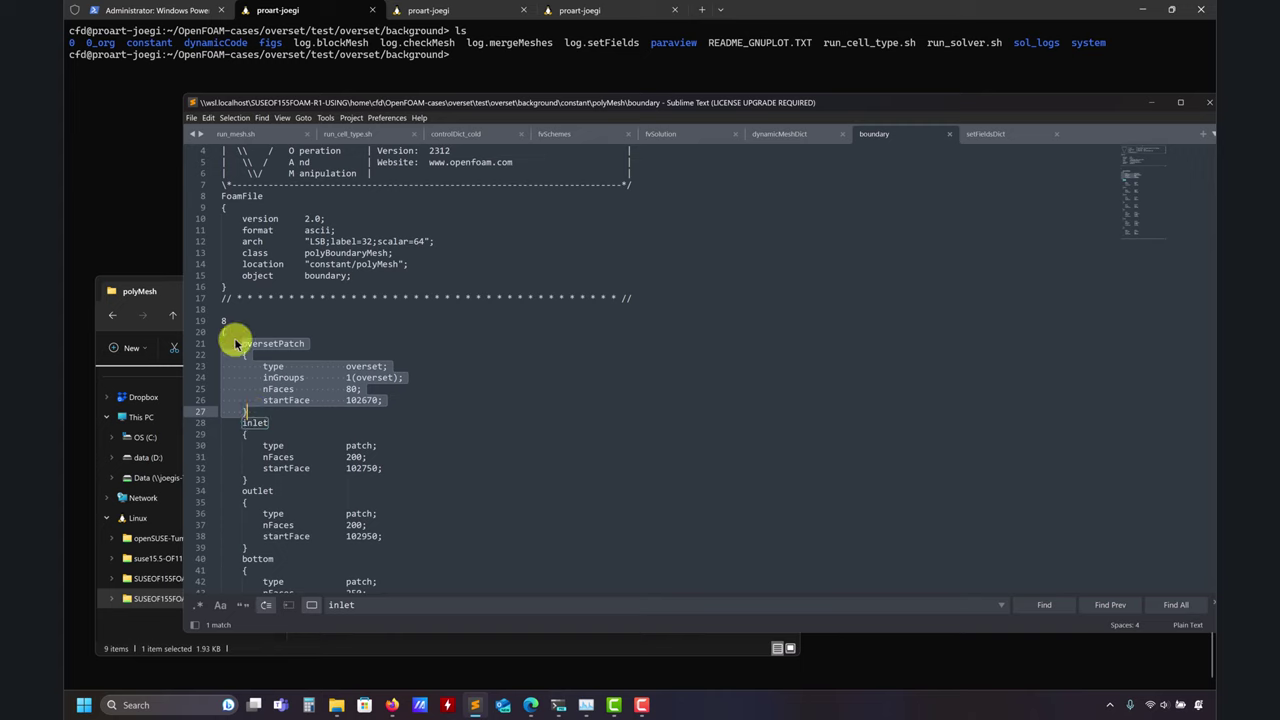
Examine the order of the patches in the boundary file, from oversetPatch down through the remaining patches.
scroll(257, 430, down, 15)
scroll(260, 436, up, 15)
scroll(260, 436, up, 3)
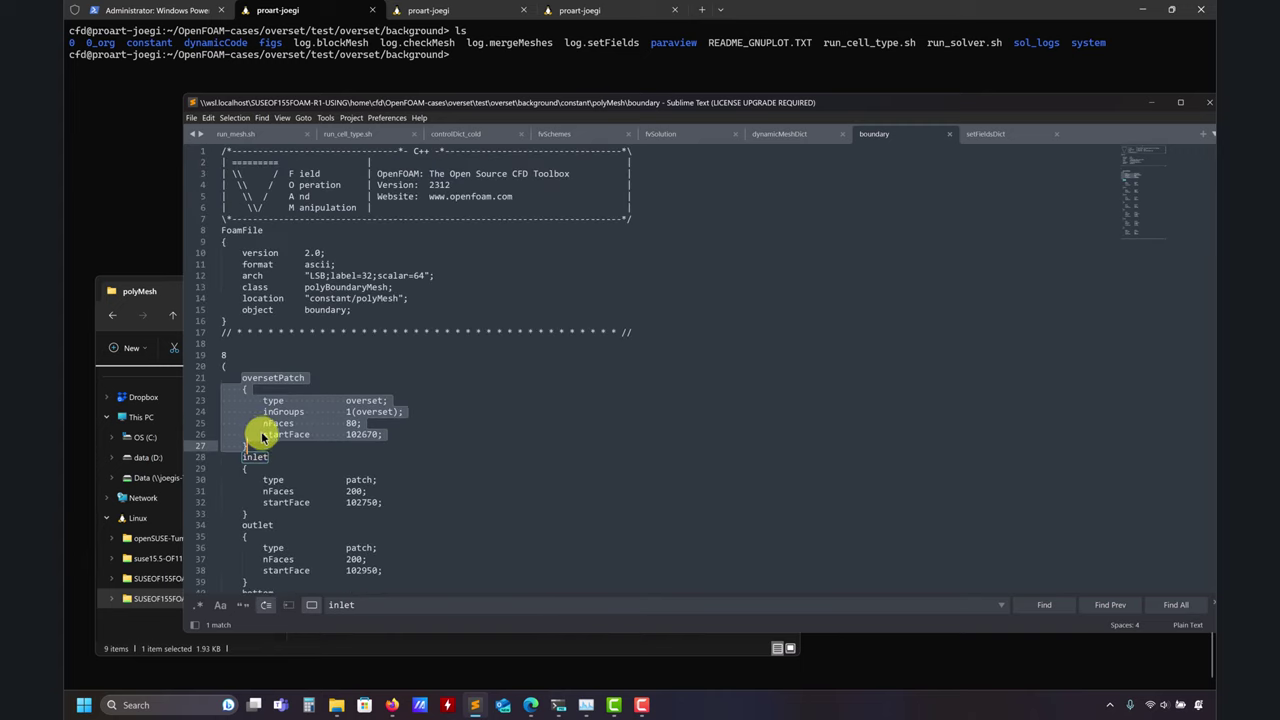
click(264, 390)
scroll(266, 442, down, 6)
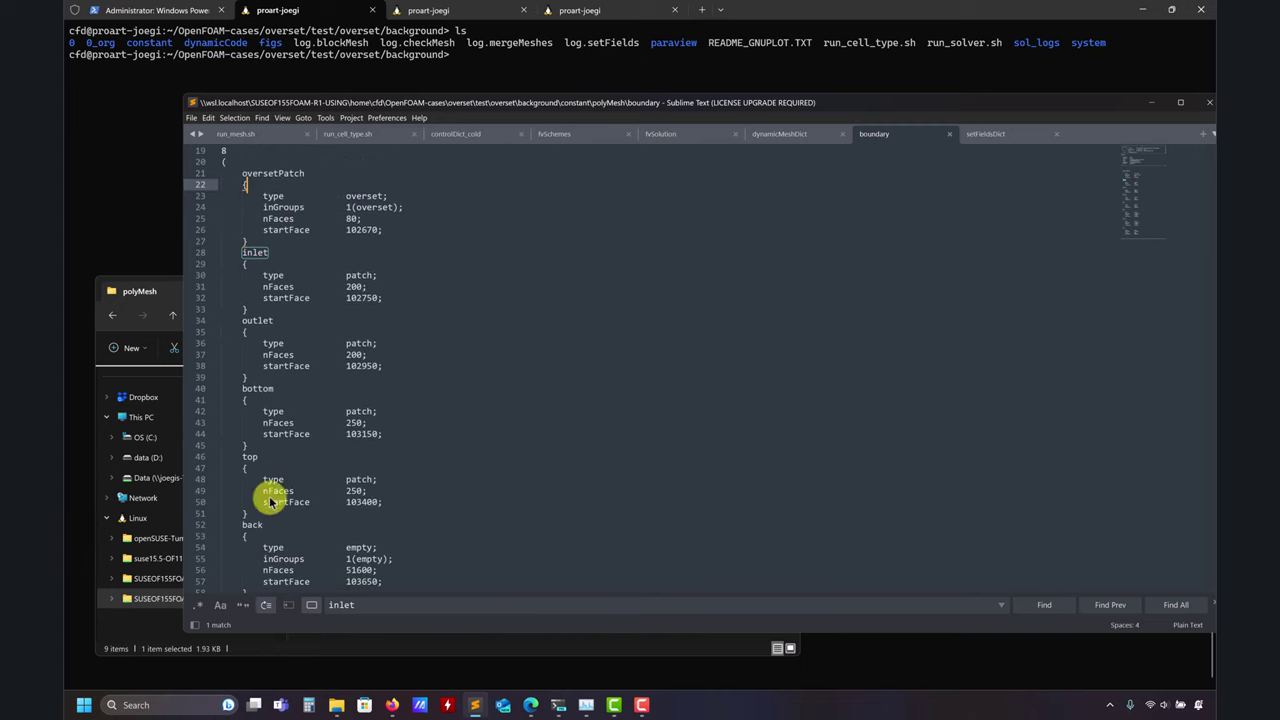
Highlight the oversetPatch block at the start of the patch list in the boundary file.
scroll(266, 385, up, 5)
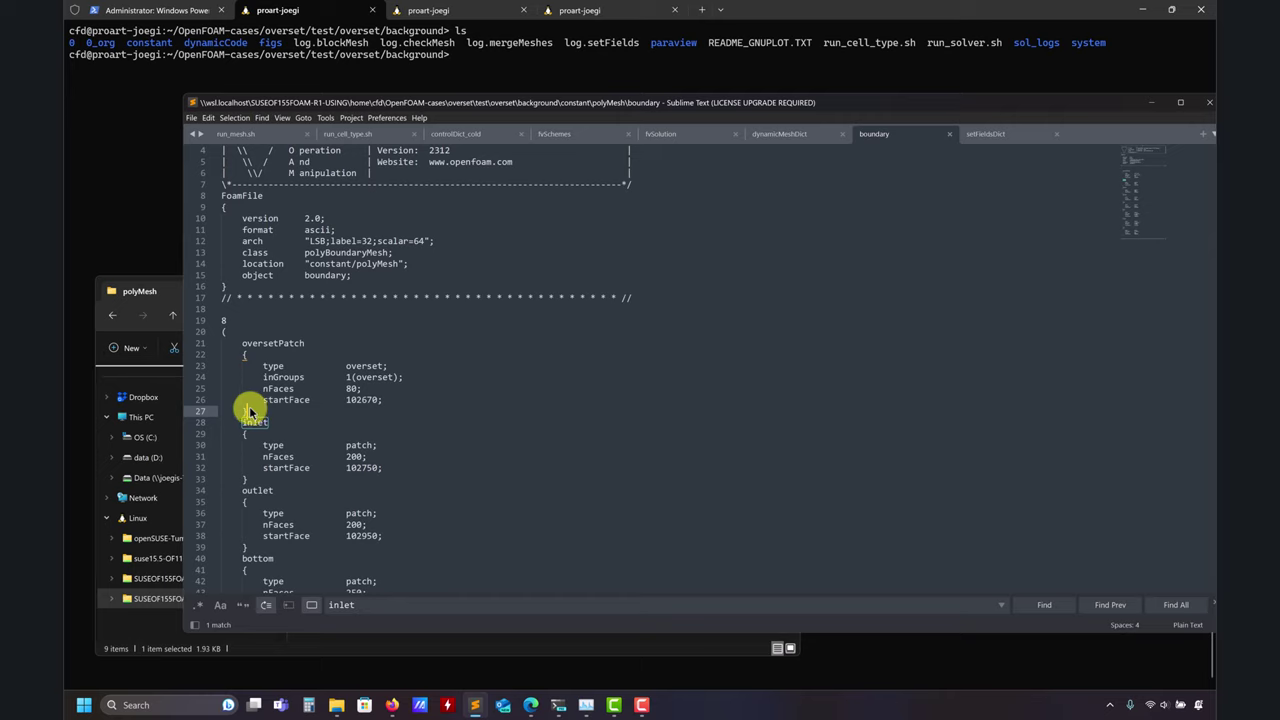
drag(254, 412, 228, 352)
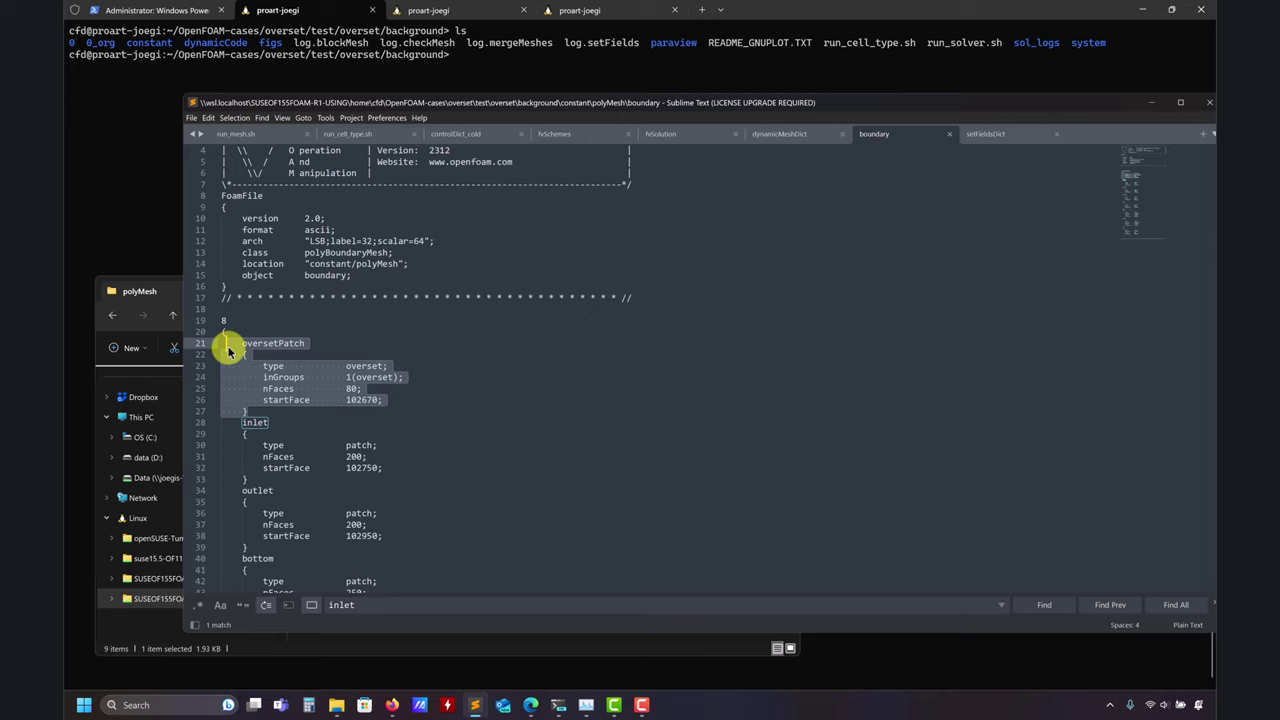
click(314, 344)
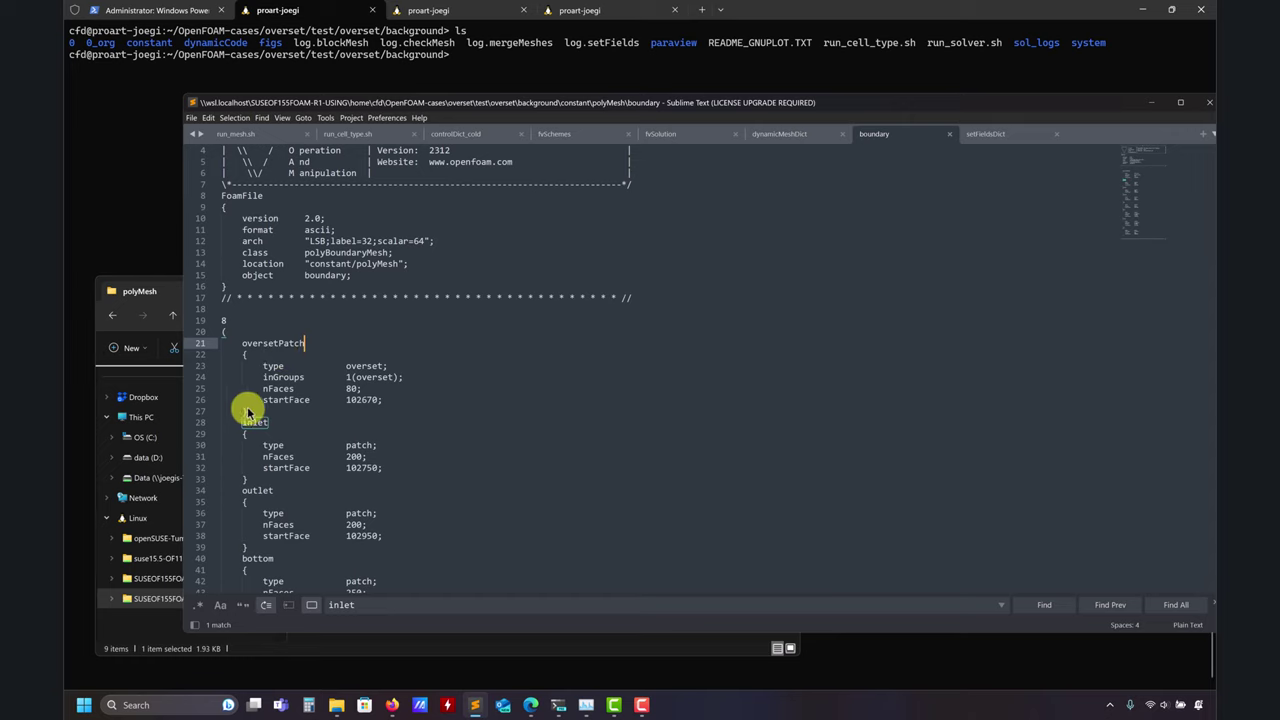
drag(249, 412, 194, 343)
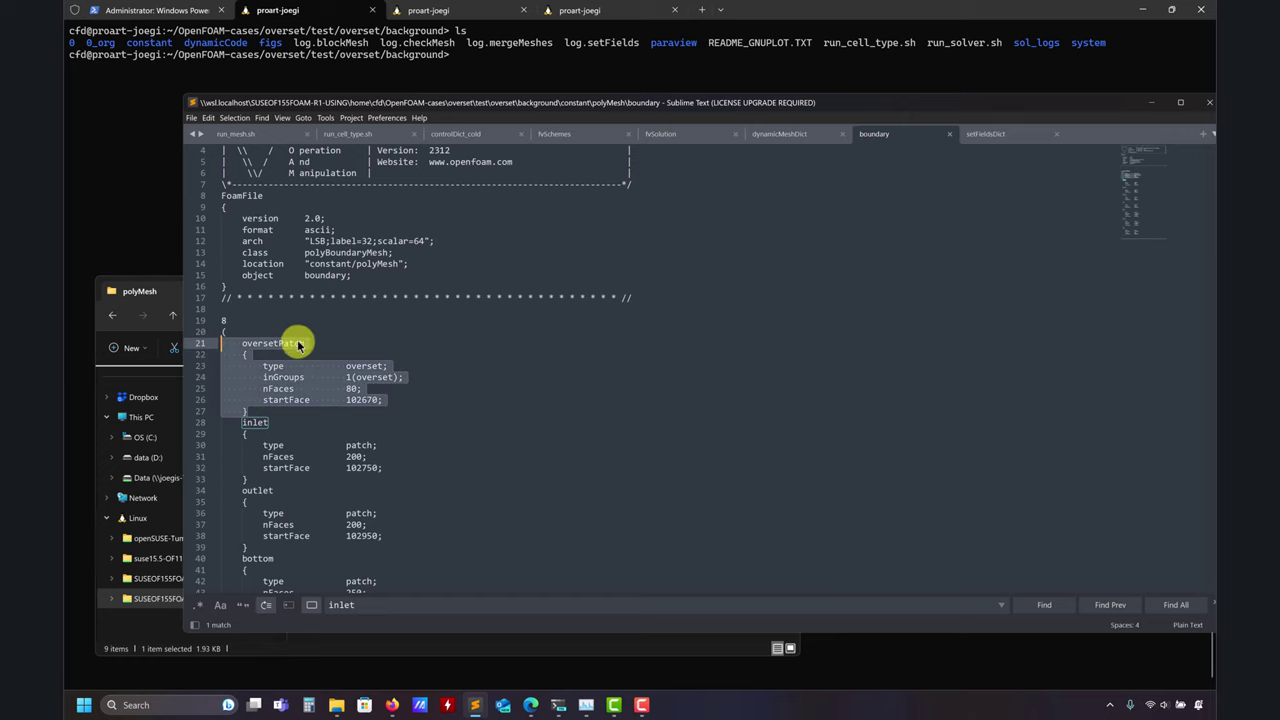
Open the zoneID file from the background case's 0_org folder in Sublime Text.
click(172, 291)
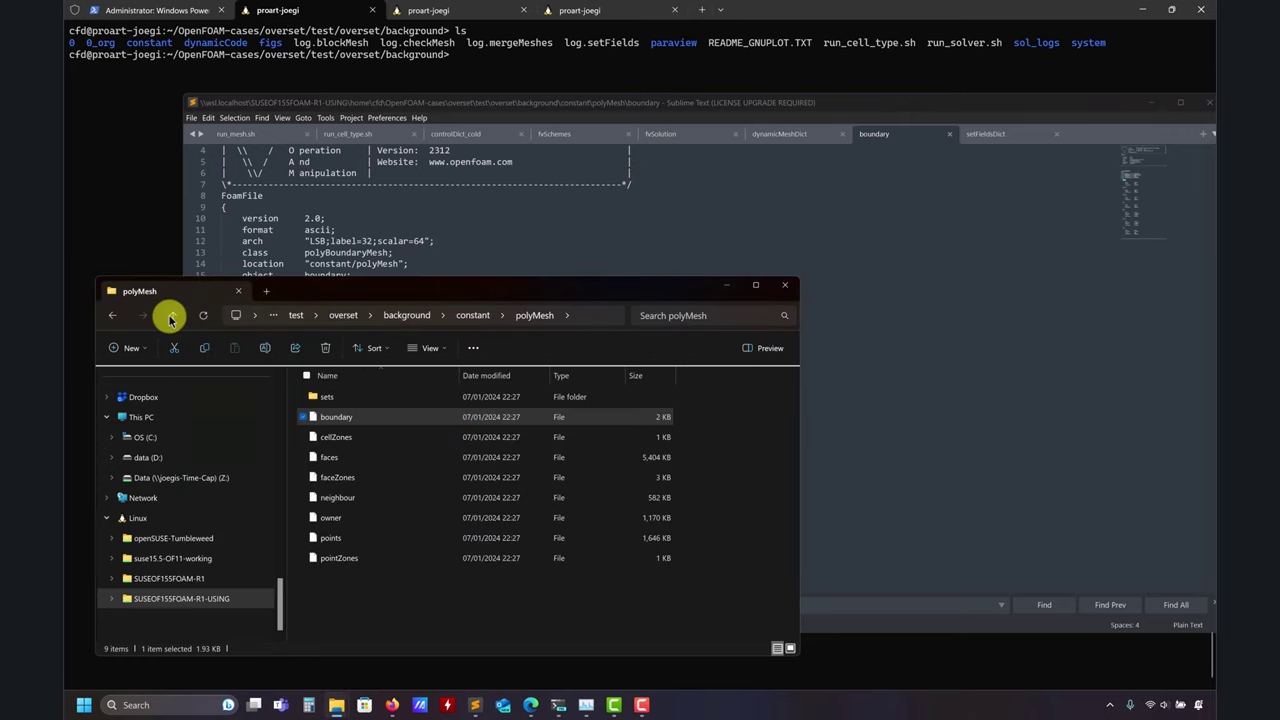
click(172, 318)
click(172, 315)
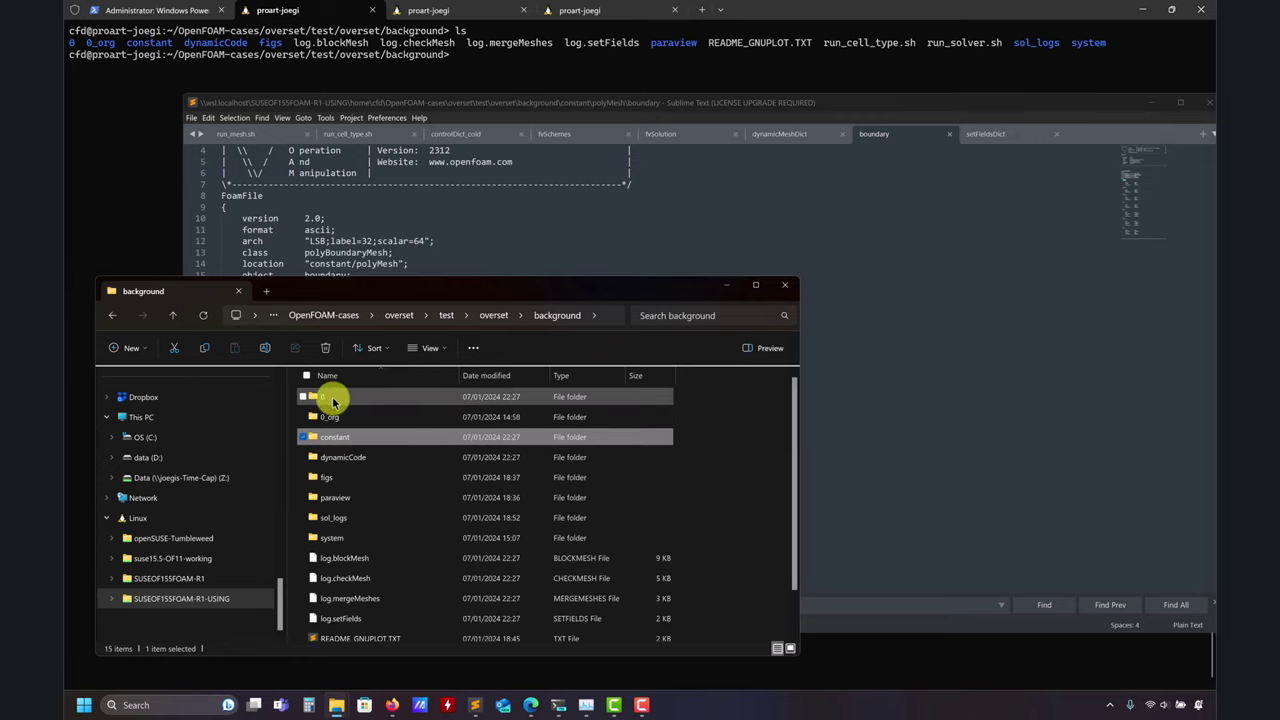
double_click(328, 416)
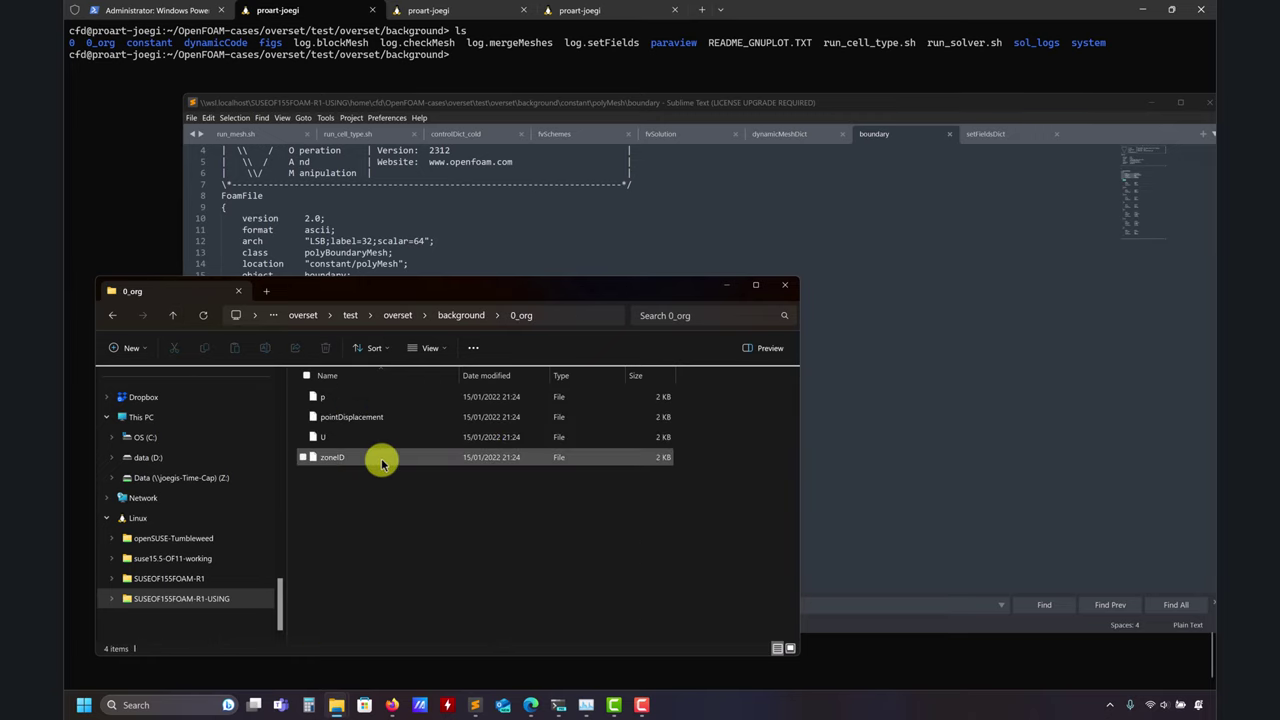
drag(338, 459, 852, 343)
Examine zoneID's boundaryField entries from oversetPatch and cyl down to the ".*" wildcard, plus its internalField.
scroll(500, 386, down, 8)
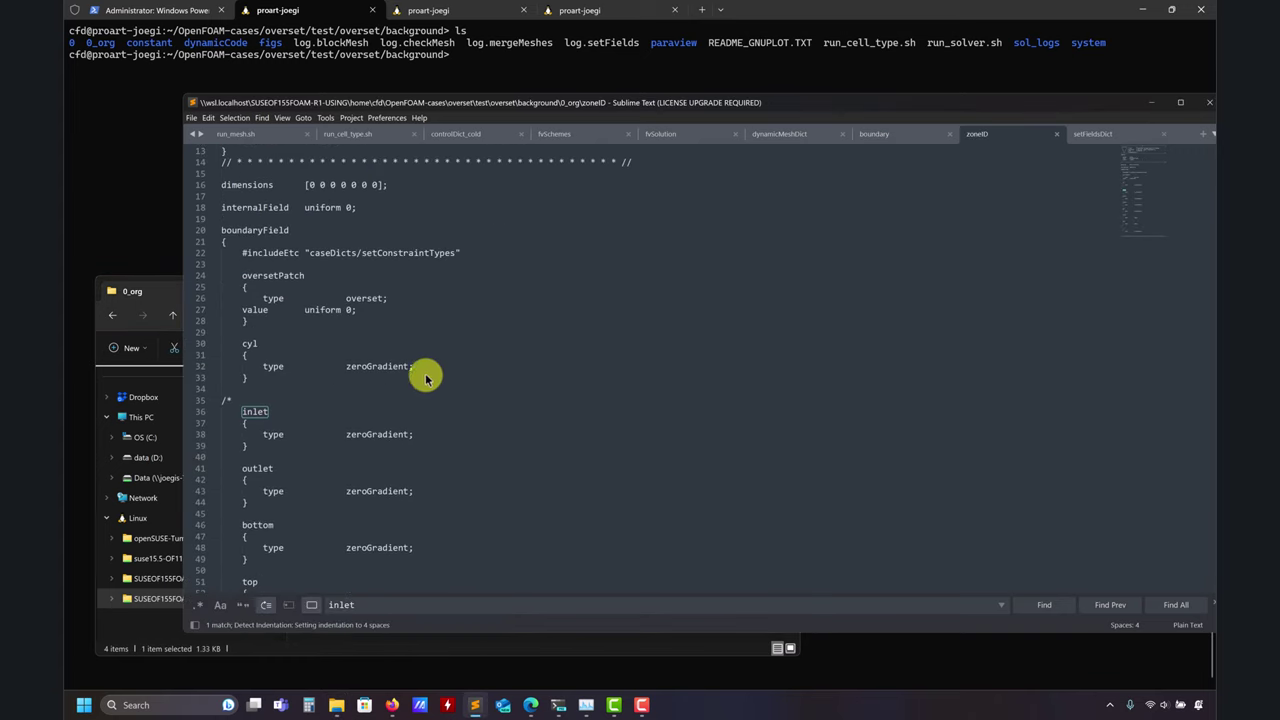
scroll(357, 306, down, 6)
scroll(357, 314, up, 5)
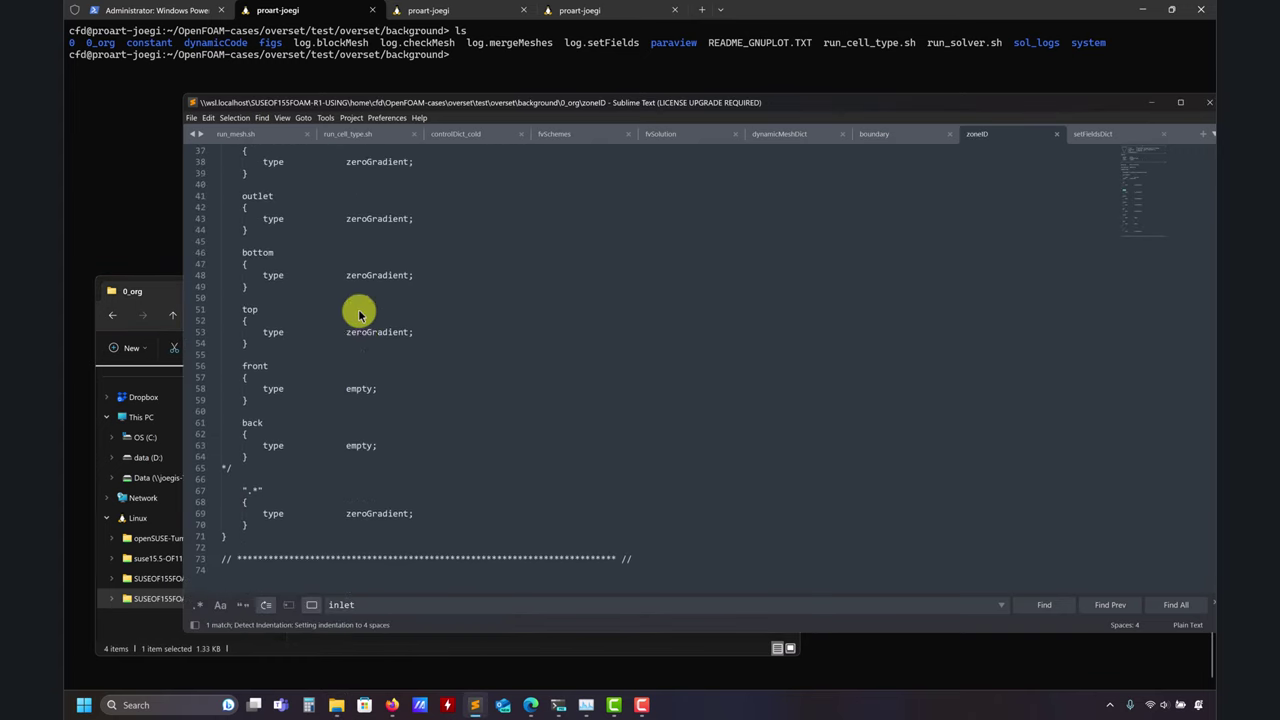
scroll(363, 337, up, 3)
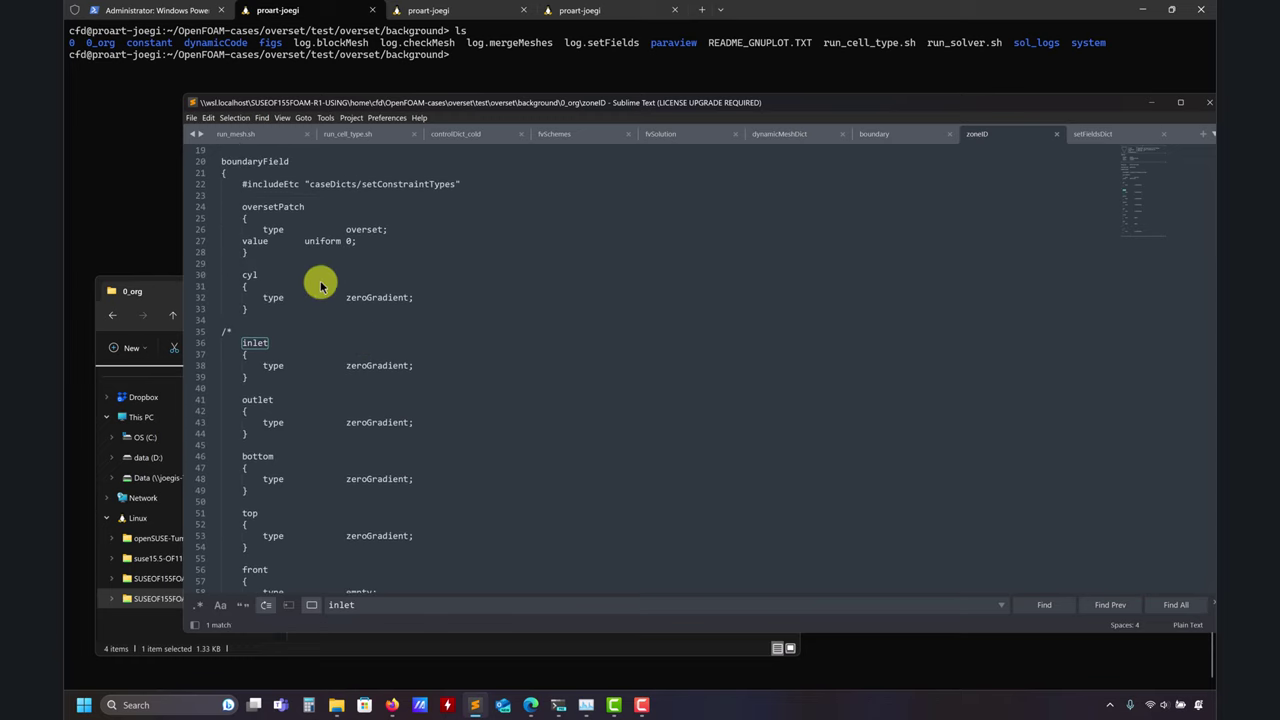
scroll(372, 304, down, 5)
scroll(300, 485, down, 1)
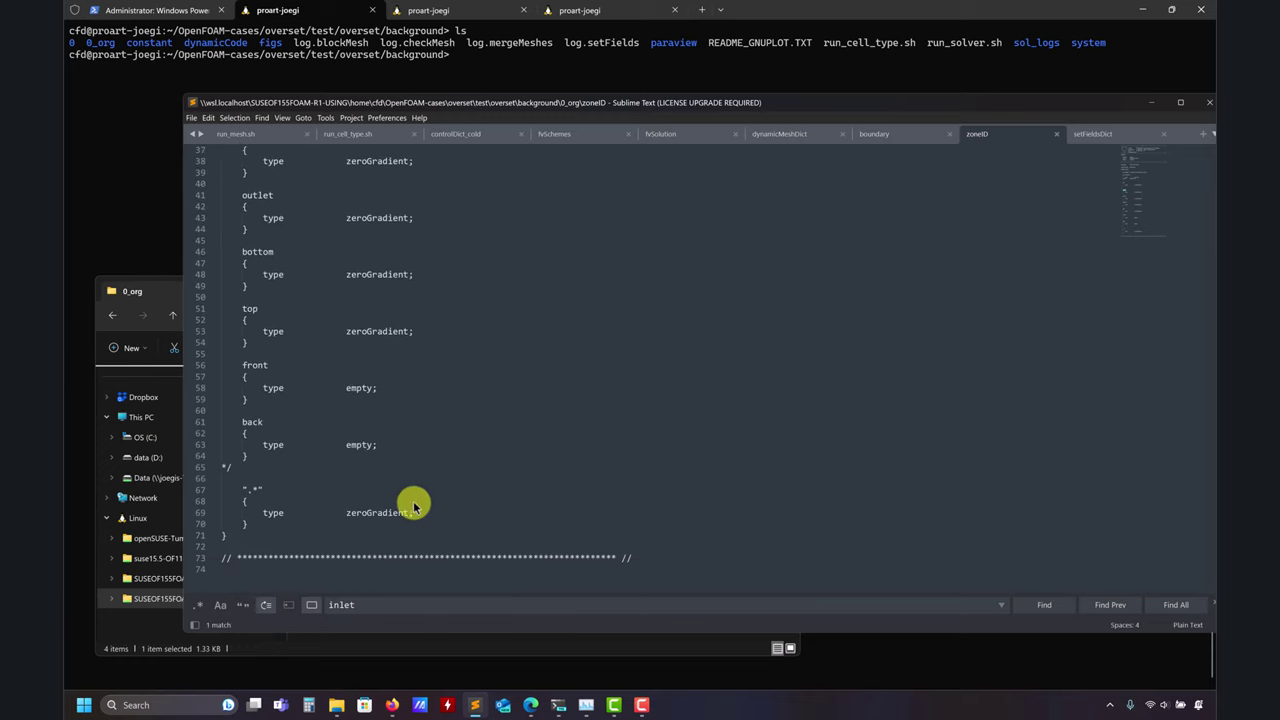
scroll(420, 480, up, 9)
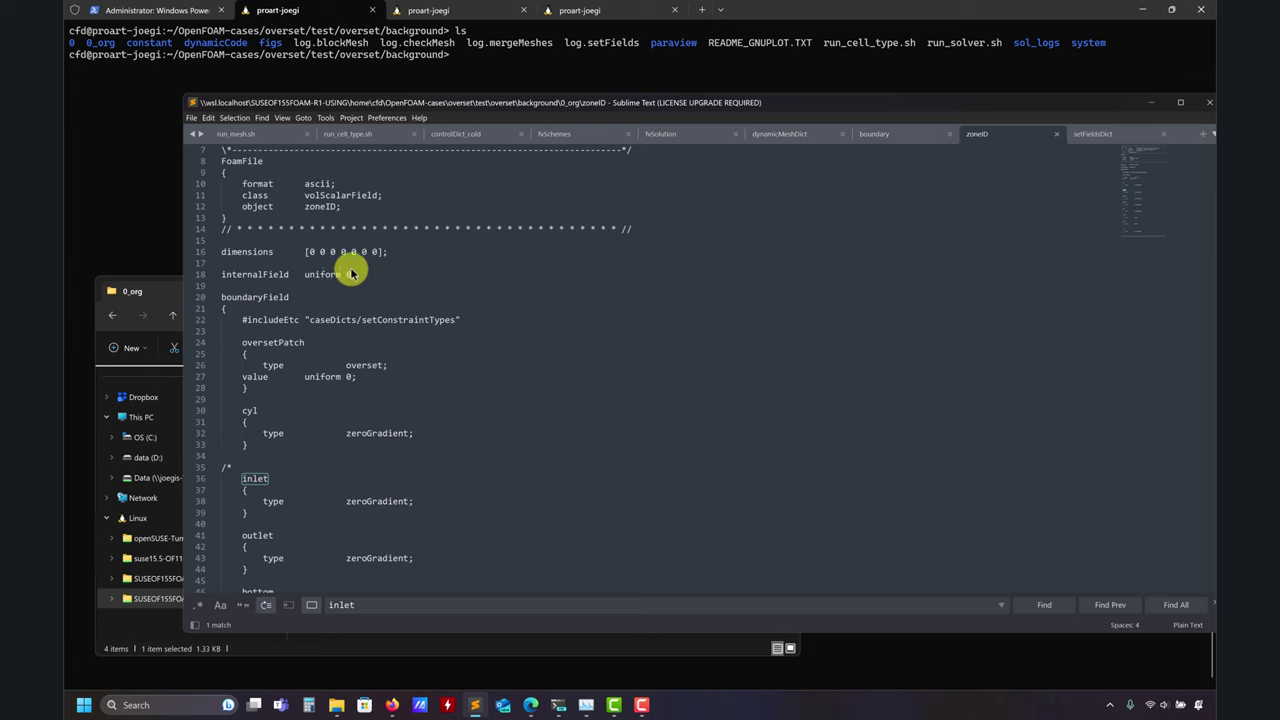
Open the U file from the 0_org folder and highlight its oversetPatch boundary condition.
click(145, 293)
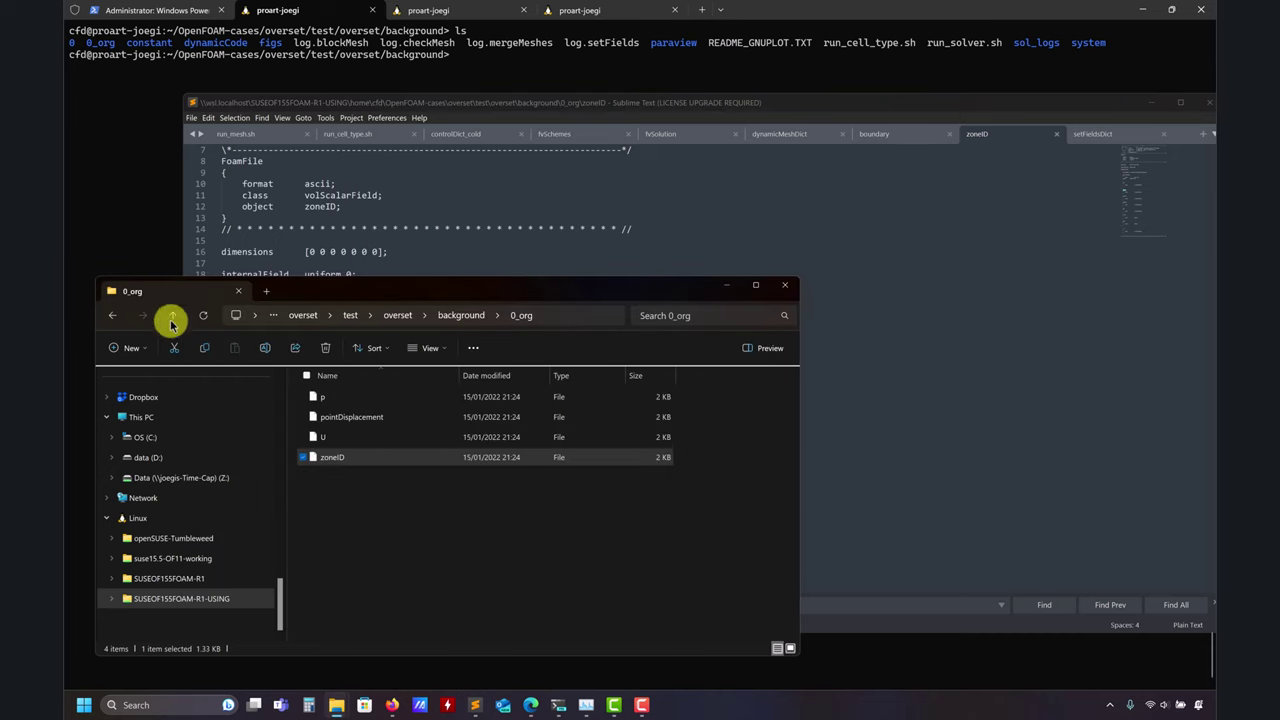
double_click(320, 438)
scroll(405, 400, down, 4)
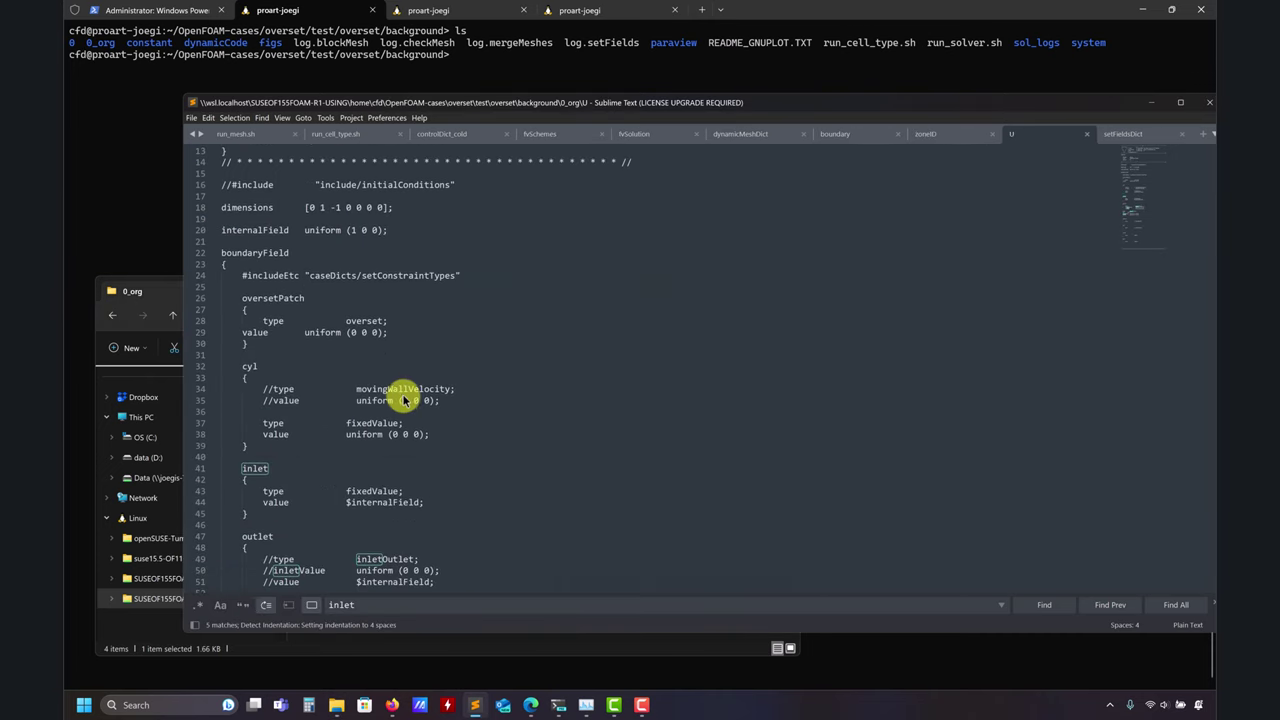
drag(251, 343, 155, 300)
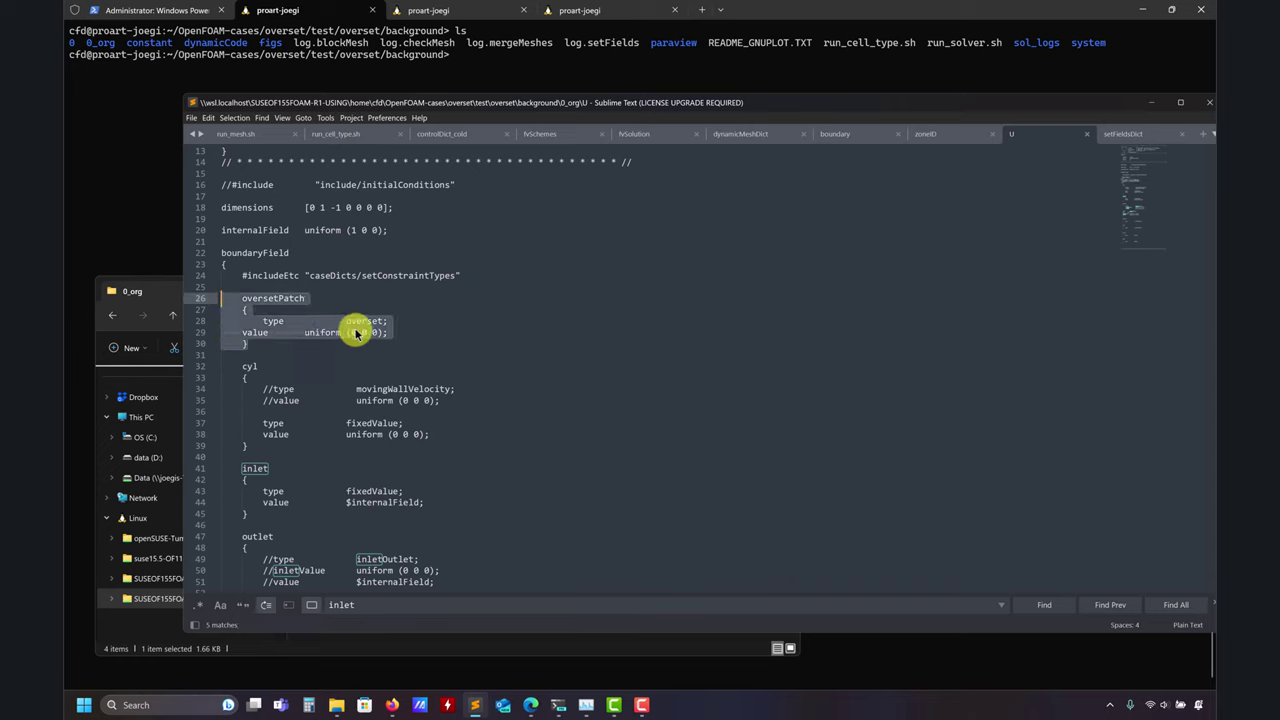
click(410, 323)
Open the p file from the 0_org folder and highlight the body of its oversetPatch boundary condition.
click(150, 290)
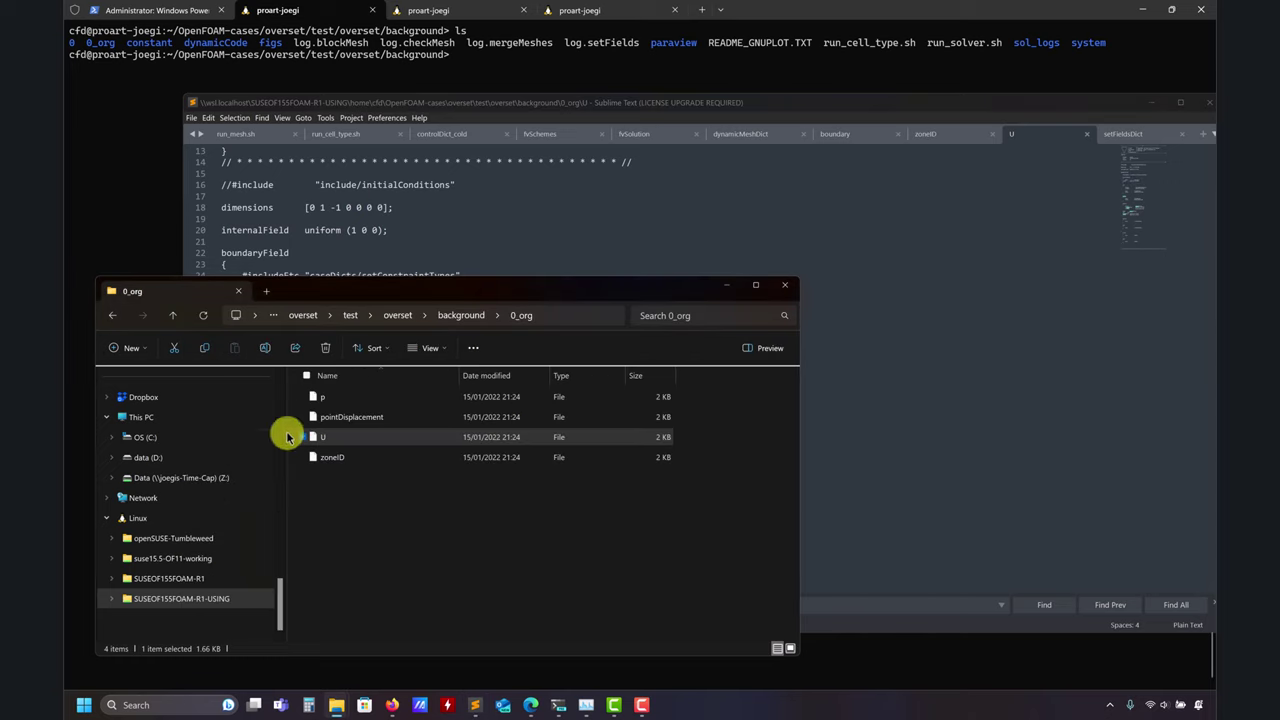
click(333, 400)
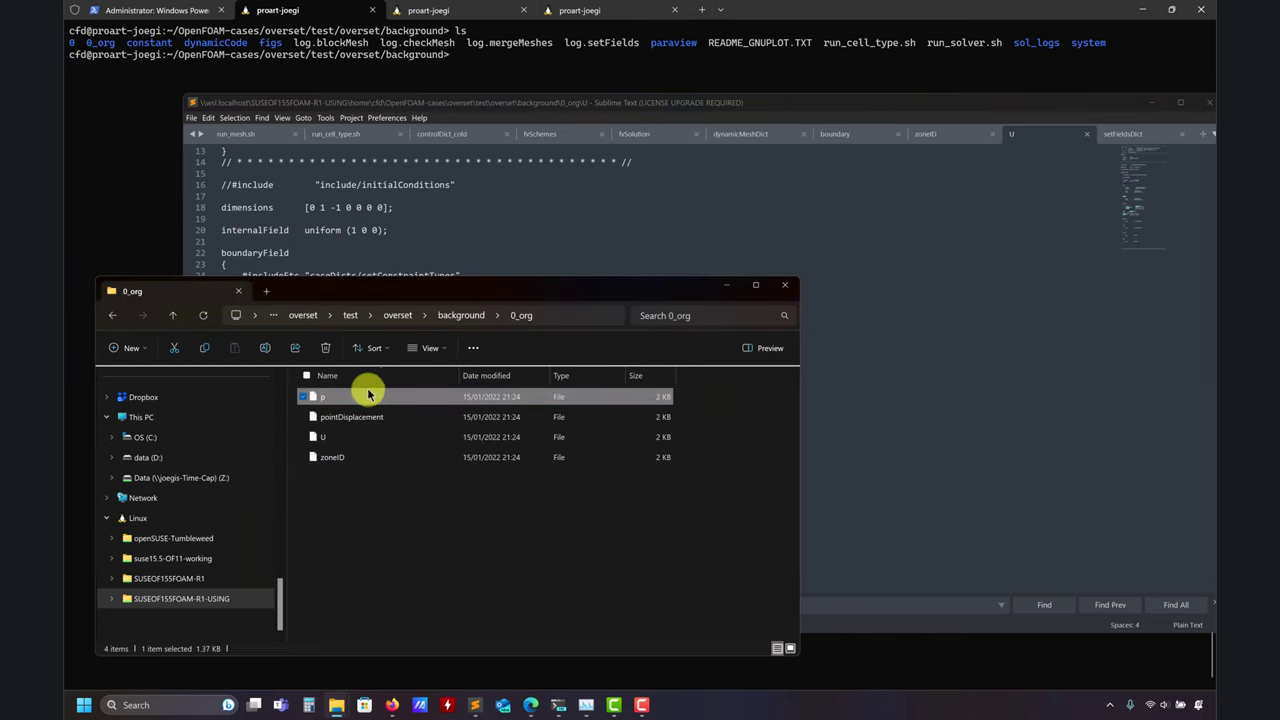
key(Return)
scroll(306, 423, down, 1)
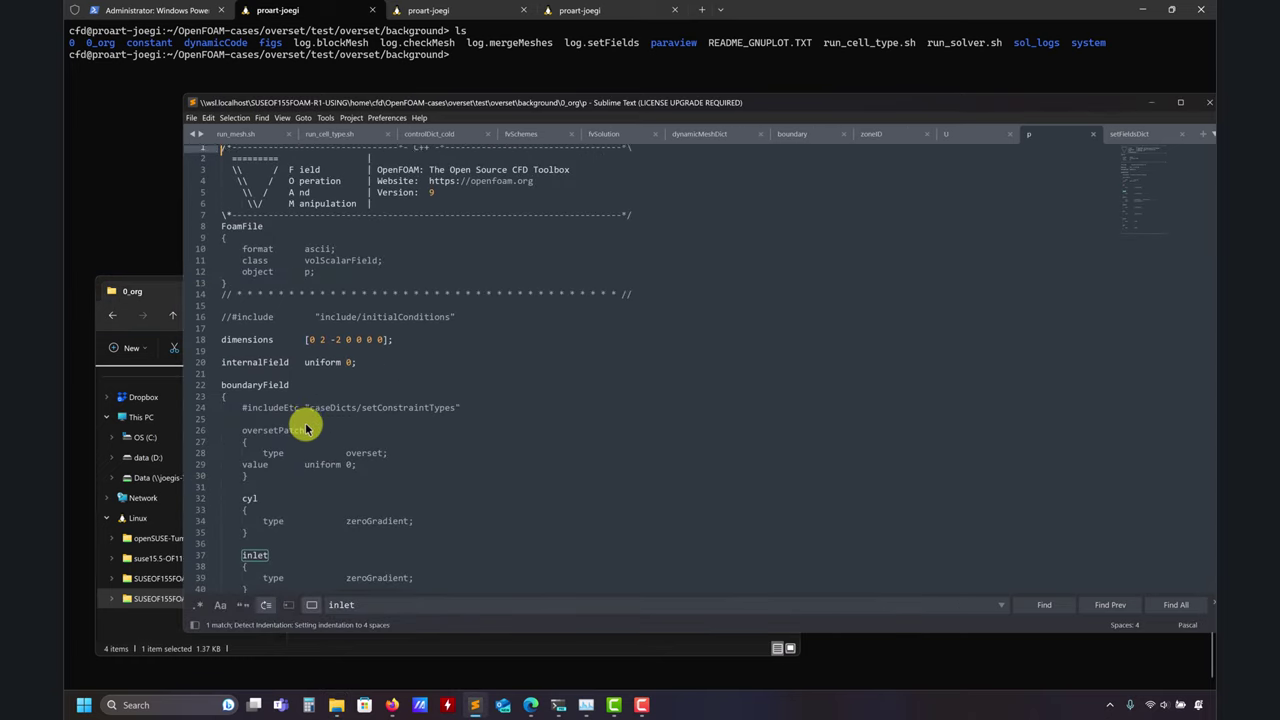
drag(252, 412, 200, 375)
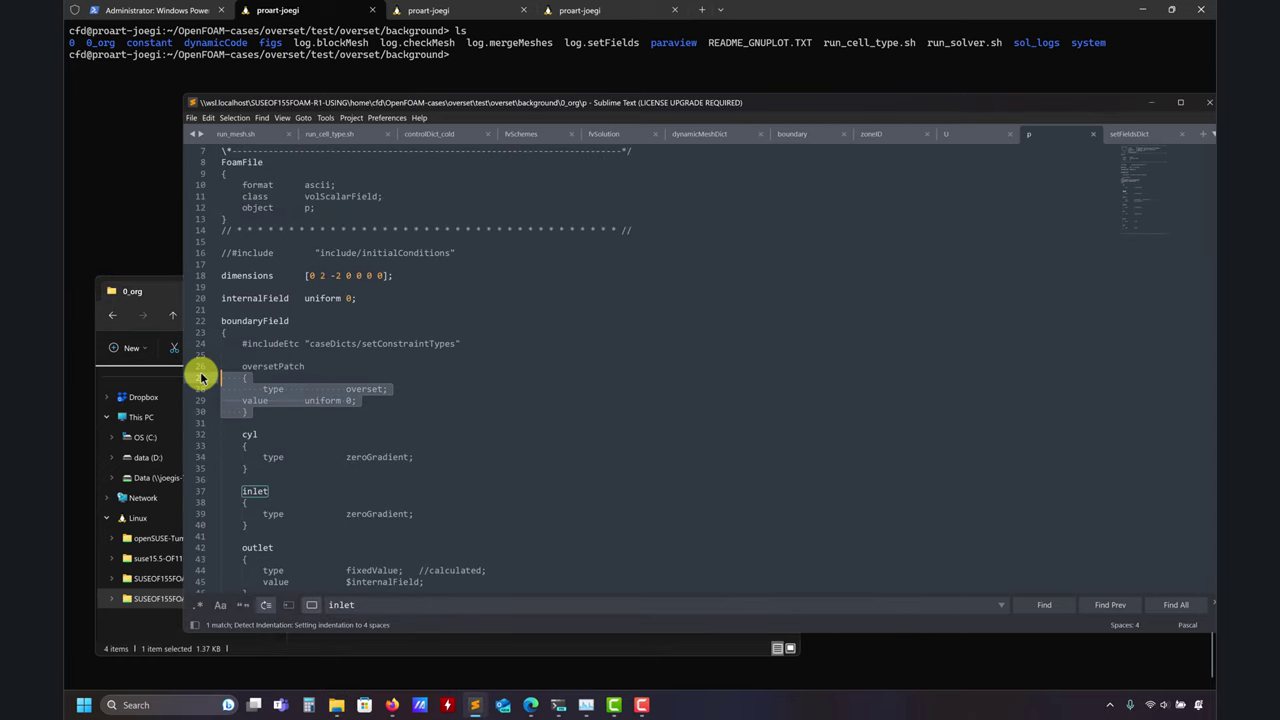
Compare the oversetPatch entries of U and p, highlighting the block in U before returning to p.
click(948, 133)
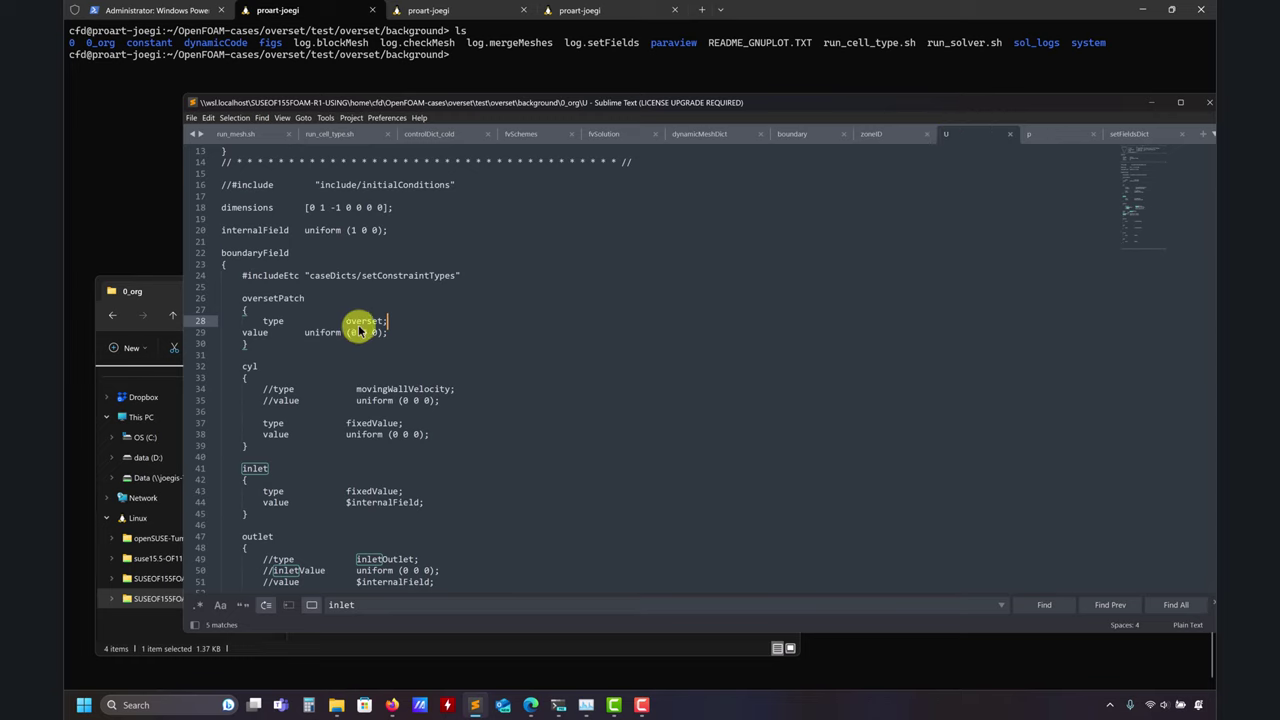
drag(400, 340, 195, 297)
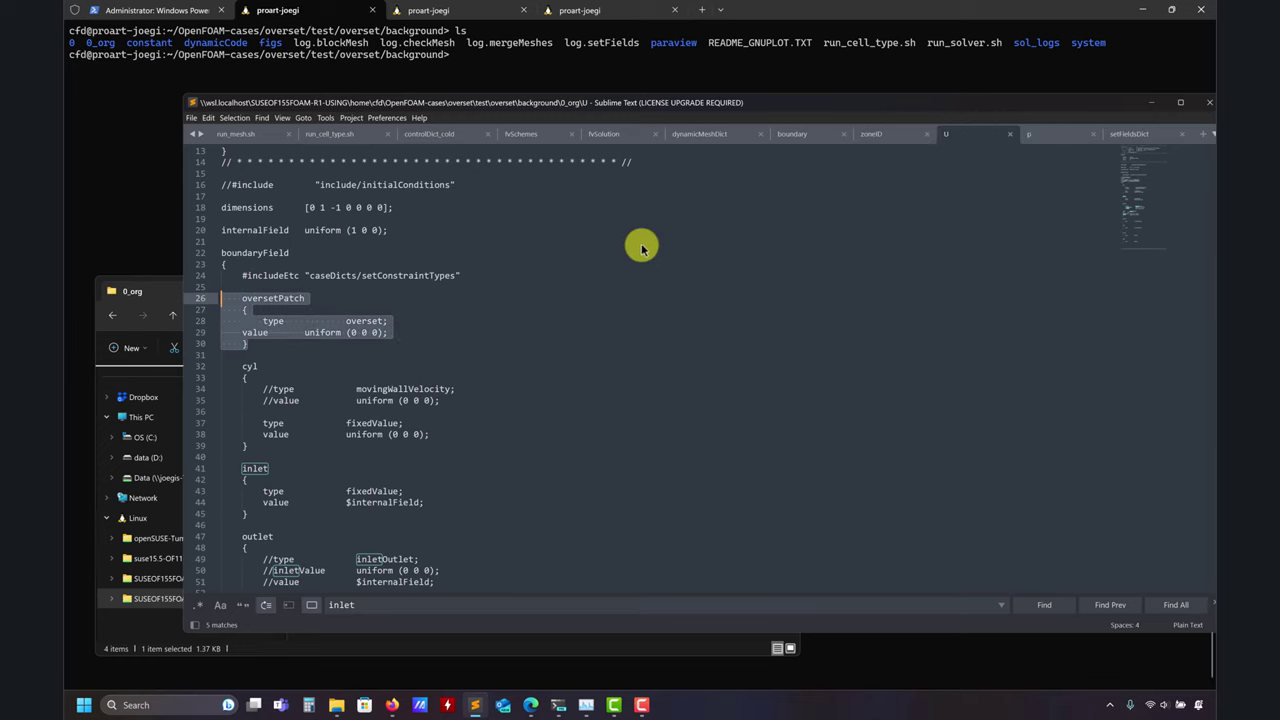
click(1055, 138)
click(309, 412)
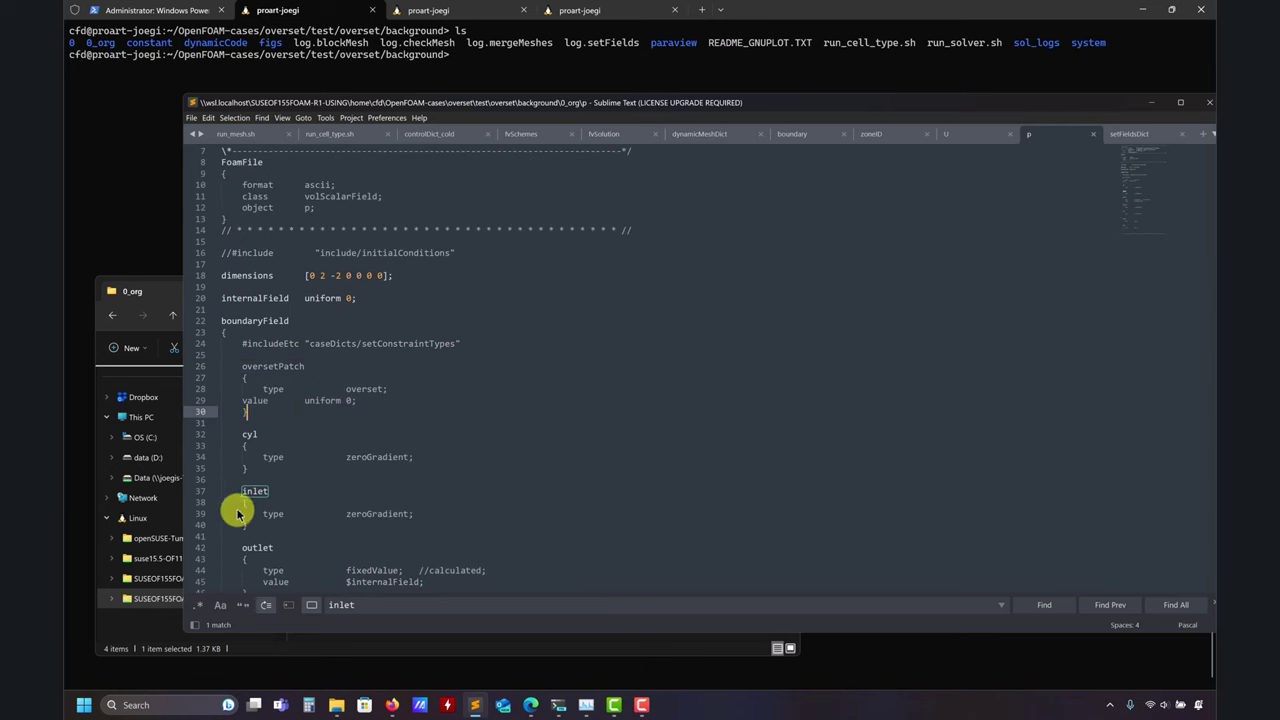
Open the pointDisplacement file from the 0_org folder and highlight the type zeroGradient line of oversetPatch.
click(157, 288)
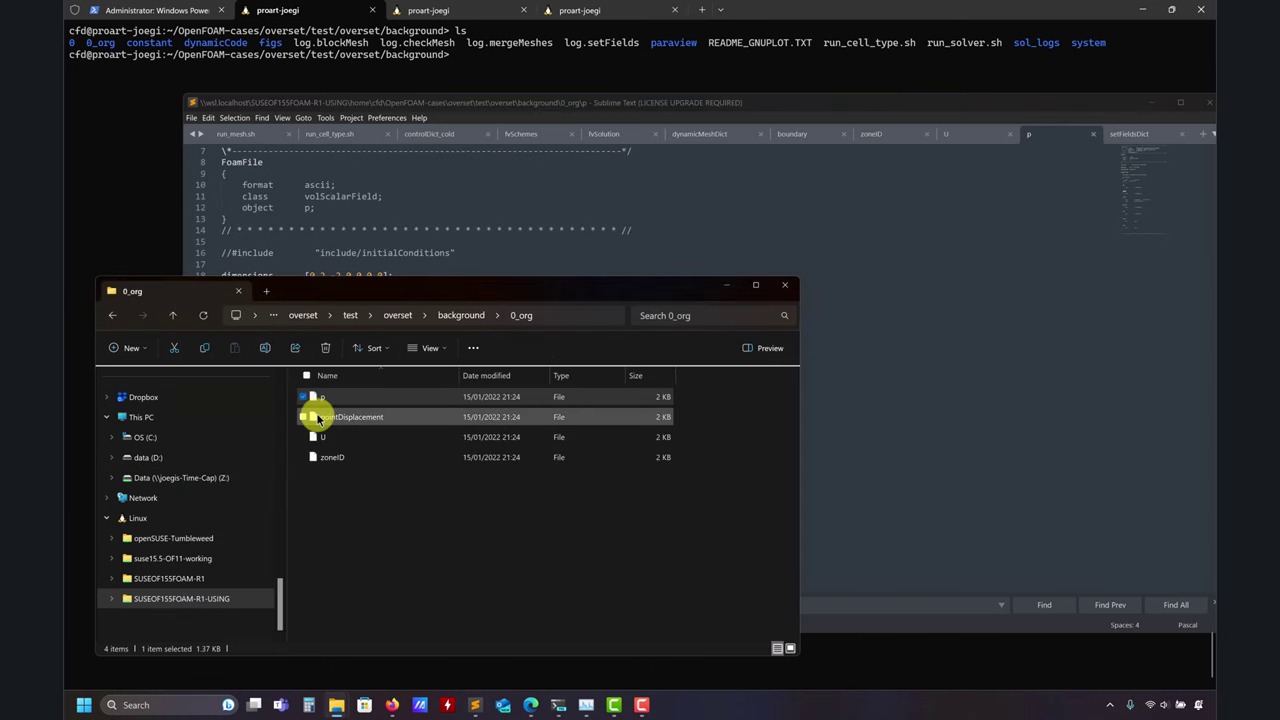
drag(322, 415, 881, 328)
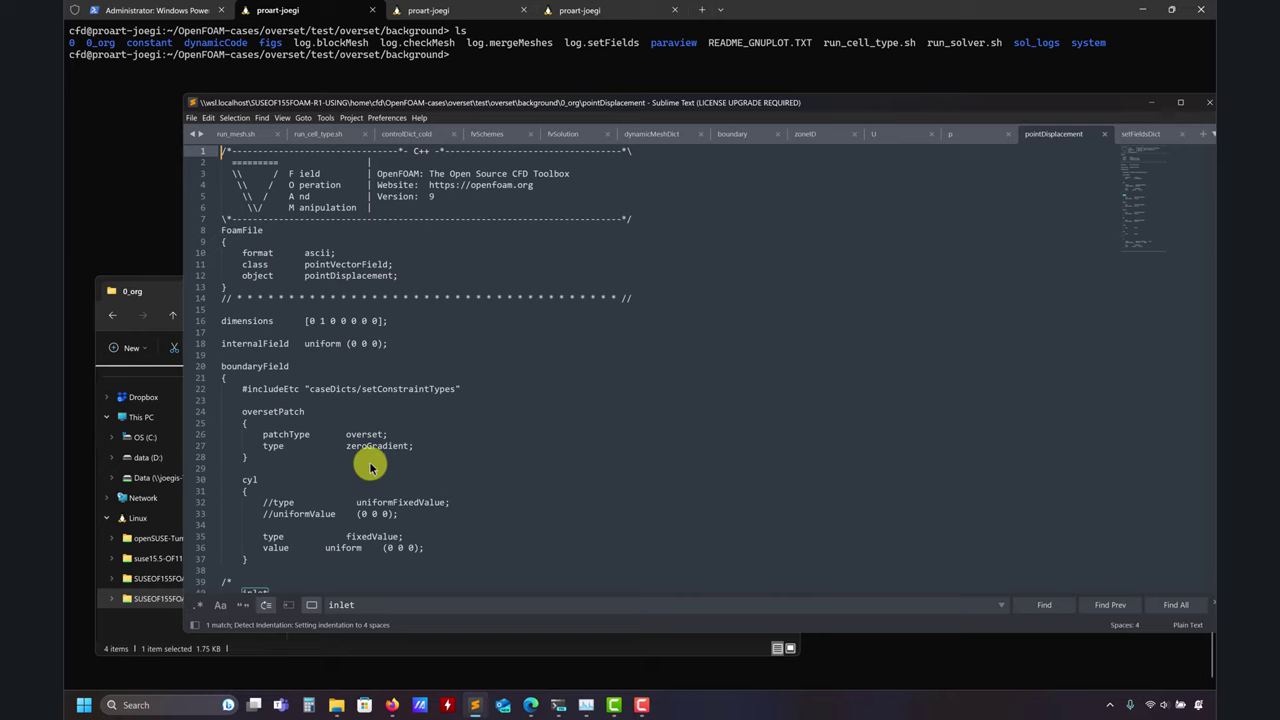
click(388, 436)
drag(424, 448, 218, 446)
Compare the oversetPatch entry of p with pointDisplacement and highlight the zeroGradient value in pointDisplacement.
click(985, 135)
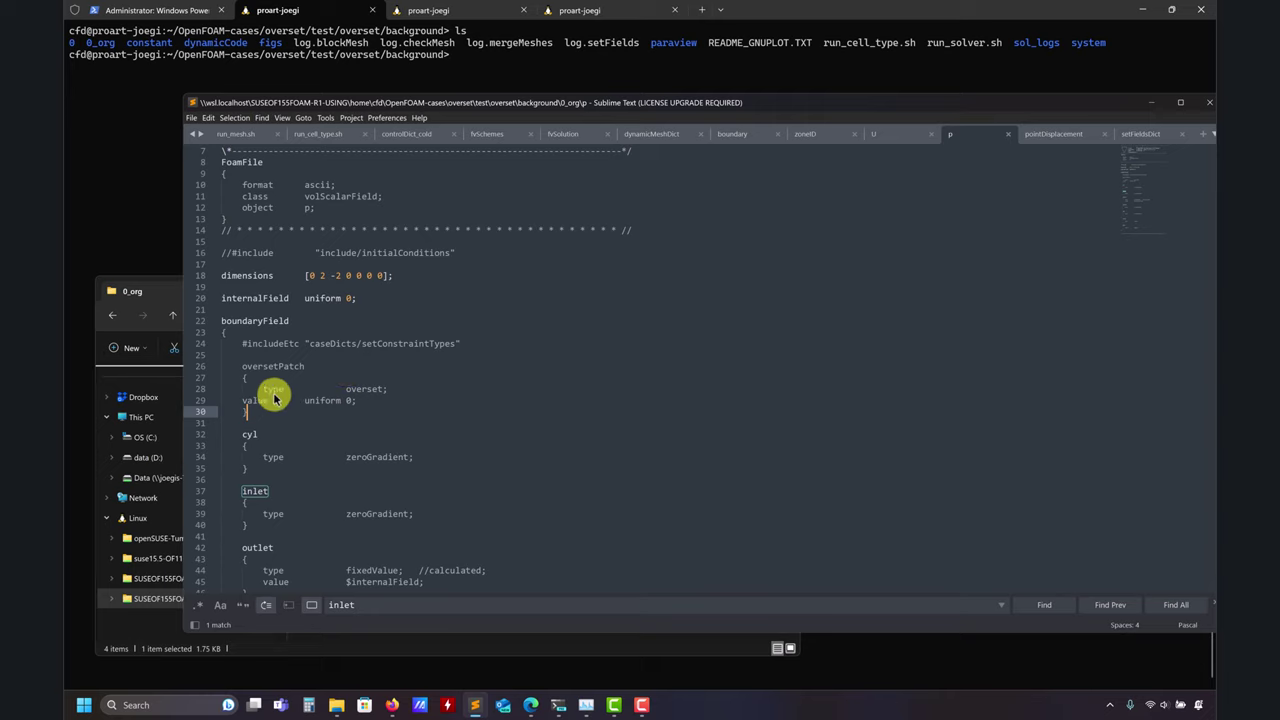
click(1040, 133)
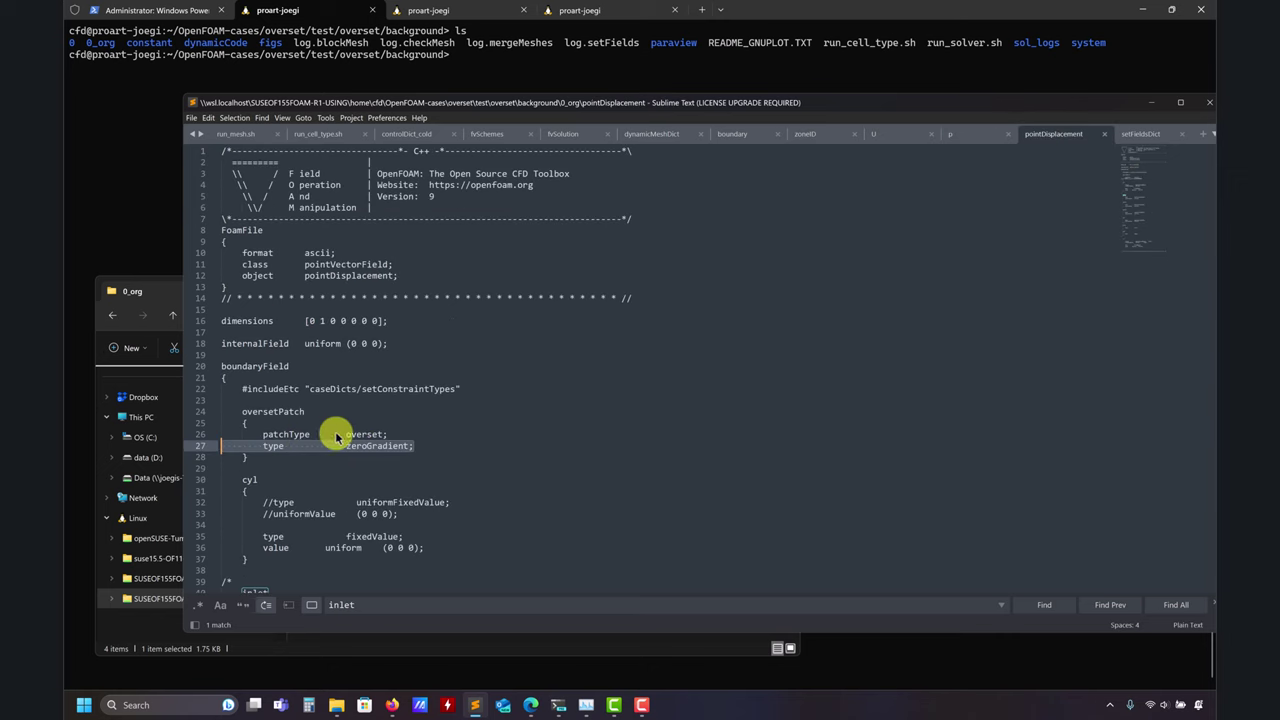
key(End)
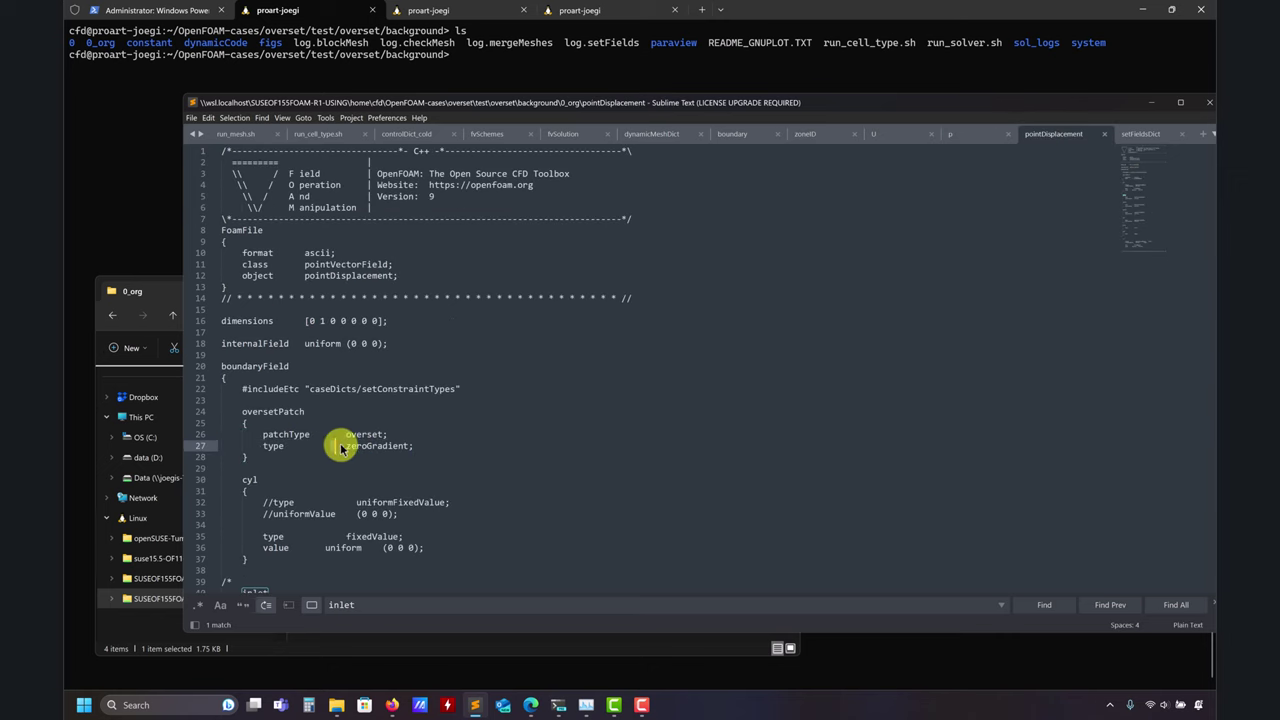
drag(333, 446, 414, 446)
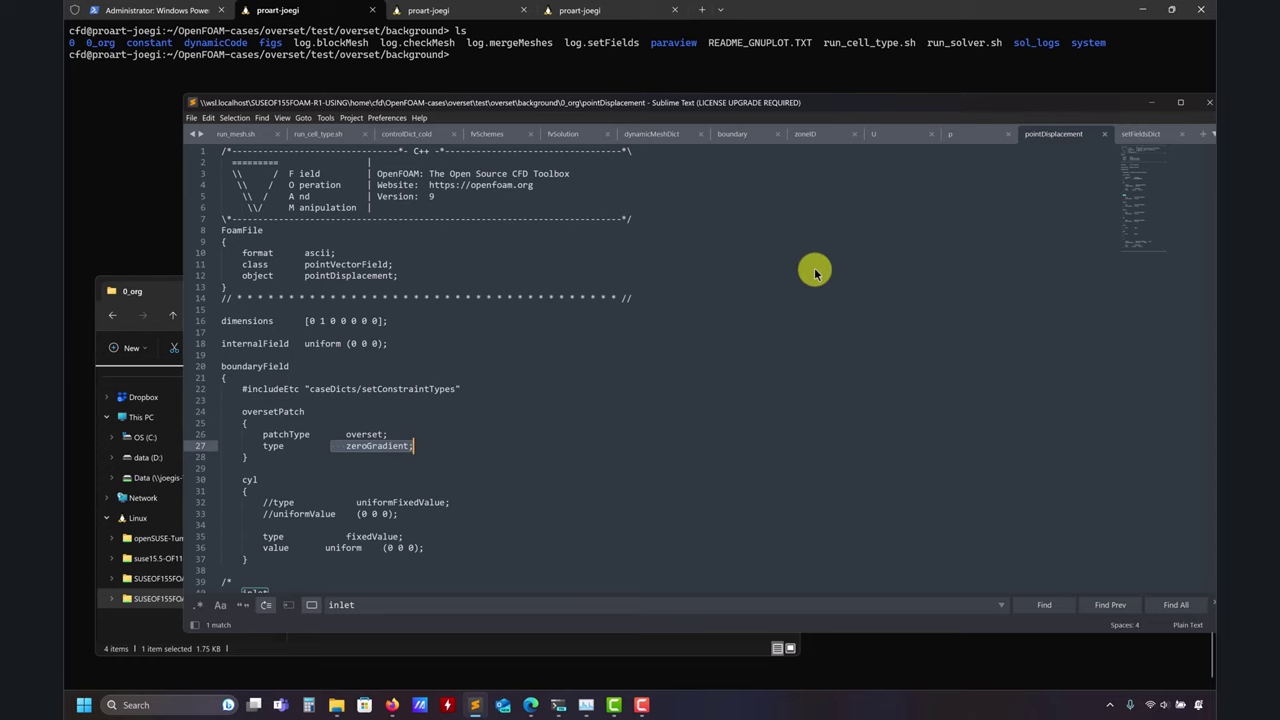
scroll(390, 400, down, 2)
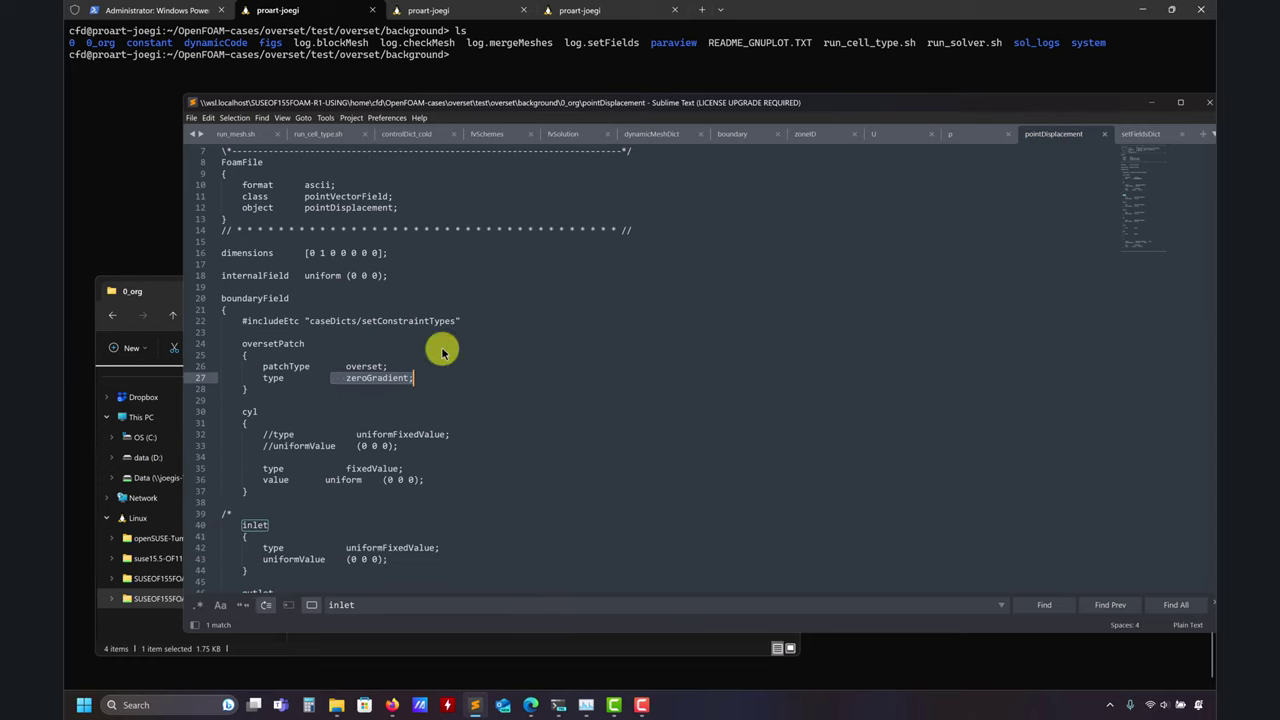
Close the U, p, zoneID and pointDisplacement files in the editor.
click(928, 136)
click(985, 139)
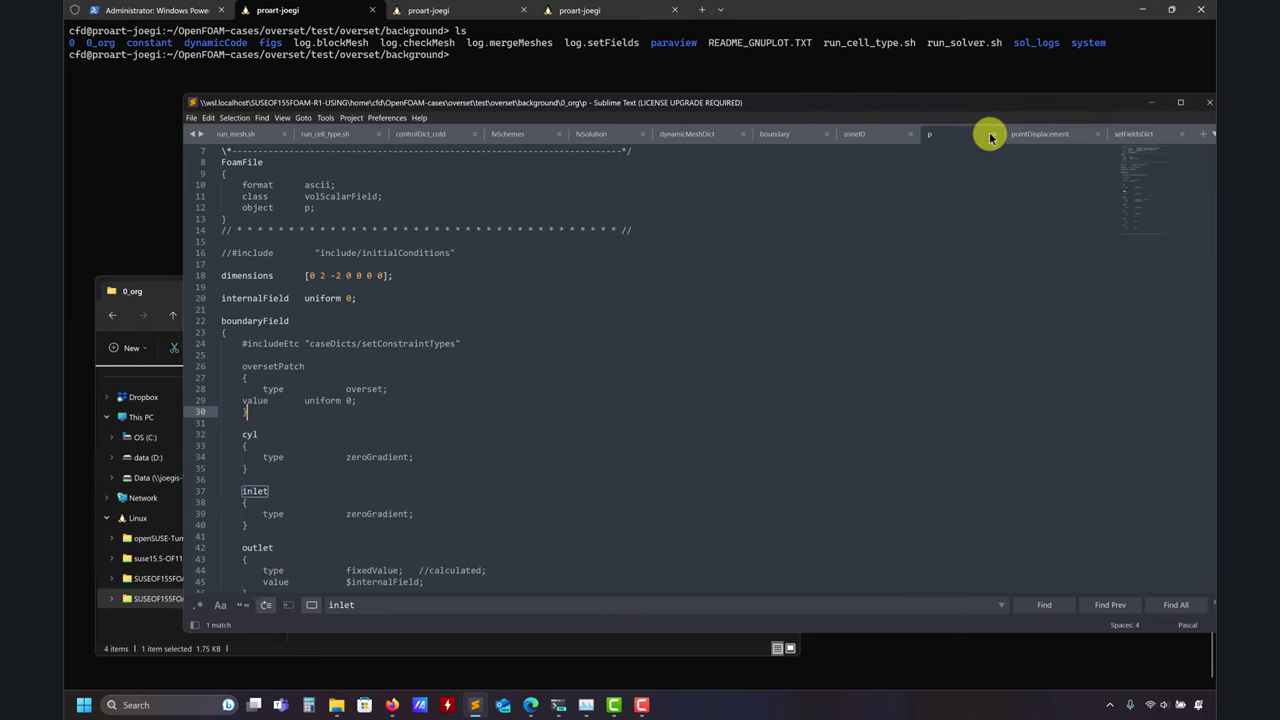
click(995, 134)
click(985, 134)
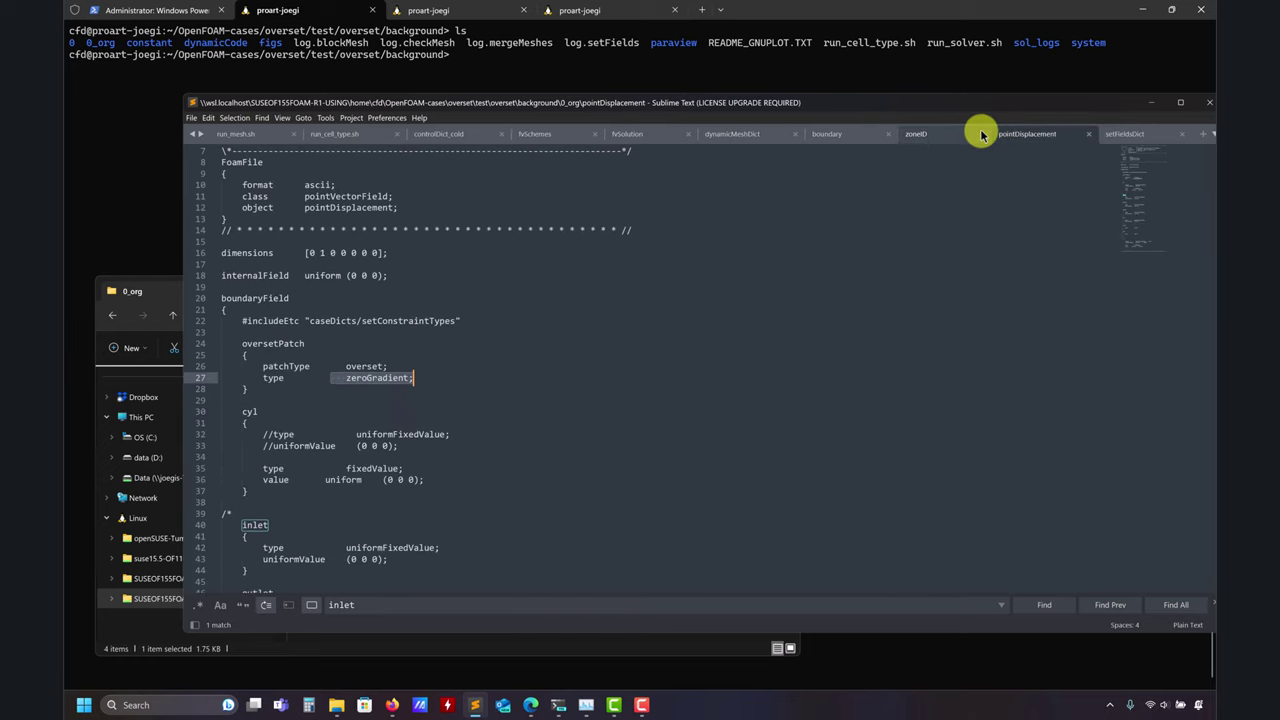
click(1057, 134)
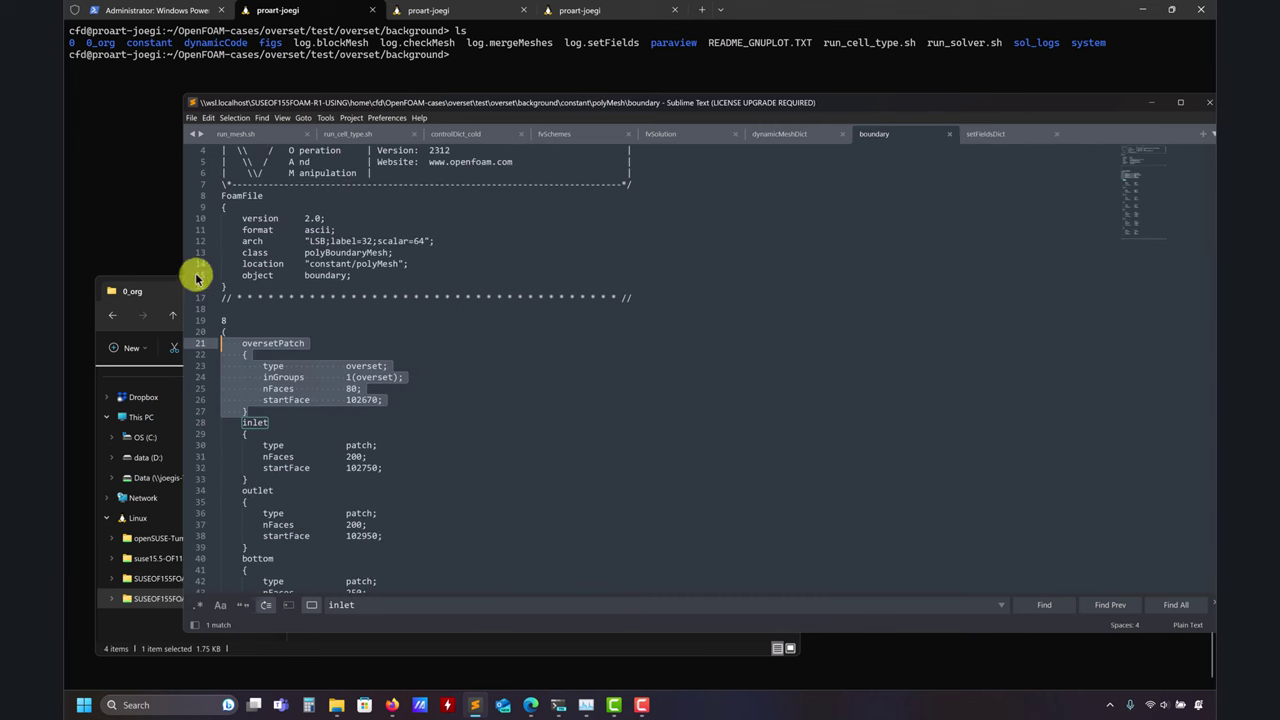
Return the file browser to the background case folder and close the boundary file in the editor.
click(165, 290)
click(174, 318)
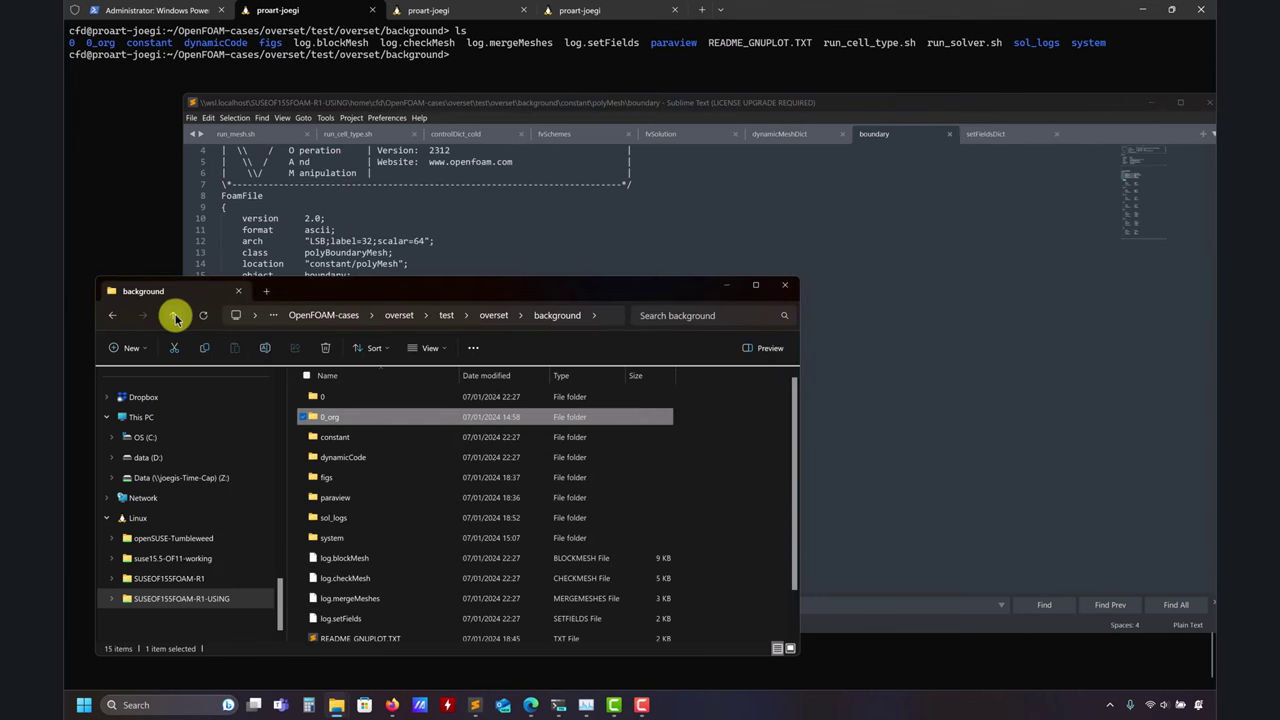
click(543, 243)
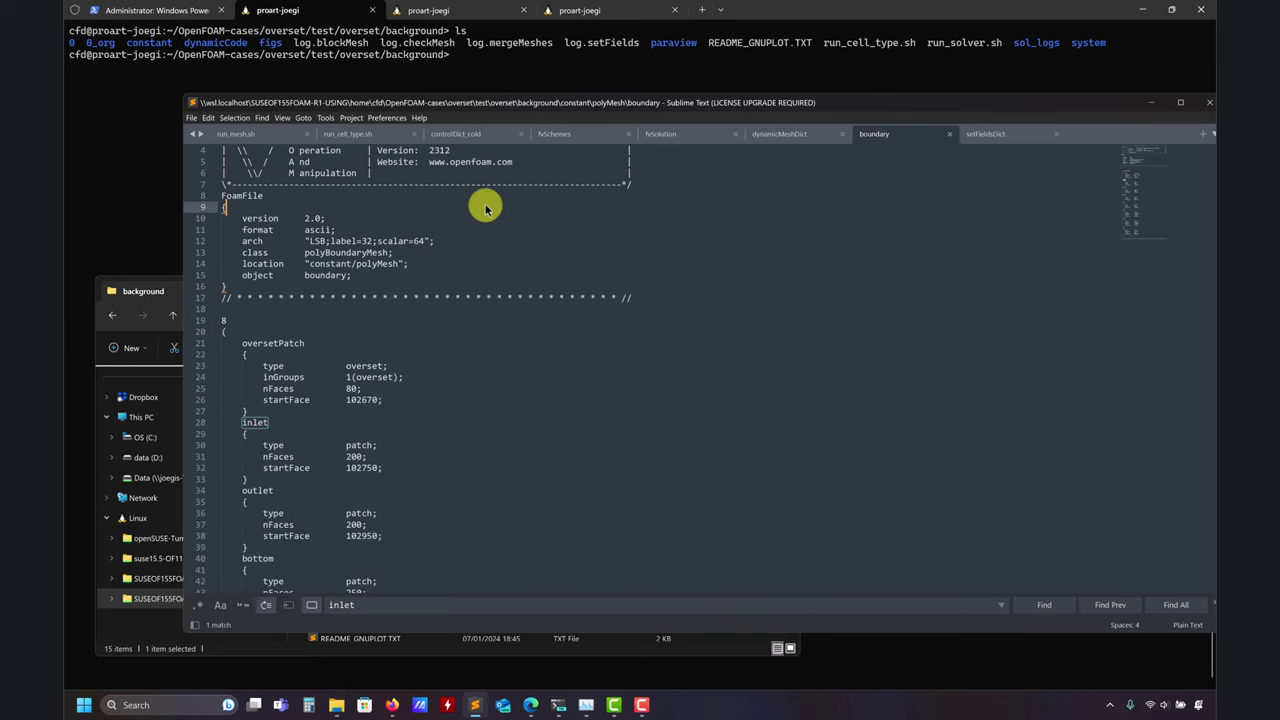
click(947, 134)
Bring up the fvSchemes file and highlight the holeLayers and useLayer lines of the overset interpolation settings.
click(600, 133)
scroll(385, 378, down, 5)
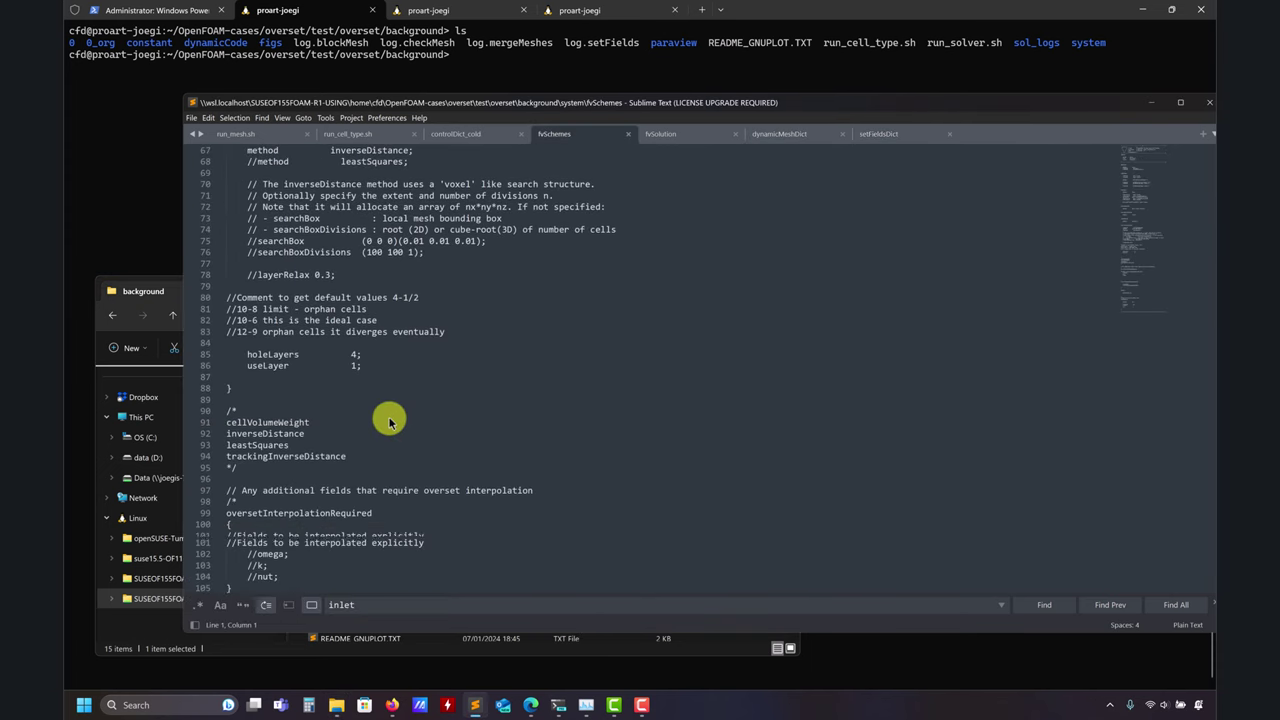
drag(383, 365, 180, 357)
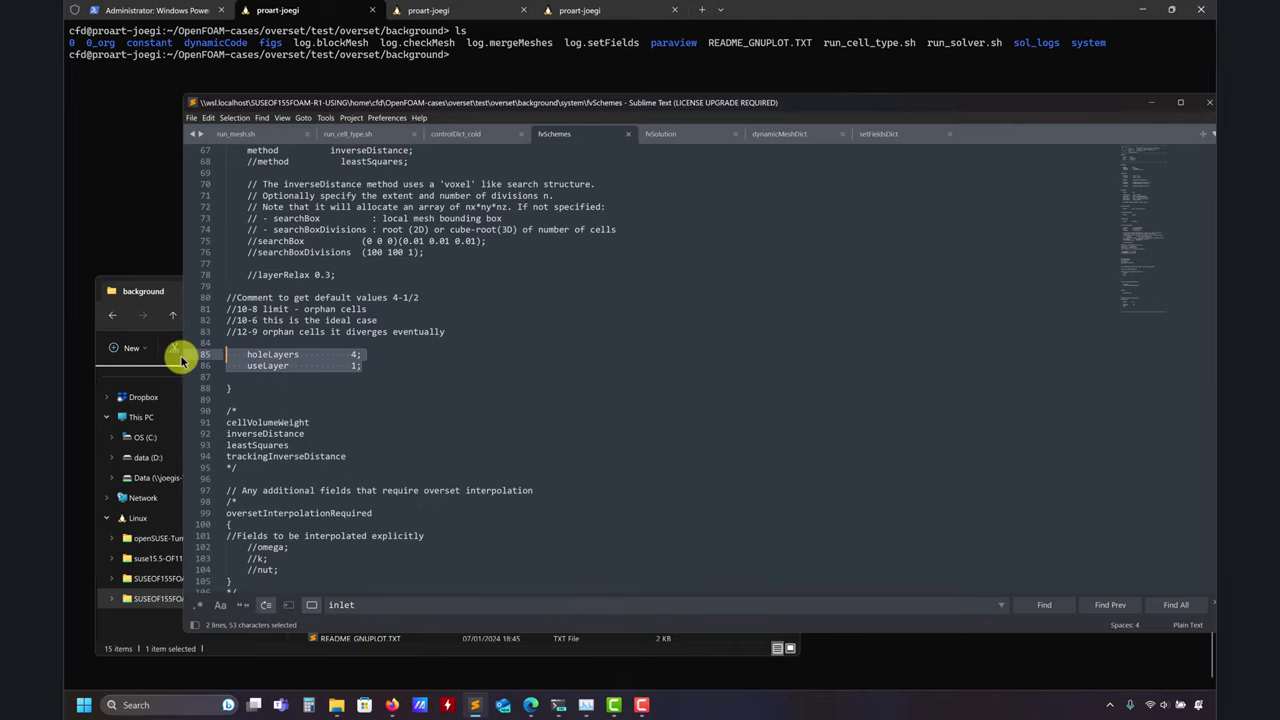
Switch to Edge and review the OpenFOAM v2212 notes on holeLayers and useLayer under fringe faces away from hole cells.
click(530, 705)
scroll(398, 484, down, 3)
scroll(398, 484, down, 10)
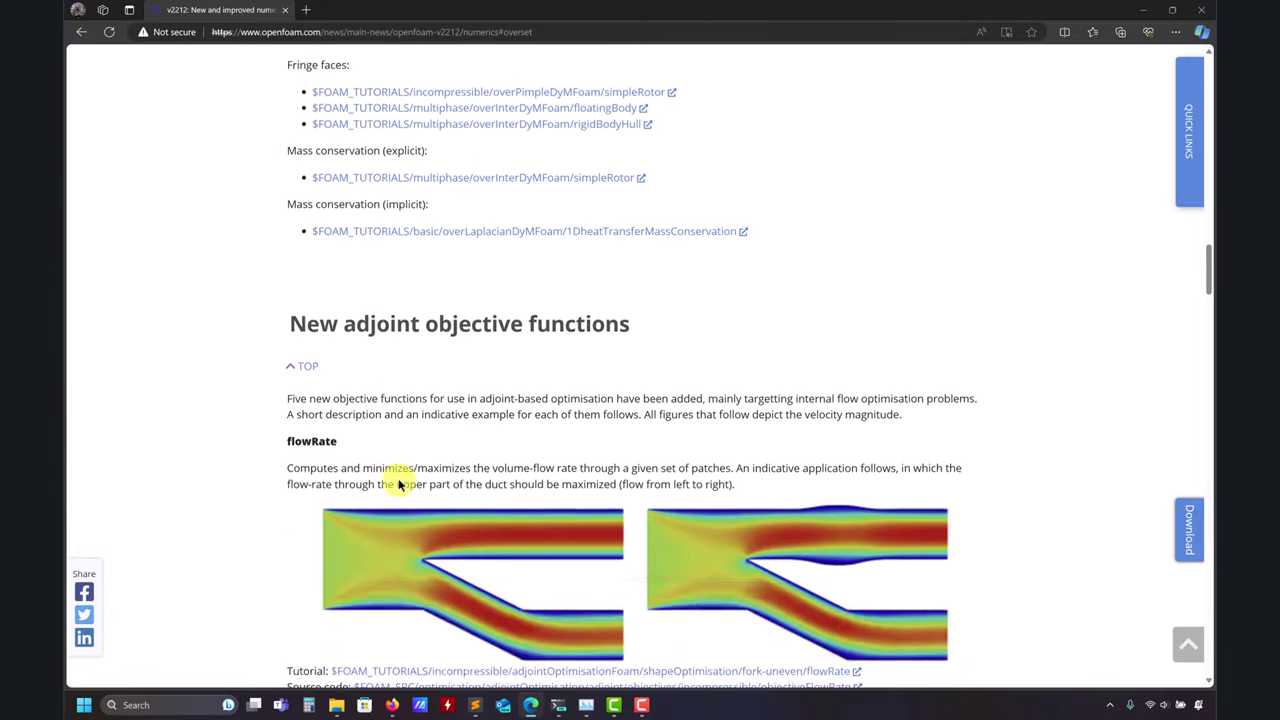
scroll(400, 480, up, 6)
scroll(480, 347, up, 6)
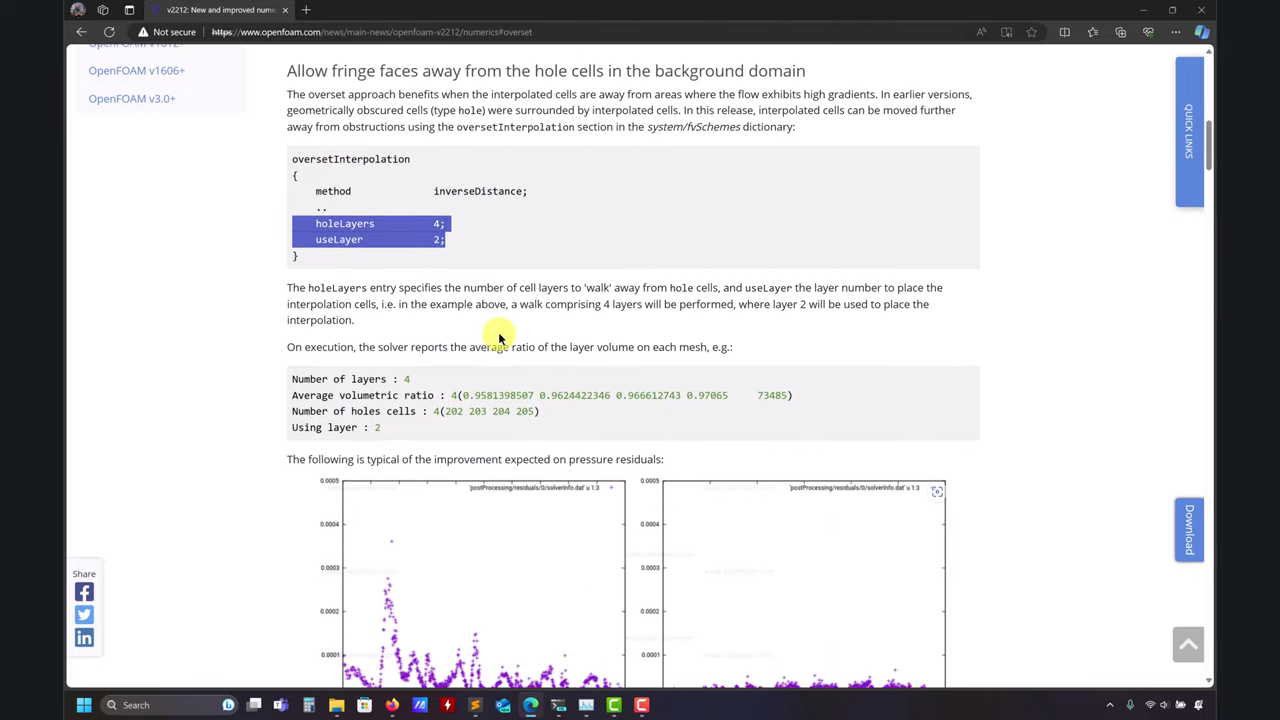
click(1172, 9)
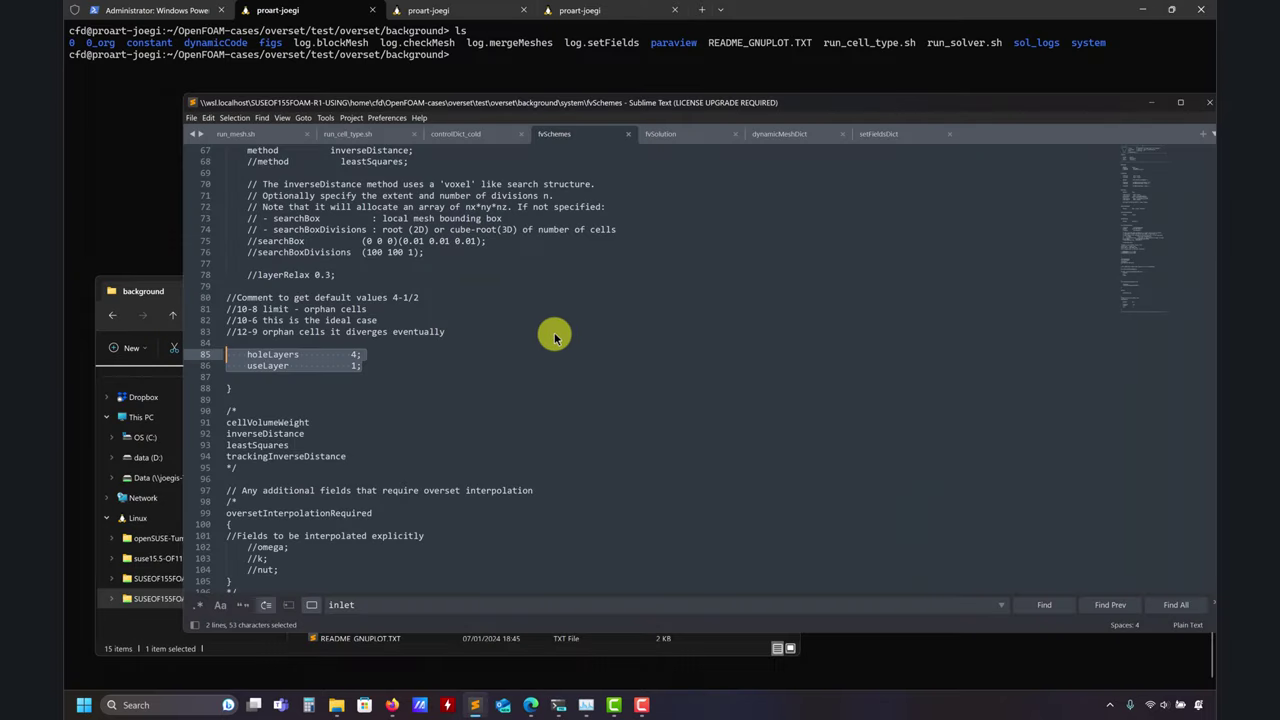
Comment out the holeLayers and useLayer lines in fvSchemes with // and save the file.
click(378, 381)
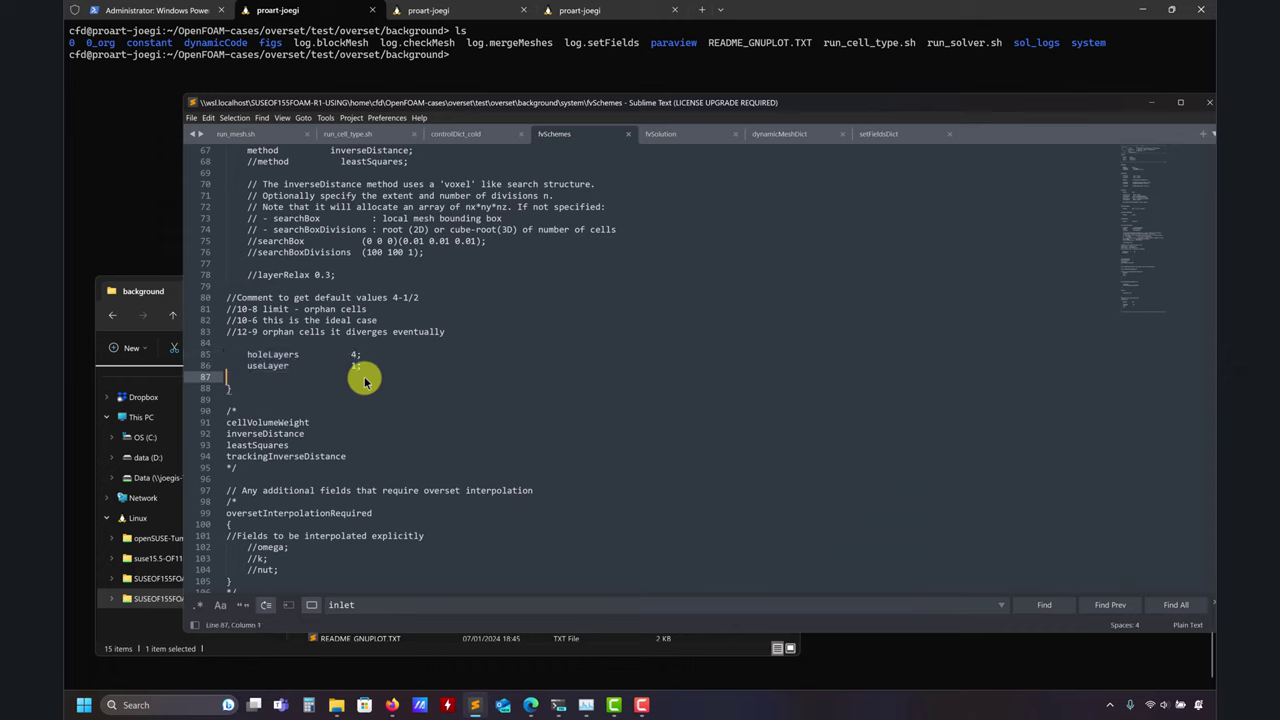
click(247, 354)
text(h)
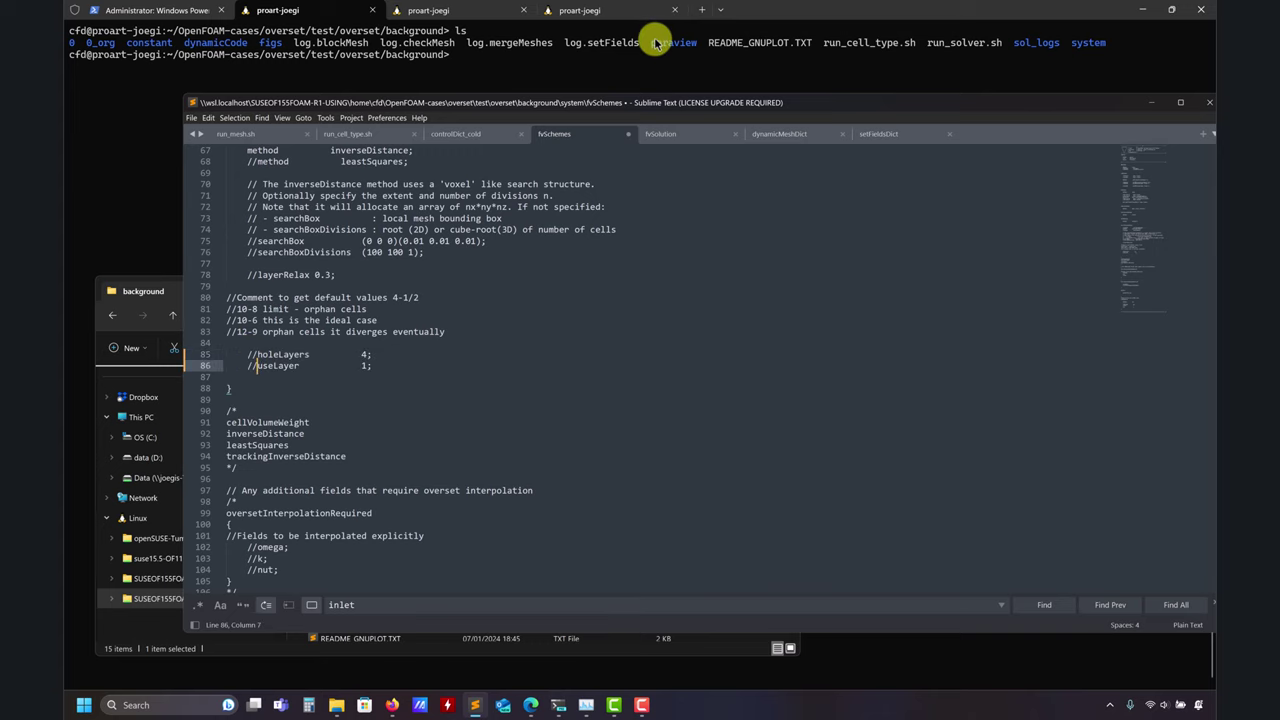
key(ctrl+s)
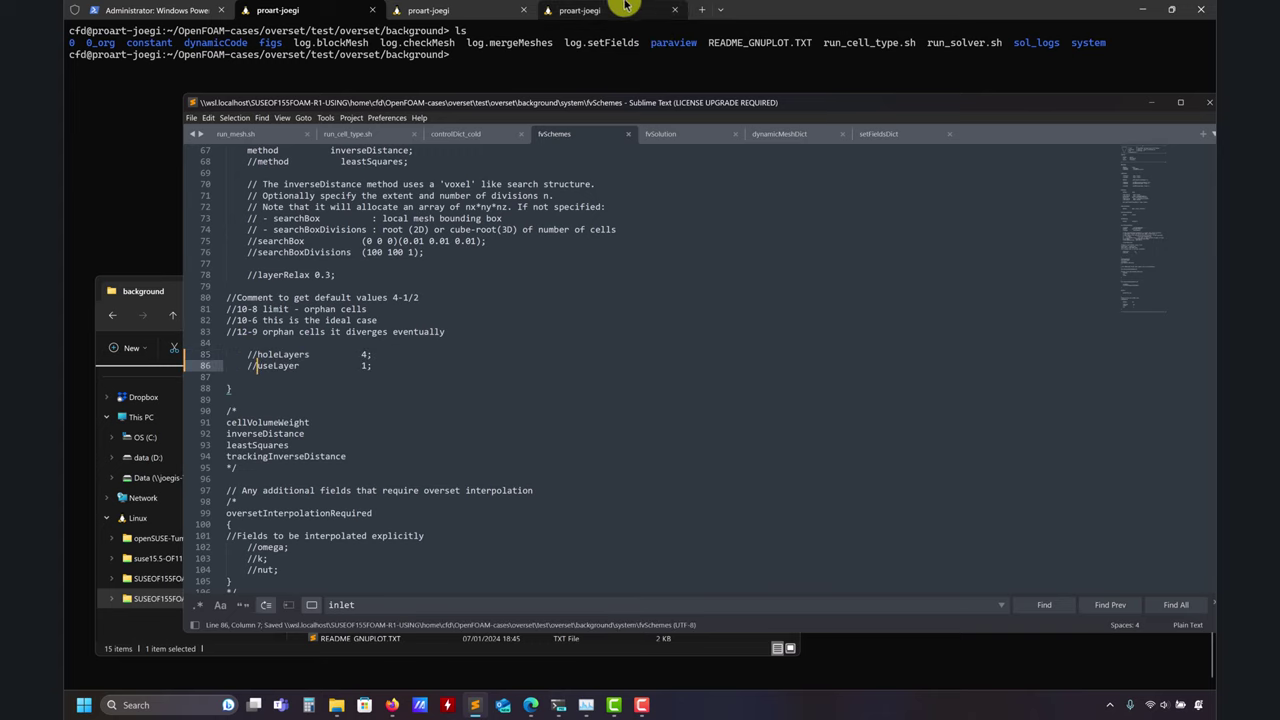
Check the useLayer search results in the terminal for the OpenFOAM source, then highlight the commented useLayer line in fvSchemes.
click(580, 10)
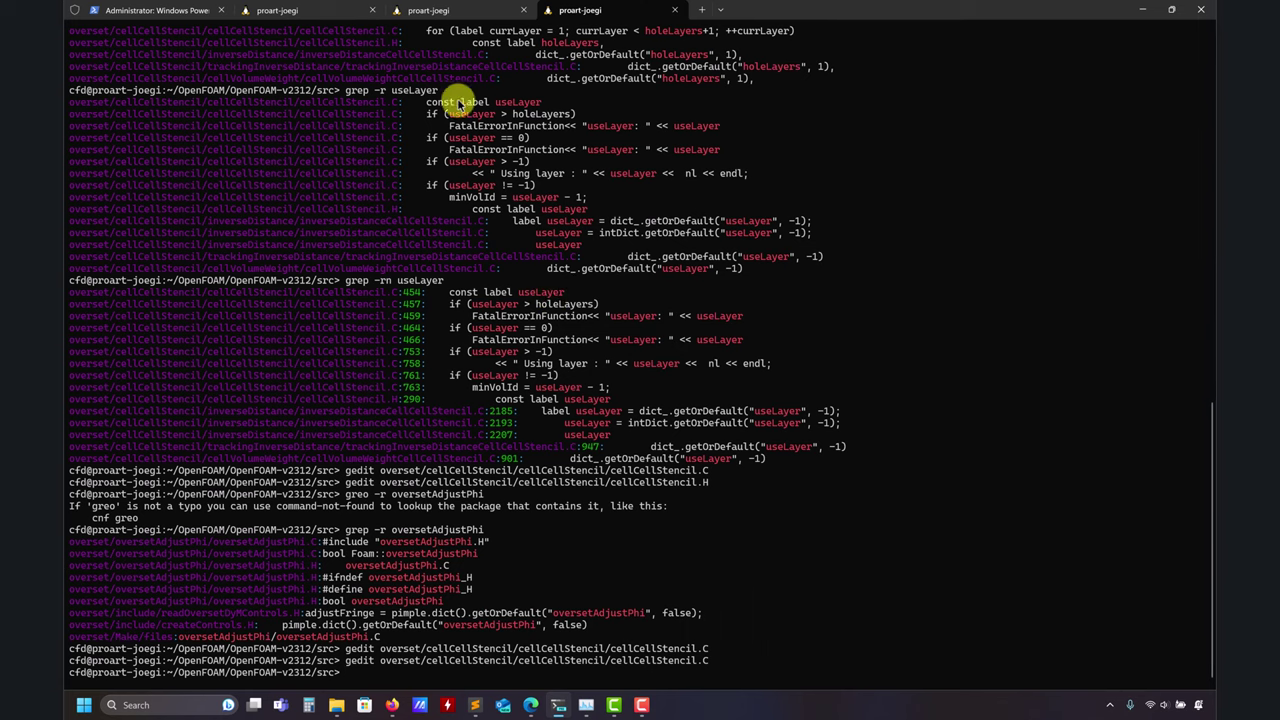
click(280, 9)
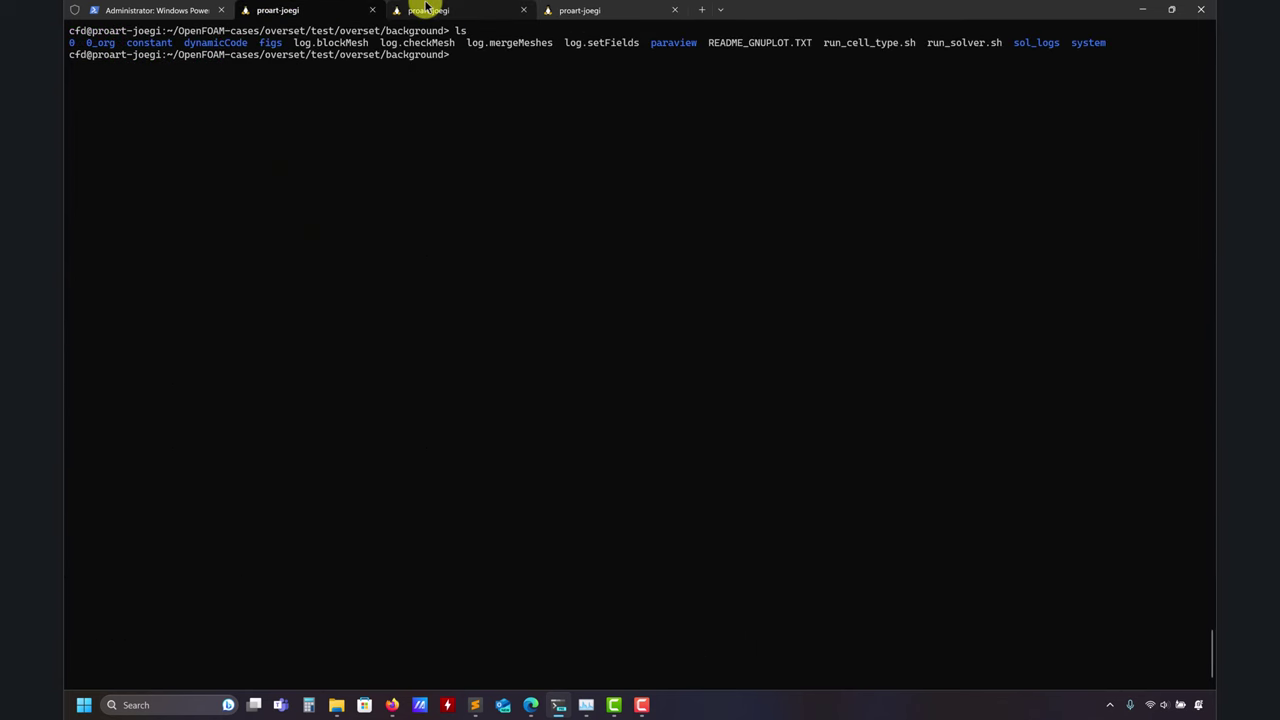
click(474, 705)
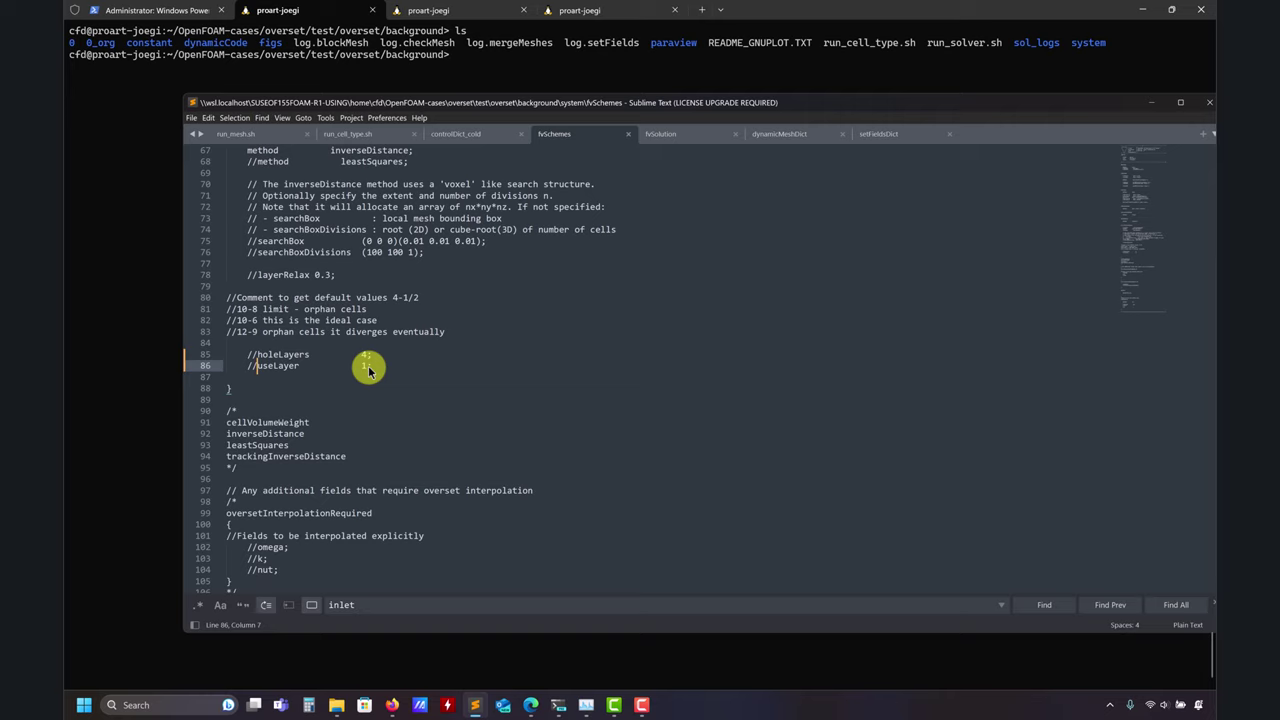
drag(371, 365, 251, 365)
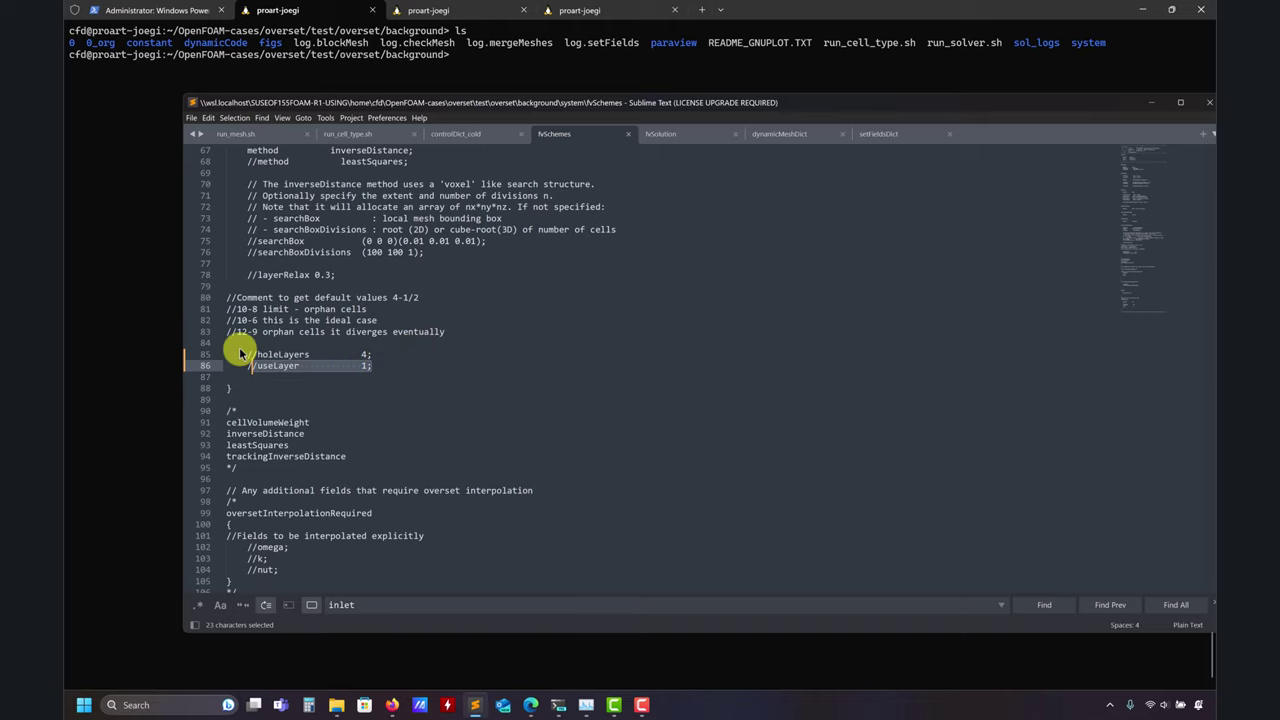
List the background case files in the terminal and run the run_cell_type.sh script with sh.
click(107, 294)
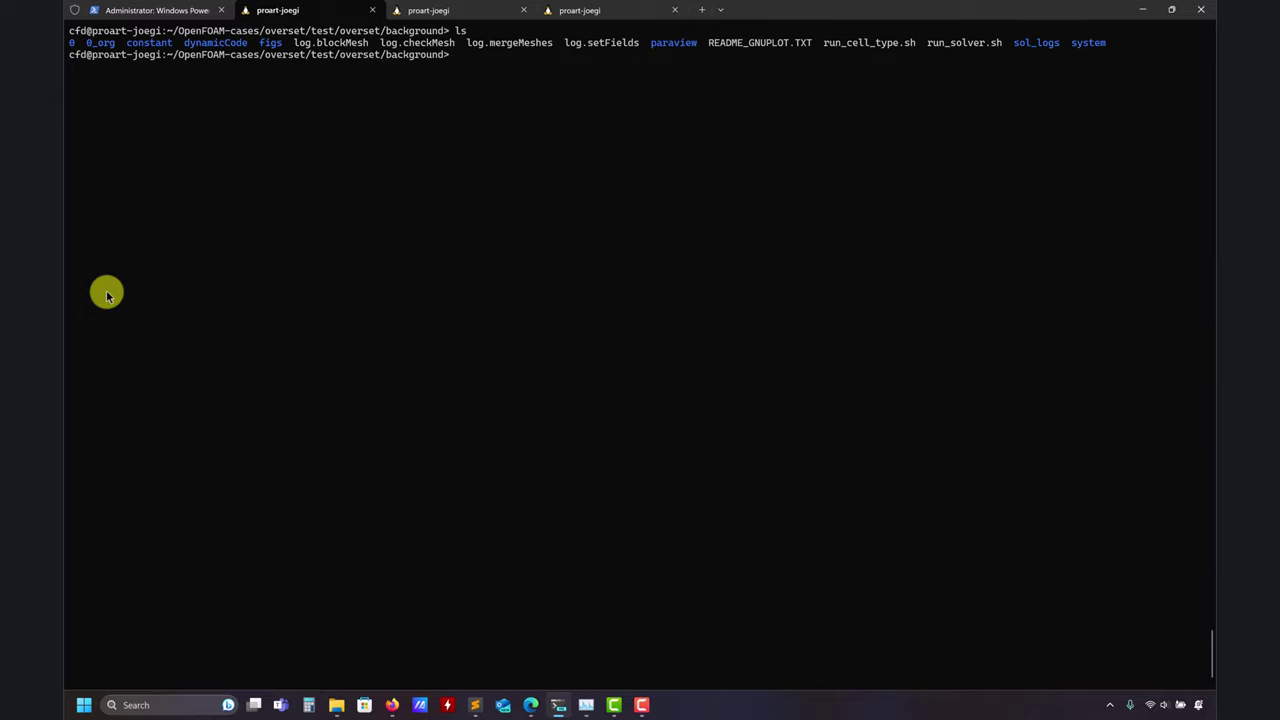
text(ls)
key(Return)
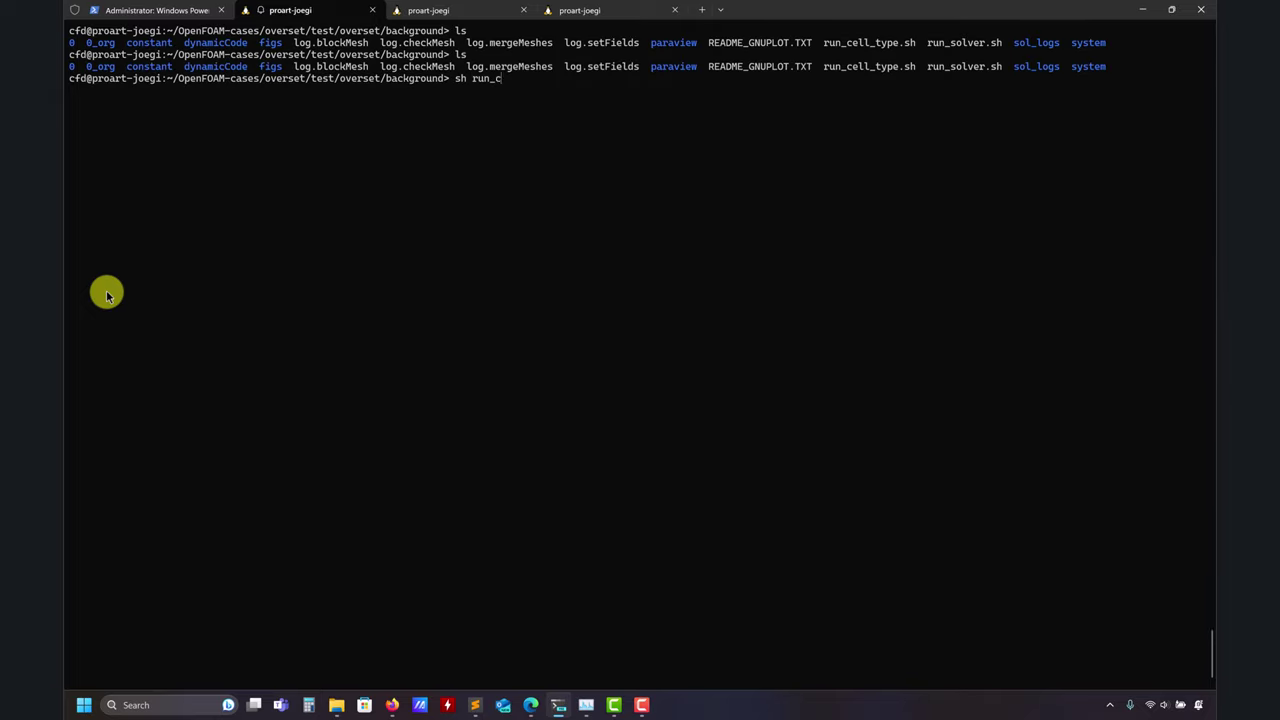
key(Return)
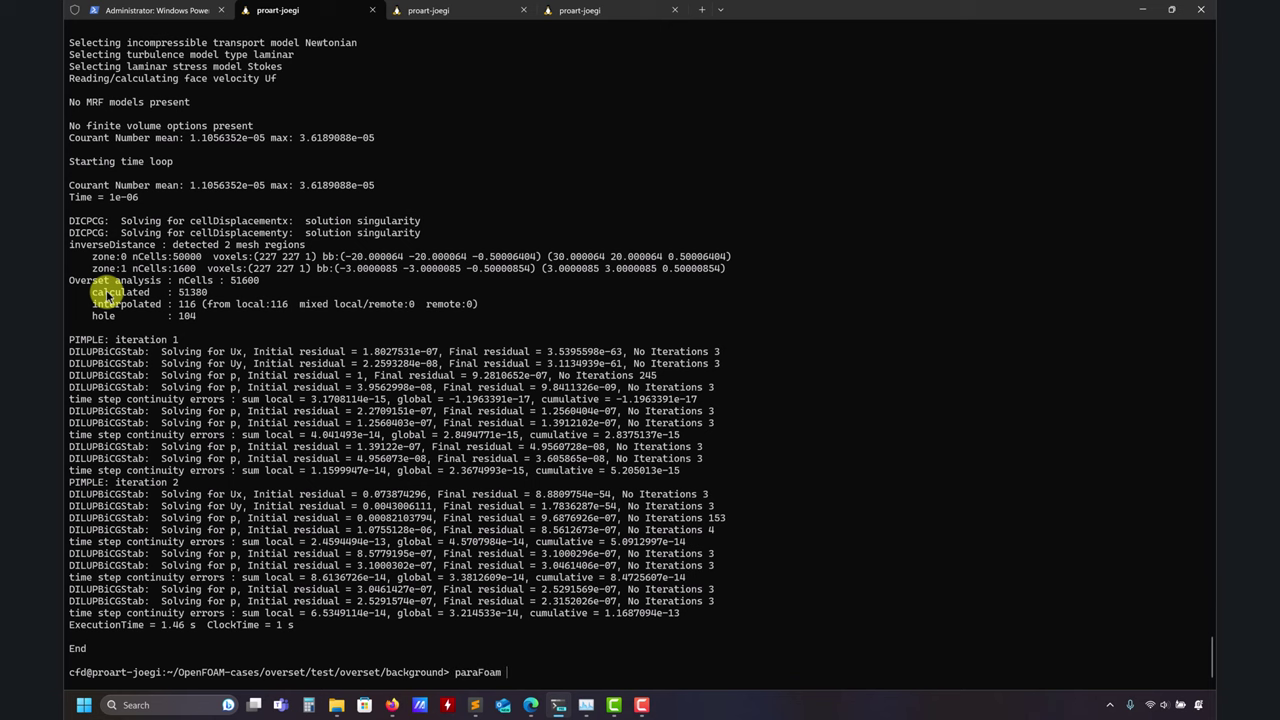
Launch paraFoam on the background case and delete the background.foam source from the pipeline.
key(Return)
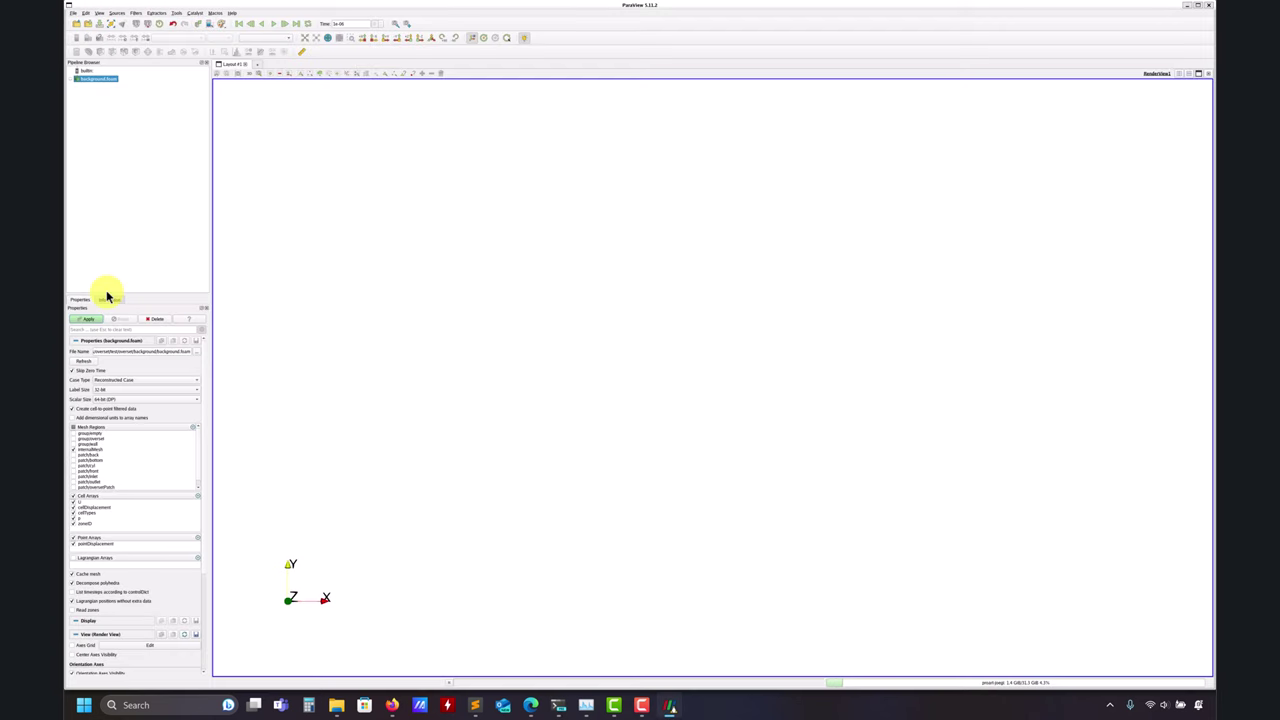
click(152, 320)
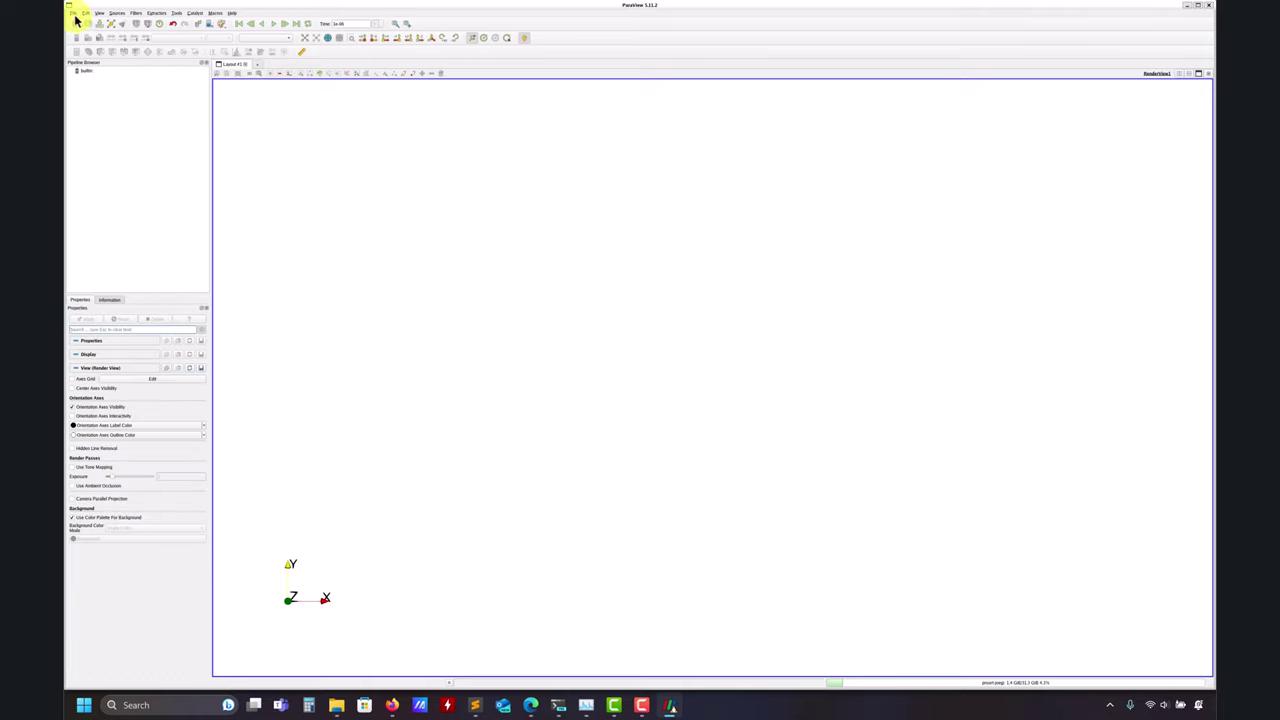
click(73, 13)
click(85, 47)
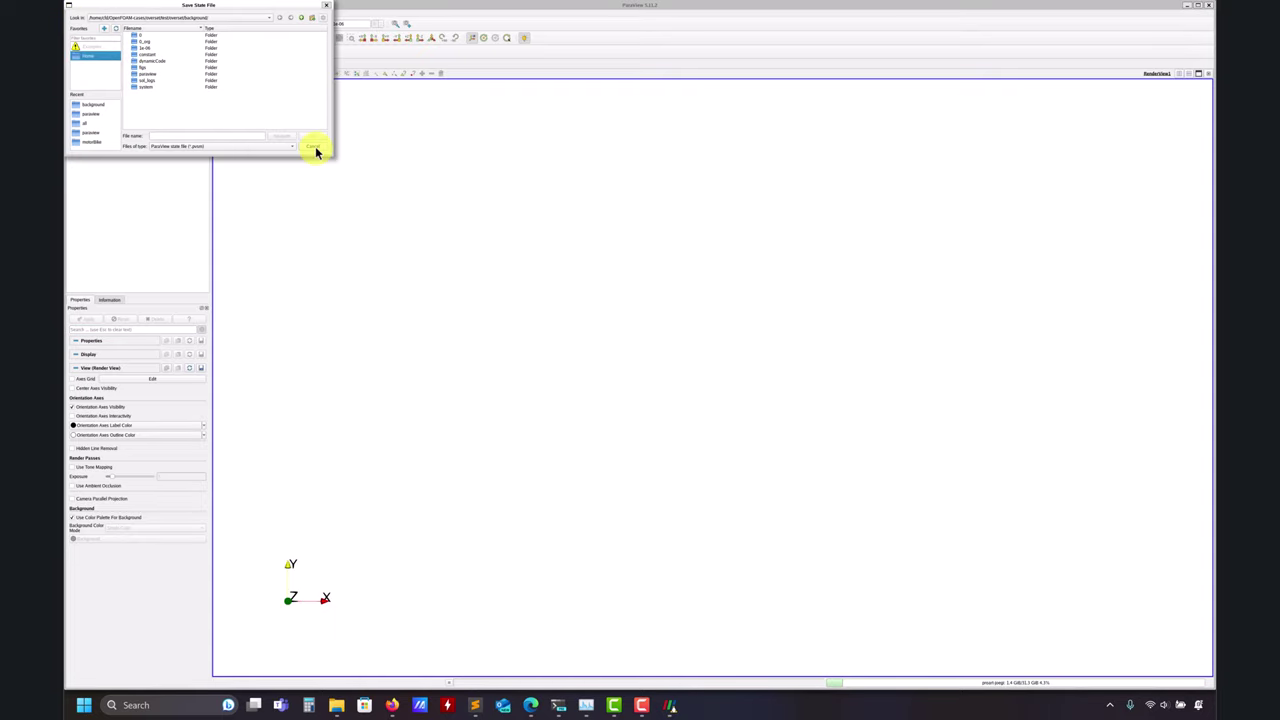
click(313, 148)
Load the cellType.pvsm state file from the case's paraview folder, using the file names from the state.
click(74, 14)
click(85, 40)
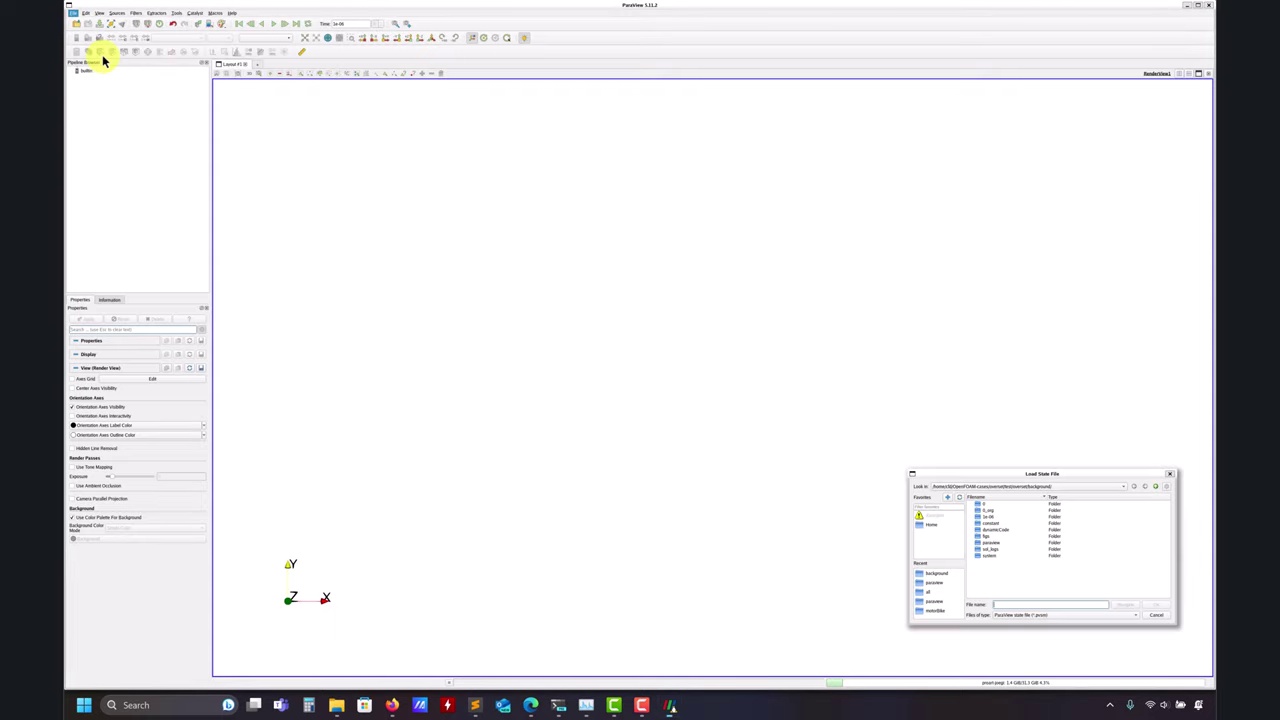
drag(948, 478, 150, 164)
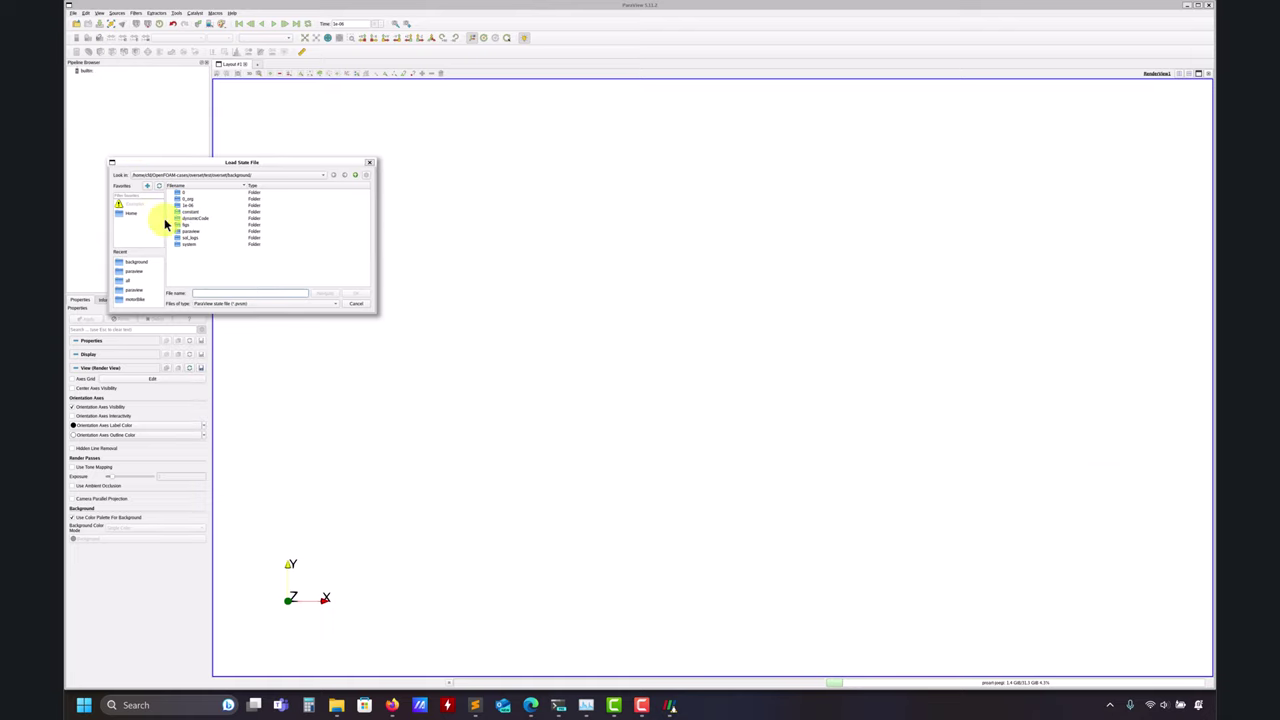
double_click(194, 232)
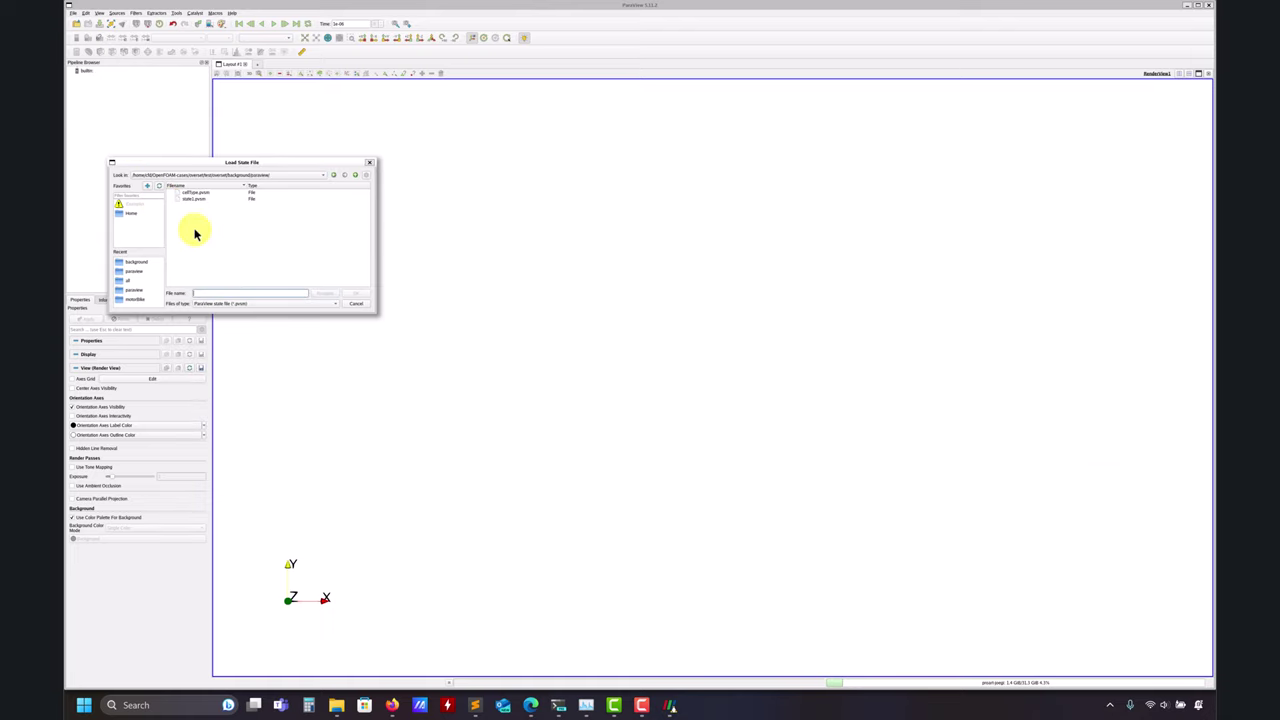
double_click(209, 192)
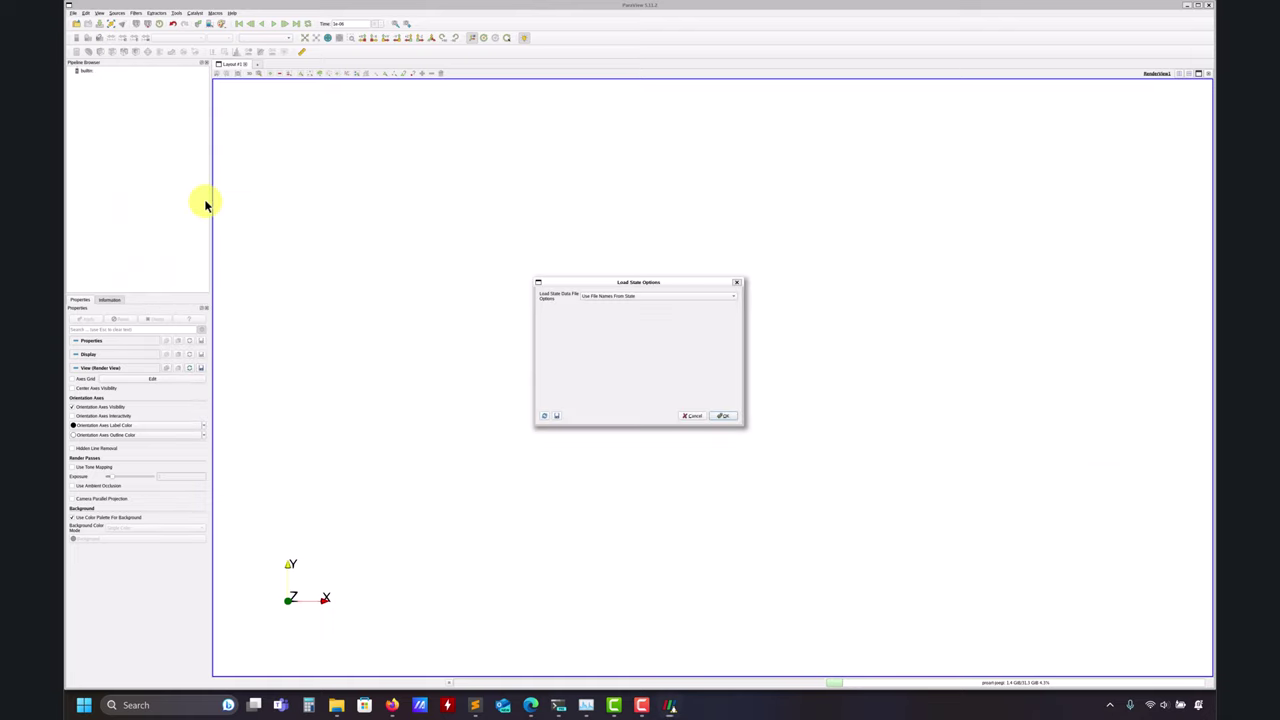
click(724, 418)
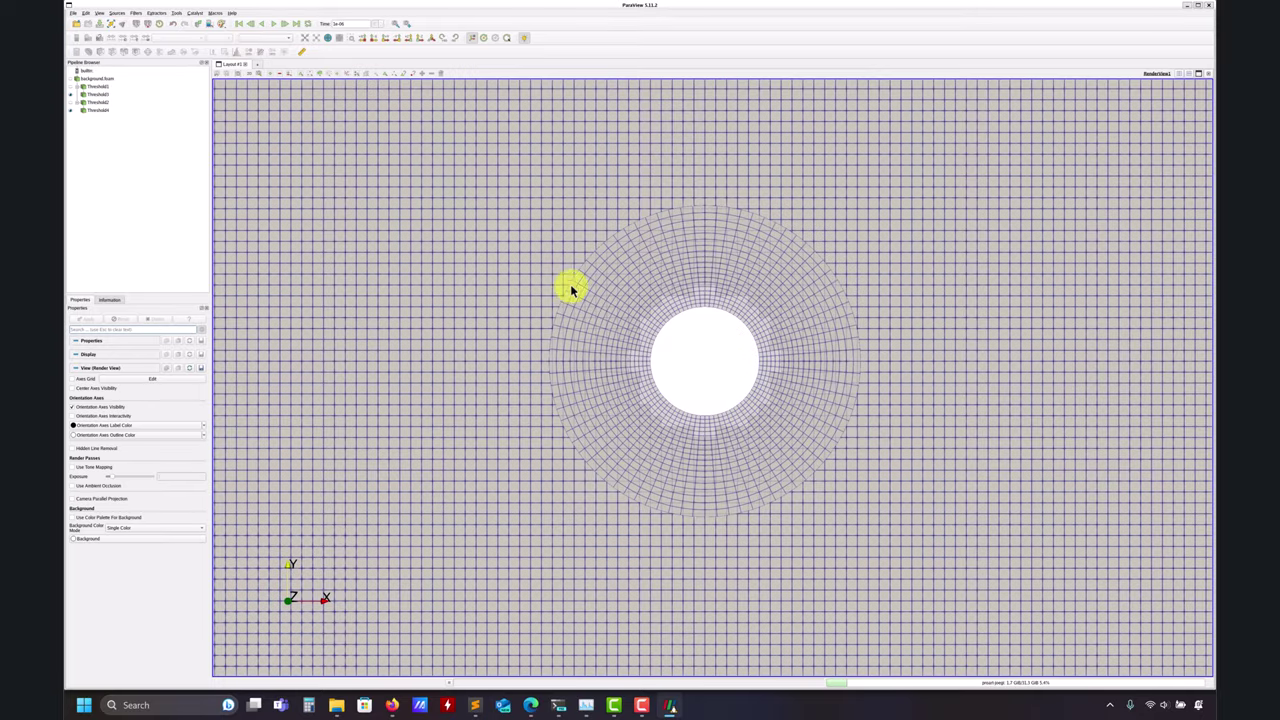
Show Threshold1 coloured by cellTypes in place of Threshold3, with the cylinder mesh region enlarged.
scroll(671, 351, up, 5)
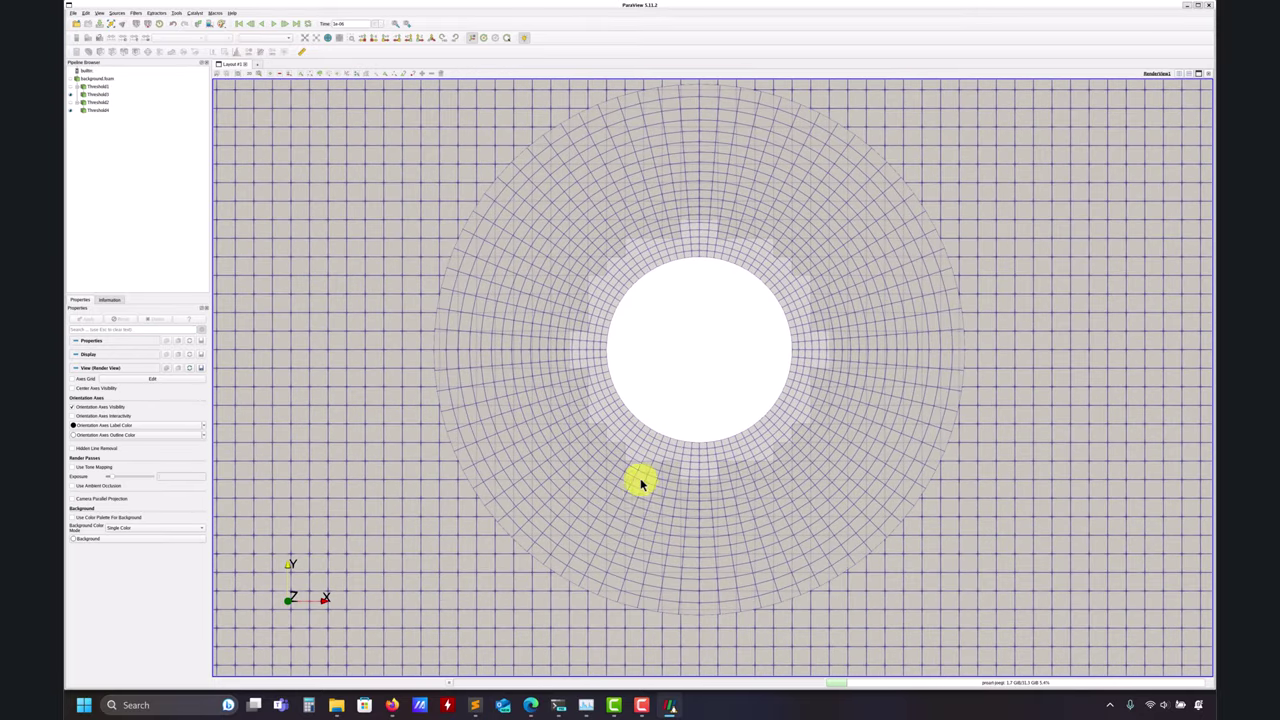
scroll(640, 484, up, 3)
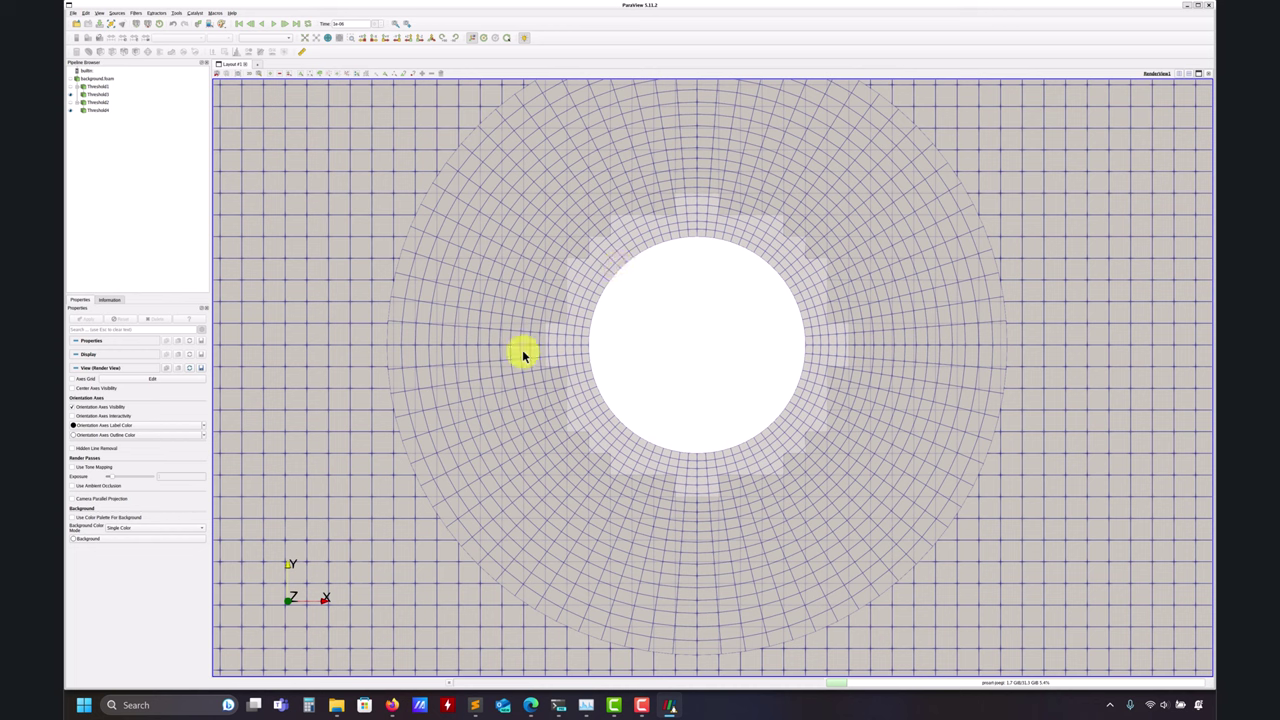
click(72, 88)
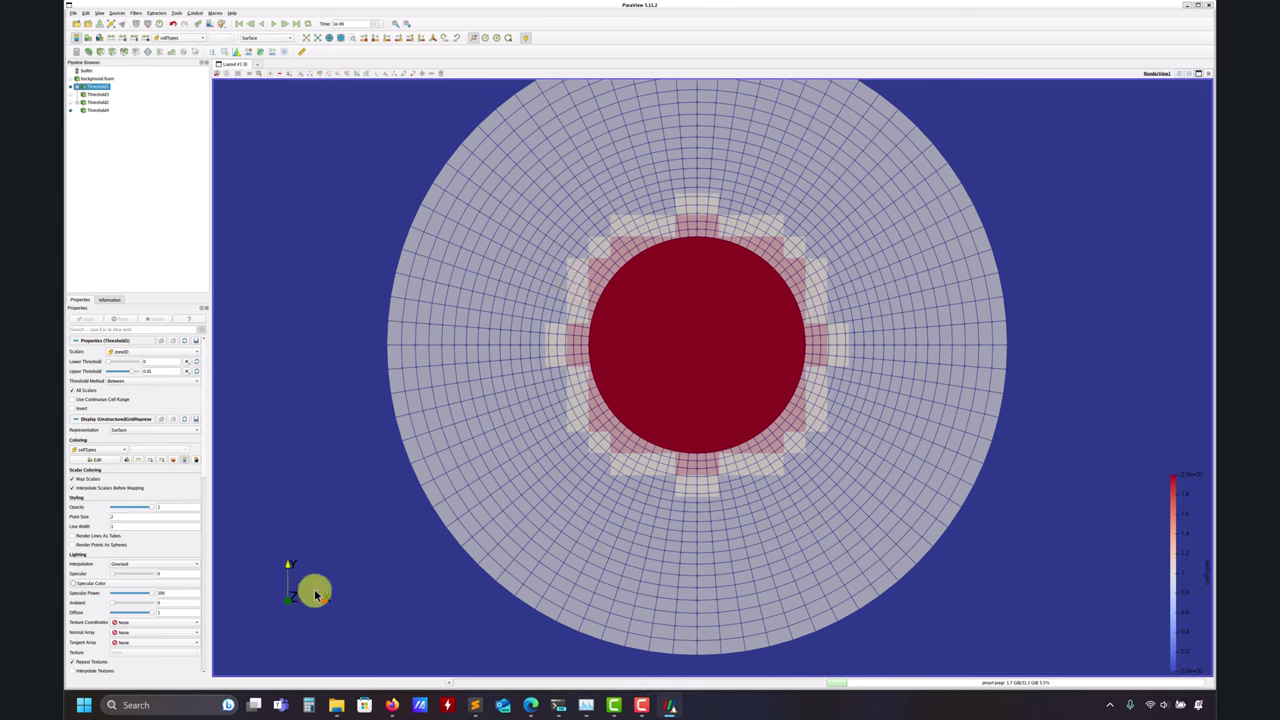
Switch to PowerPoint and open the 2presentation2.pptx file from the overset1 folder.
mouse_move(337, 707)
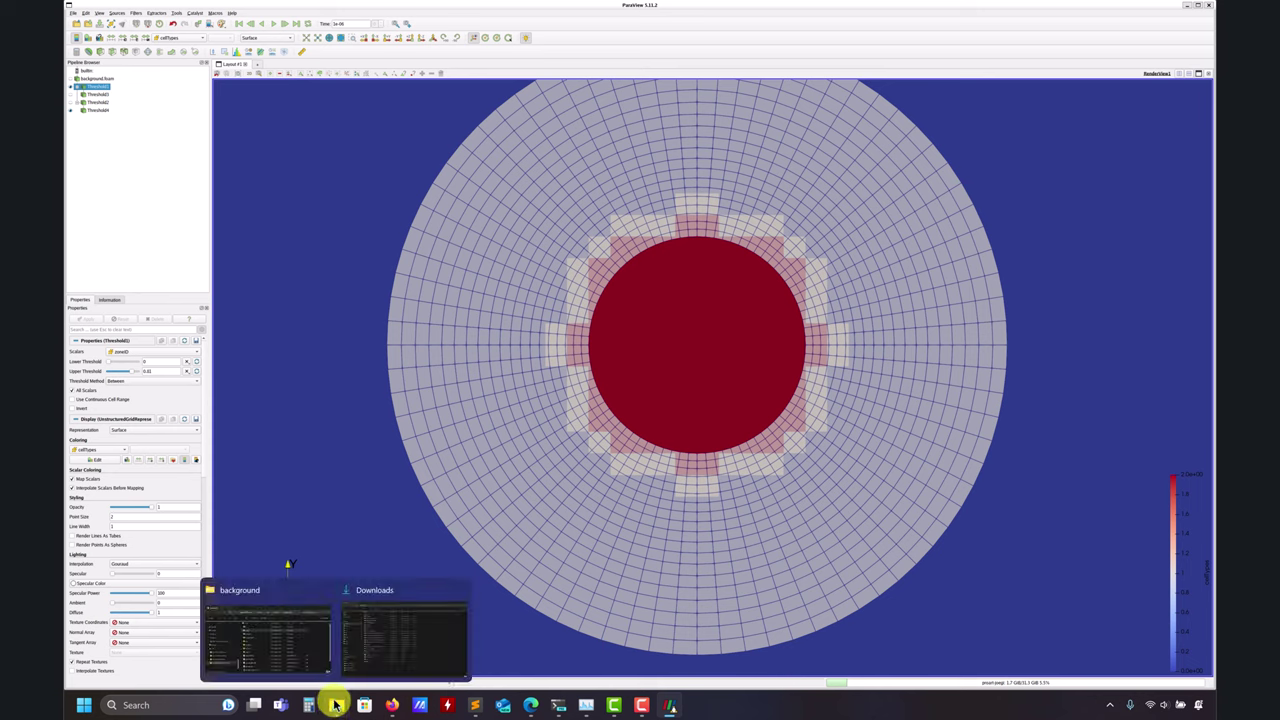
mouse_move(284, 652)
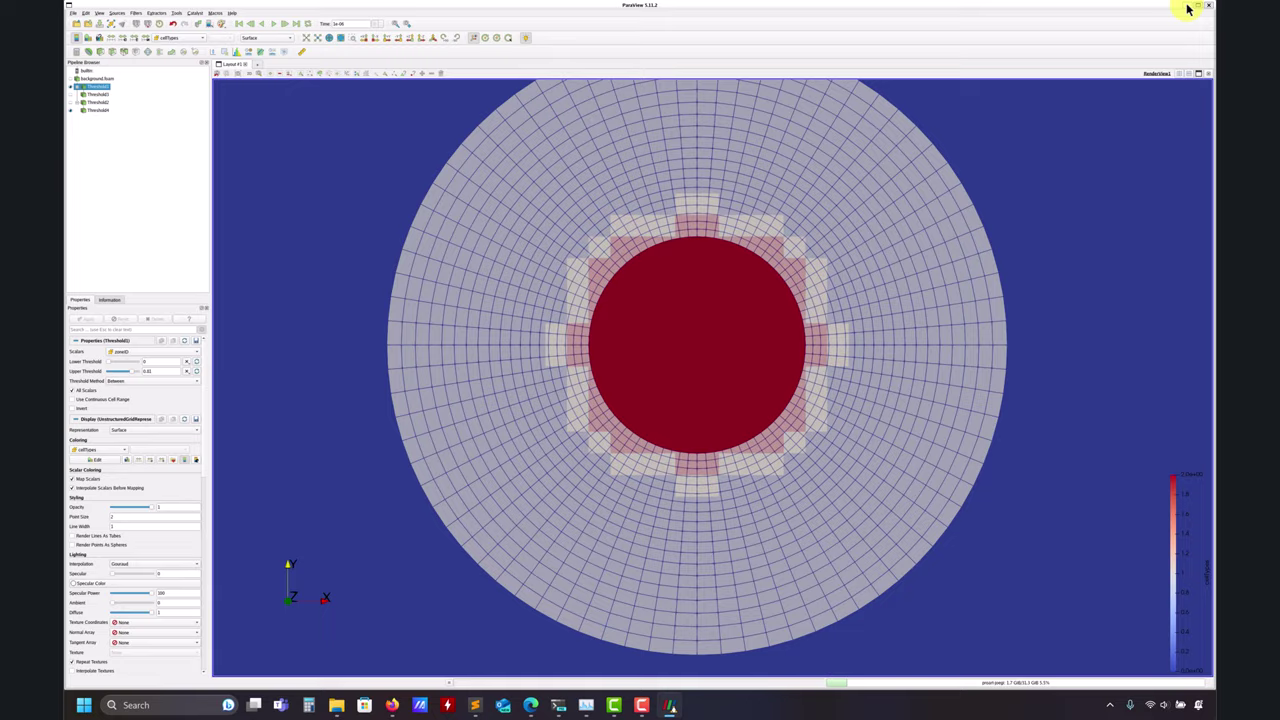
click(1188, 8)
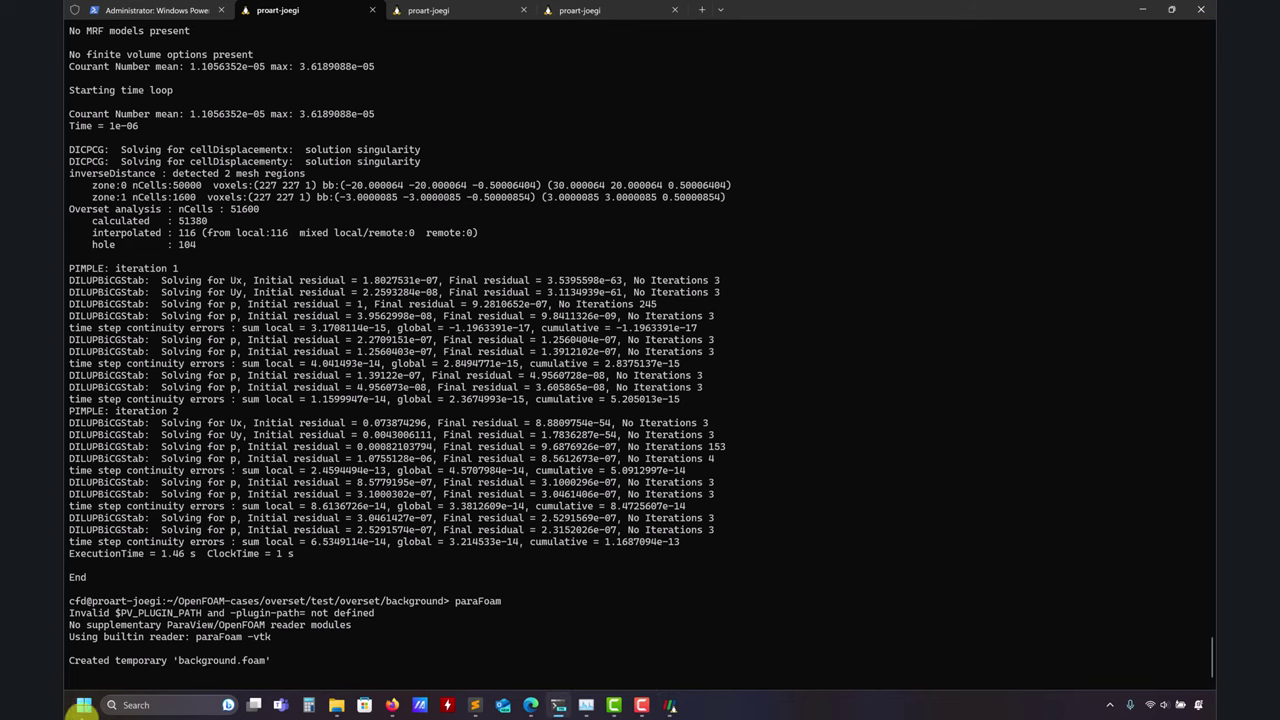
click(84, 705)
click(310, 335)
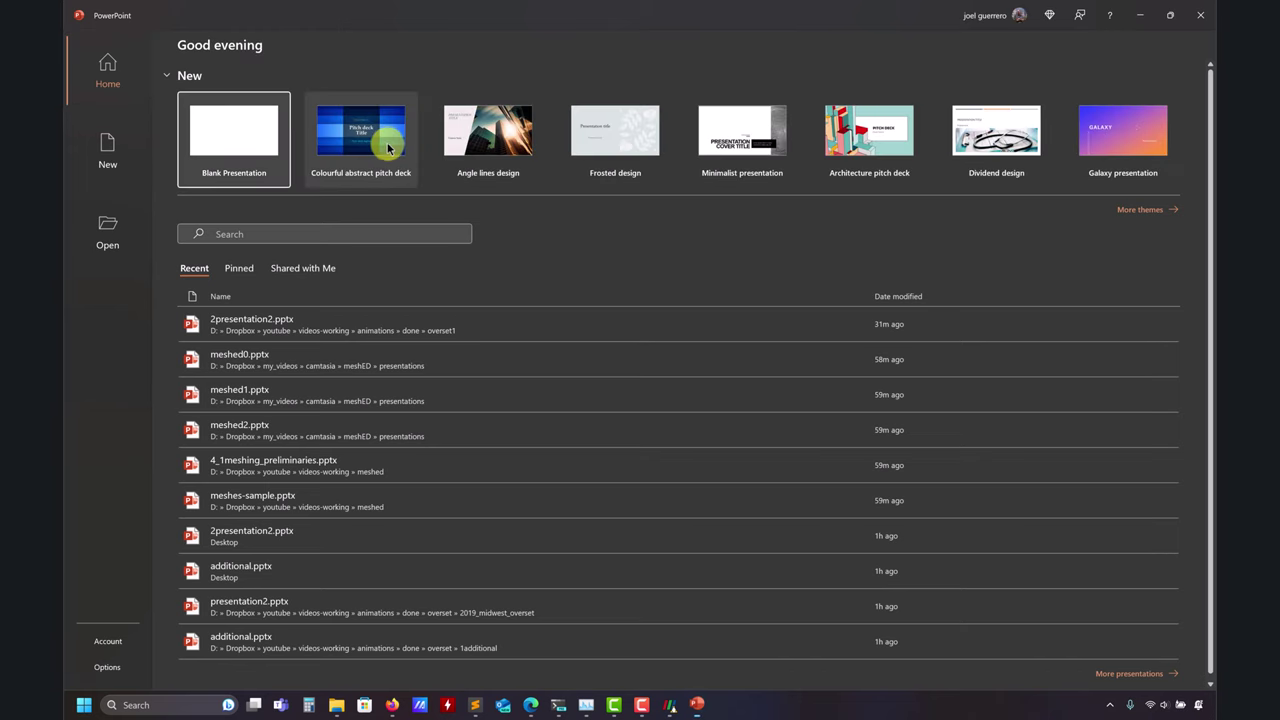
click(494, 323)
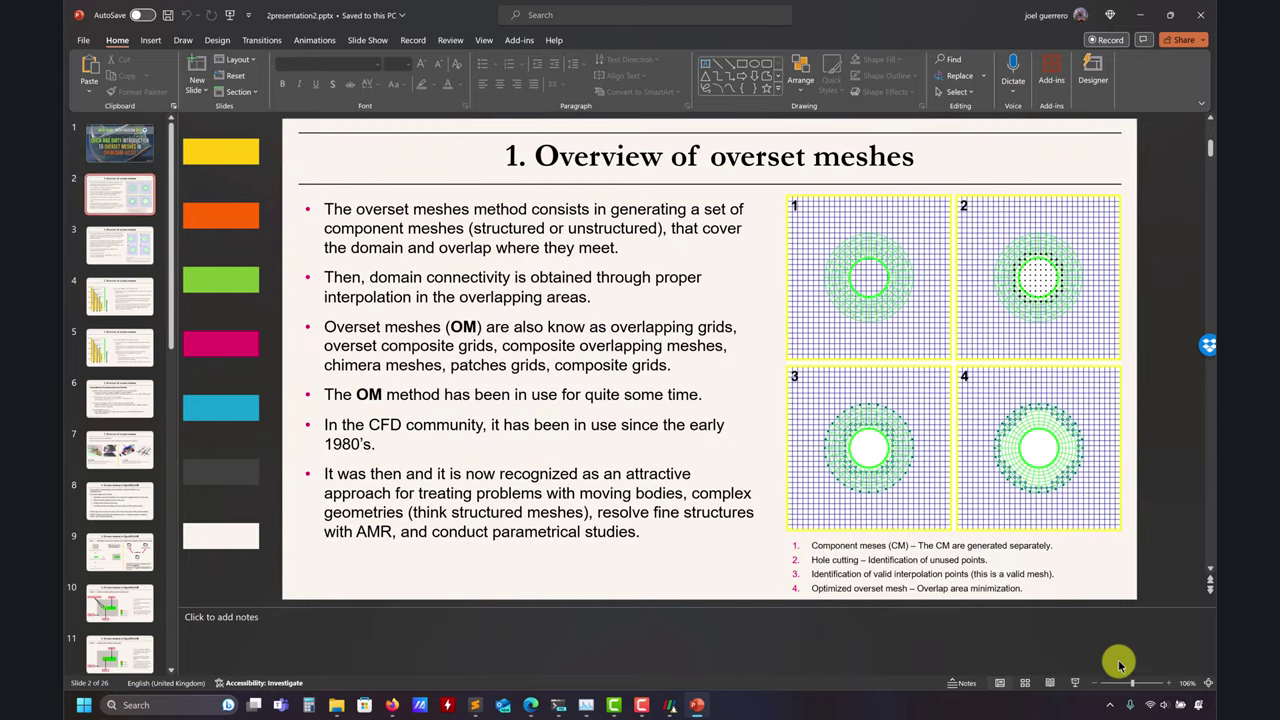
Enlarge the numbered mesh panels on the Overview of overset meshes slide, then return to the cell-type view in ParaView.
drag(1135, 685, 1148, 686)
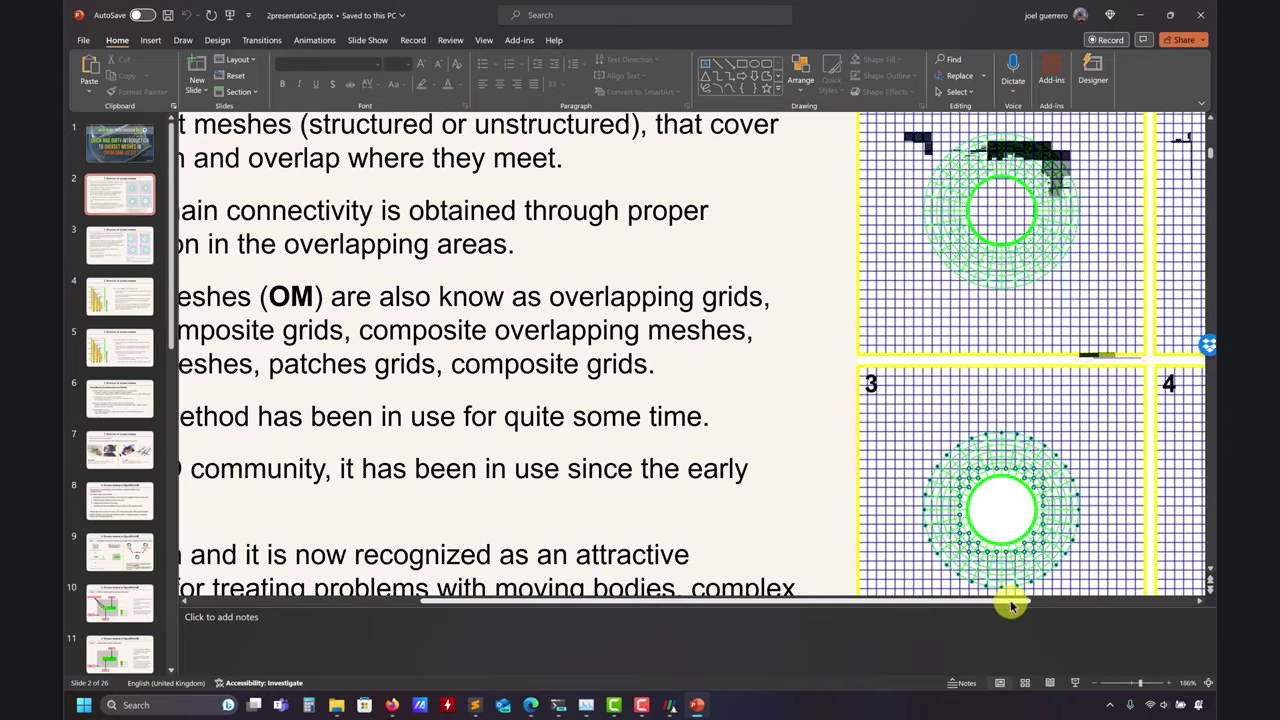
click(1046, 604)
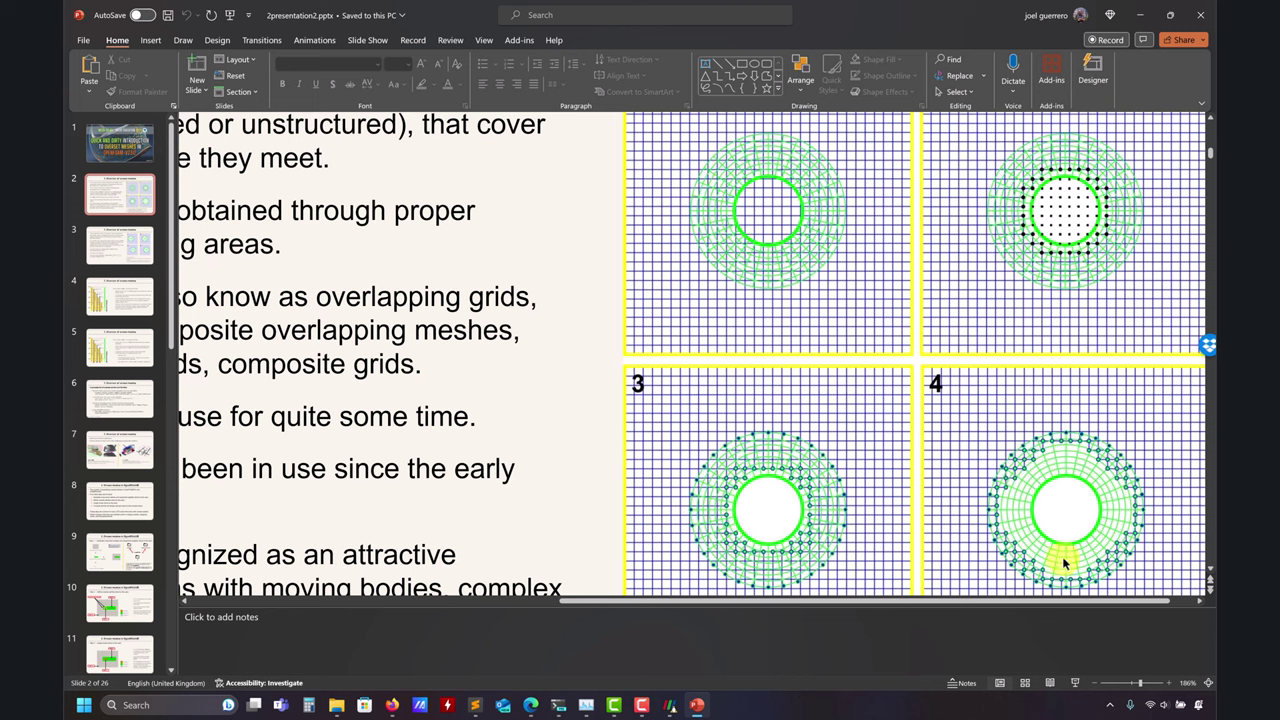
click(1136, 14)
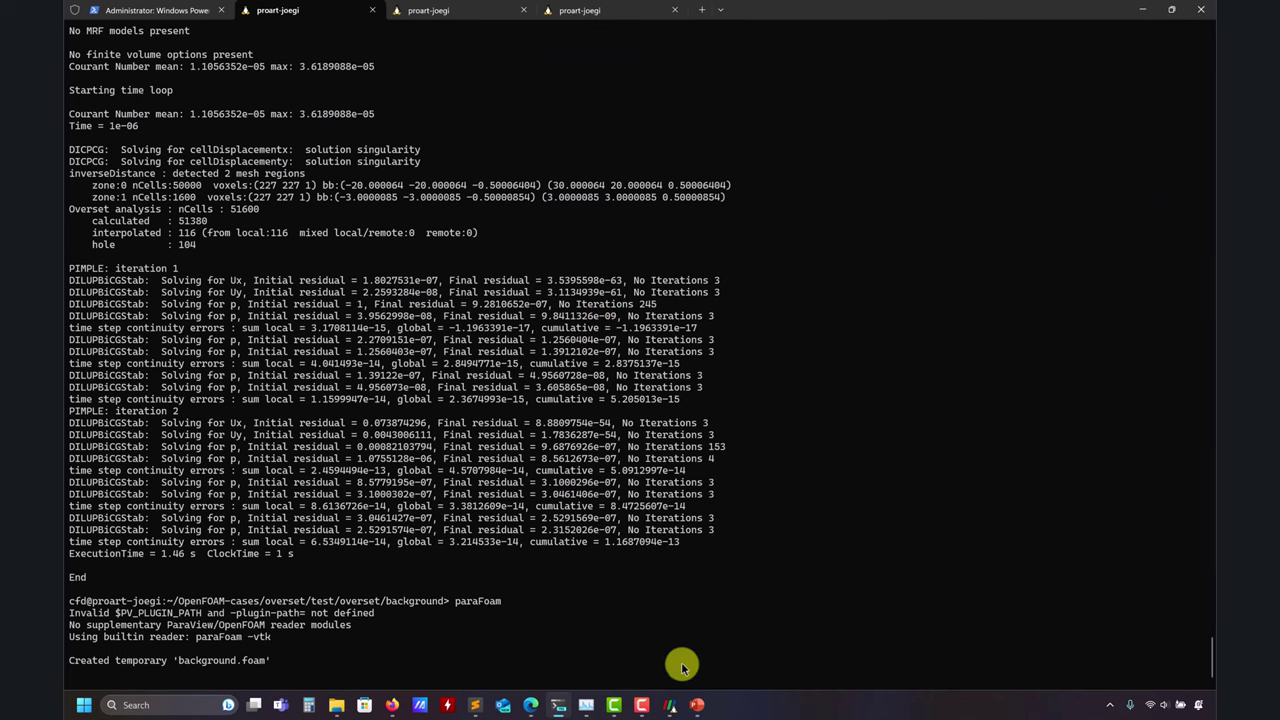
click(674, 706)
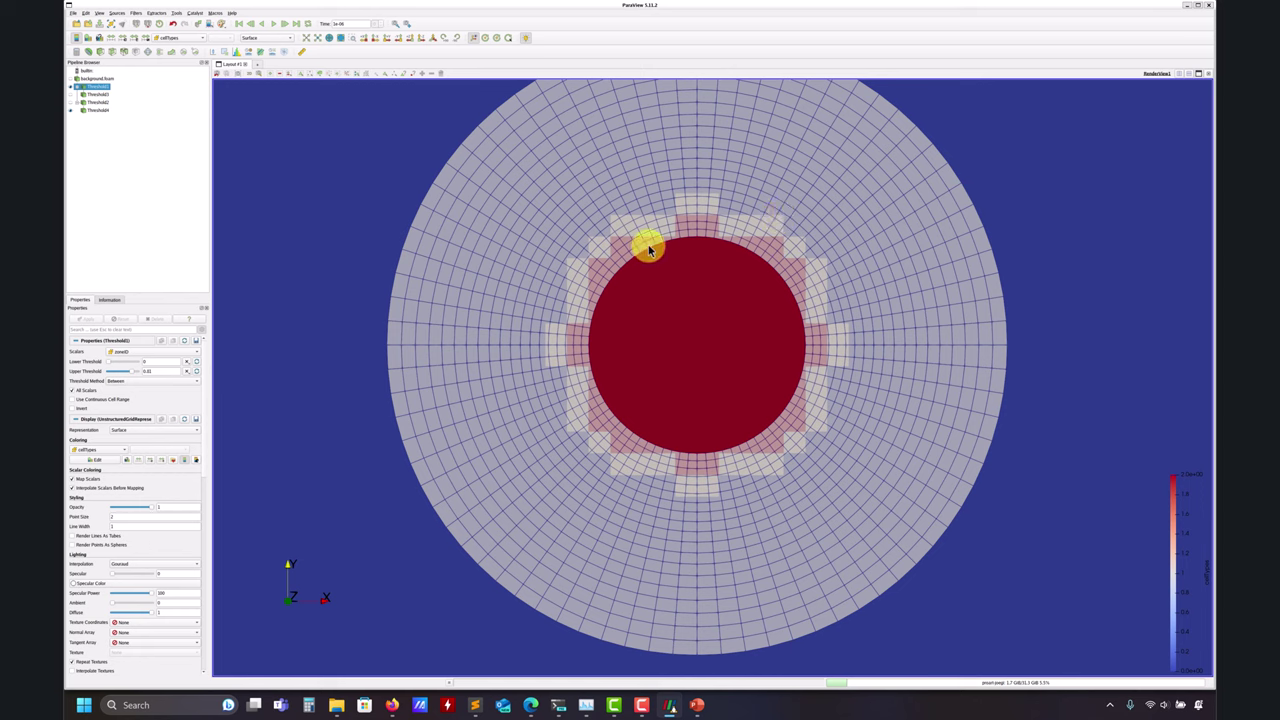
Compare the background and cylinder cell types by toggling the visibility of Threshold1, Threshold2 and Threshold4.
click(70, 110)
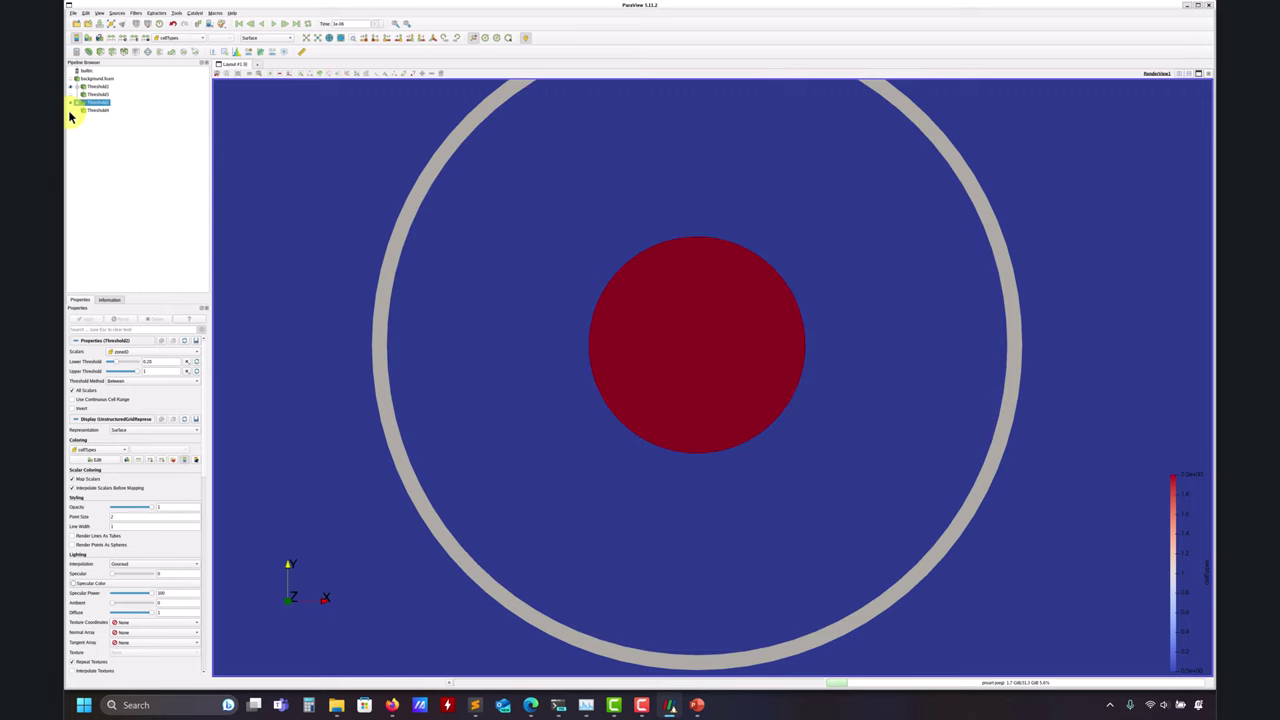
click(74, 94)
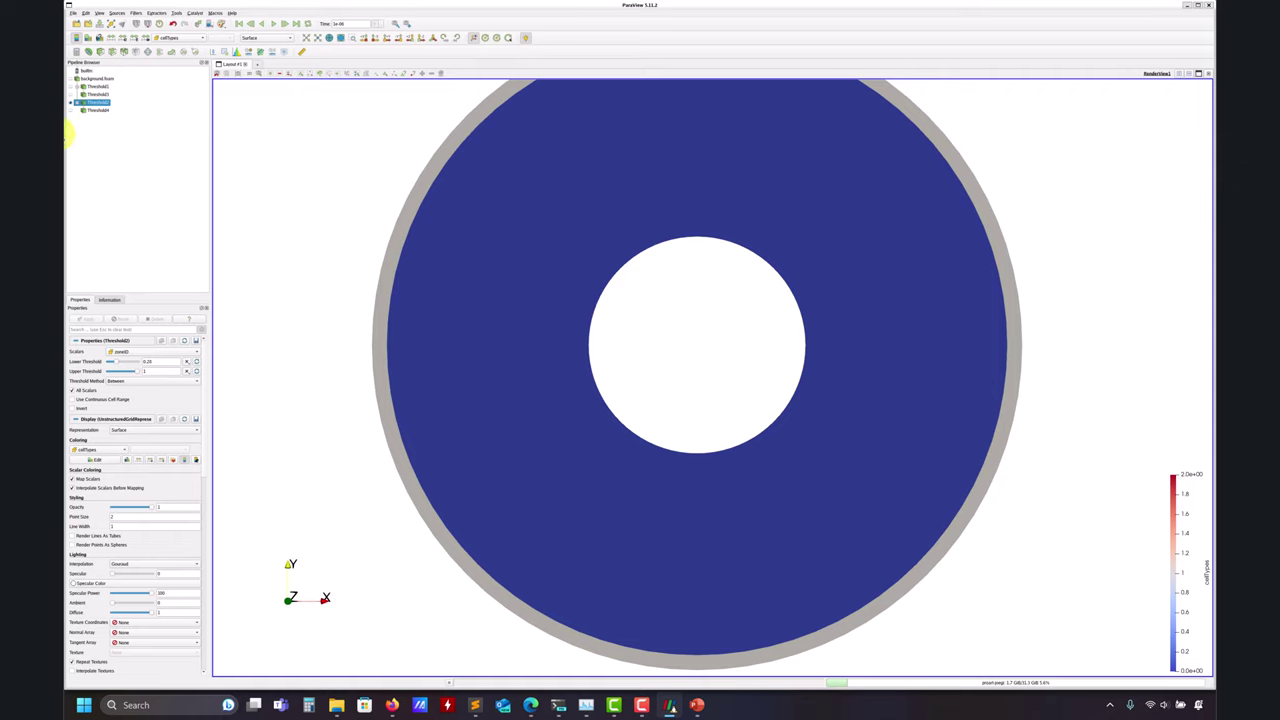
click(74, 86)
click(69, 102)
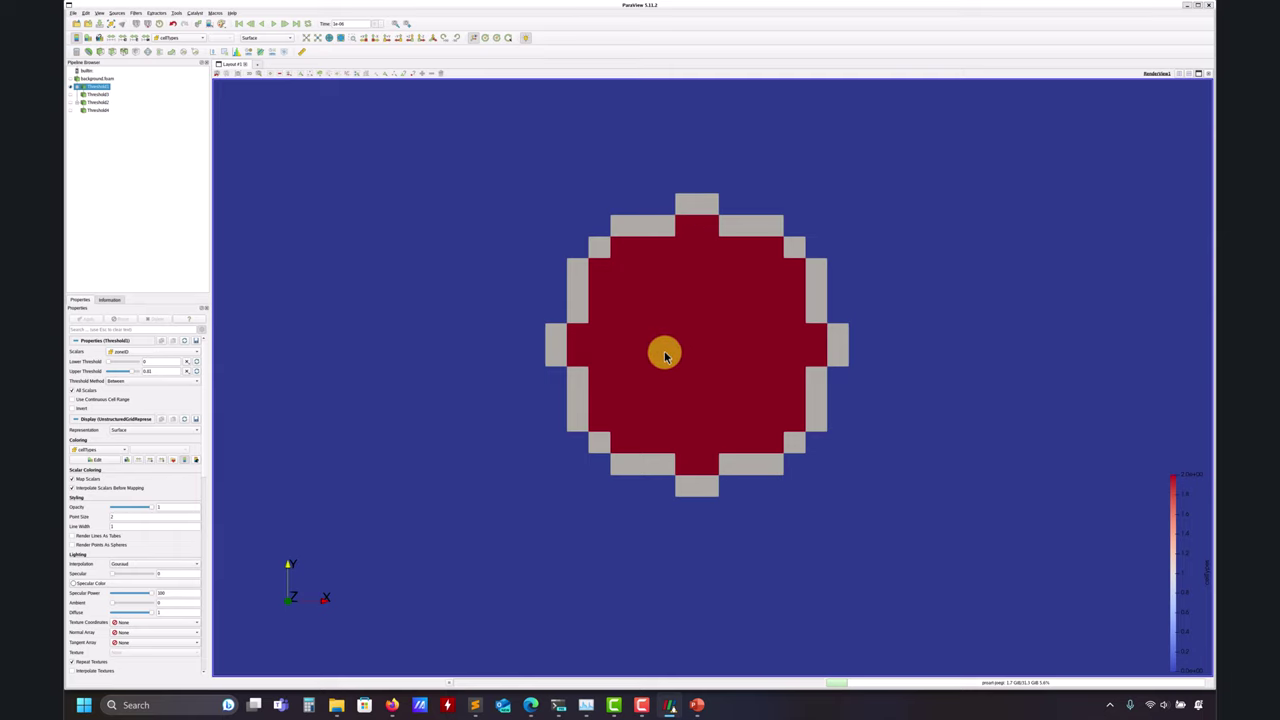
click(76, 103)
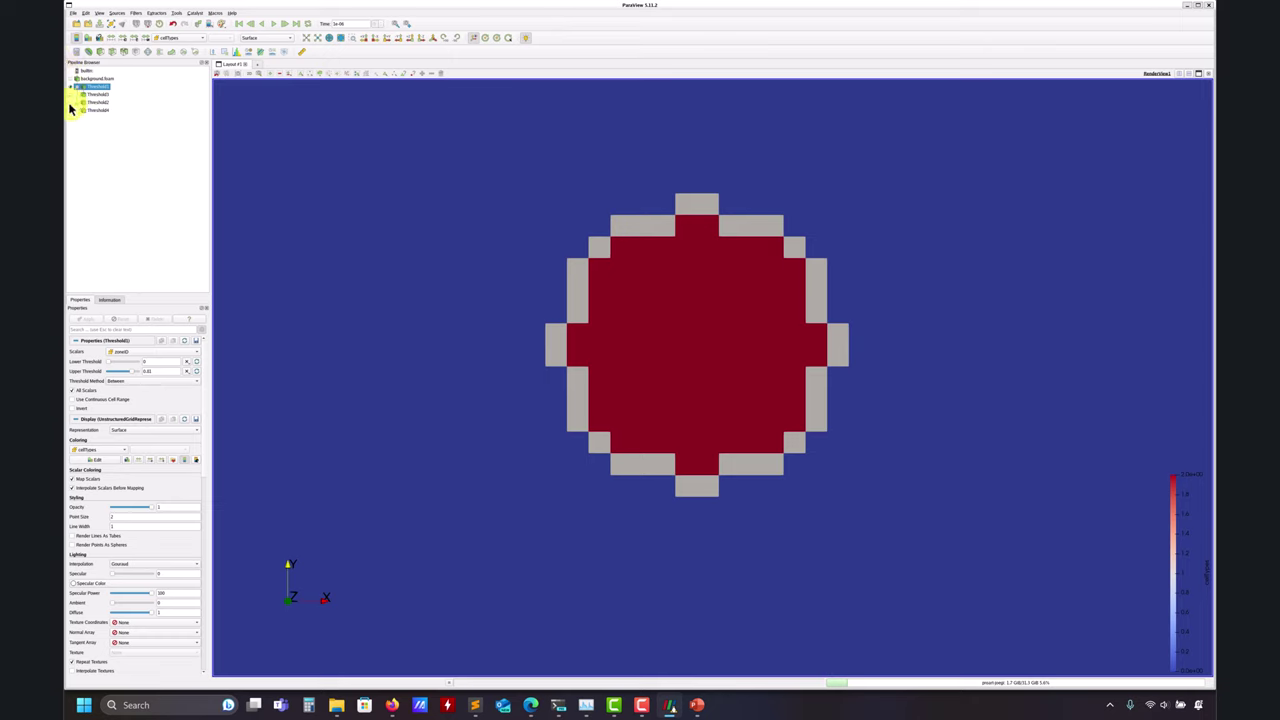
click(75, 104)
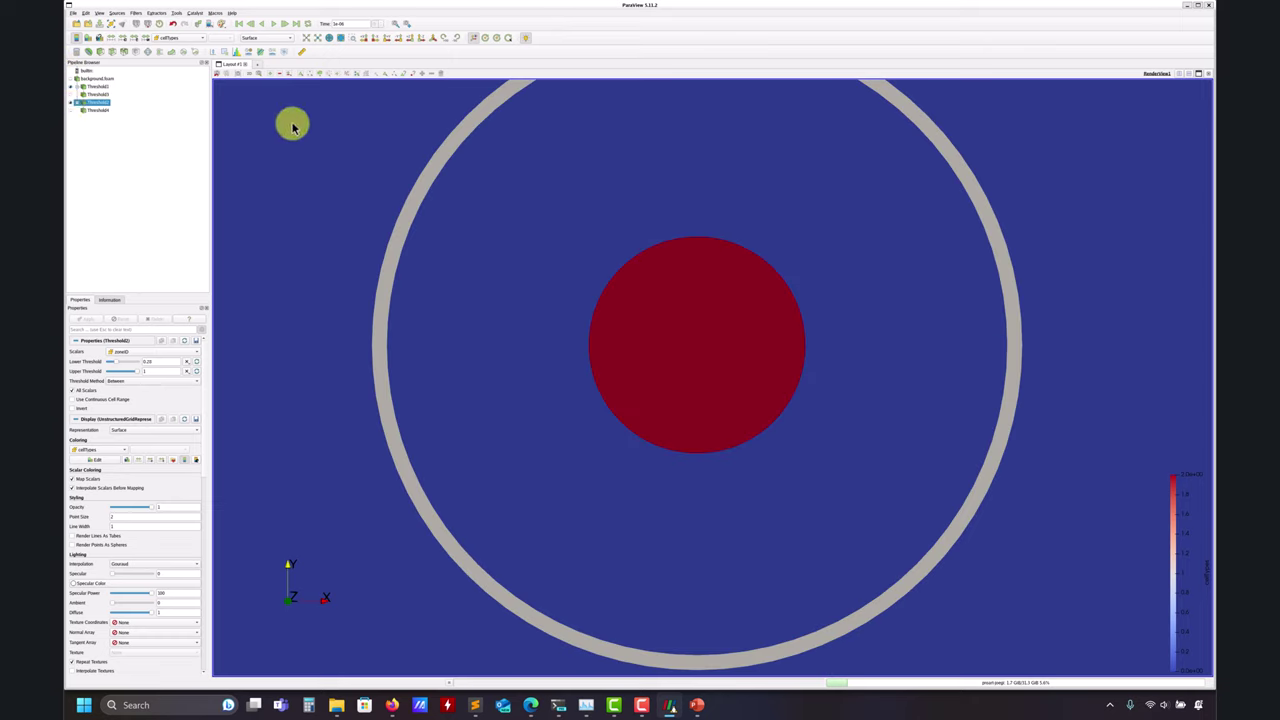
Lower the opacity of Threshold2 to examine the background hole and interpolated cells beneath it, then close ParaView.
click(281, 42)
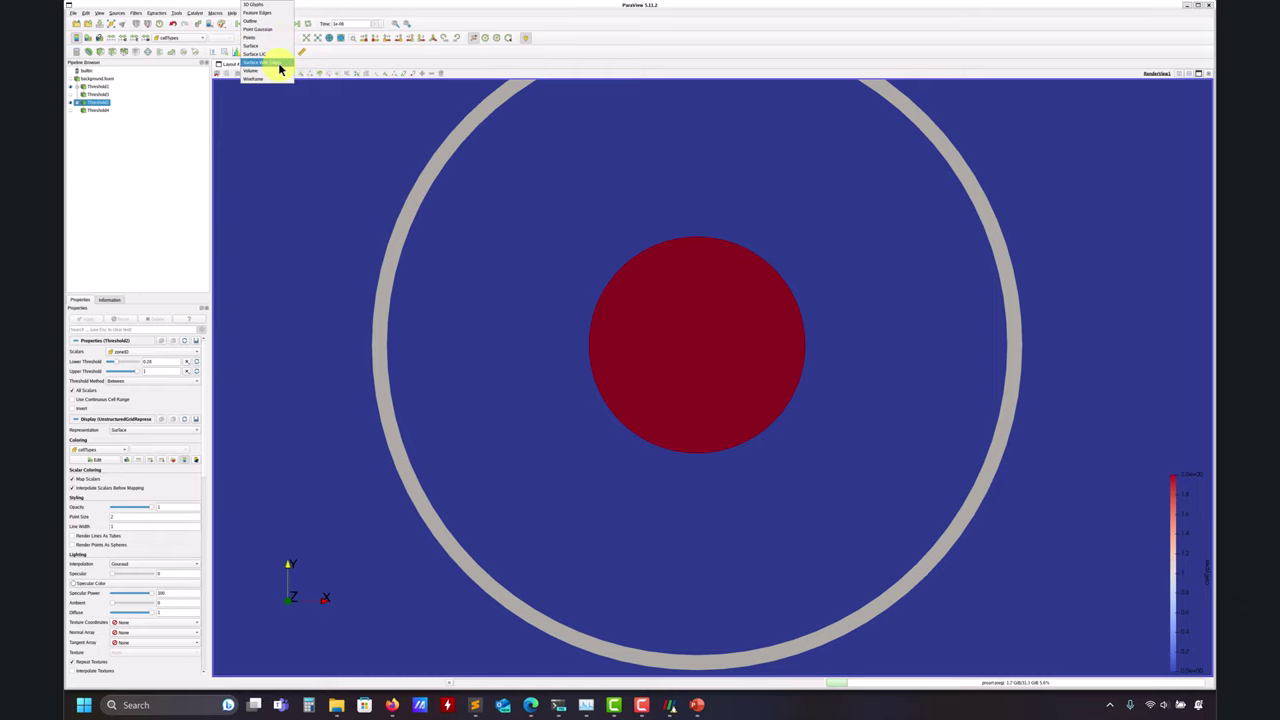
click(148, 512)
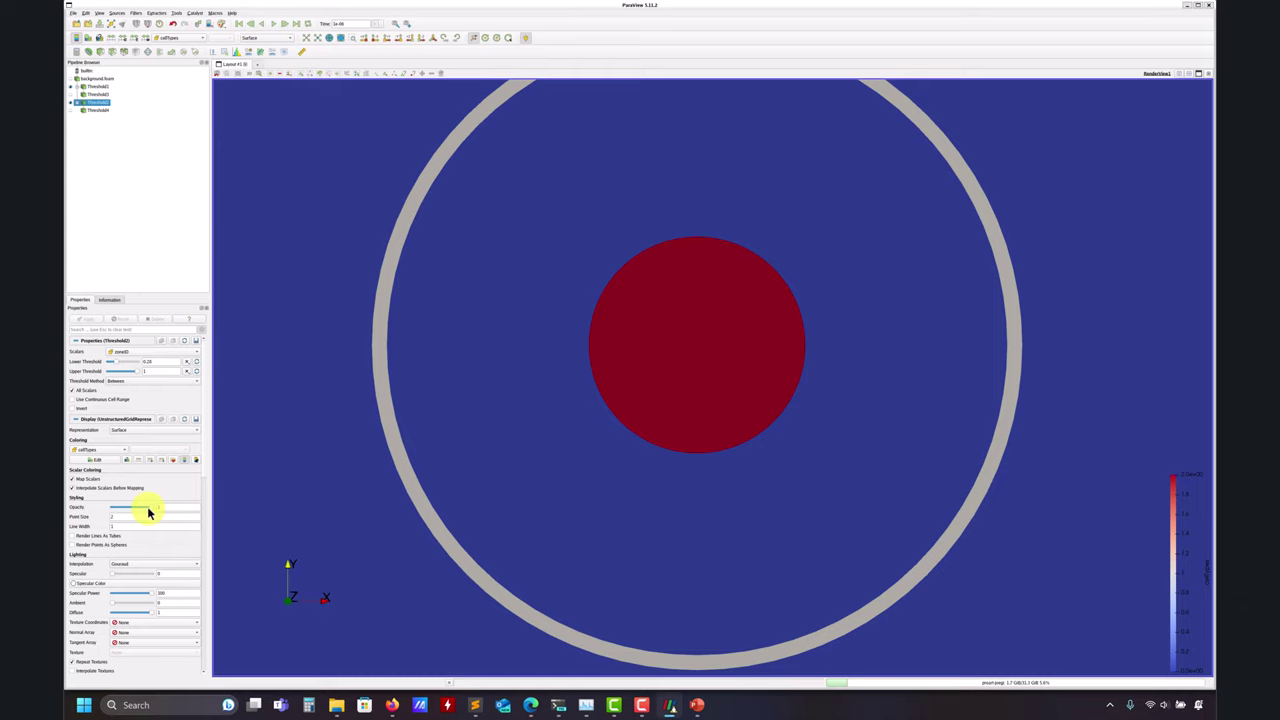
drag(121, 514, 120, 514)
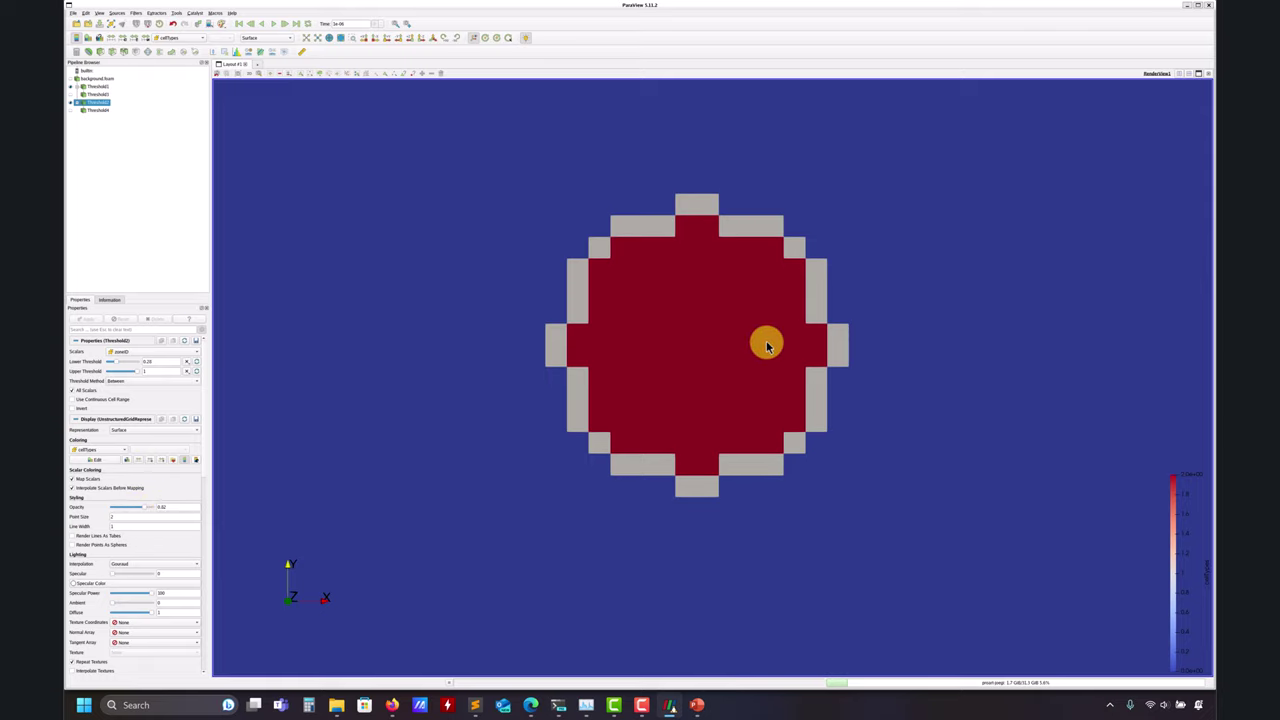
drag(767, 346, 580, 337)
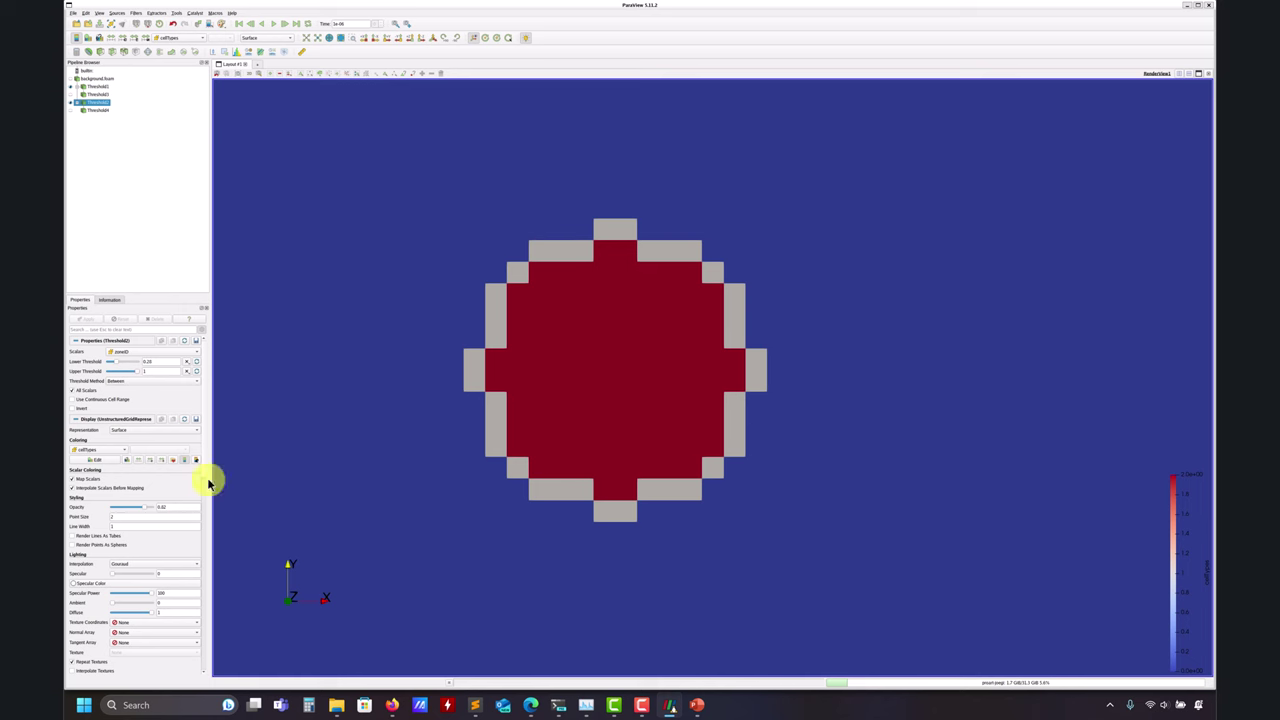
click(1207, 9)
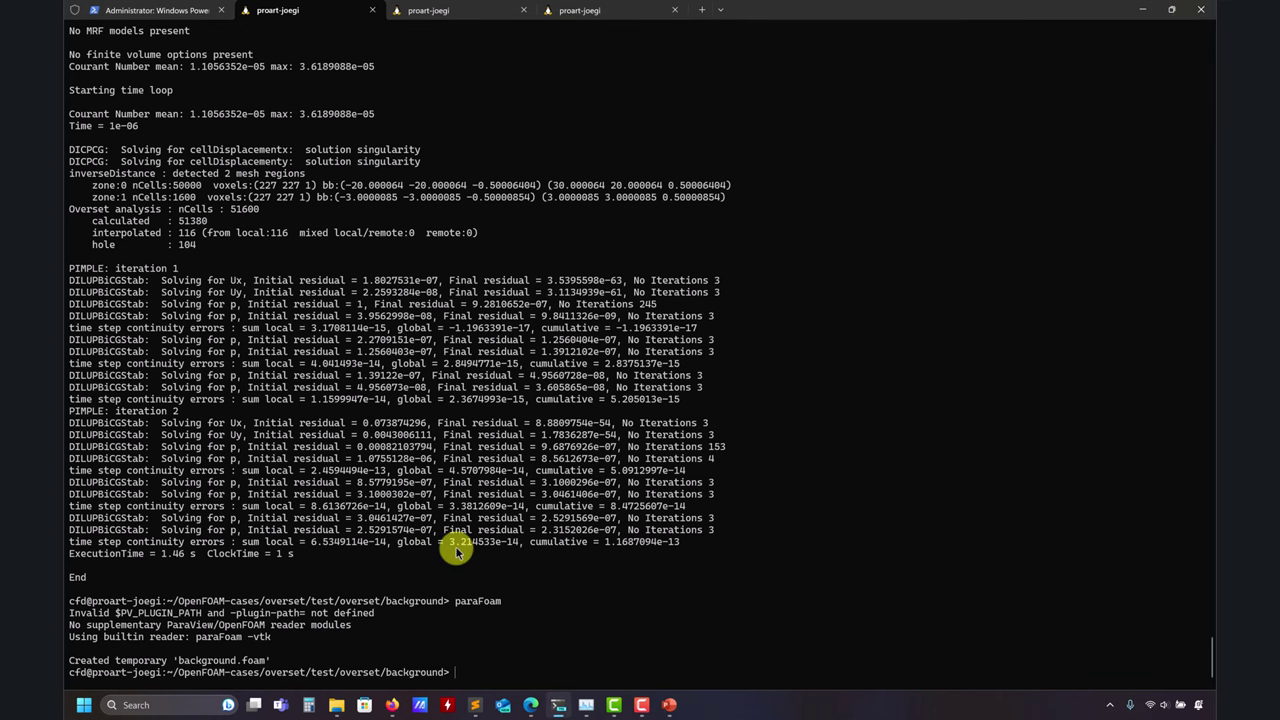
Switch to fvSchemes in Sublime Text and uncomment the holeLayers and useLayer entries.
click(475, 705)
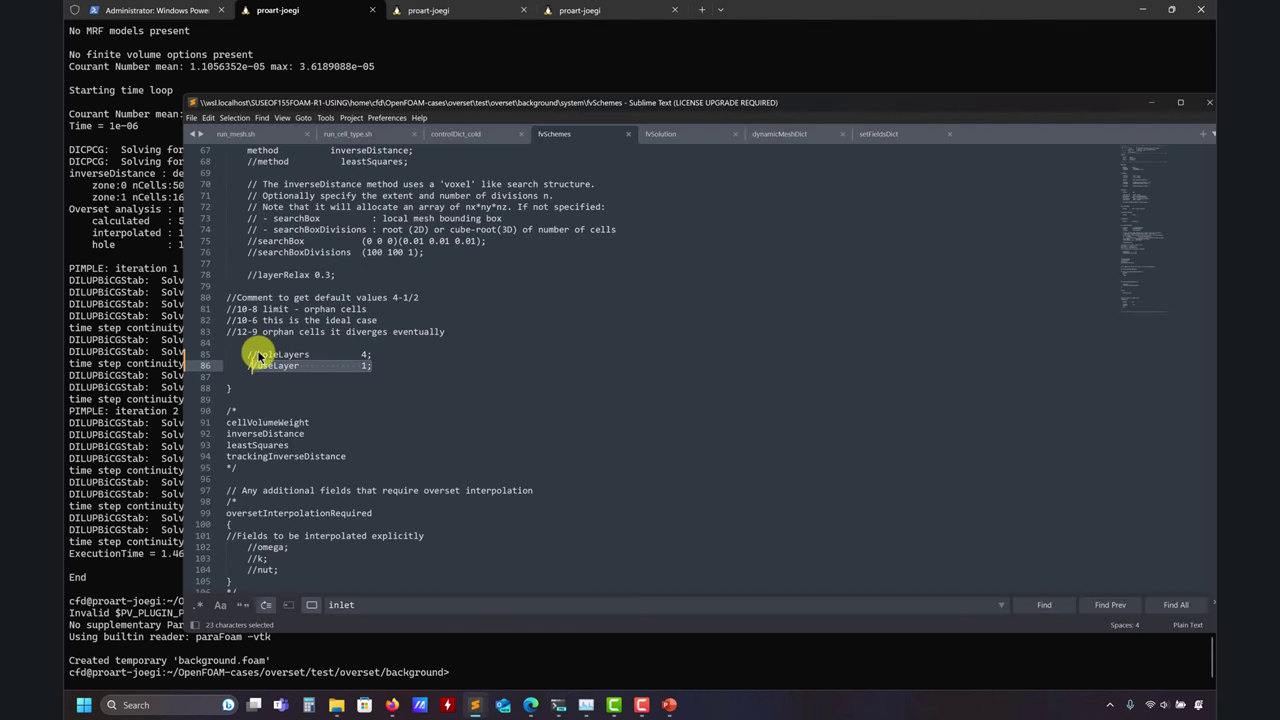
click(257, 356)
key(BackSpace)
click(255, 364)
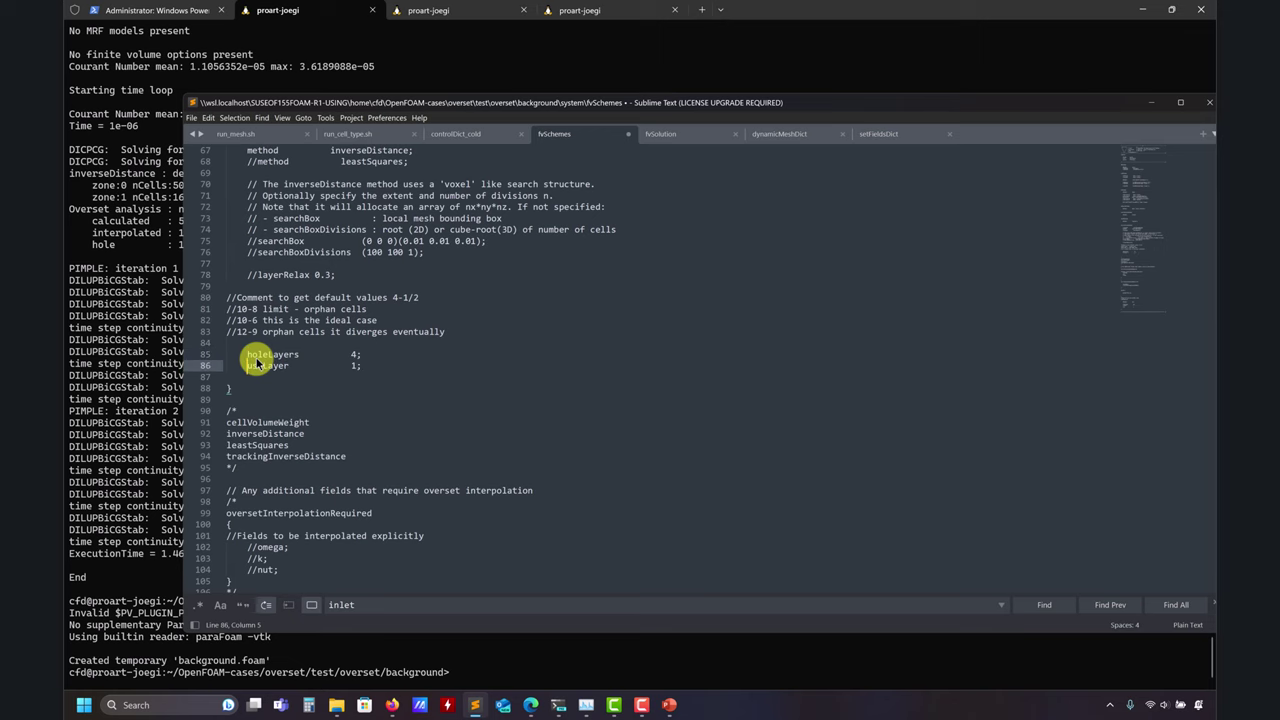
click(590, 10)
click(320, 10)
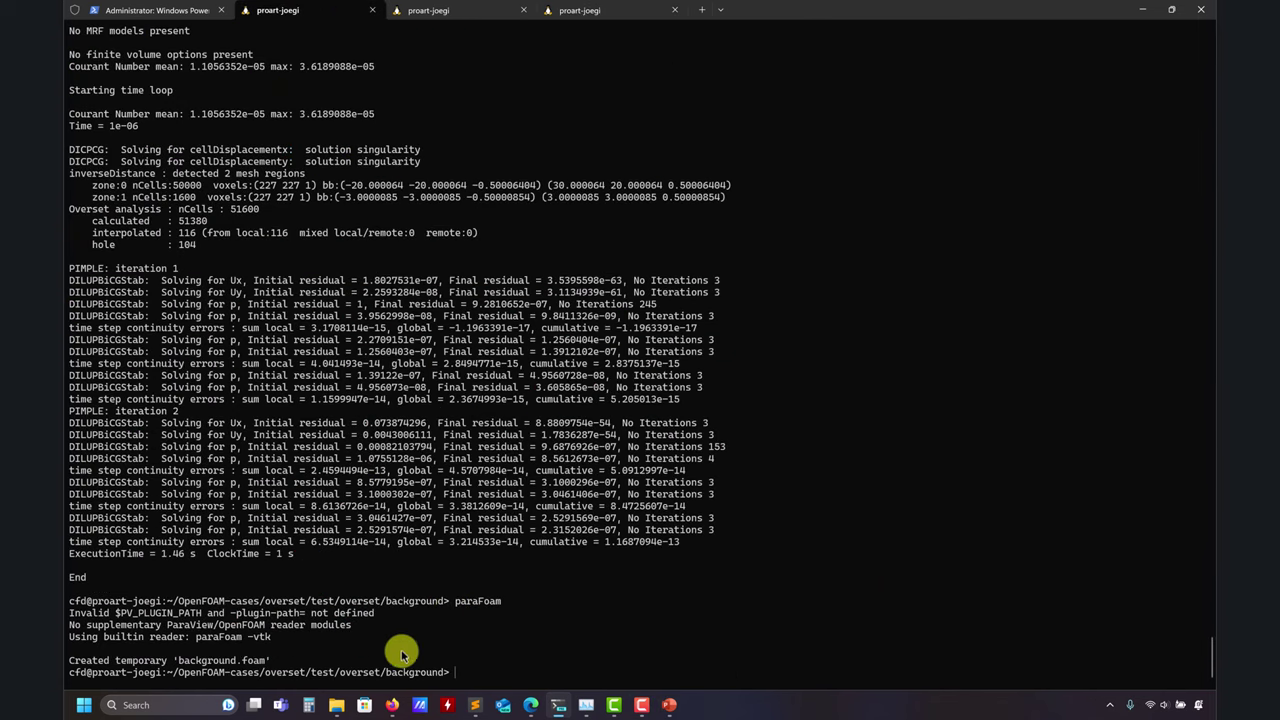
Set holeLayers to 8 and useLayer to 4 in fvSchemes and save the file.
click(475, 705)
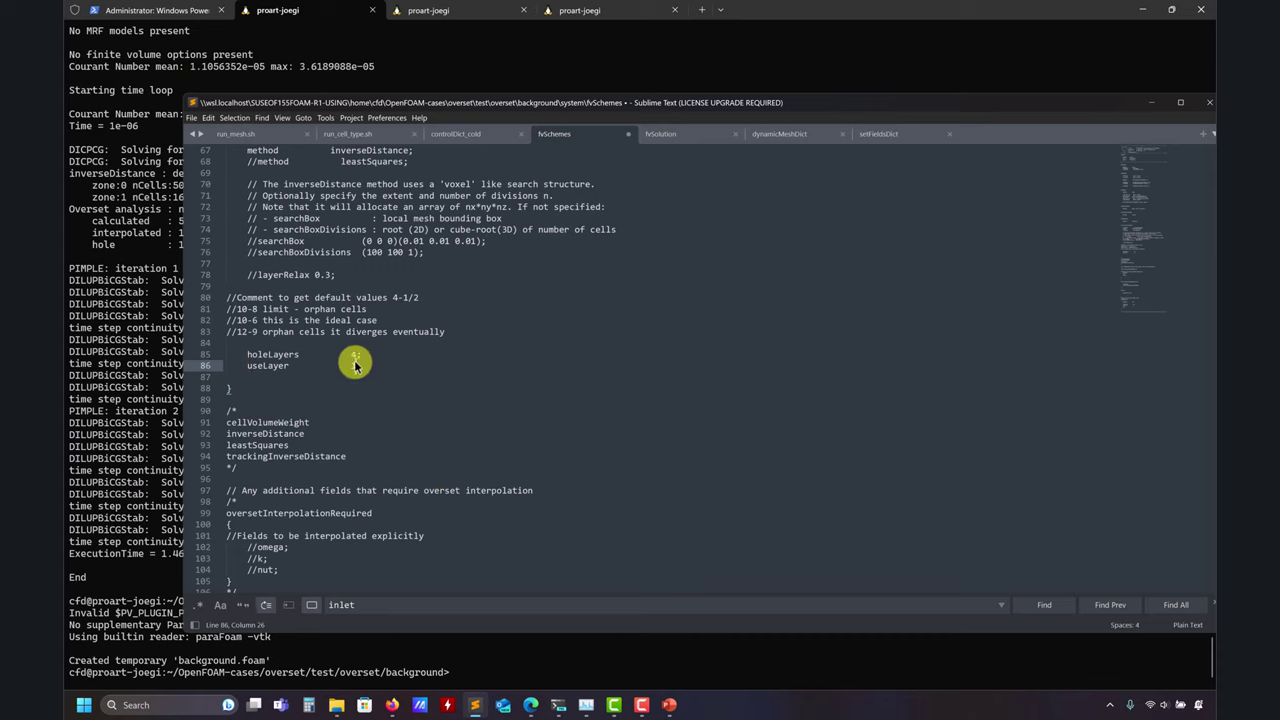
drag(246, 354, 353, 358)
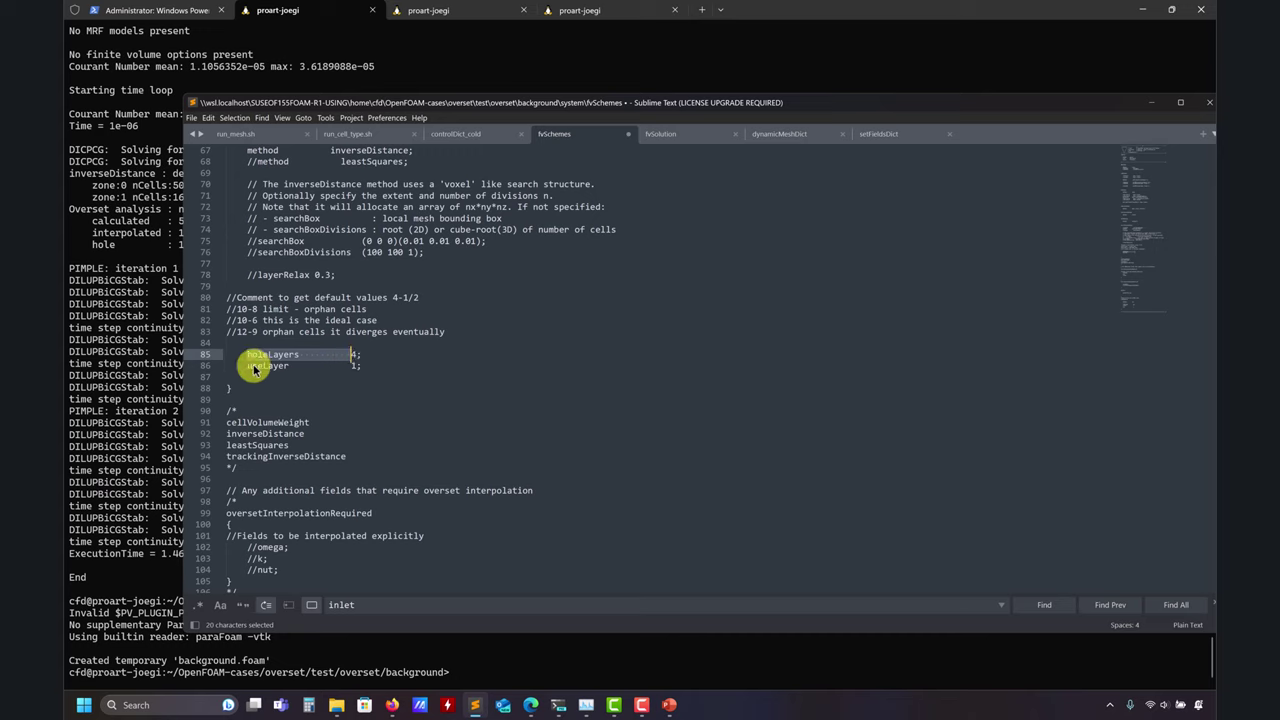
drag(257, 363, 346, 360)
click(355, 368)
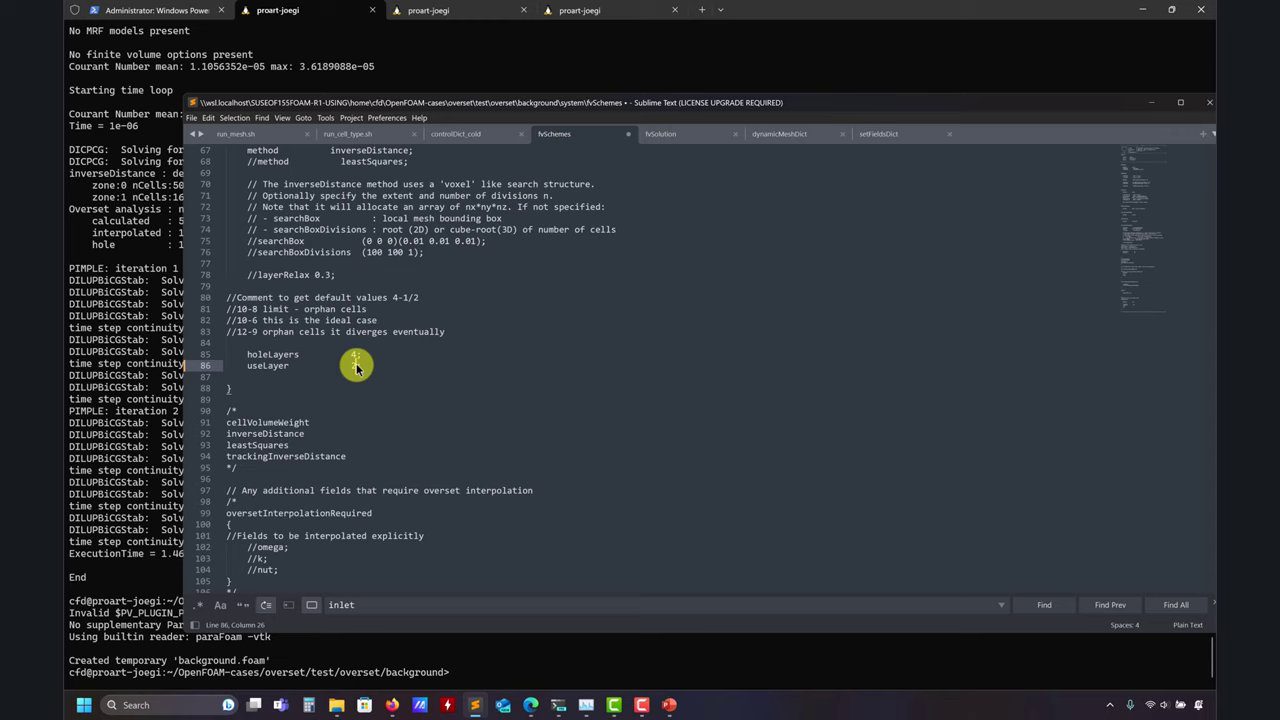
key(Up)
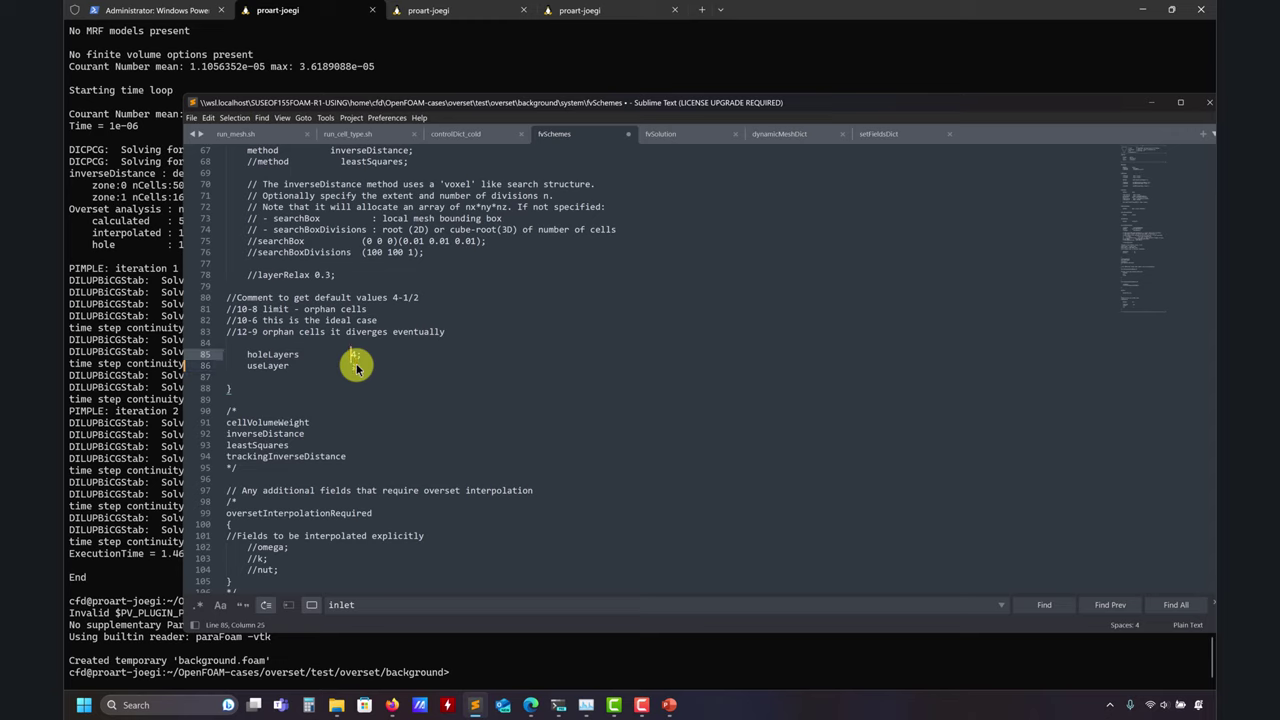
key(Down)
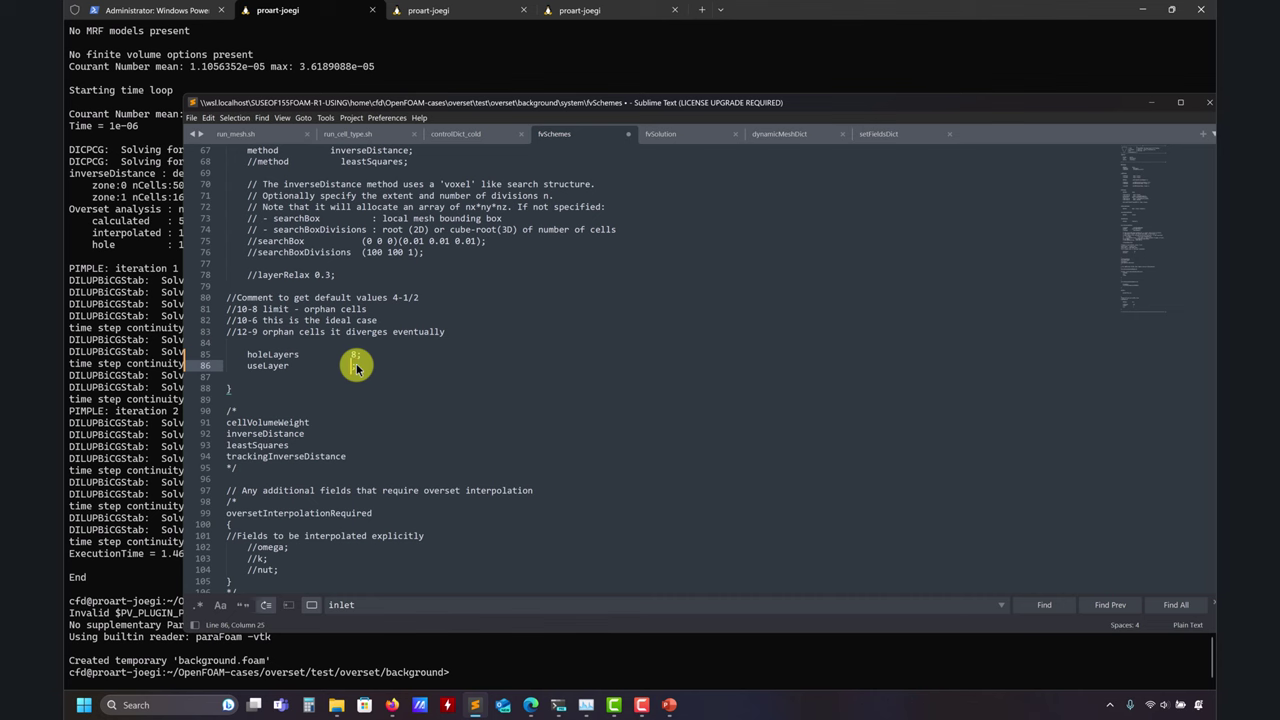
Switch to the terminal and rerun run_cell_type.sh with sh in the background case folder.
click(100, 376)
key(Up)
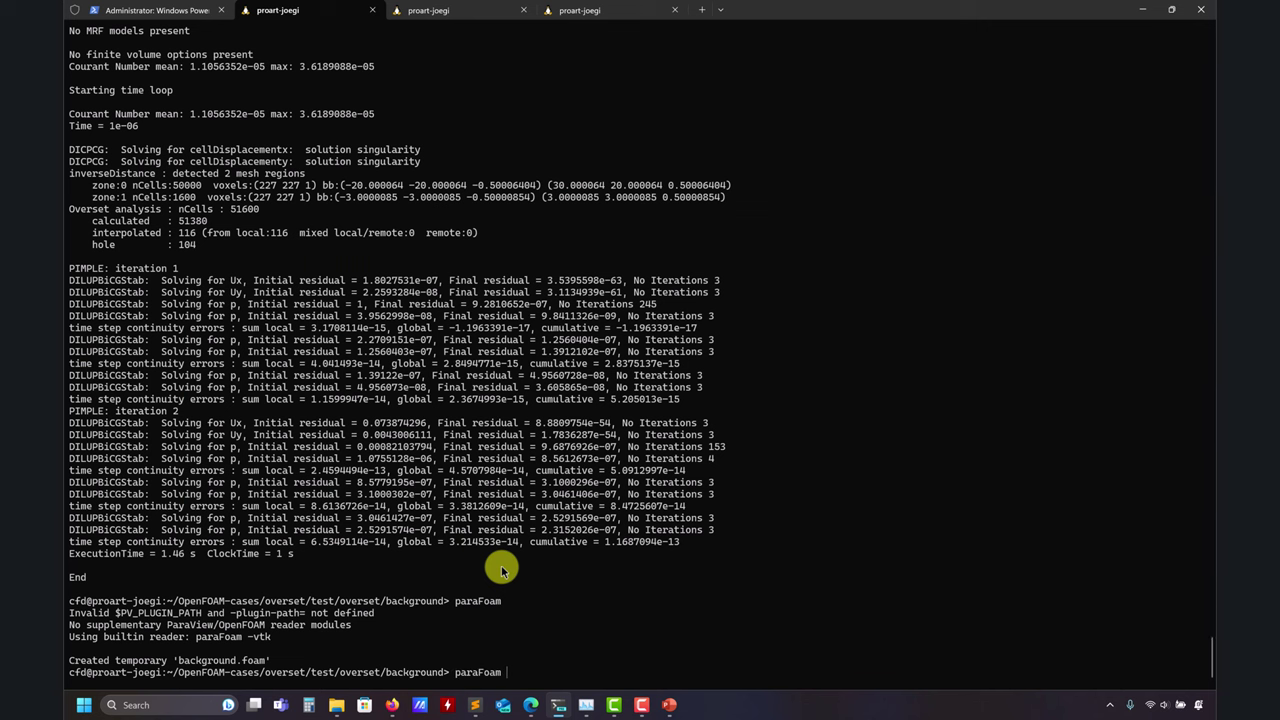
key(Return)
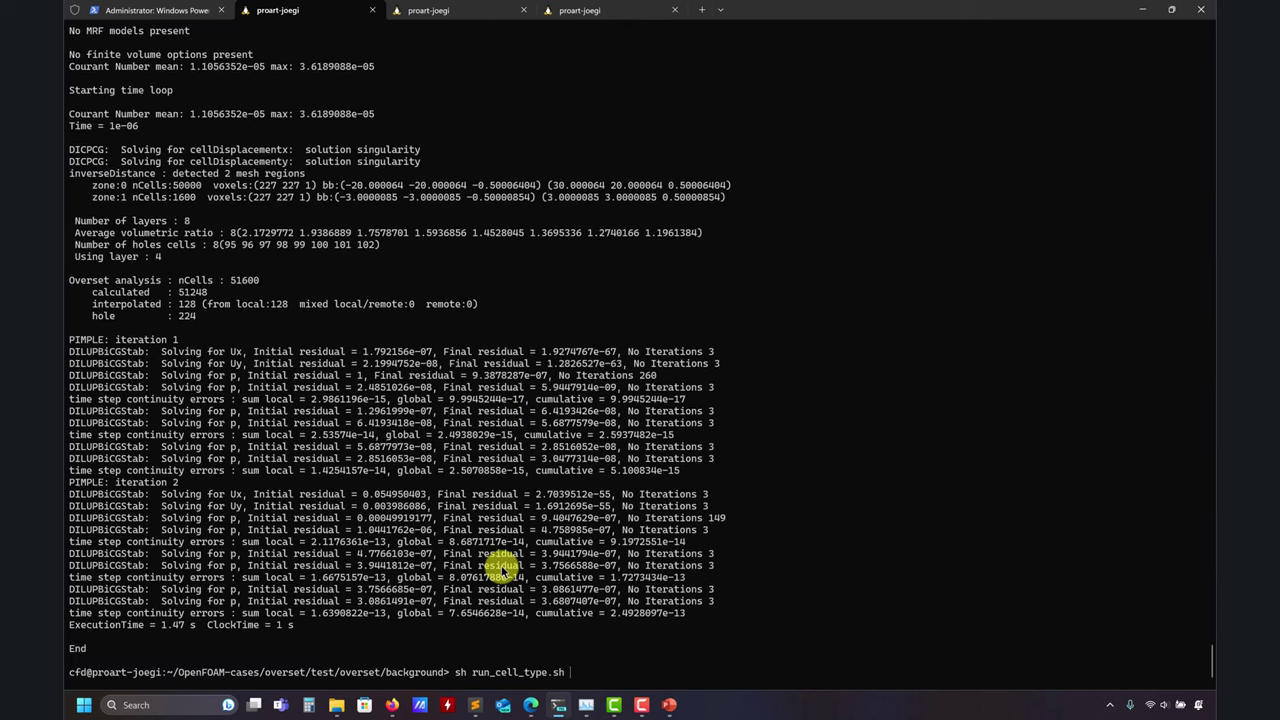
key(Return)
key(Up)
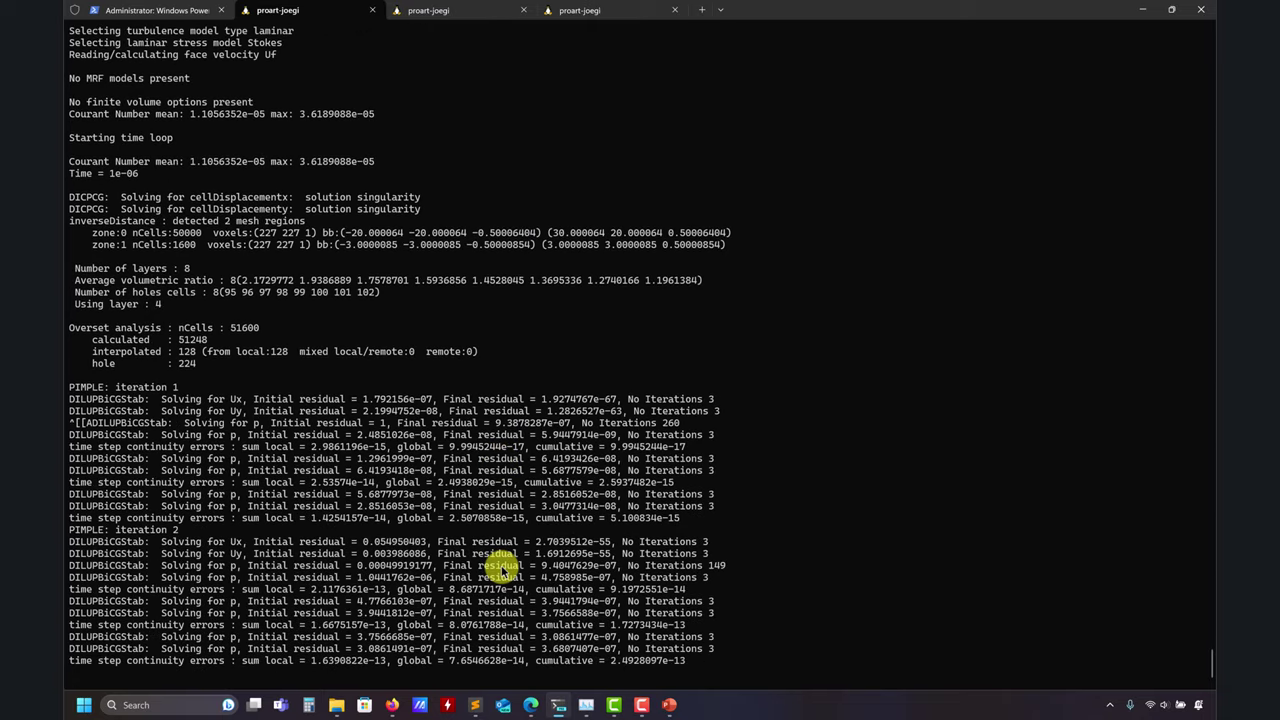
Launch paraFoam from the background case folder and delete the default background.foam source from the pipeline.
key(Up)
key(Up)
key(Return)
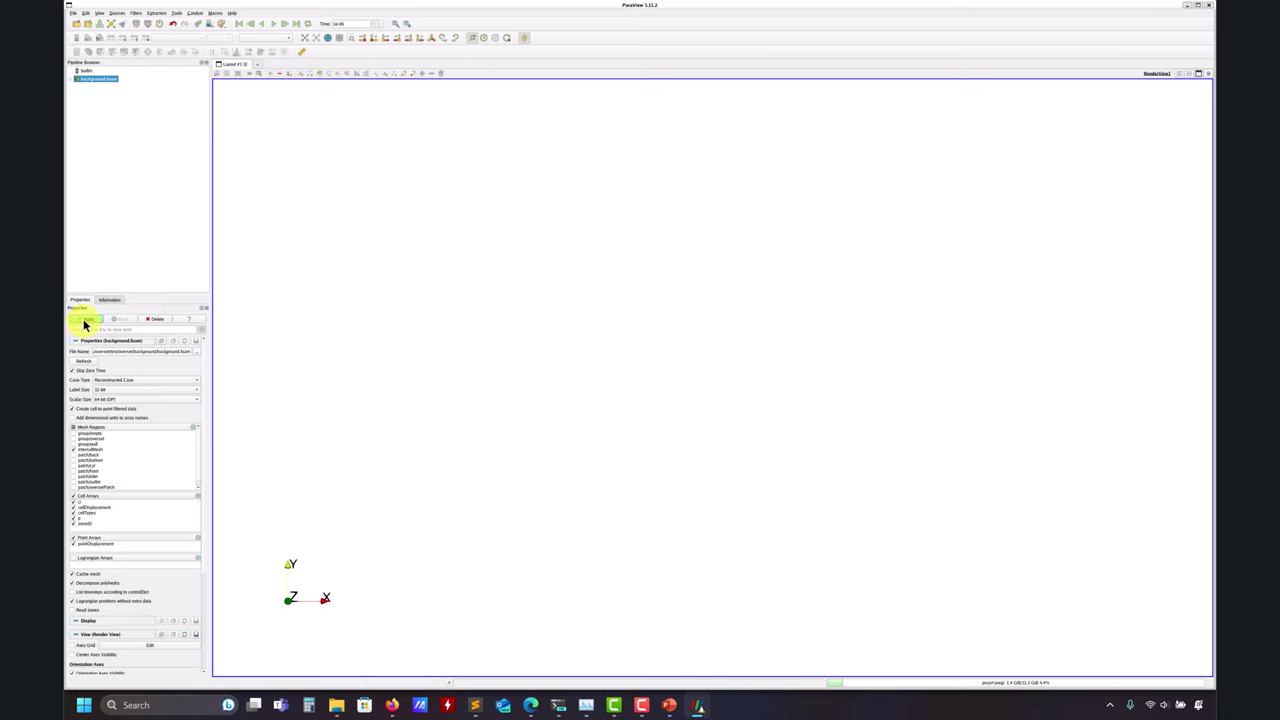
click(145, 320)
Load the cellType.pvsm state file from the case's paraview folder, keeping the file names from the state.
click(76, 12)
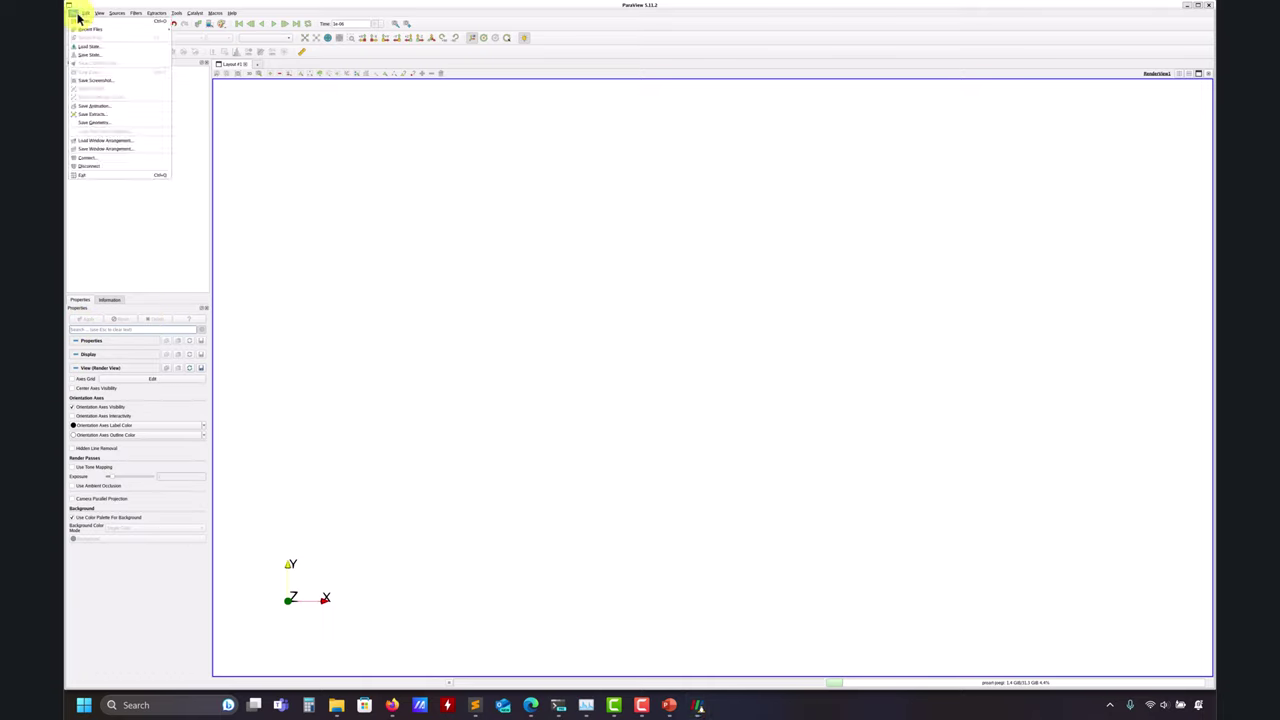
click(90, 46)
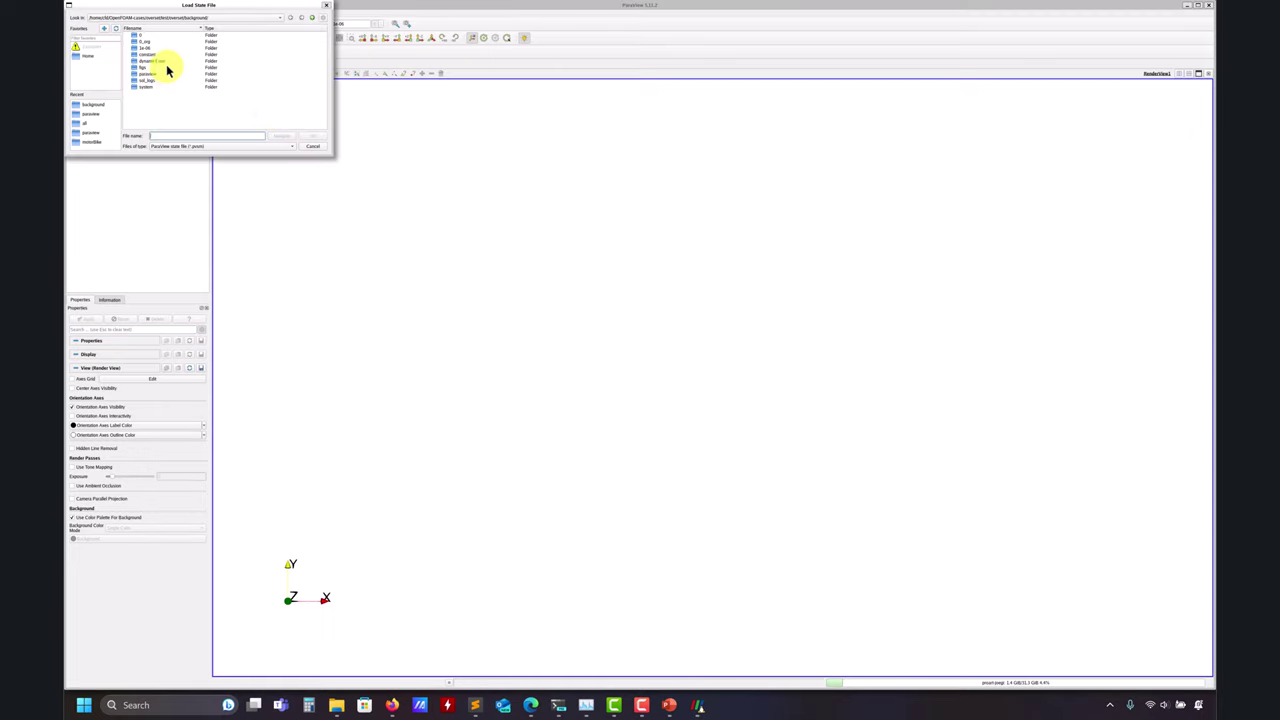
double_click(150, 74)
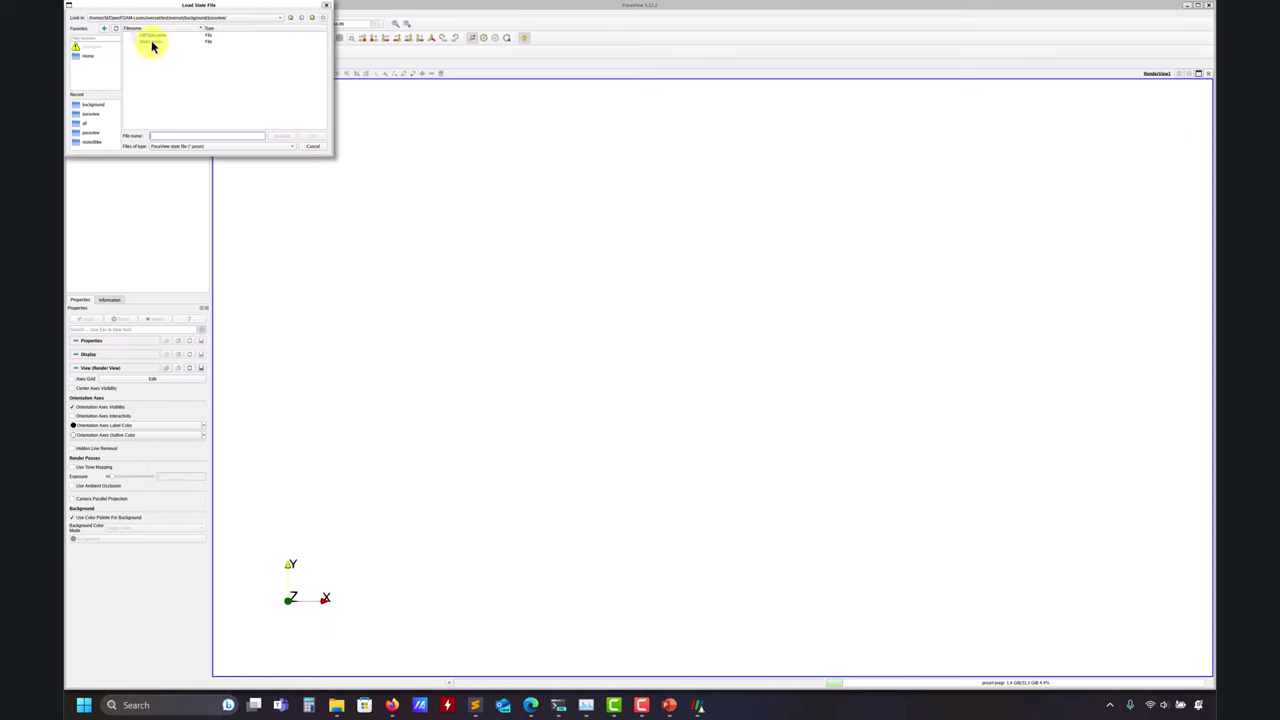
double_click(155, 40)
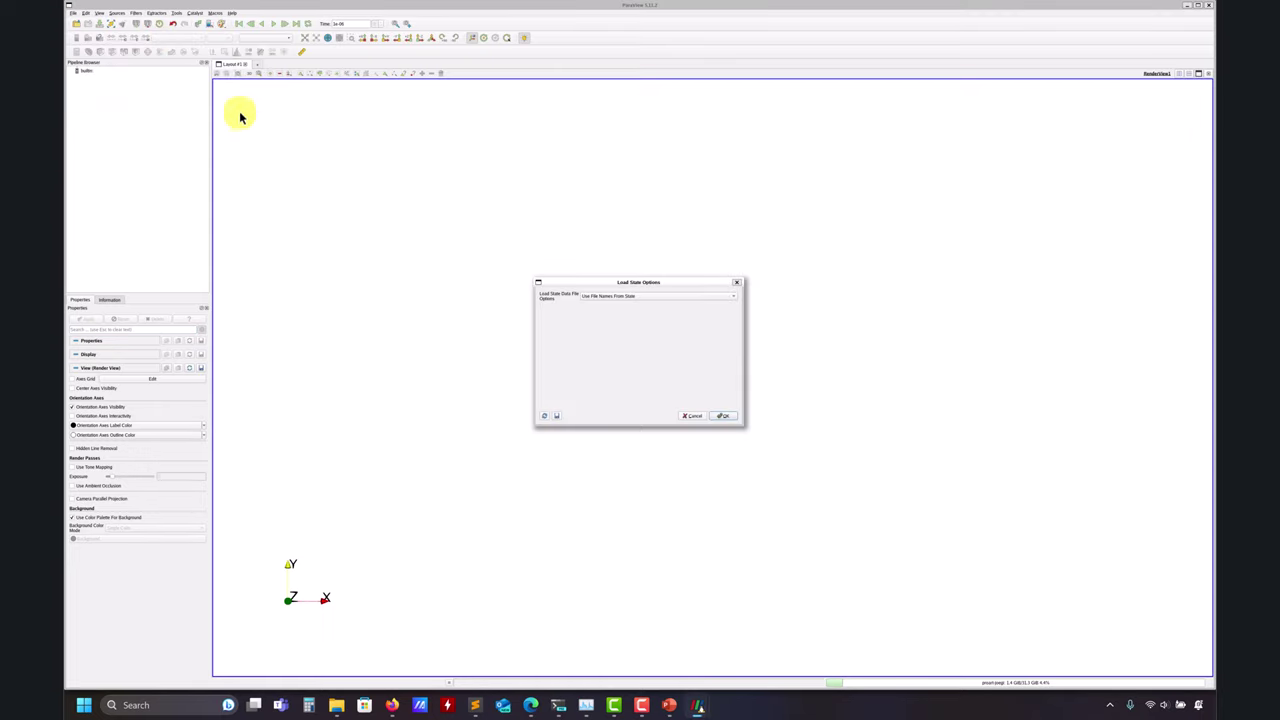
click(731, 421)
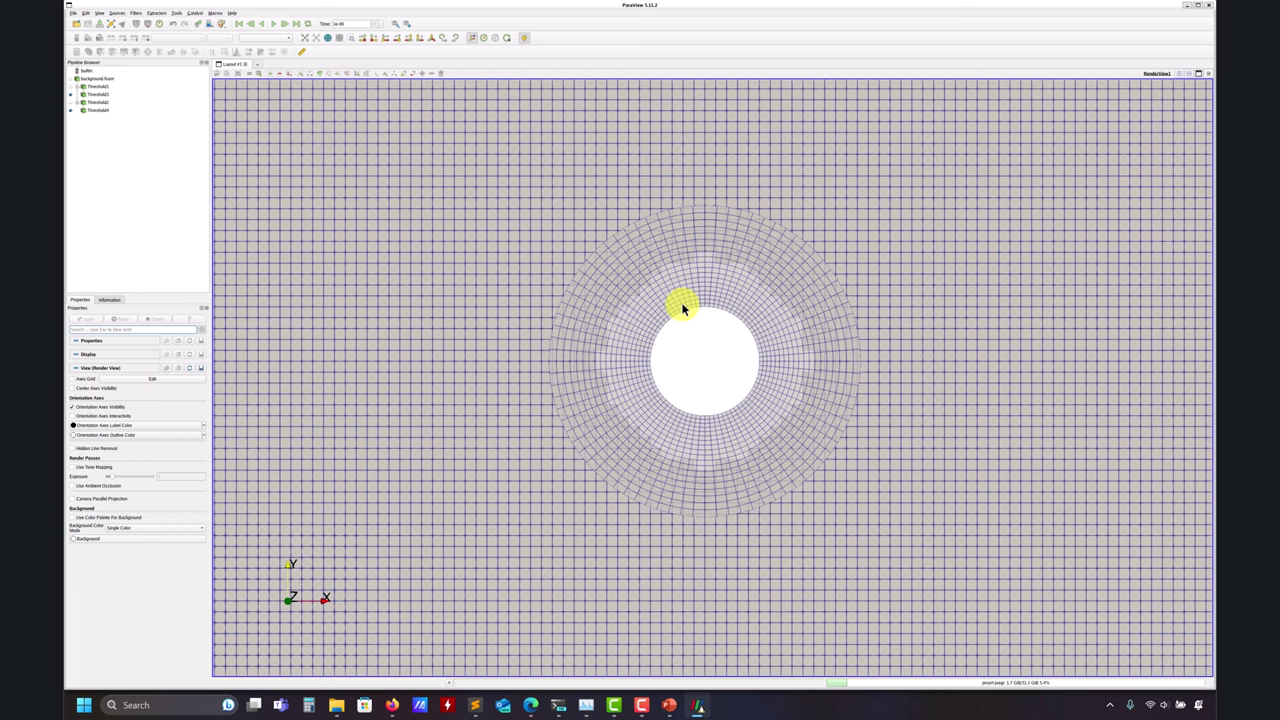
Switch to PowerPoint to examine overset mesh panels 3 and 4 in full, then return to the ParaView mesh.
click(668, 705)
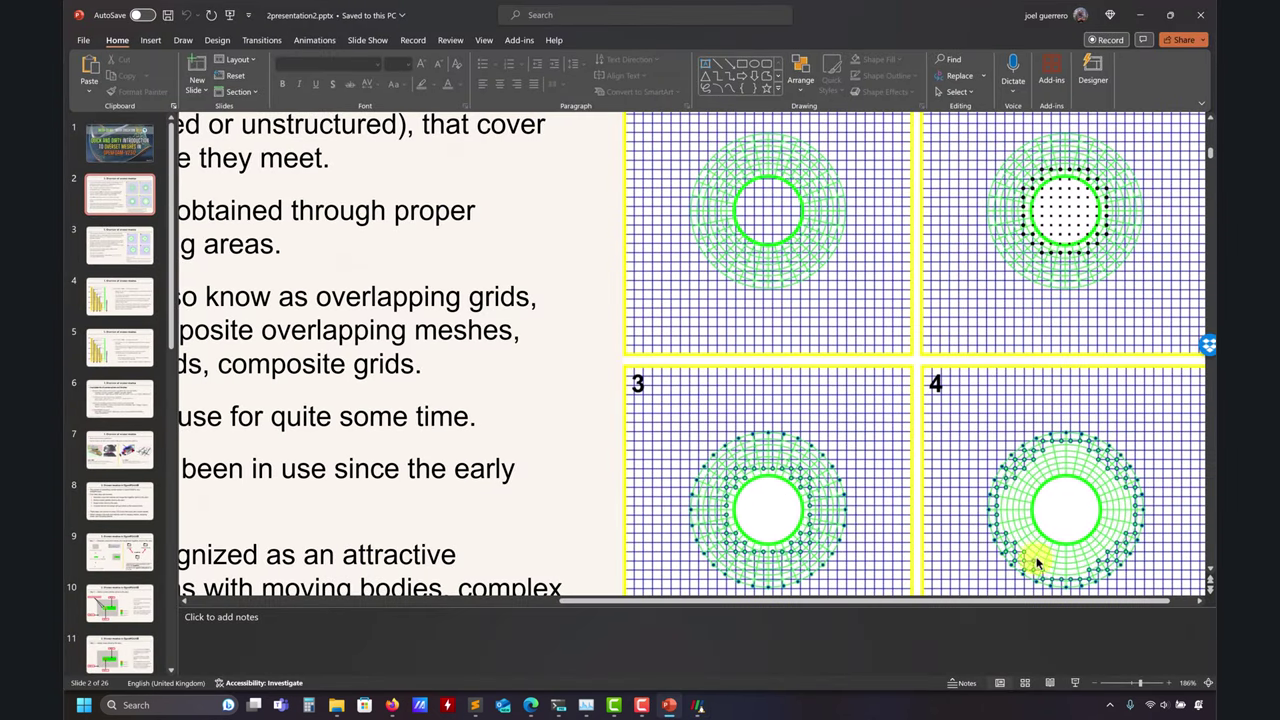
scroll(1045, 565, down, 2)
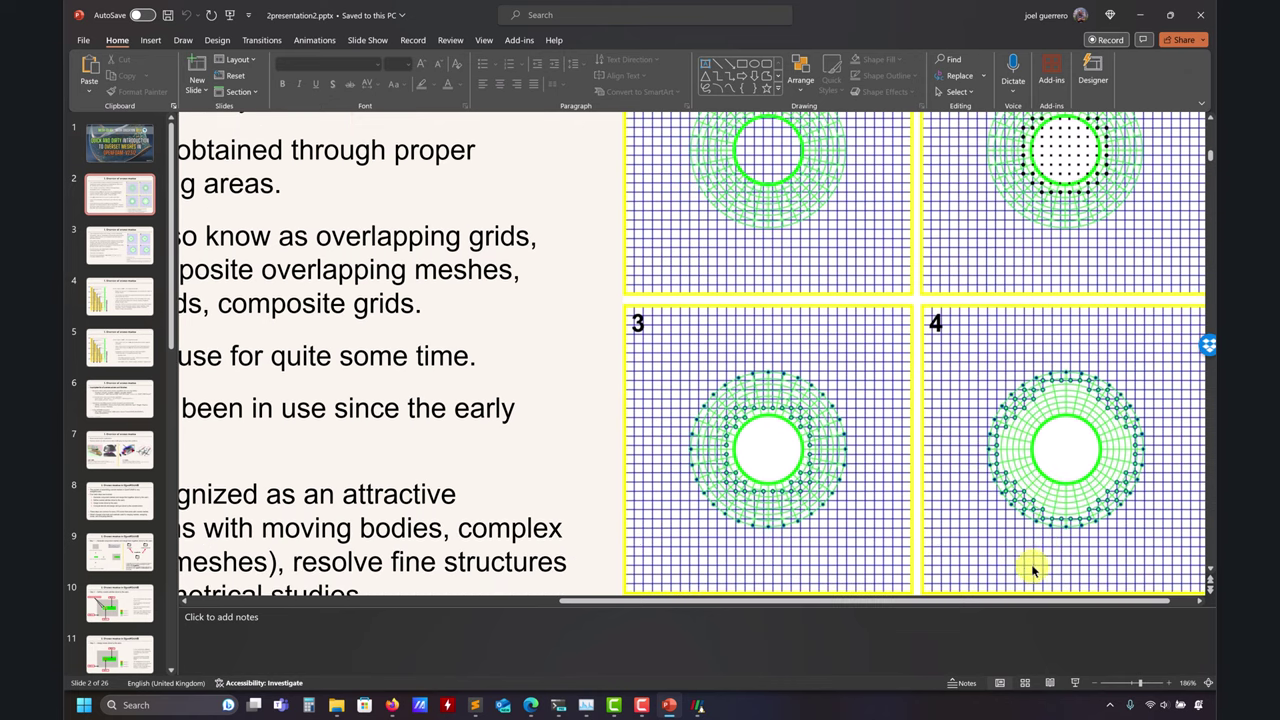
drag(1066, 600, 1163, 608)
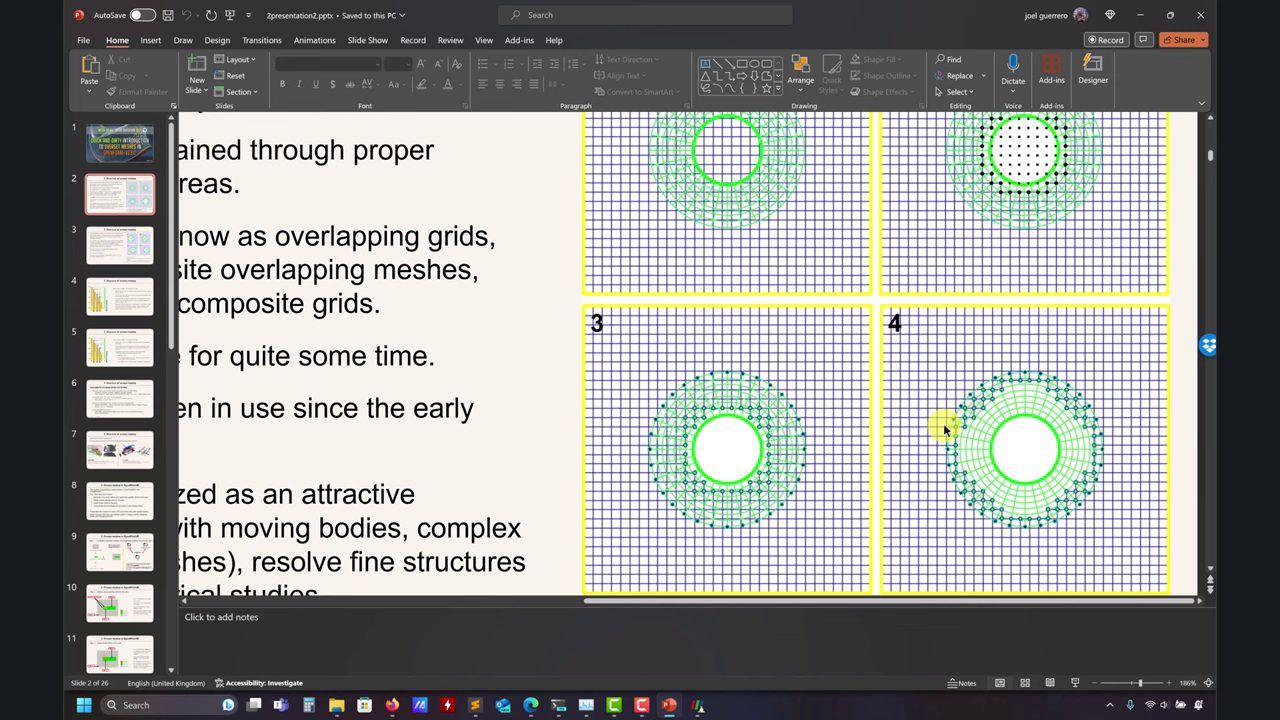
click(1140, 14)
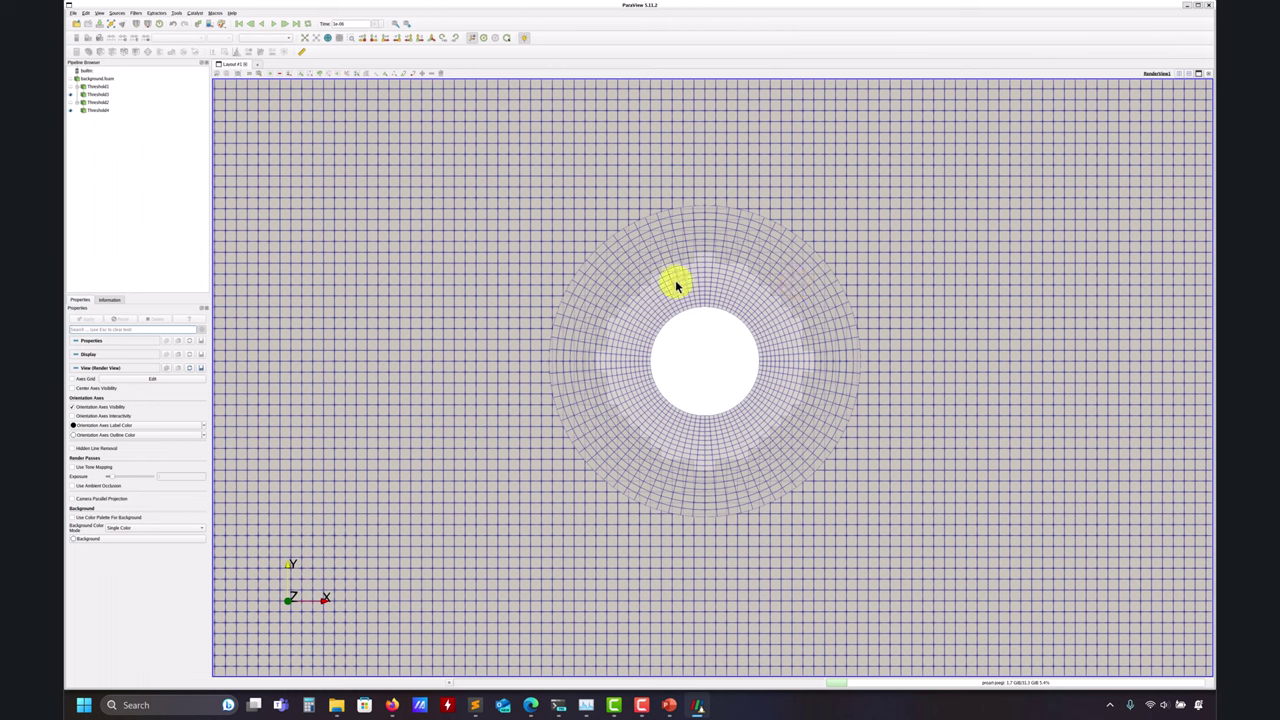
Review the holeLayers and useLayer entries in fvSchemes, then return to the mesh view in ParaView.
click(474, 706)
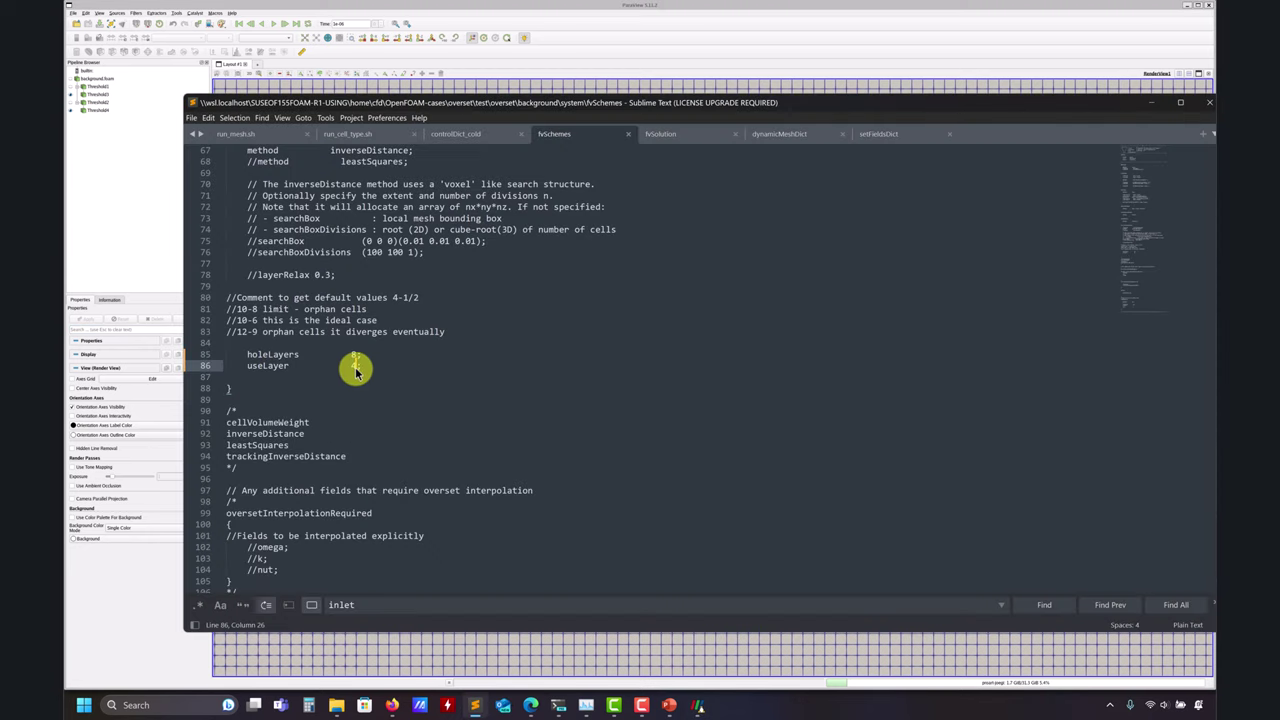
drag(355, 368, 351, 367)
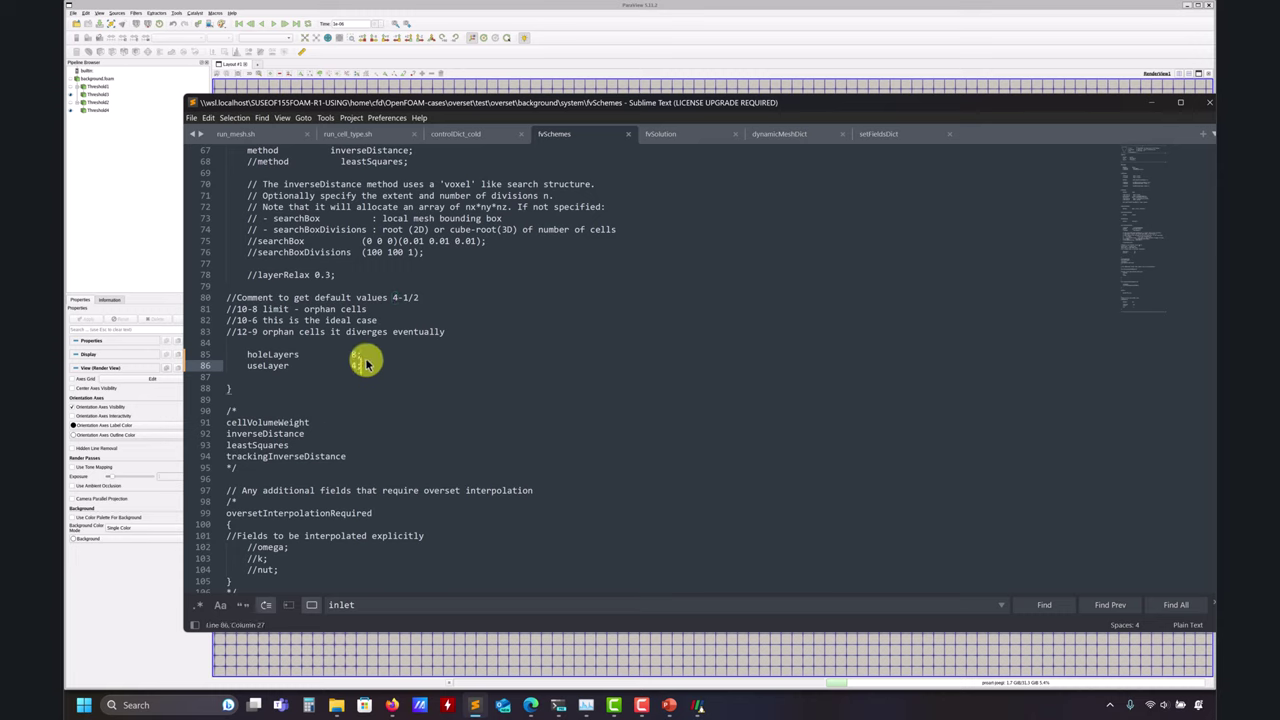
drag(245, 366, 350, 358)
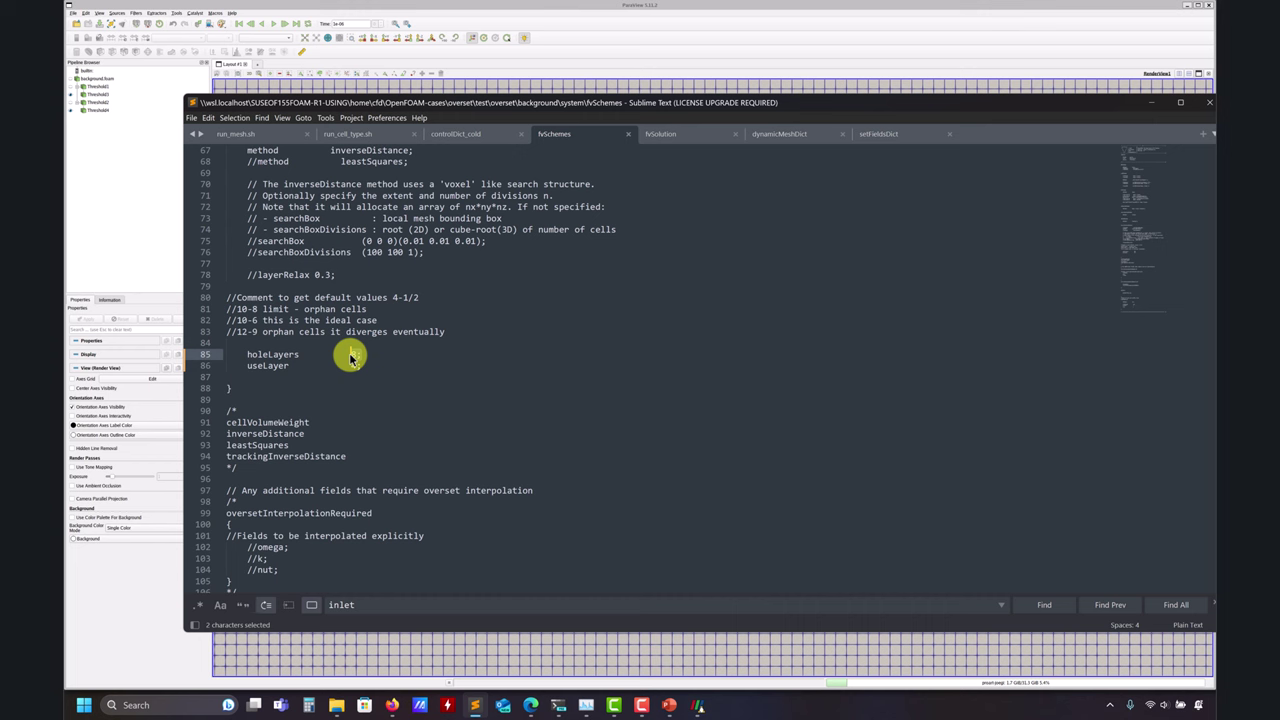
click(756, 5)
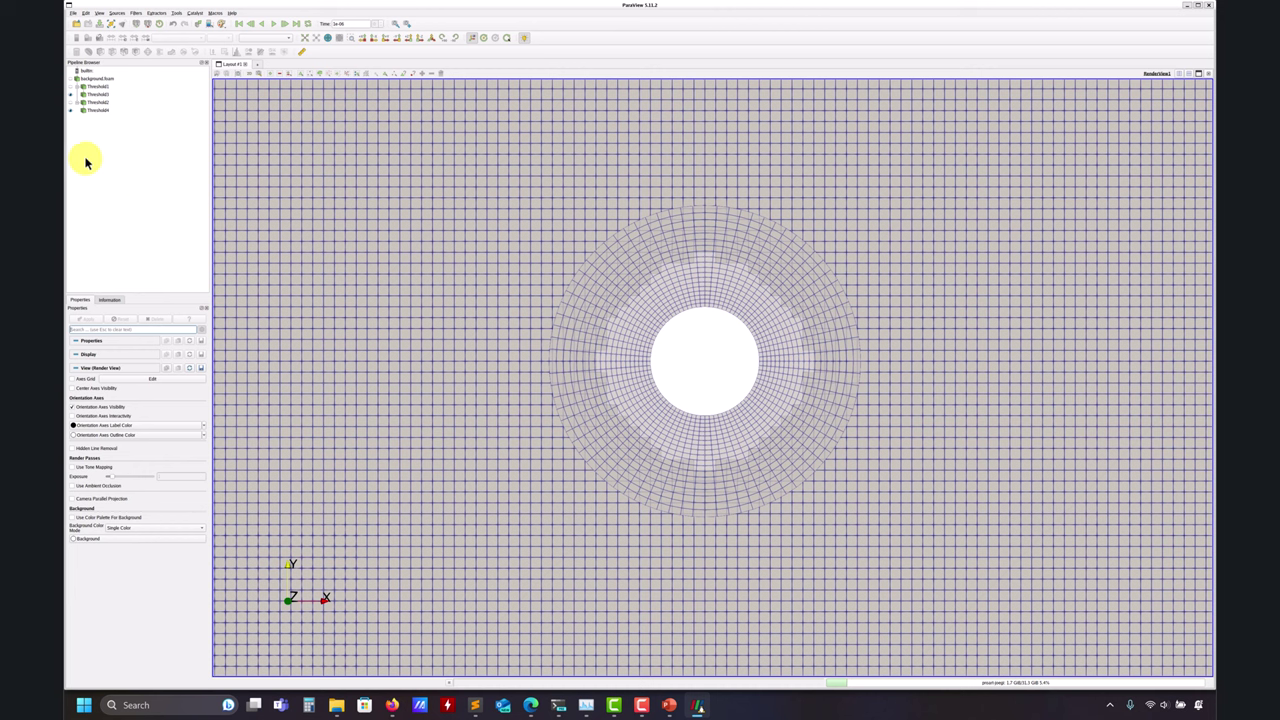
Show Threshold1 in place of Threshold3 and set its representation to Surface With Edges.
click(71, 89)
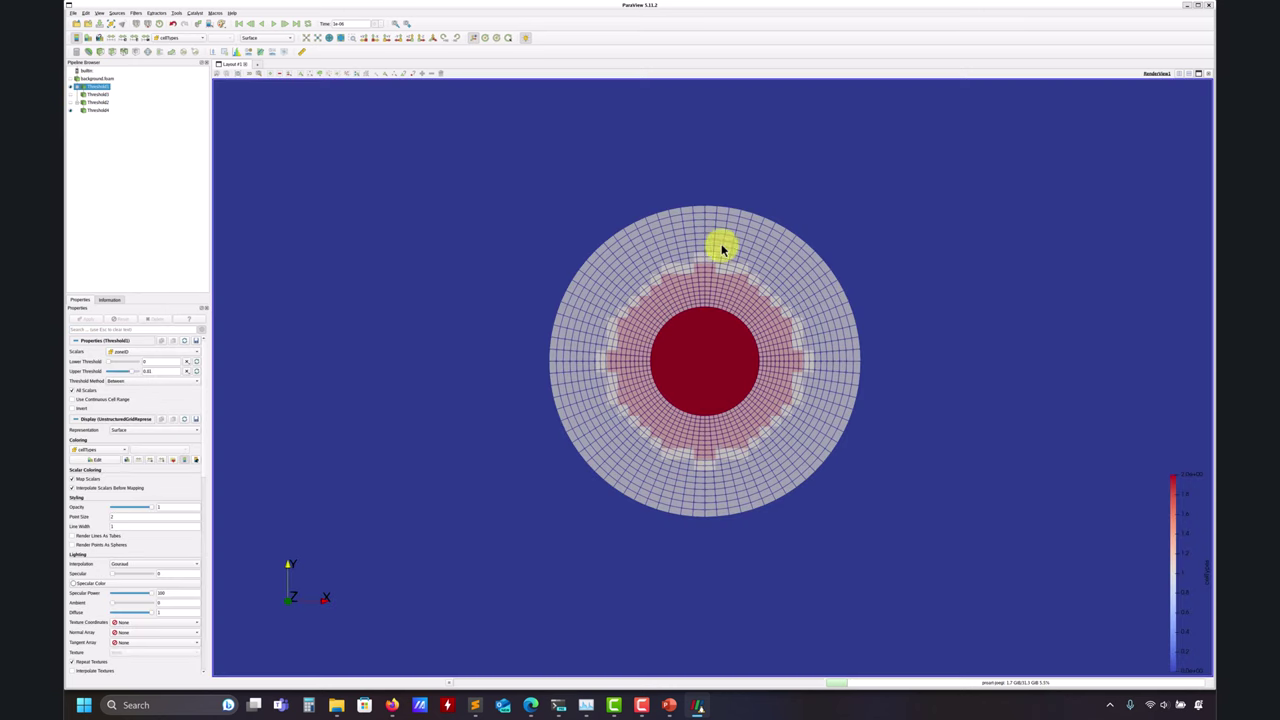
scroll(691, 371, up, 5)
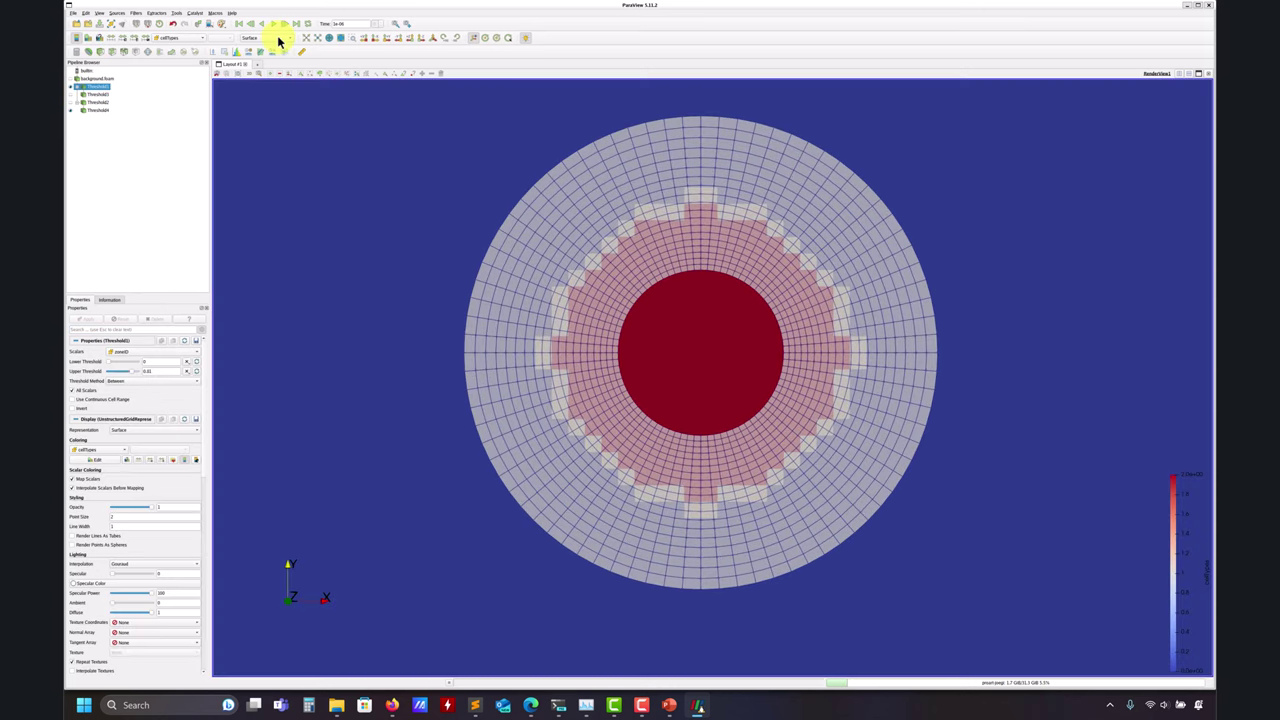
click(279, 40)
click(280, 57)
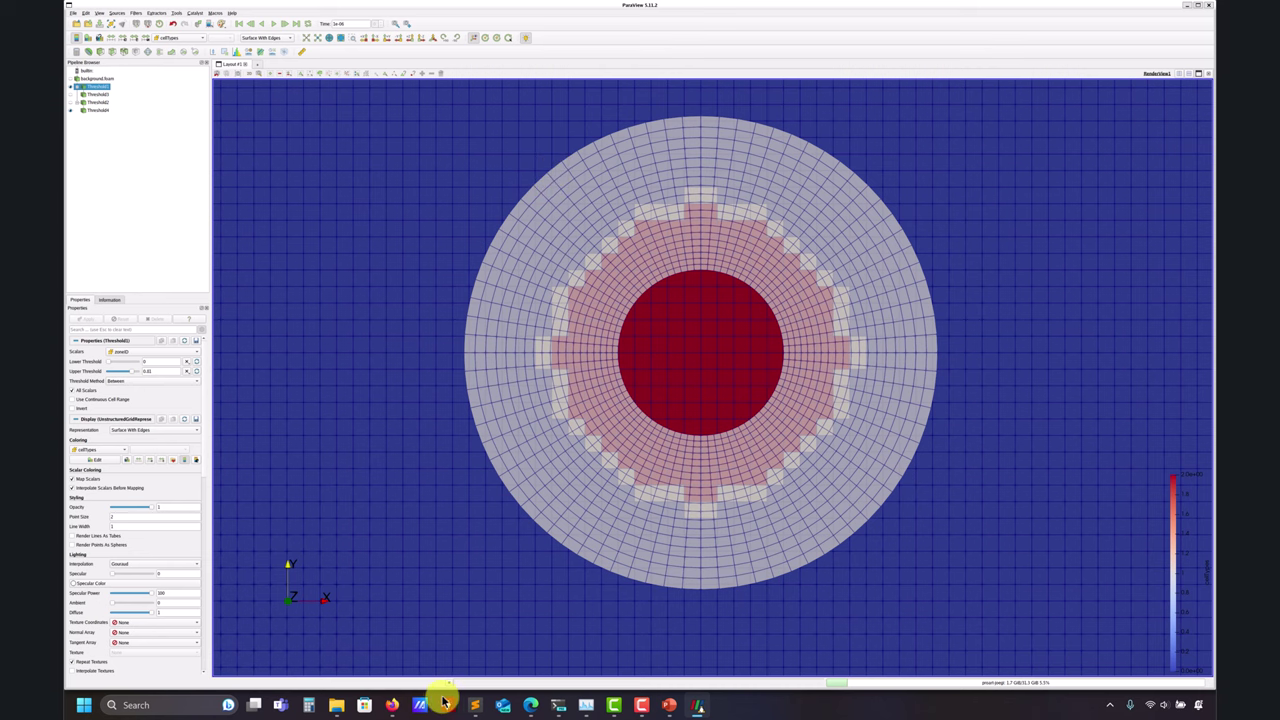
Compare the holeLayers and useLayer lines in fvSchemes with the cell-type layers around the cylinder in the ParaView mesh.
click(474, 705)
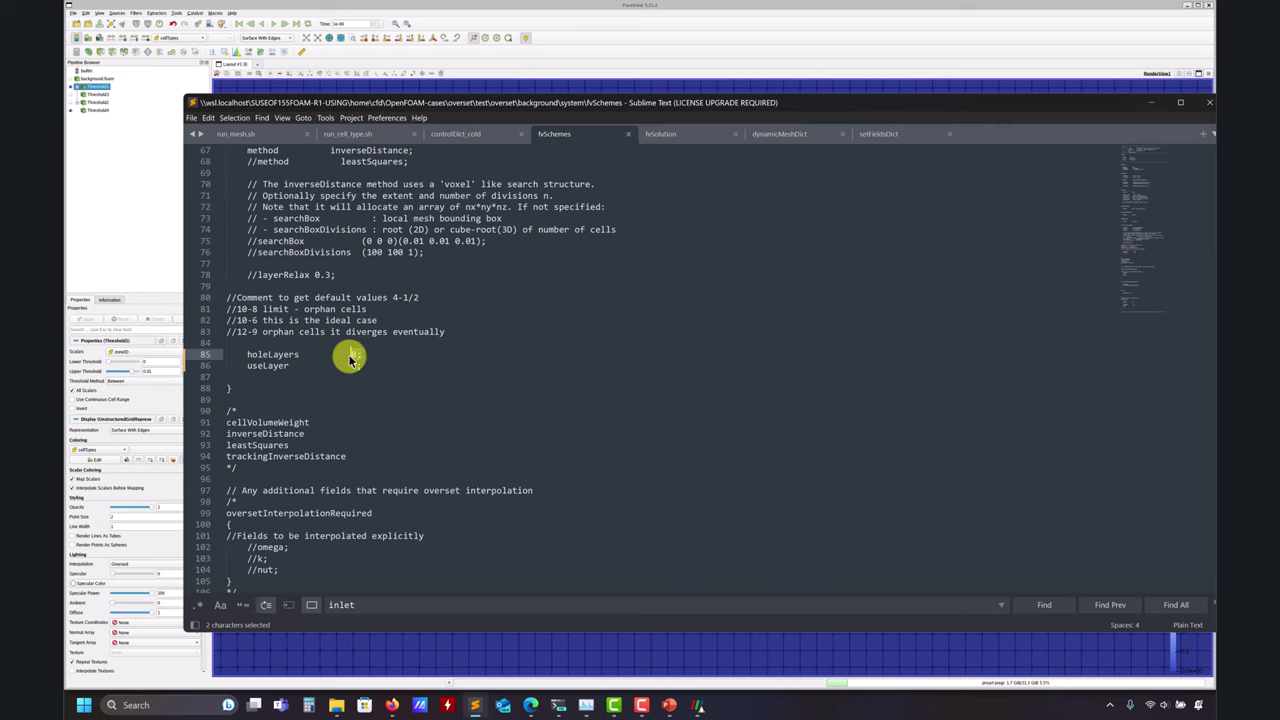
click(355, 355)
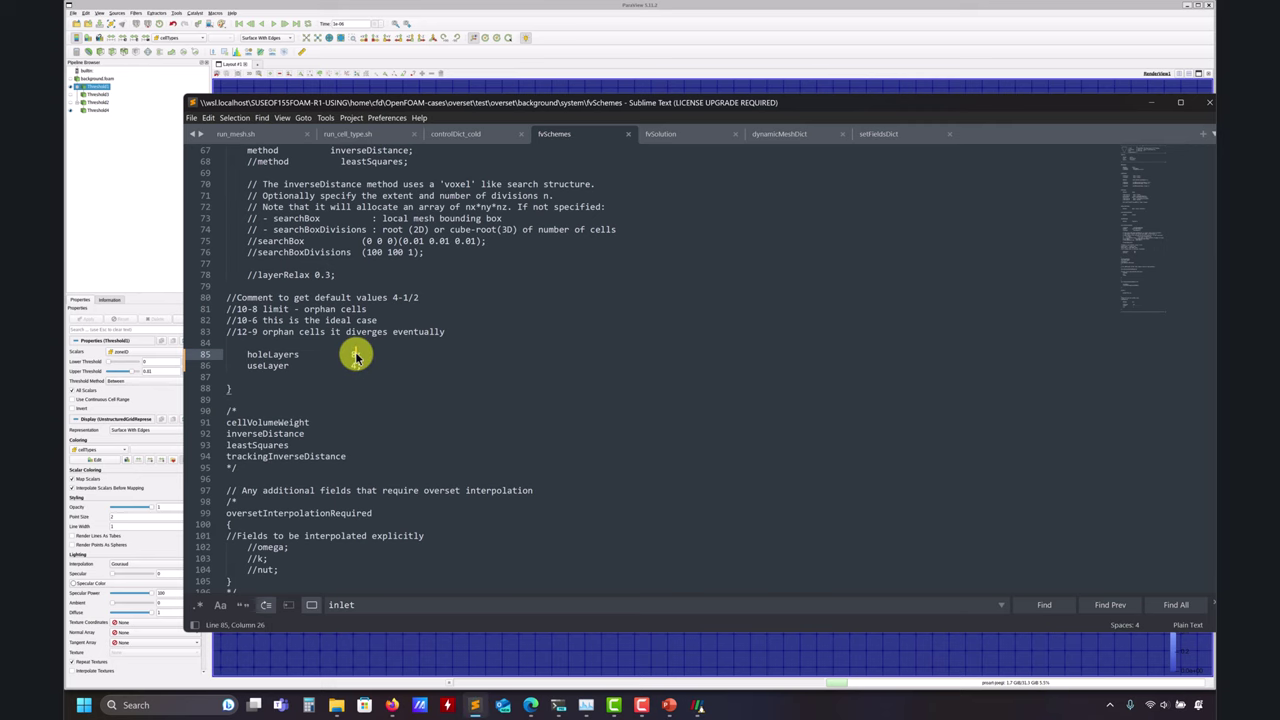
click(568, 5)
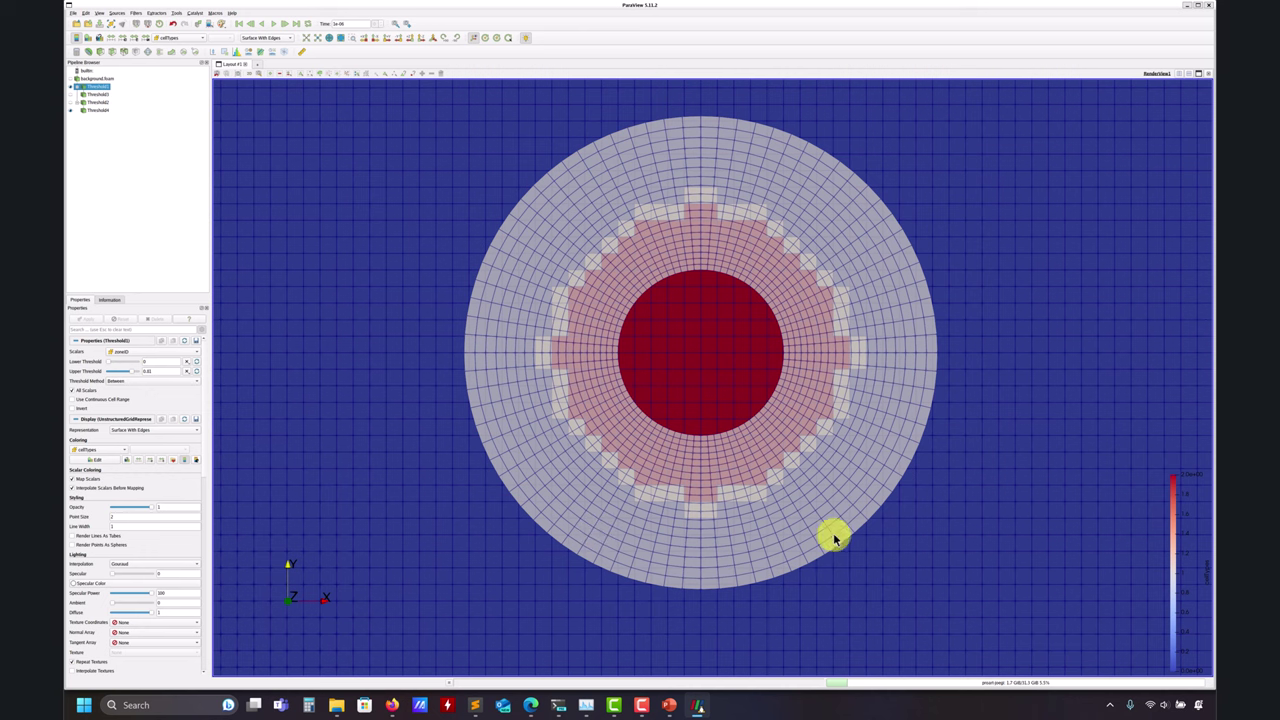
click(474, 705)
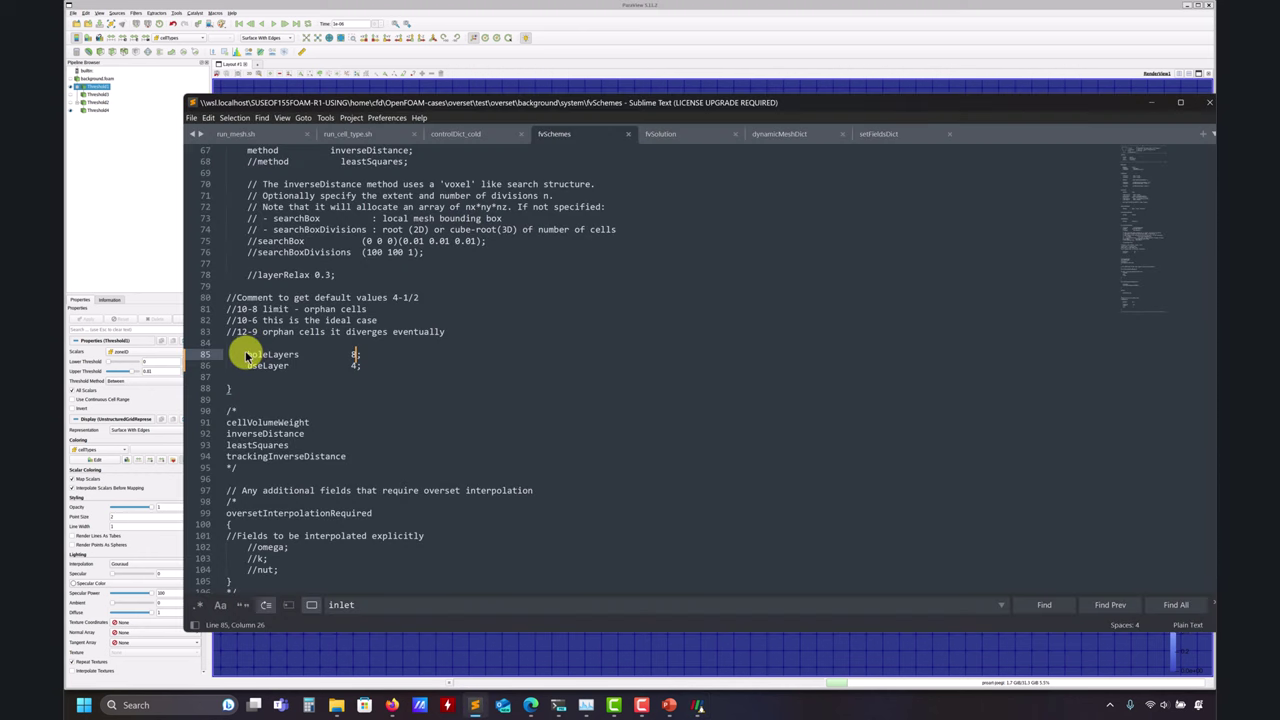
drag(245, 356, 378, 356)
drag(249, 355, 360, 366)
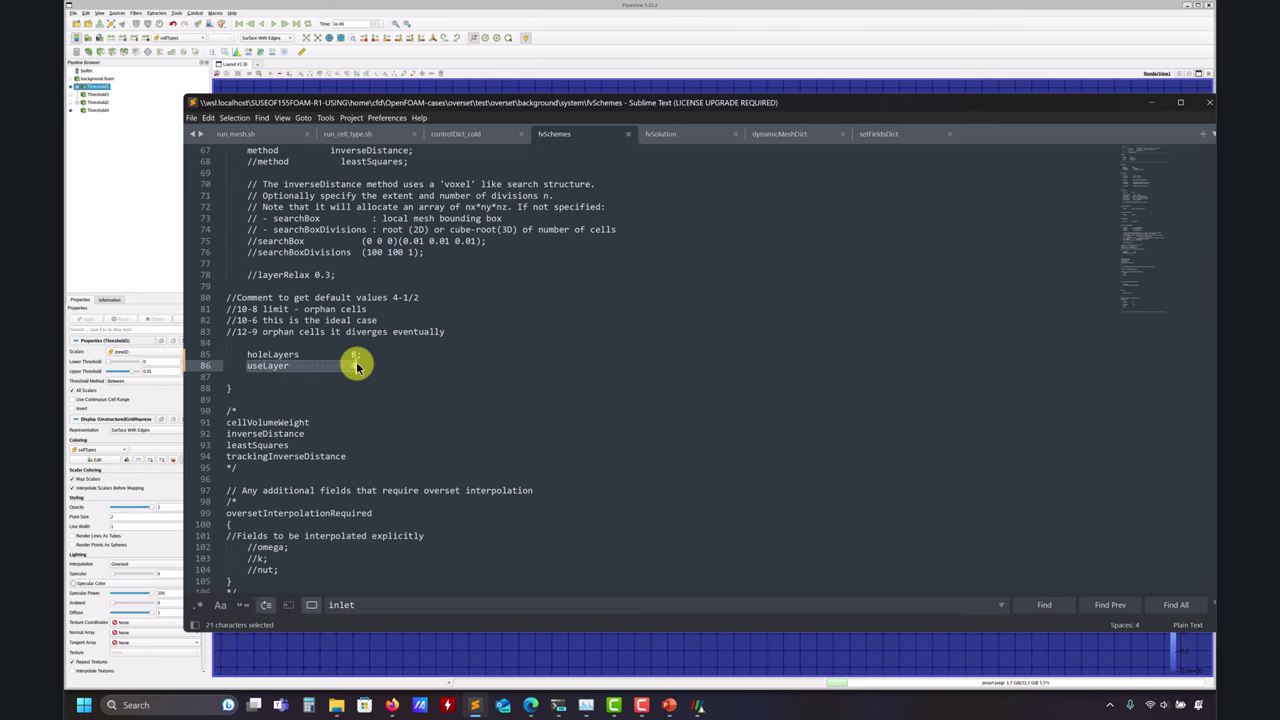
click(745, 5)
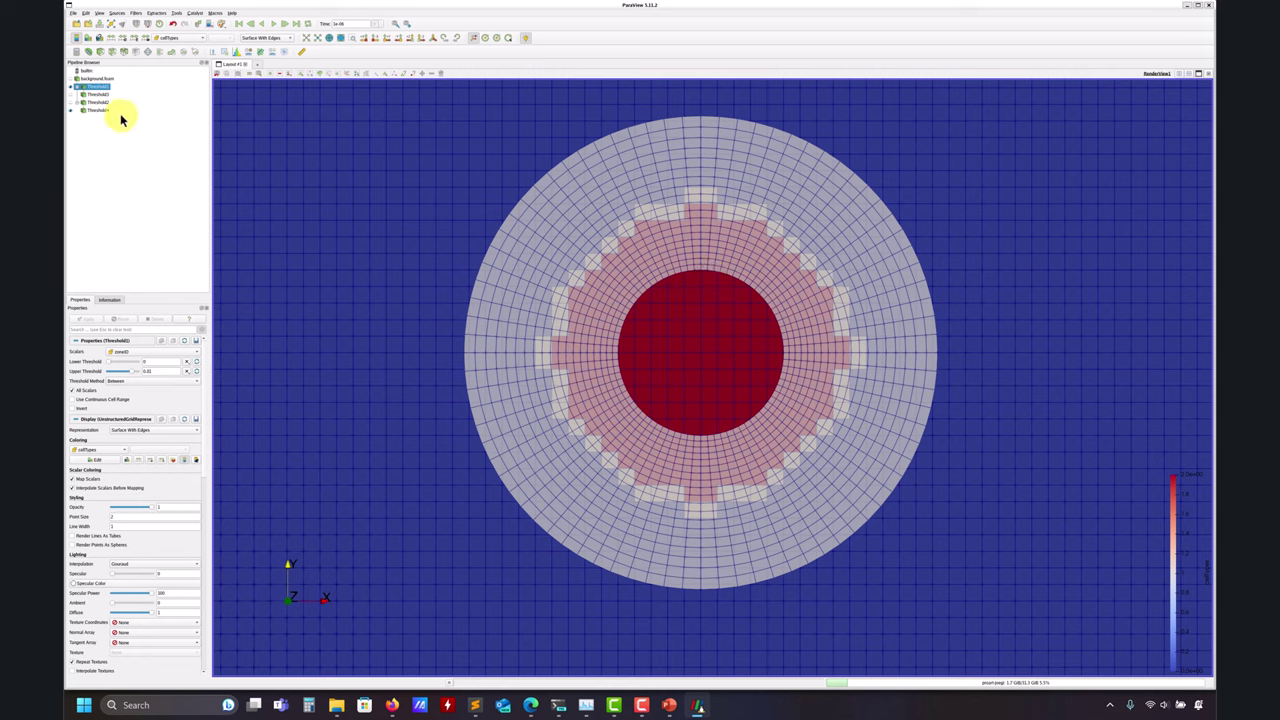
Hide Threshold4 to inspect the background mesh's hole and interpolated cells, and show it again.
click(70, 109)
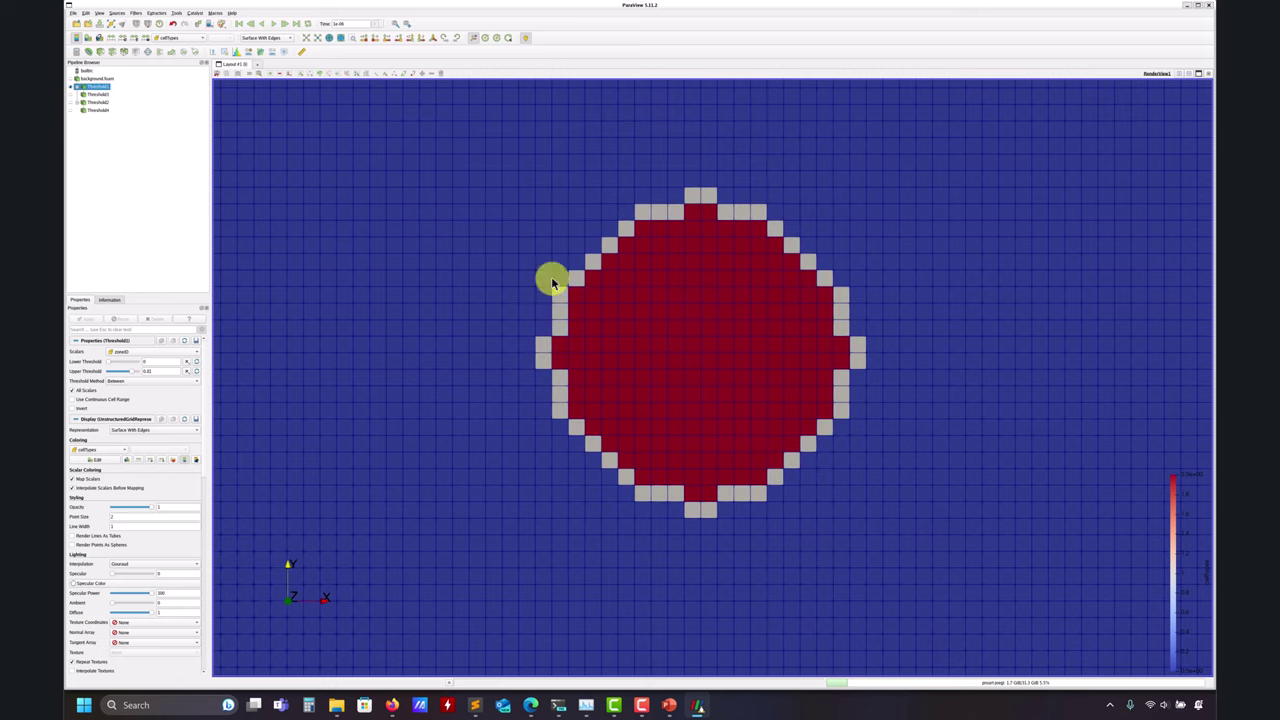
click(71, 111)
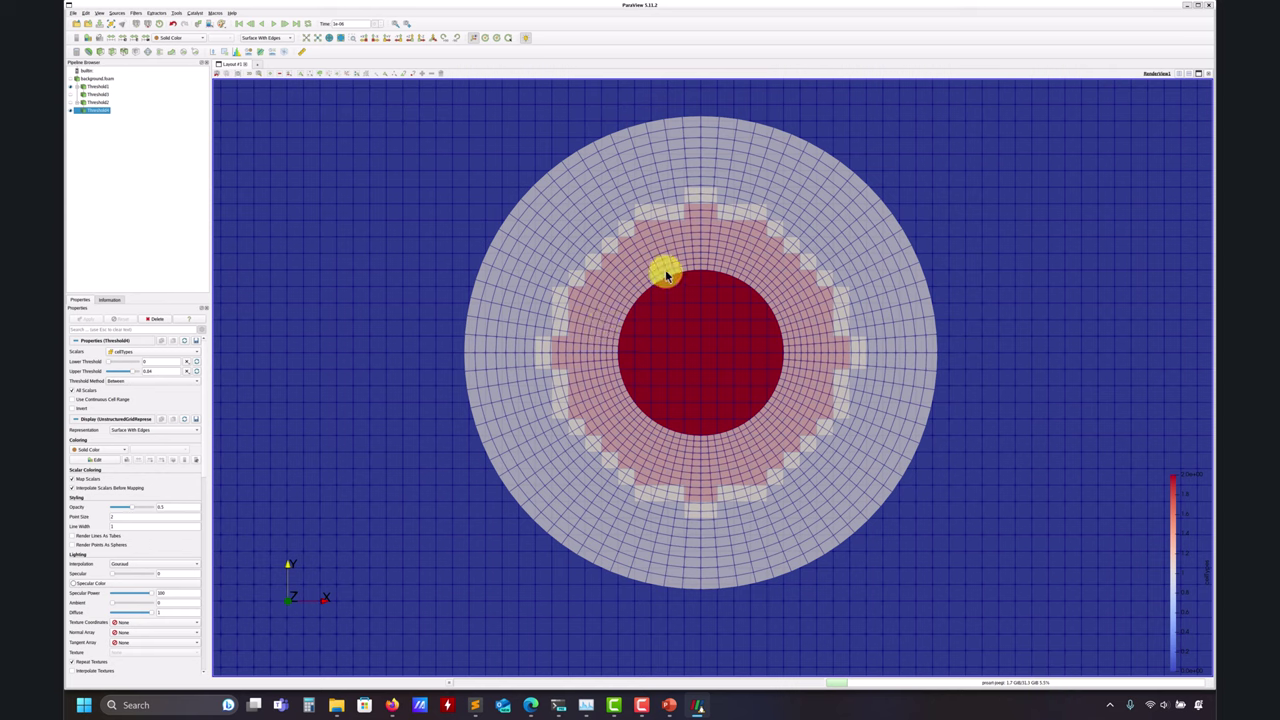
Switch to the terminal to examine the number of layers, volumetric ratios and used layer in the solver output.
click(477, 705)
click(479, 707)
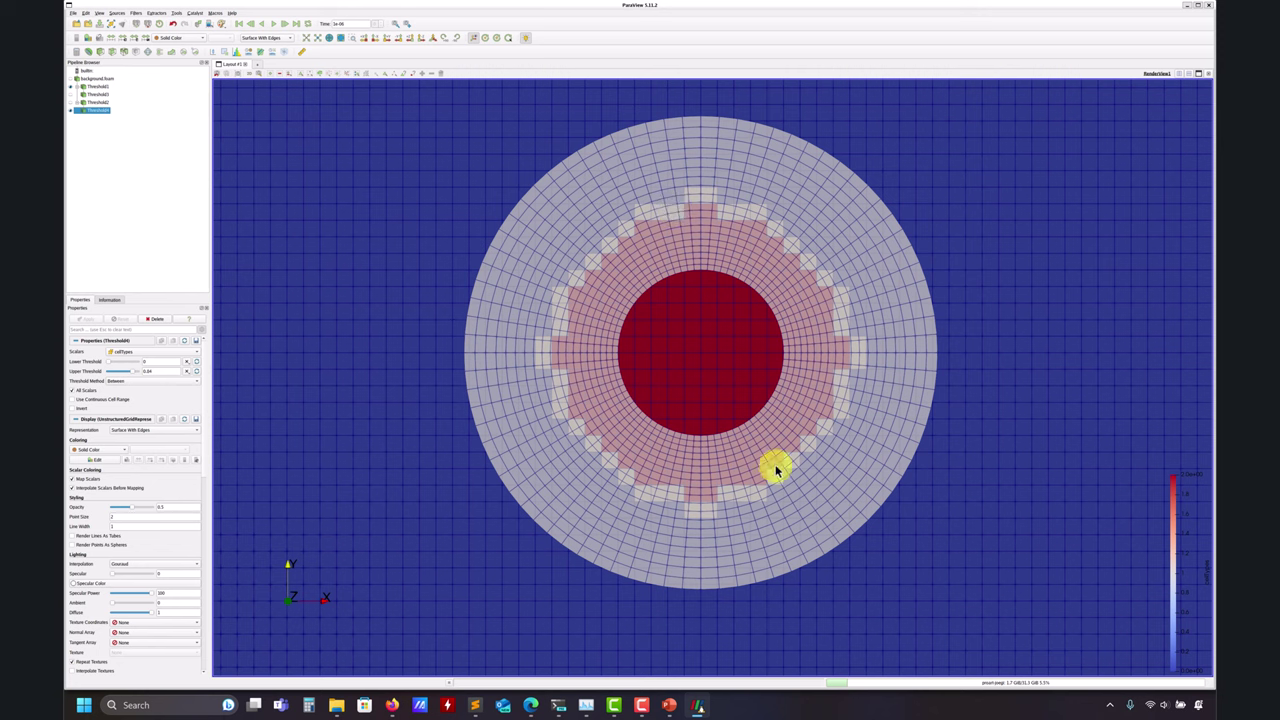
click(558, 705)
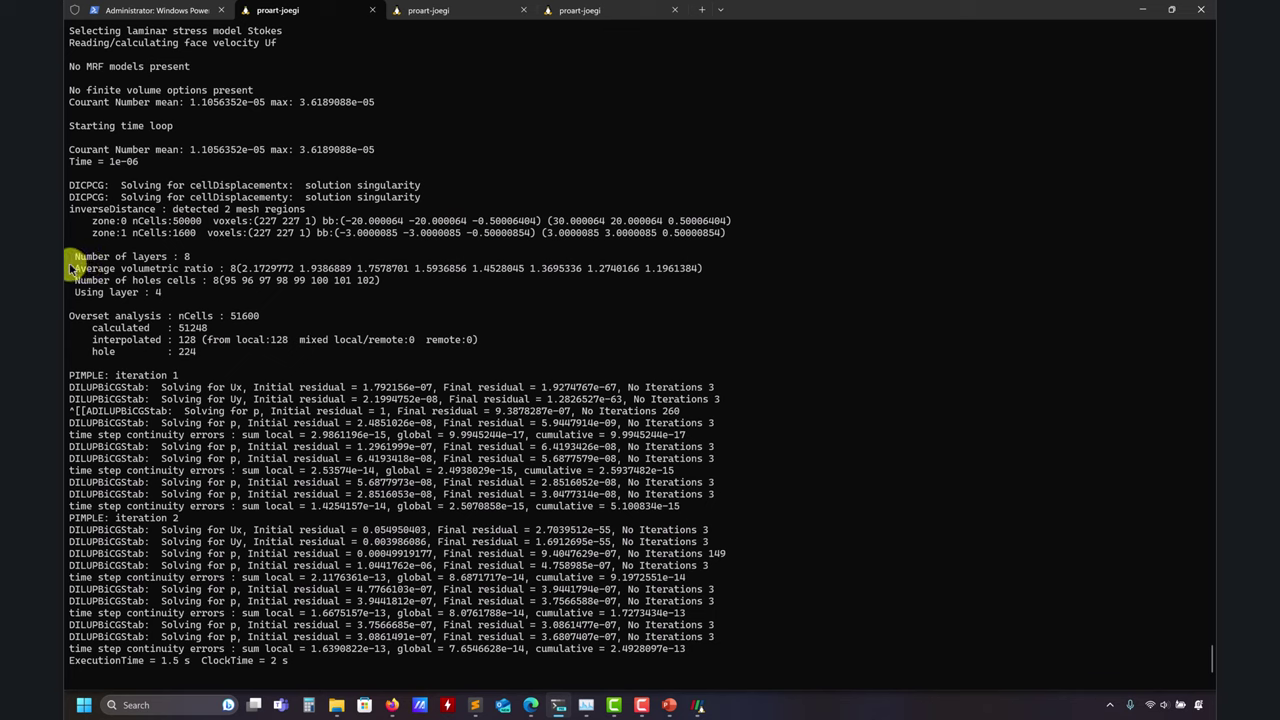
Examine the average volumetric ratio and number of layers in the solver log, and bring the cell-type mesh view back up.
drag(74, 262, 704, 273)
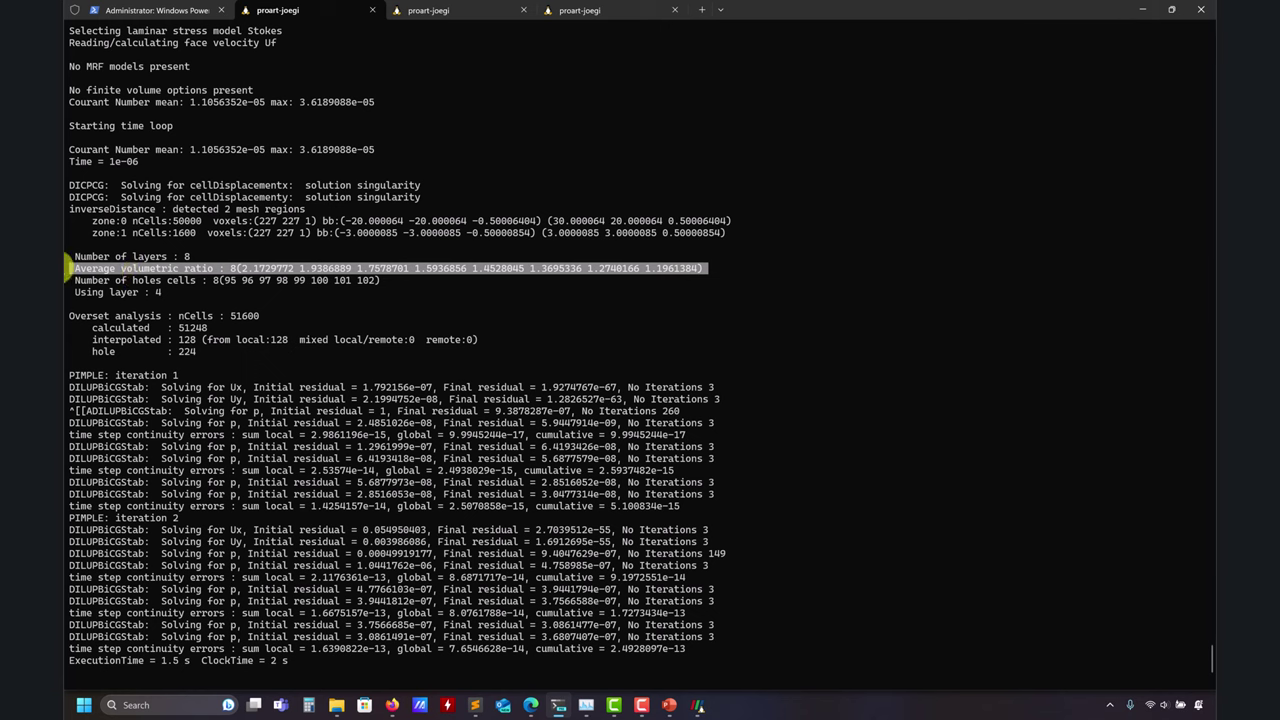
click(160, 258)
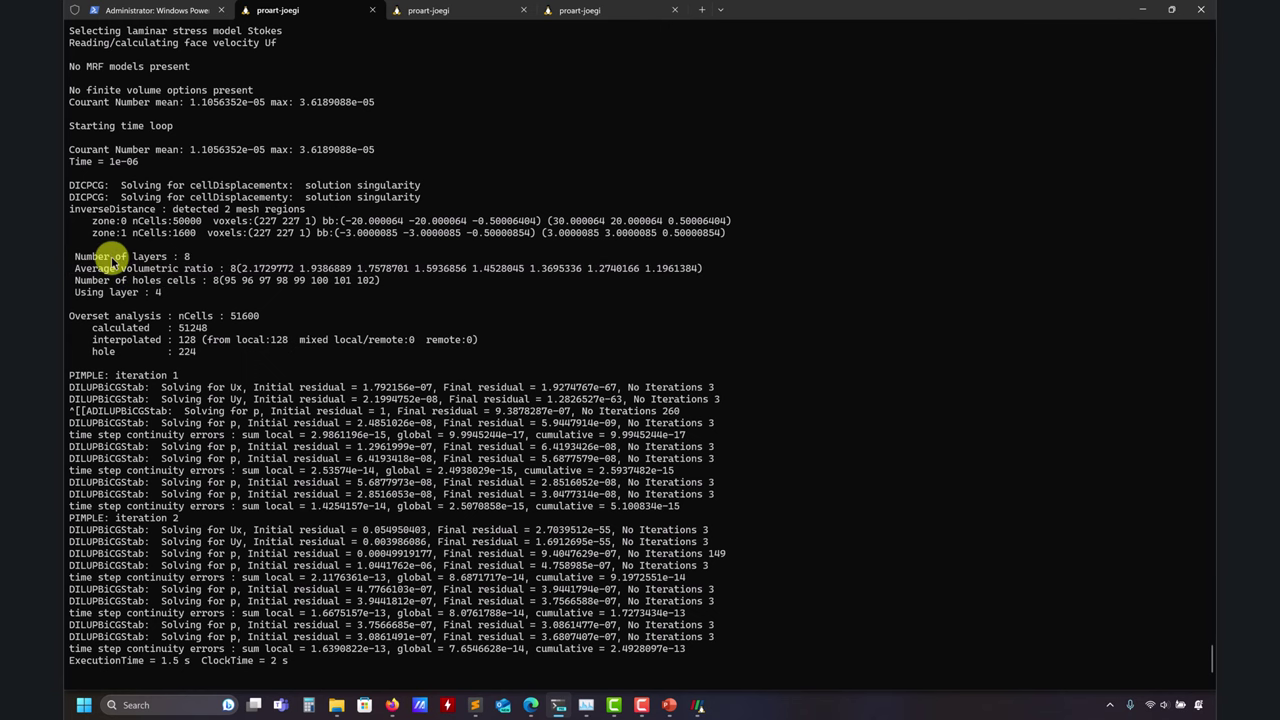
click(1143, 9)
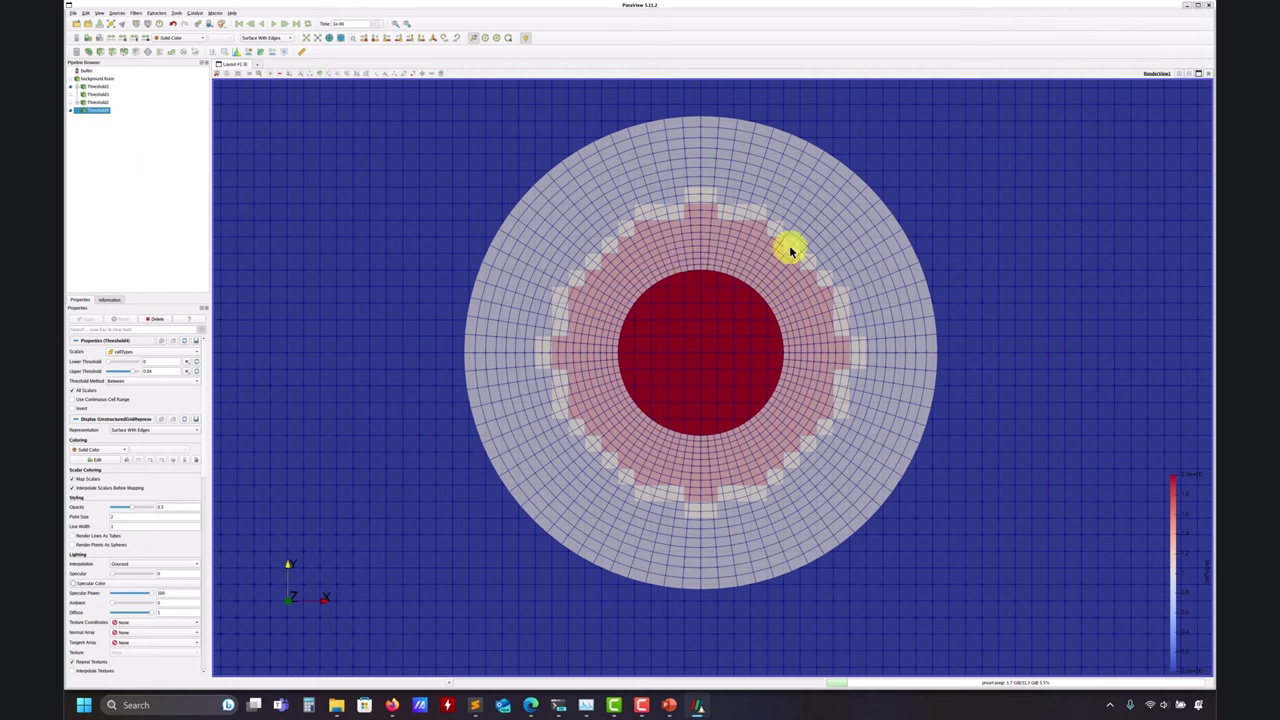
Switch to Sublime Text, set useLayer to 6 in the fvSchemes file and save it.
click(475, 705)
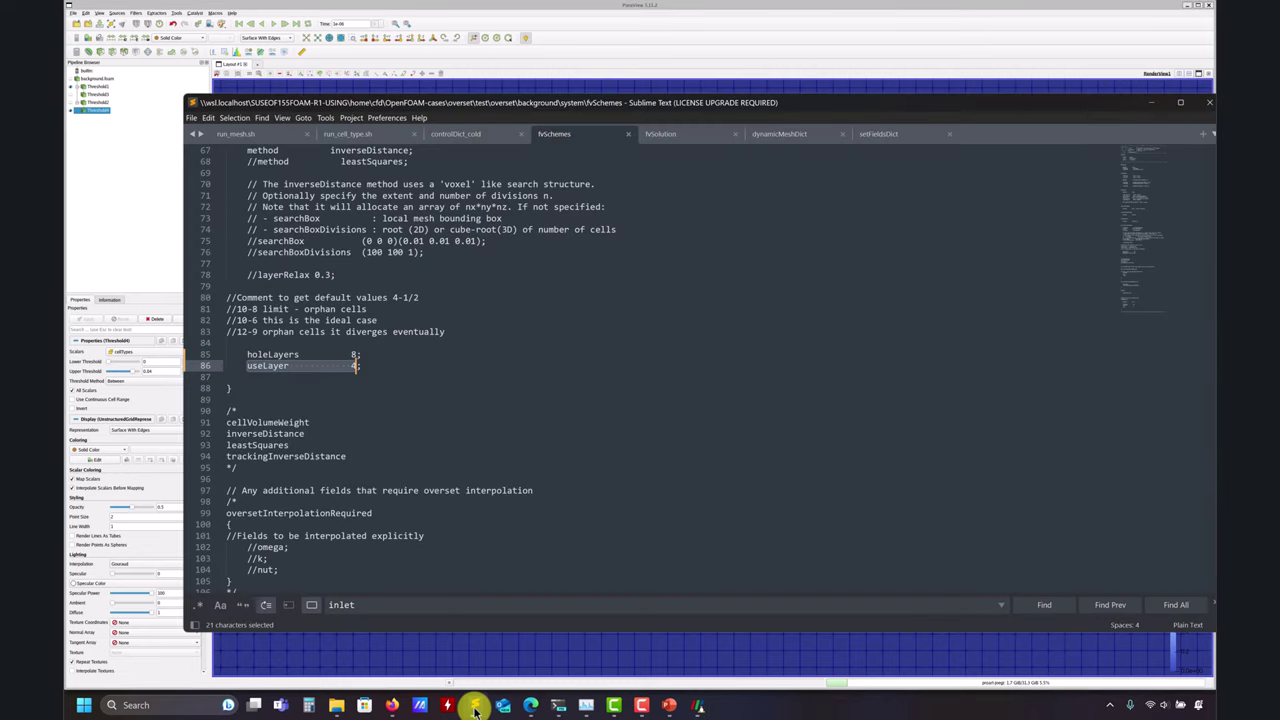
click(355, 368)
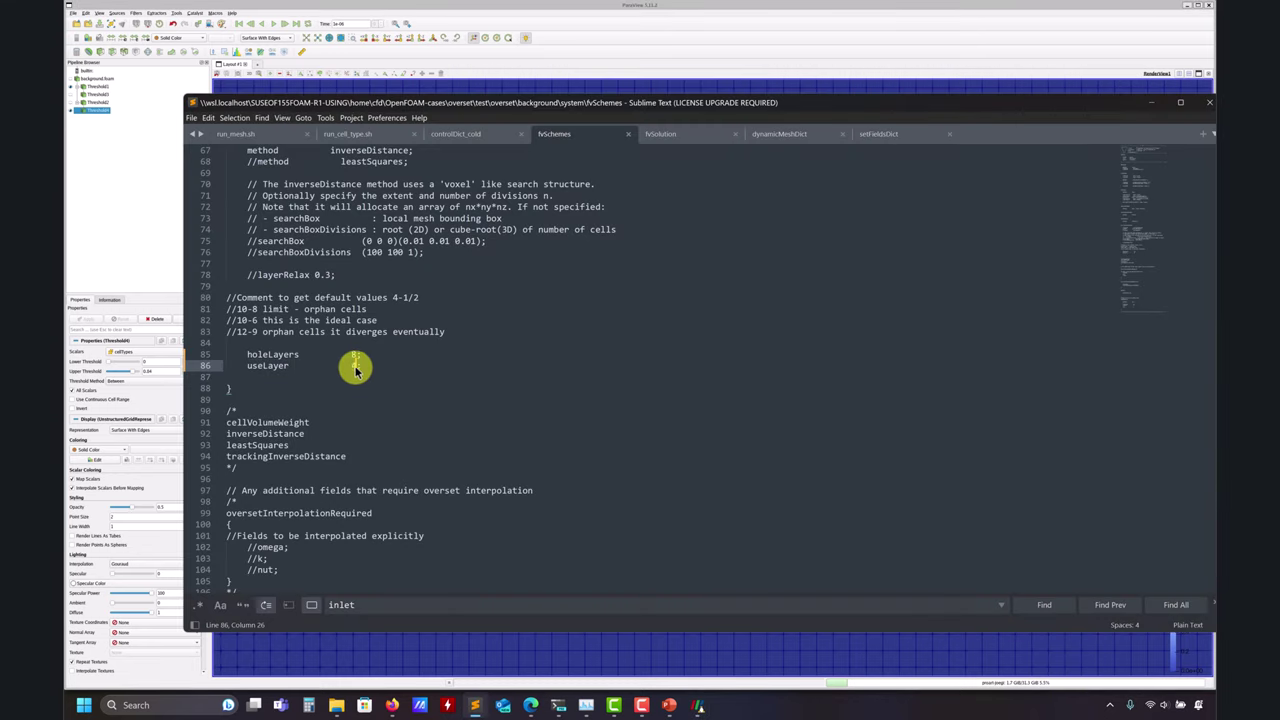
key(BackSpace)
text(6;)
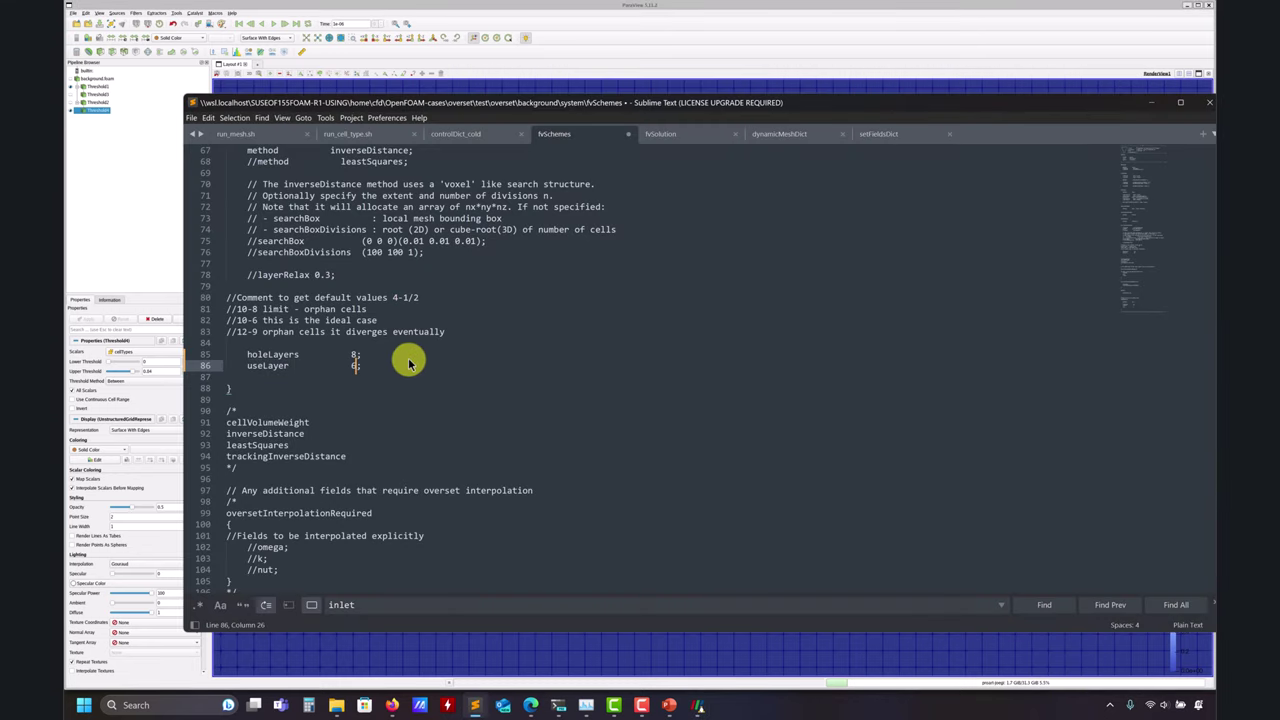
key(ctrl+s)
Close ParaView and rerun the overset case from the terminal.
click(1184, 5)
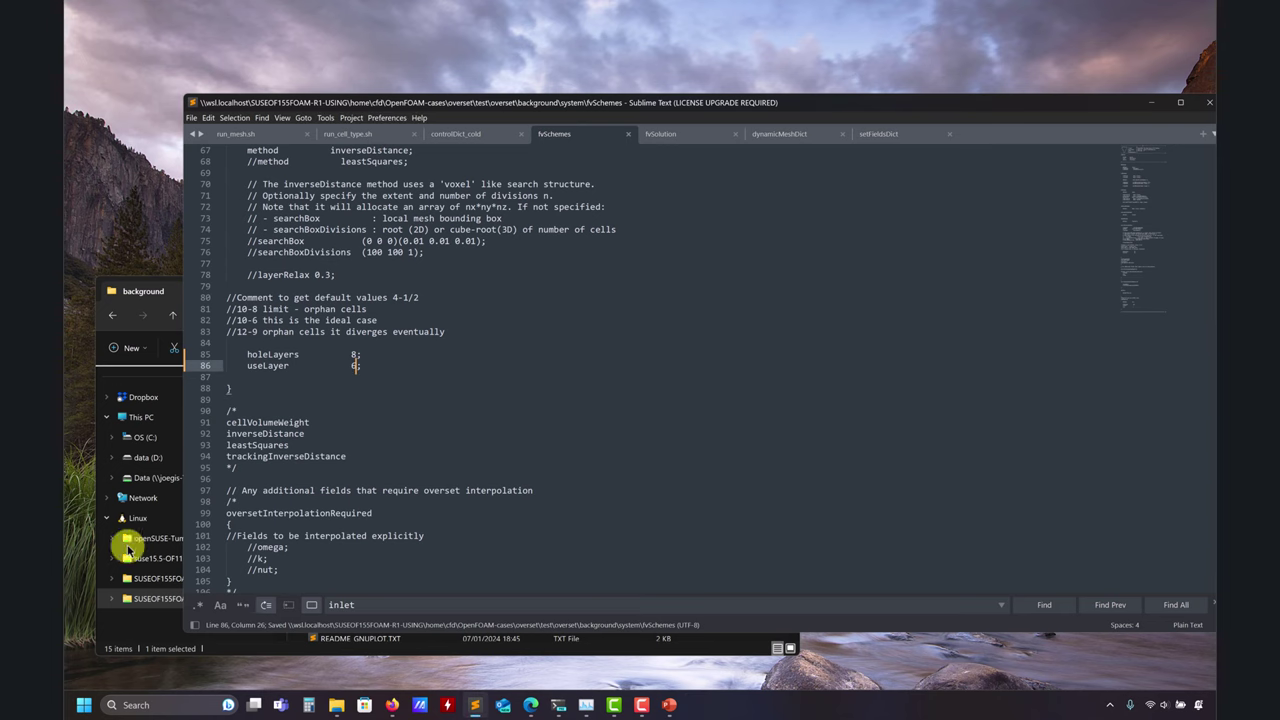
click(558, 705)
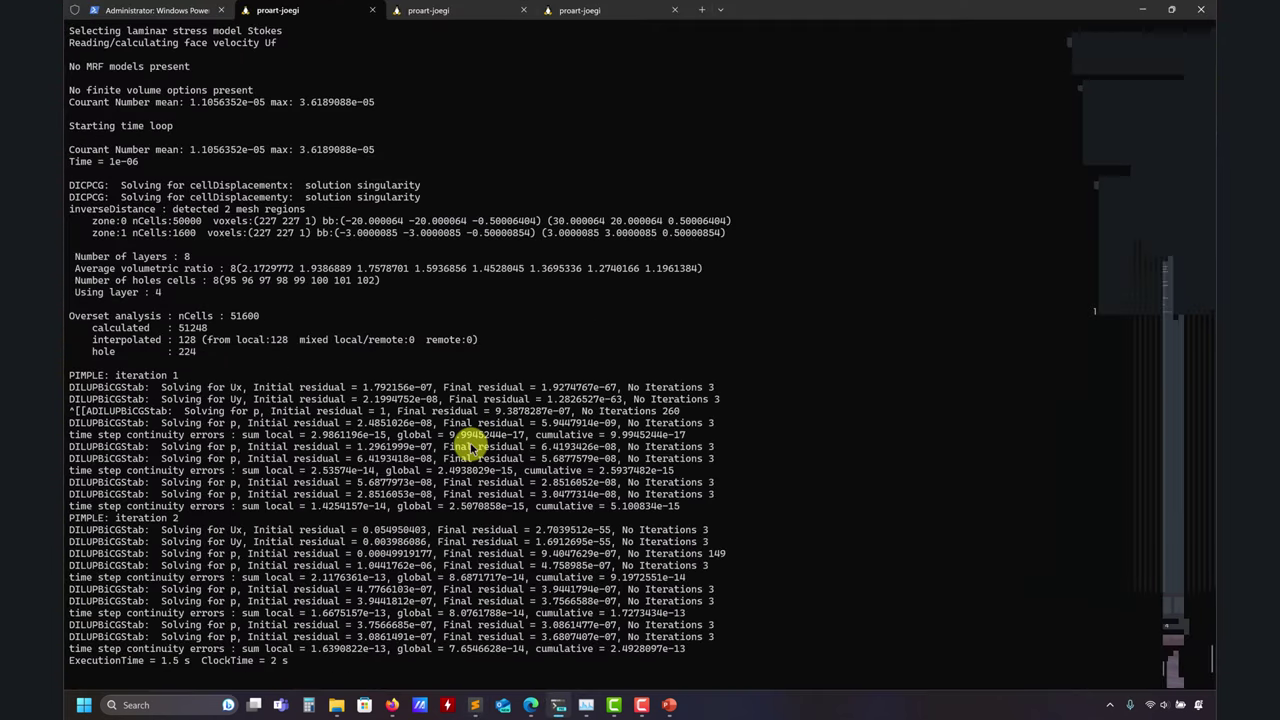
key(Up)
key(Up)
key(Return)
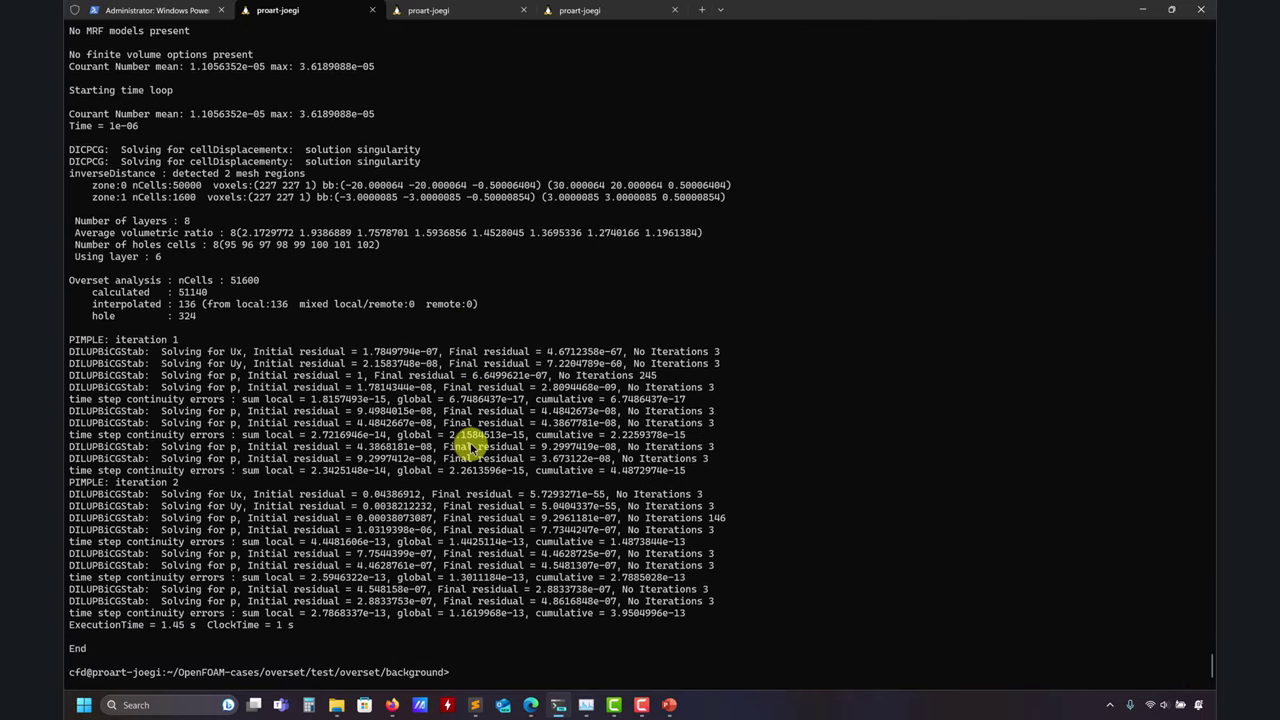
Launch paraFoam and replace the background.foam source with the cellType.pvsm state from the paraview folder, using file names from the state.
key(Return)
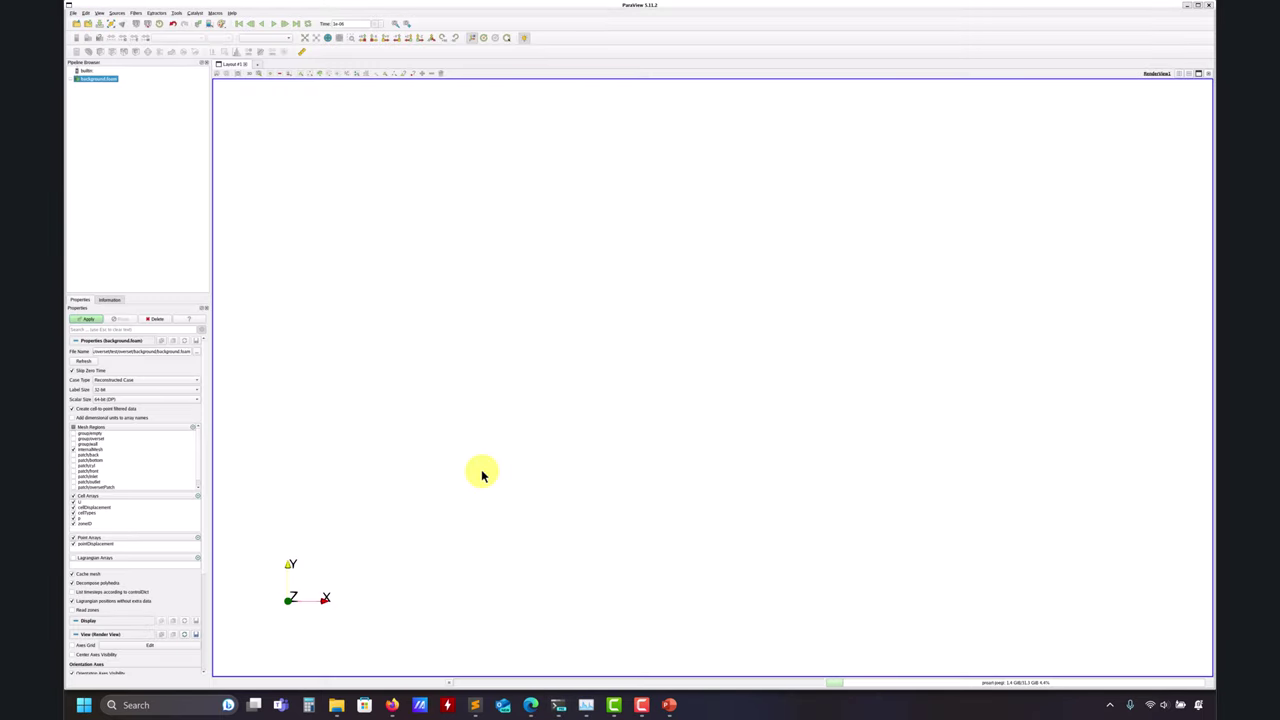
click(156, 319)
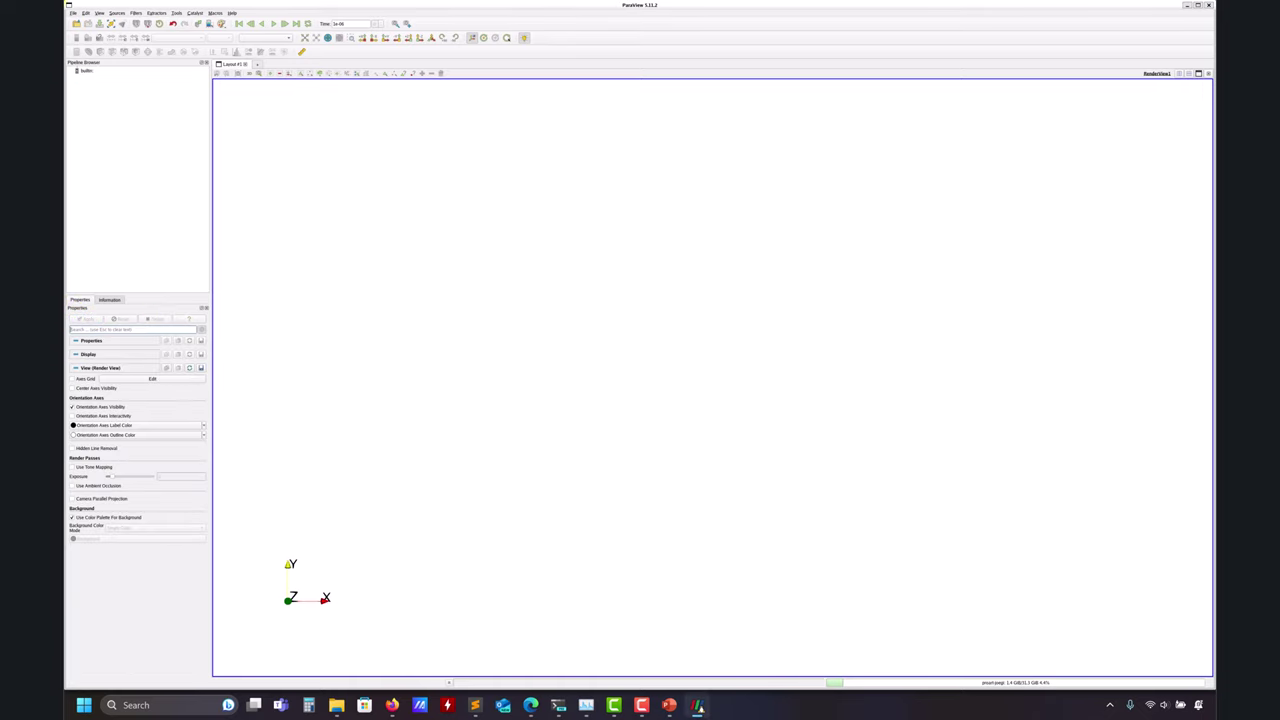
click(72, 13)
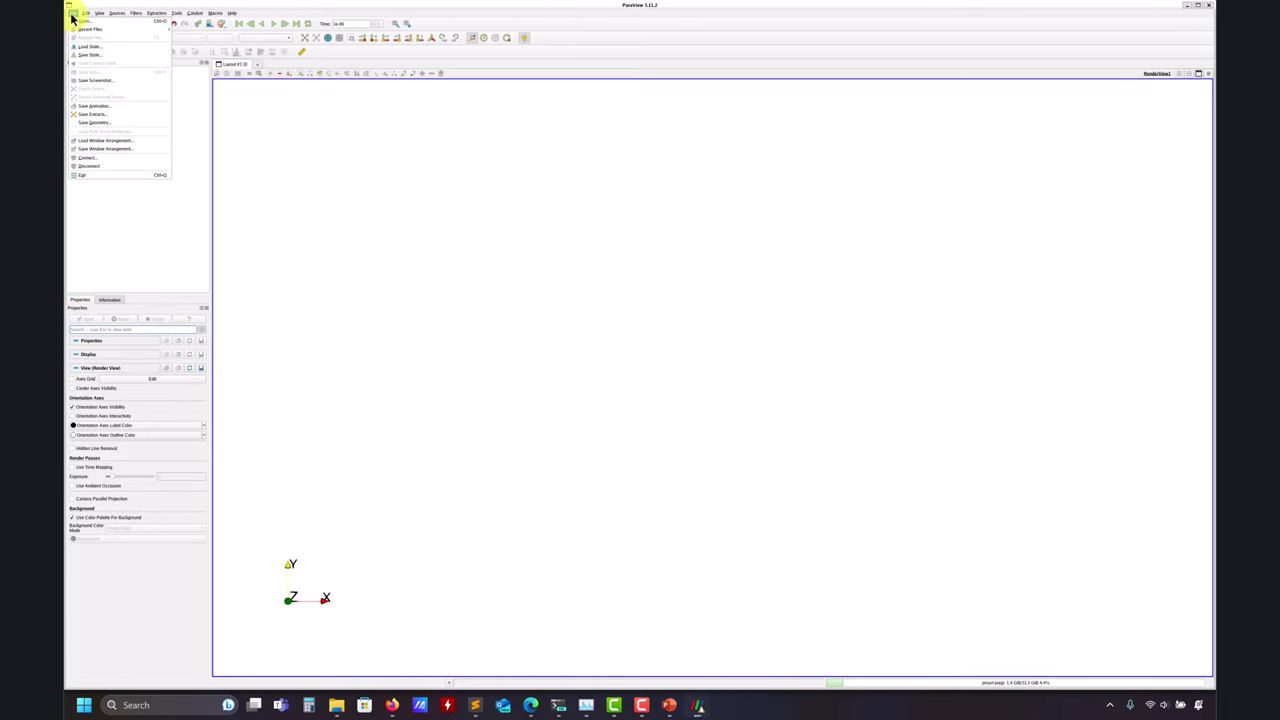
click(105, 48)
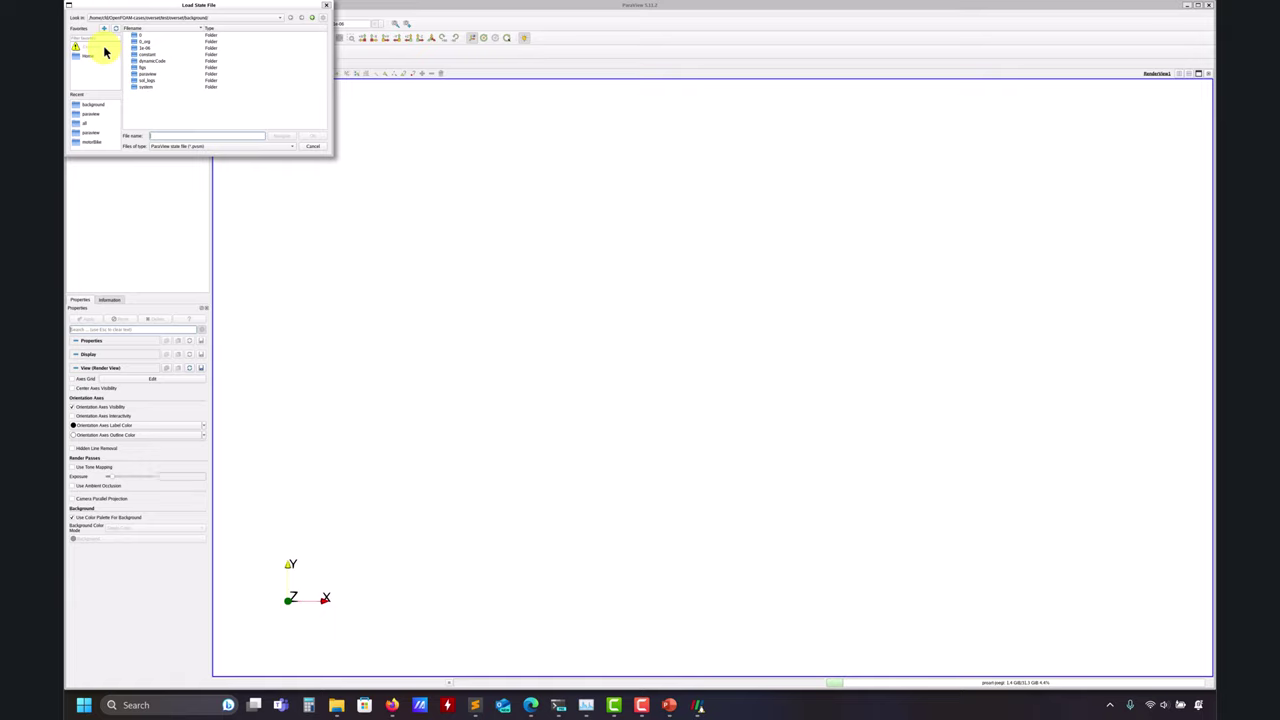
double_click(157, 73)
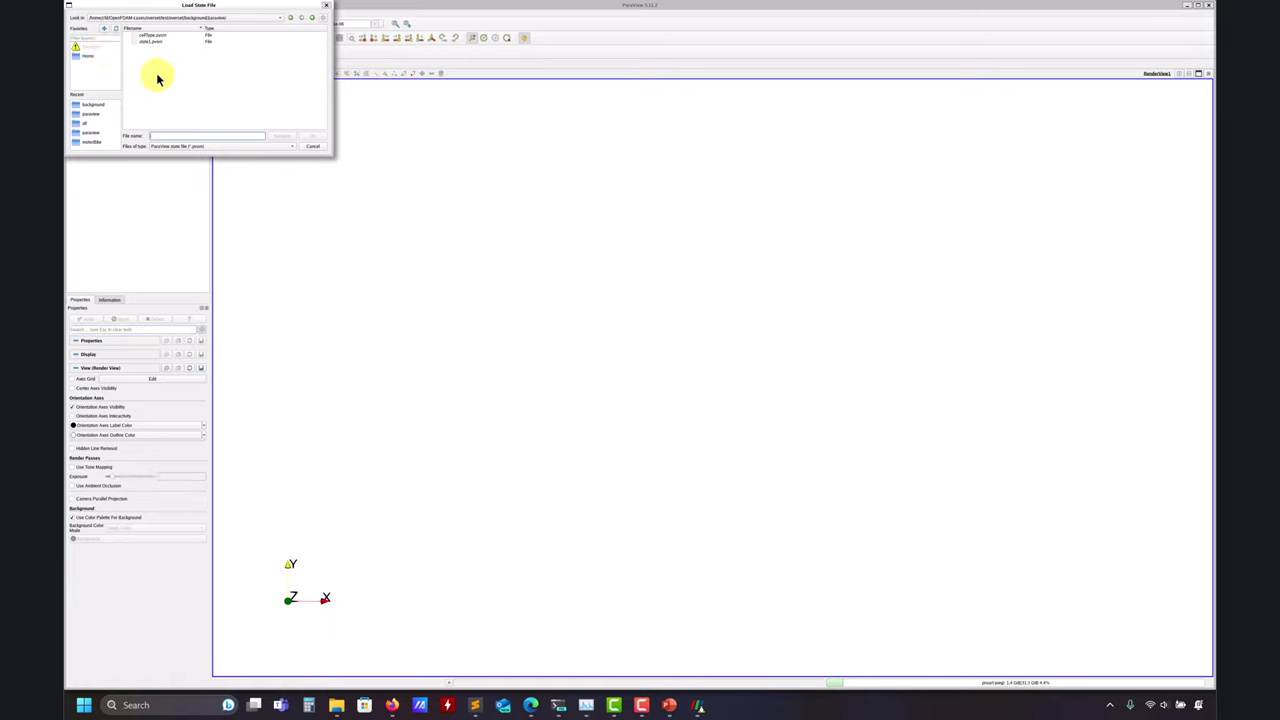
double_click(157, 35)
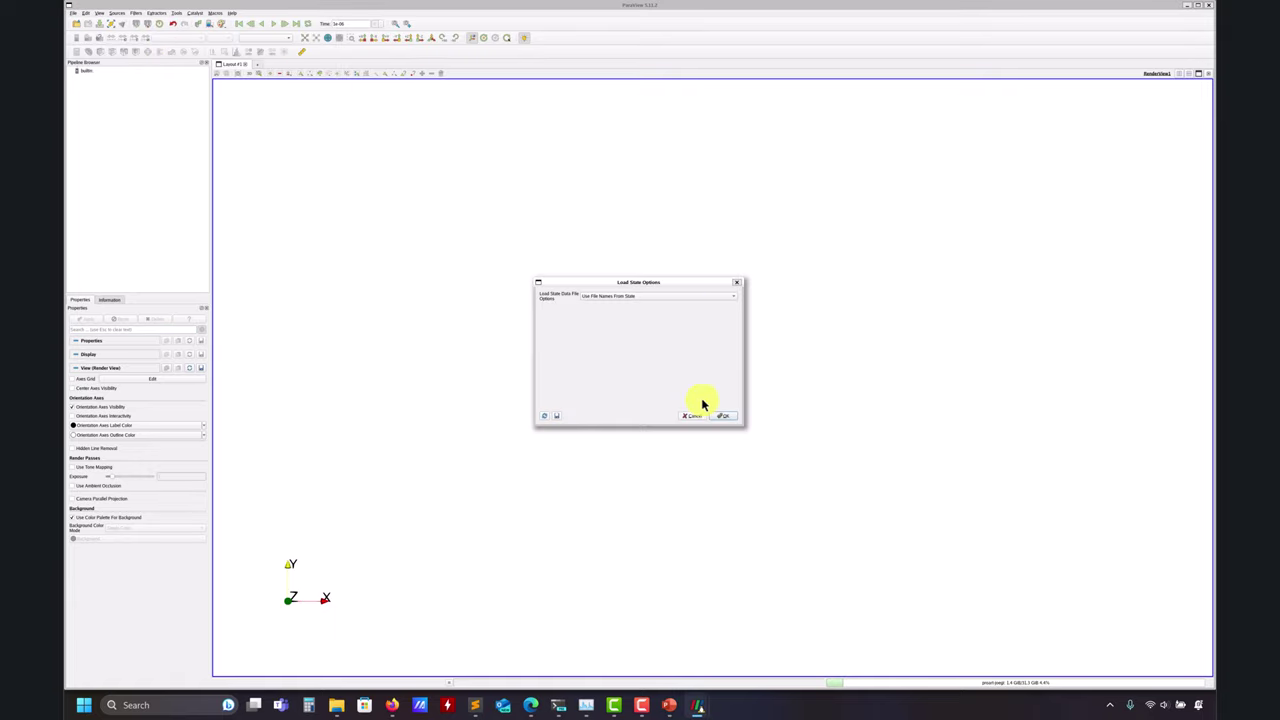
click(716, 417)
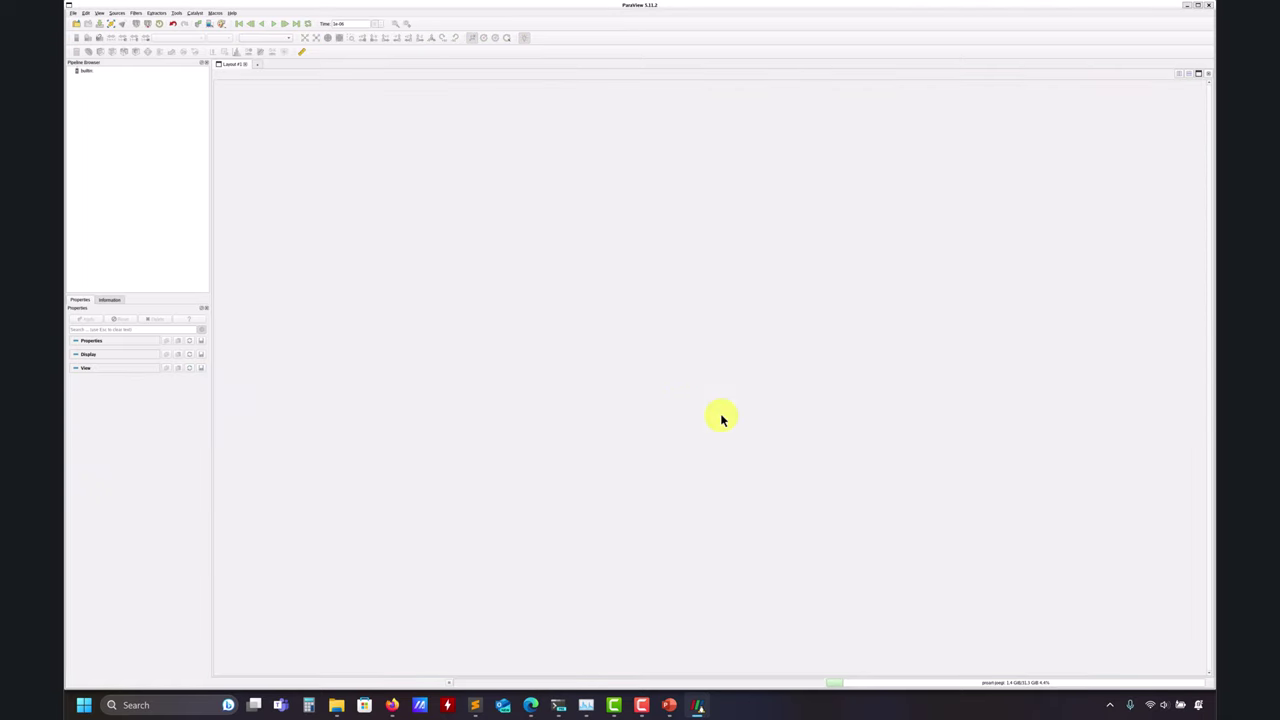
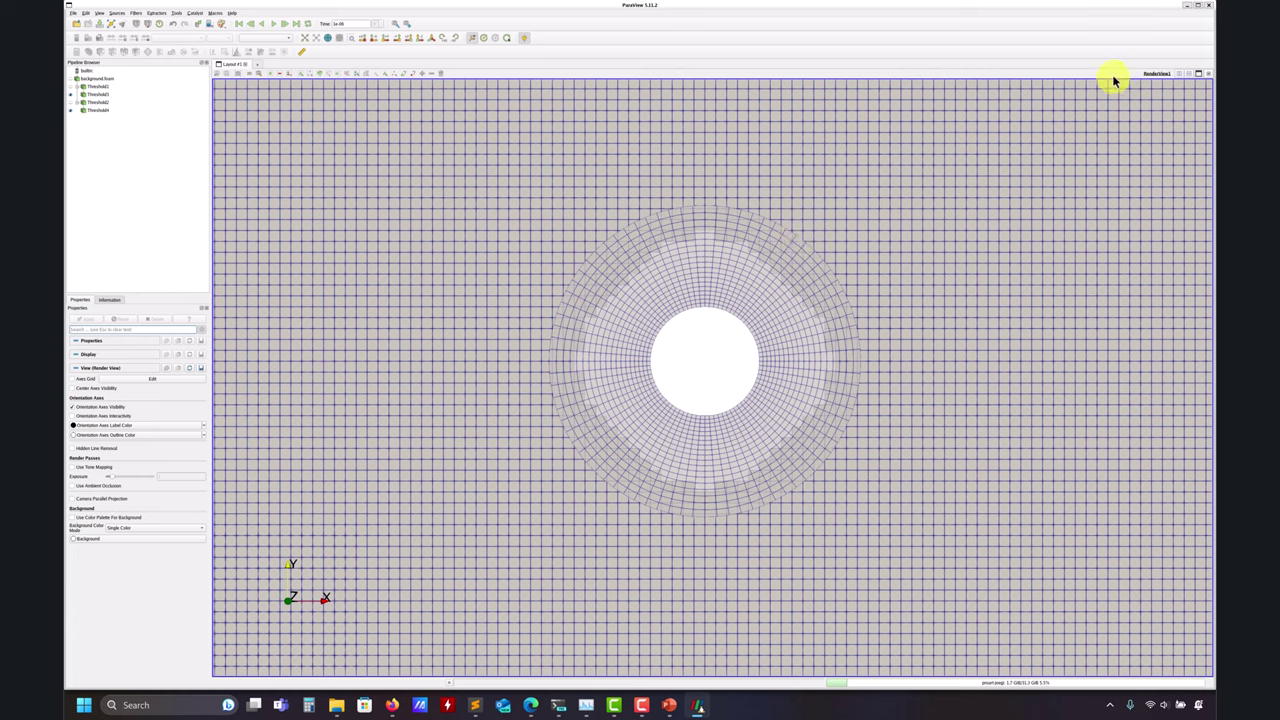
Close ParaView and set holeLayers to 80 in the fvSchemes file in Sublime Text.
click(1209, 8)
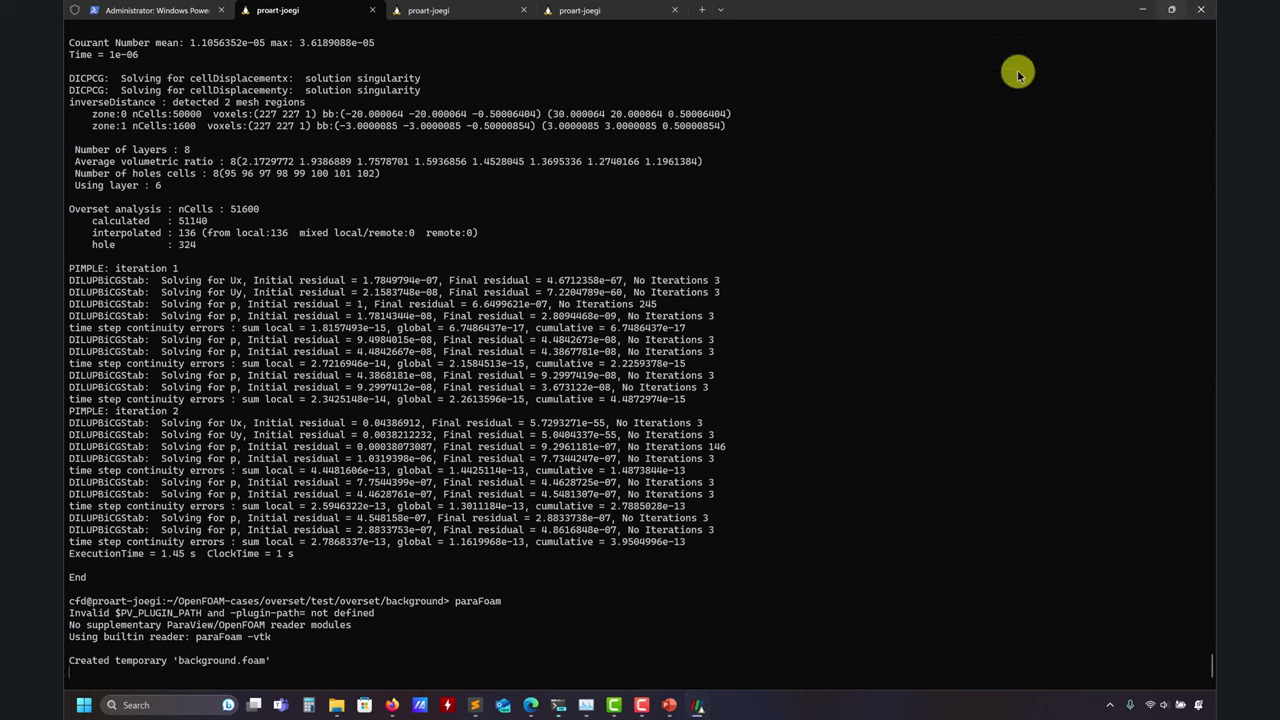
click(475, 703)
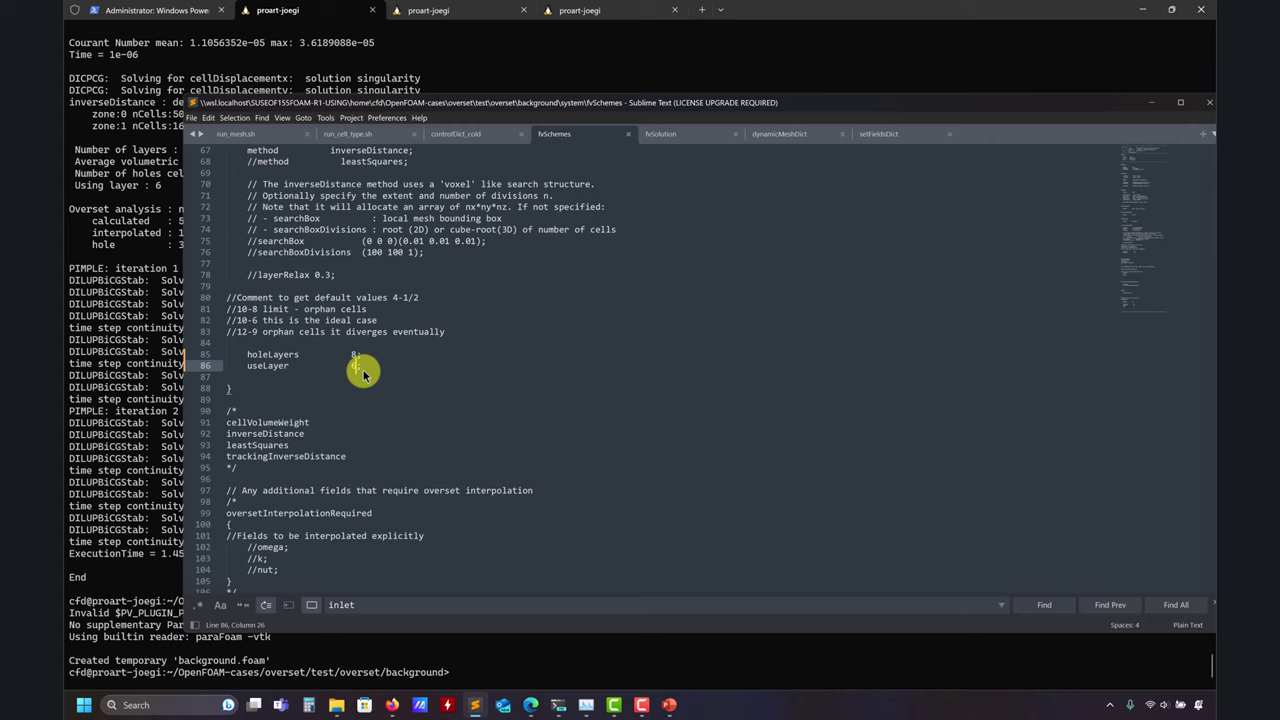
drag(360, 365, 212, 366)
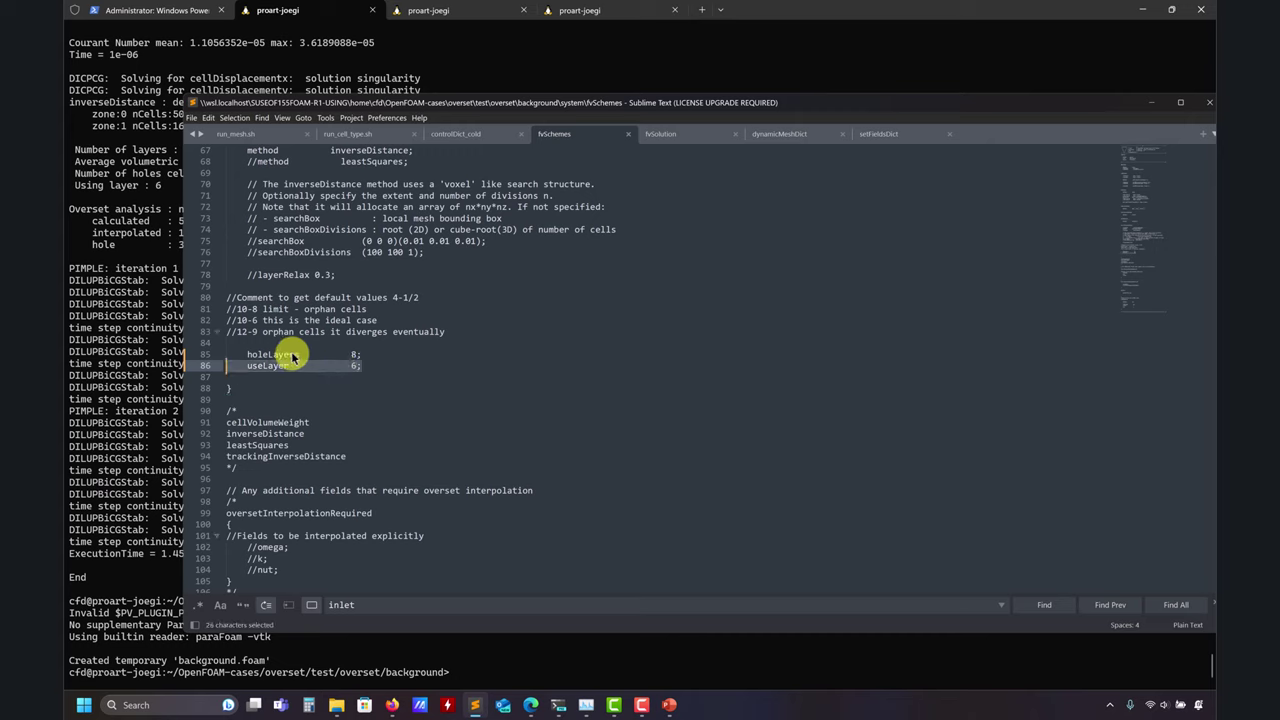
click(343, 357)
drag(372, 355, 235, 357)
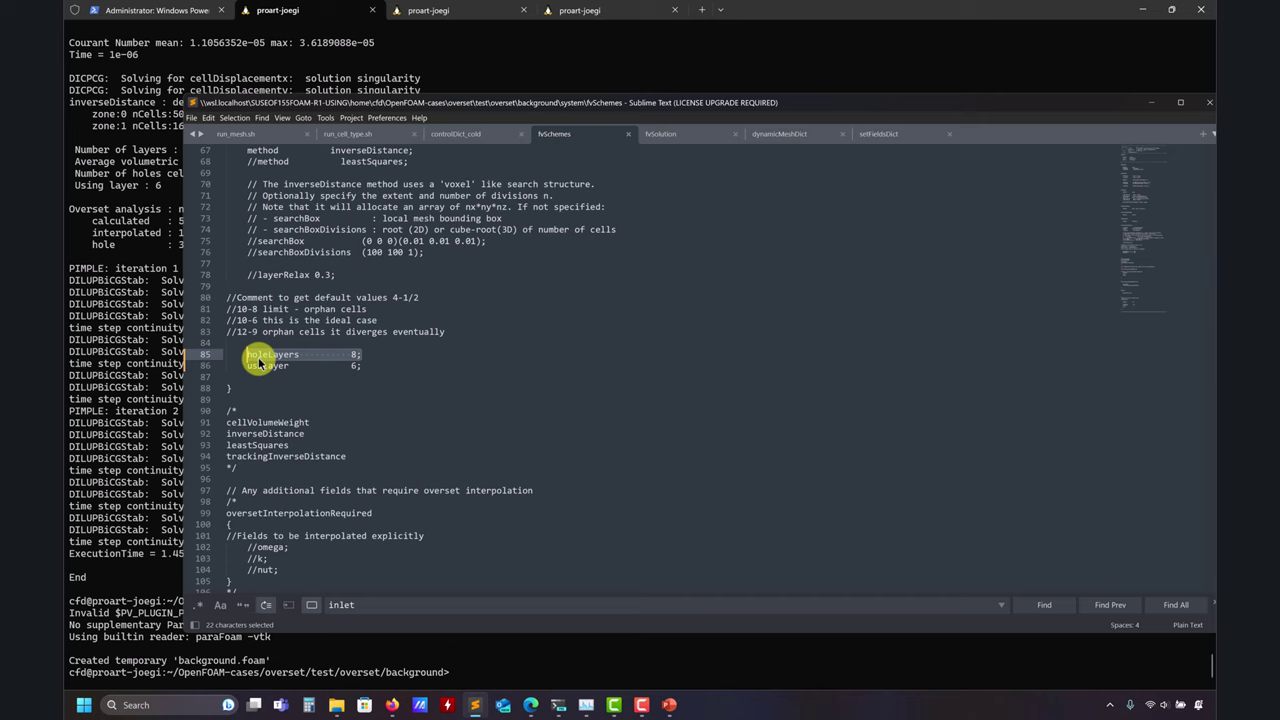
click(358, 356)
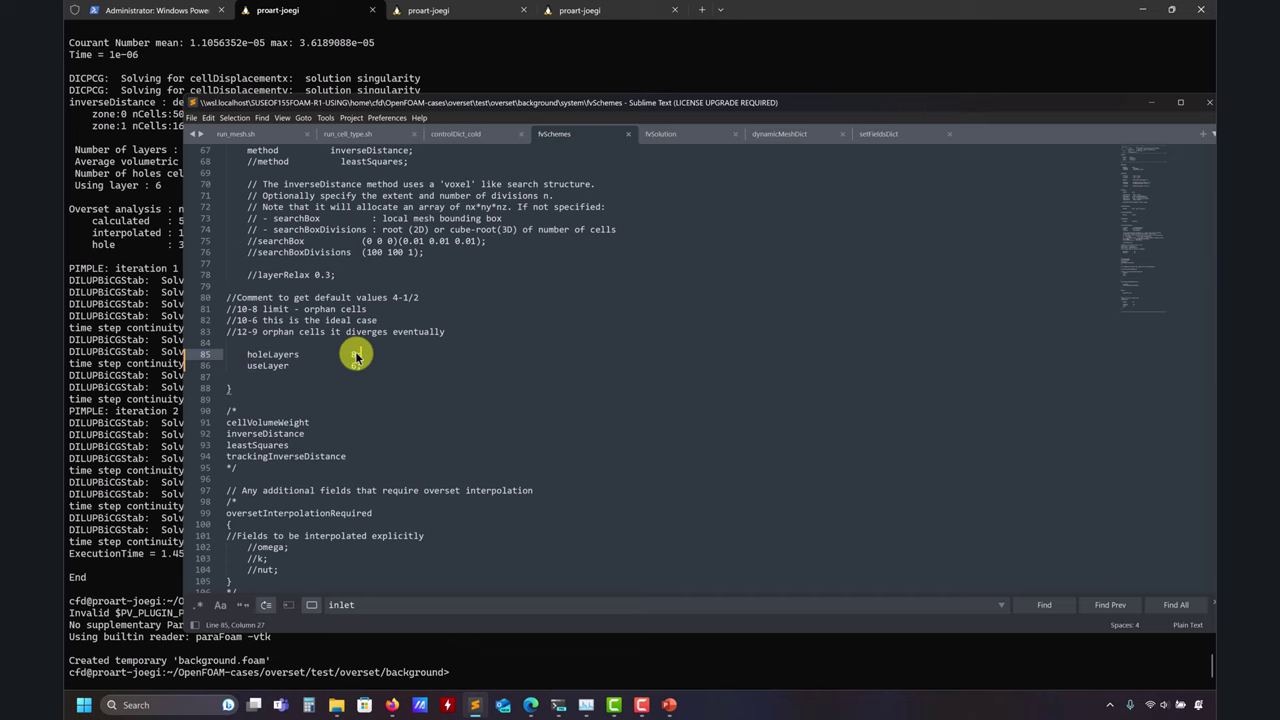
Rerun the overset case from the terminal and review the volumetric ratios, hole cells and overset analysis in its output.
click(75, 364)
key(Up)
key(Return)
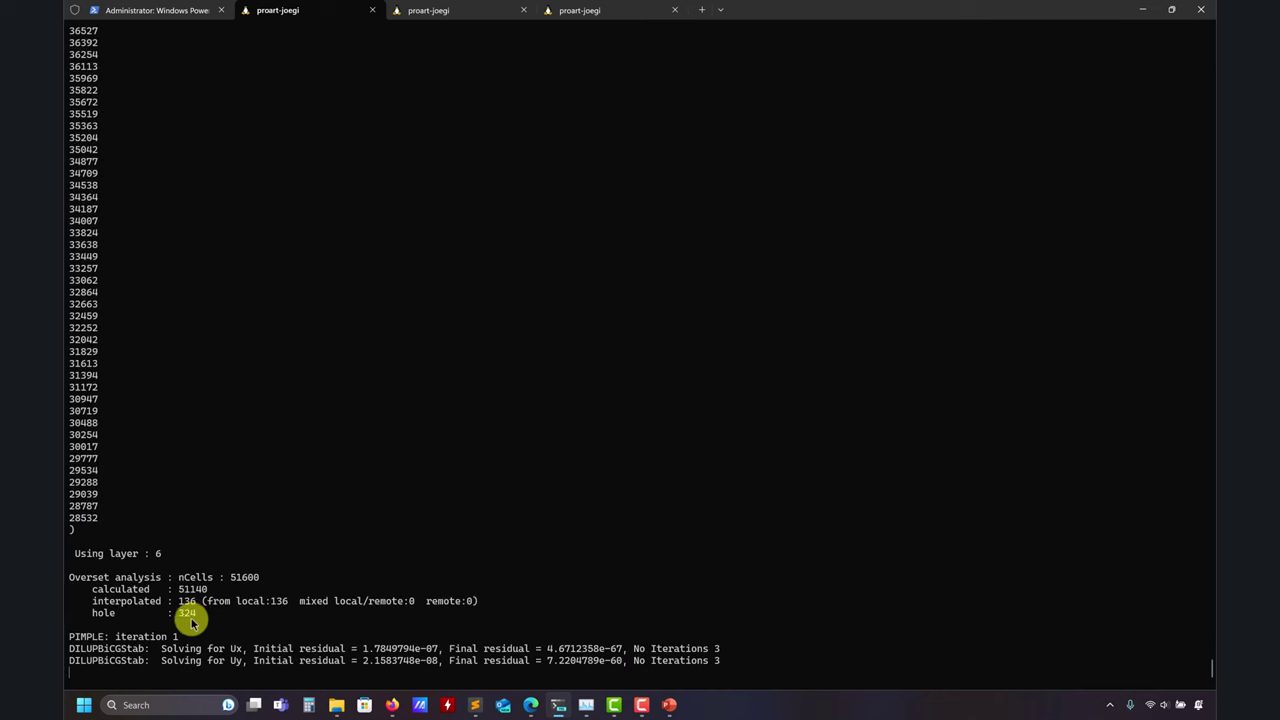
scroll(170, 545, up, 10)
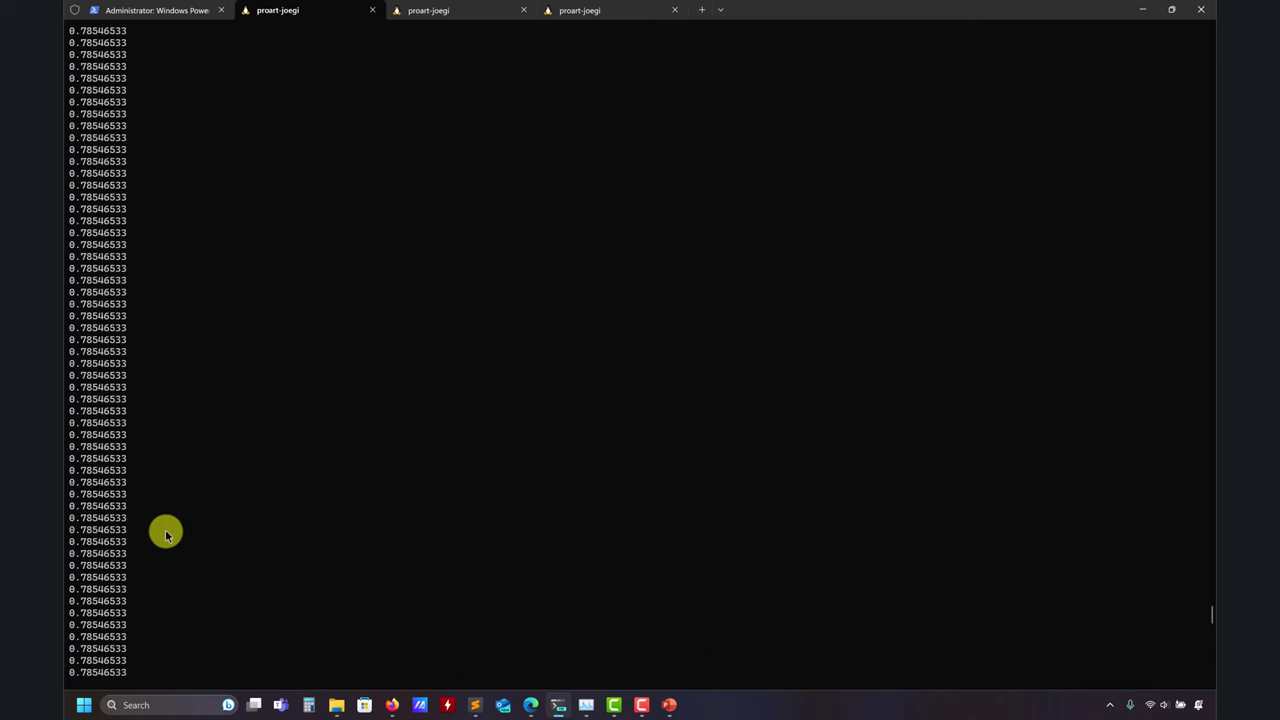
scroll(72, 278, down, 15)
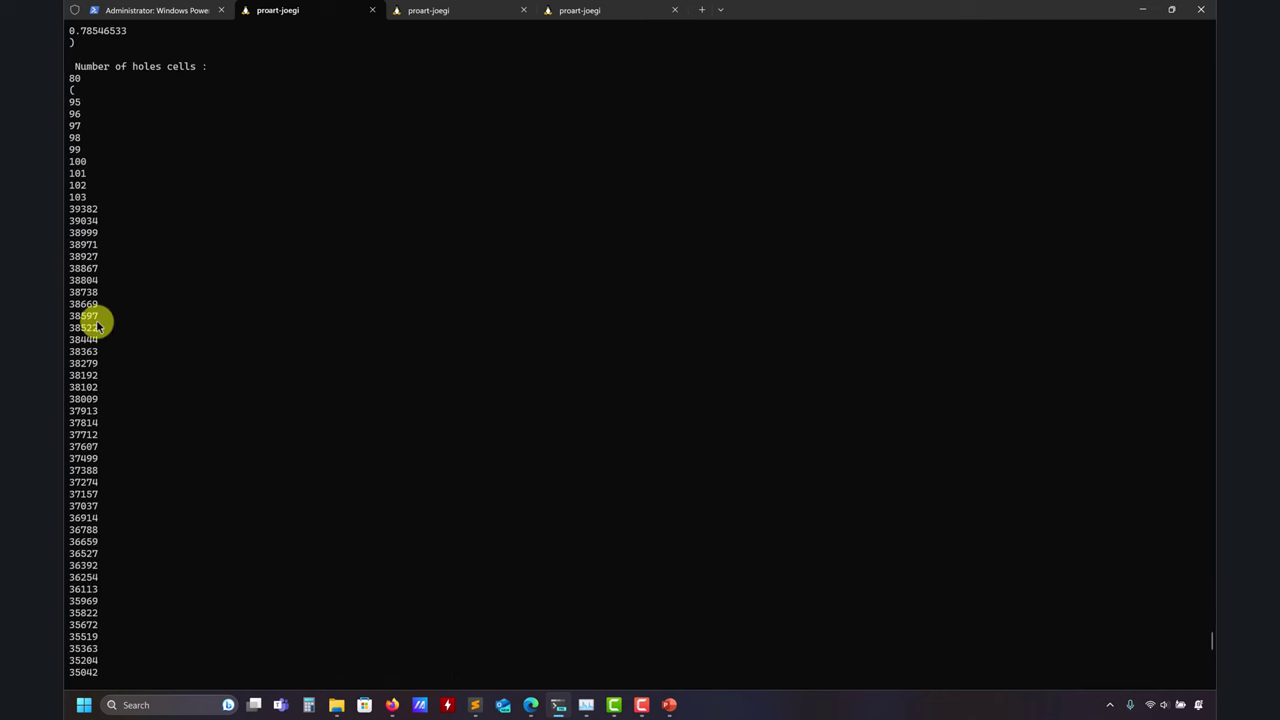
scroll(200, 385, down, 3)
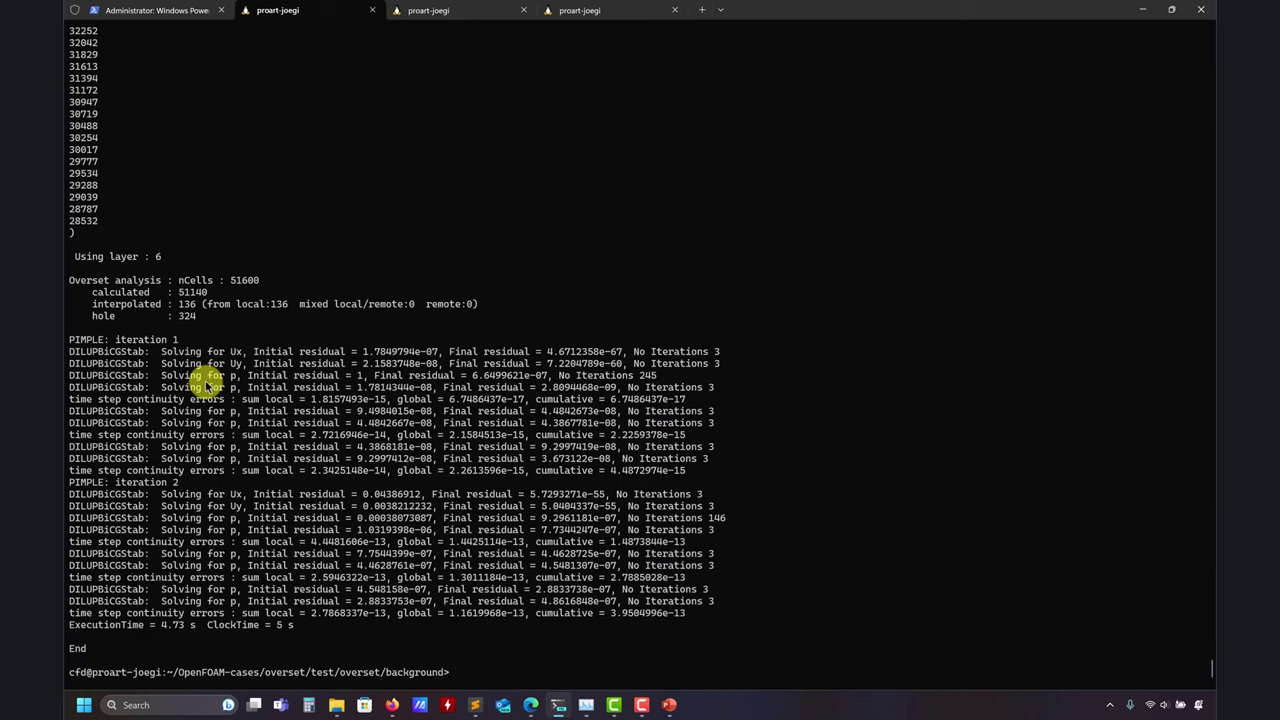
Launch paraFoam from the terminal, load the case data, and delete the background.foam source.
key(Return)
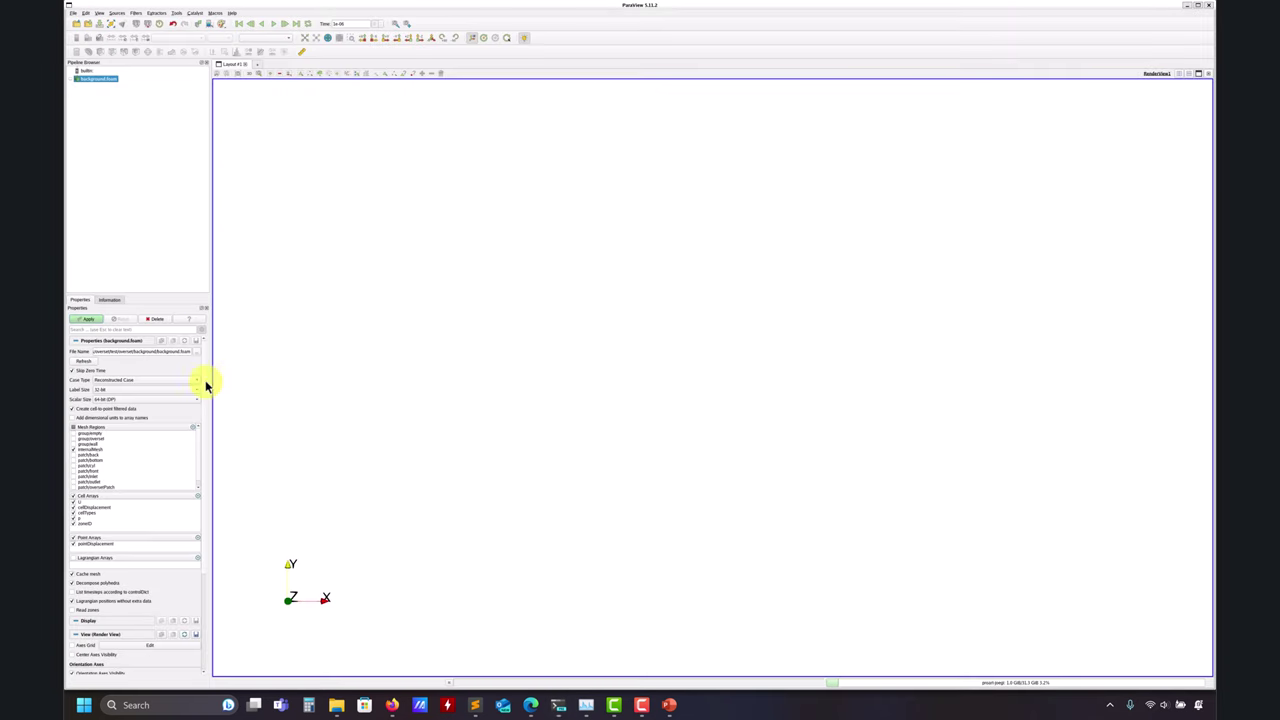
click(91, 322)
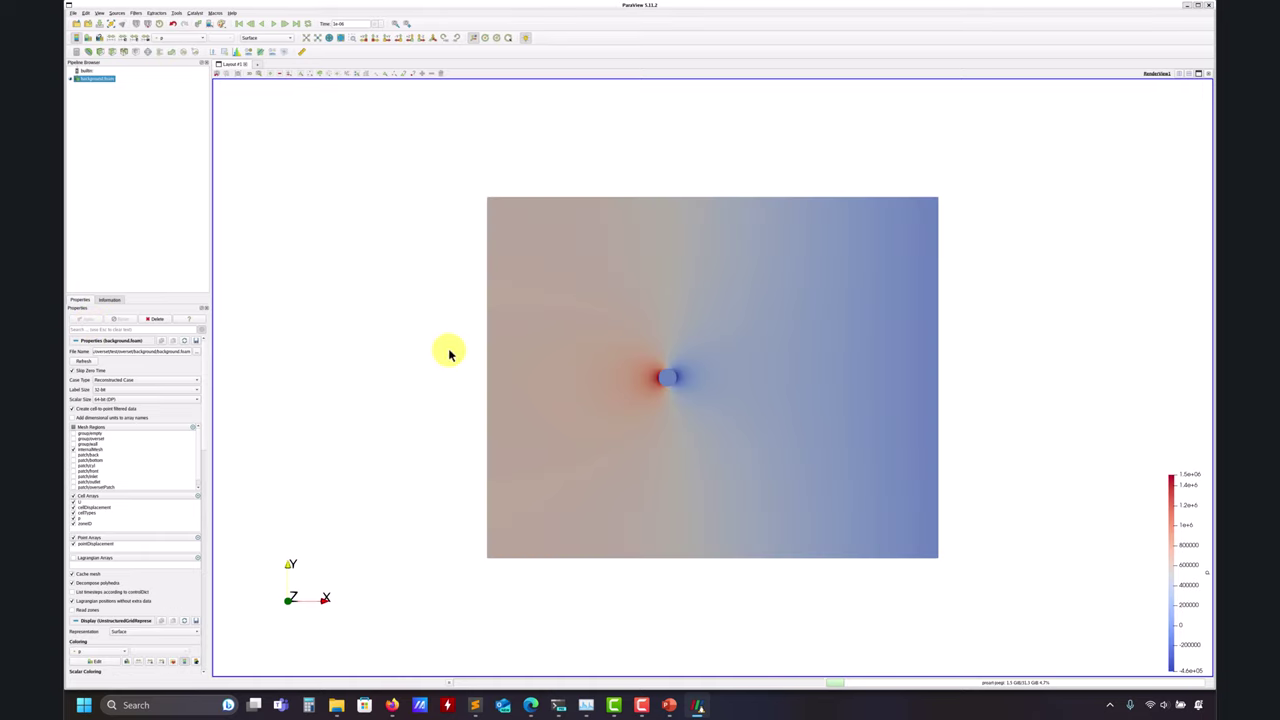
click(156, 319)
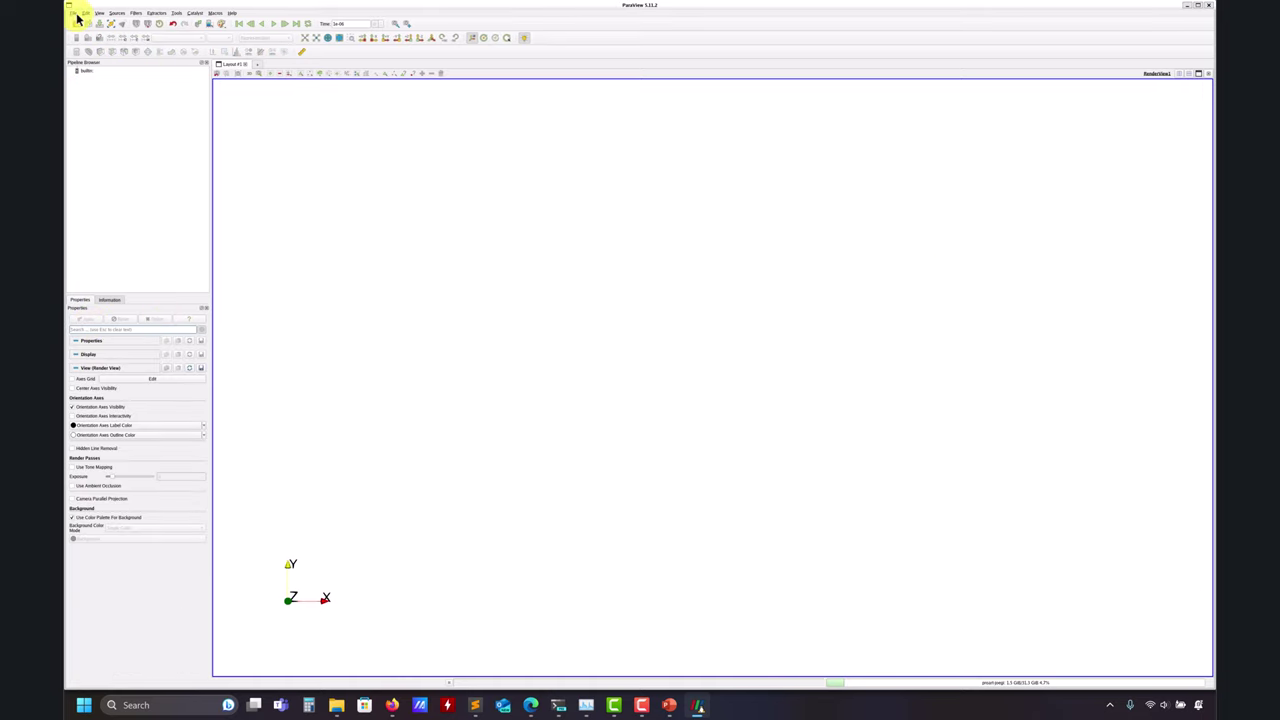
Load the cellType.pvsm state from the paraview folder, using file names from the state, and view the whole background mesh.
click(74, 13)
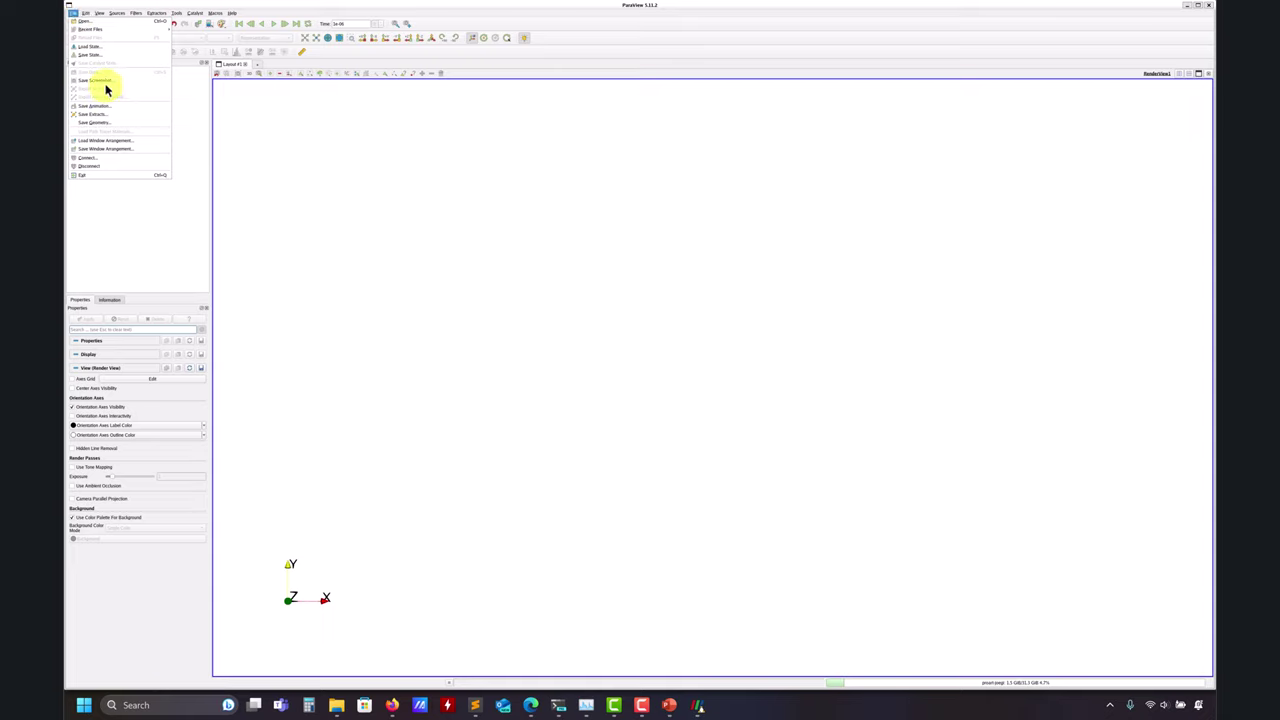
click(101, 47)
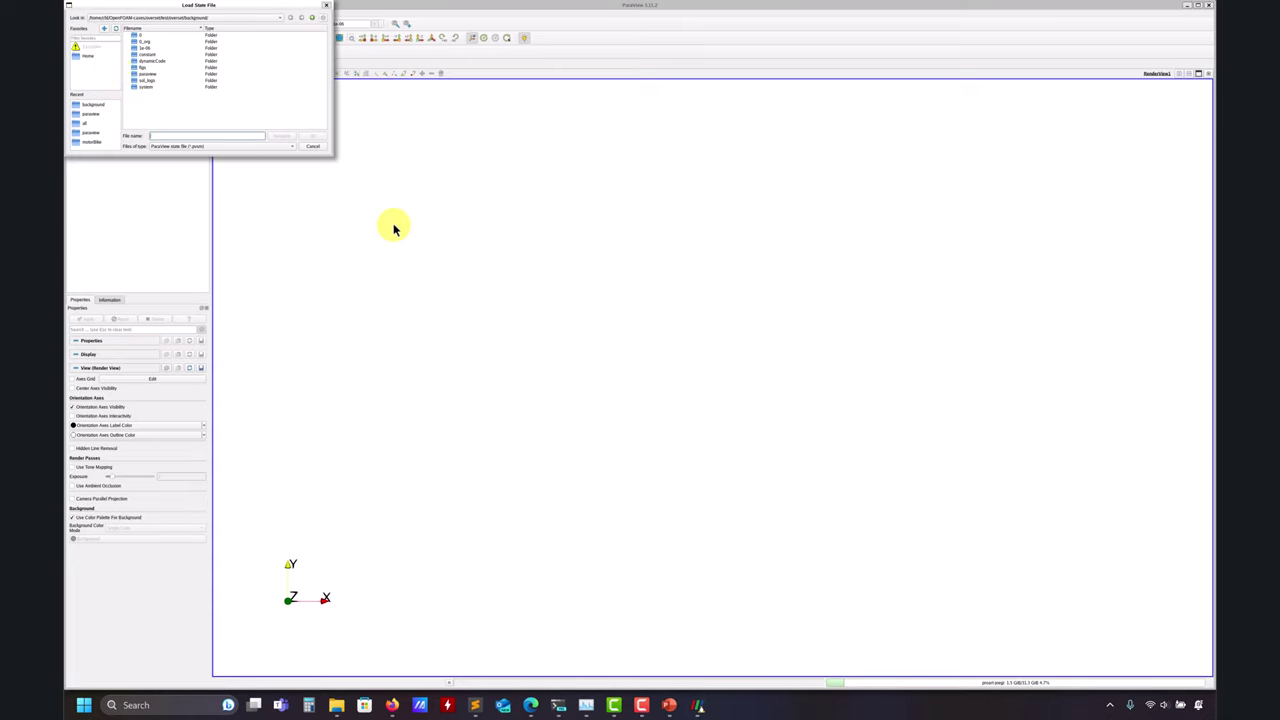
click(155, 74)
double_click(155, 76)
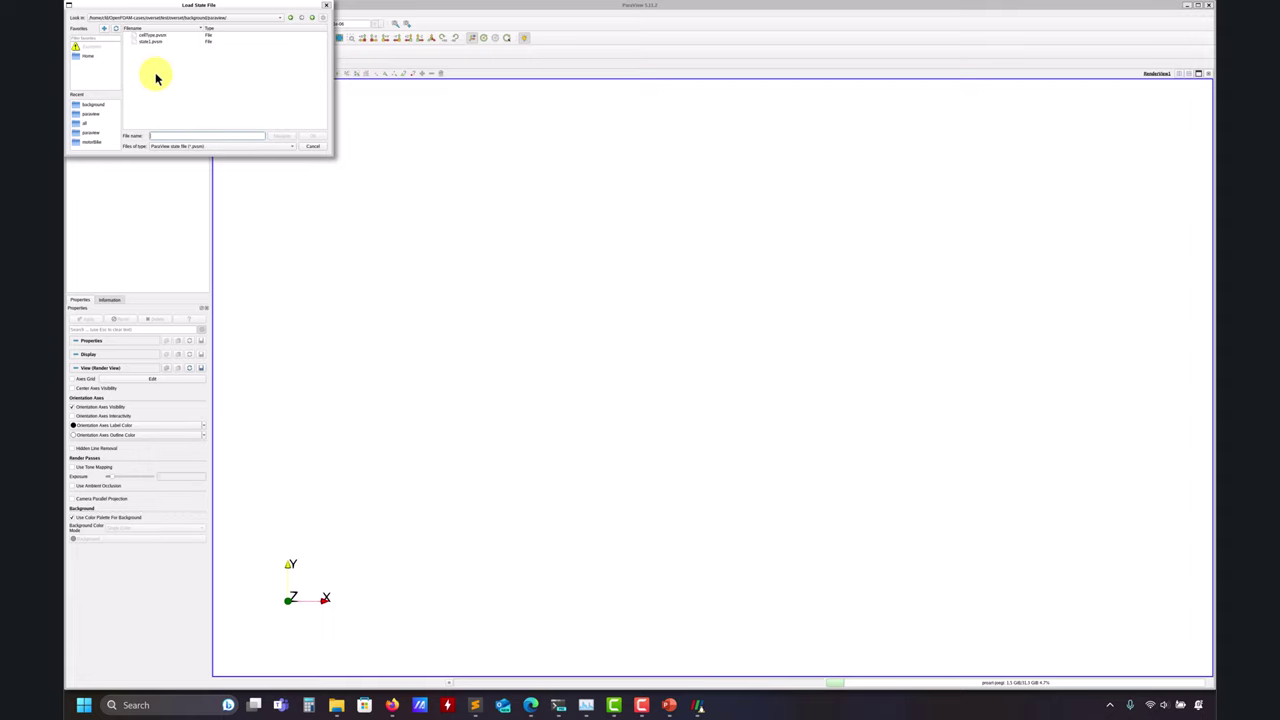
click(151, 36)
click(320, 143)
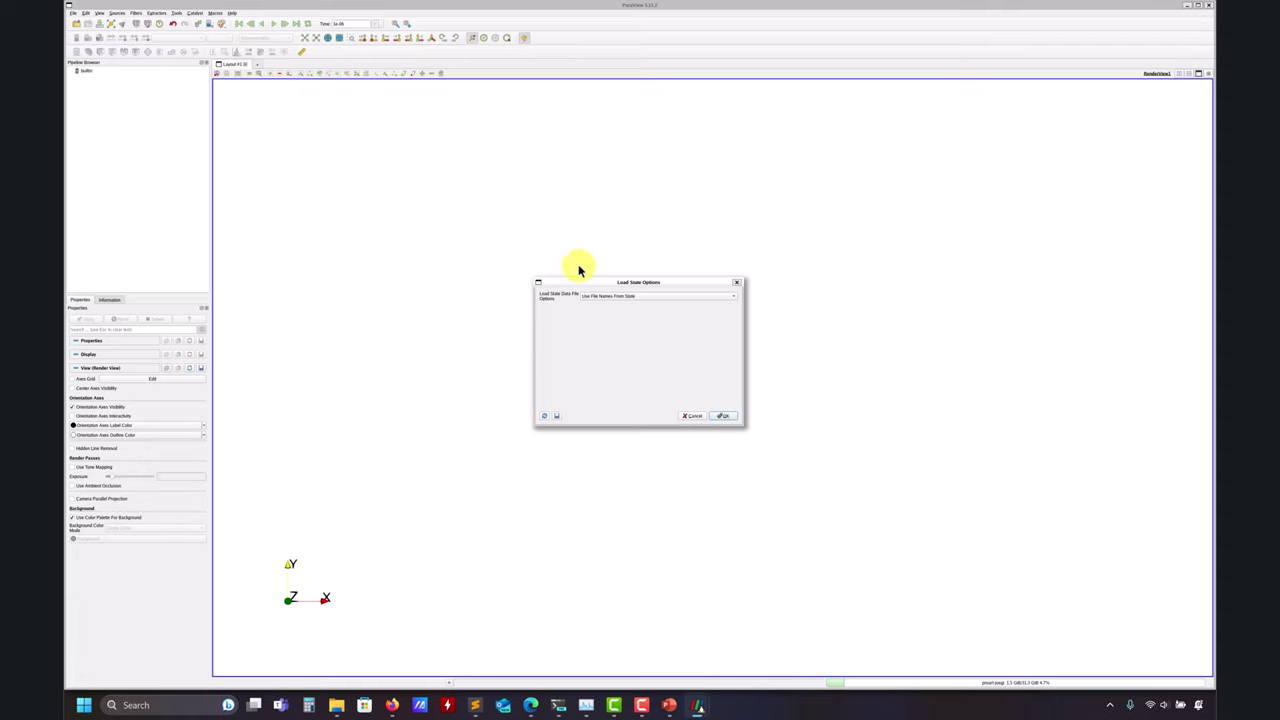
click(727, 414)
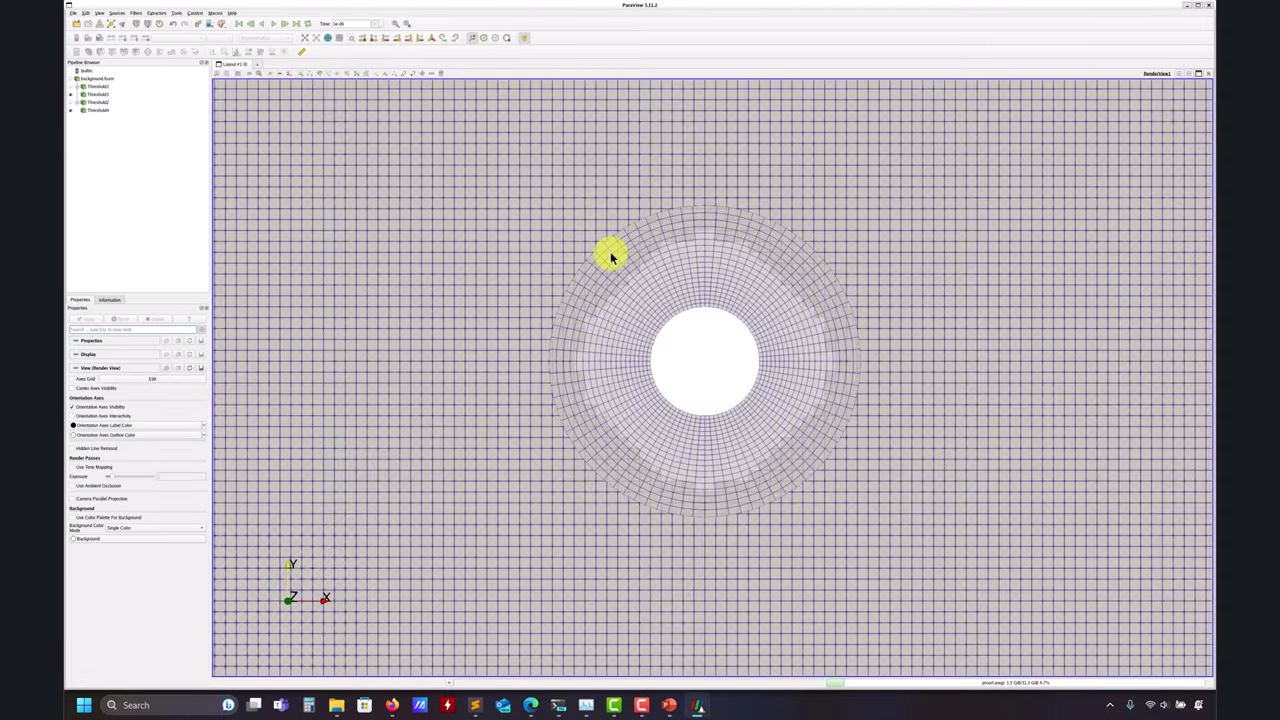
scroll(685, 251, down, 10)
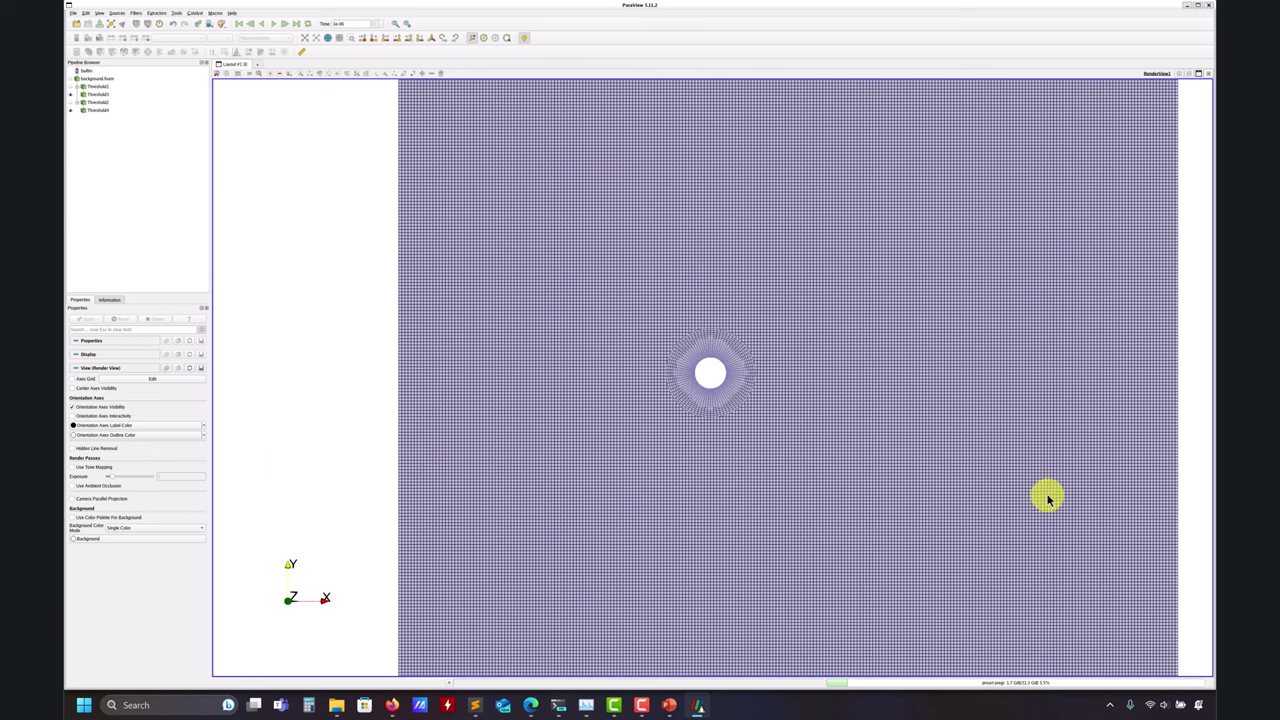
Close ParaView and open s0-ref.png from the background case's figs folder in a maximized image viewer.
click(1207, 10)
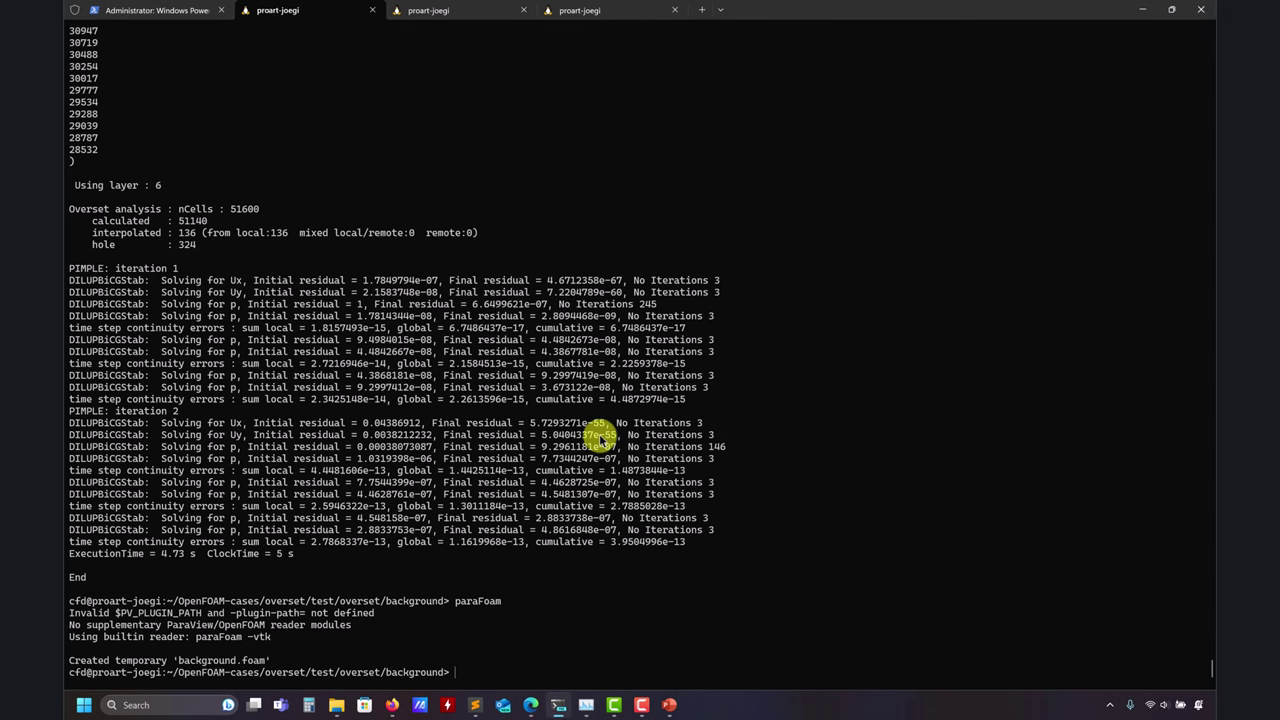
mouse_move(370, 705)
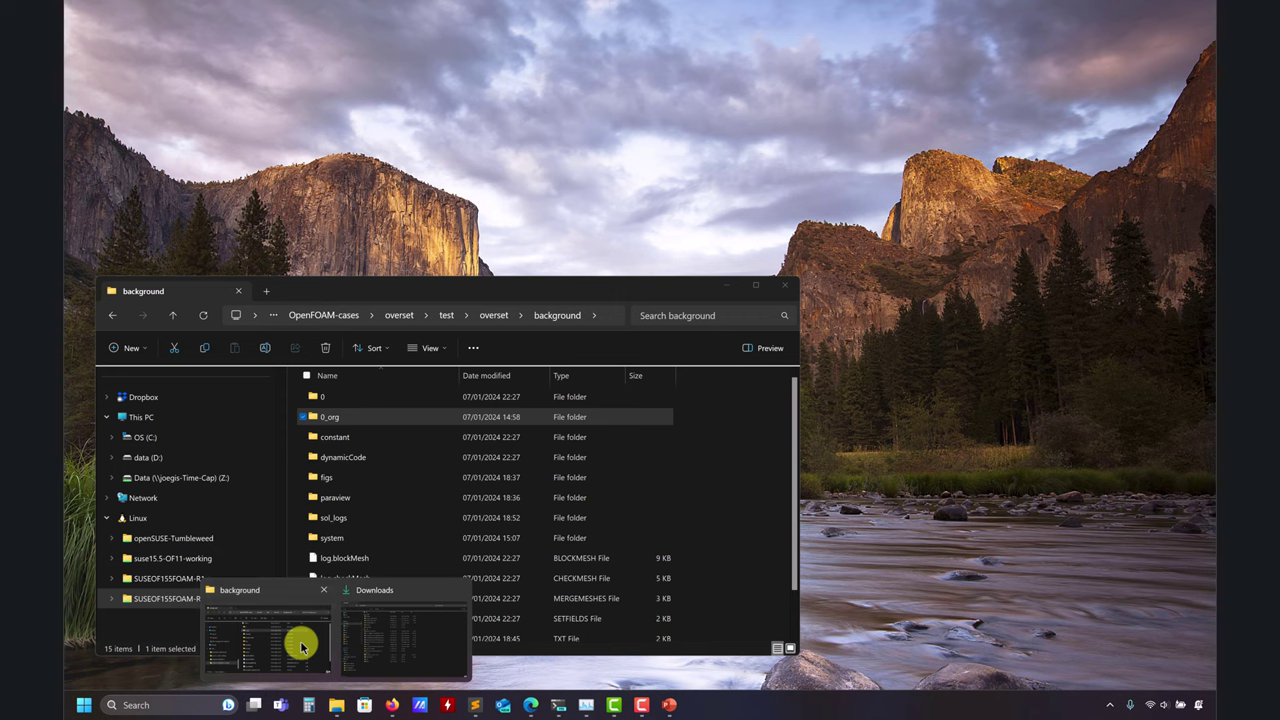
click(300, 640)
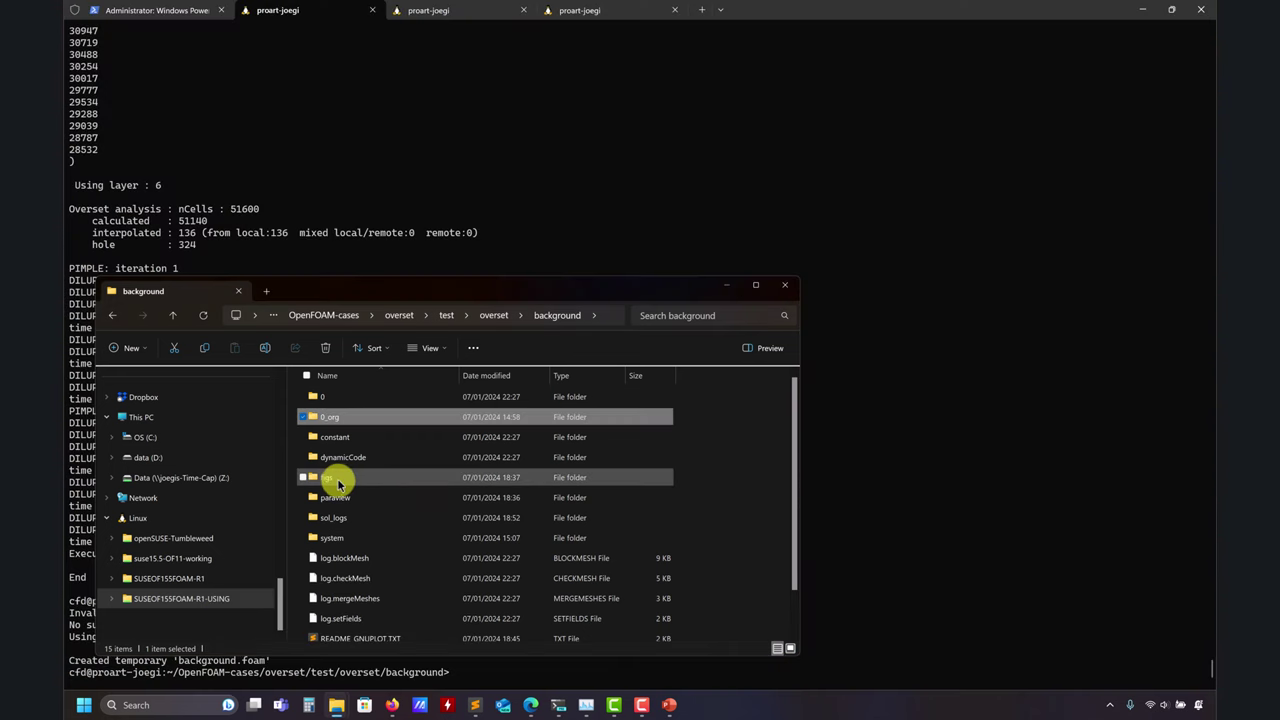
double_click(337, 478)
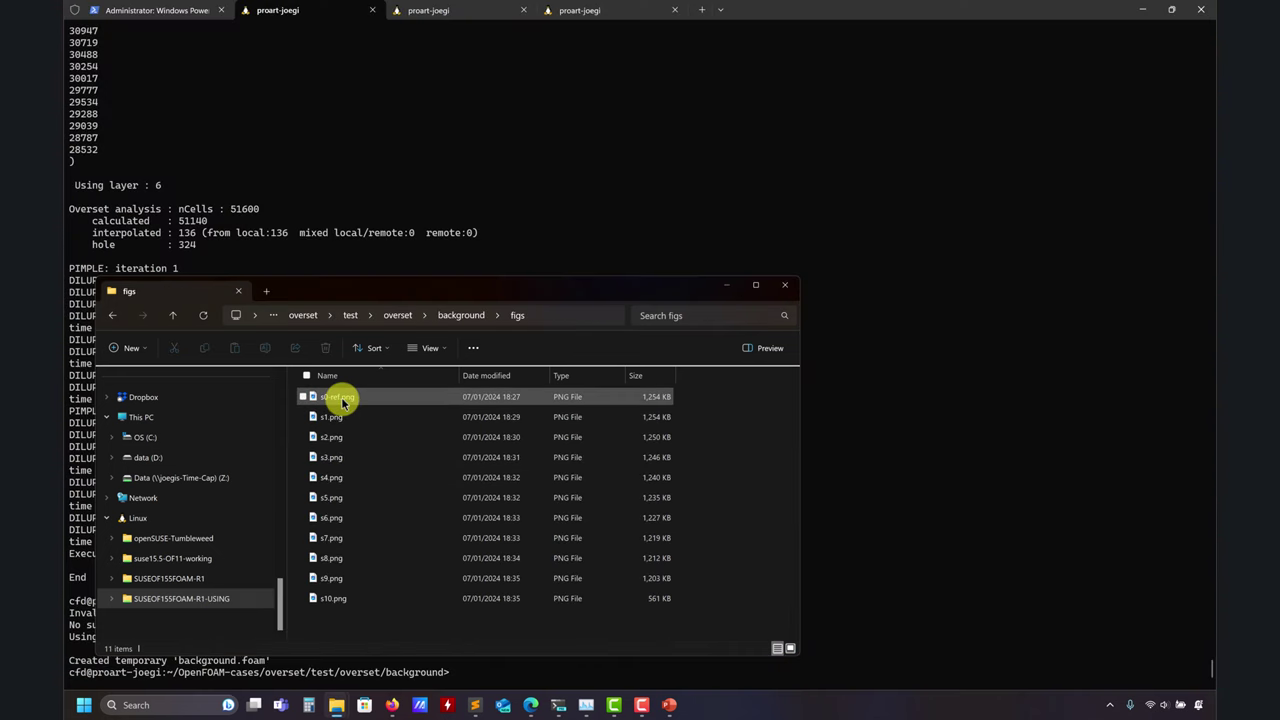
double_click(338, 397)
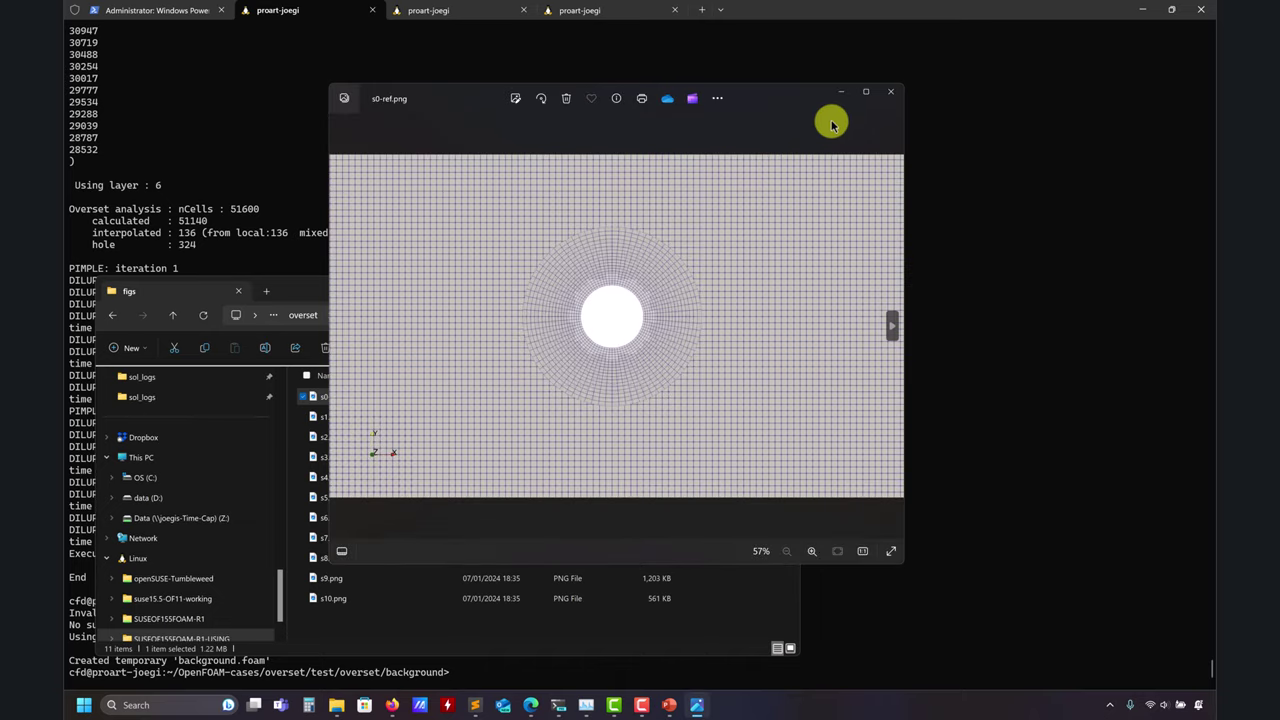
click(862, 93)
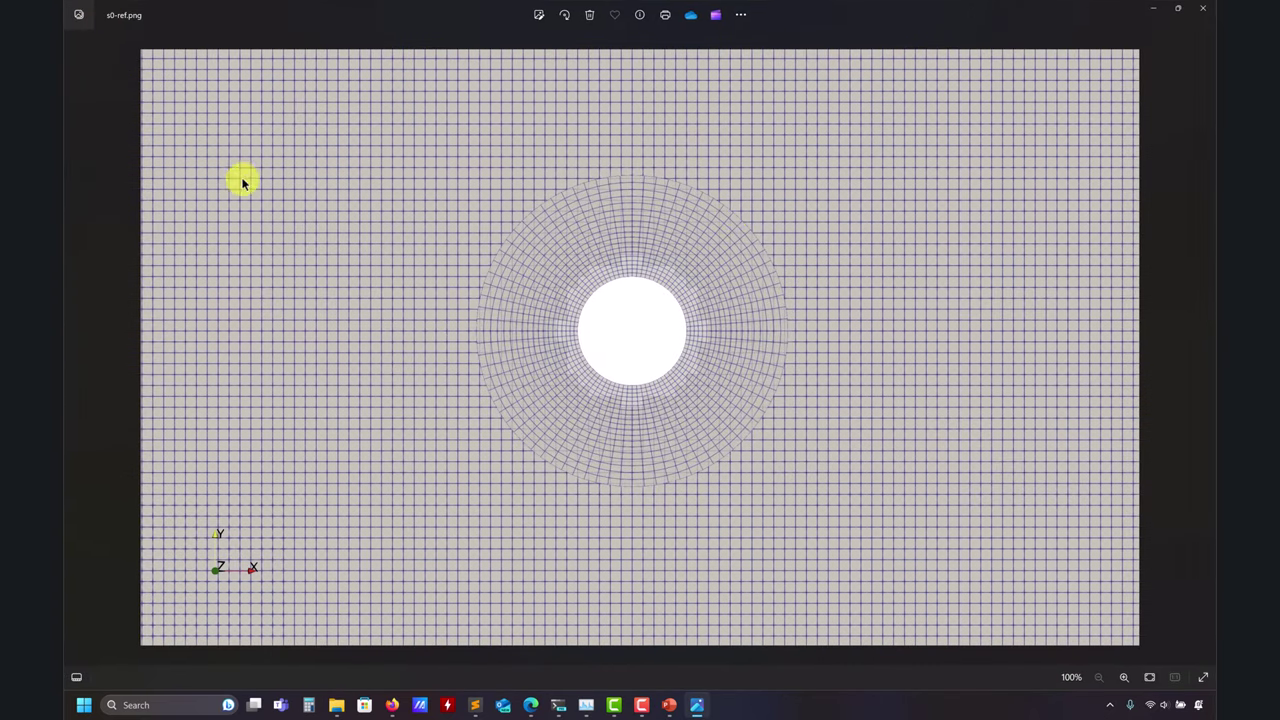
In fvSchemes in Sublime Text, undo the recent layer value edits, comment out the holeLayers and useLayer lines, and save the file.
click(474, 700)
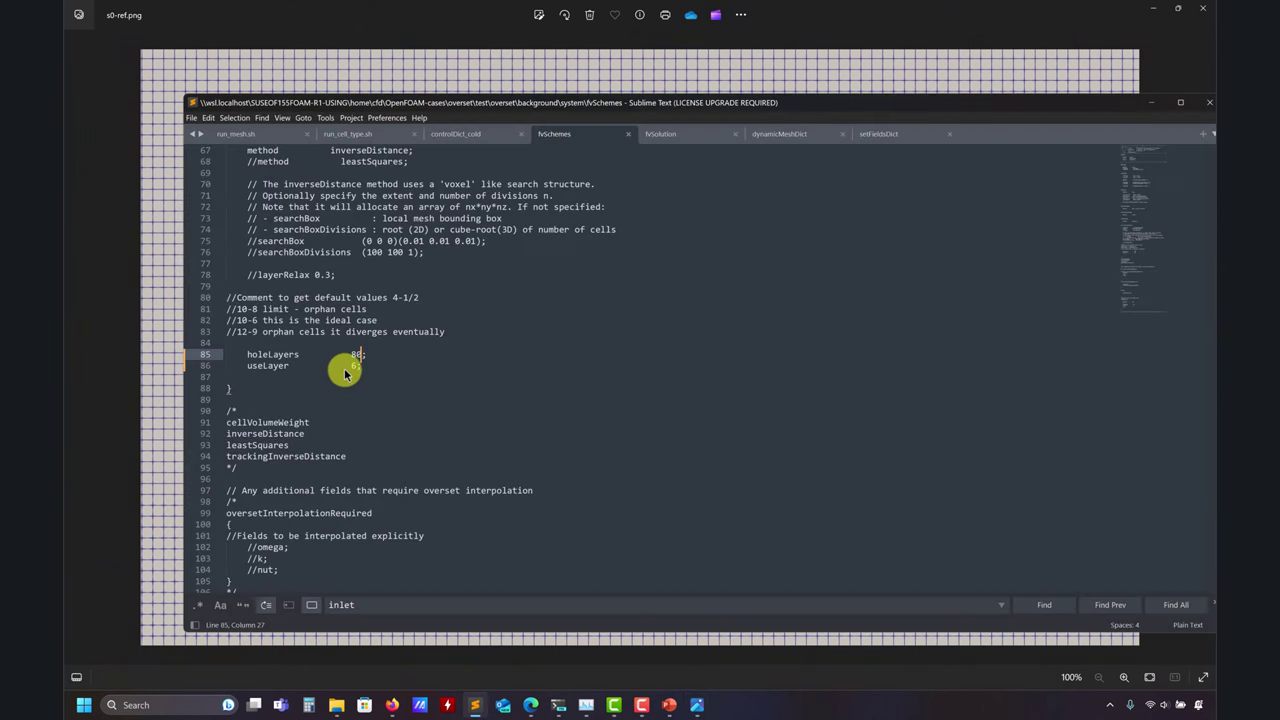
key(ctrl+z)
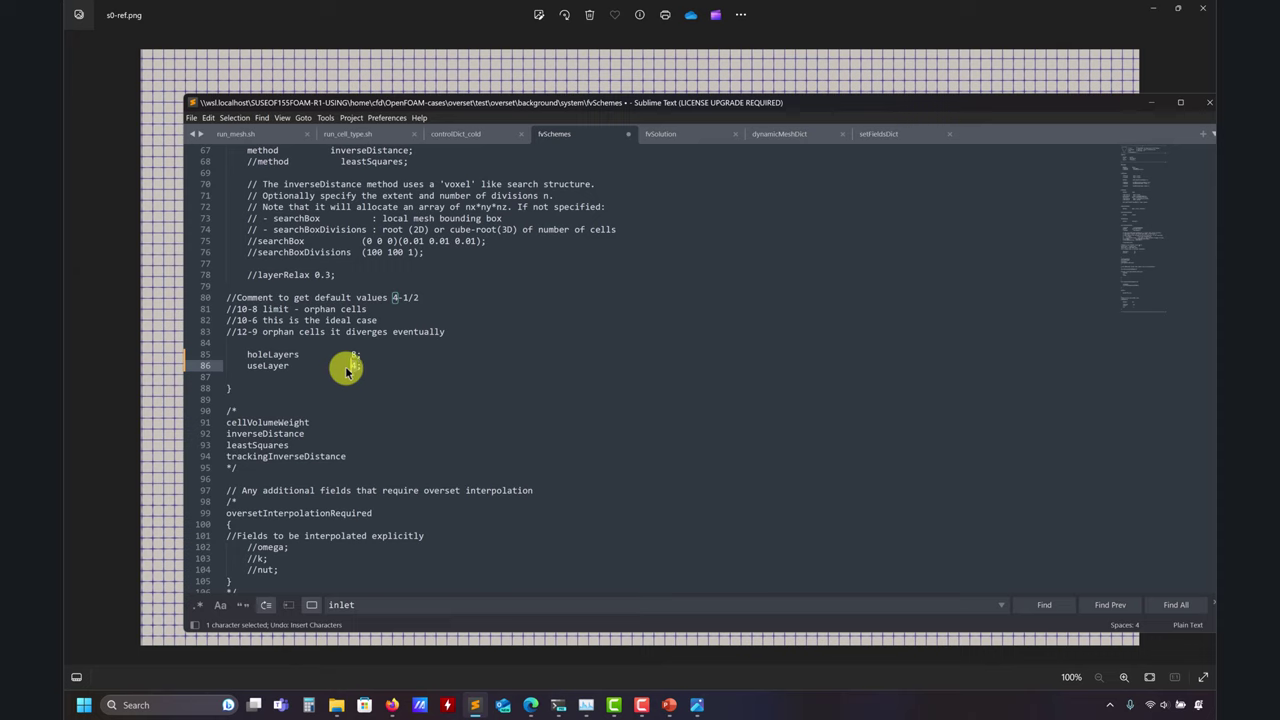
click(248, 356)
text(//)
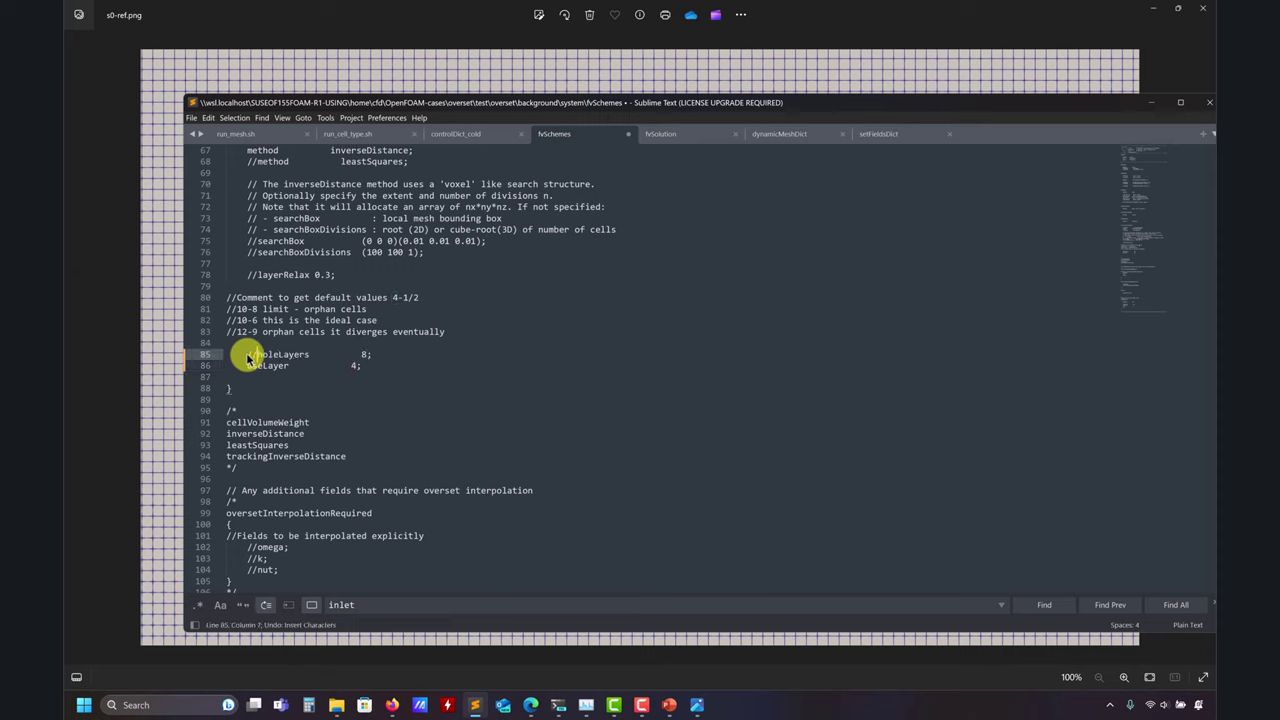
key(Down)
key(Home)
text(//)
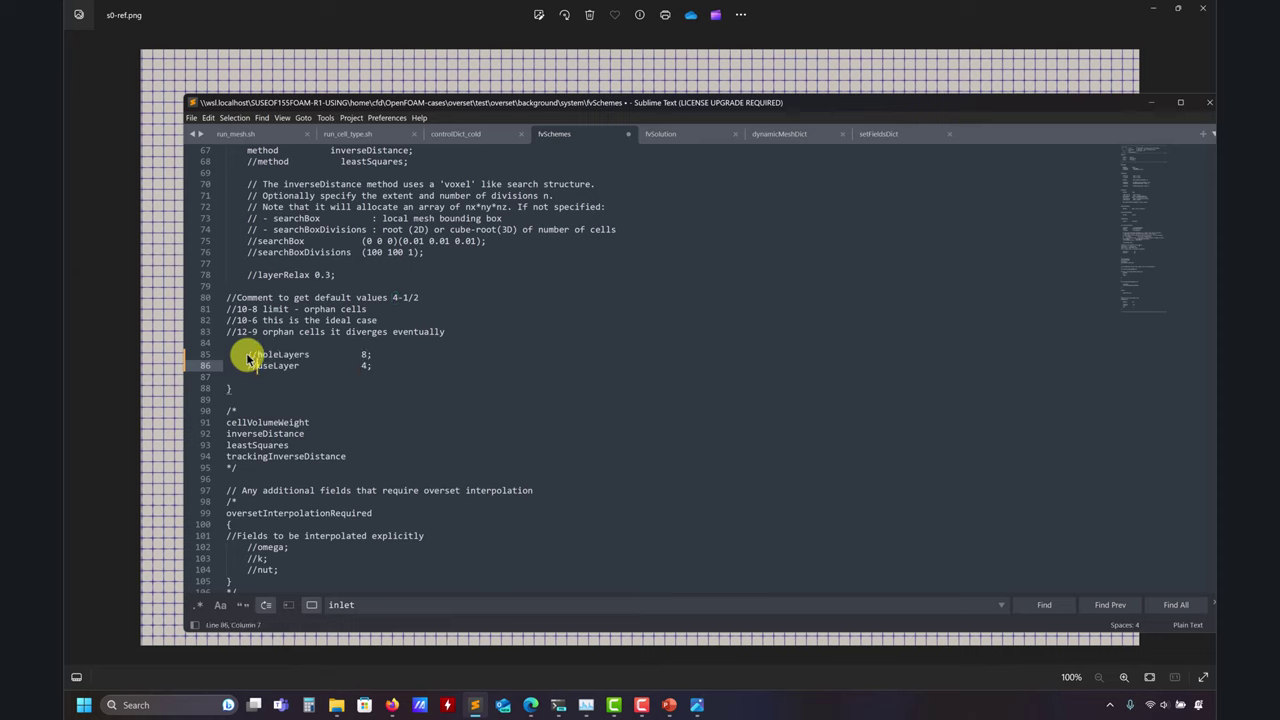
key(ctrl+s)
click(255, 8)
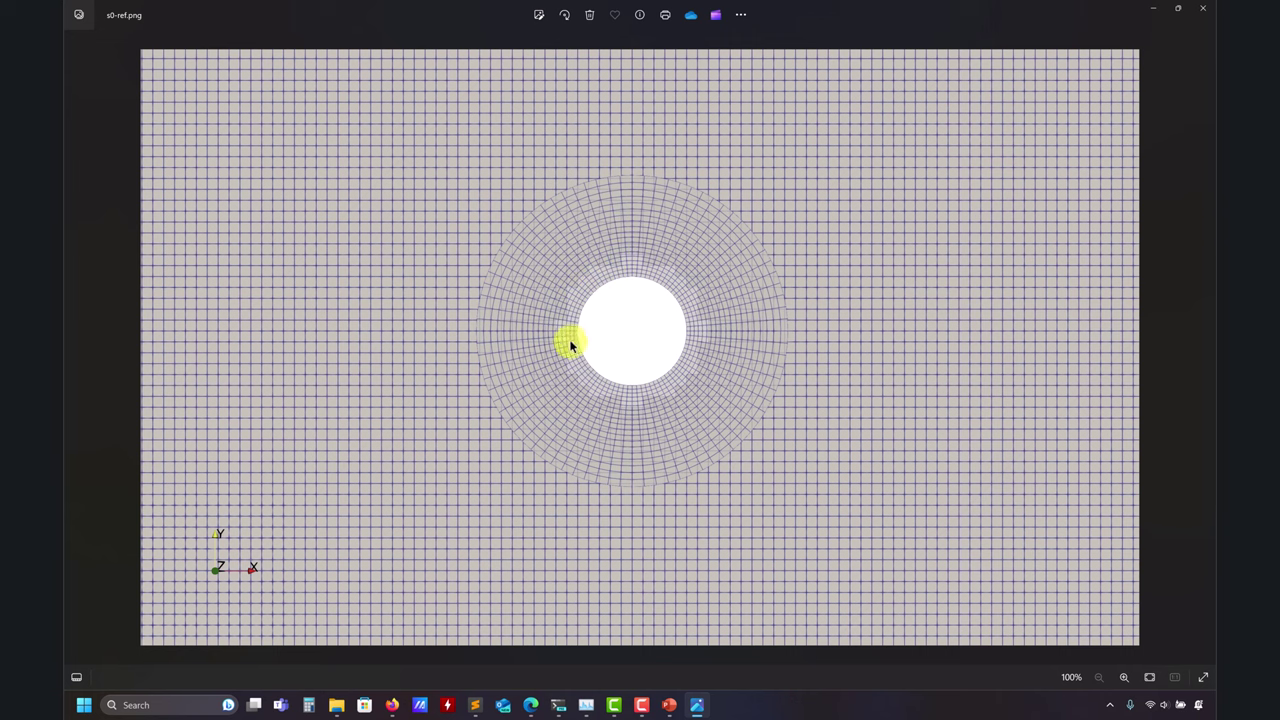
Check the commented holeLayers and useLayer lines in fvSchemes against the s0-ref.png mesh image.
click(472, 705)
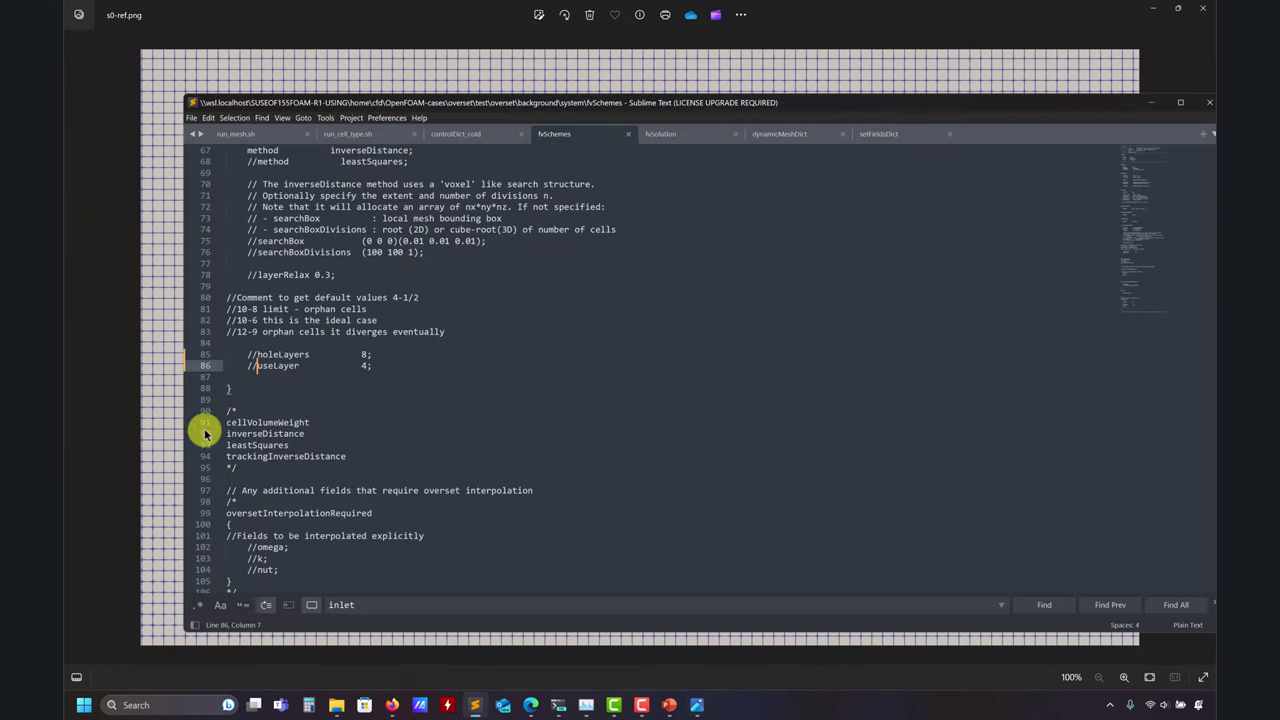
click(260, 366)
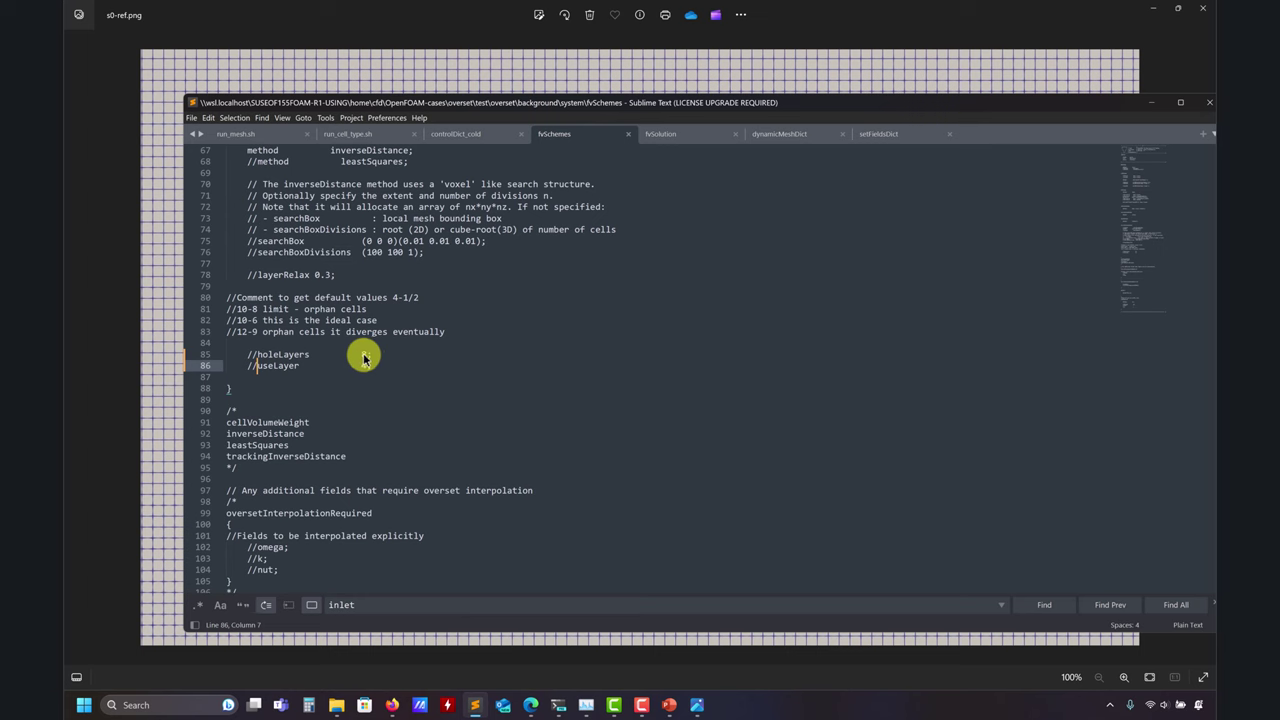
click(571, 6)
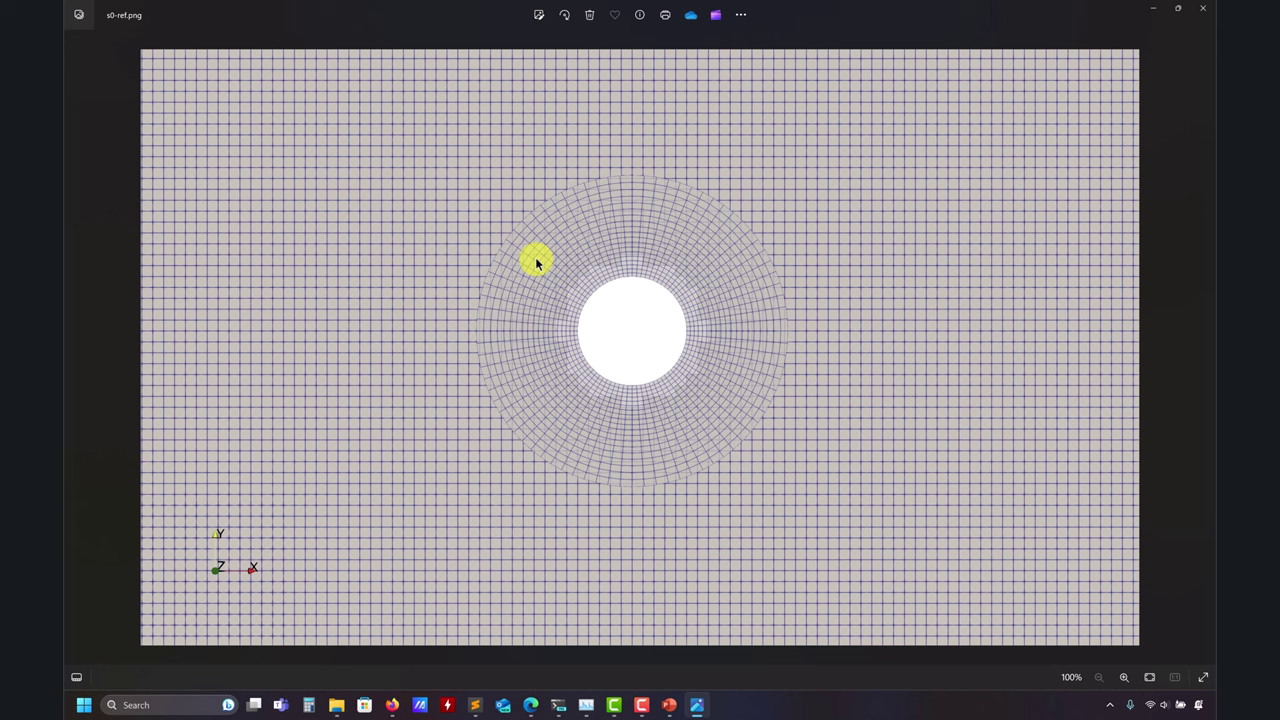
Browse the mesh images from s1.png through s10.png, examining the hole-cutting fringe around the cylinder, and return to s7.png.
key(Right)
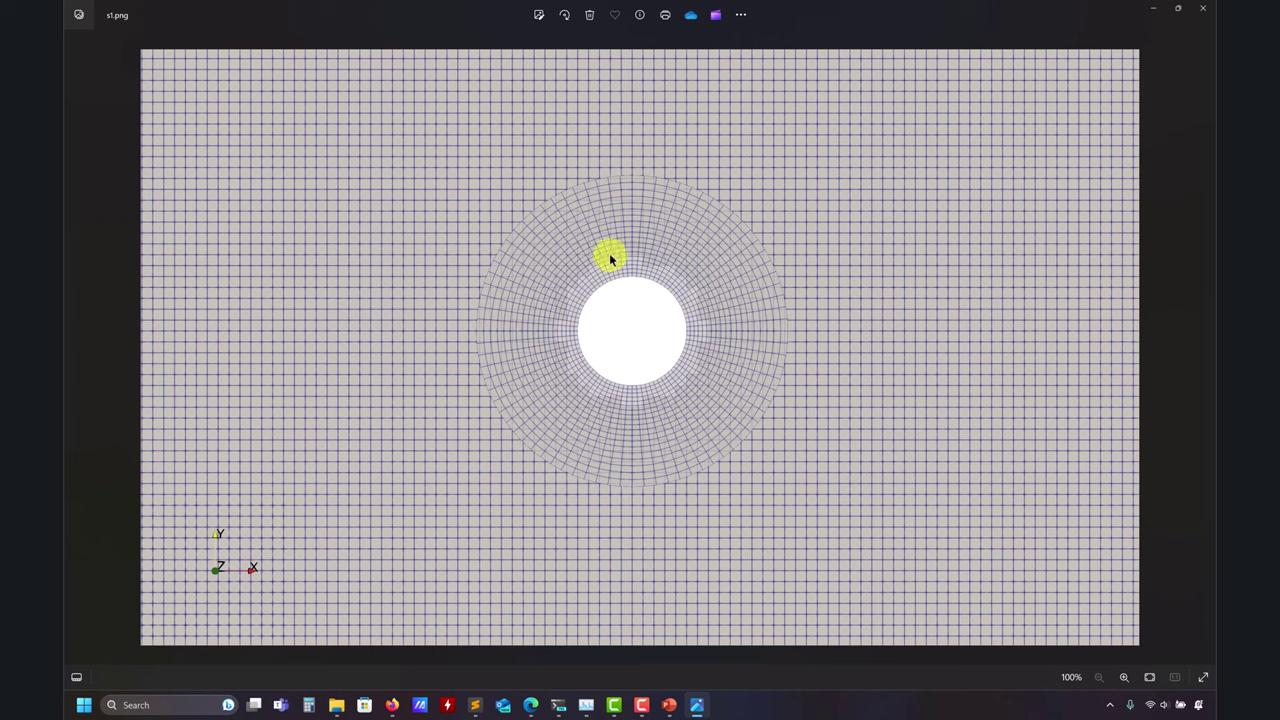
key(Right)
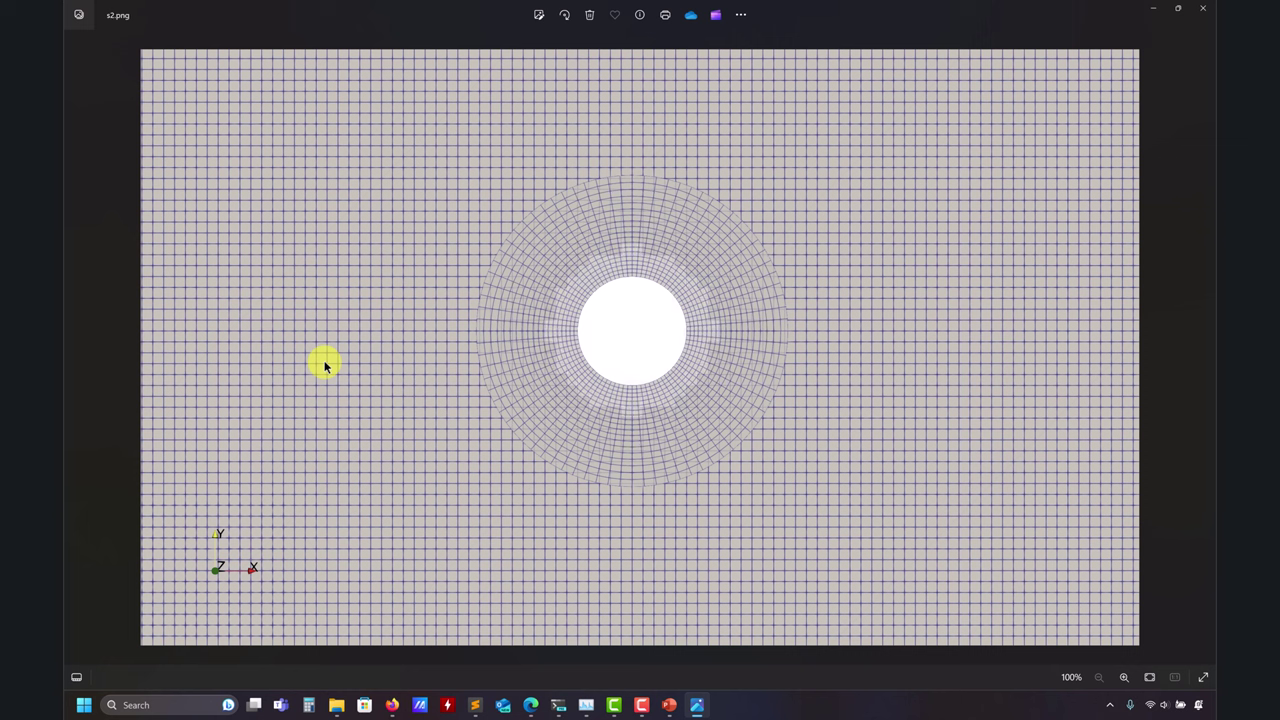
key(Right)
key(Right)
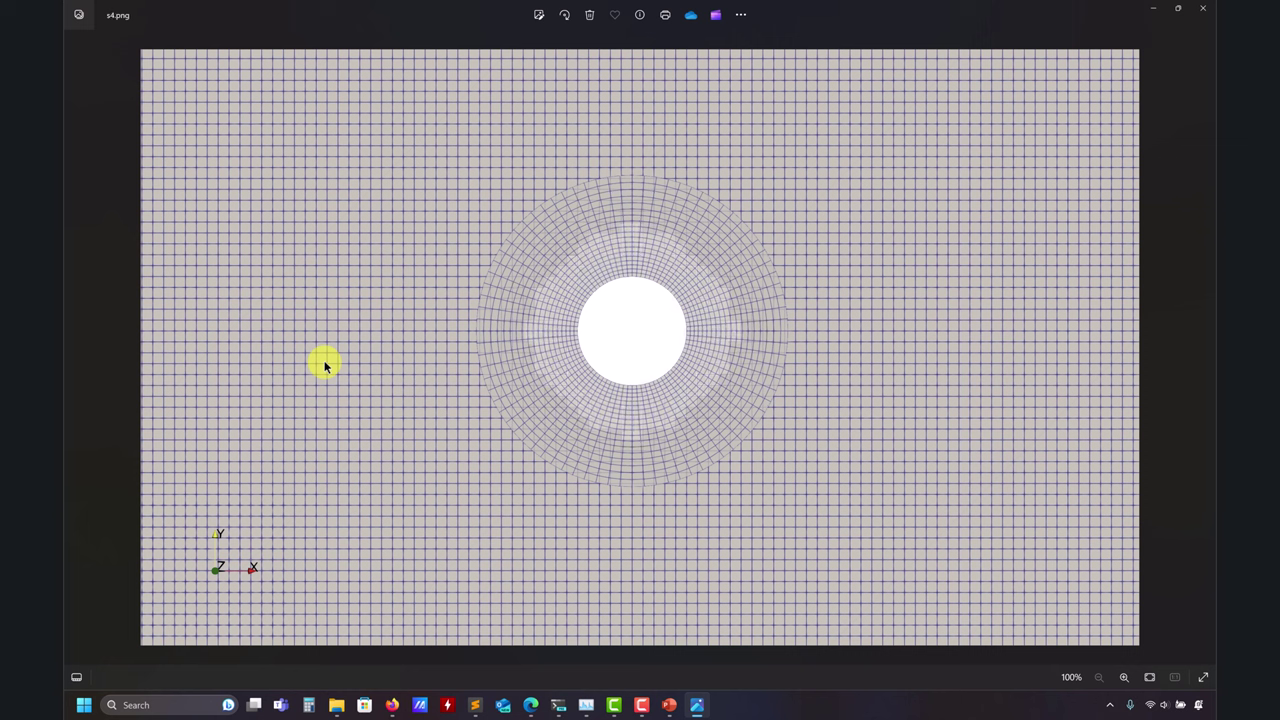
key(Right)
key(Right)
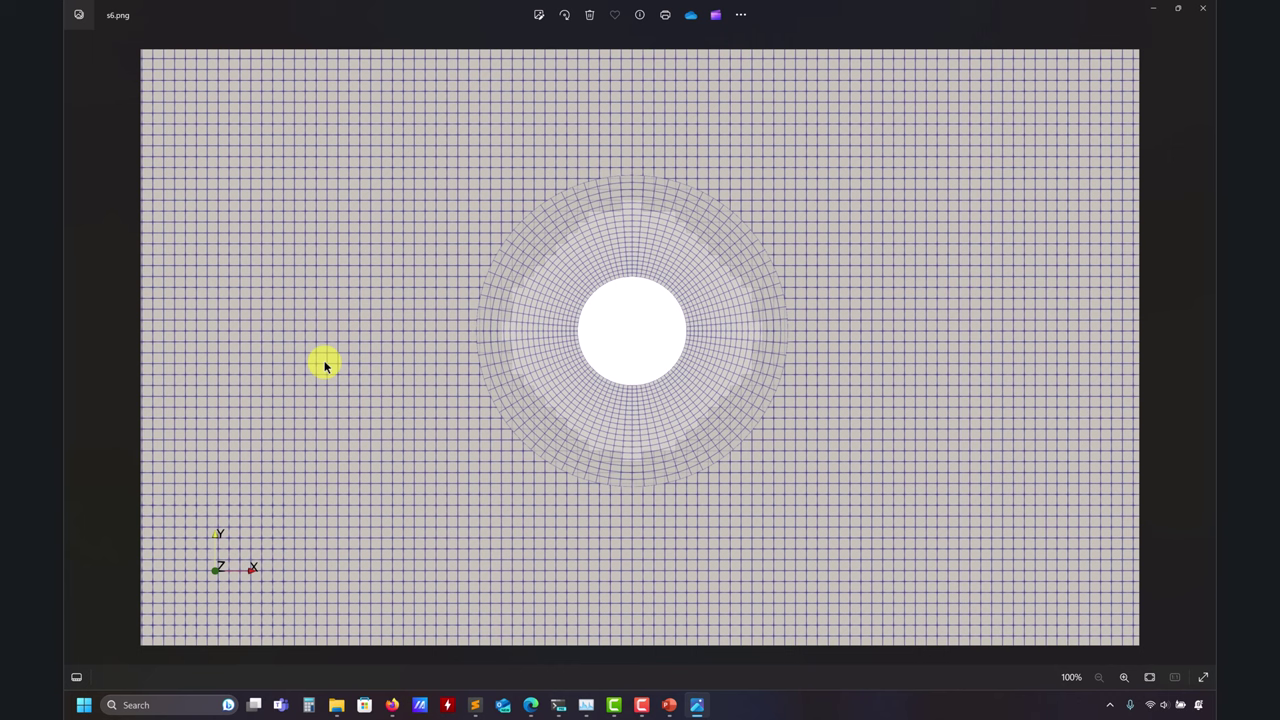
key(Right)
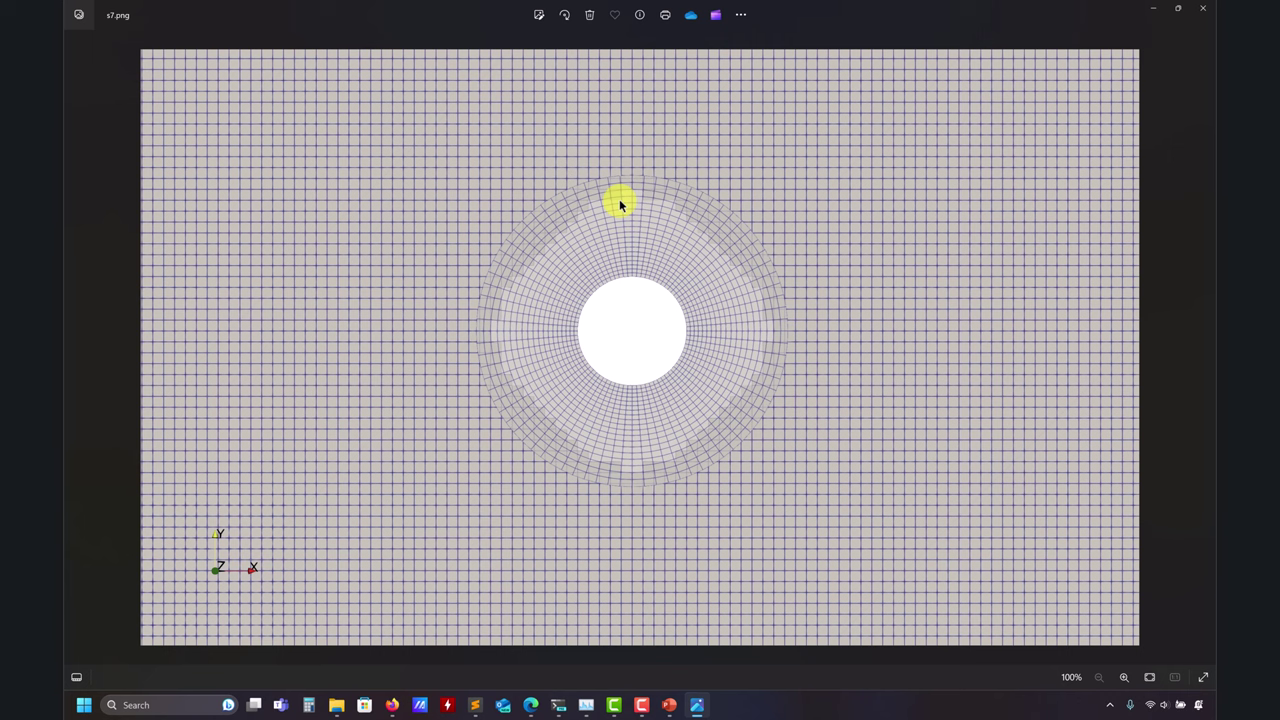
key(Right)
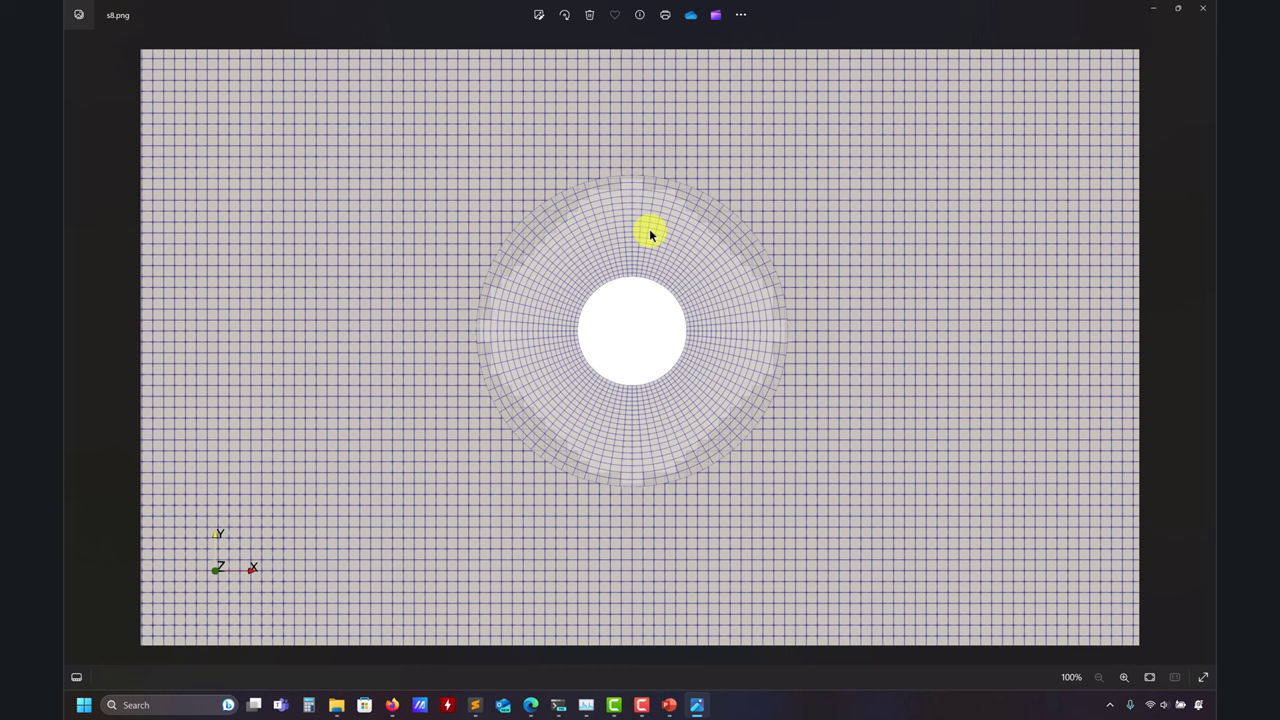
key(Right)
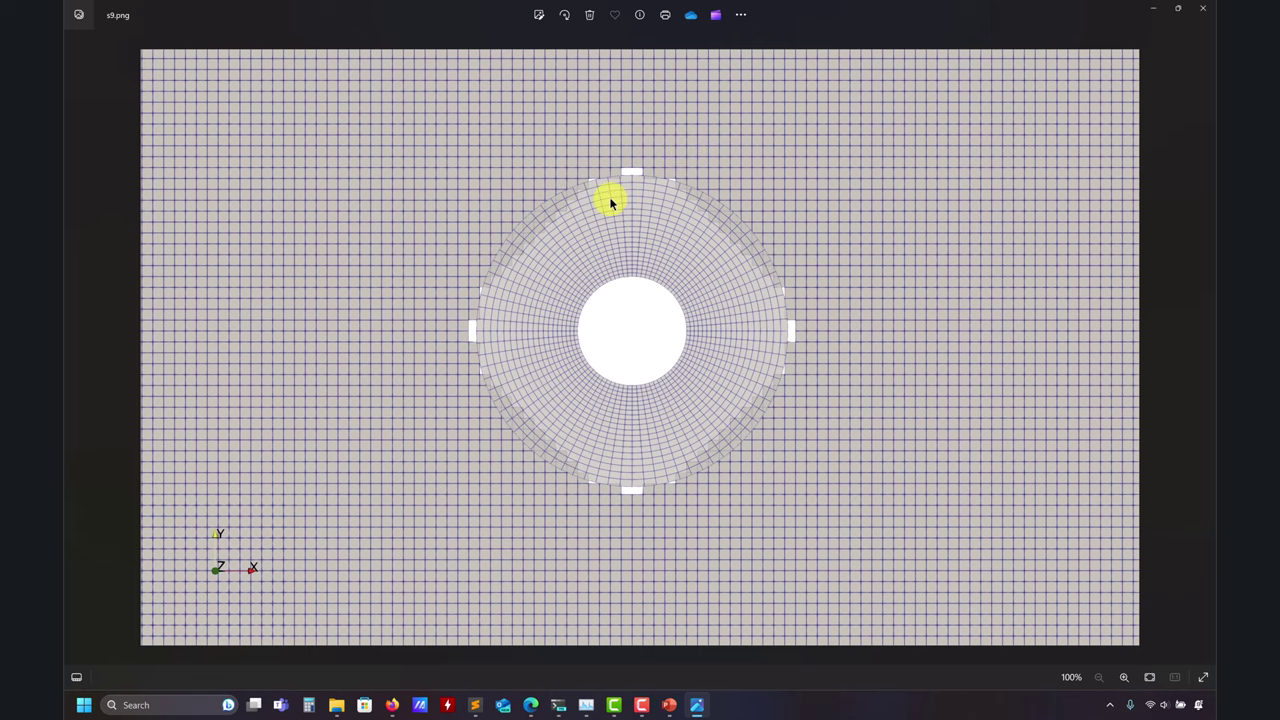
key(Right)
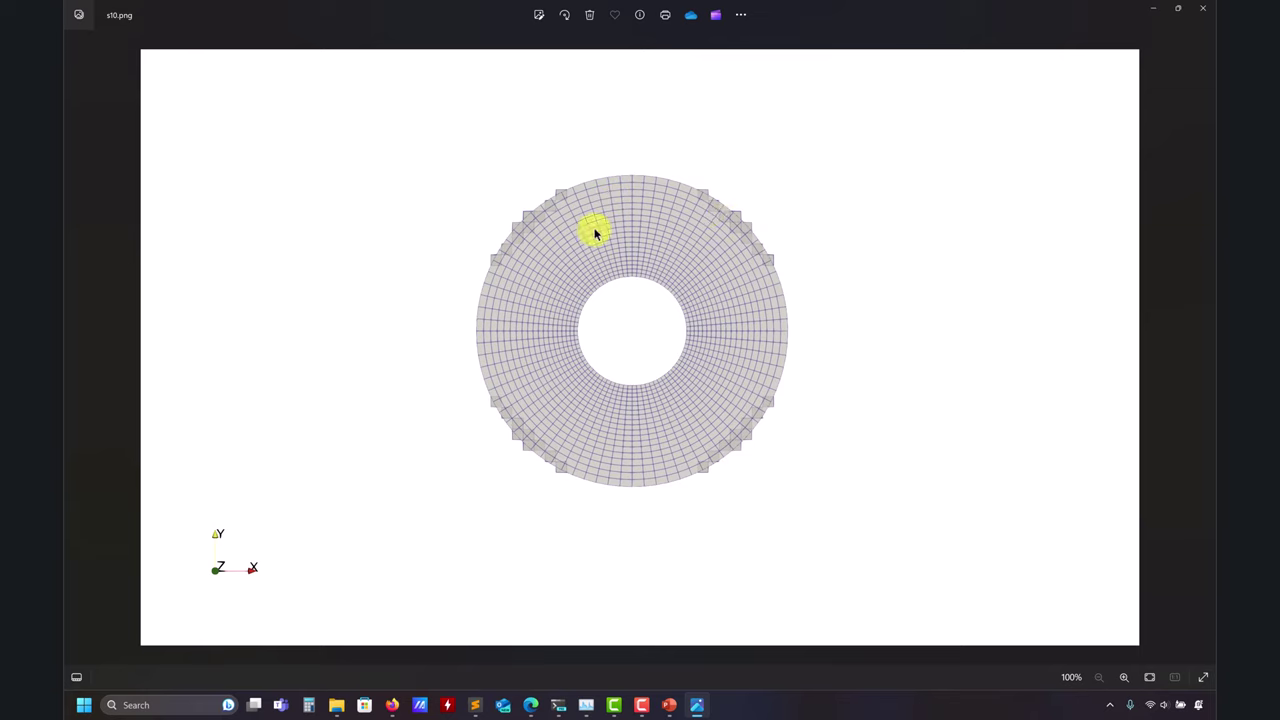
key(Right)
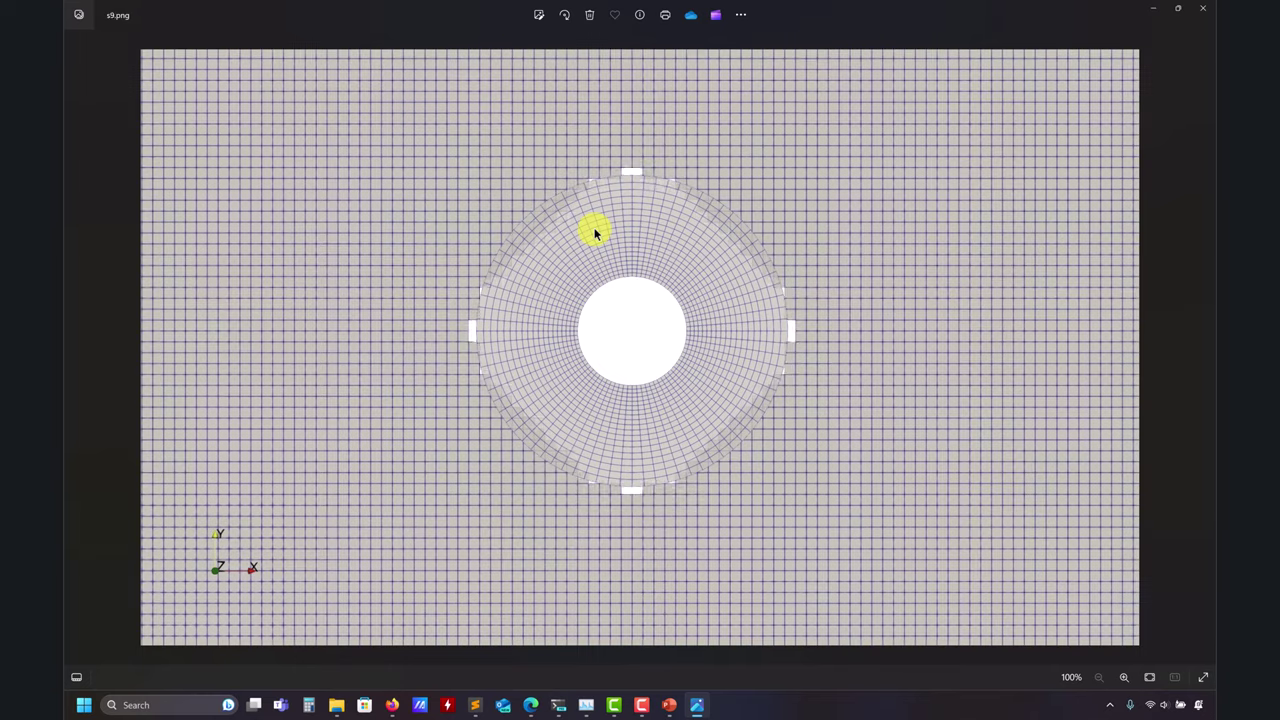
key(Right)
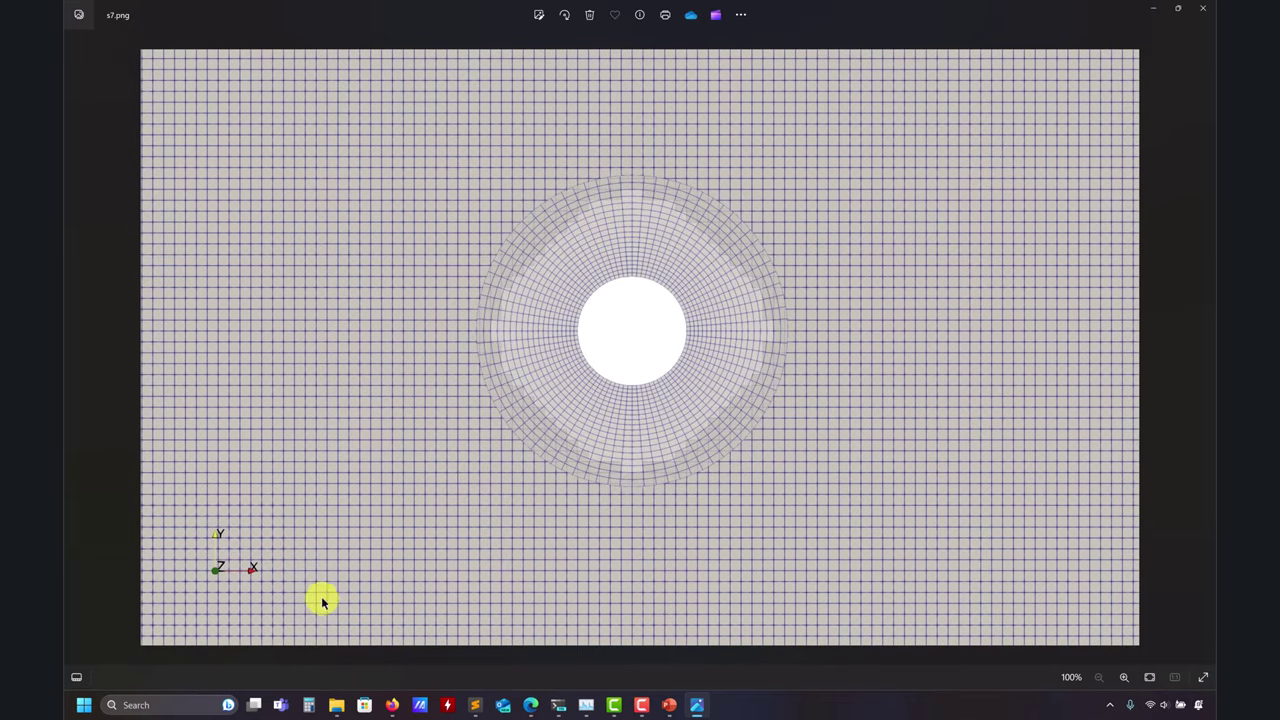
Review the holeLayers and useLayer example on the OpenFOAM v2212 page in the browser, and close the s7.png image.
click(531, 705)
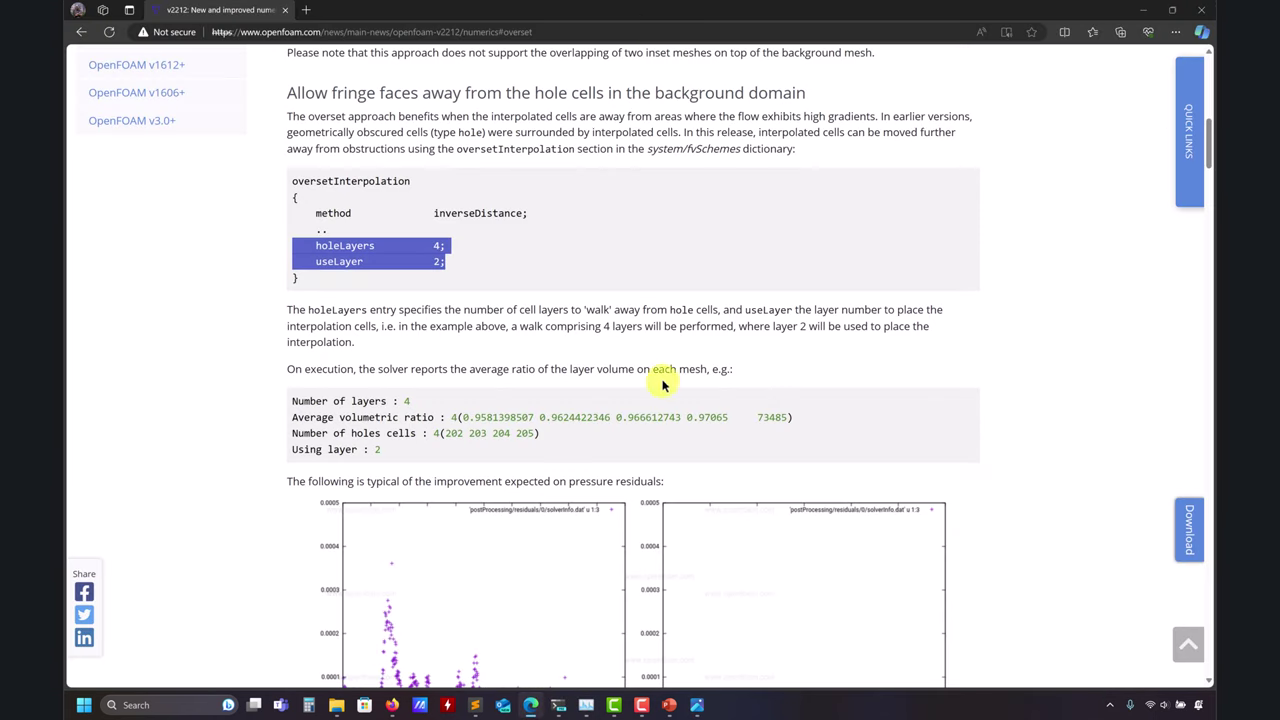
click(450, 265)
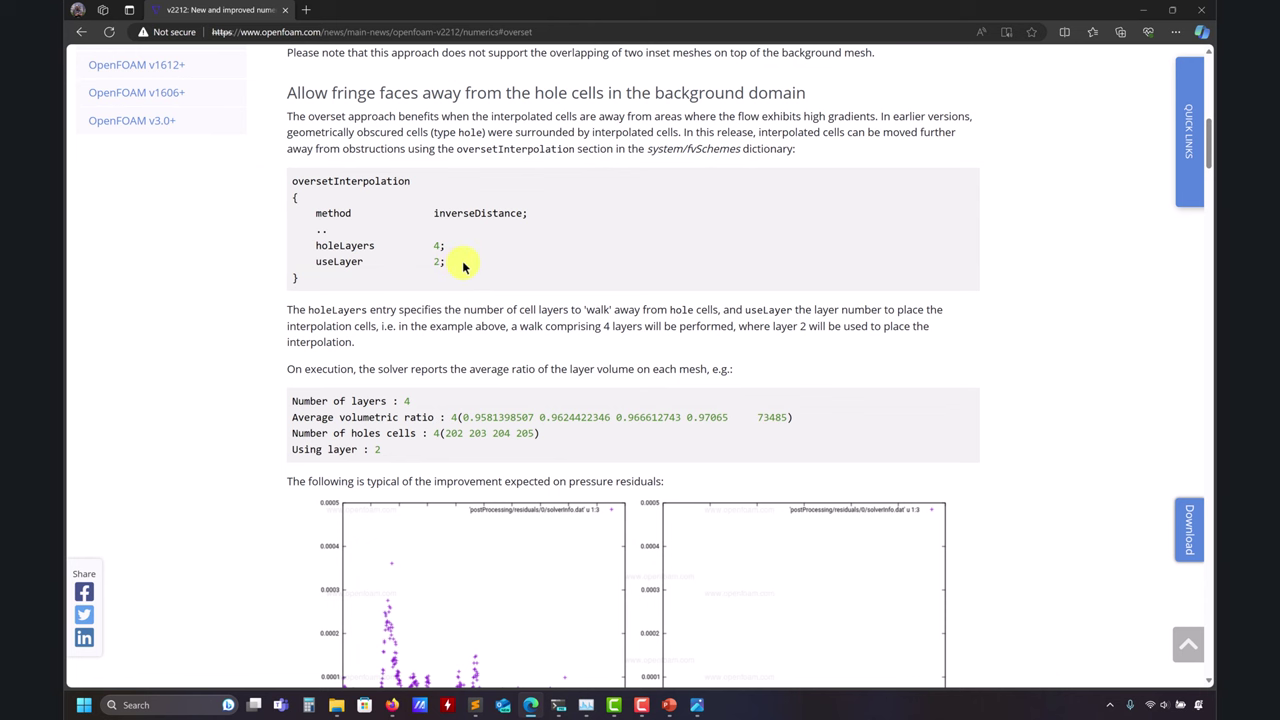
click(1143, 10)
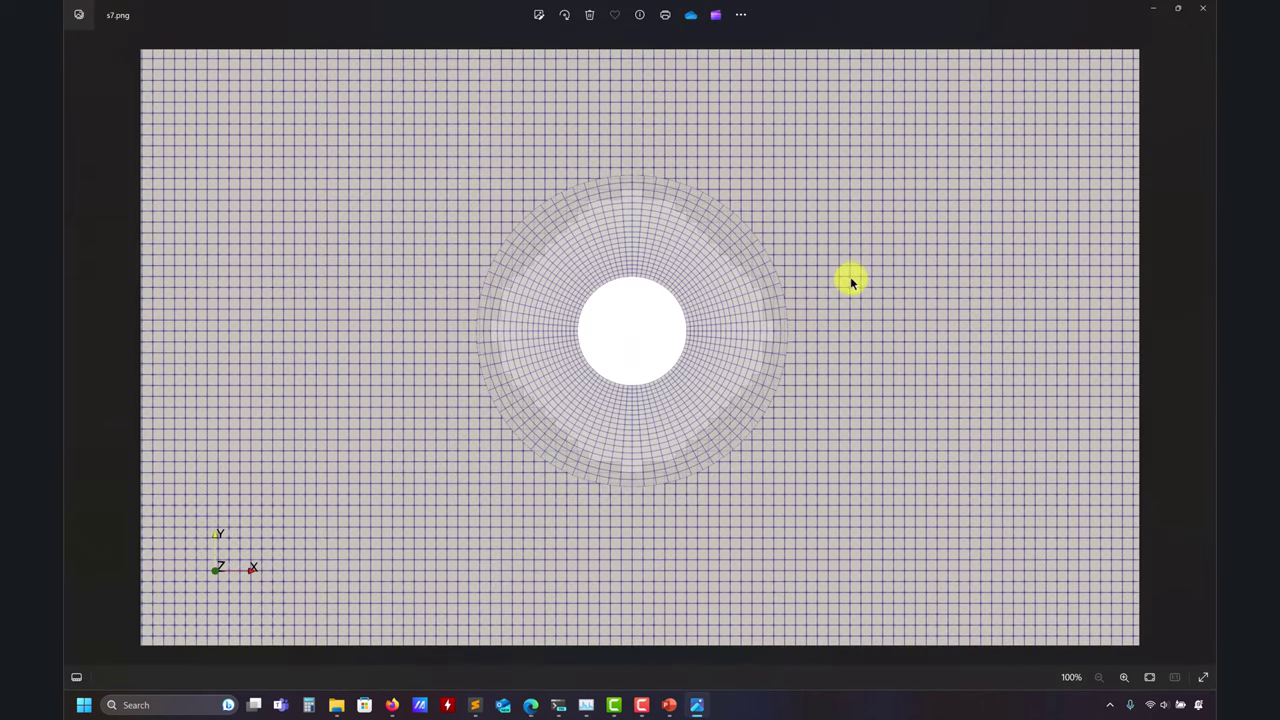
click(1203, 8)
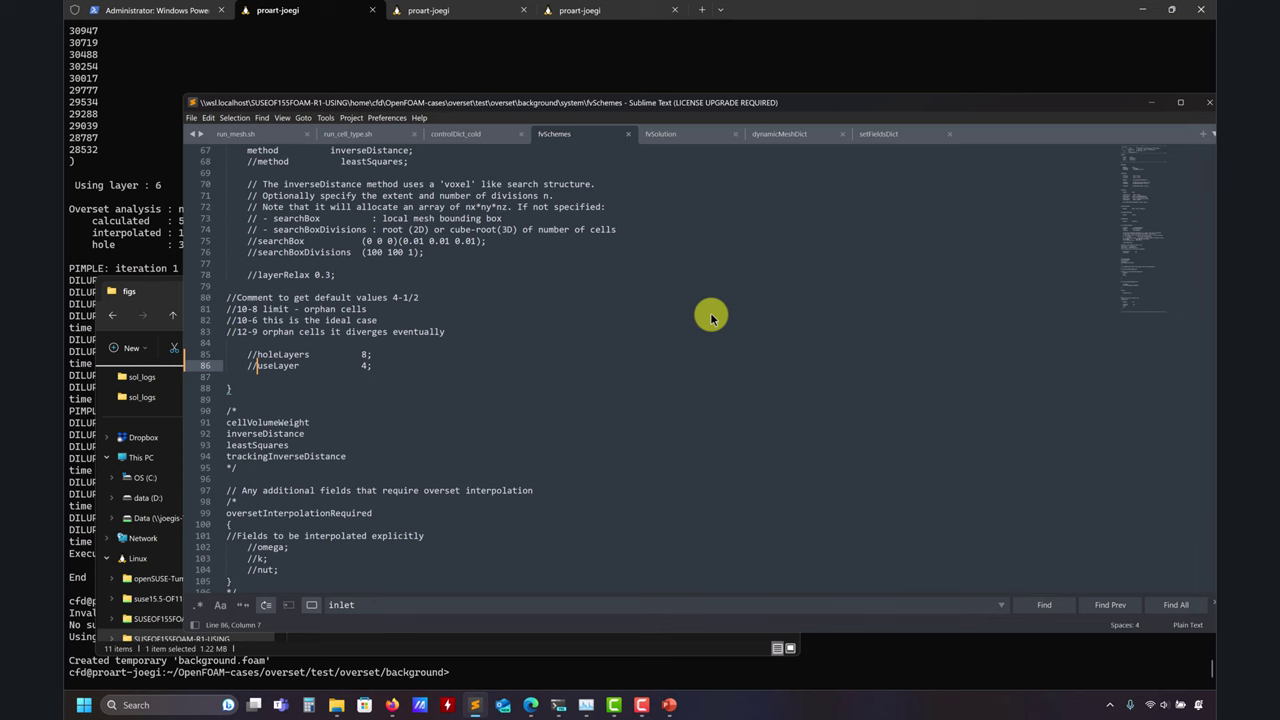
Open README.TXT from the background case's sol_logs folder in Sublime Text and examine the single-block case entry, case-SG.
click(1180, 102)
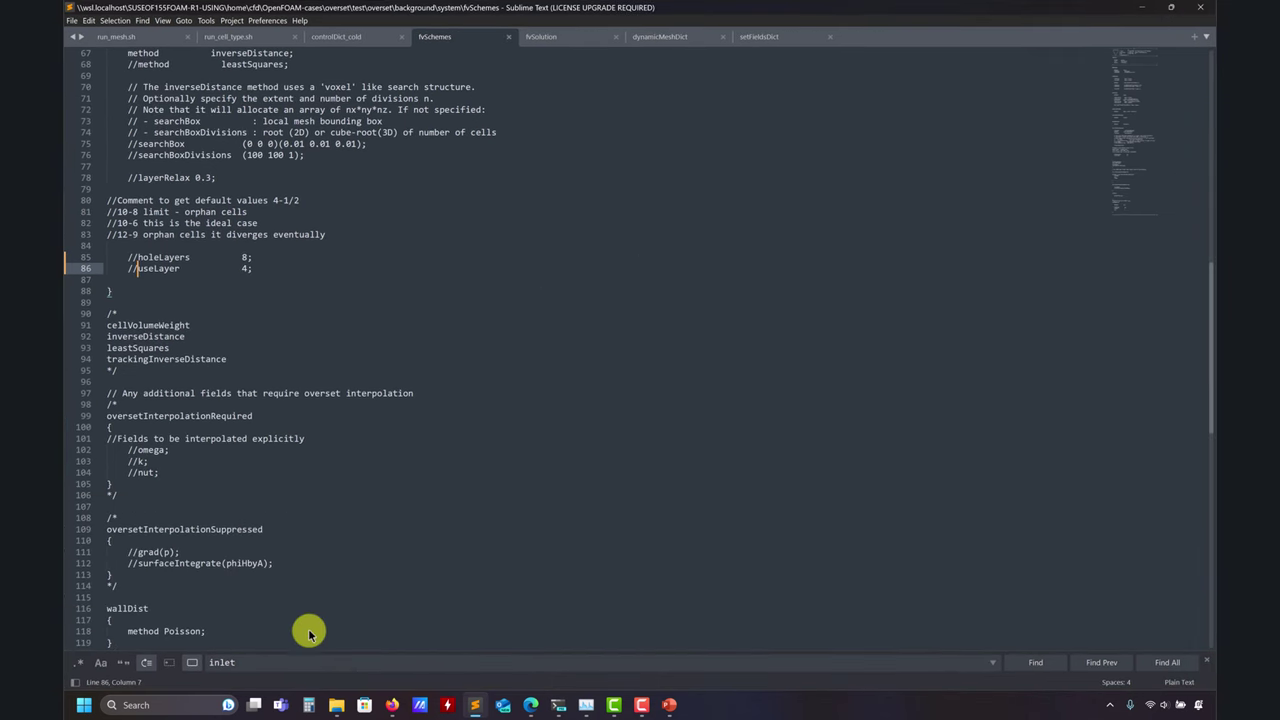
click(340, 707)
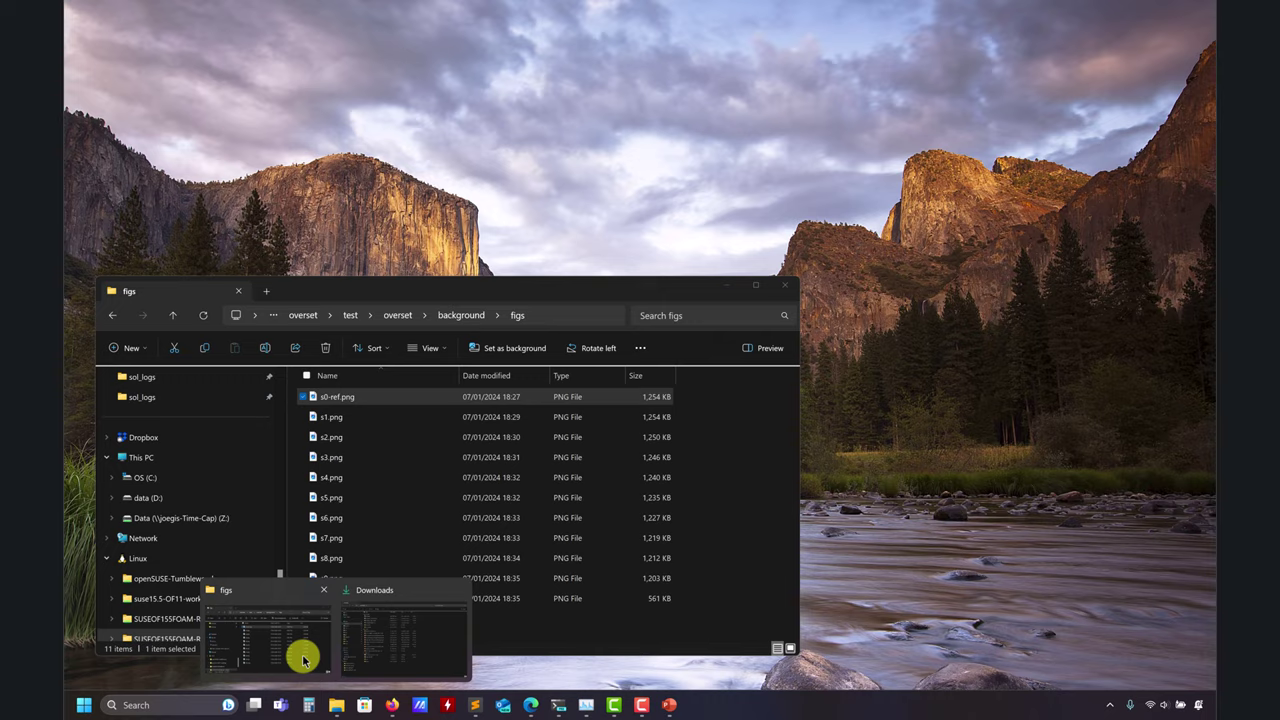
click(300, 660)
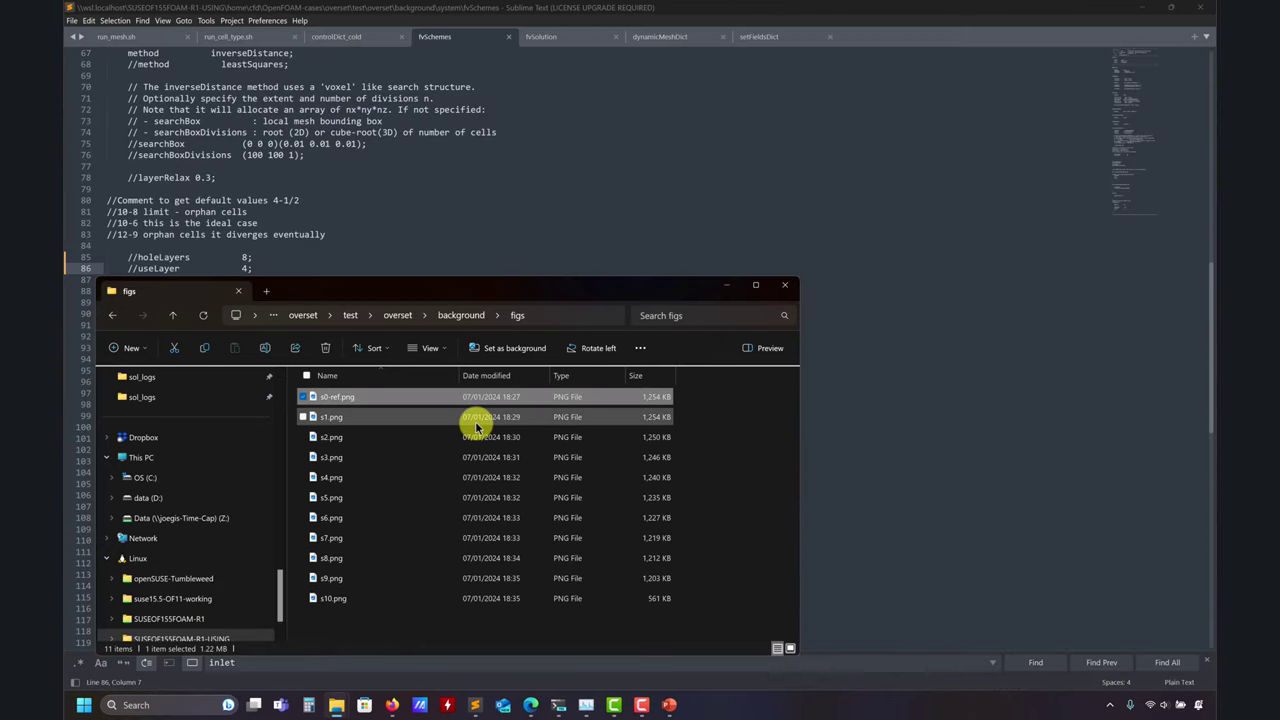
click(457, 315)
scroll(330, 470, down, 2)
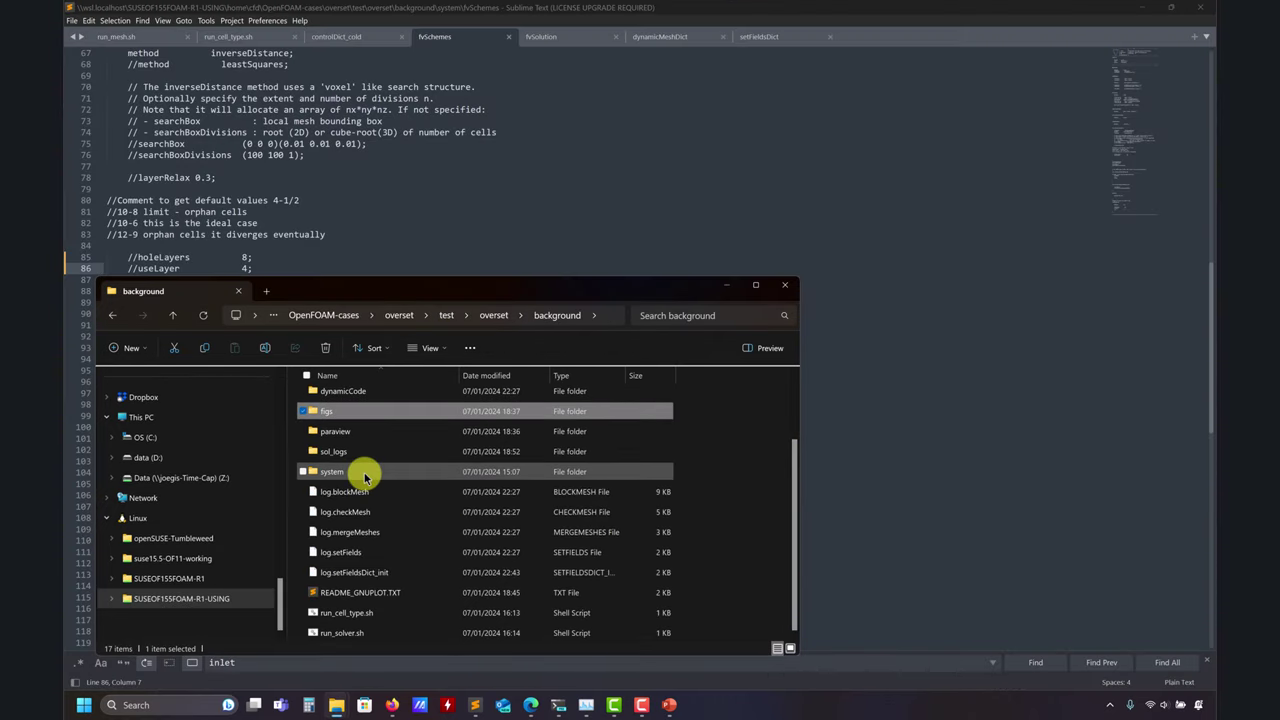
double_click(336, 451)
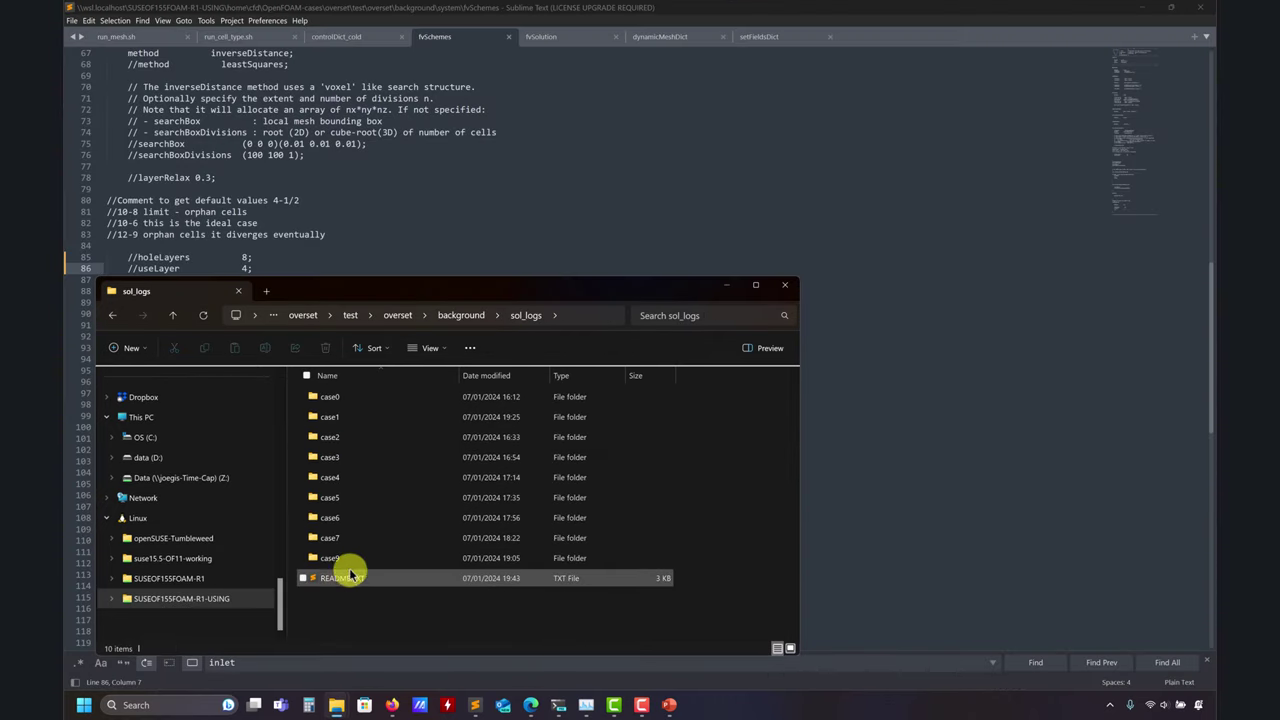
double_click(341, 580)
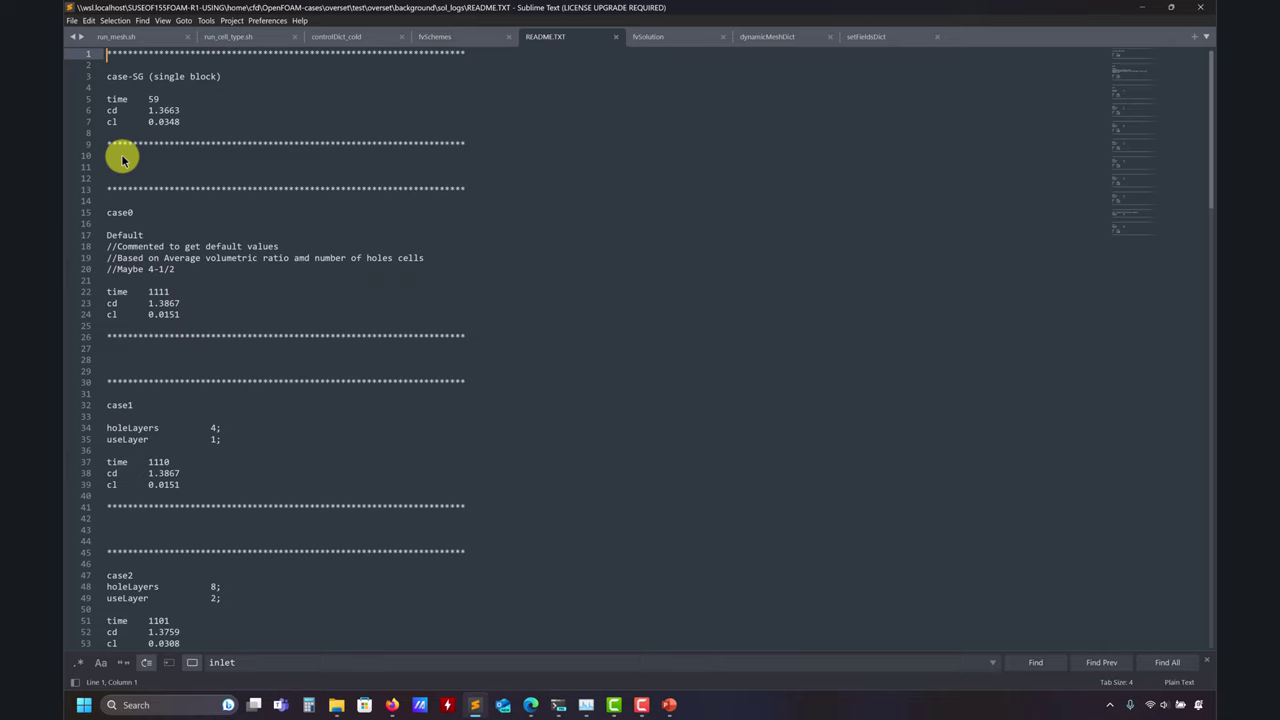
double_click(134, 77)
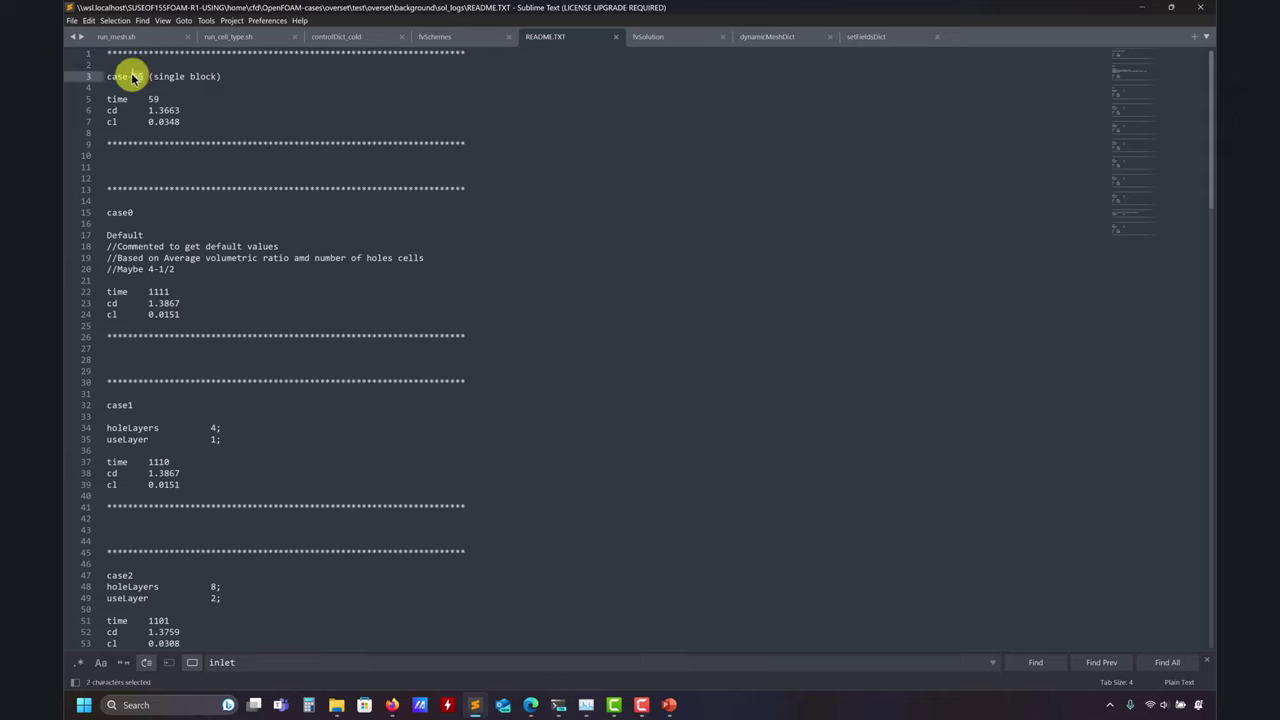
Check the single-block entry's name and run time in README.TXT, and switch to the controlDict_cold file.
shift+click(104, 79)
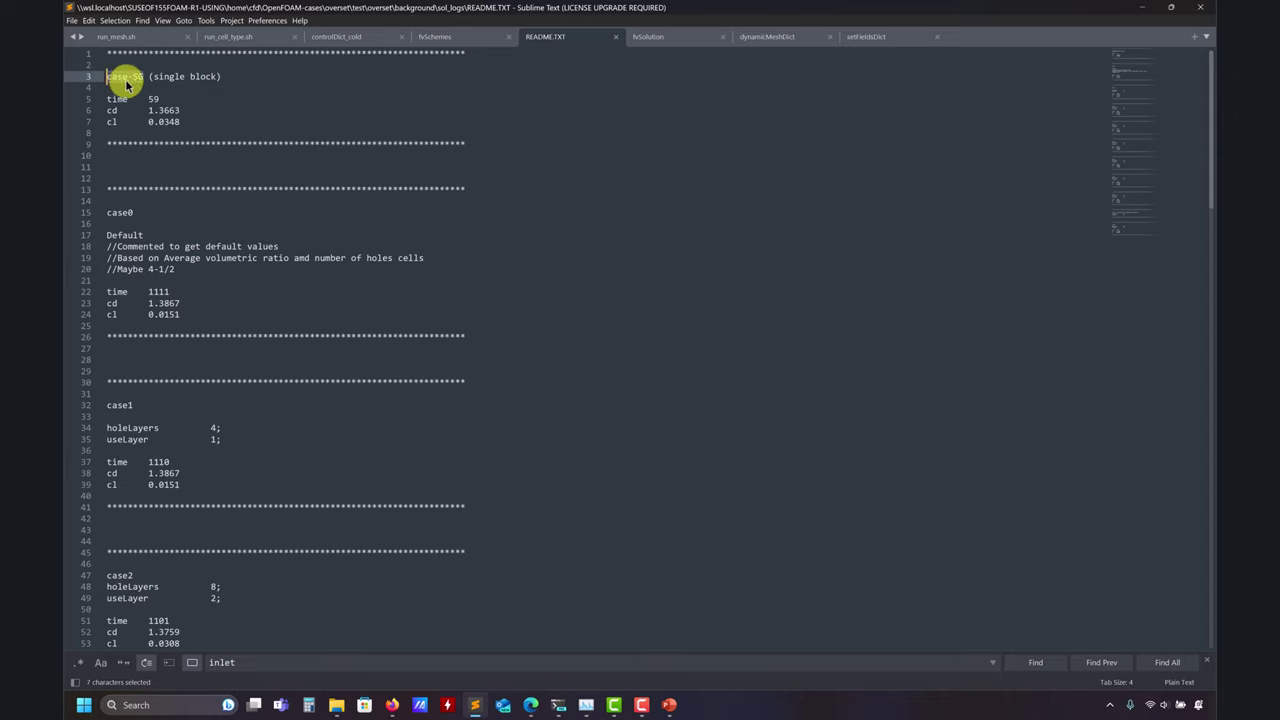
click(143, 100)
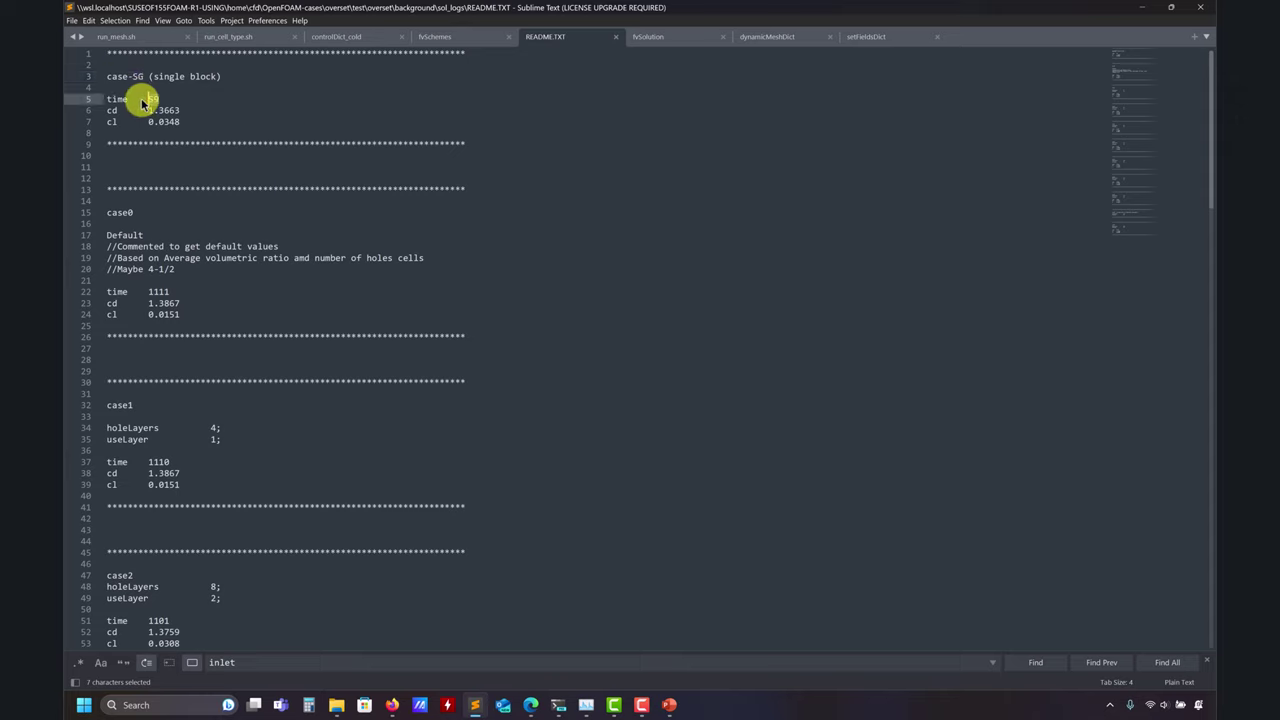
click(365, 40)
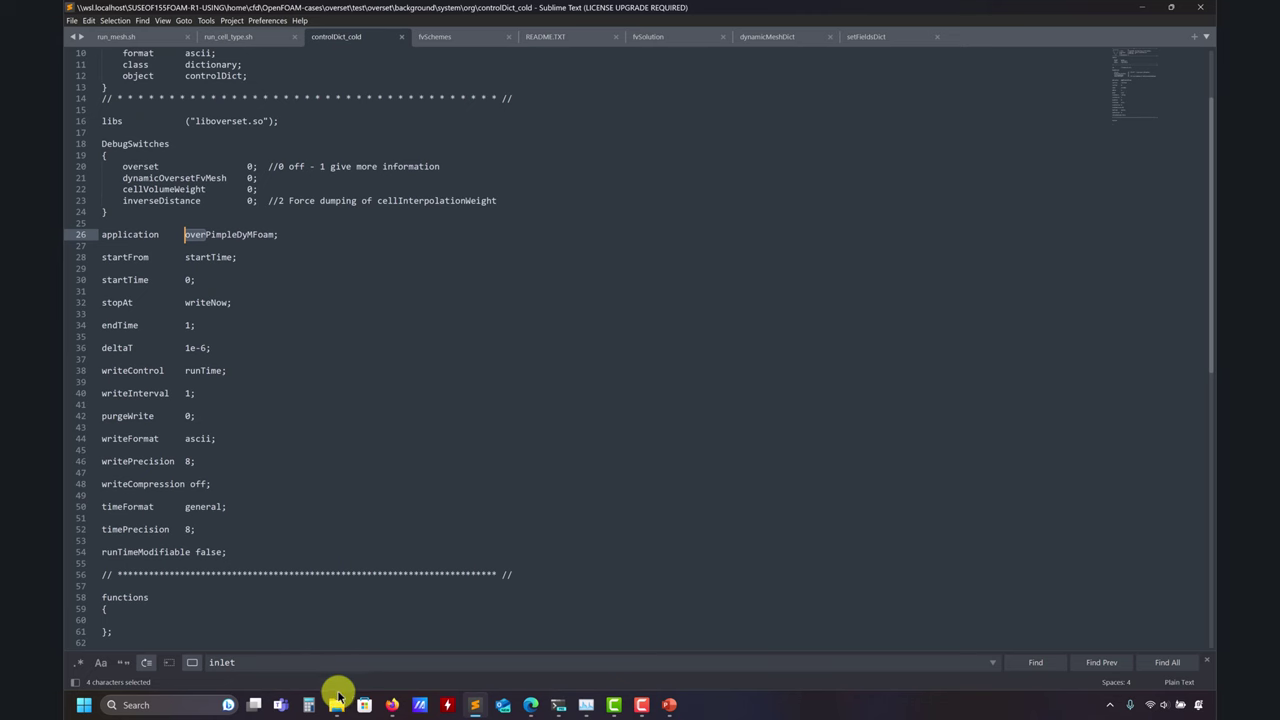
Open the controlDict file from the background case's system folder in Sublime Text.
mouse_move(328, 695)
click(282, 642)
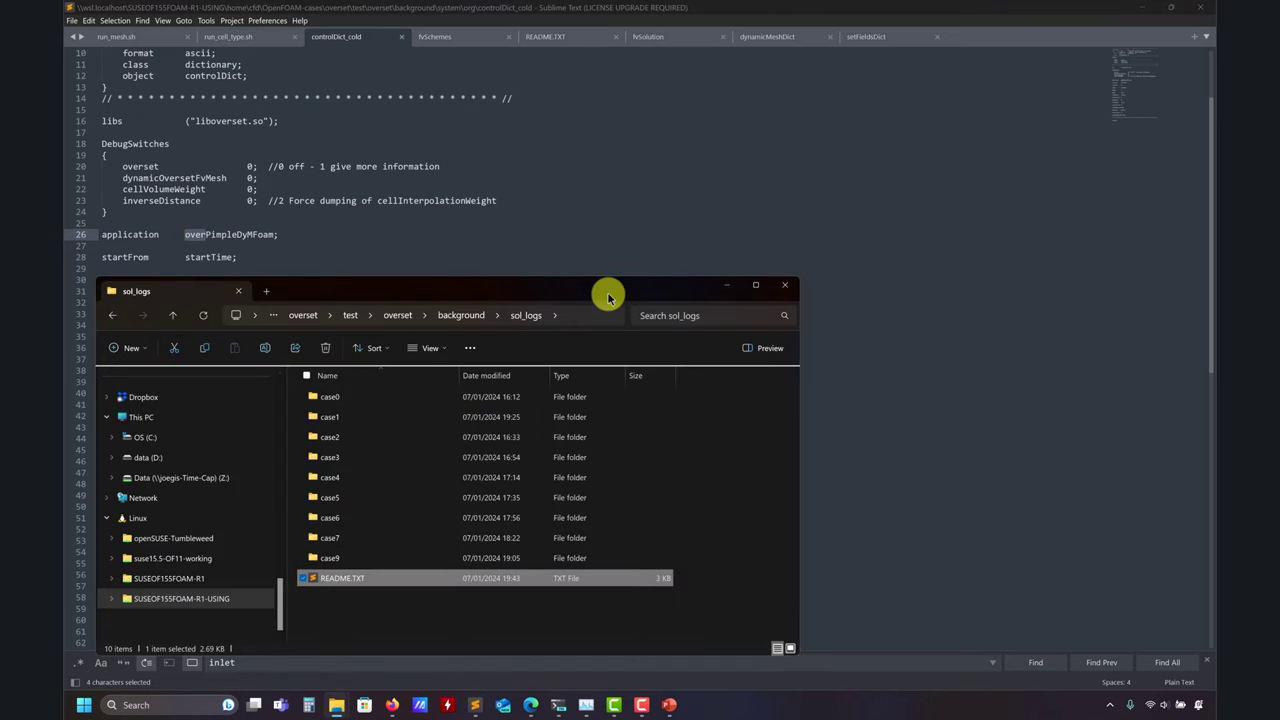
click(478, 313)
key(Escape)
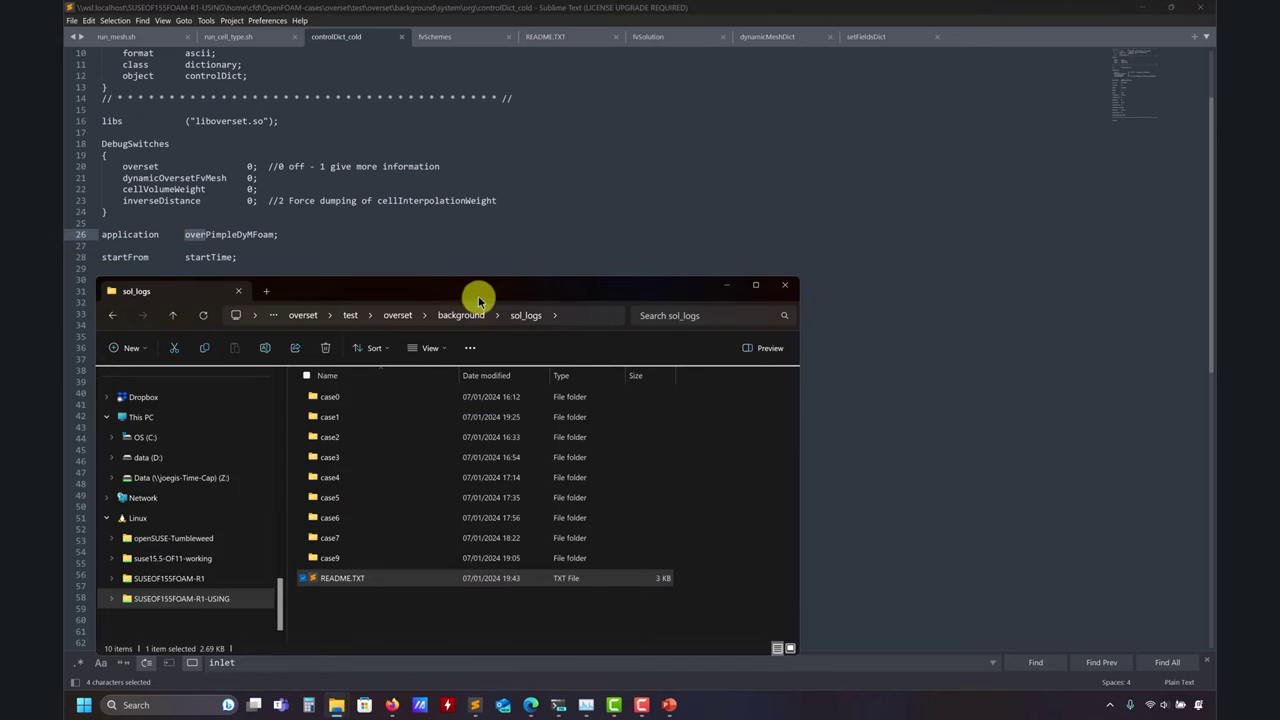
click(449, 316)
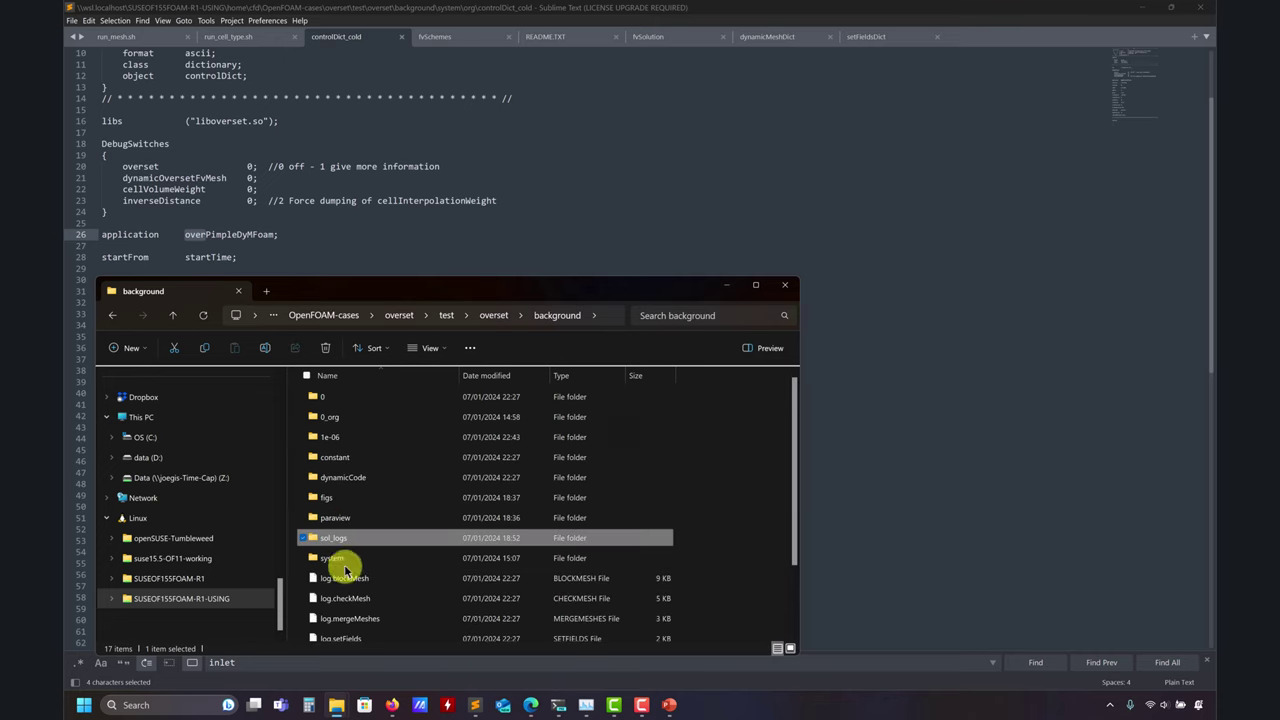
double_click(343, 559)
double_click(338, 457)
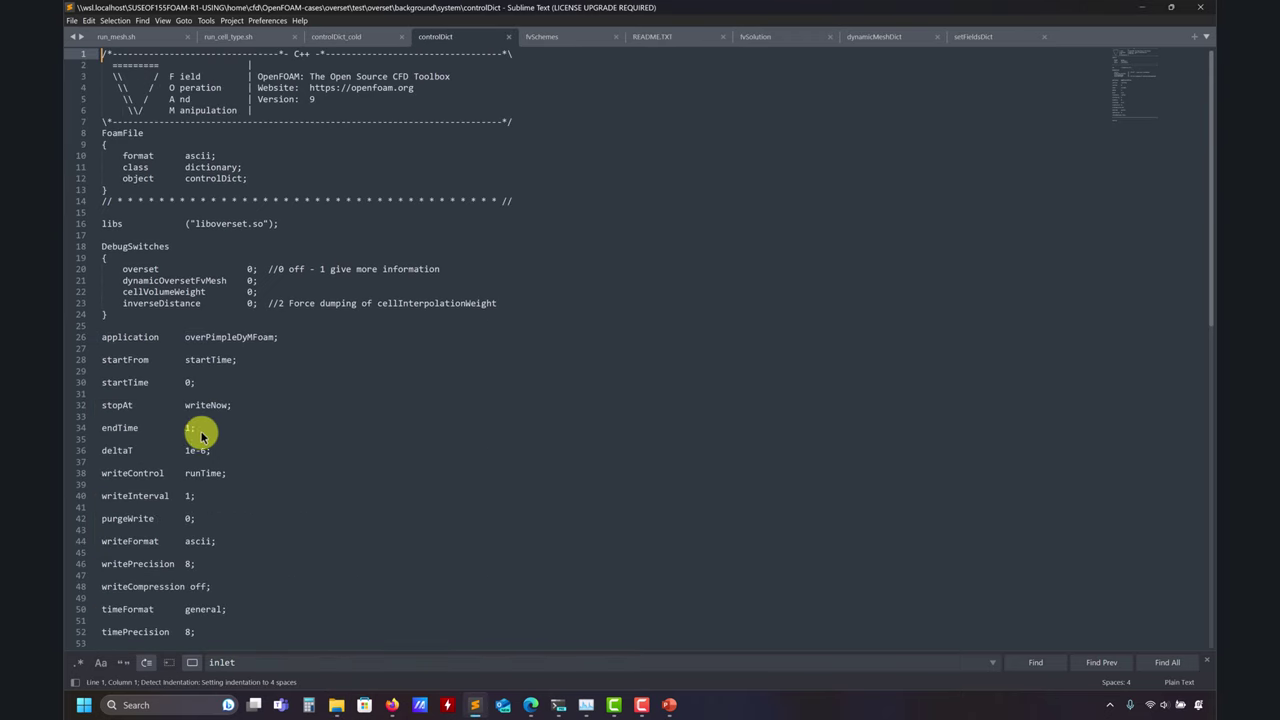
Open controlDict_run from the system/org folder and check its endTime and deltaT entries.
mouse_move(336, 703)
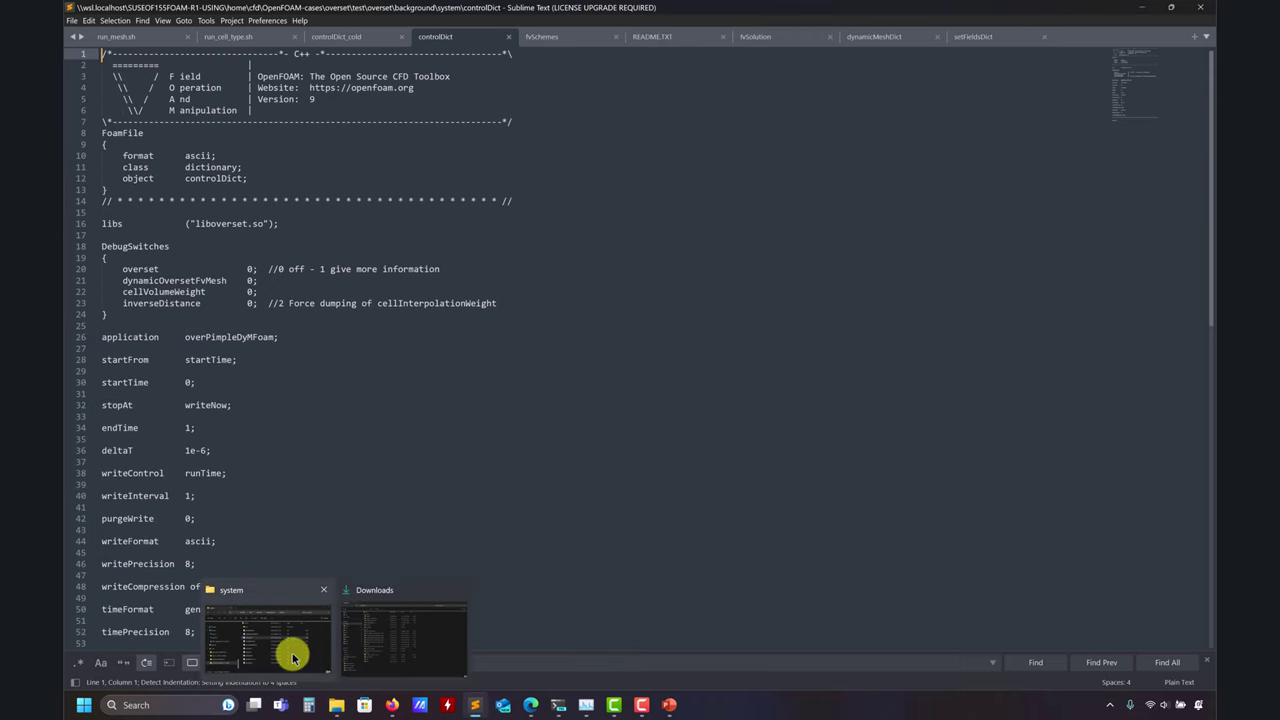
click(286, 653)
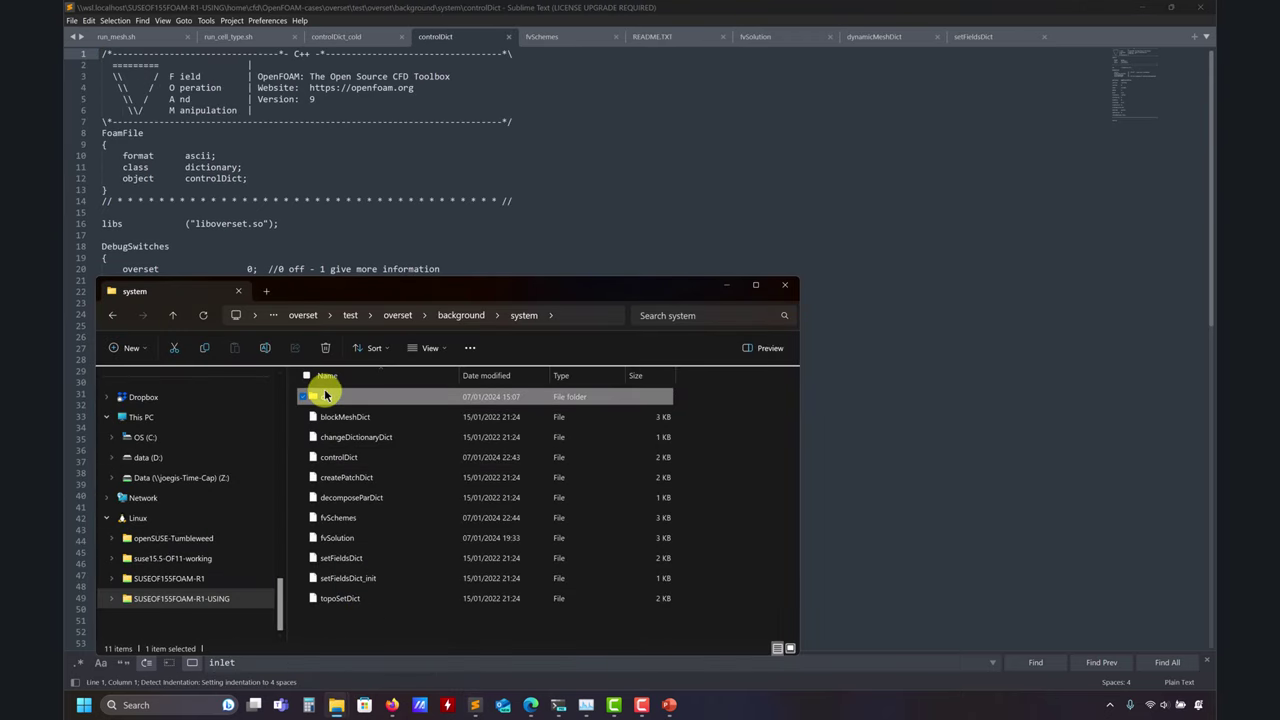
double_click(324, 394)
double_click(345, 416)
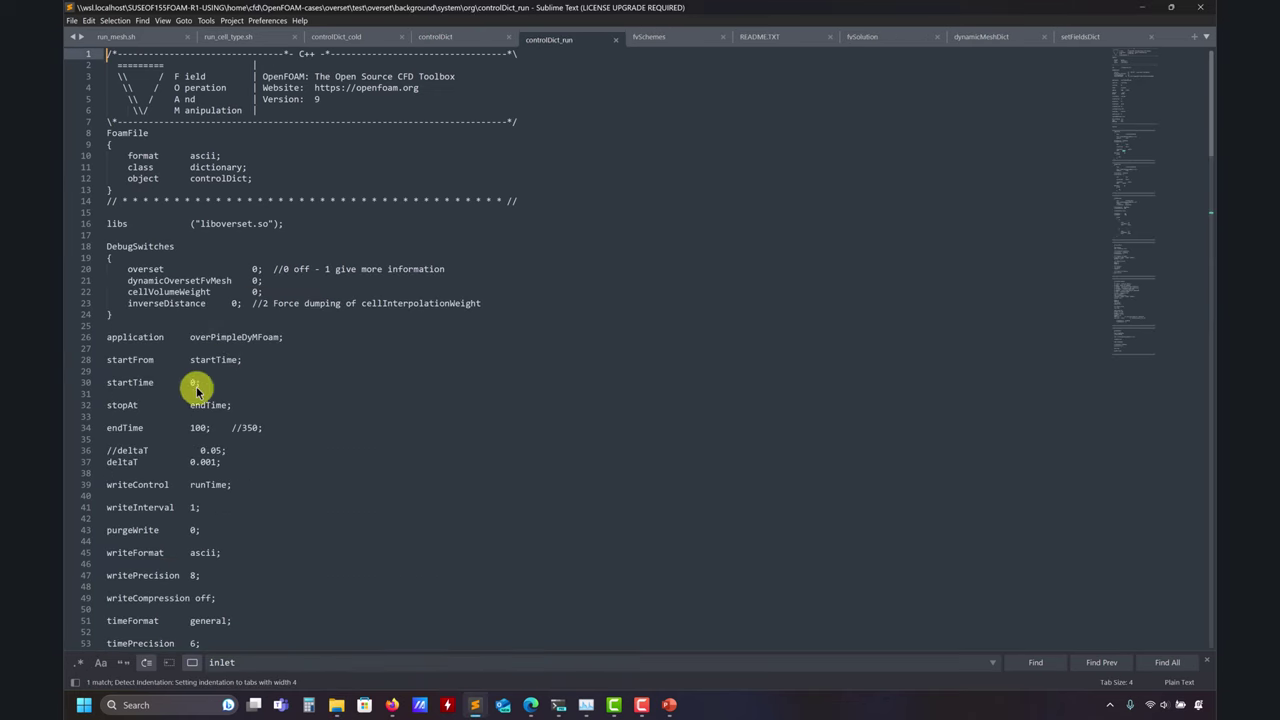
double_click(199, 428)
drag(222, 462, 98, 464)
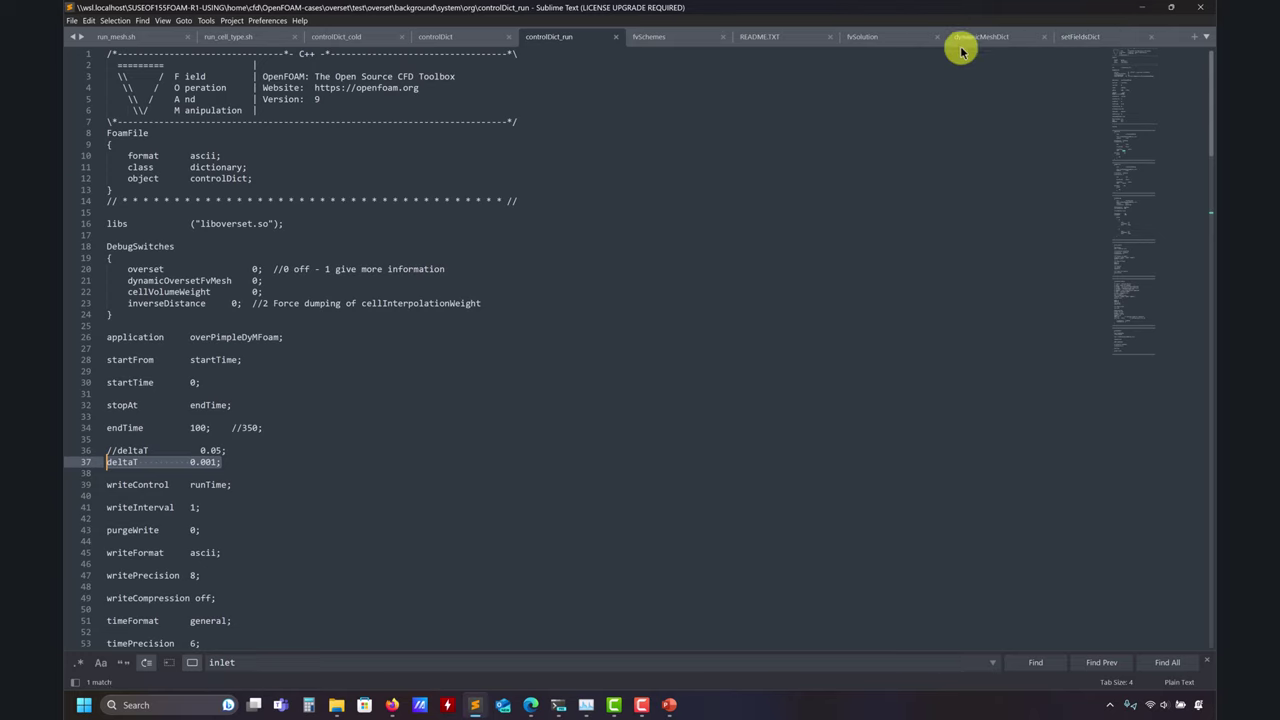
Return to the results in README.TXT and examine the case0 entry that uses default values.
click(760, 38)
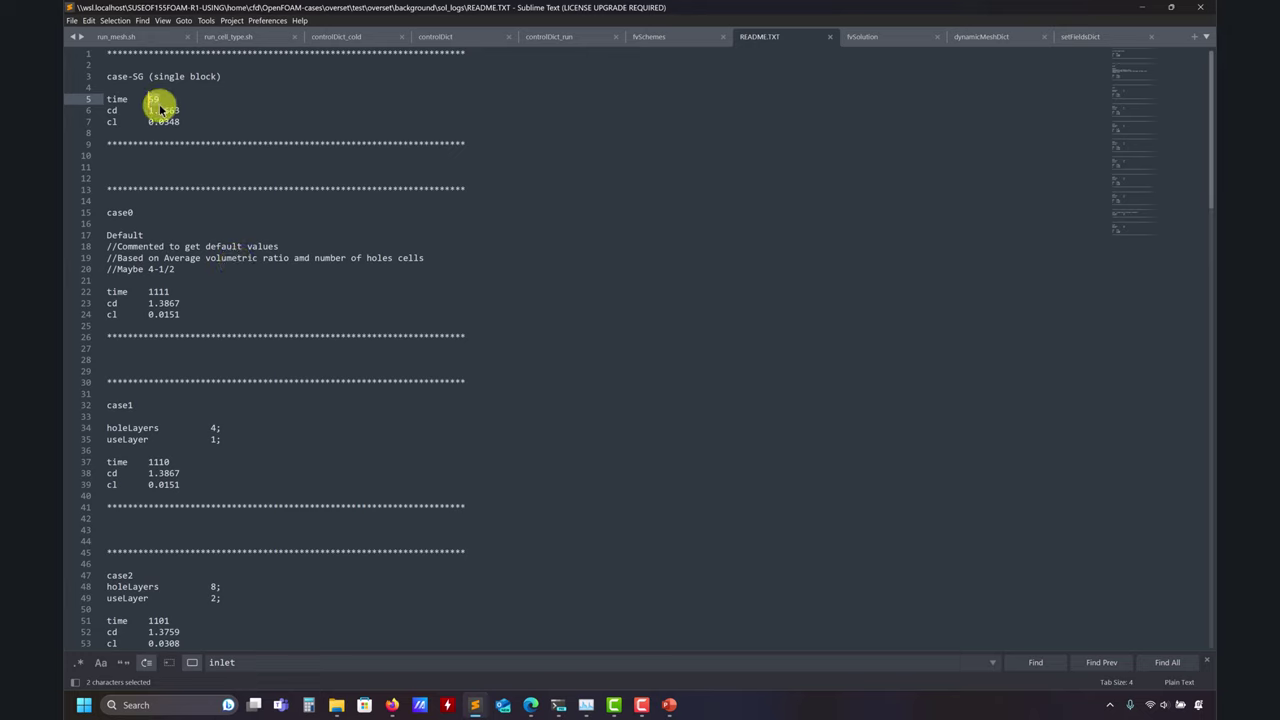
click(140, 215)
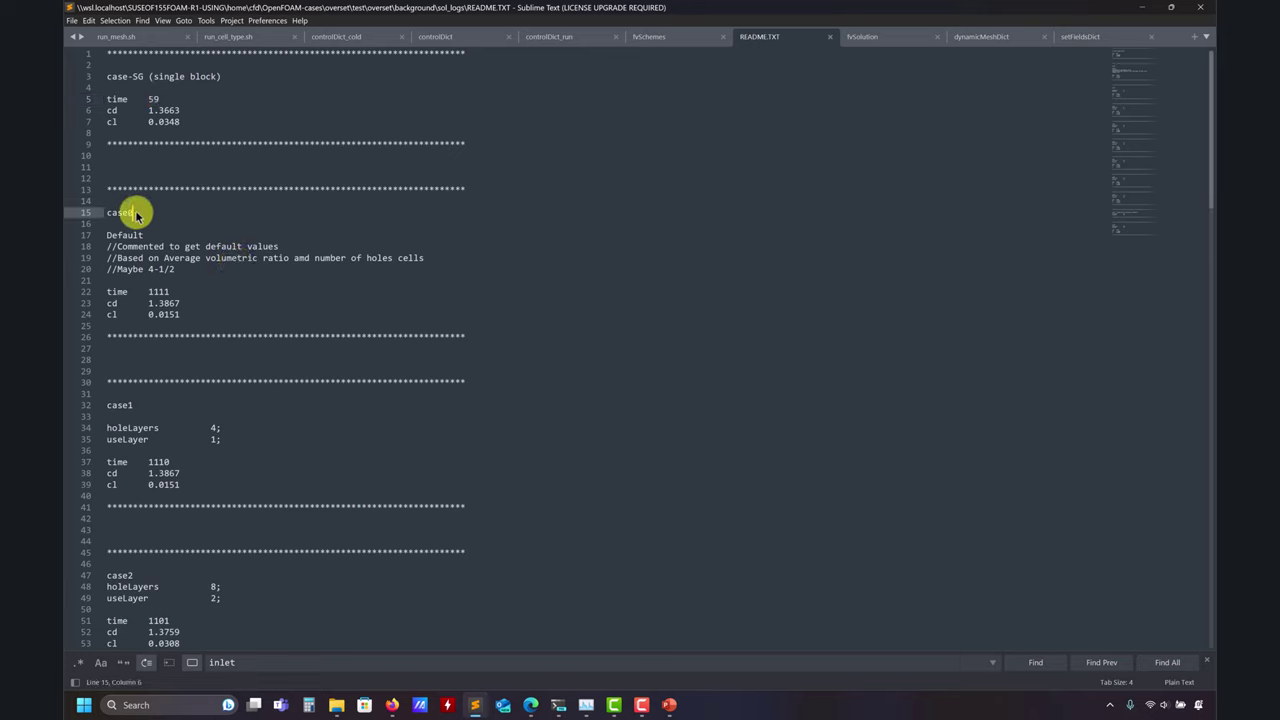
drag(138, 215, 106, 217)
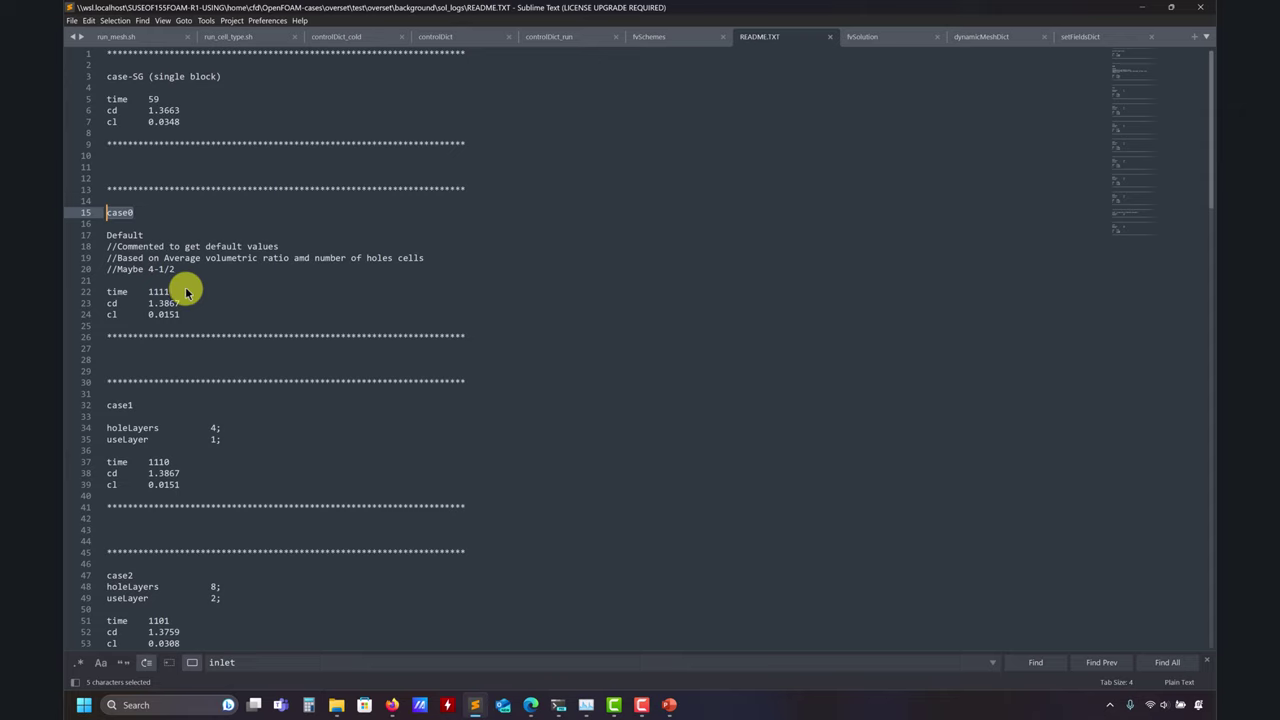
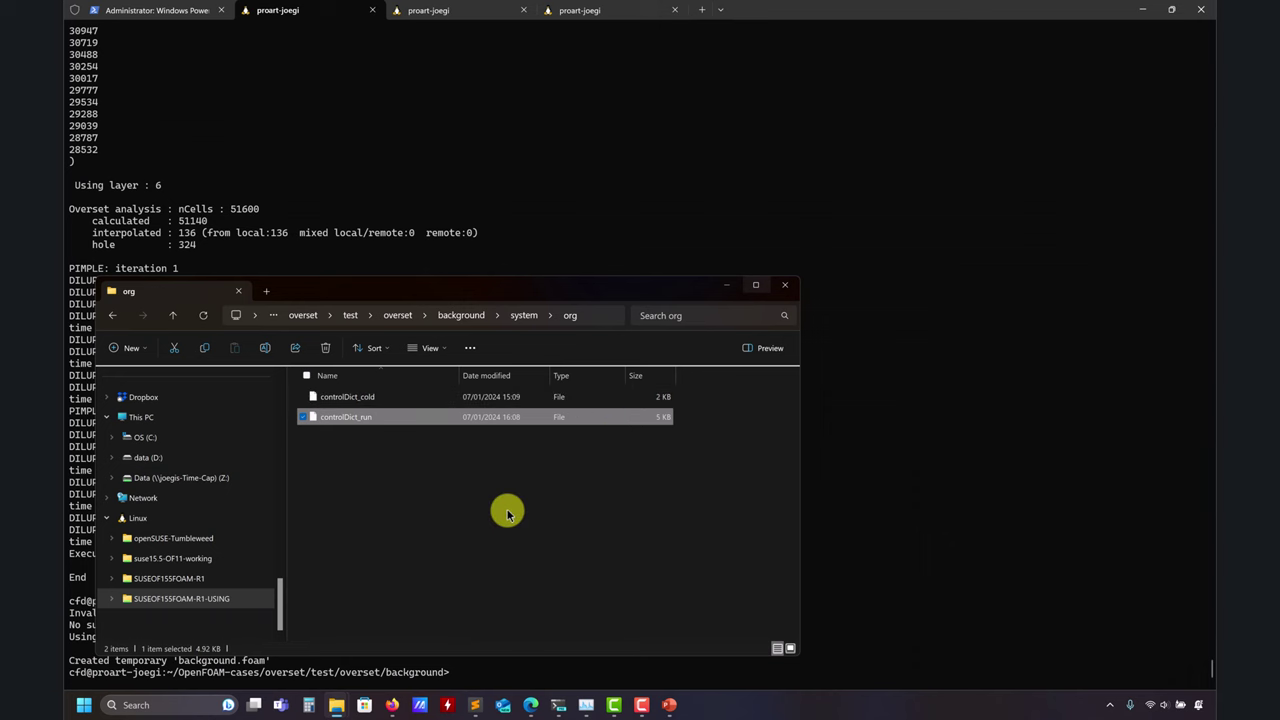
In the first terminal session, list the background directory, move up to the overset directory and list its contents.
click(702, 222)
text(ls)
key(Return)
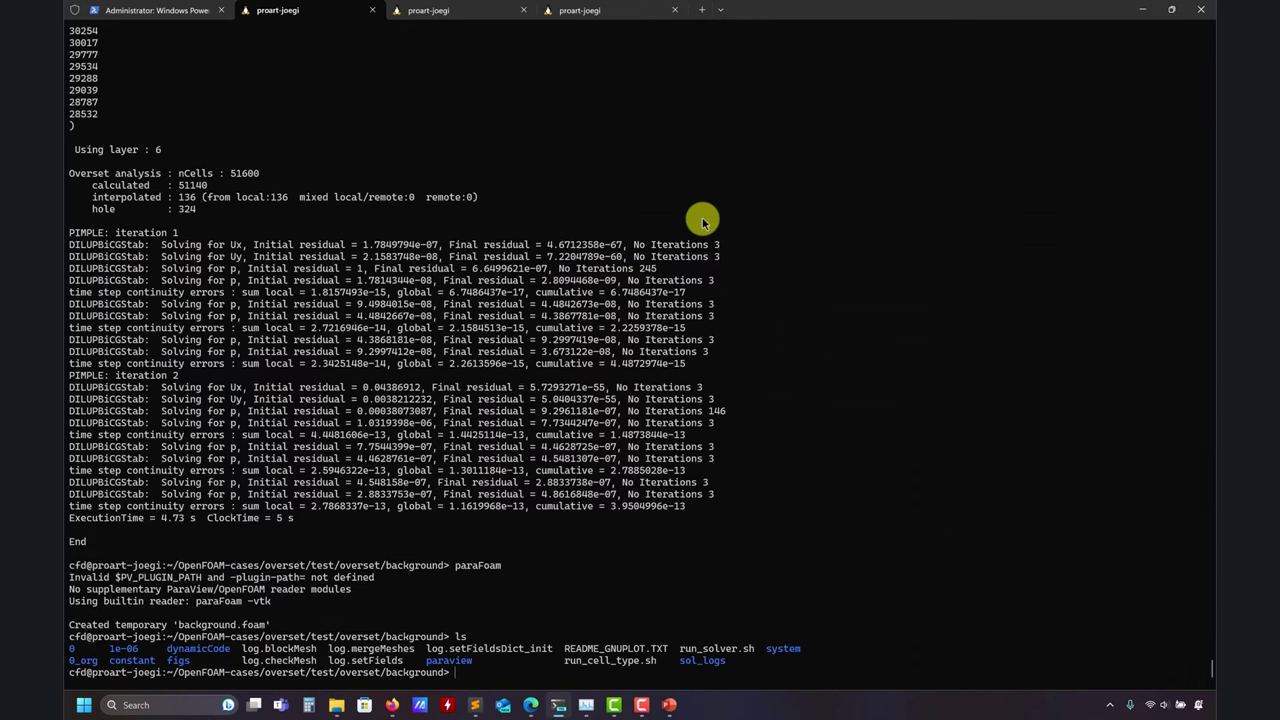
text(cd ..)
key(Return)
text(ls)
key(Return)
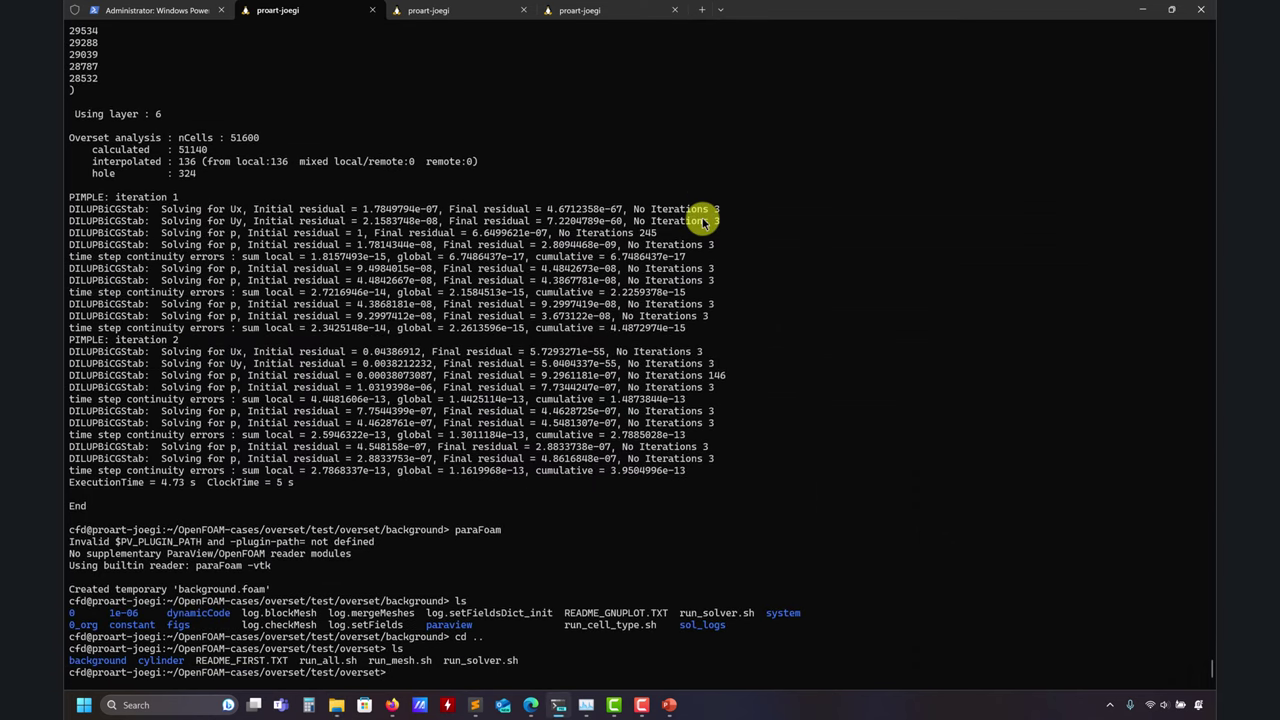
Move up to the test directory, list its contents, and go back into the overset directory.
text(cd ..)
key(Return)
text(ls)
key(Return)
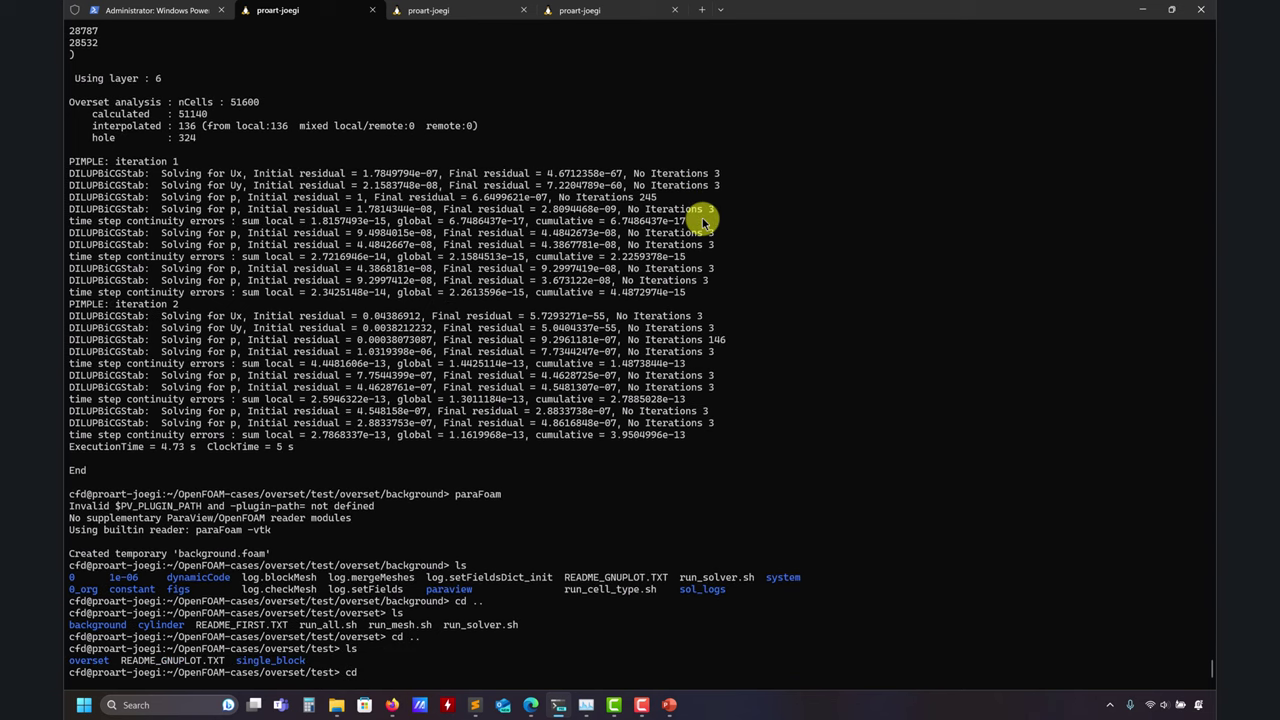
text(cd ove)
key(Tab)
key(Return)
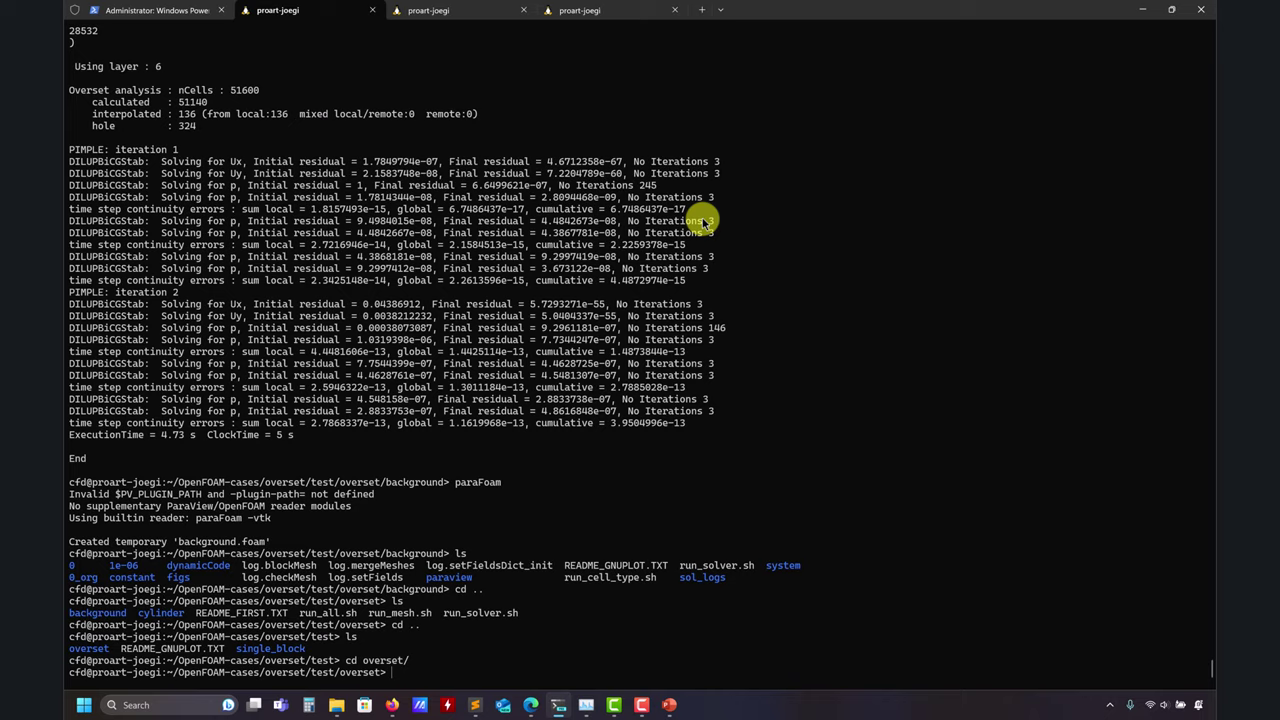
In the second terminal session, change from test into the overset directory, list its contents and start gnuplot.
click(479, 8)
text(ls)
key(Return)
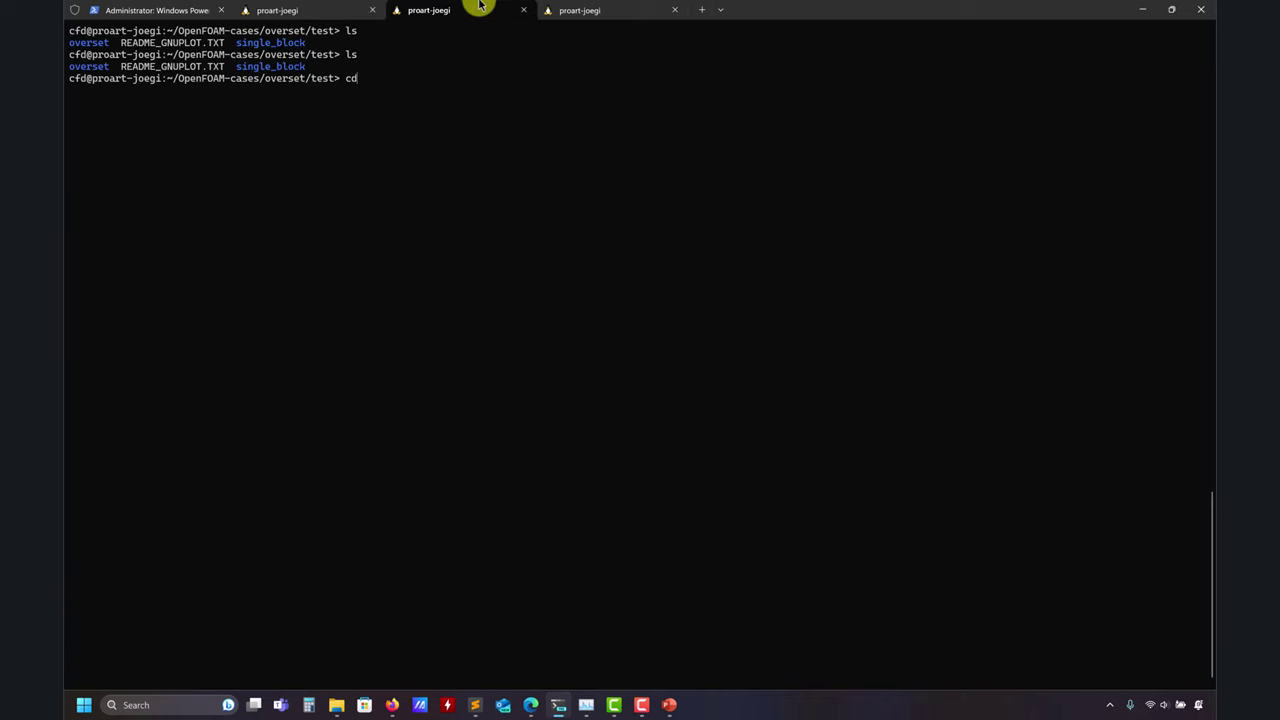
text(cd overset/)
key(Return)
text(ls)
key(Return)
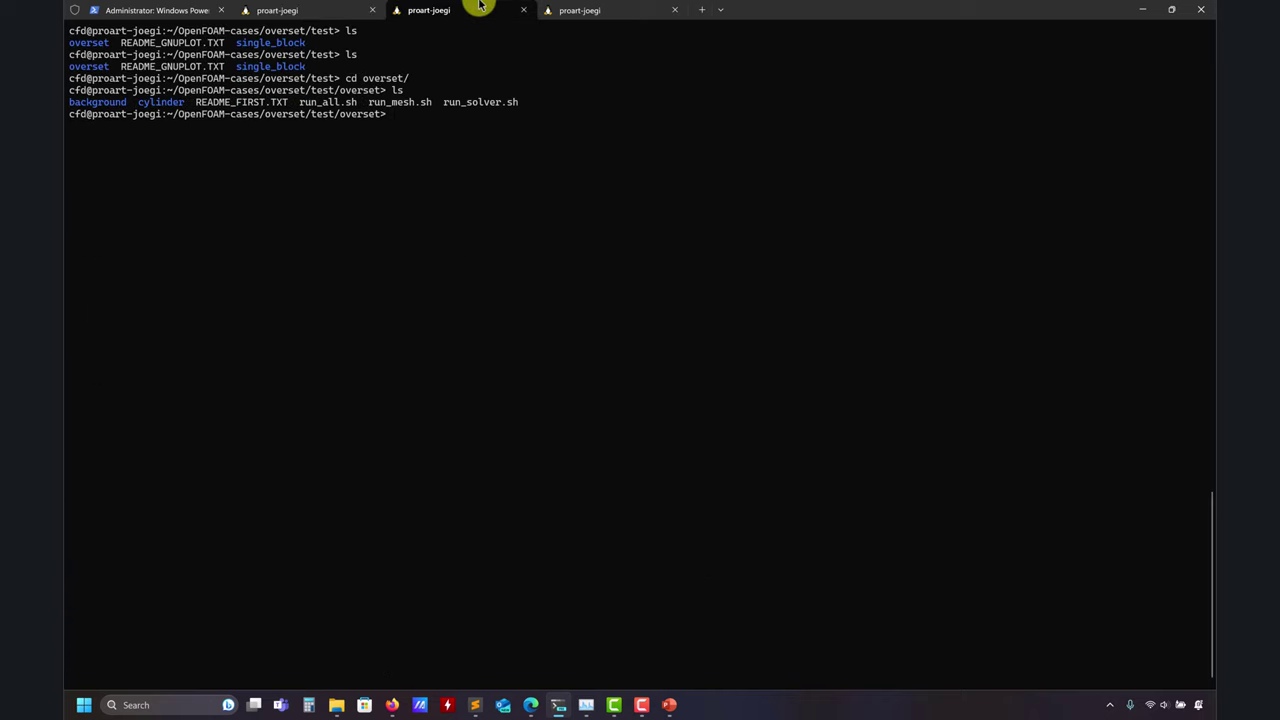
text(gnuplot)
key(Return)
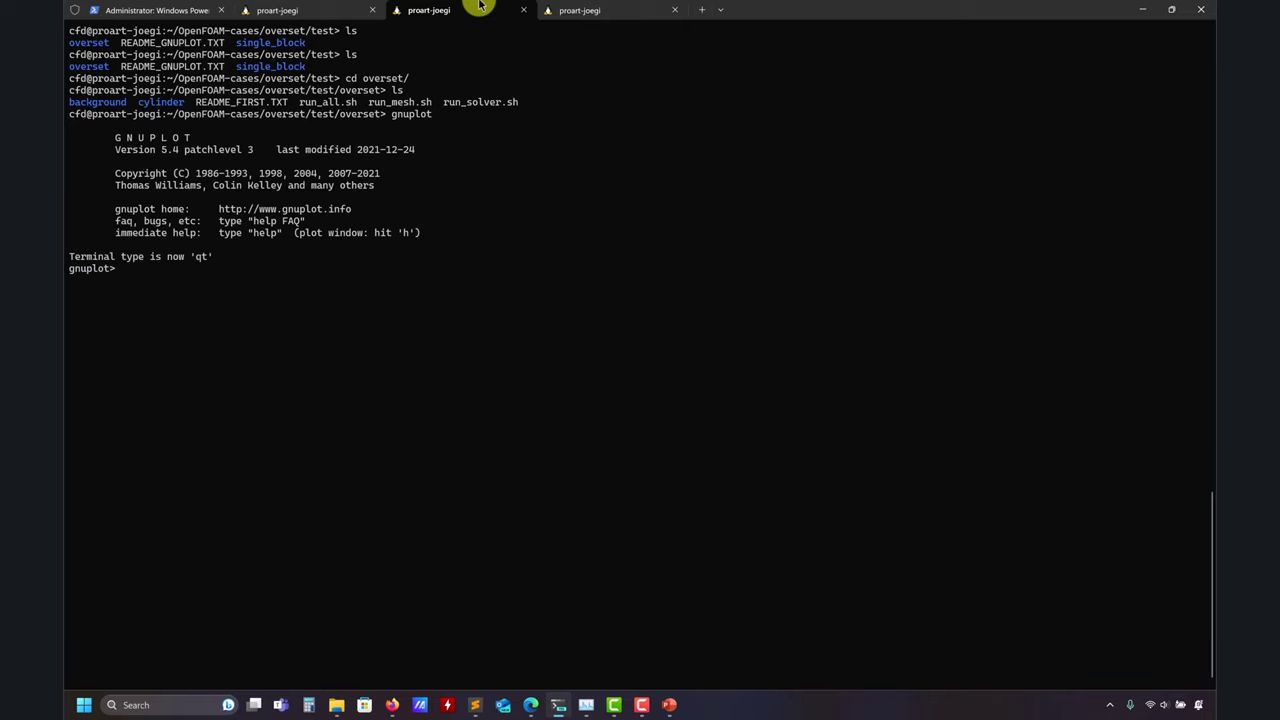
Open README_GNUPLOT.TXT from the test folder in Sublime Text.
click(475, 705)
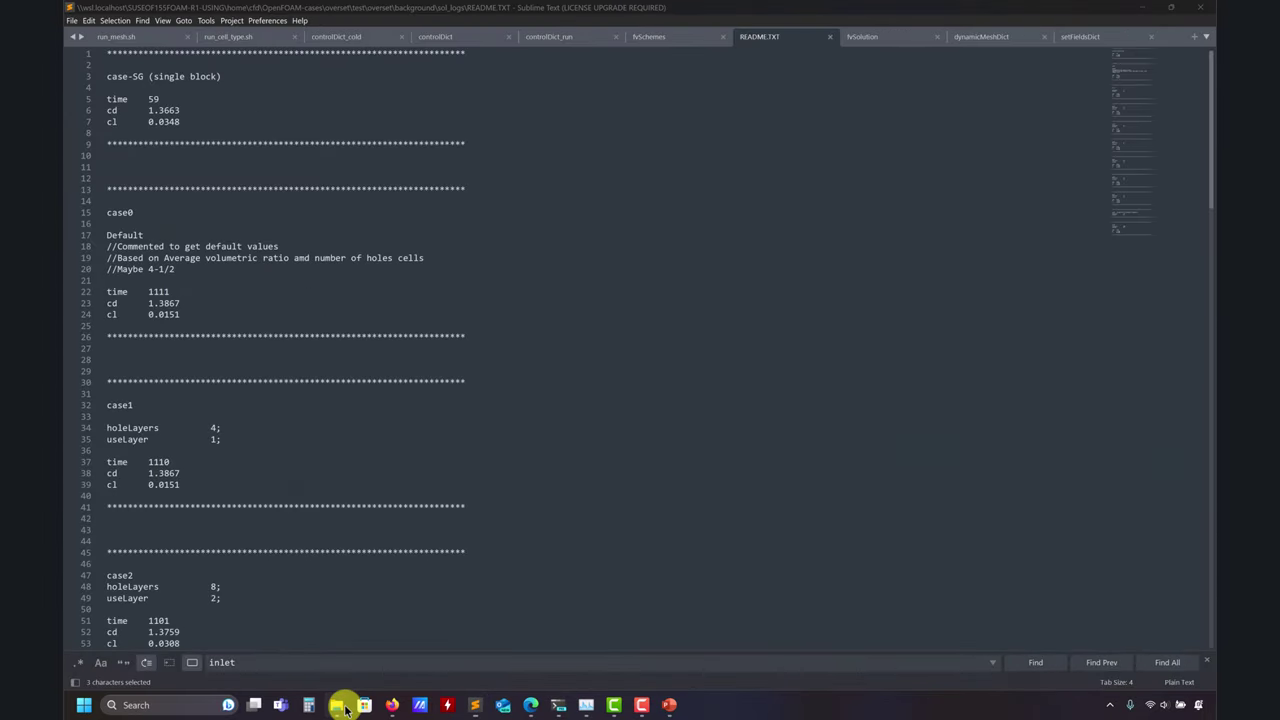
mouse_move(343, 708)
click(289, 650)
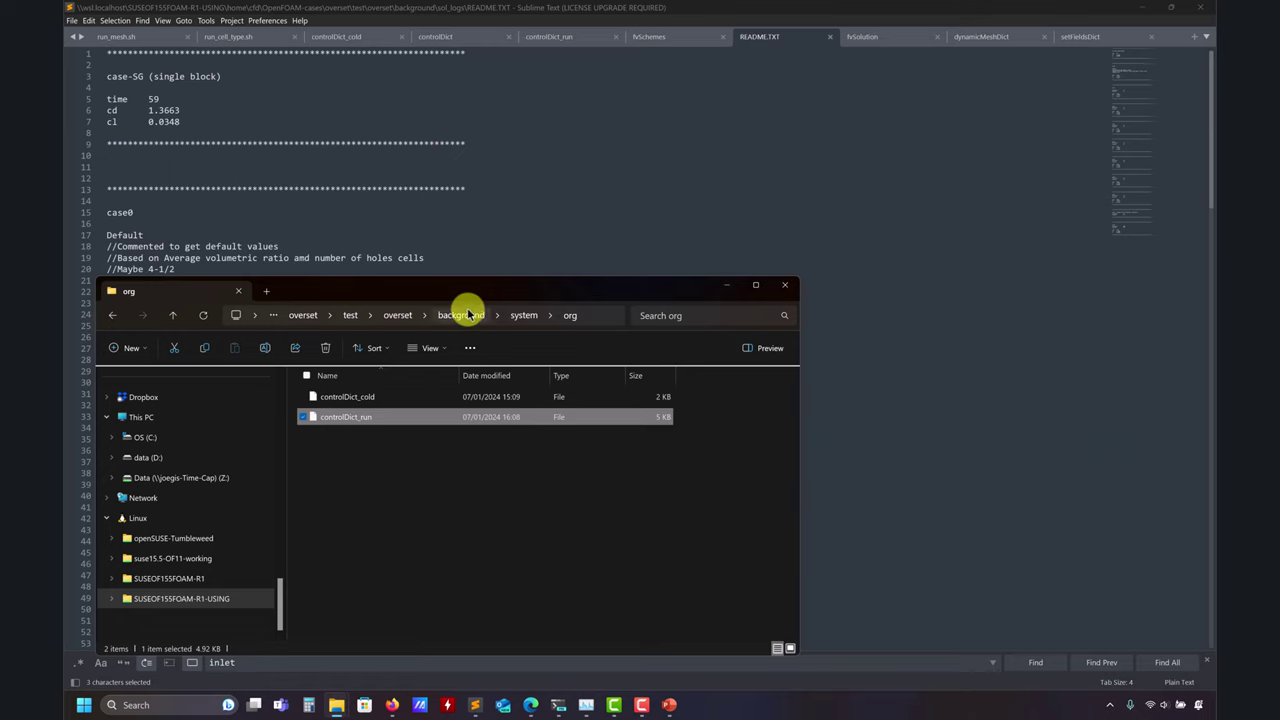
click(398, 315)
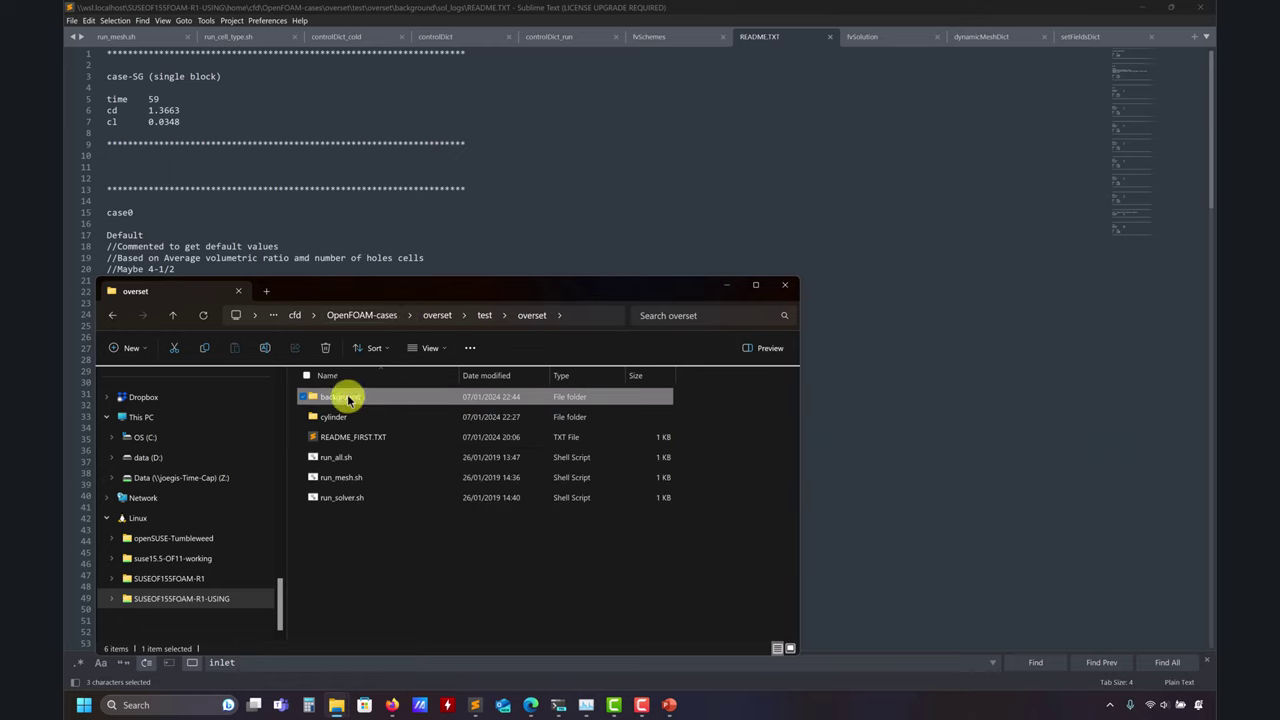
double_click(340, 397)
double_click(340, 397)
click(173, 315)
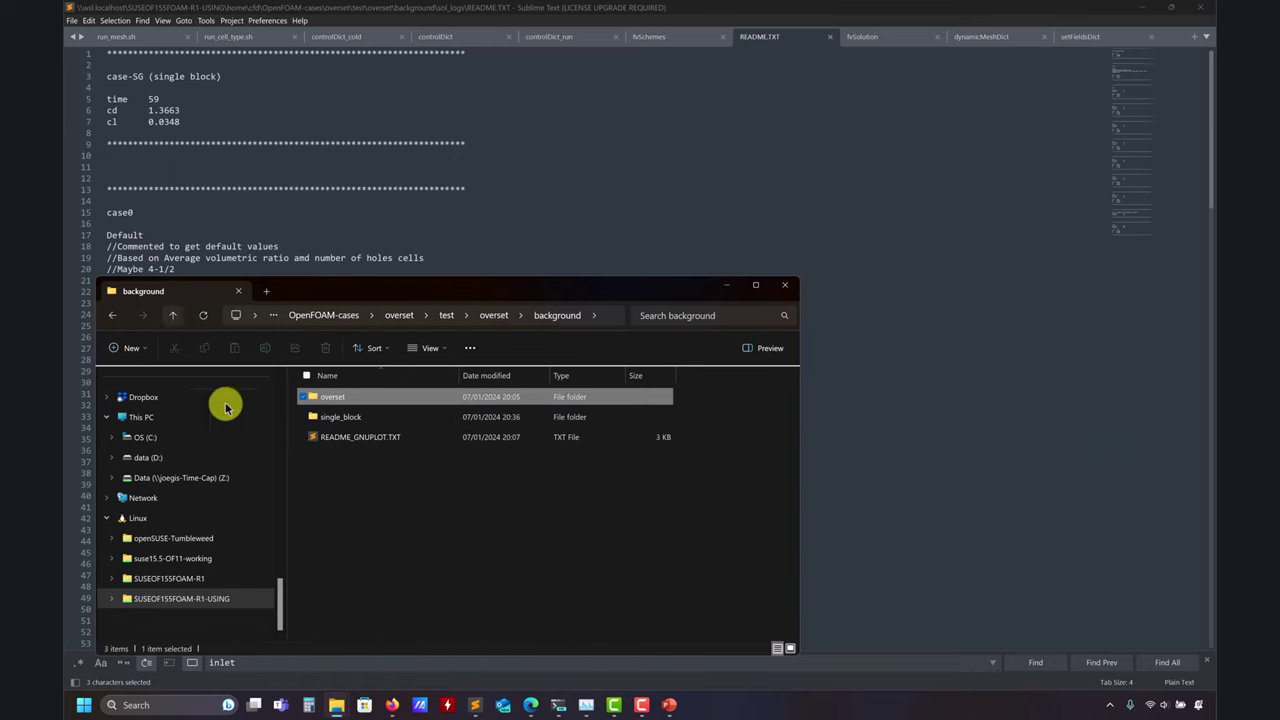
double_click(340, 437)
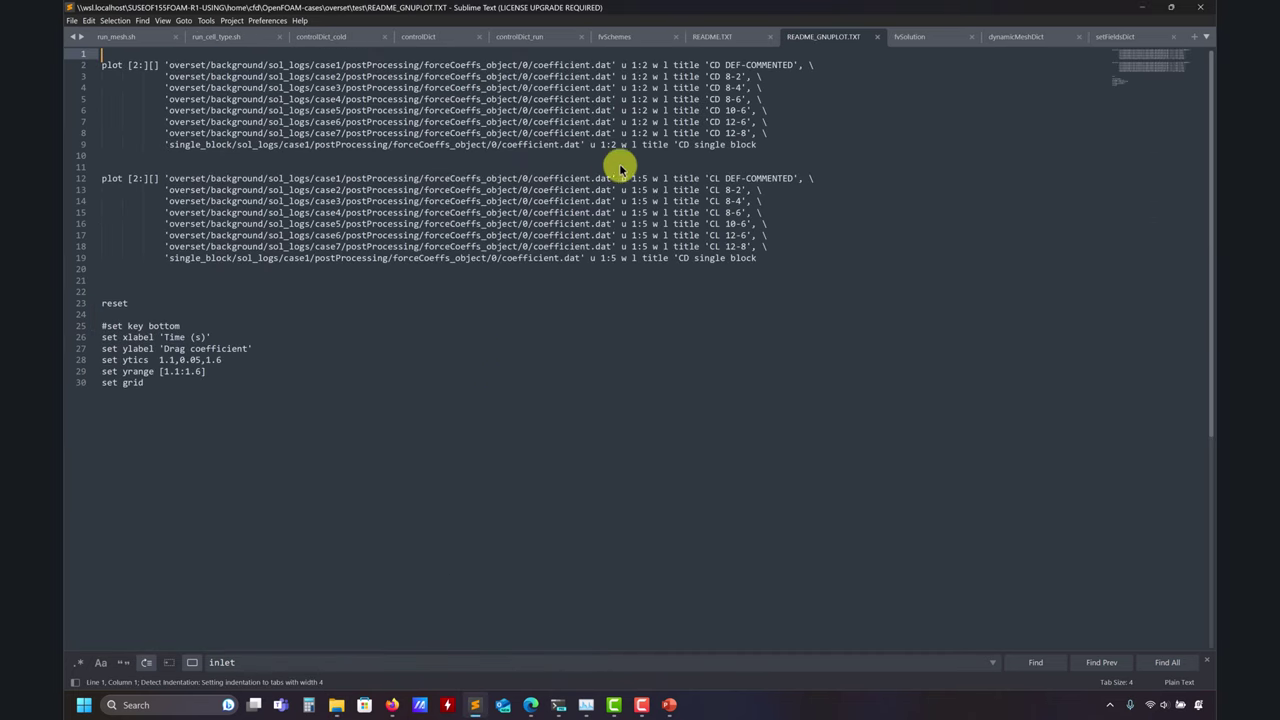
Copy the complete drag coefficient (CD) plot command from README_GNUPLOT.TXT, from the DEF-COMMENTED curve through the single block curve.
drag(762, 145, 98, 64)
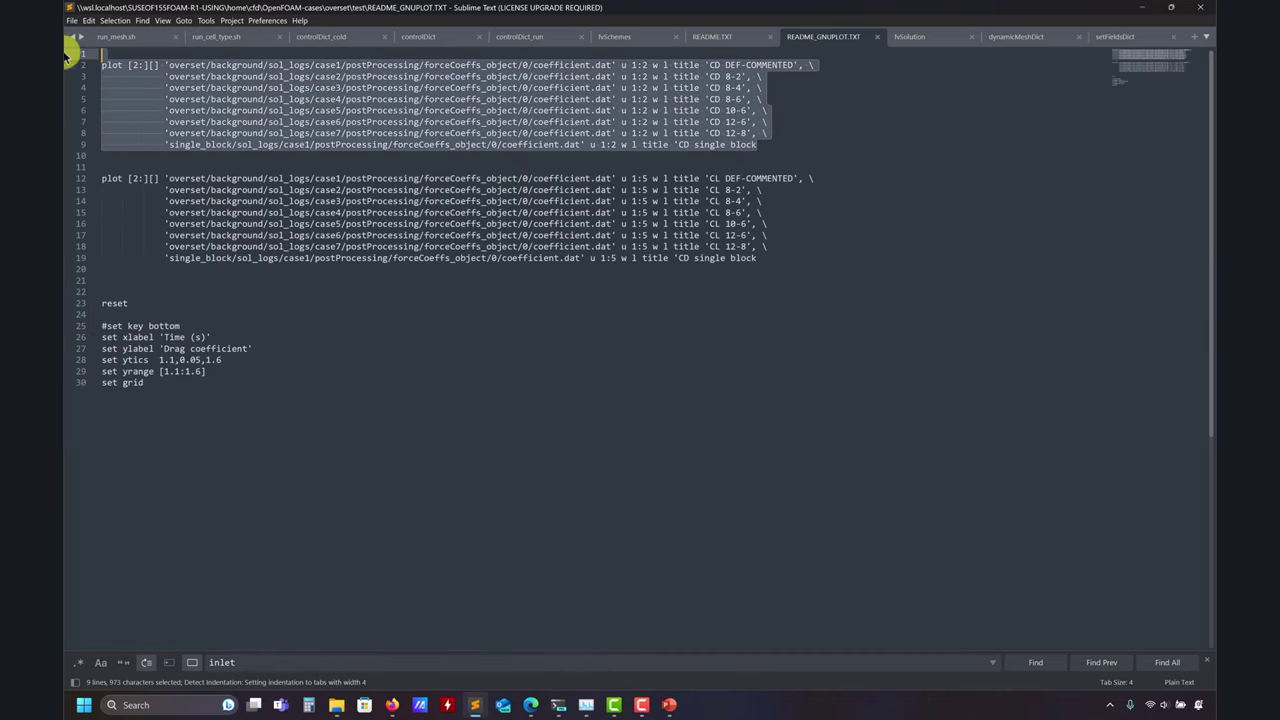
right_click(244, 67)
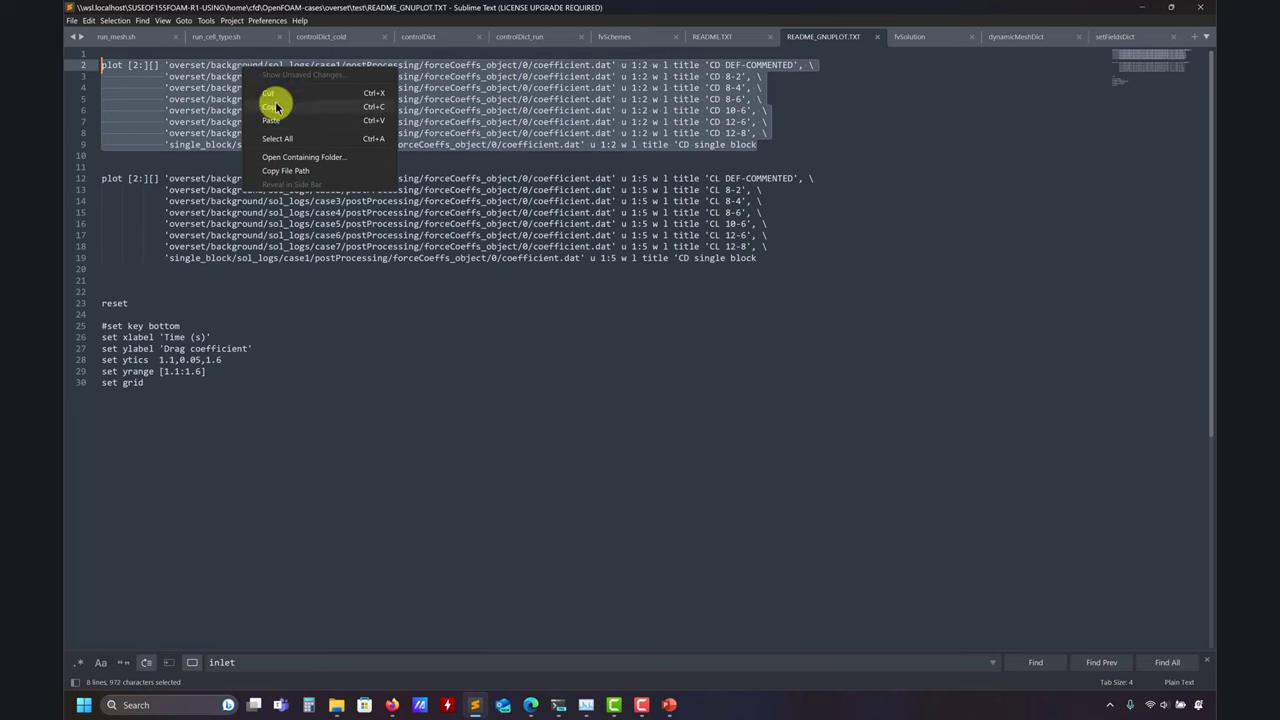
click(272, 106)
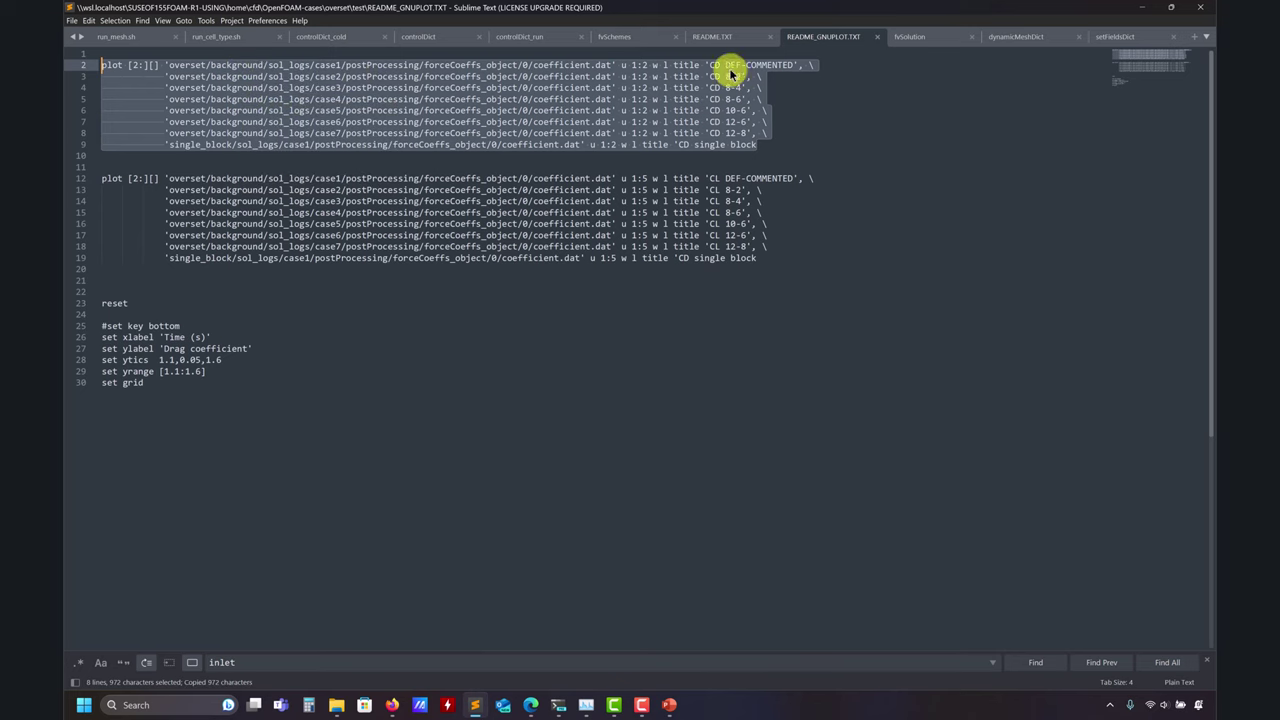
Try to plot the drag coefficient curves of cases 1 to 7 and the single block by pasting the copied command into gnuplot.
click(1210, 5)
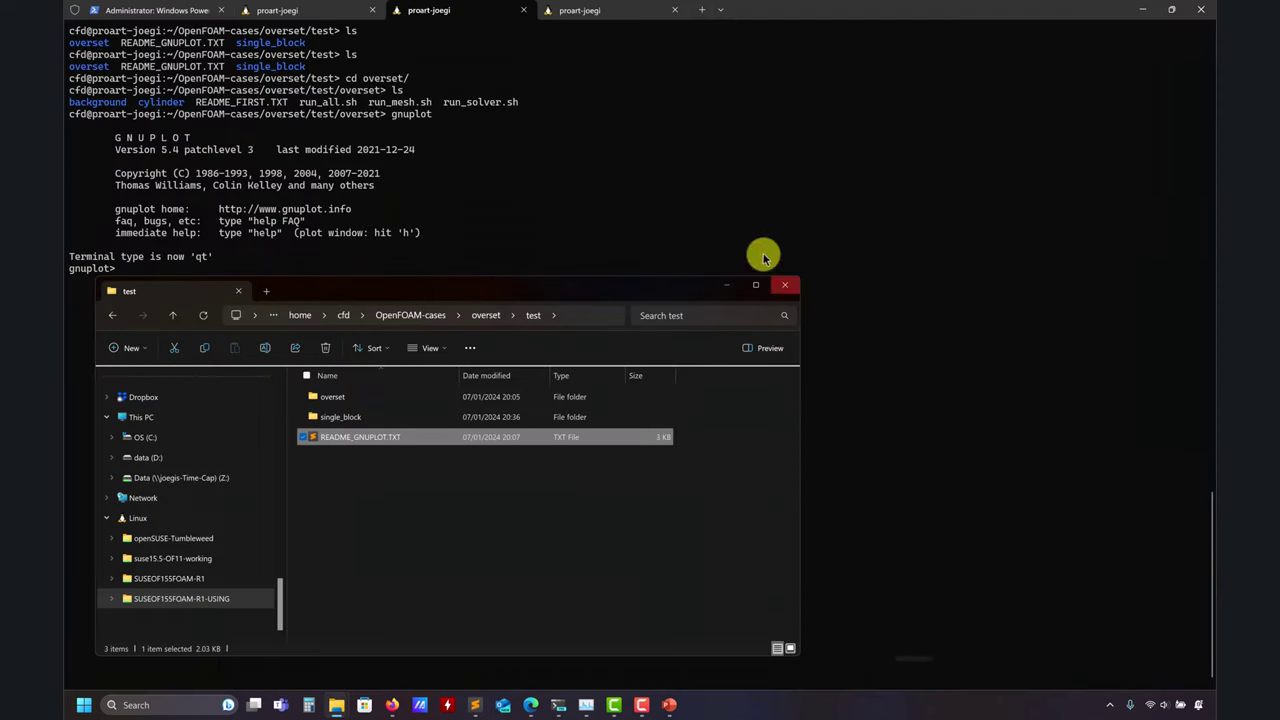
click(766, 257)
key(ctrl+v)
click(578, 432)
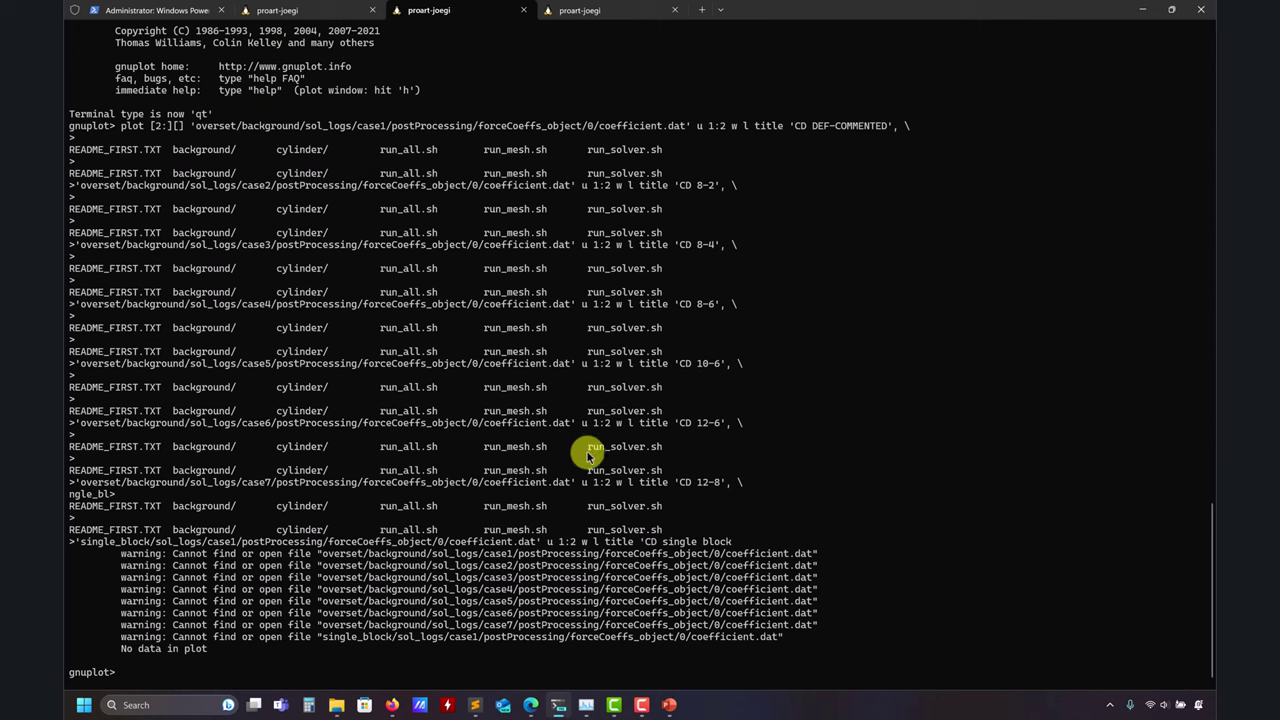
Exit gnuplot and list the contents of the overset directory.
text(ls)
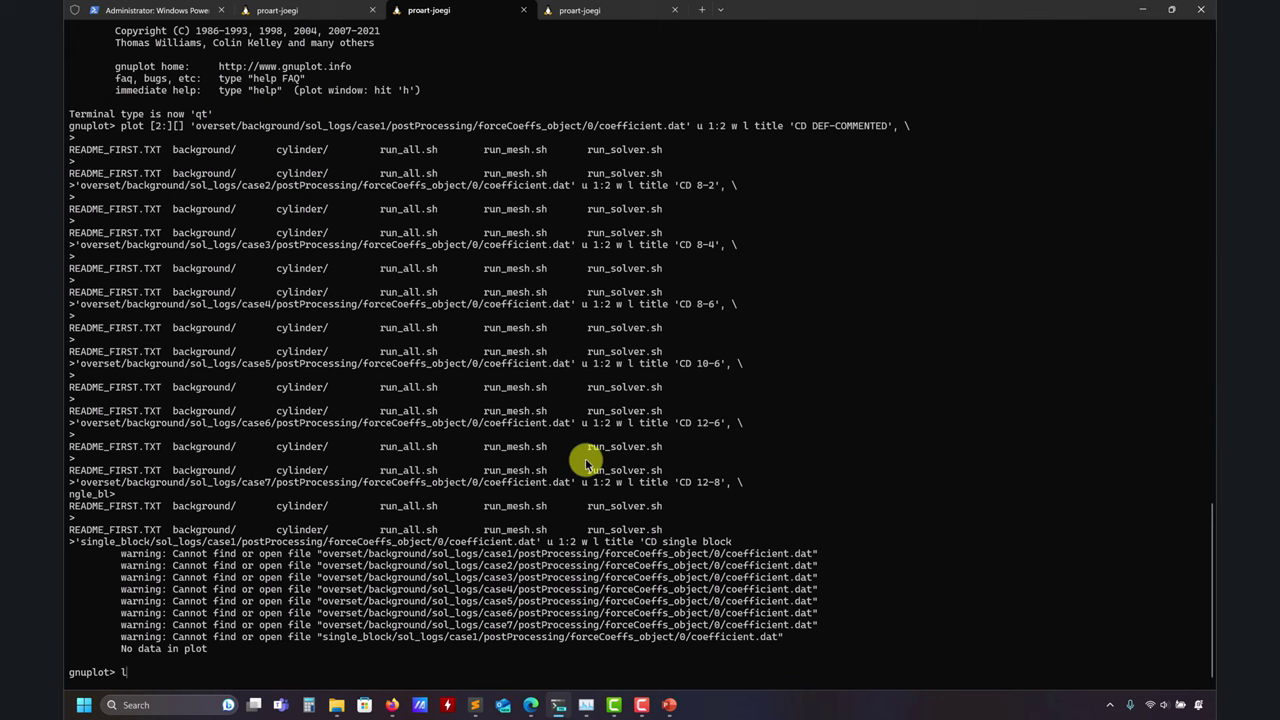
key(Return)
text(exit)
key(Return)
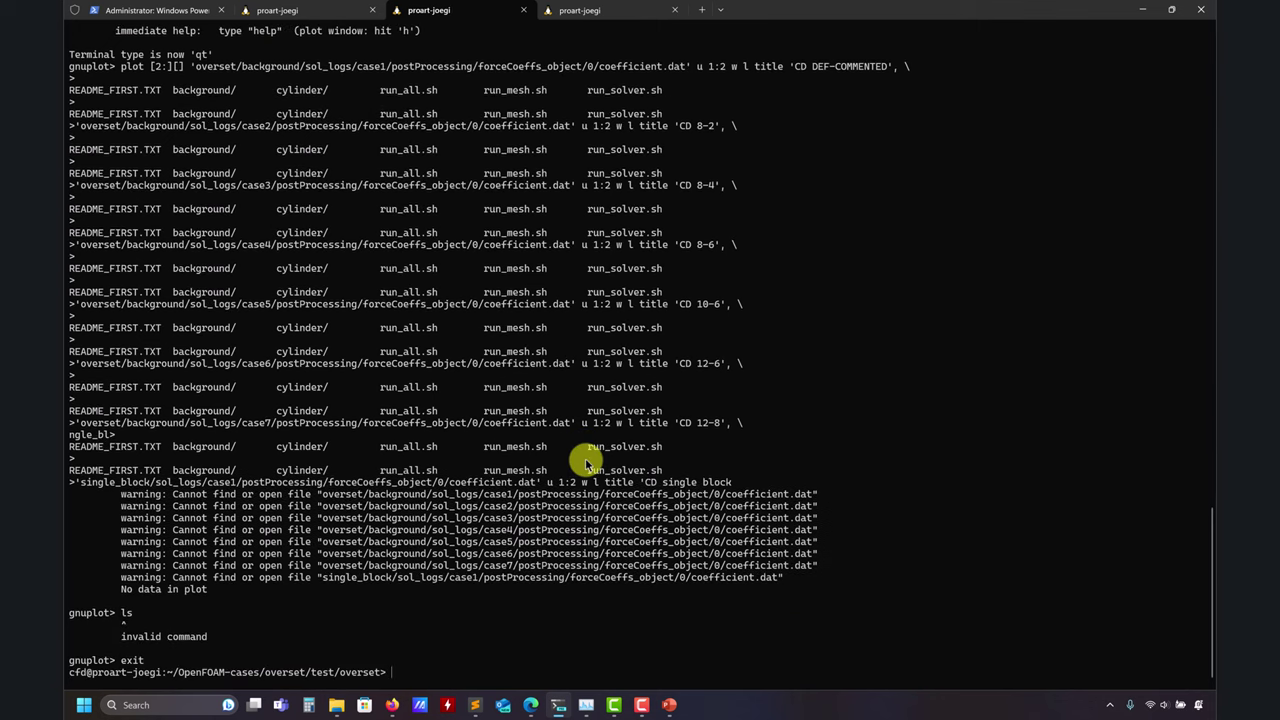
text(ls)
key(Return)
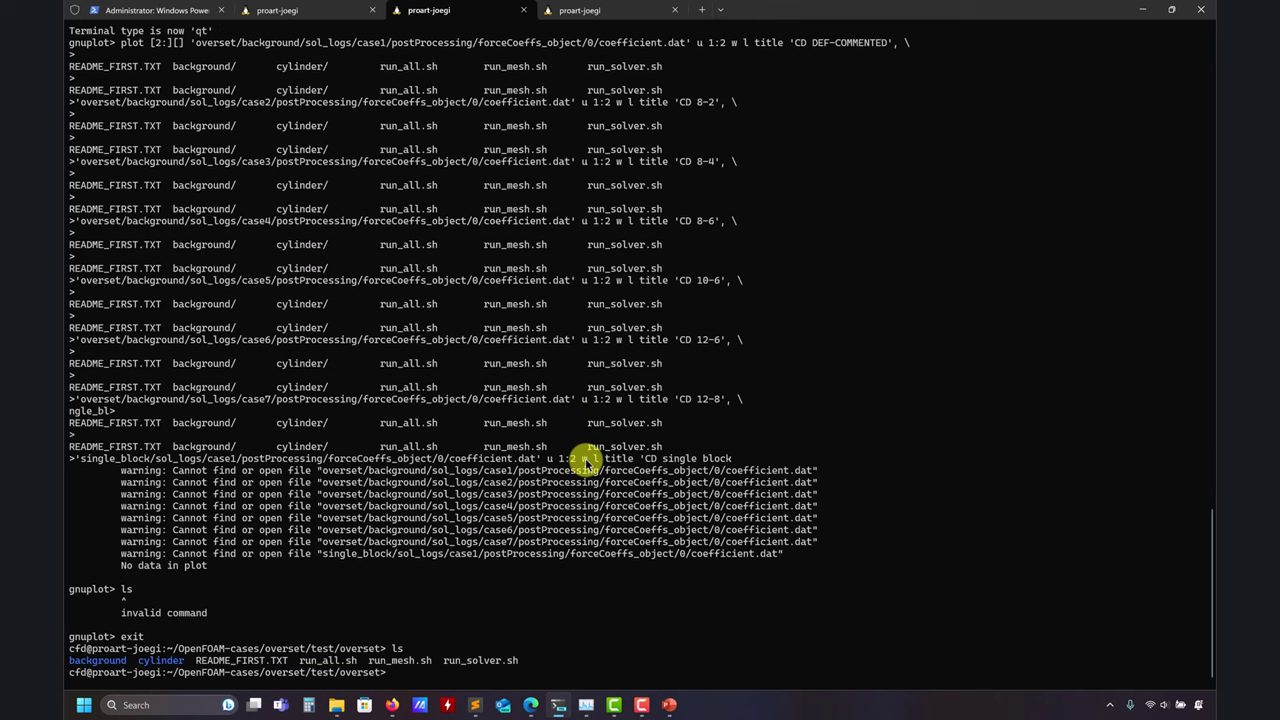
Move up to the parent test directory and list its contents.
text(cd ..)
key(Return)
text(ls)
key(Return)
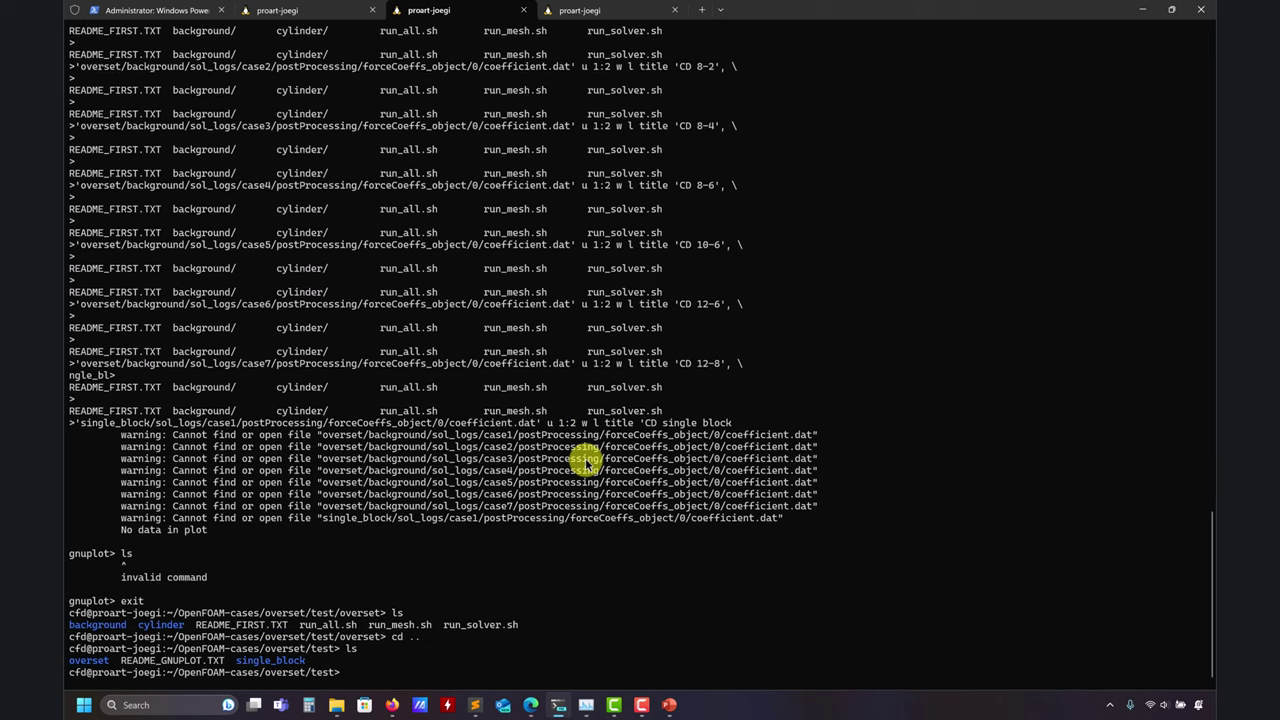
Start gnuplot in the test directory and plot the CD curves of all overset cases and the single block with the copied command.
text(gnuplot)
key(Return)
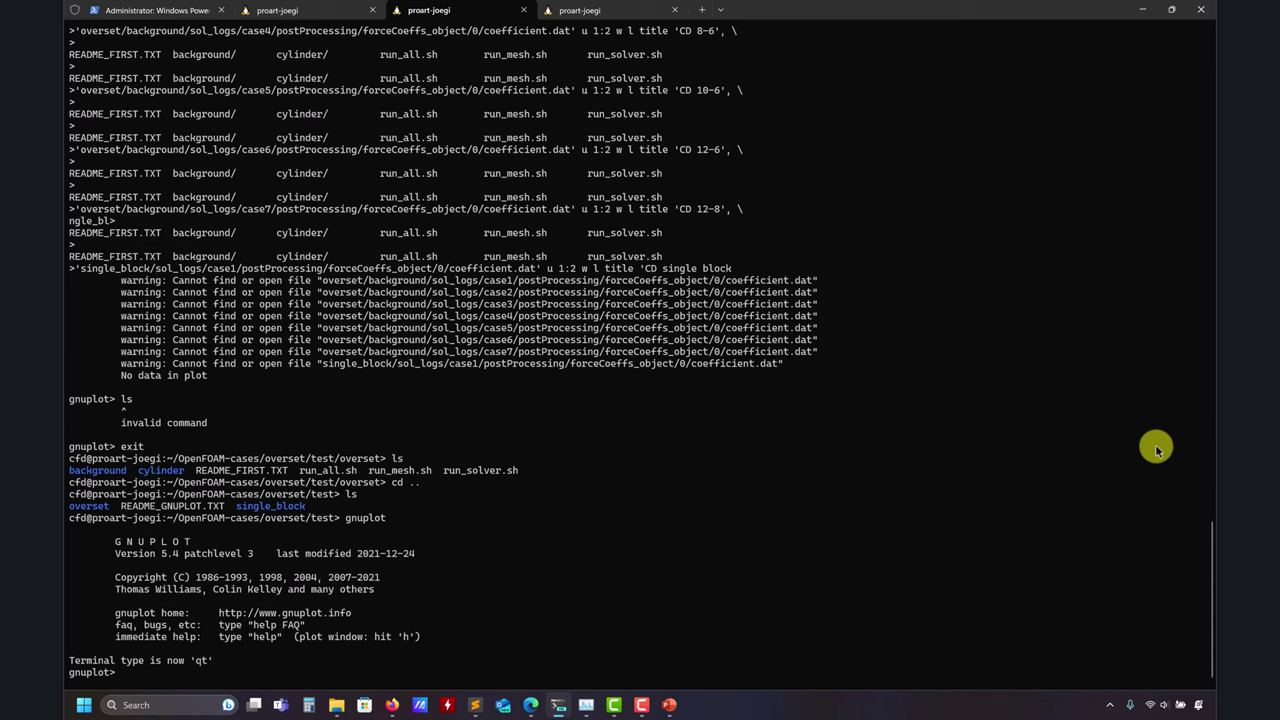
key(ctrl+v)
key(Return)
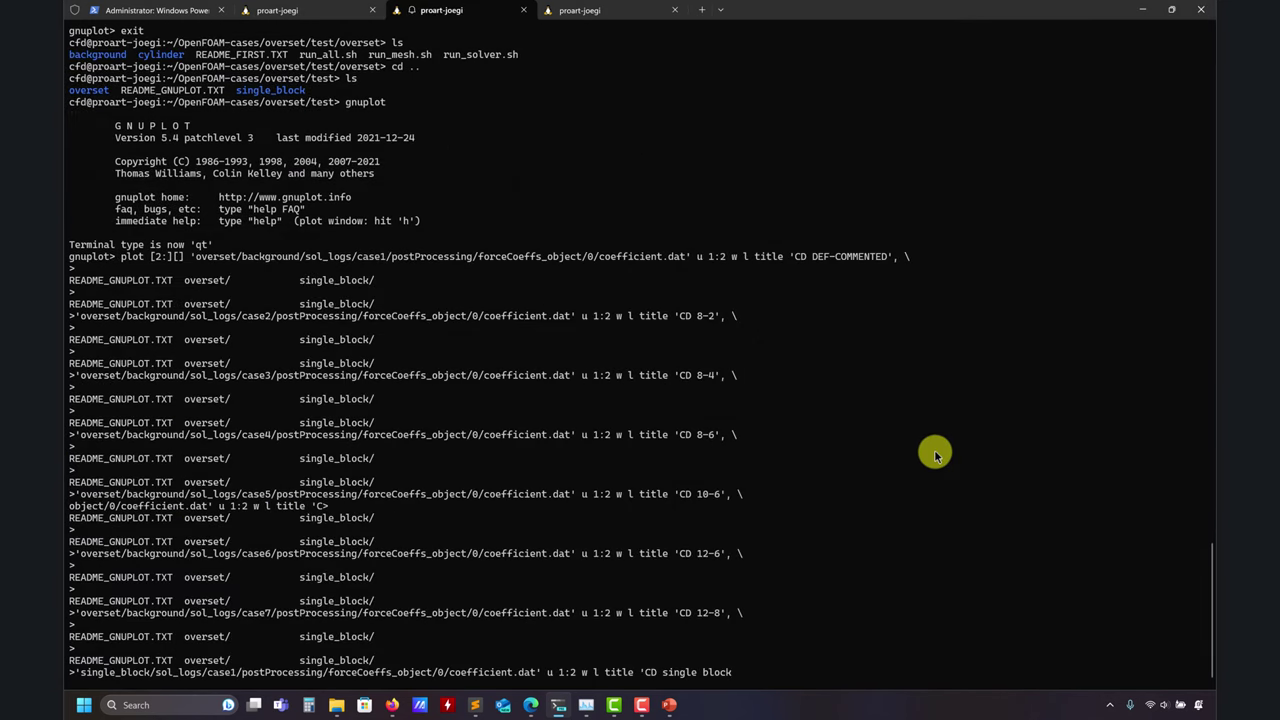
key(Return)
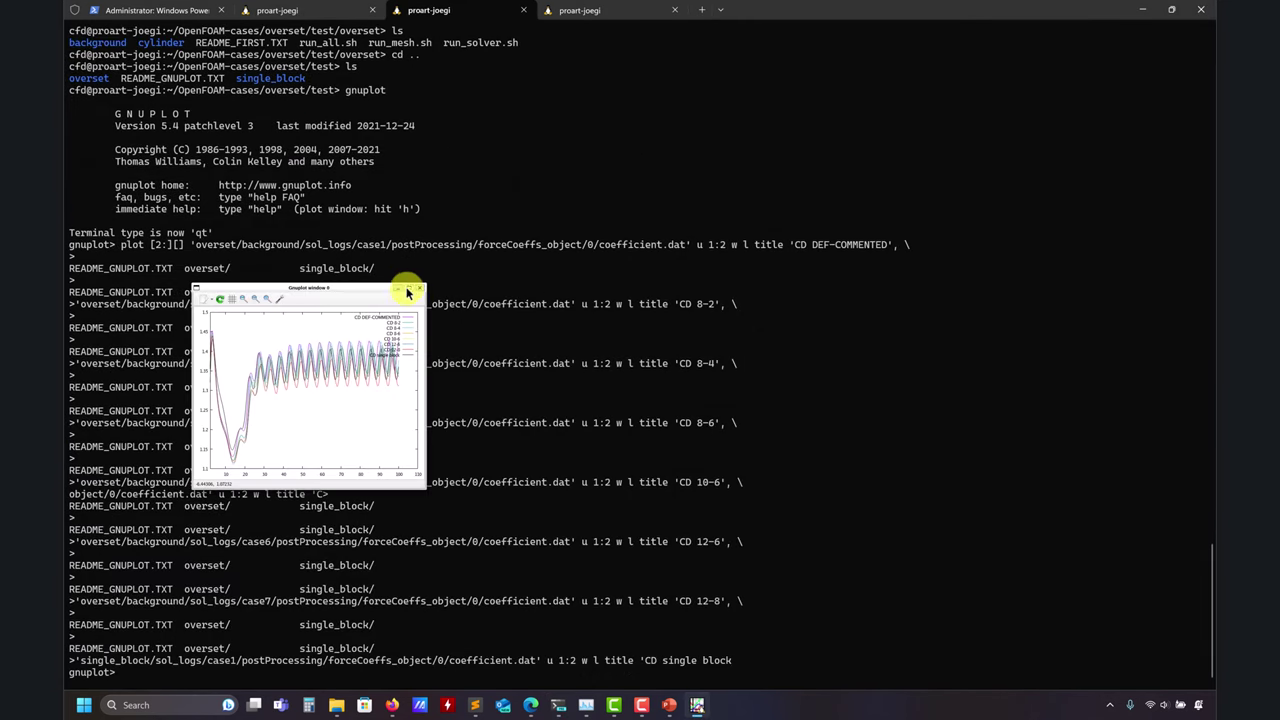
Enlarge the gnuplot window to fill most of the screen and reposition it near the top of the terminal.
drag(378, 292, 335, 150)
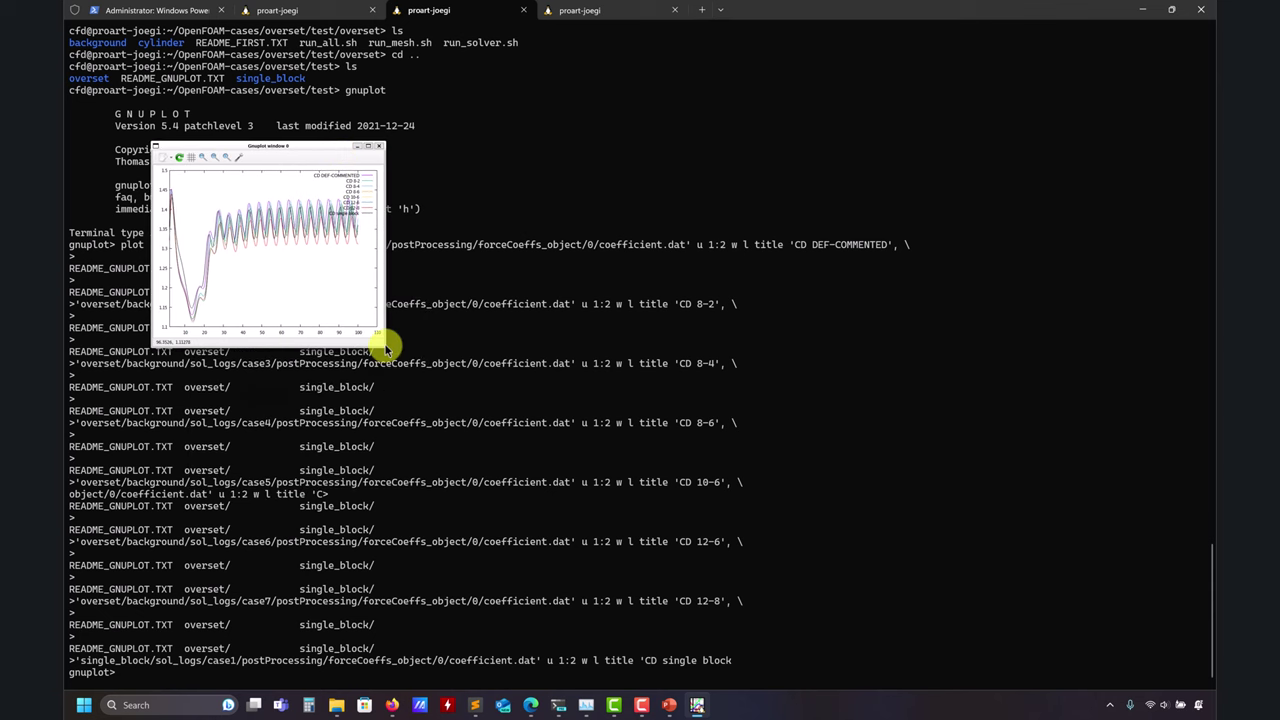
drag(382, 350, 1050, 607)
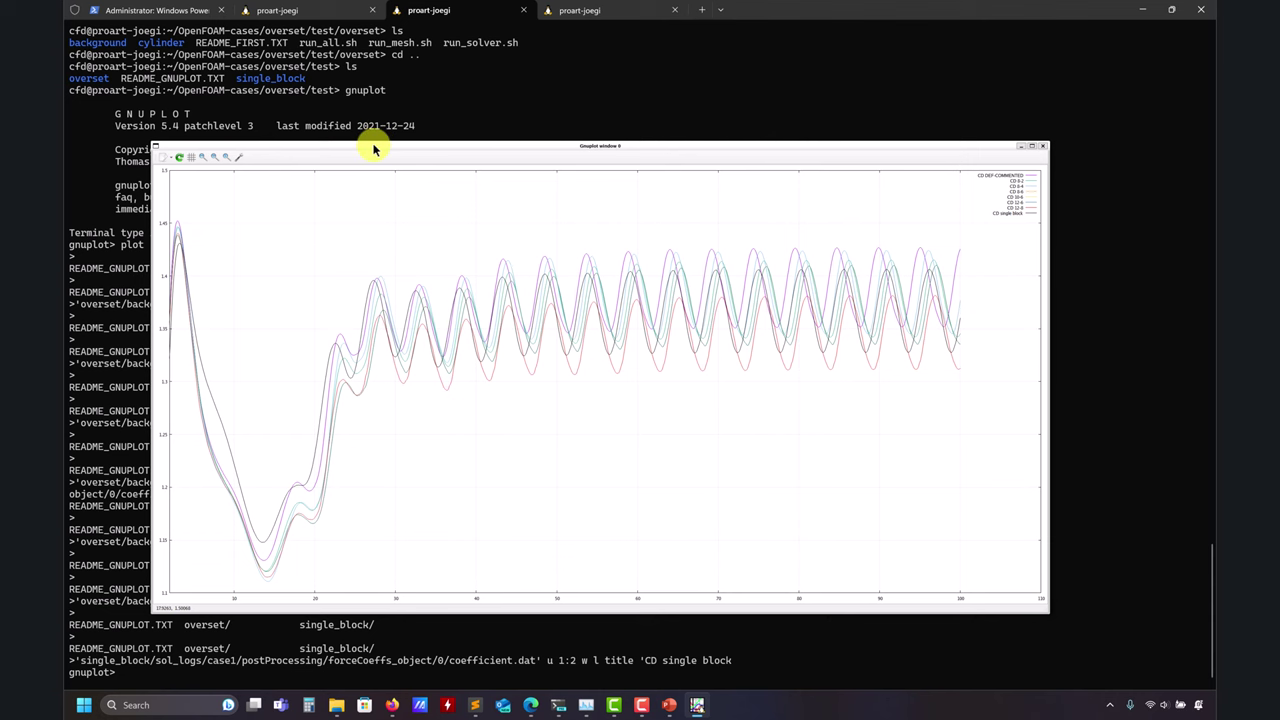
drag(373, 149, 355, 81)
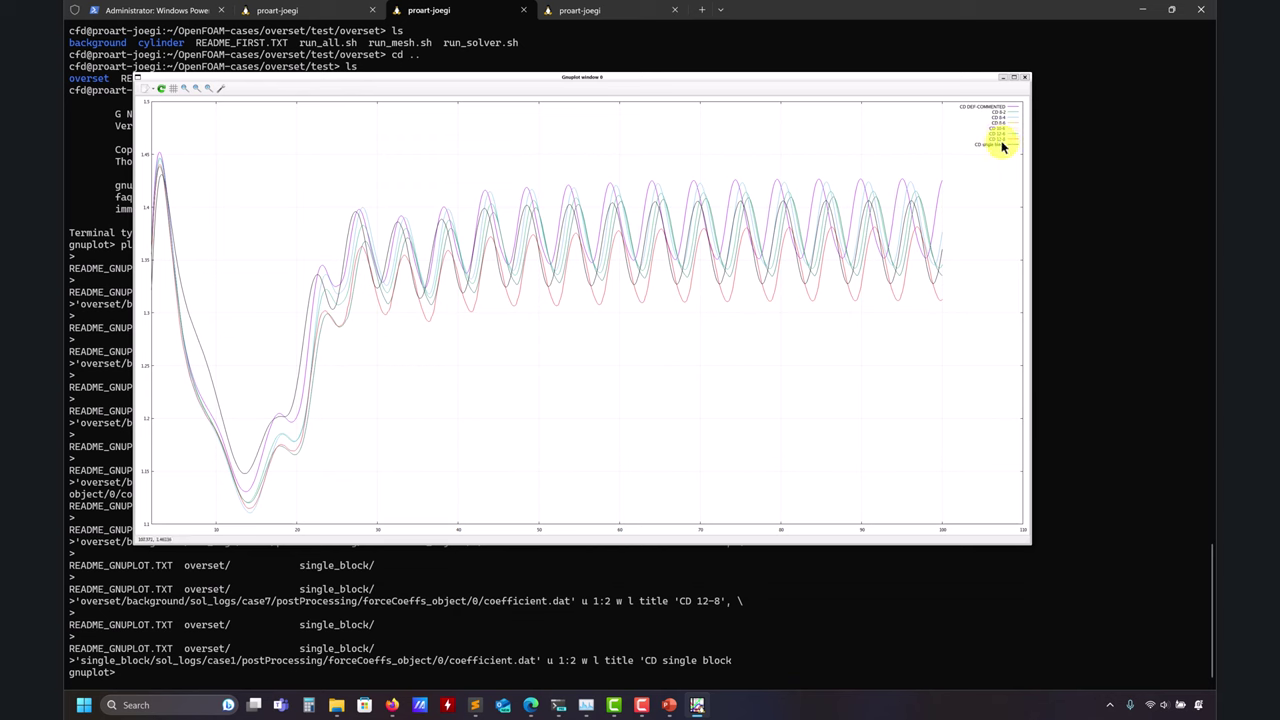
Browse to overset/background/figs from the test folder and view the mesh image s8.png full screen.
click(336, 705)
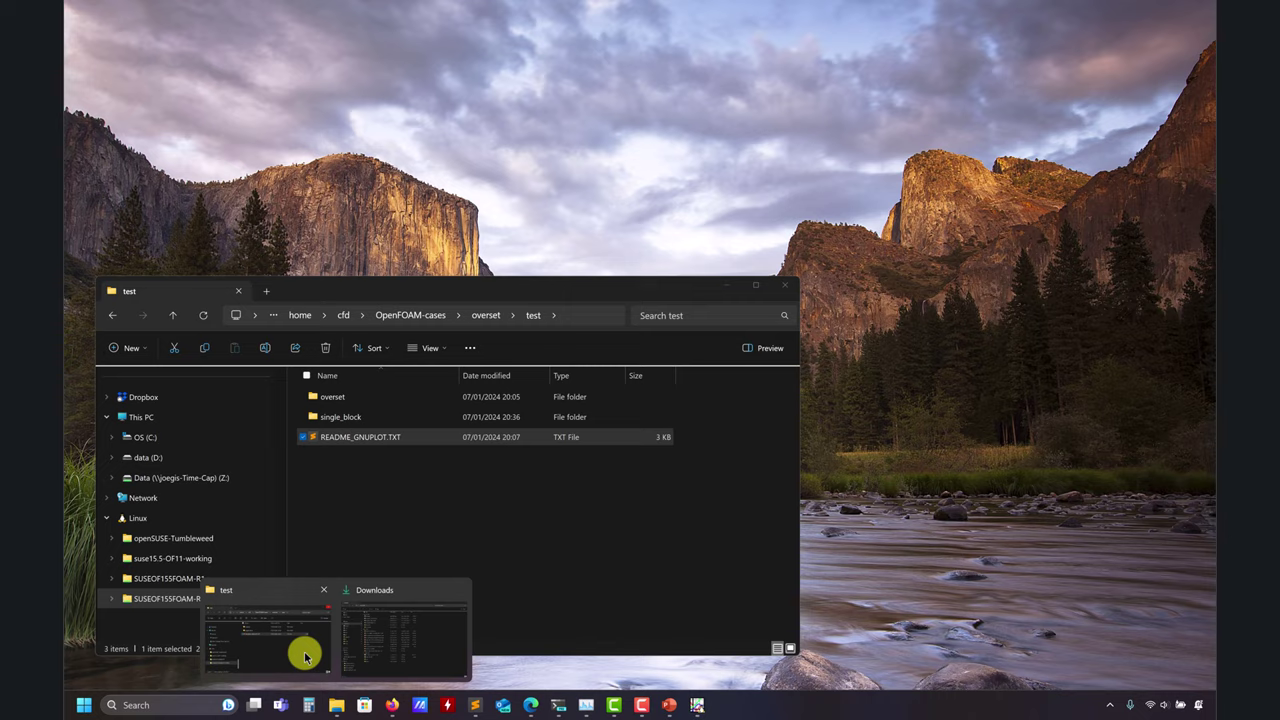
click(306, 651)
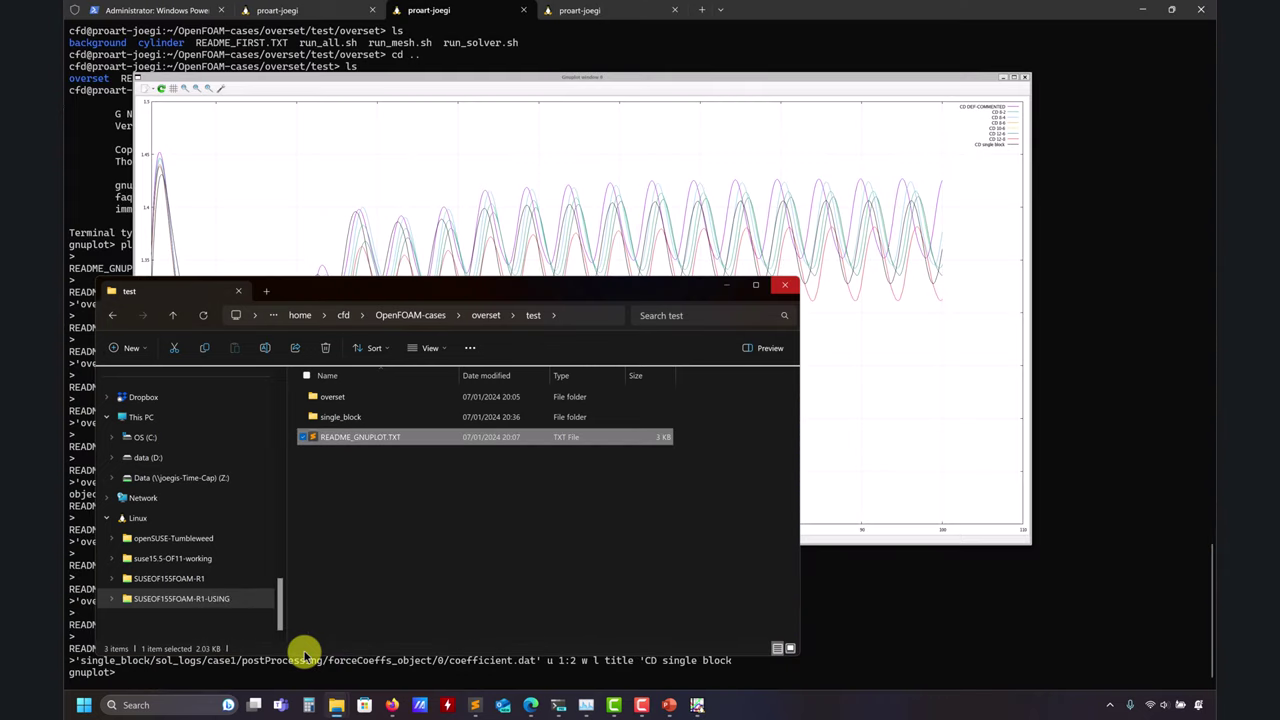
double_click(320, 394)
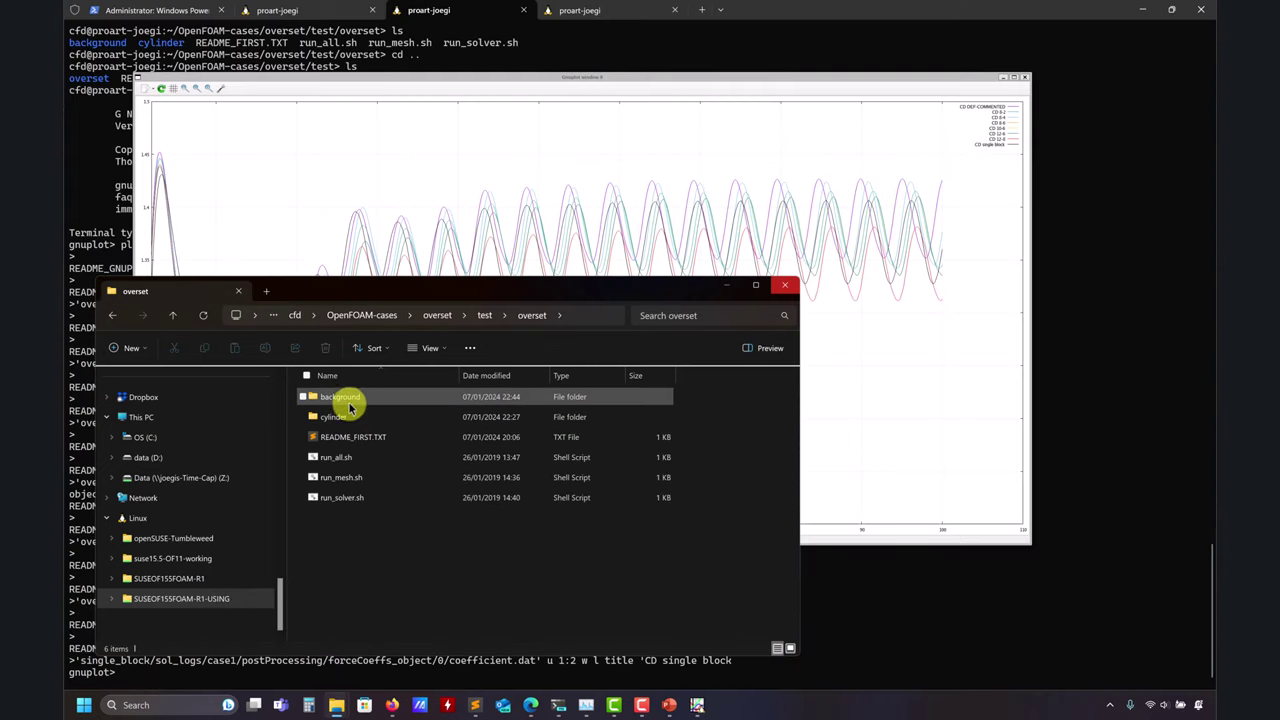
double_click(345, 398)
click(335, 500)
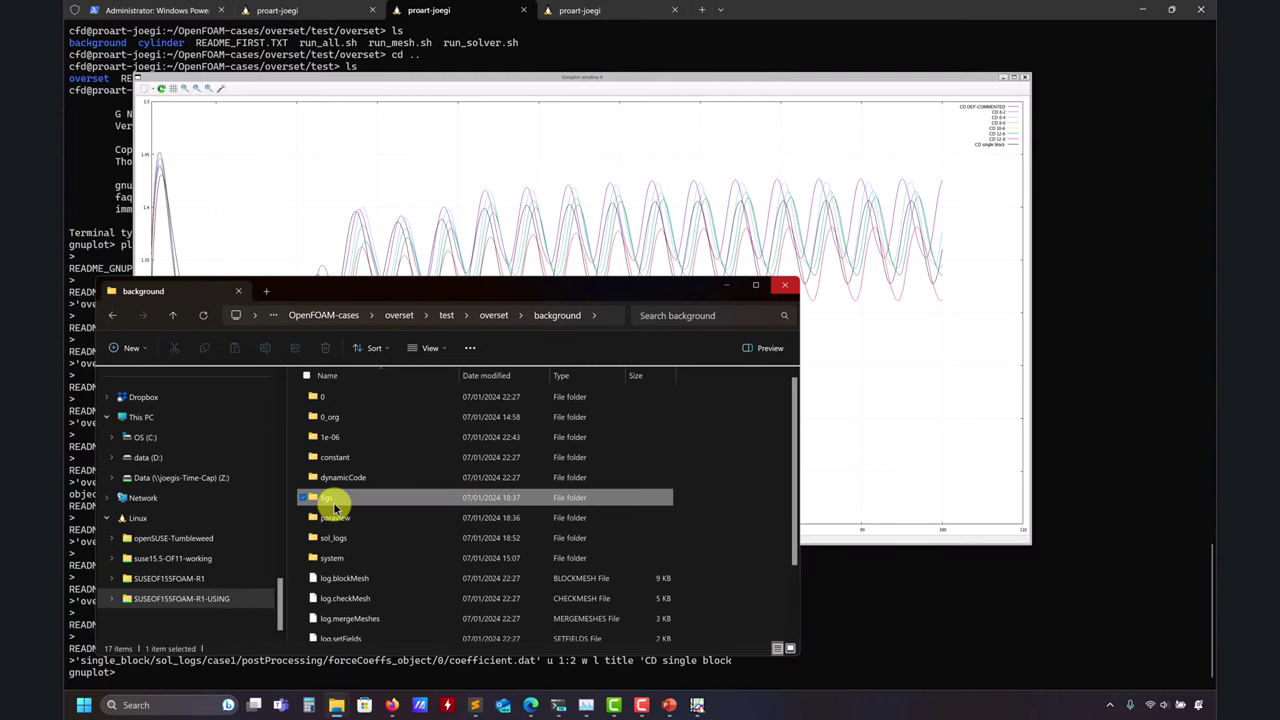
double_click(335, 500)
double_click(335, 557)
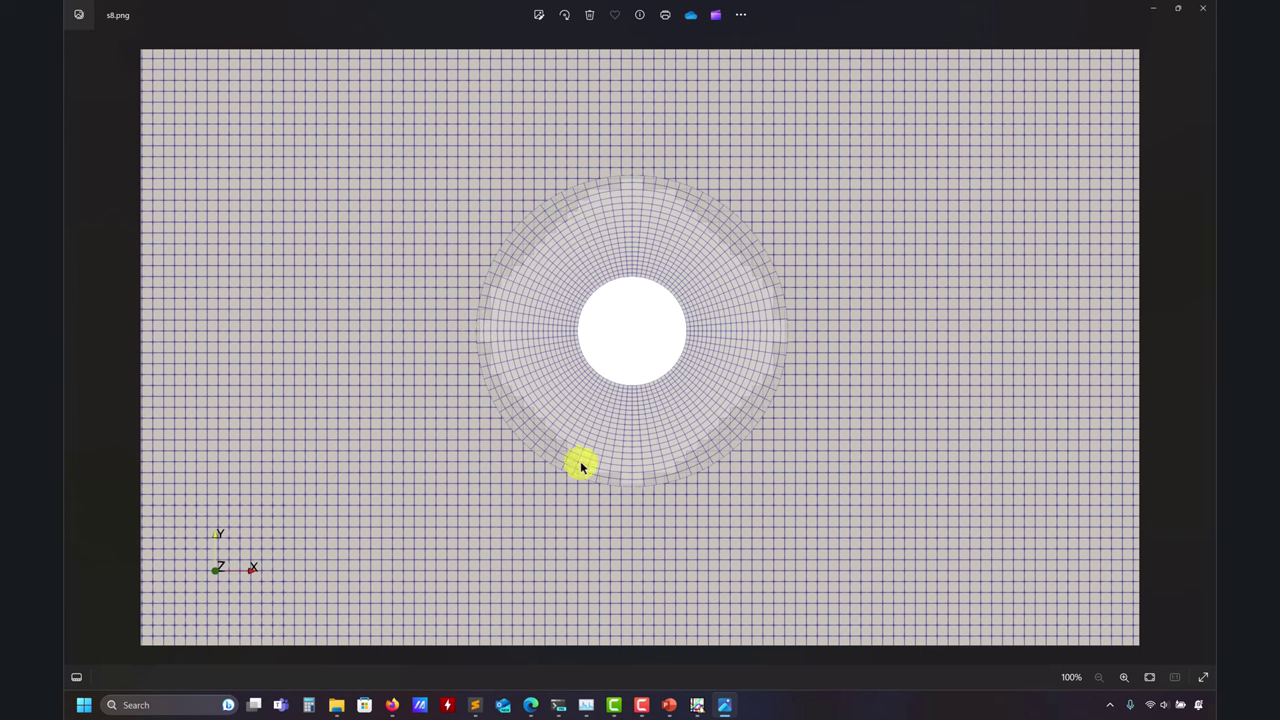
Put the s8.png image away and move the figs folder window clear of the upper part of the plot.
click(1176, 7)
click(1133, 35)
drag(674, 297, 749, 371)
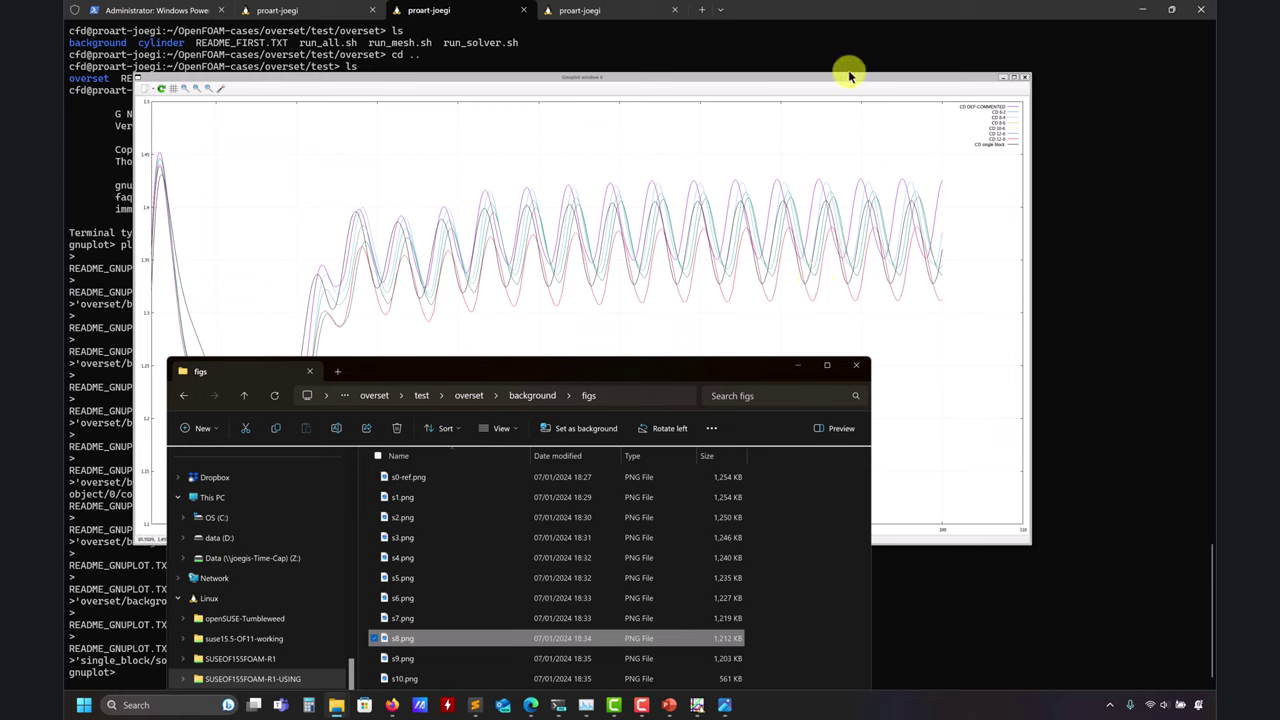
Bring the drag plot to the front and hide every curve except CD 12-6 and CD single block.
click(947, 92)
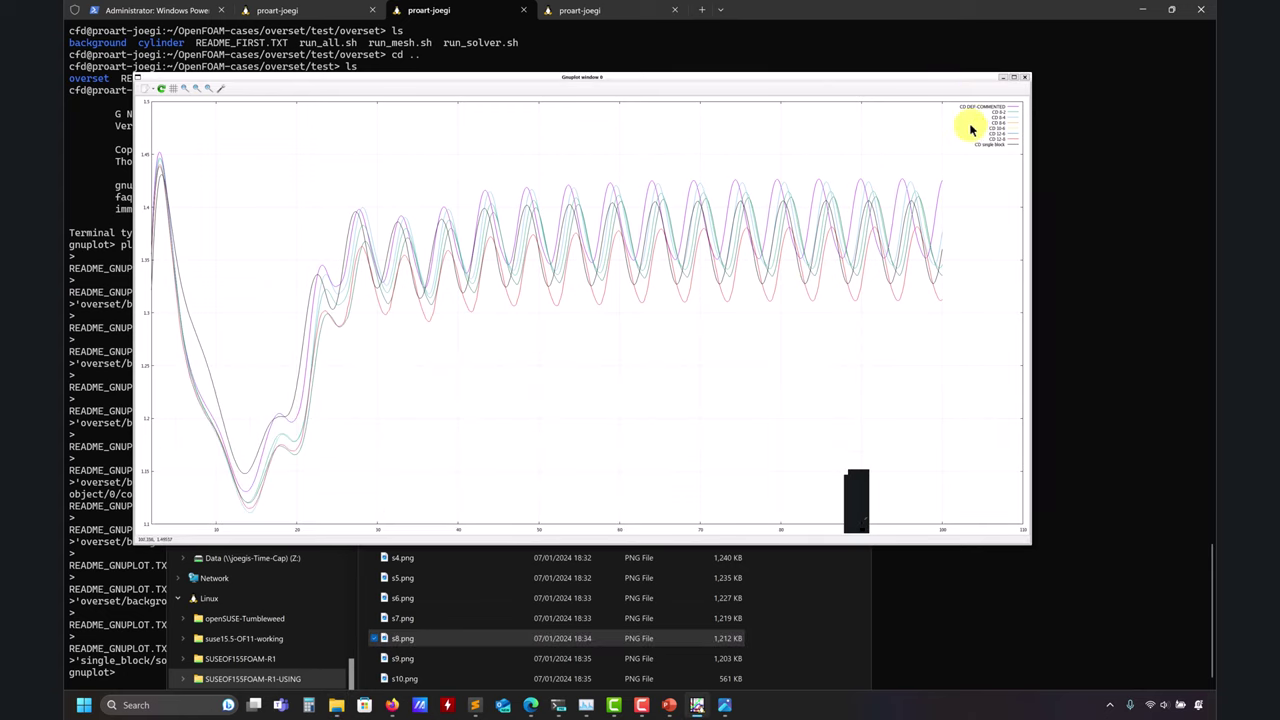
click(995, 145)
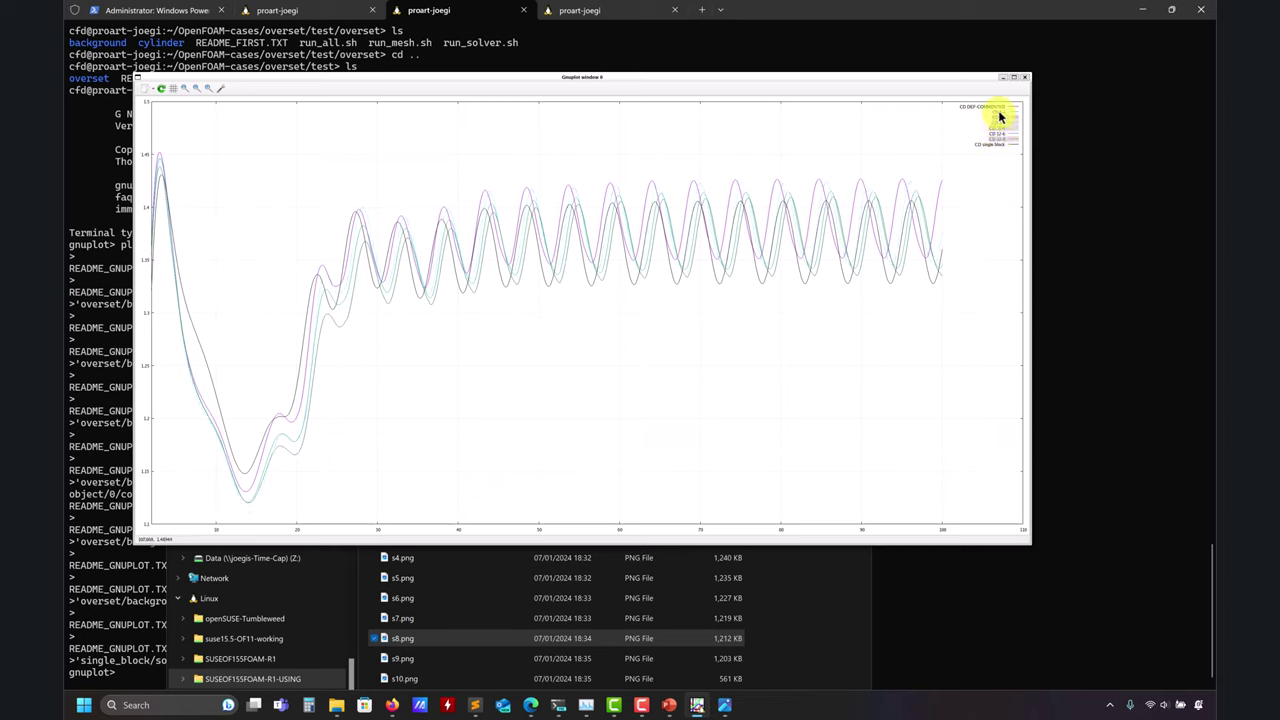
click(997, 114)
click(997, 120)
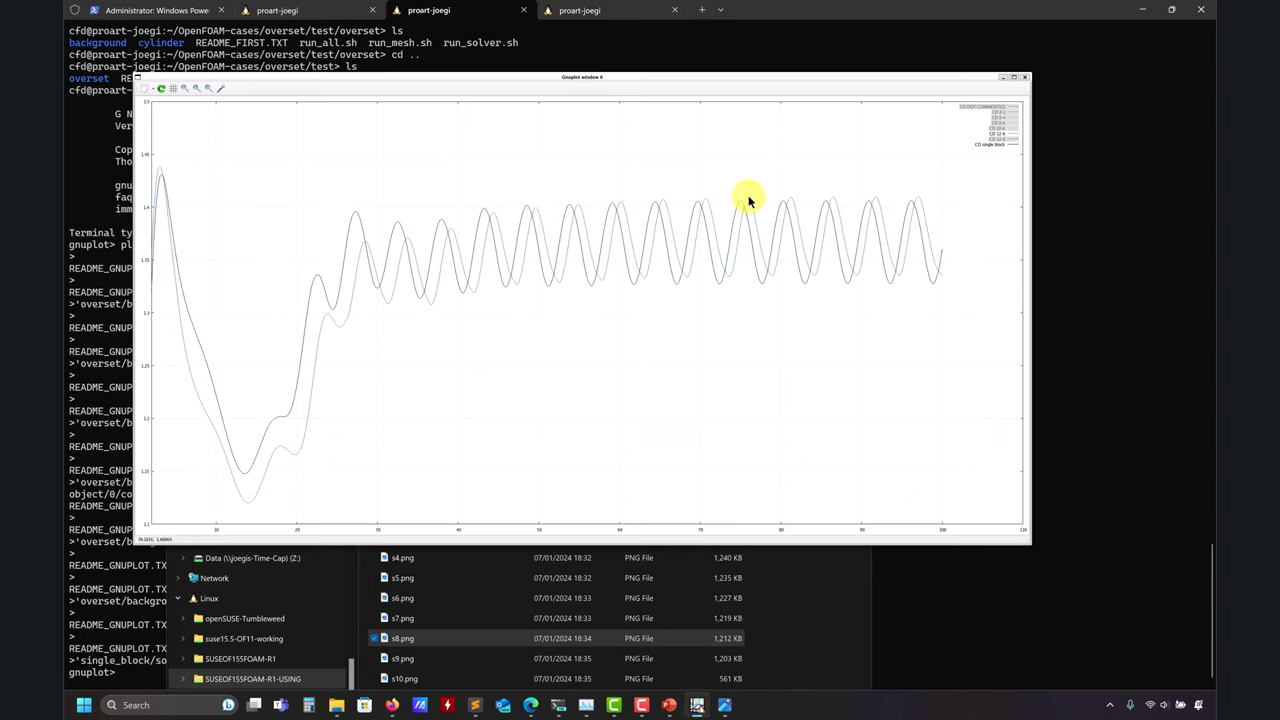
Toggle individual overset curves to compare them with the single block curve, leaving only CD 8-4 and CD single block displayed.
click(1007, 136)
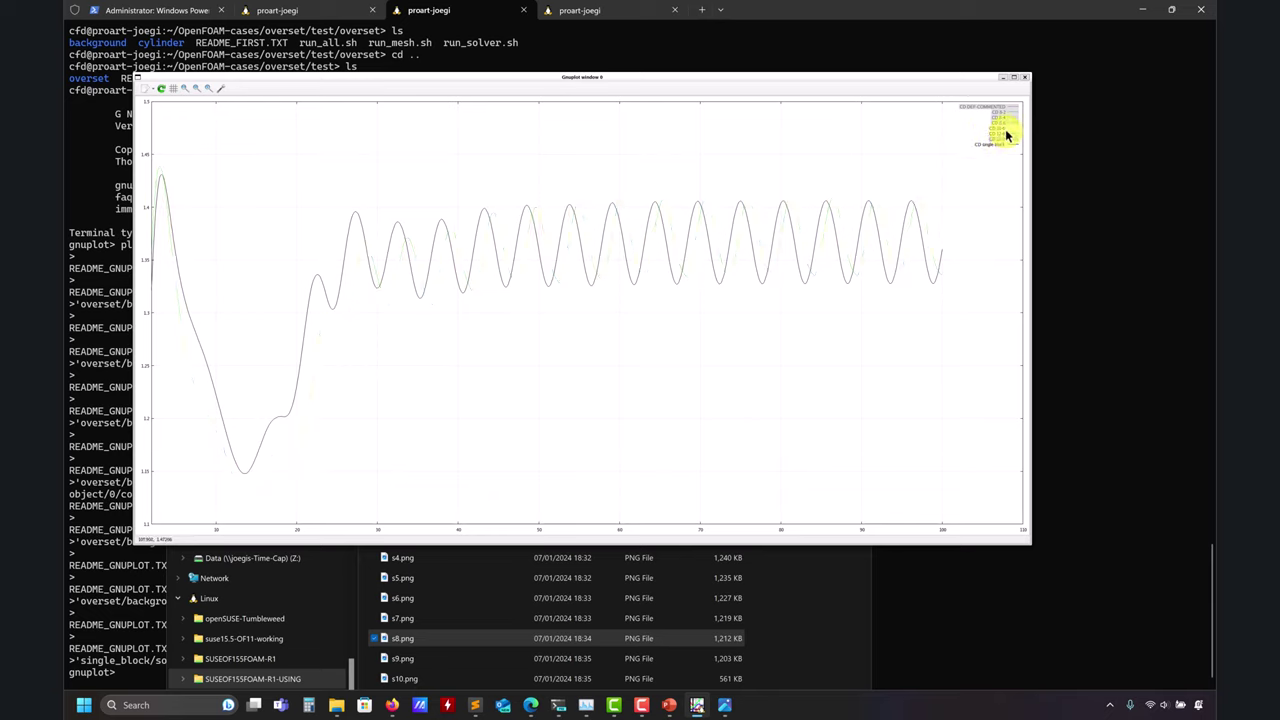
click(1007, 136)
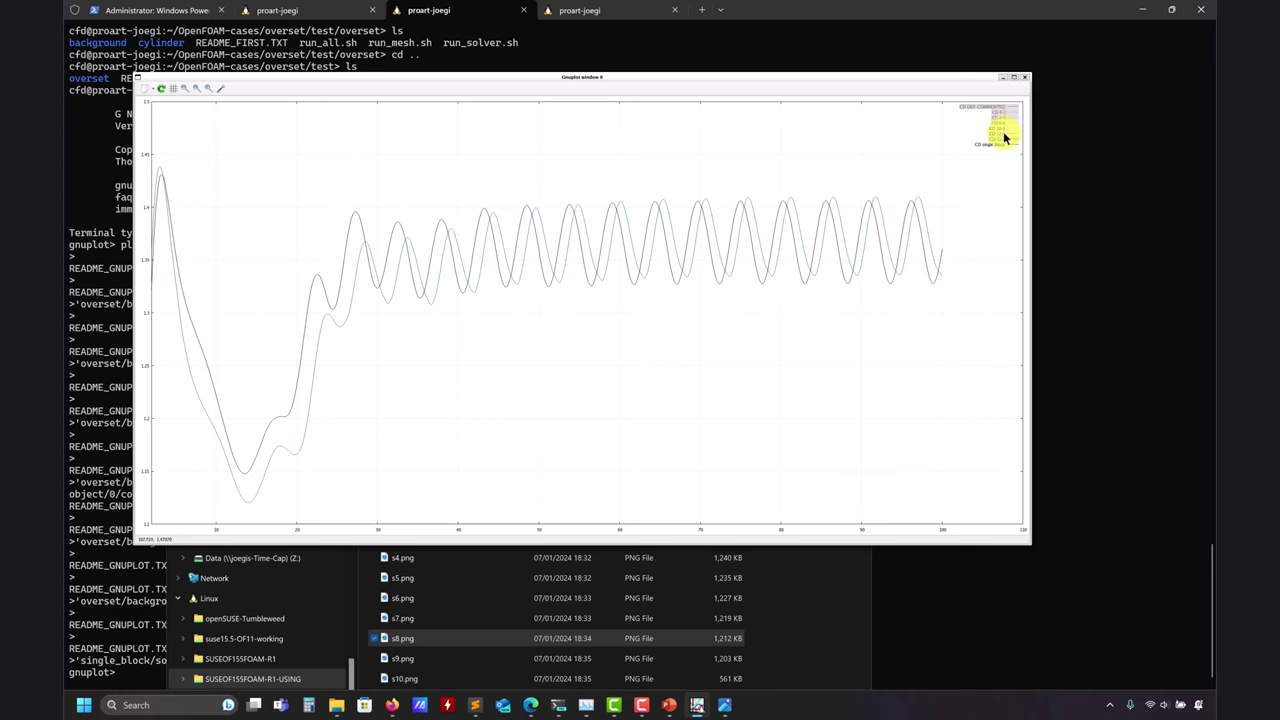
click(1004, 135)
click(1006, 137)
click(1008, 127)
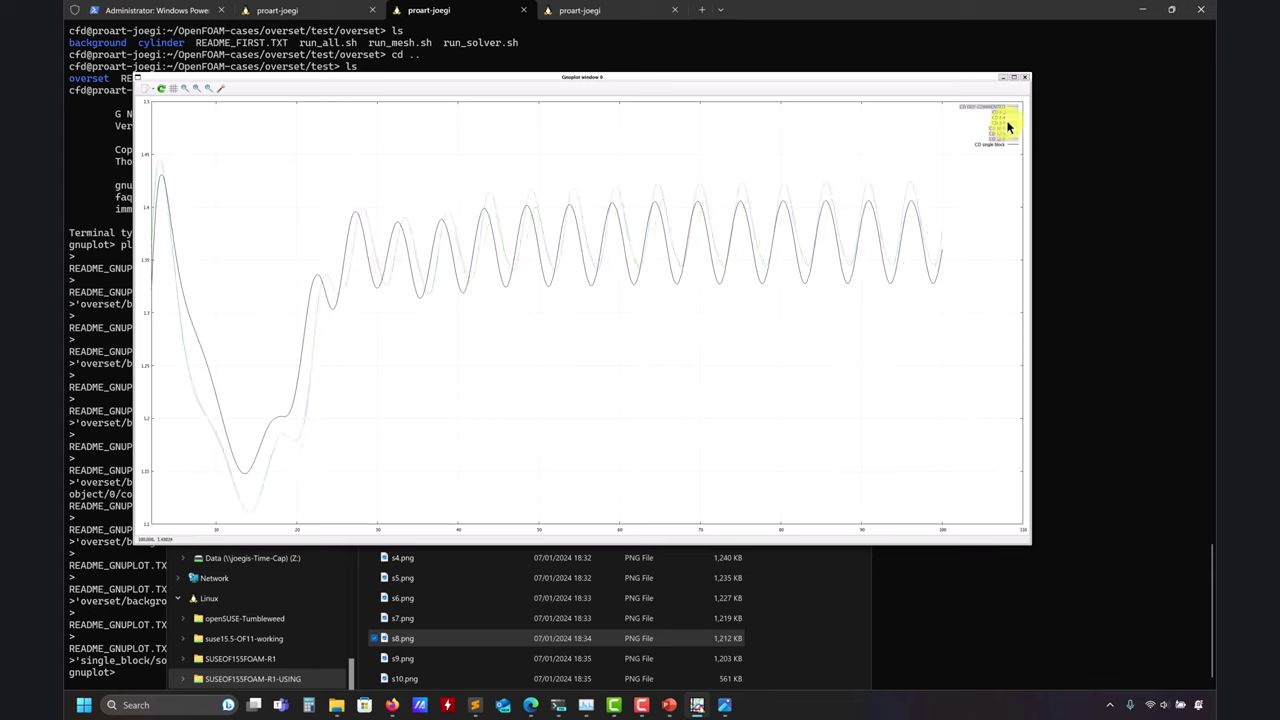
click(1008, 128)
click(1008, 128)
click(1008, 128)
click(1008, 128)
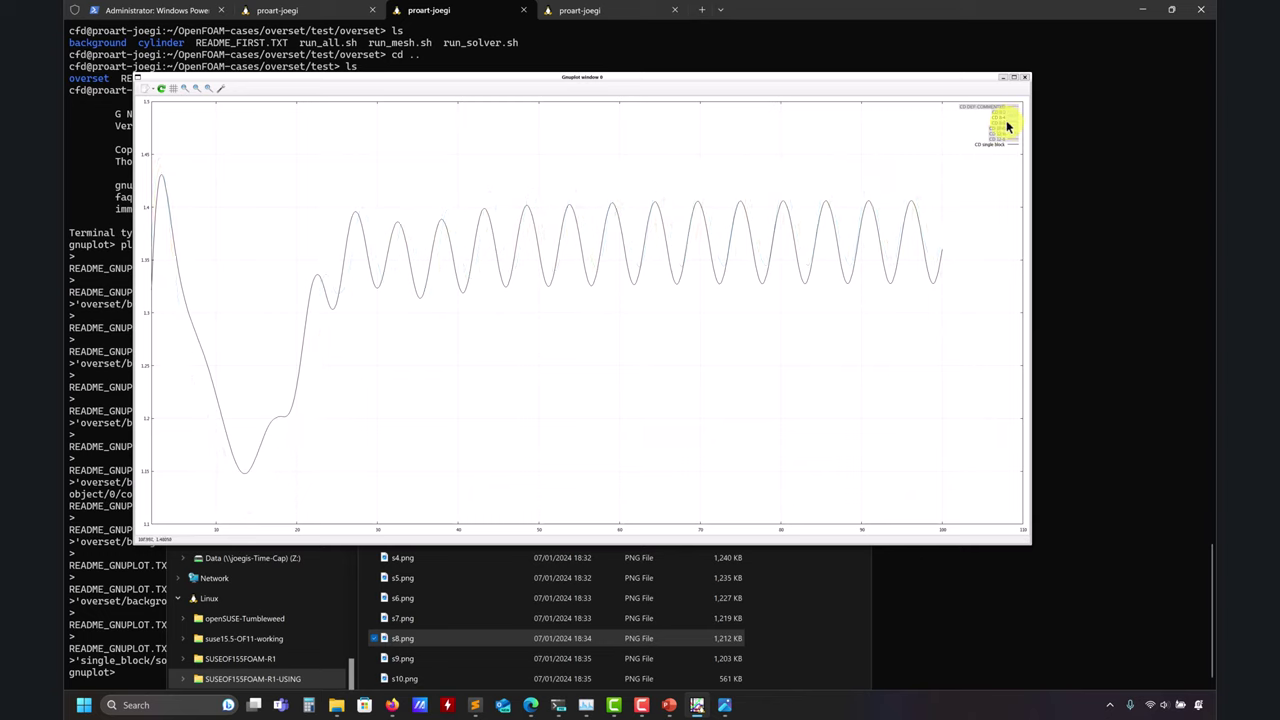
click(1008, 124)
View the mesh image s4.png from the figs folder full screen, advance to s6.png, and close the image viewer.
mouse_move(337, 700)
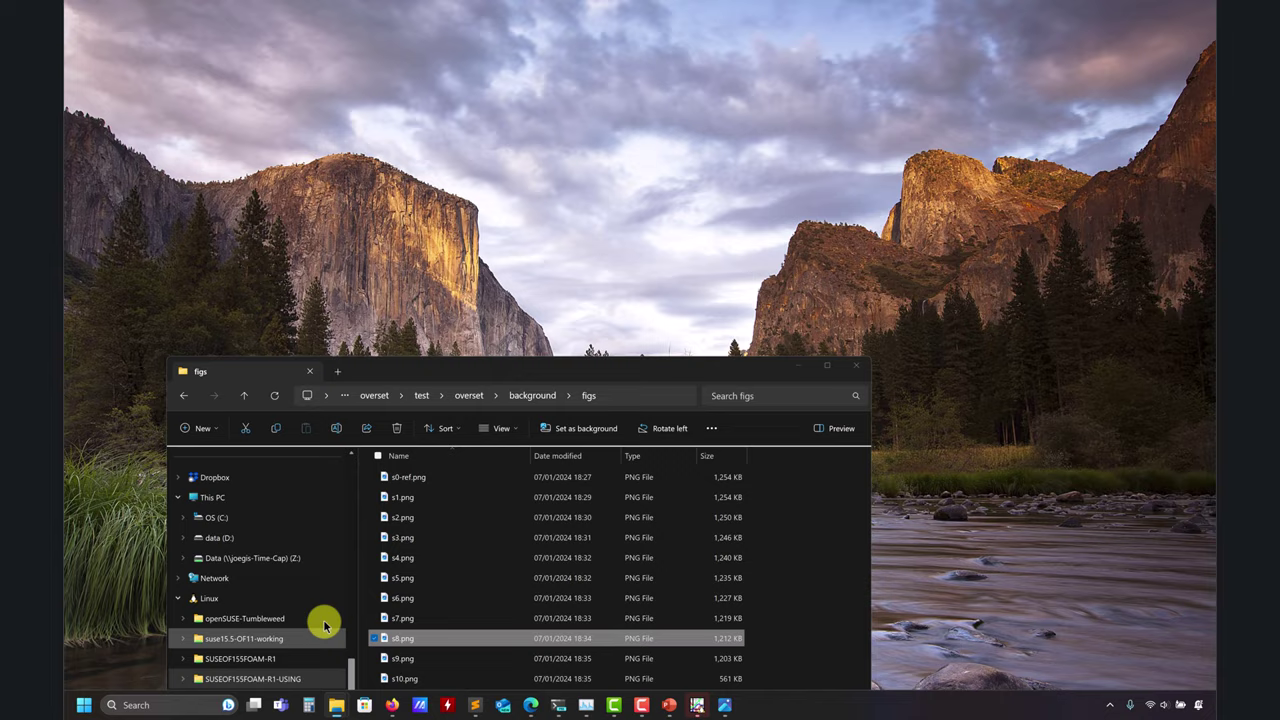
click(323, 623)
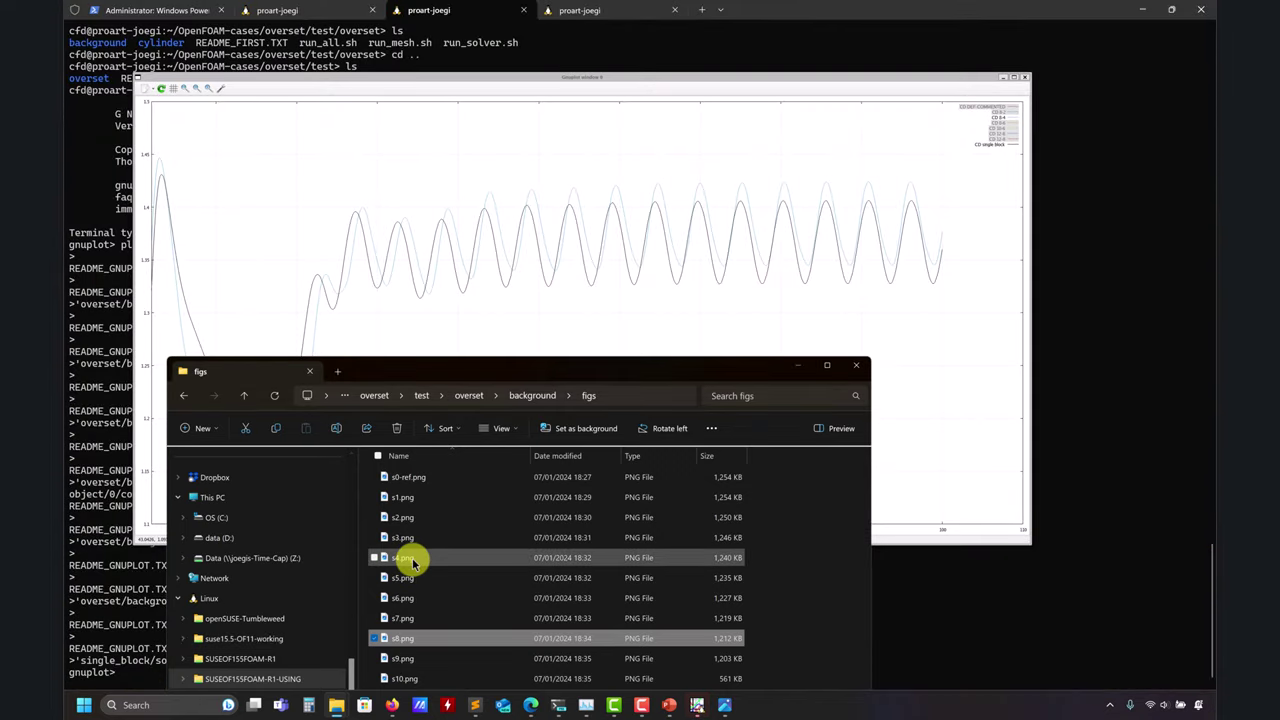
double_click(409, 560)
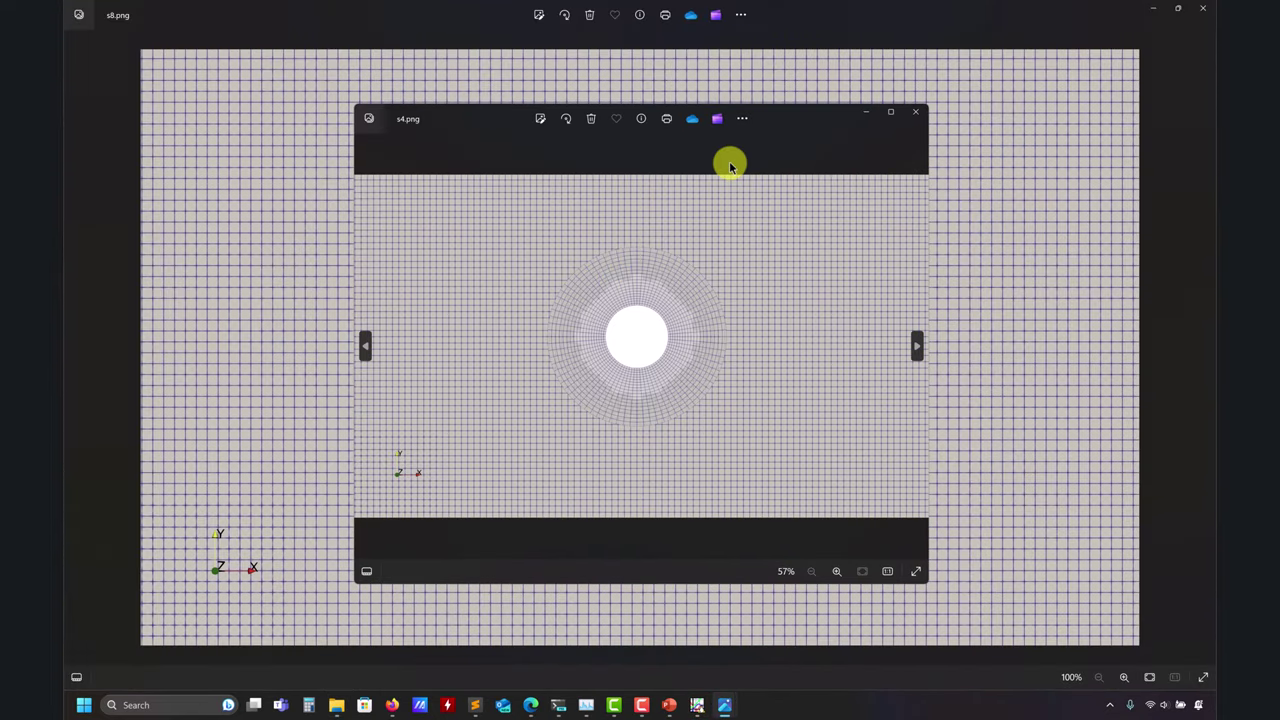
click(892, 115)
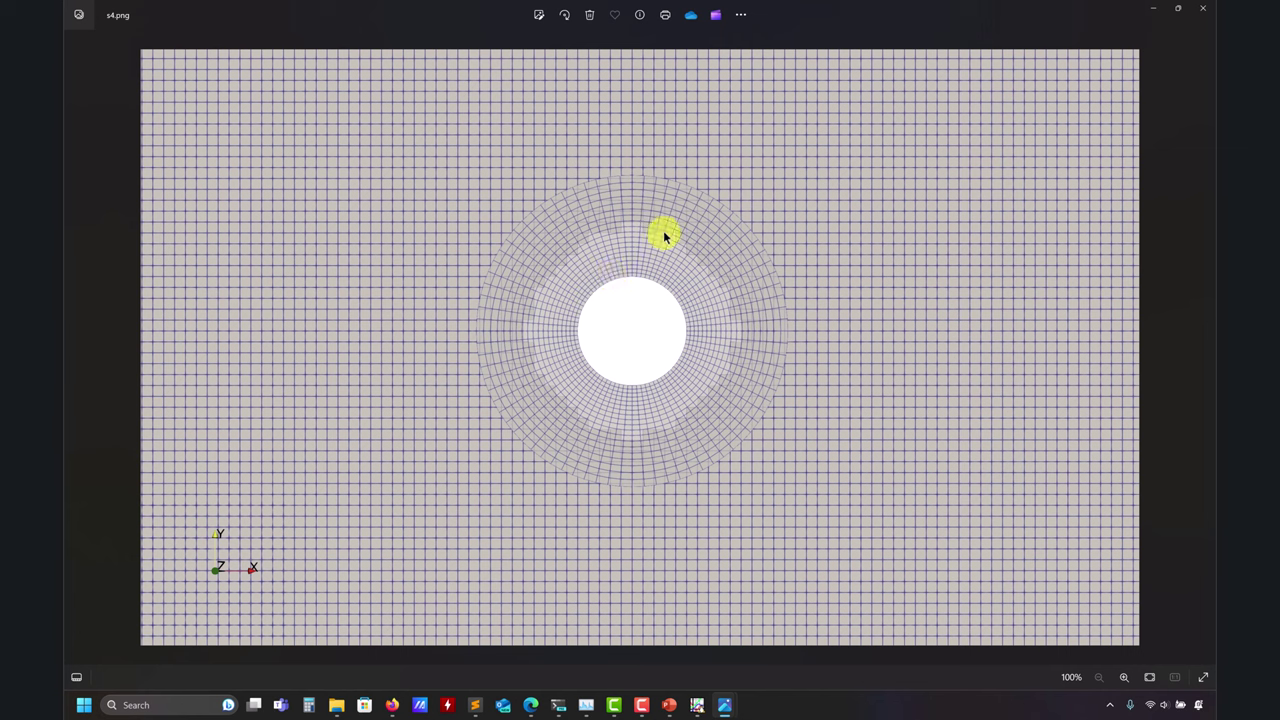
click(1204, 348)
click(1204, 348)
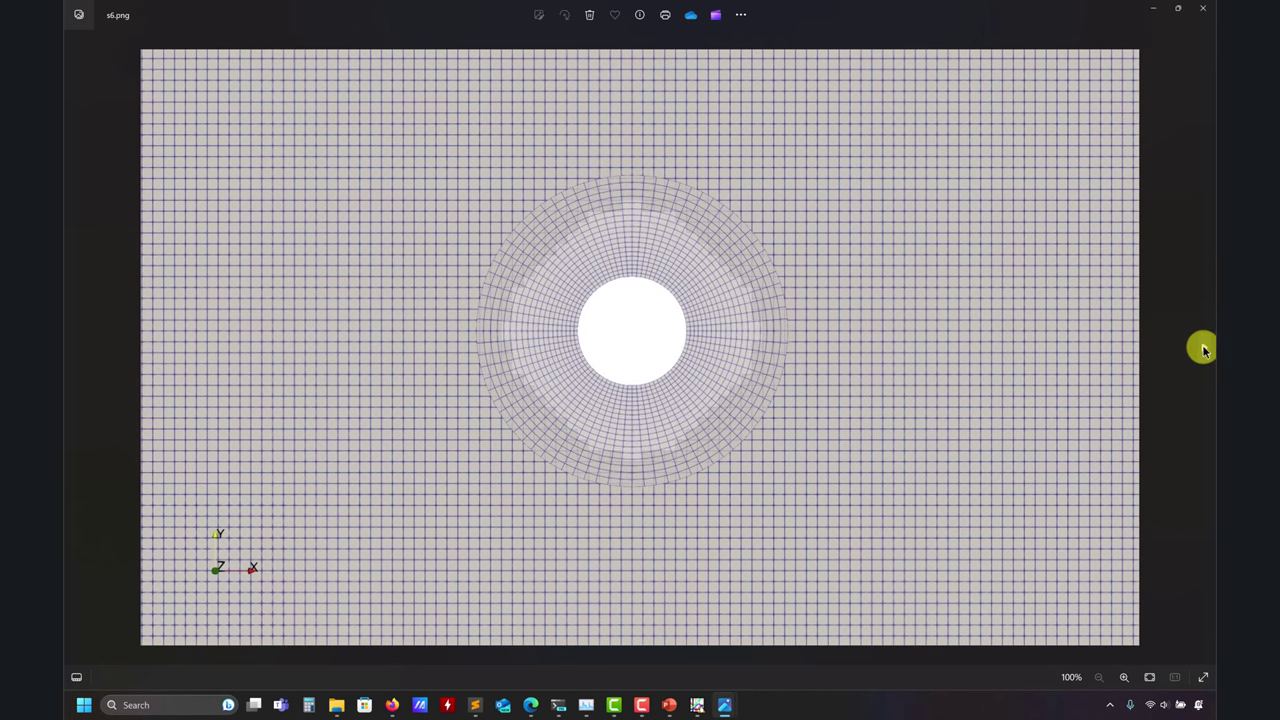
click(1200, 8)
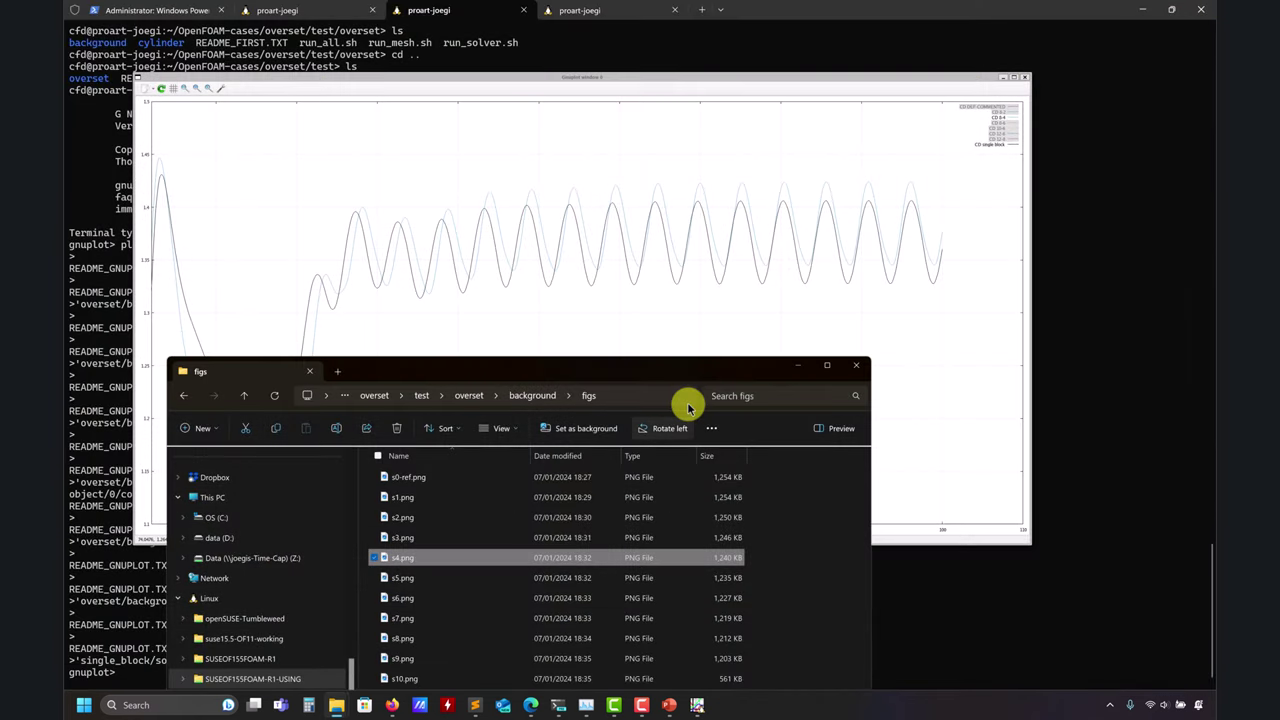
Move the figs folder window aside to reveal more of the plot, then view and close the mesh image s1.png.
drag(702, 368, 984, 320)
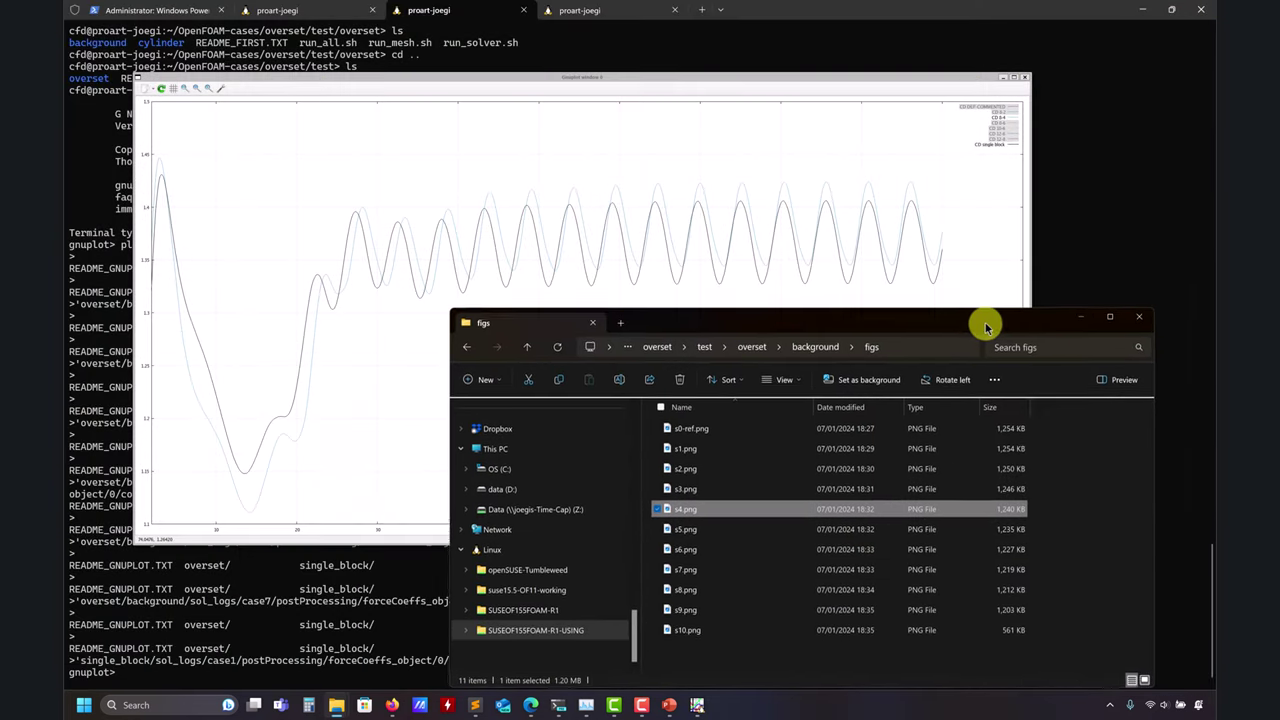
click(663, 76)
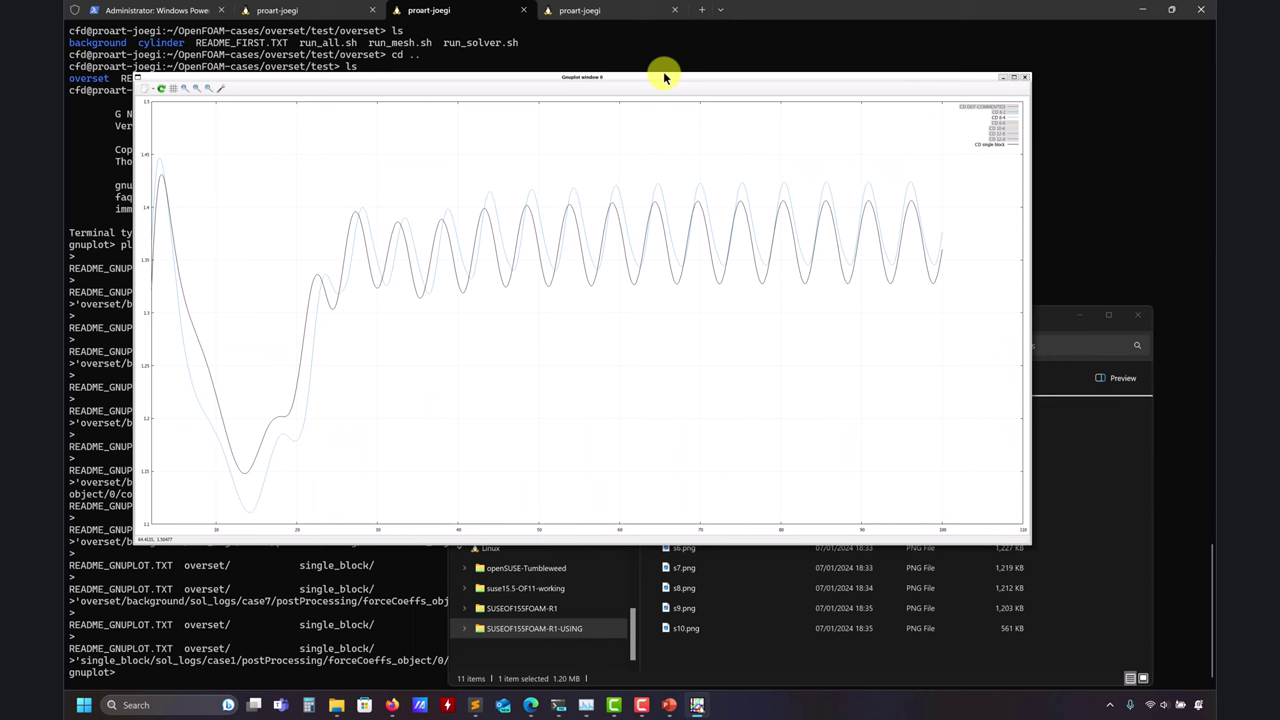
click(1060, 318)
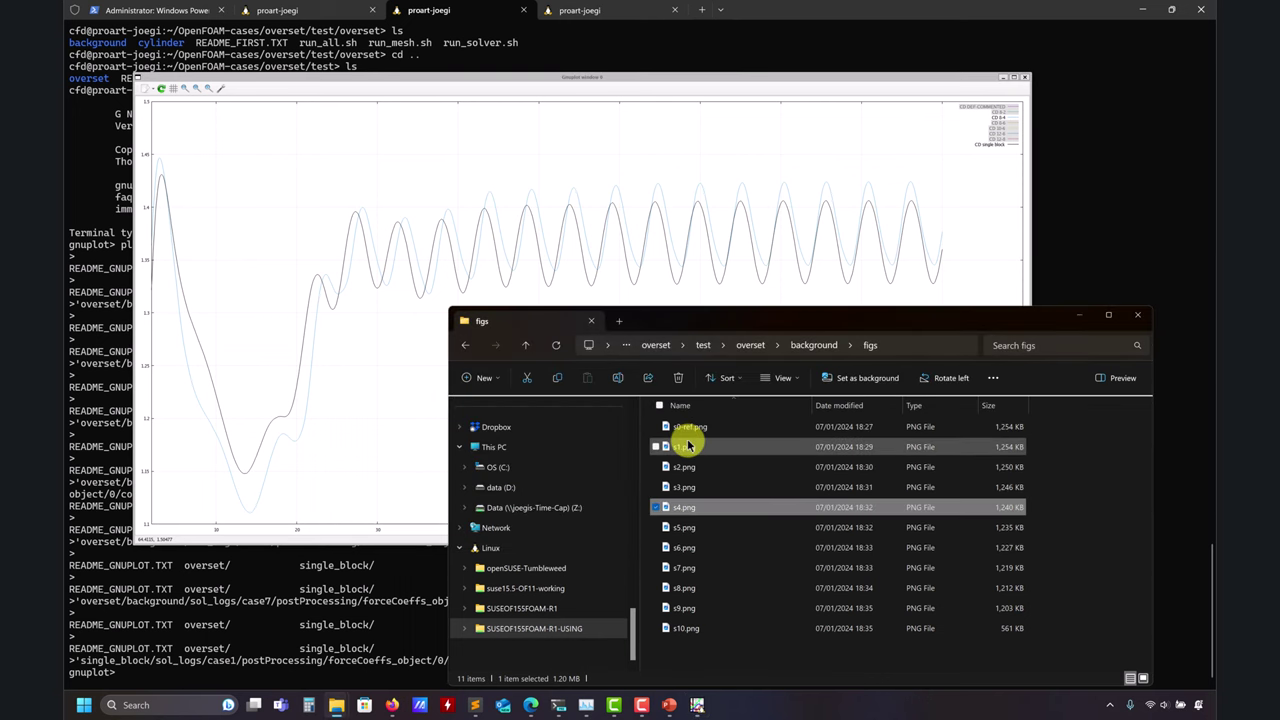
double_click(687, 441)
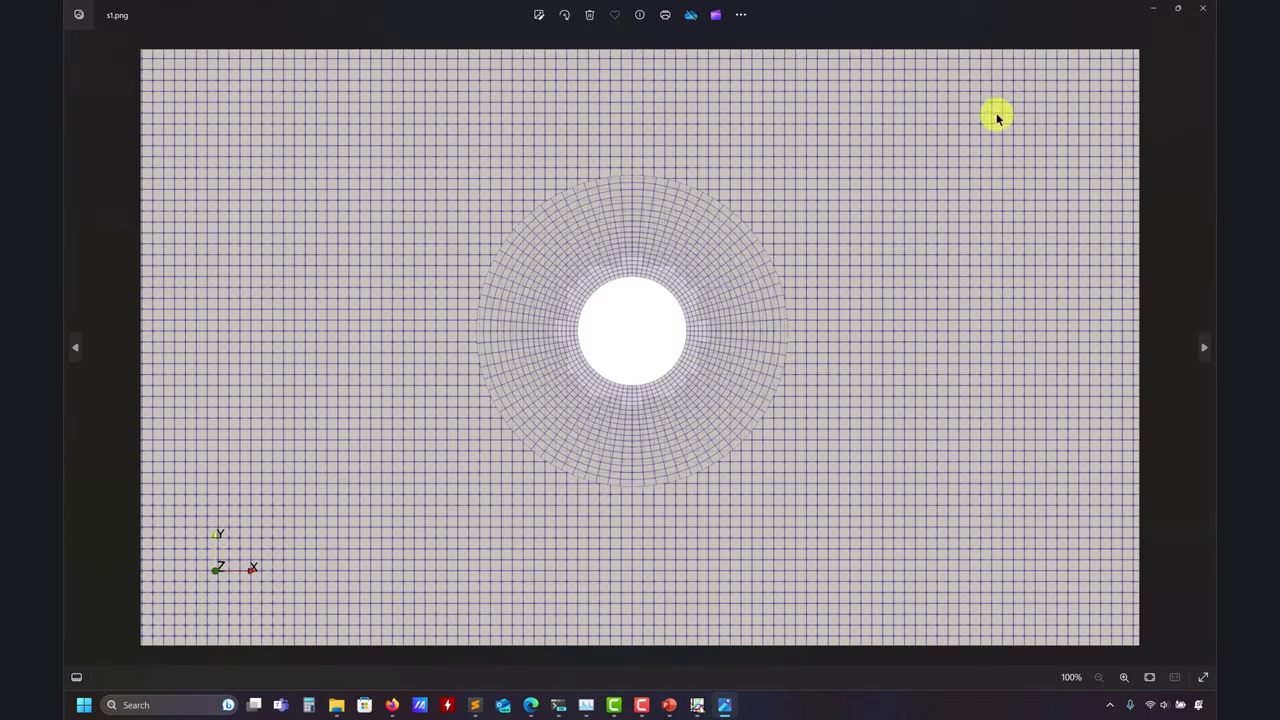
click(1208, 10)
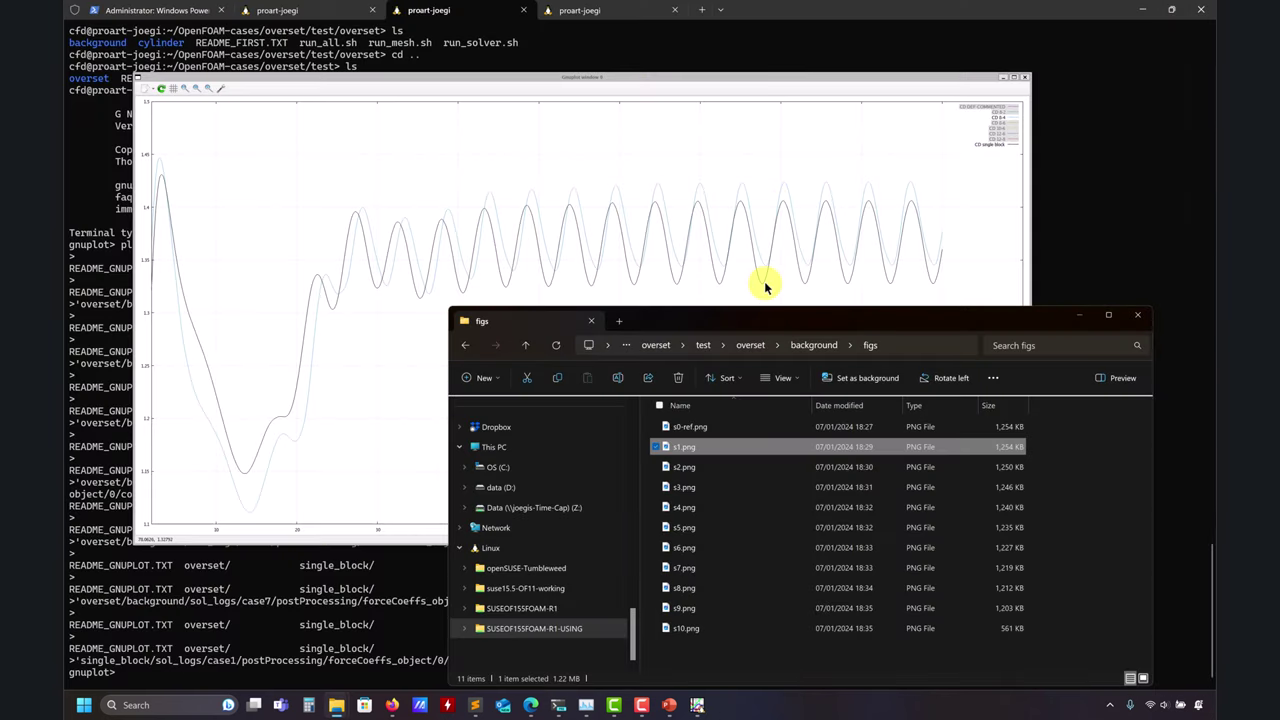
Examine the CD 8-4 and single block curves again, then reopen s1.png to check its overset mesh and close it.
click(597, 75)
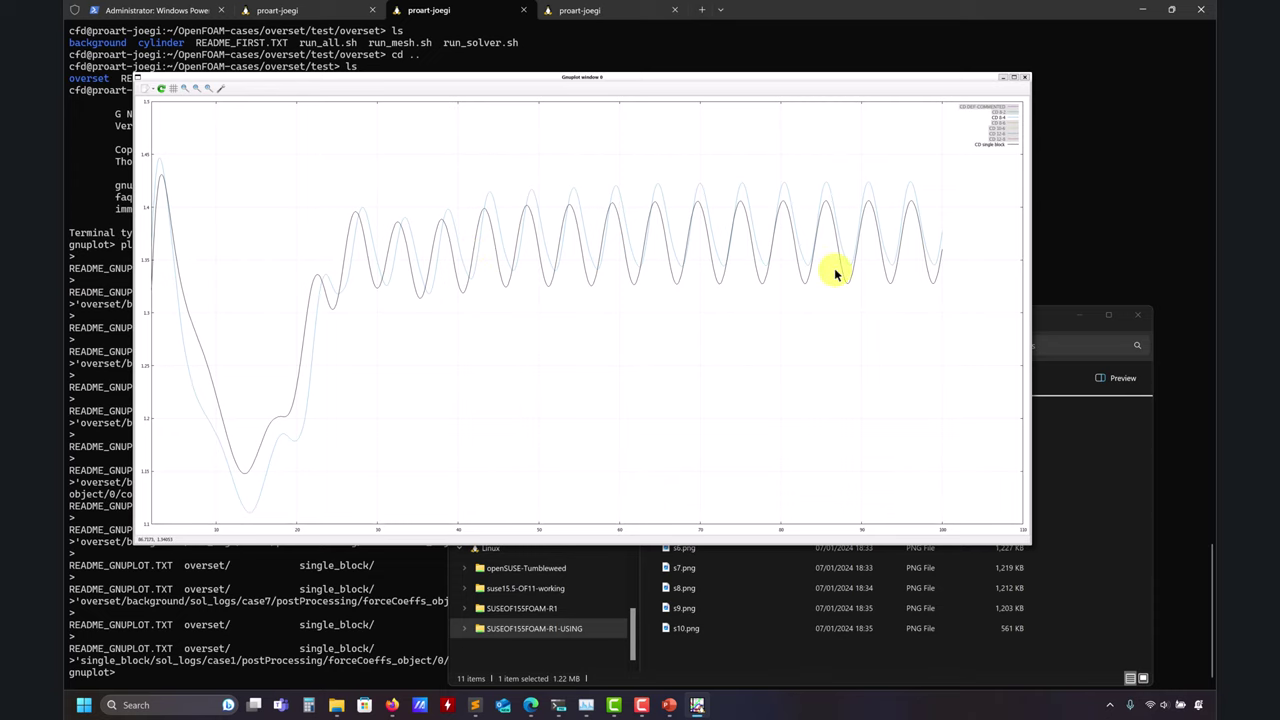
click(1055, 325)
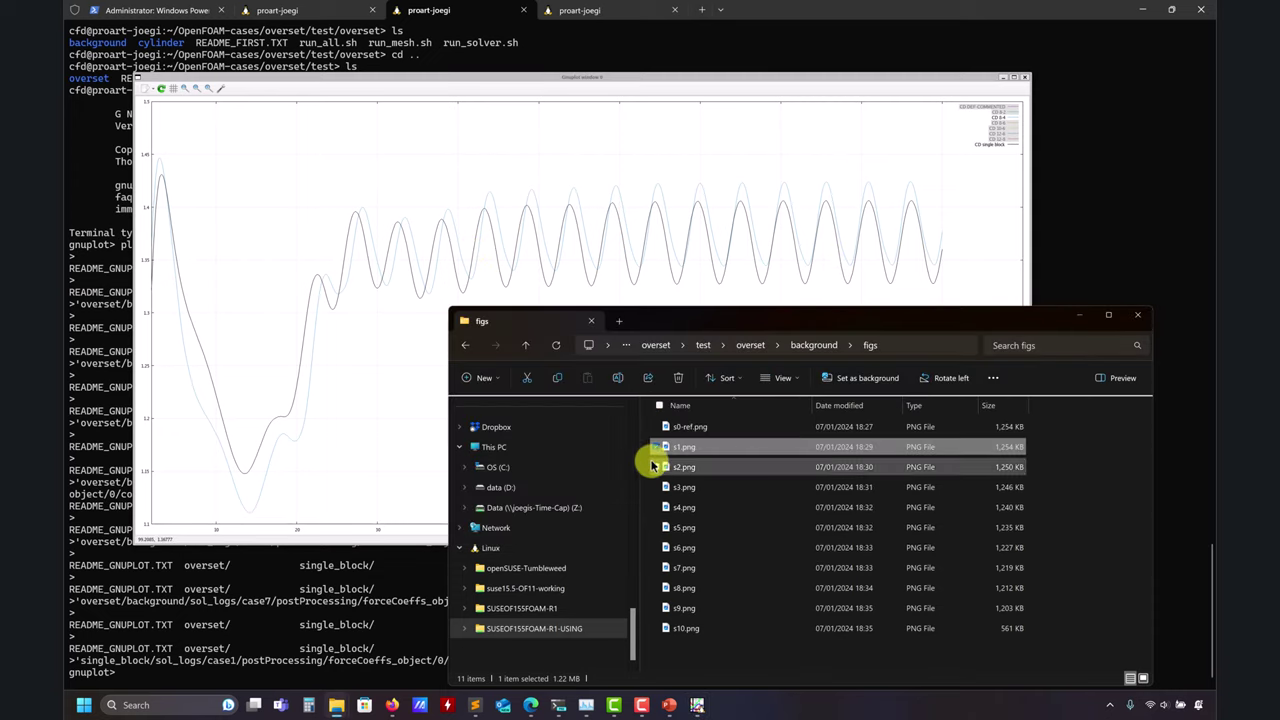
double_click(686, 447)
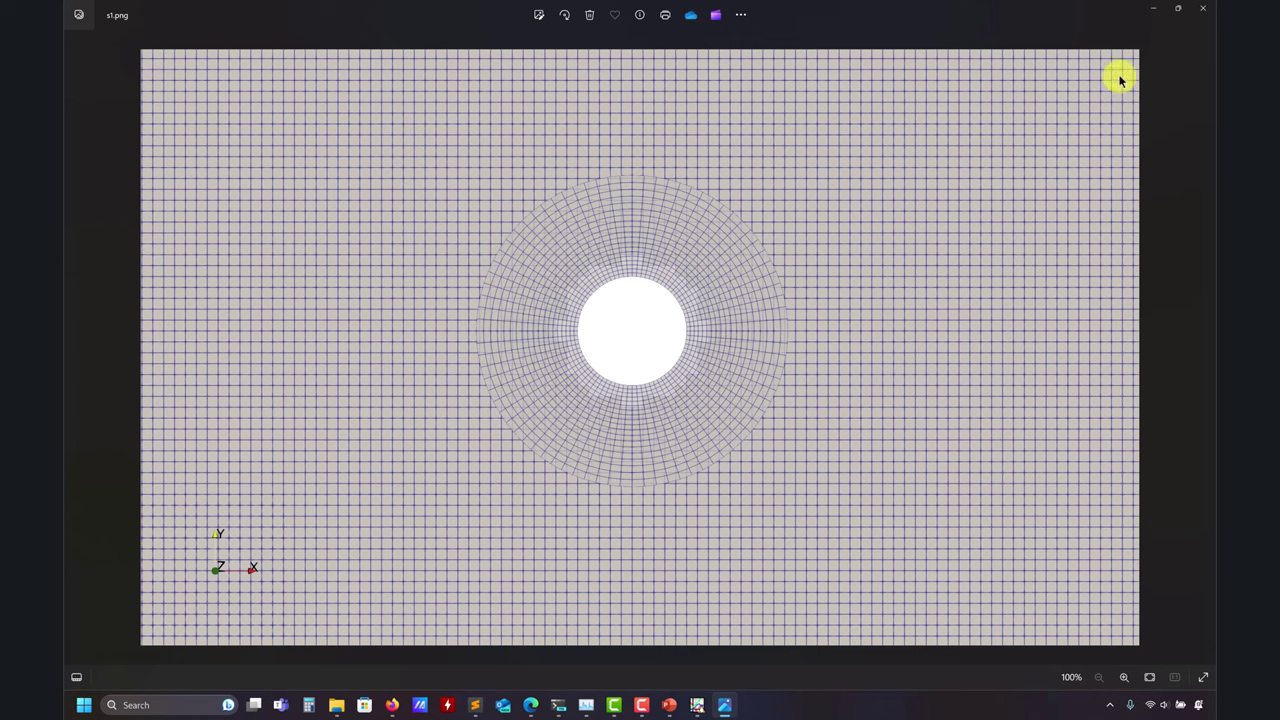
click(1203, 8)
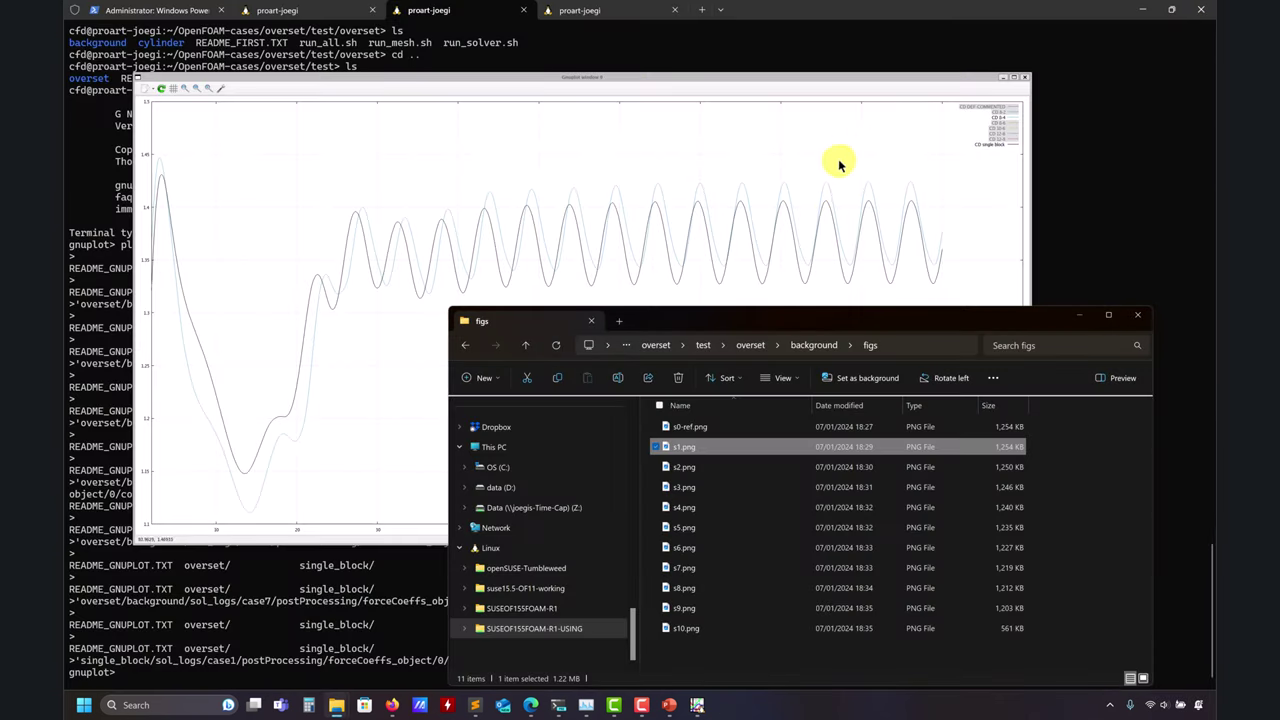
Close the drag plot and copy the block of CL plot commands, ending with the single block line, from README_GNUPLOT.TXT.
click(1027, 77)
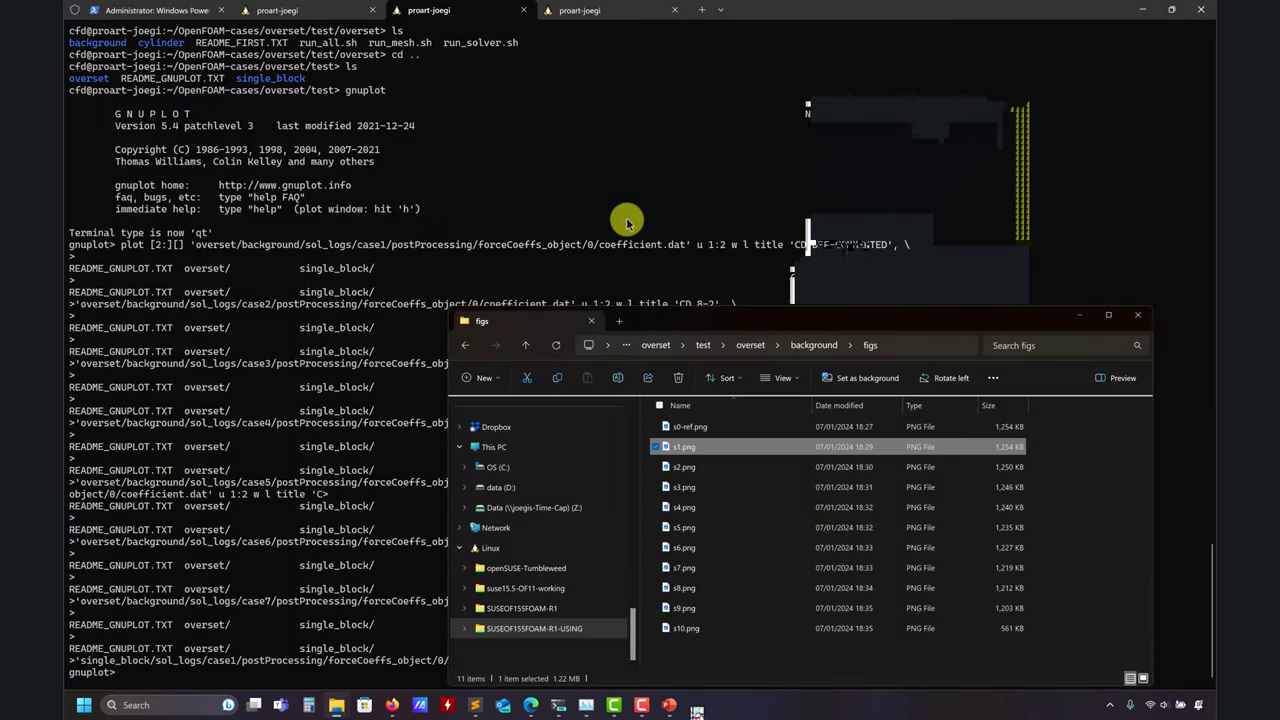
click(474, 705)
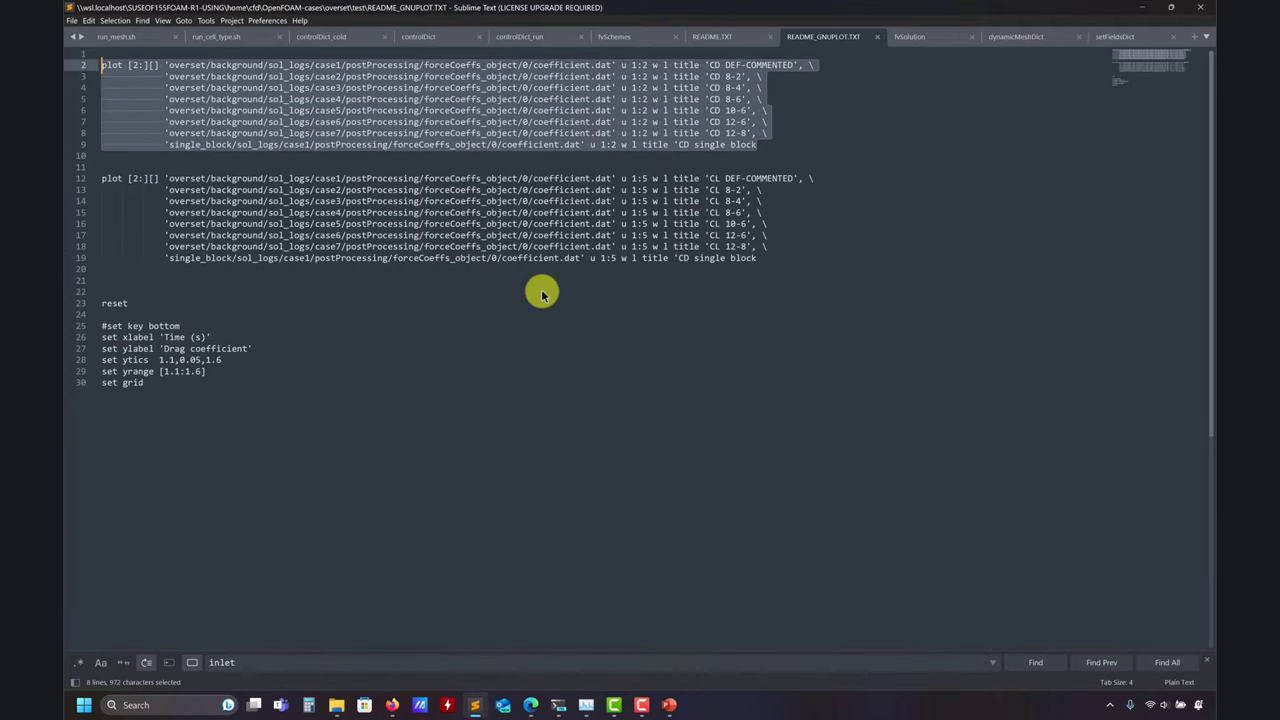
drag(790, 260, 68, 180)
key(ctrl+c)
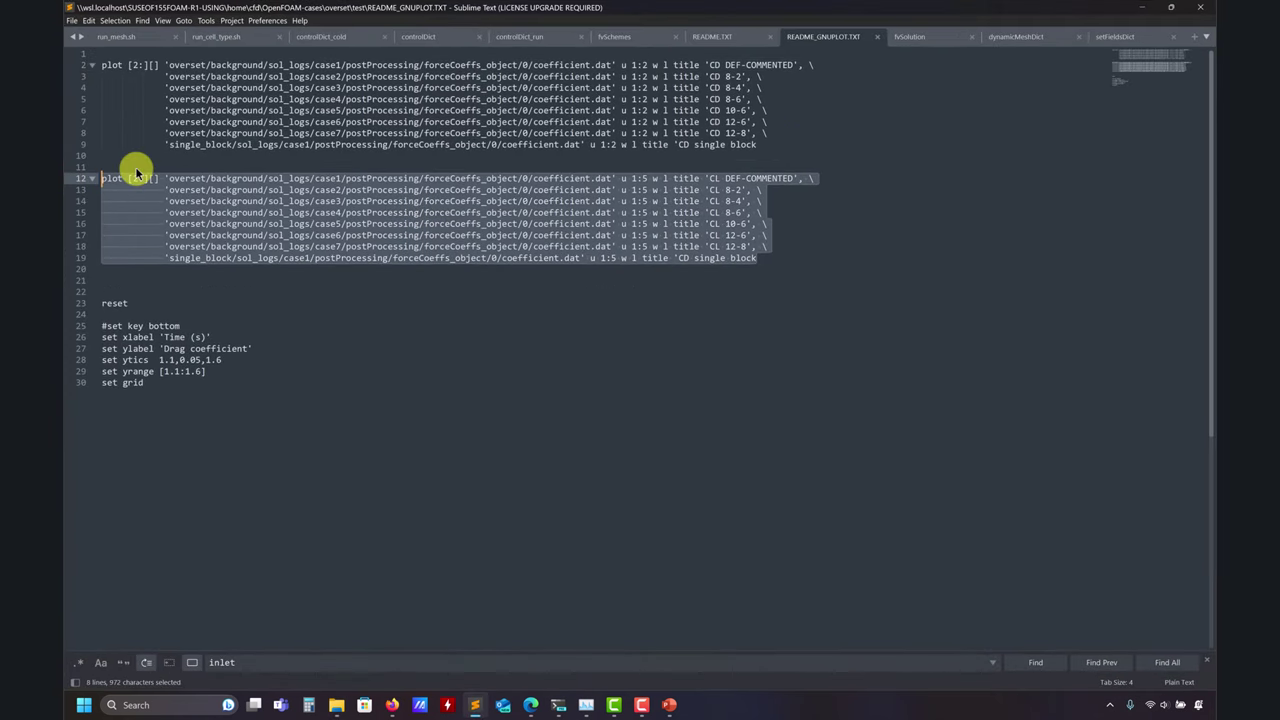
Paste the multi-line CL commands into the gnuplot session to plot the lift curves, view them, and close the plot window.
click(1142, 7)
key(ctrl+v)
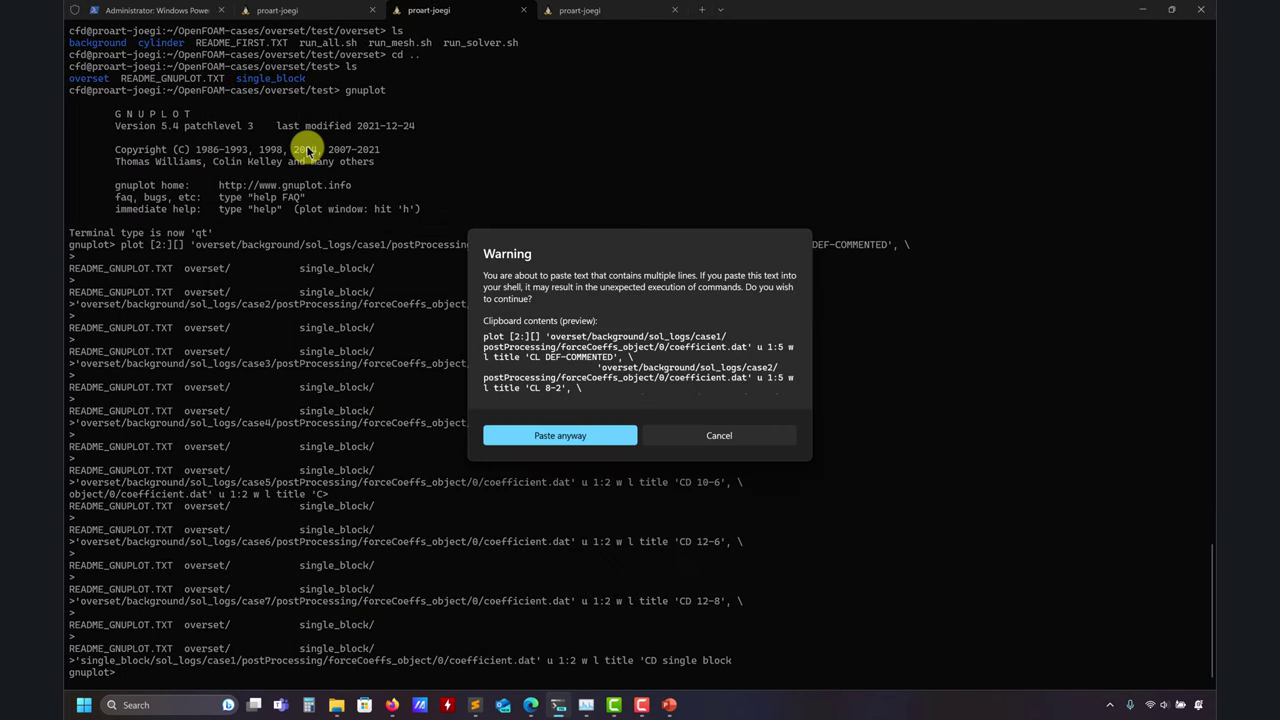
click(550, 430)
key(Return)
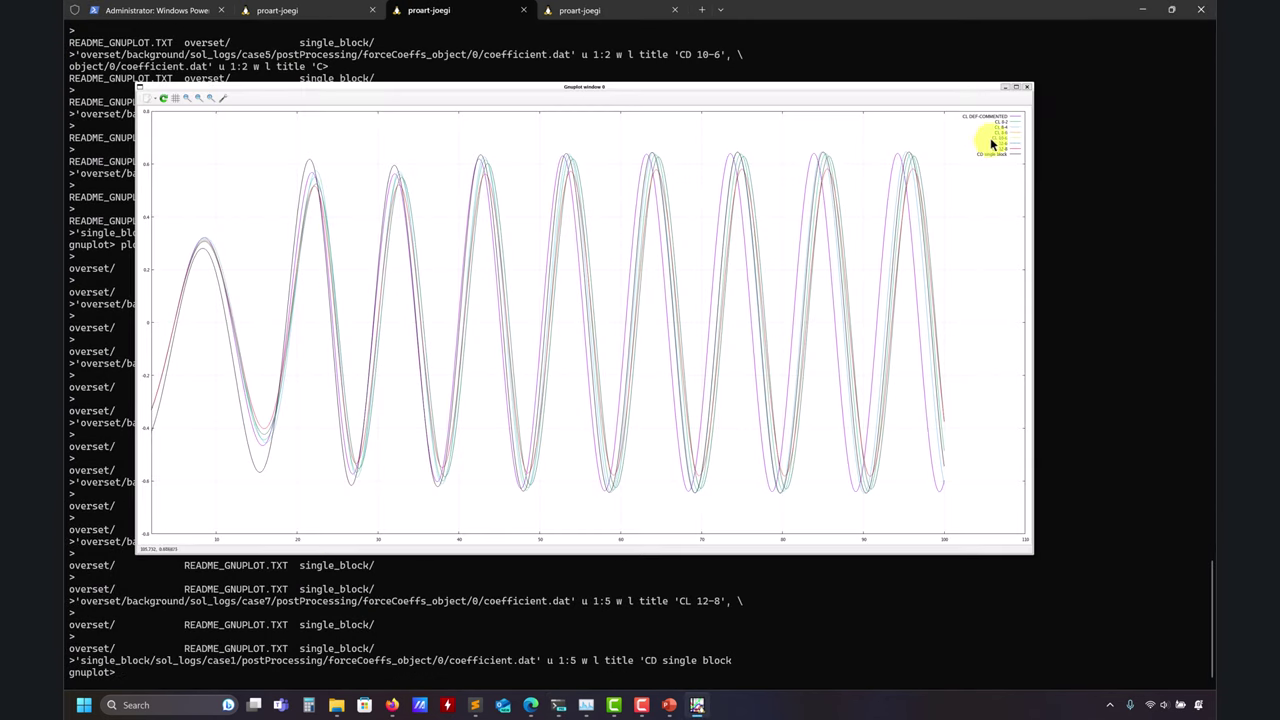
click(1025, 88)
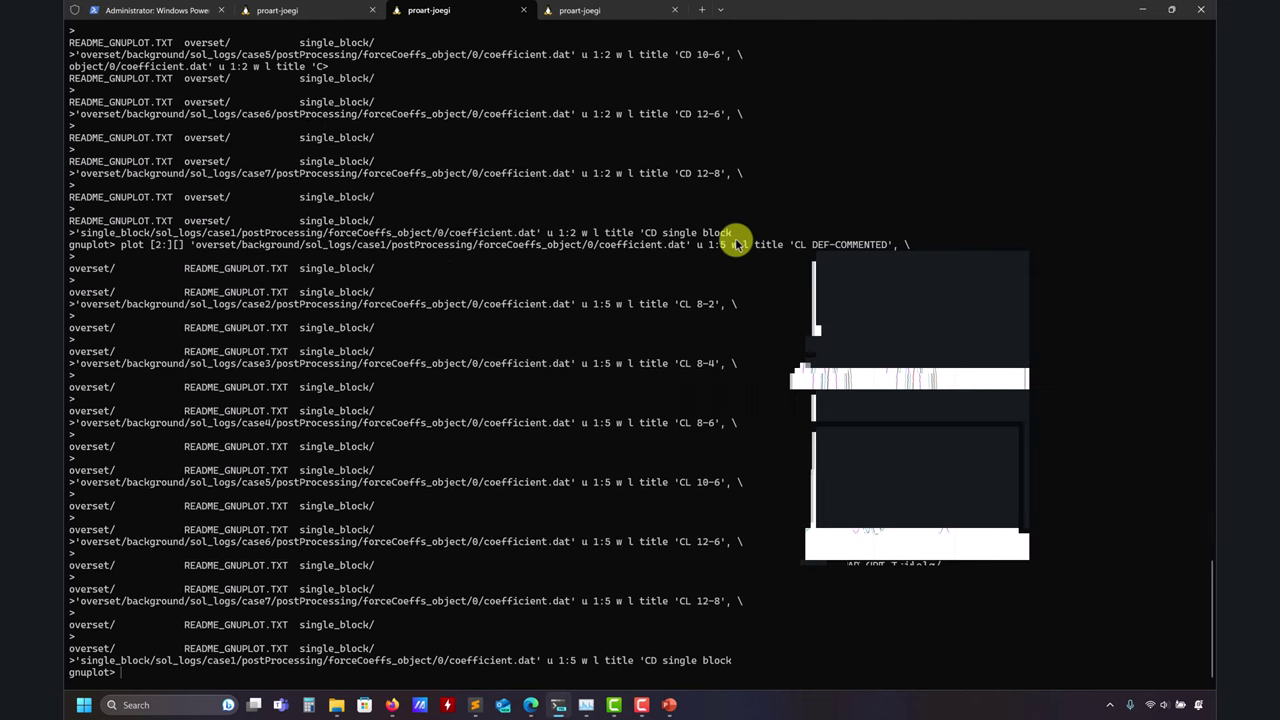
In the terminal session at the overset folder, clear the screen, change into background/, and list its contents.
key(ctrl+shift+Tab)
text(ls)
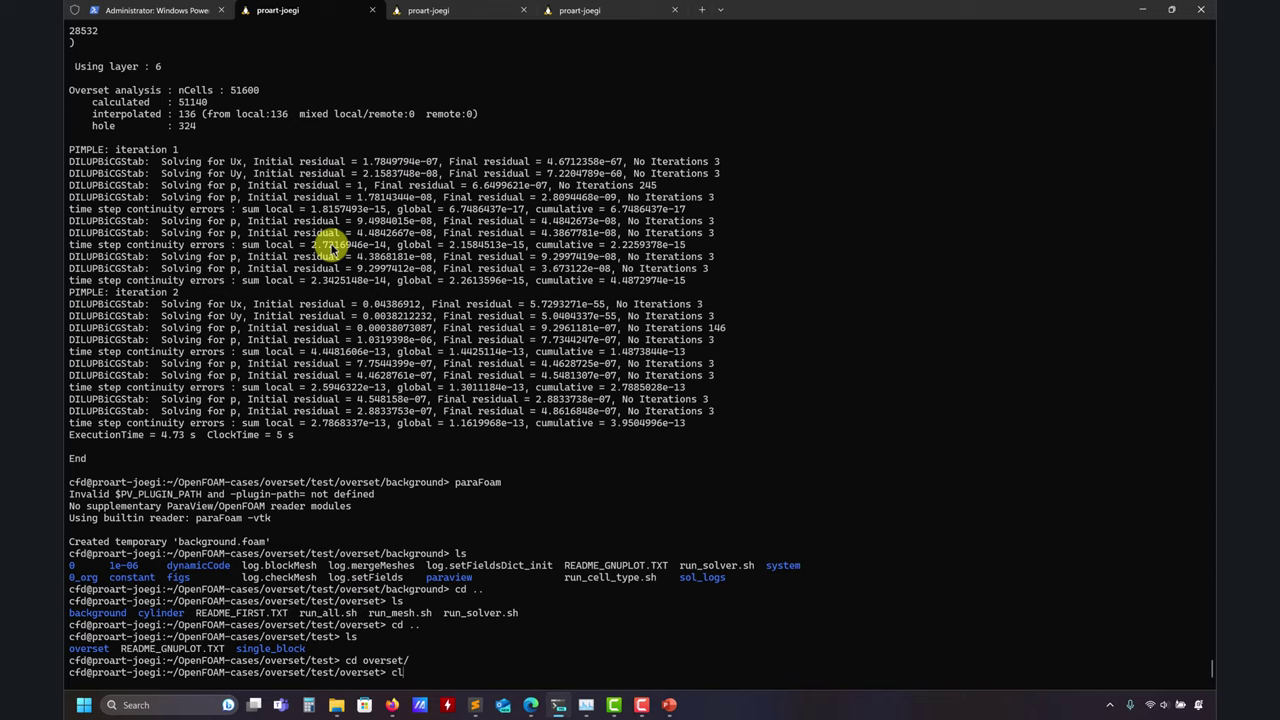
key(ctrl+l)
key(Return)
text(cd background/)
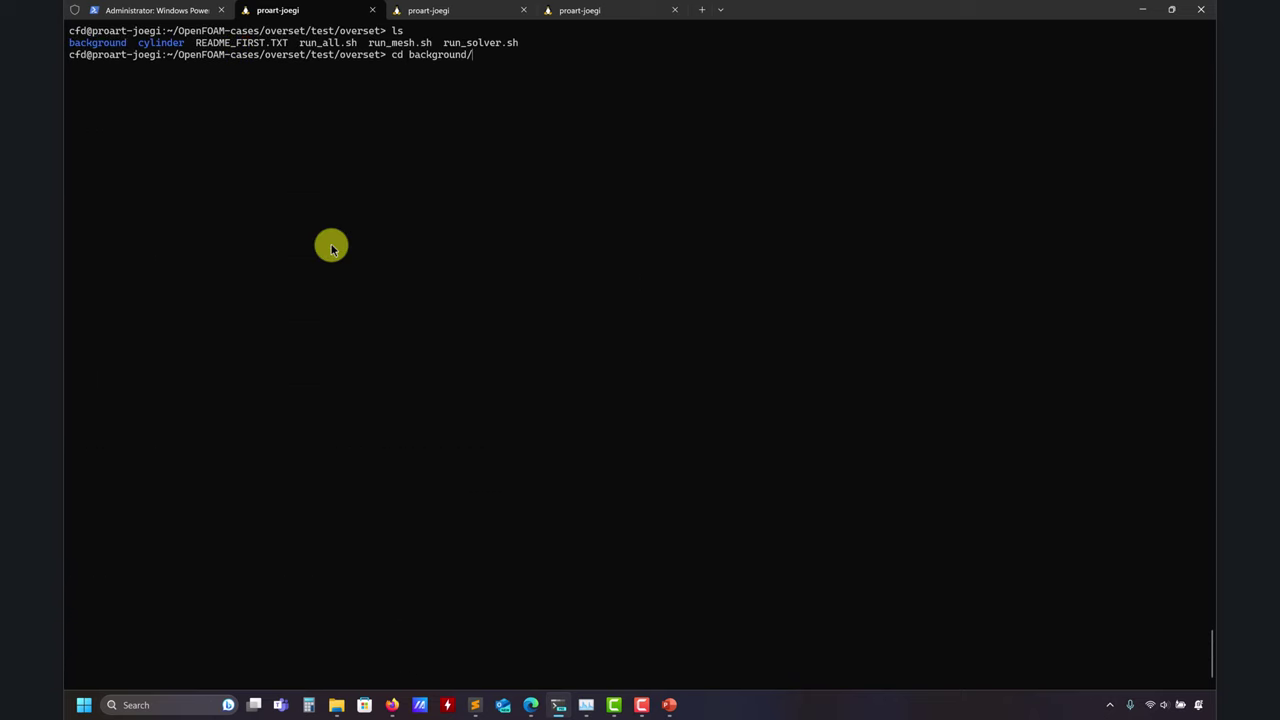
key(Return)
text(ls)
key(Return)
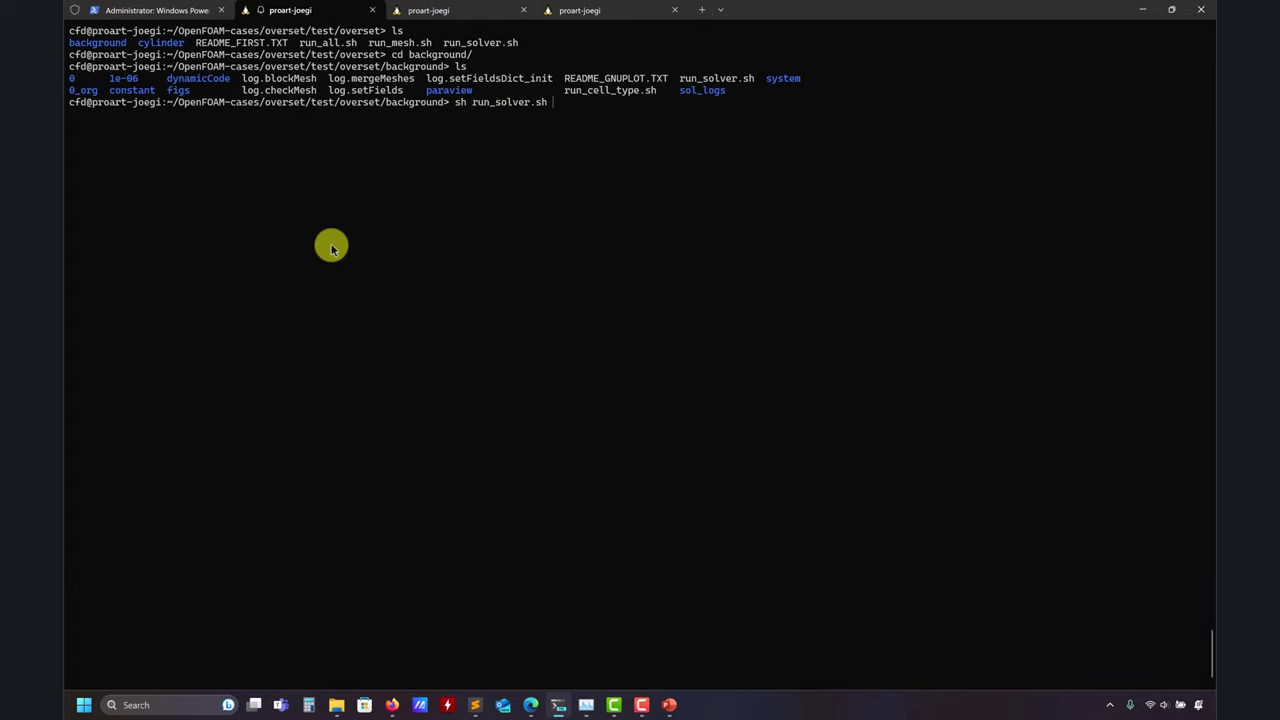
Review the time, cd and cl entries in README.TXT for the single block and overset cases, and return to the terminal.
click(474, 705)
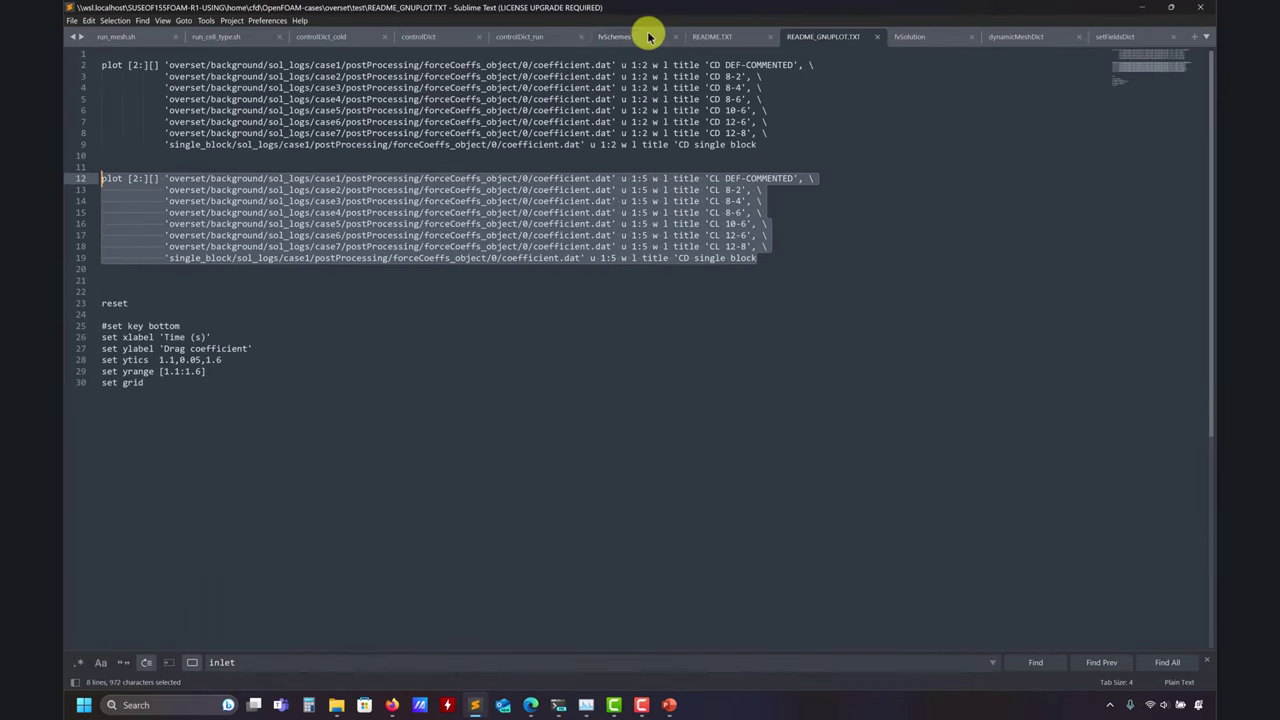
click(730, 35)
scroll(191, 375, down, 2)
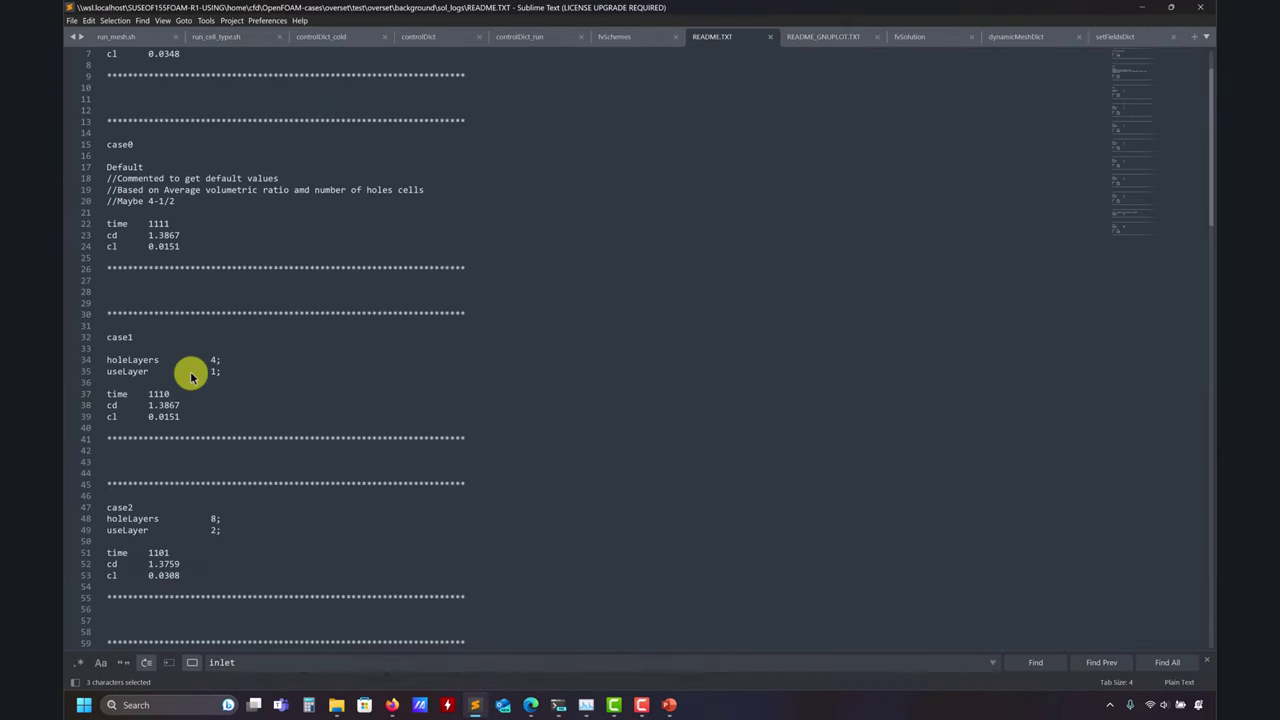
key(shift+Home)
scroll(166, 129, up, 2)
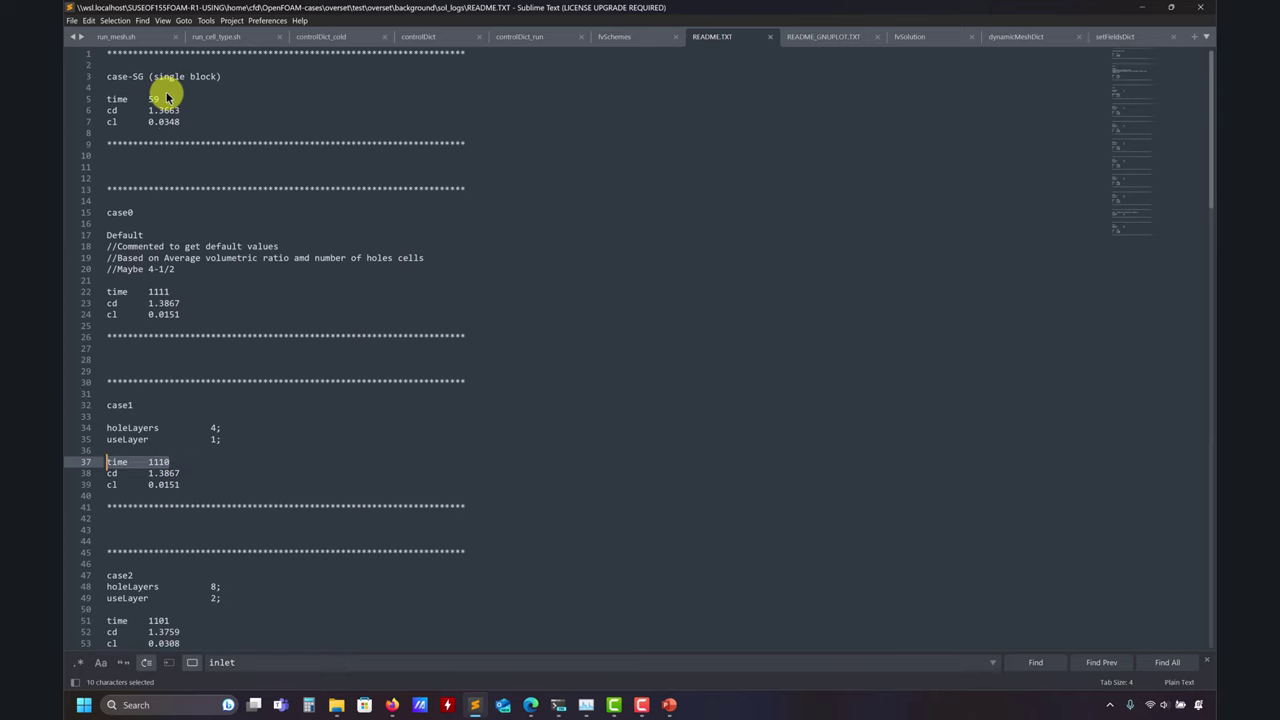
click(1145, 6)
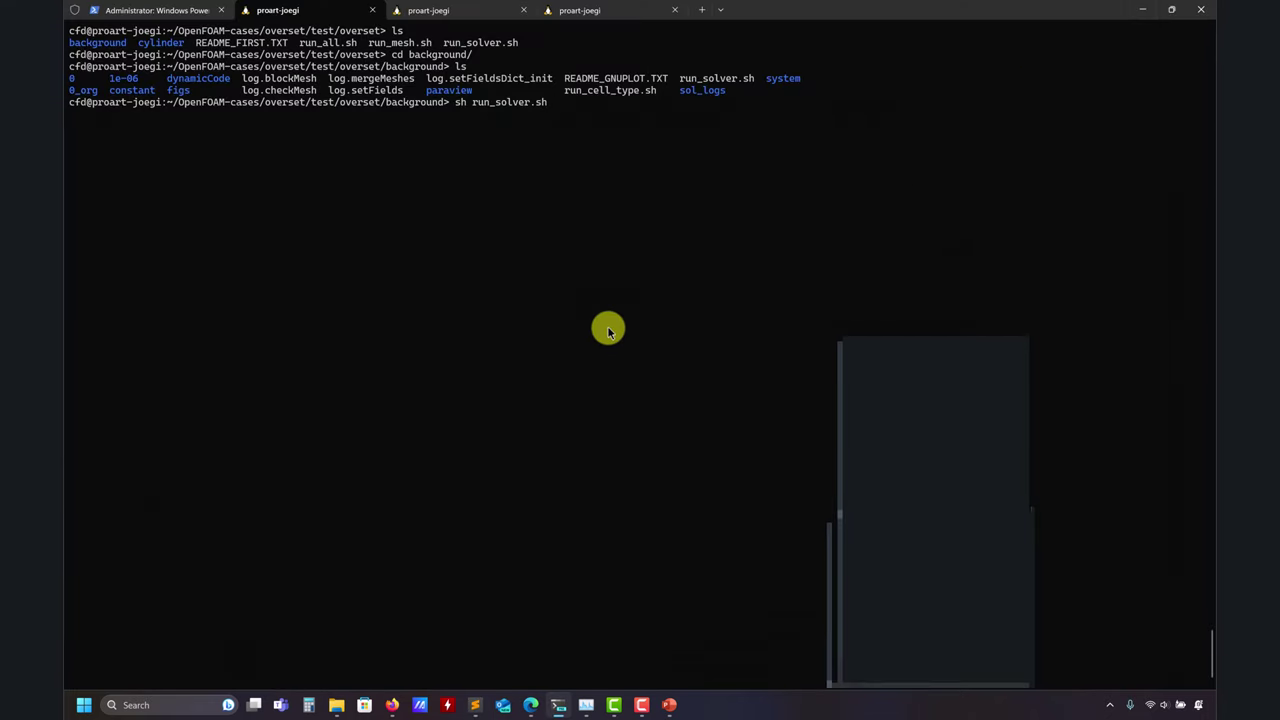
Find the terminal session that is running gnuplot and exit gnuplot.
click(425, 10)
click(334, 11)
click(575, 10)
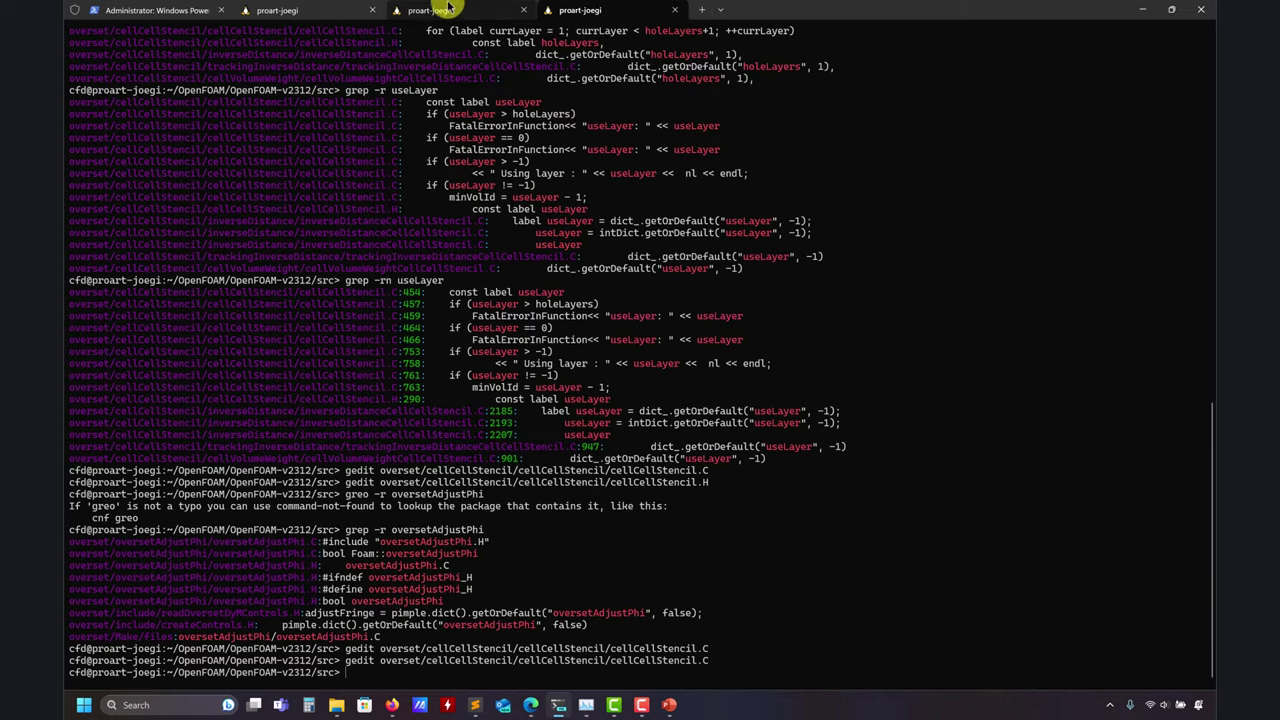
click(449, 10)
text(ex)
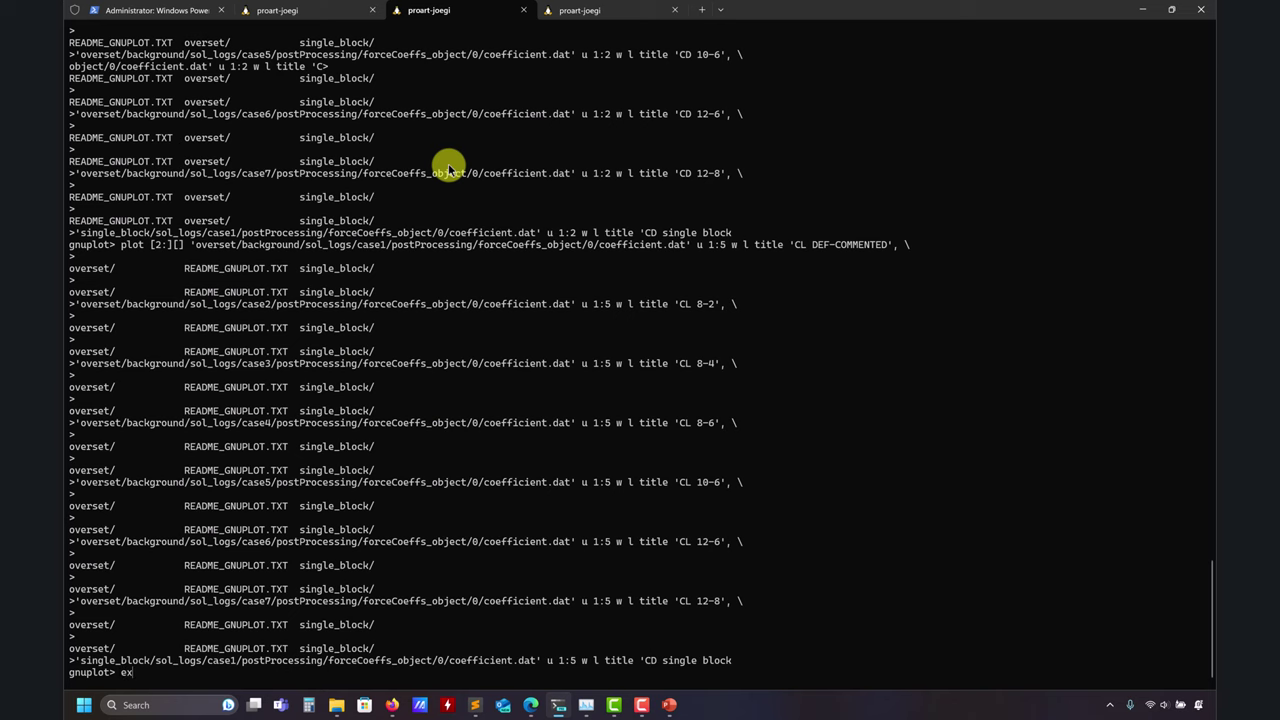
text(it)
key(Return)
Discard the pending command in the background folder session, list the folder, and run the script run_solver.sh.
click(300, 10)
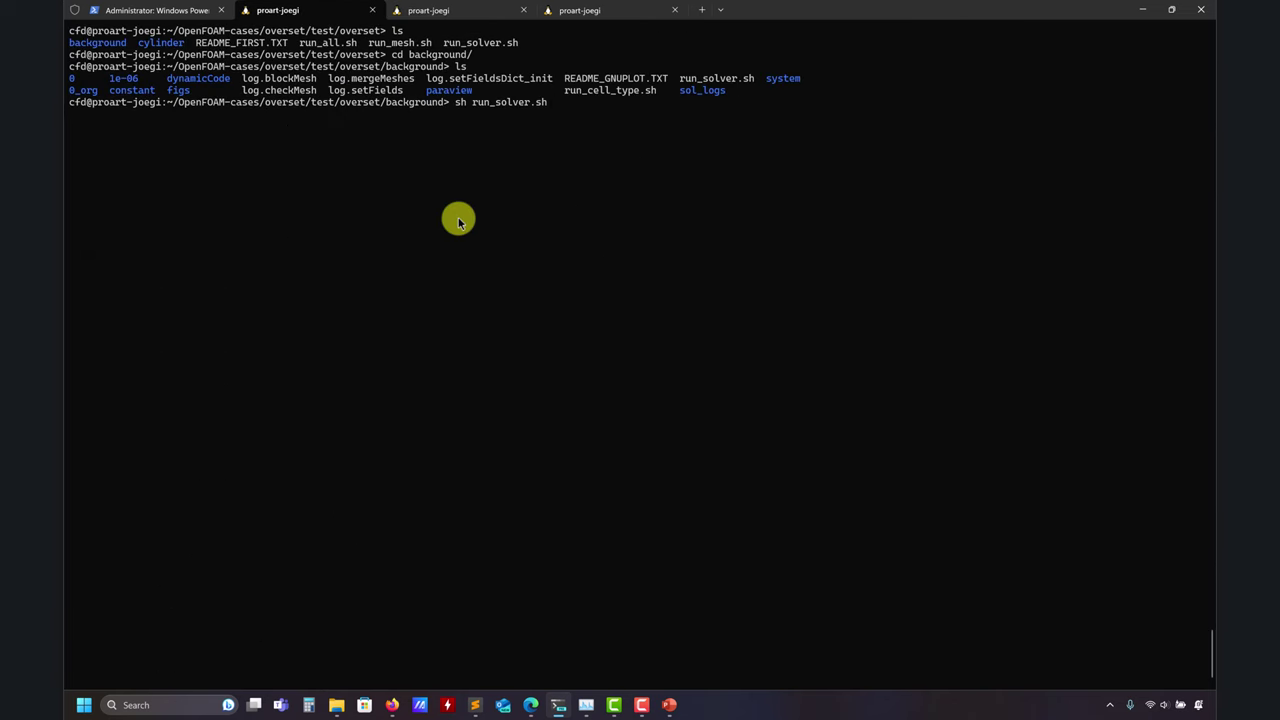
key(ctrl+c)
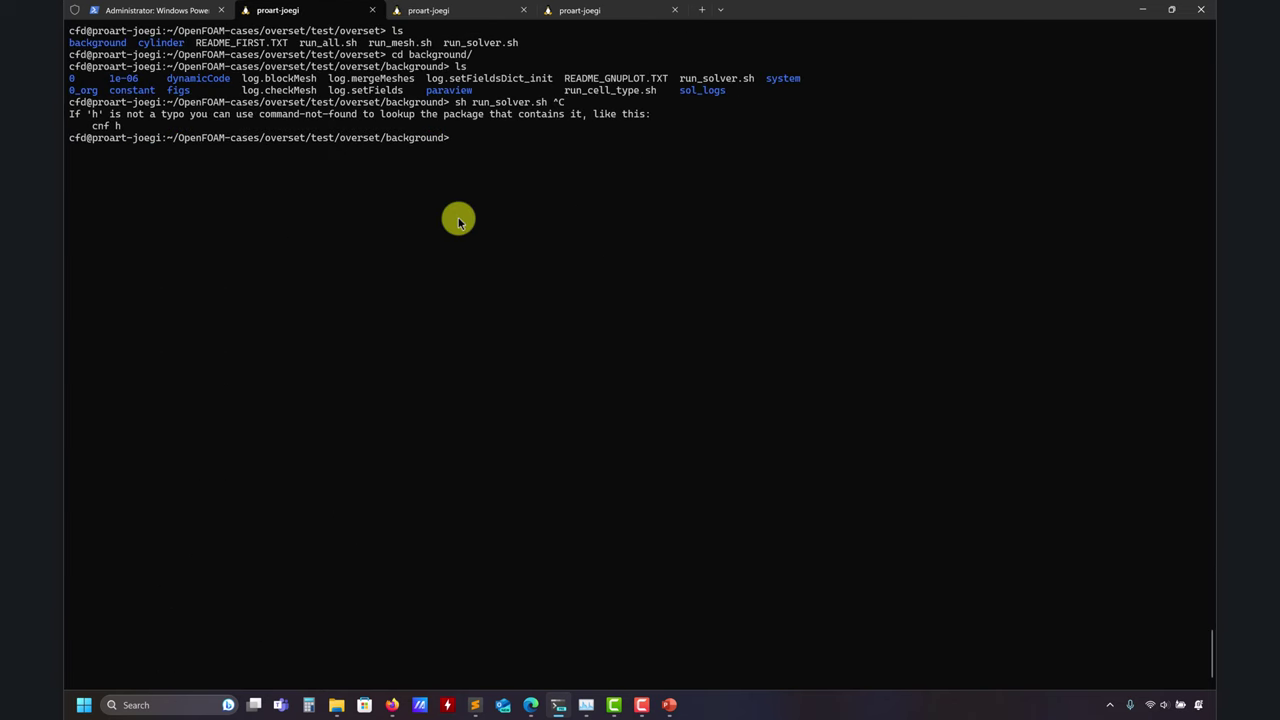
text(ls)
key(Return)
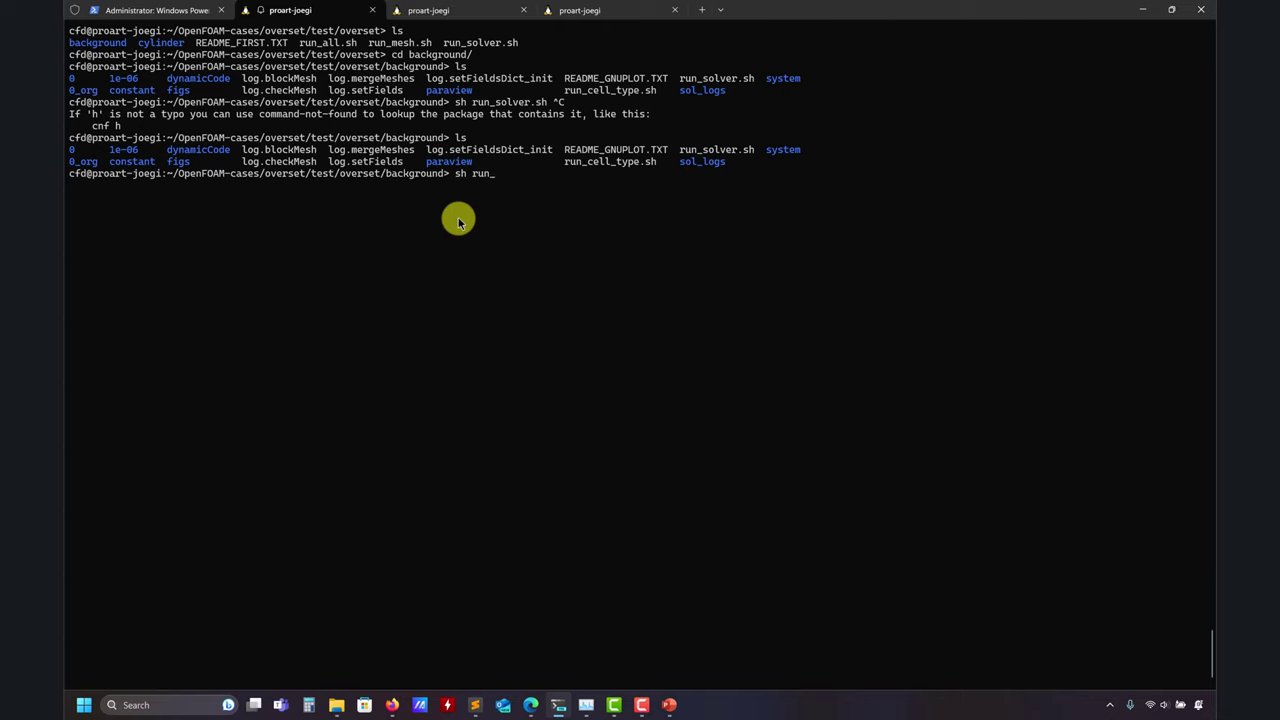
text(sh run_so)
key(Tab)
key(Return)
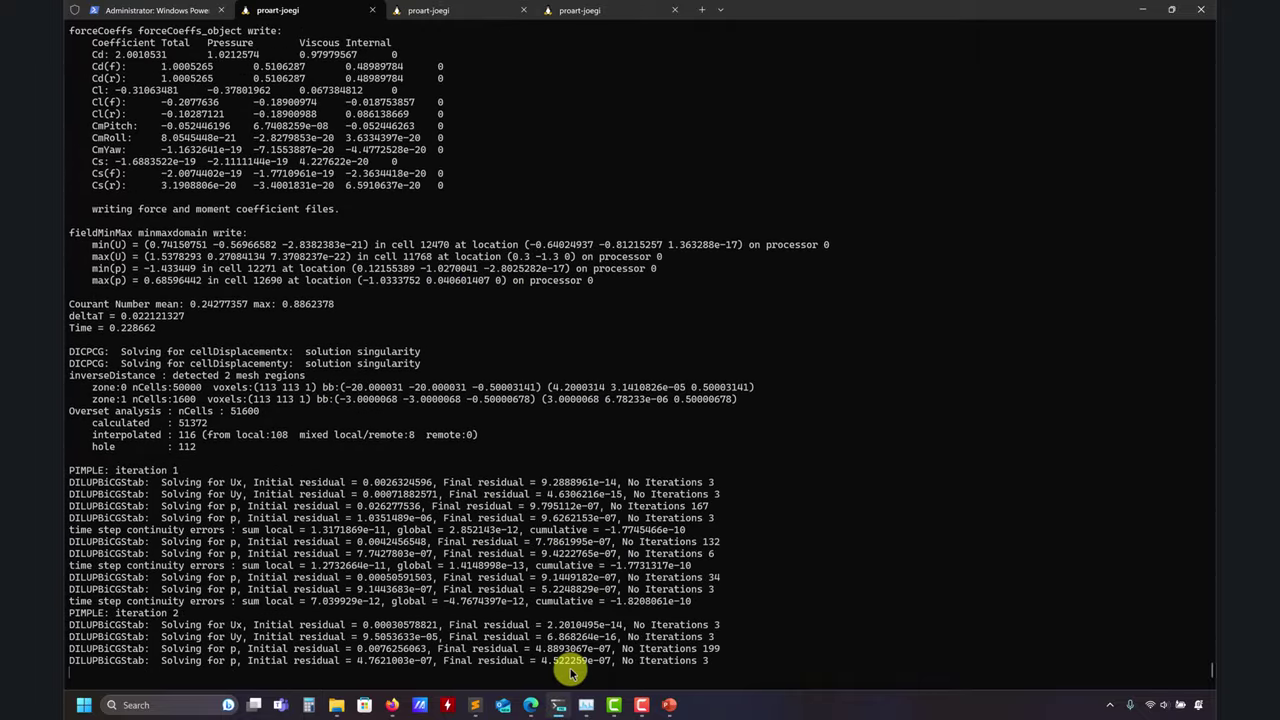
Examine the running solver's output, focusing on the inverseDistance and Overset analysis lines with calculated, interpolated and hole cells.
scroll(440, 575, up, 5)
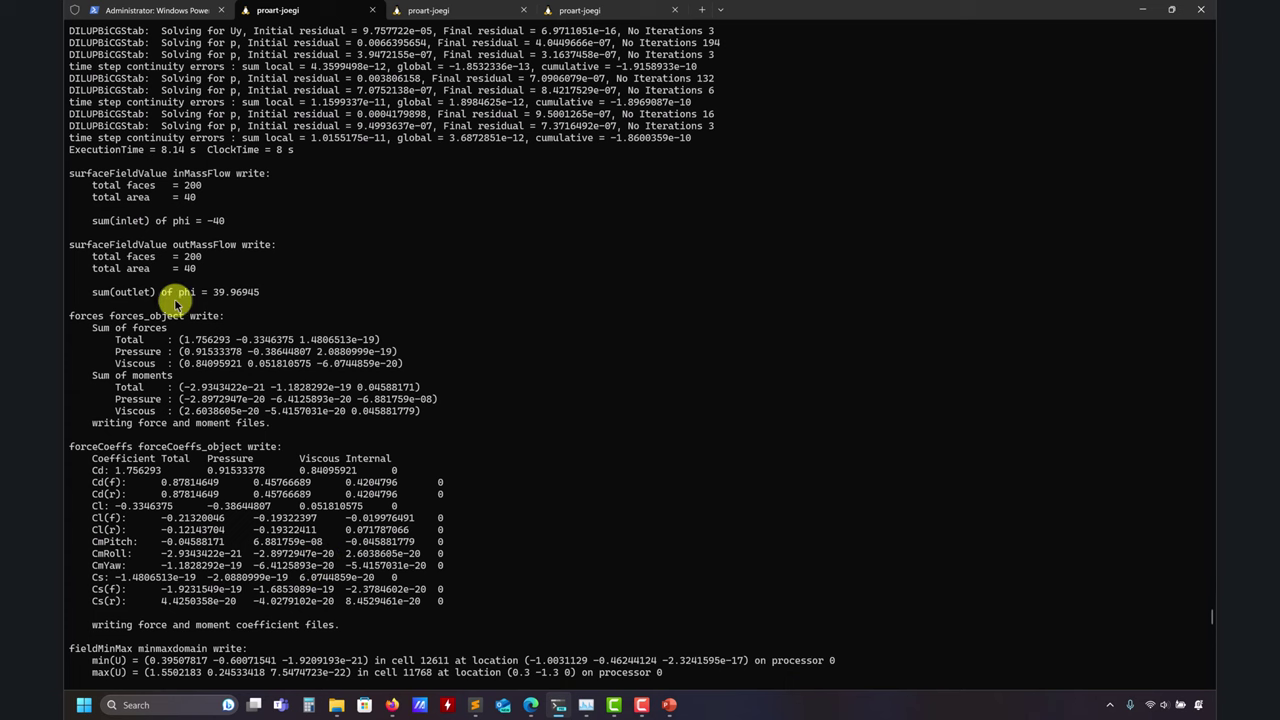
scroll(108, 320, down, 12)
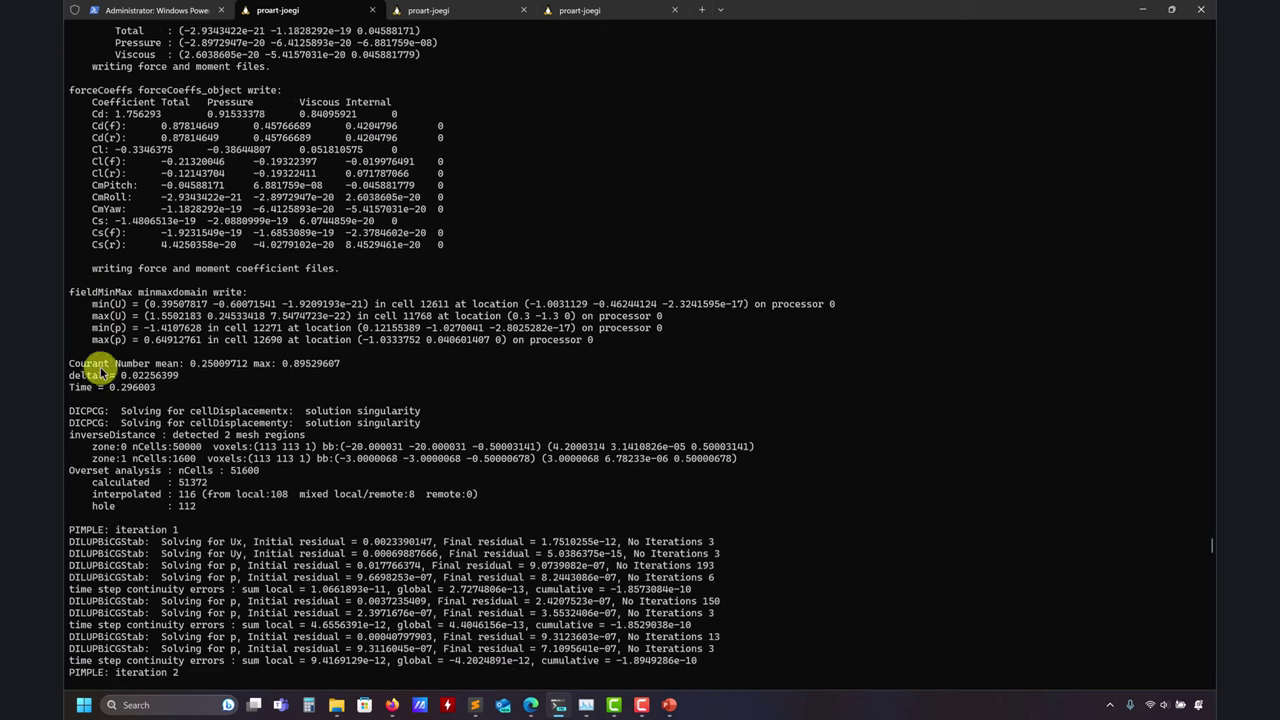
drag(170, 425, 72, 364)
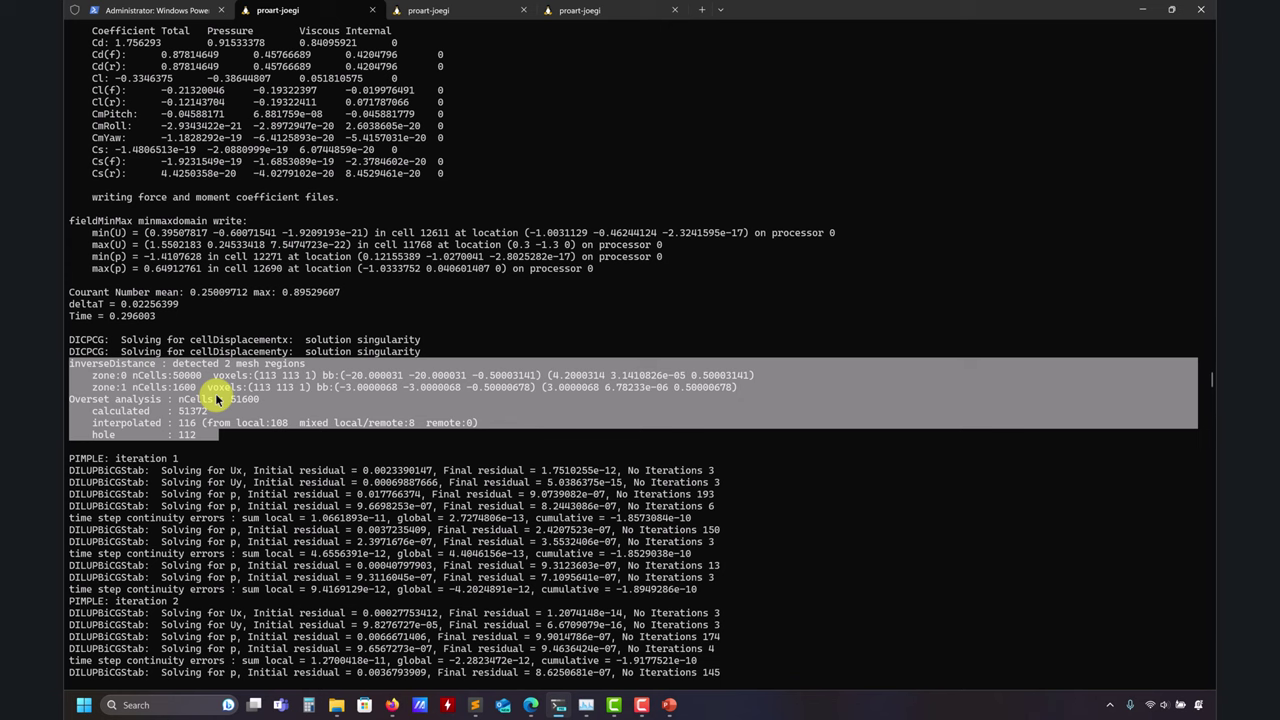
right_click(380, 415)
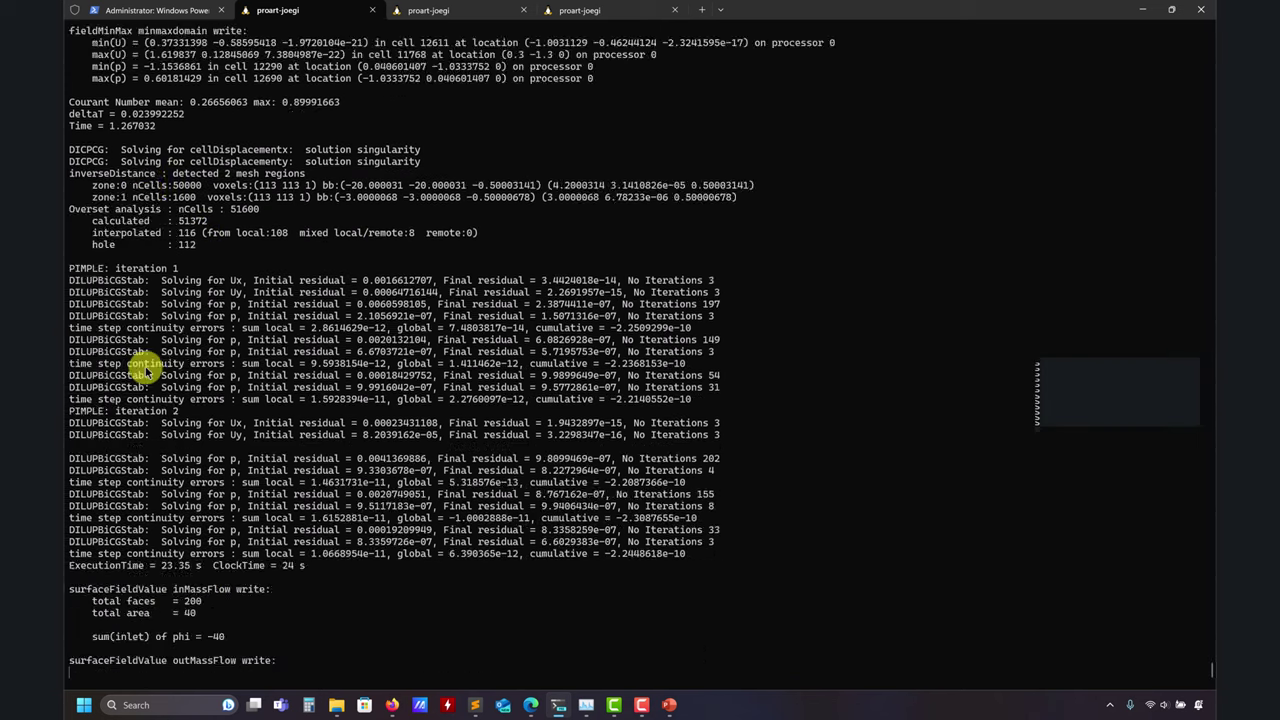
Open fvSchemes and examine the oversetInterpolation methods, highlighting leastSquares and inverseDistance.
click(475, 705)
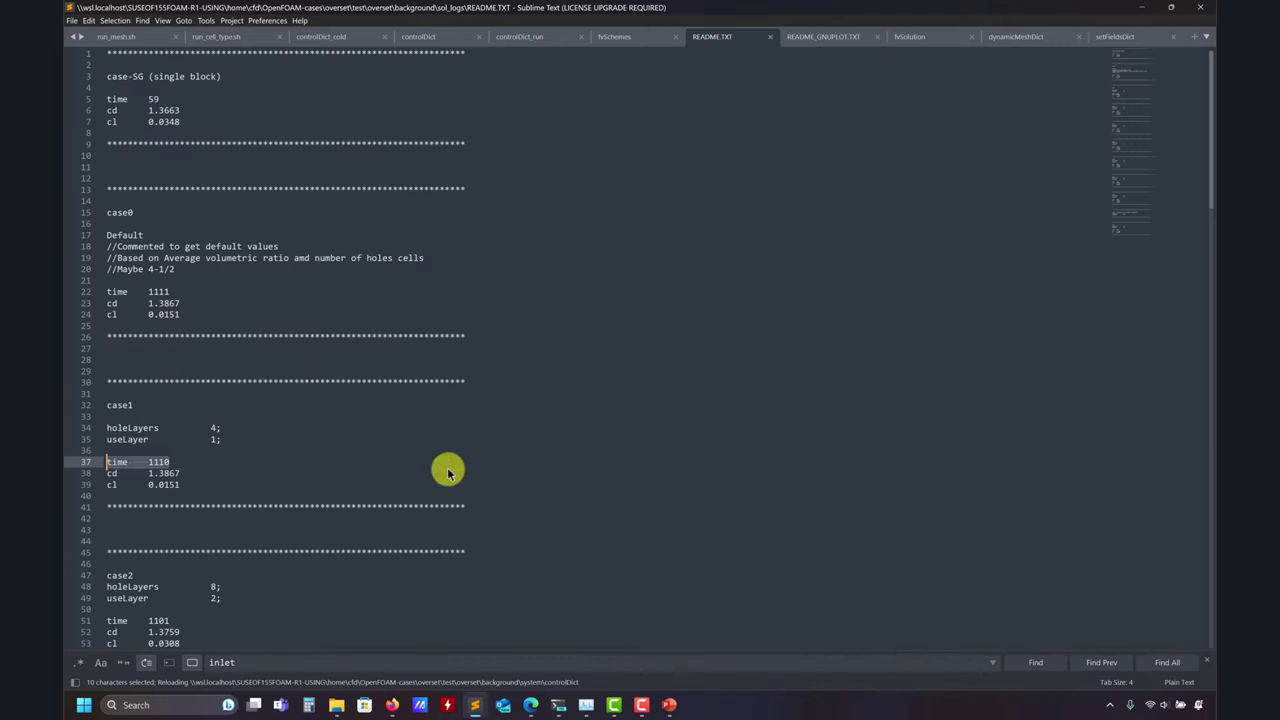
click(614, 36)
scroll(195, 322, up, 15)
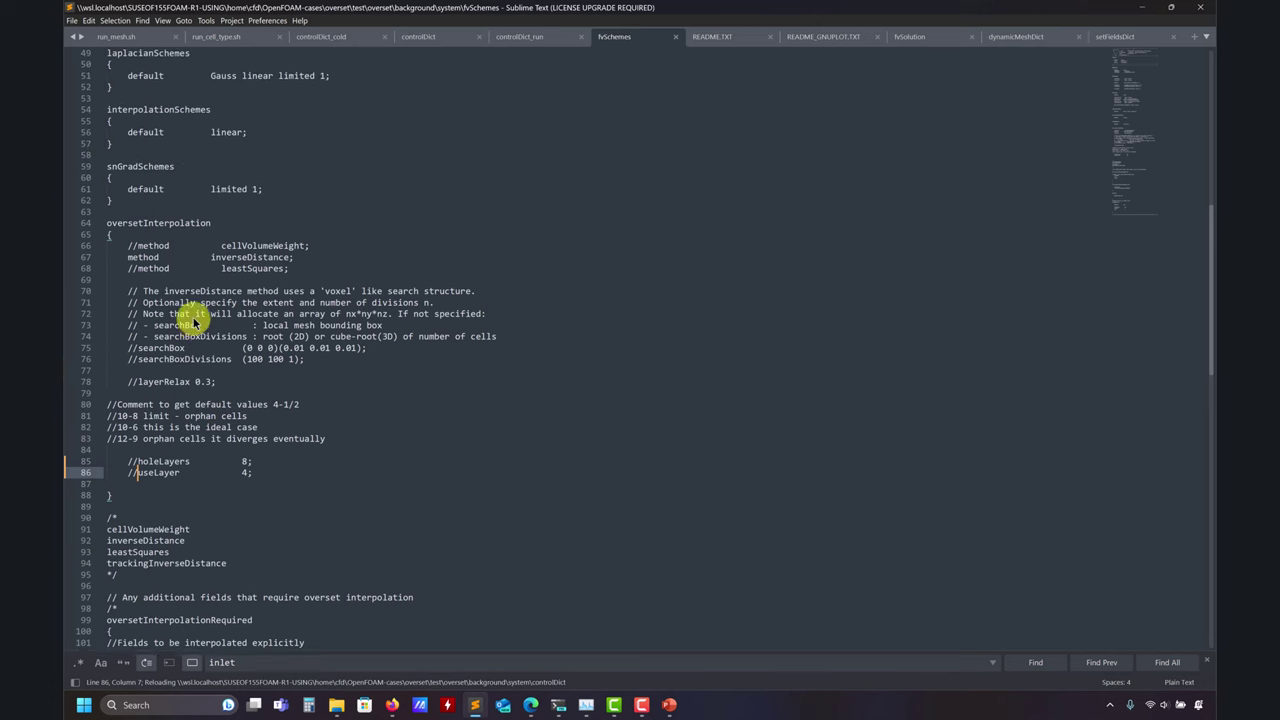
scroll(160, 400, down, 9)
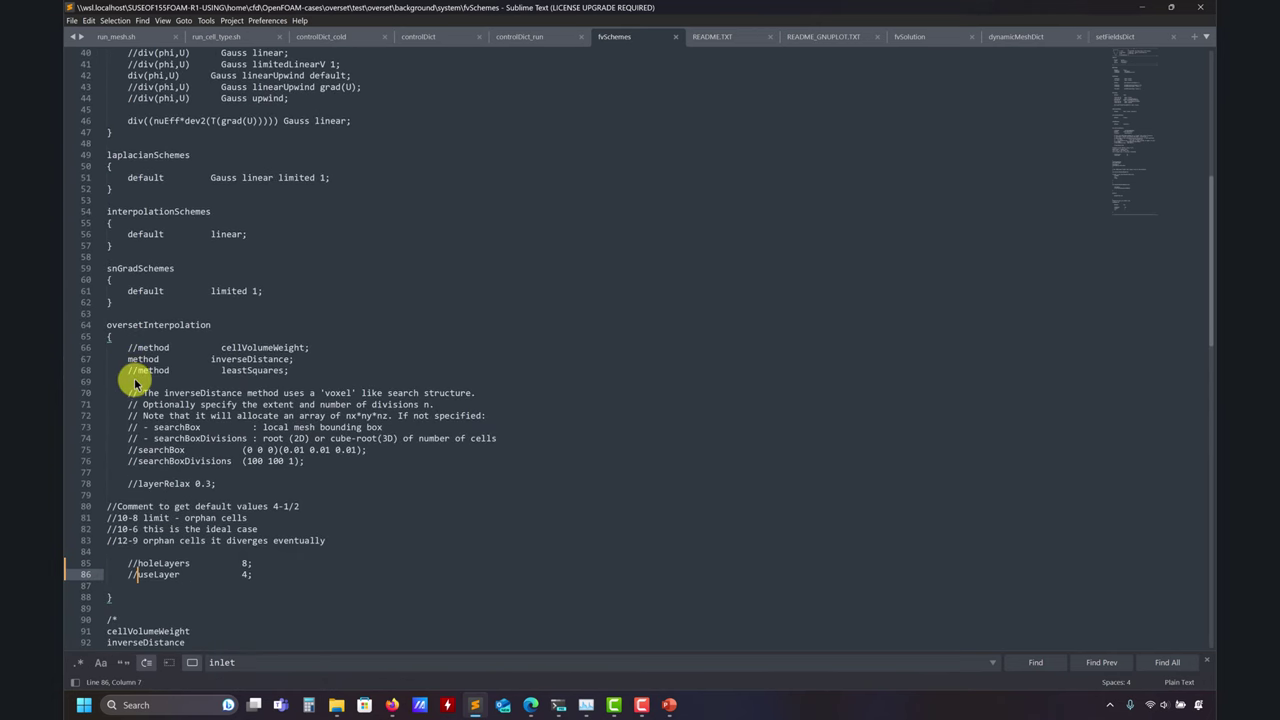
scroll(136, 370, down, 3)
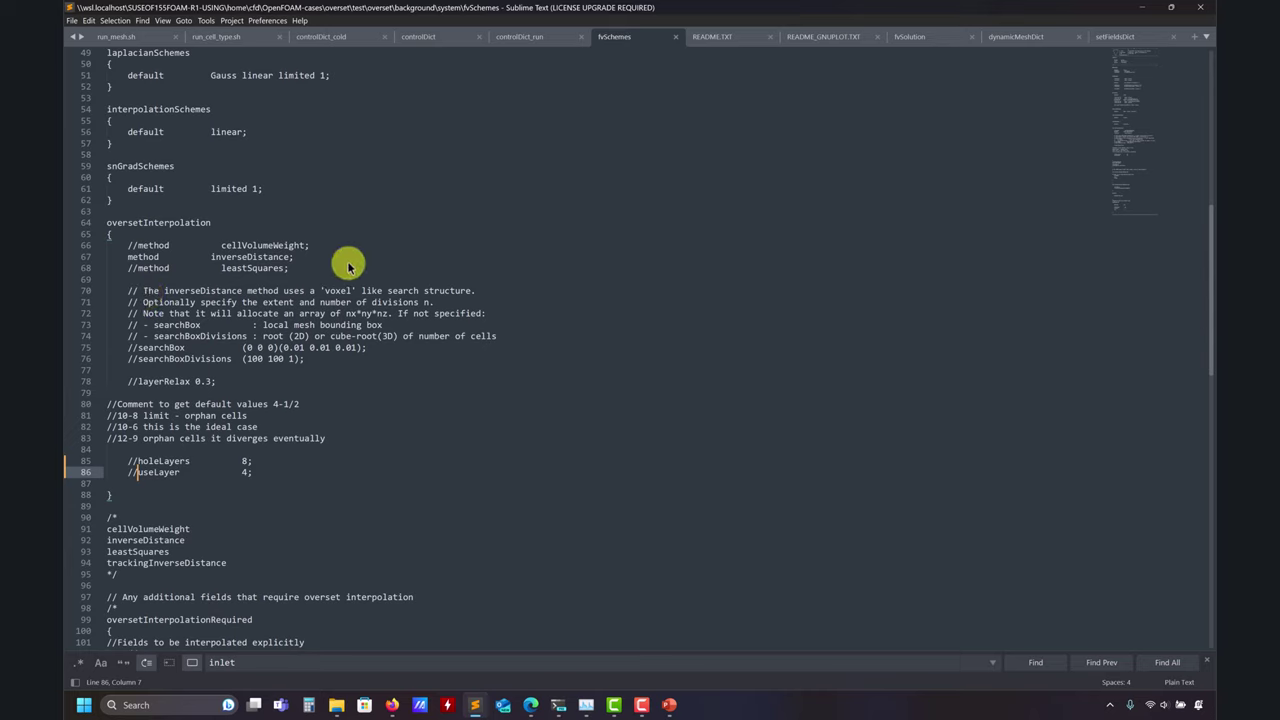
double_click(243, 269)
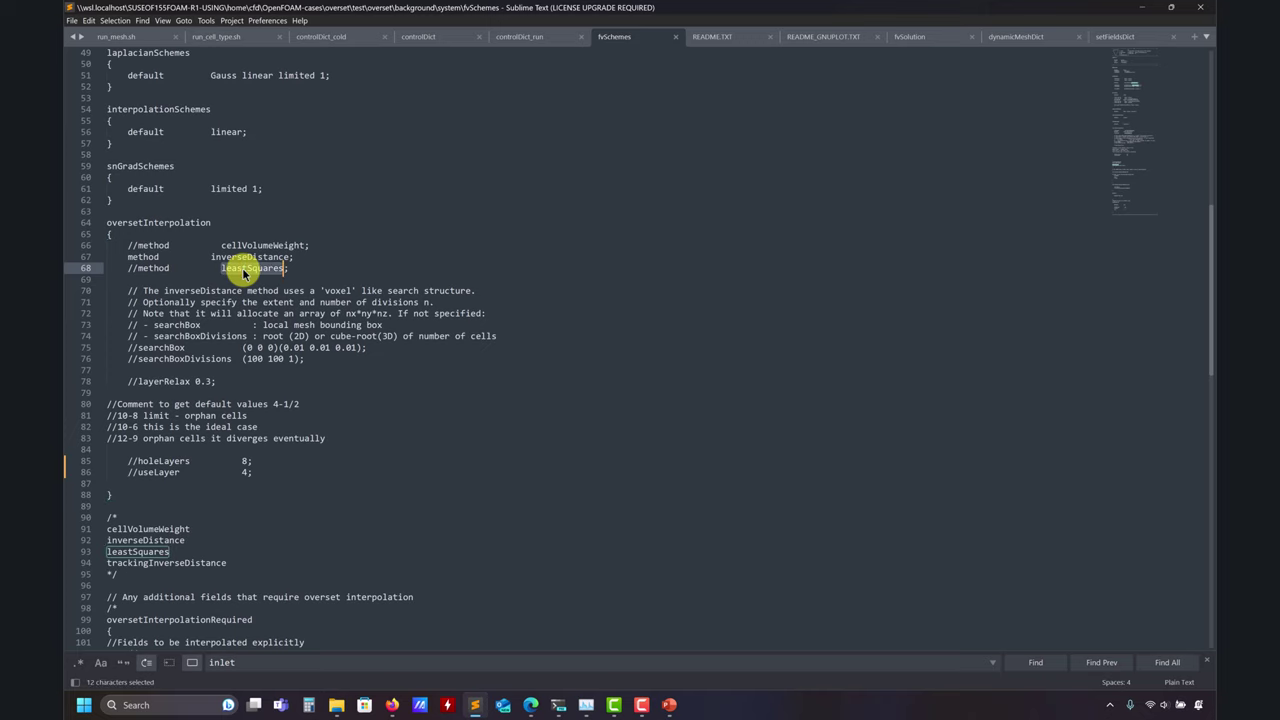
double_click(251, 257)
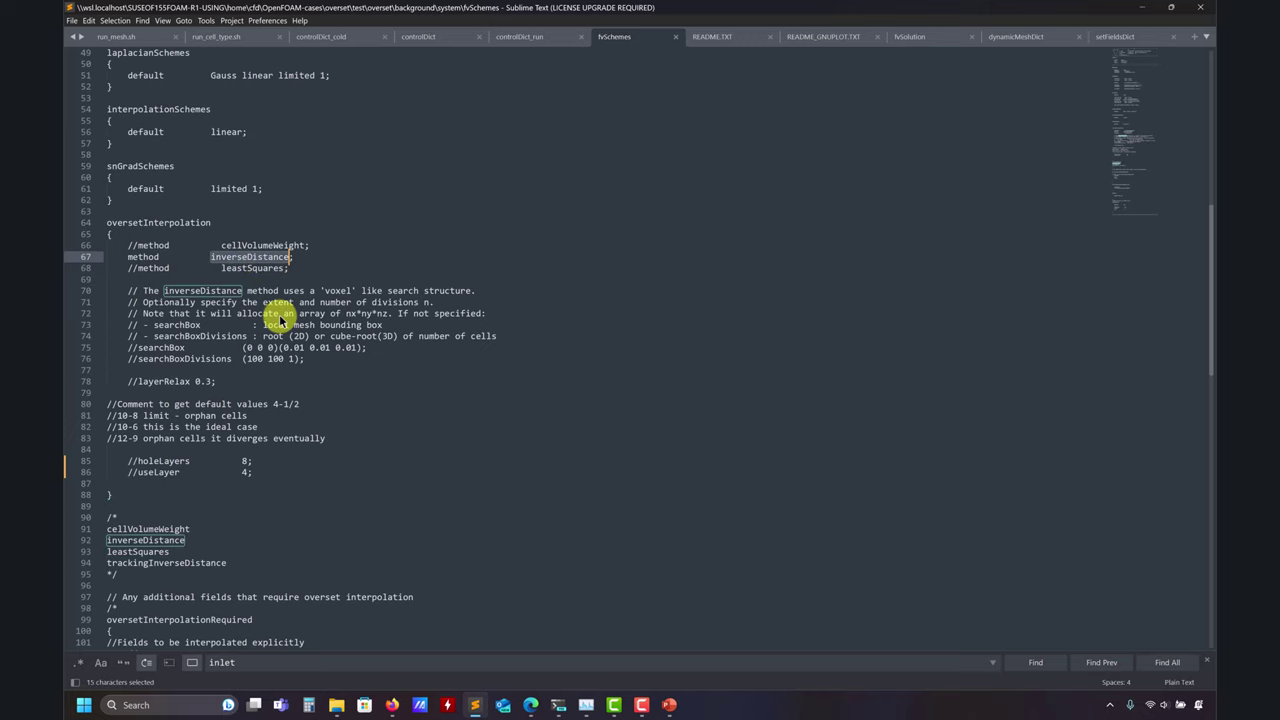
Review the commented holeLayers and useLayer entries and the oversetInterpolationRequired and oversetInterpolationSuppressed blocks in fvSchemes.
scroll(285, 326, down, 2)
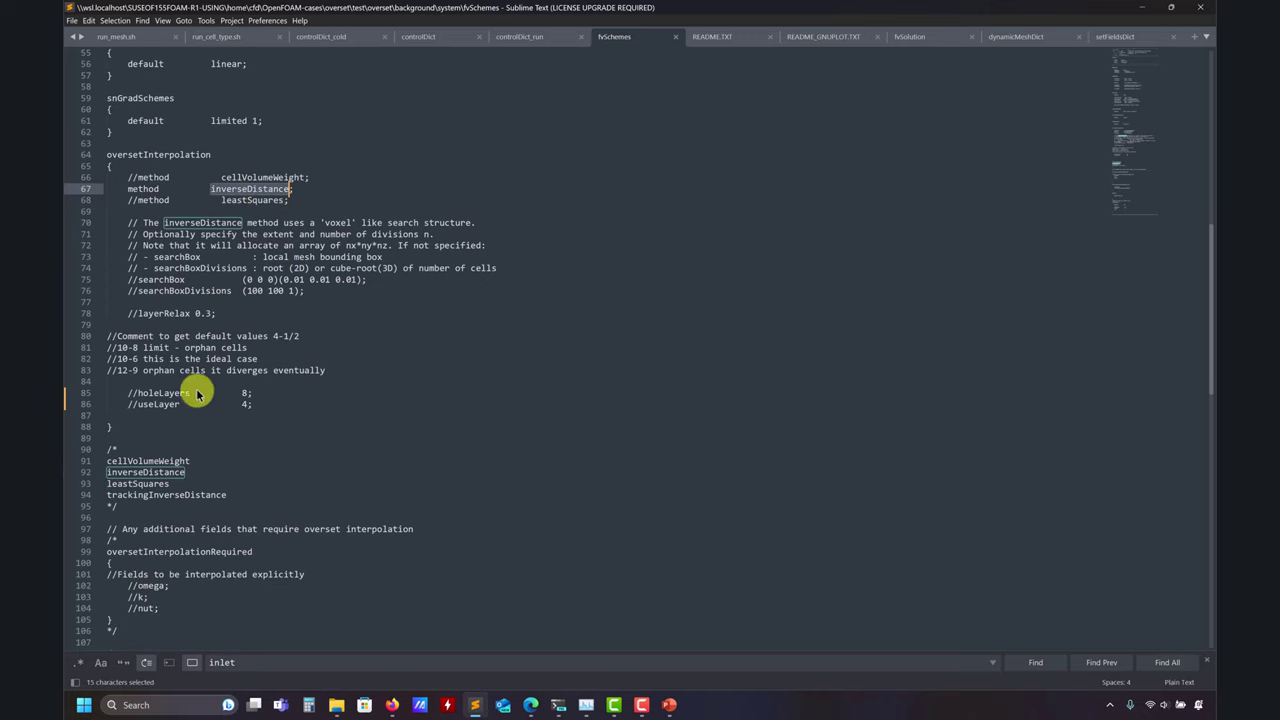
drag(255, 404, 97, 398)
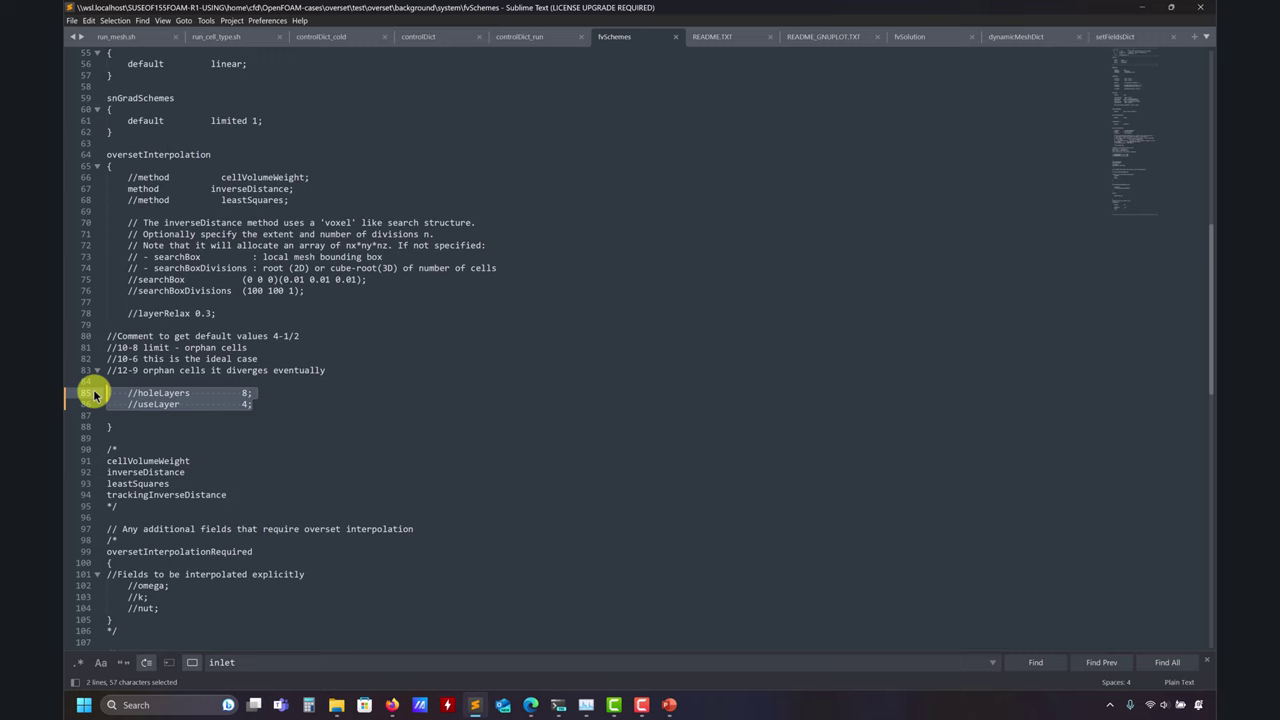
scroll(166, 471, down, 7)
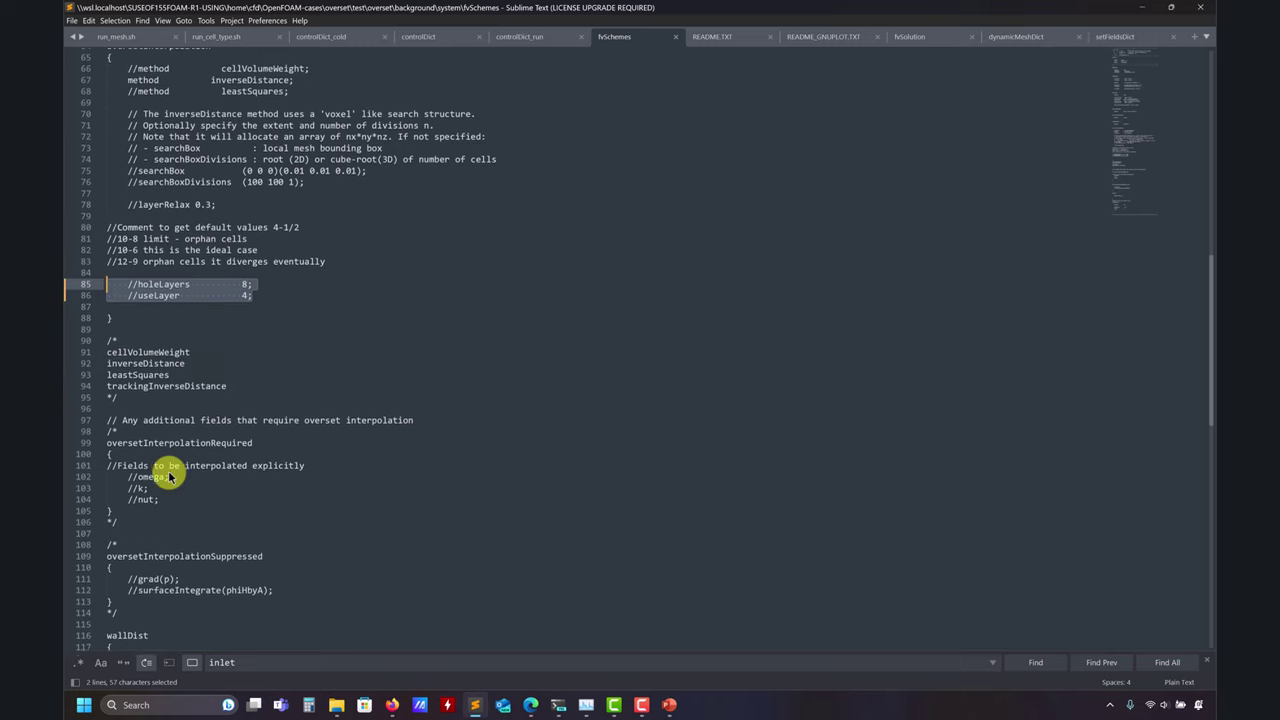
drag(113, 483, 99, 418)
drag(118, 483, 100, 290)
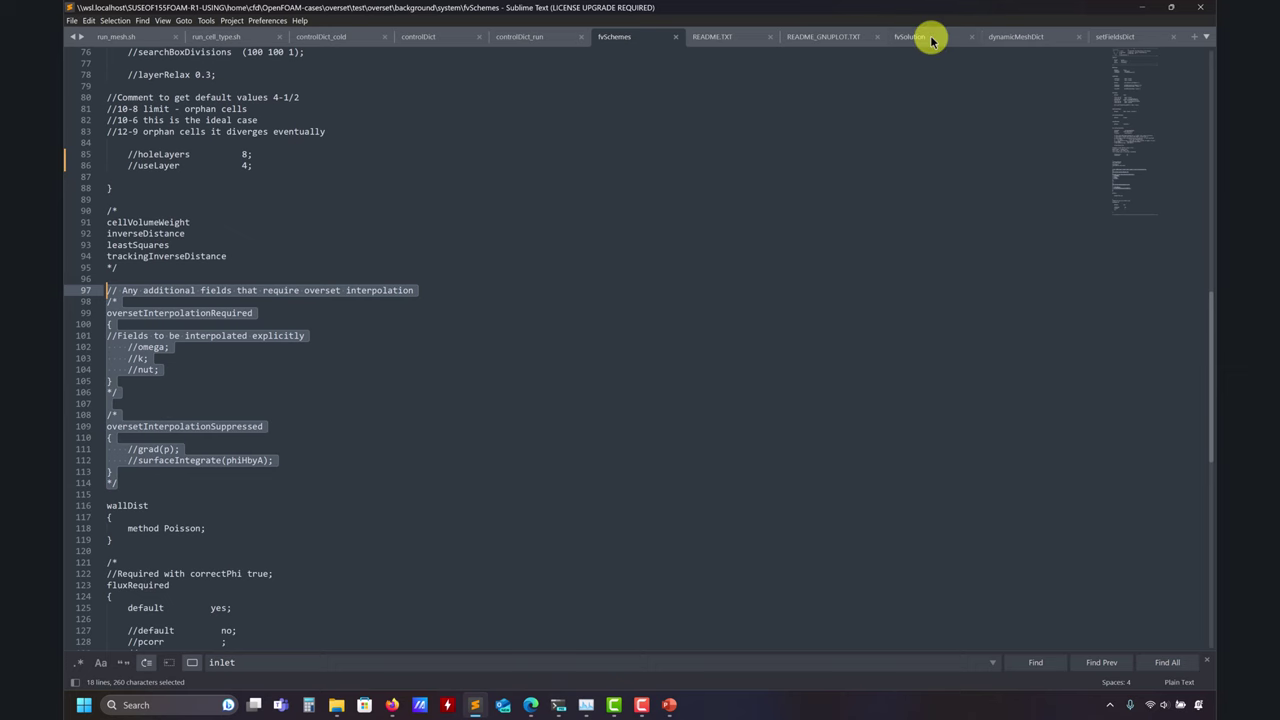
Place fvSolution next to fvSchemes and review its PIMPLE entries correctPhi, ddtCorr, massFluxInterpolation and oversetAdjustPhi.
drag(925, 37, 745, 50)
scroll(303, 391, up, 5)
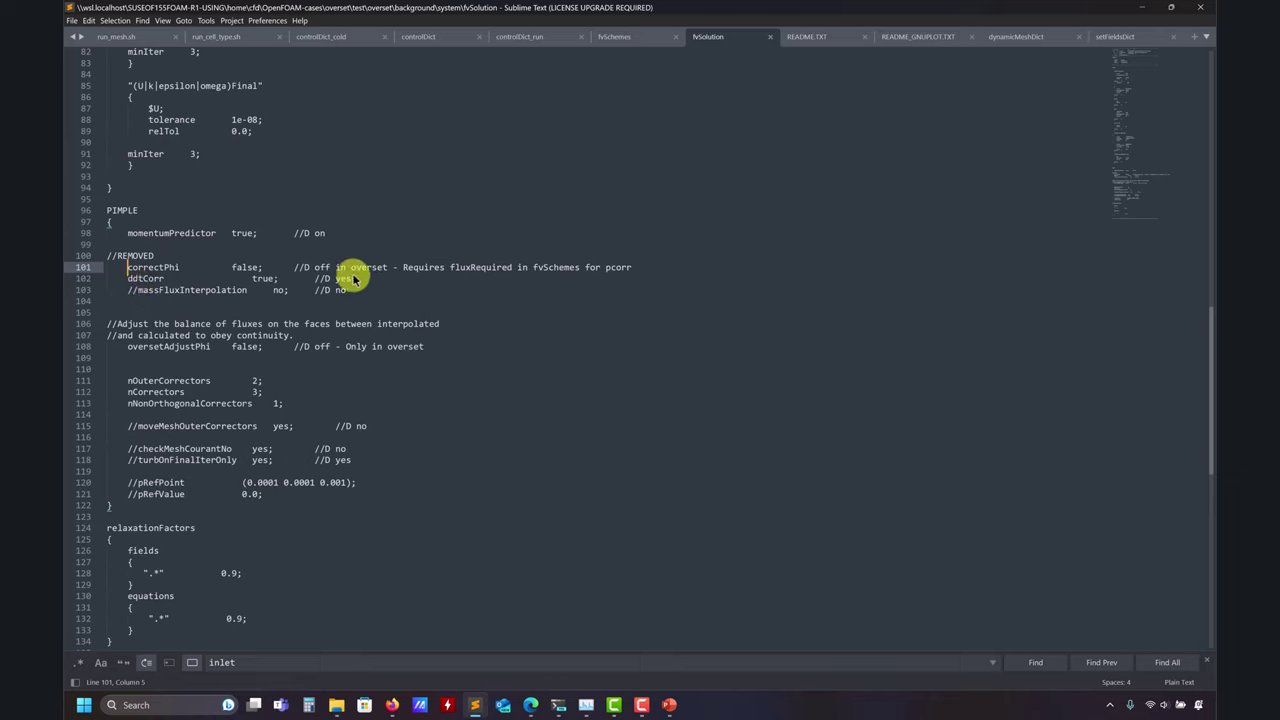
drag(355, 290, 268, 290)
drag(172, 290, 94, 262)
triple_click(240, 346)
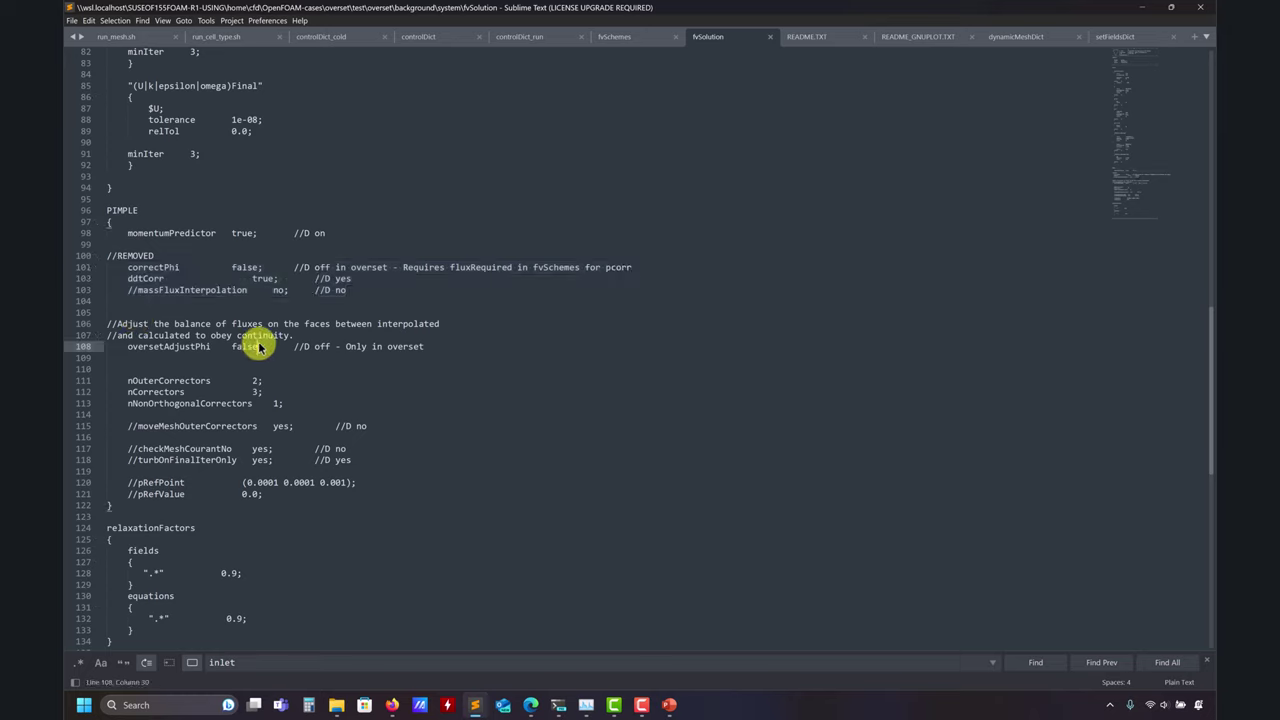
Highlight oversetAdjustPhi in fvSolution and examine the overlapping mesh in s4.png from the figs folder.
click(160, 336)
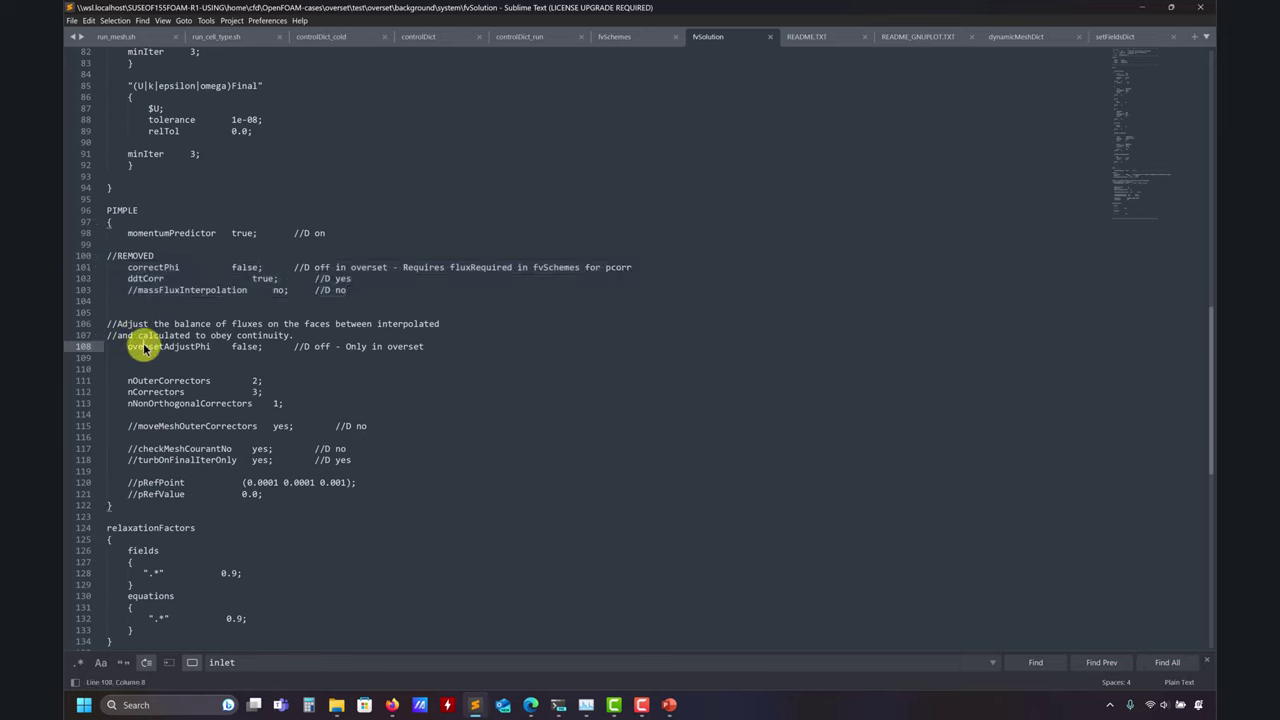
double_click(143, 347)
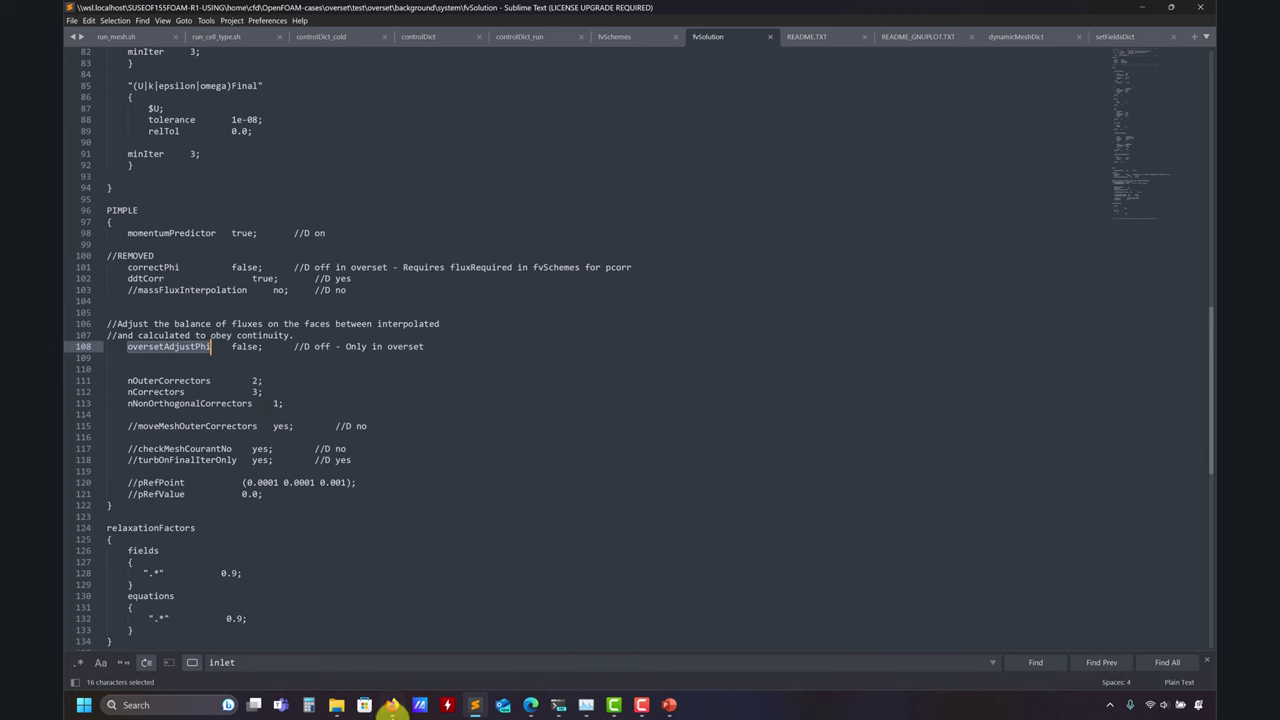
mouse_move(337, 700)
click(279, 643)
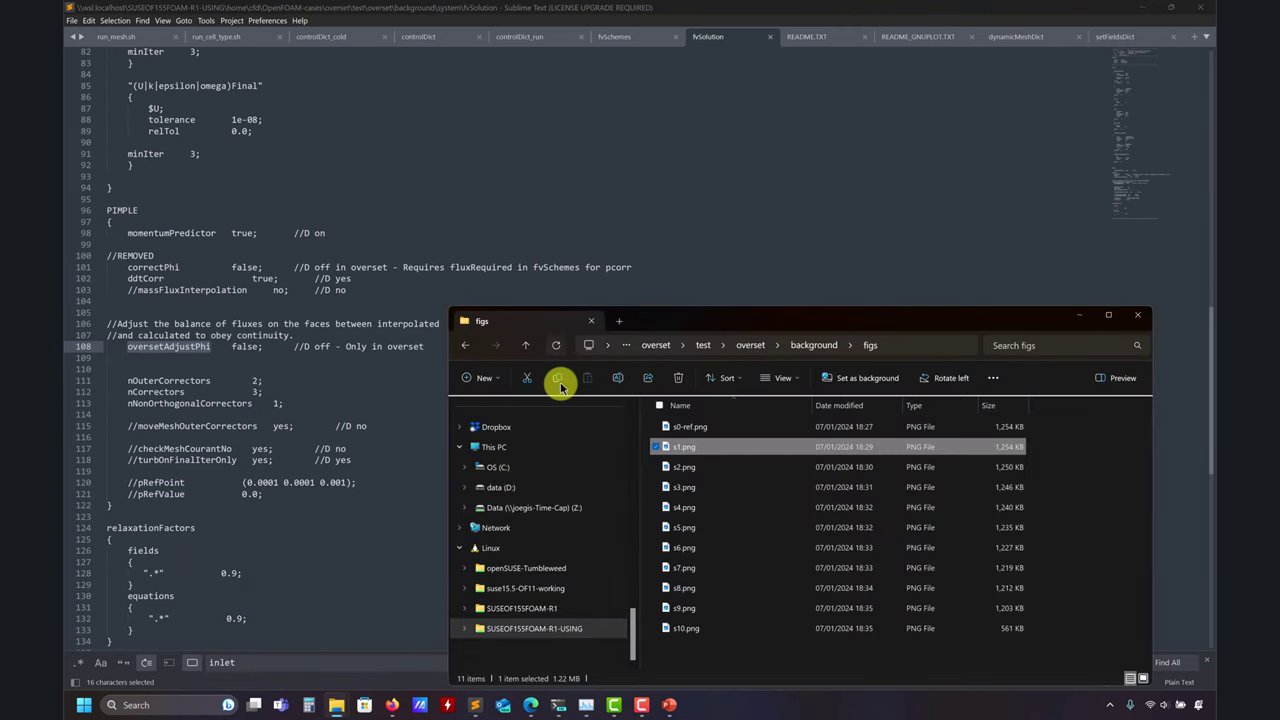
click(687, 507)
double_click(687, 507)
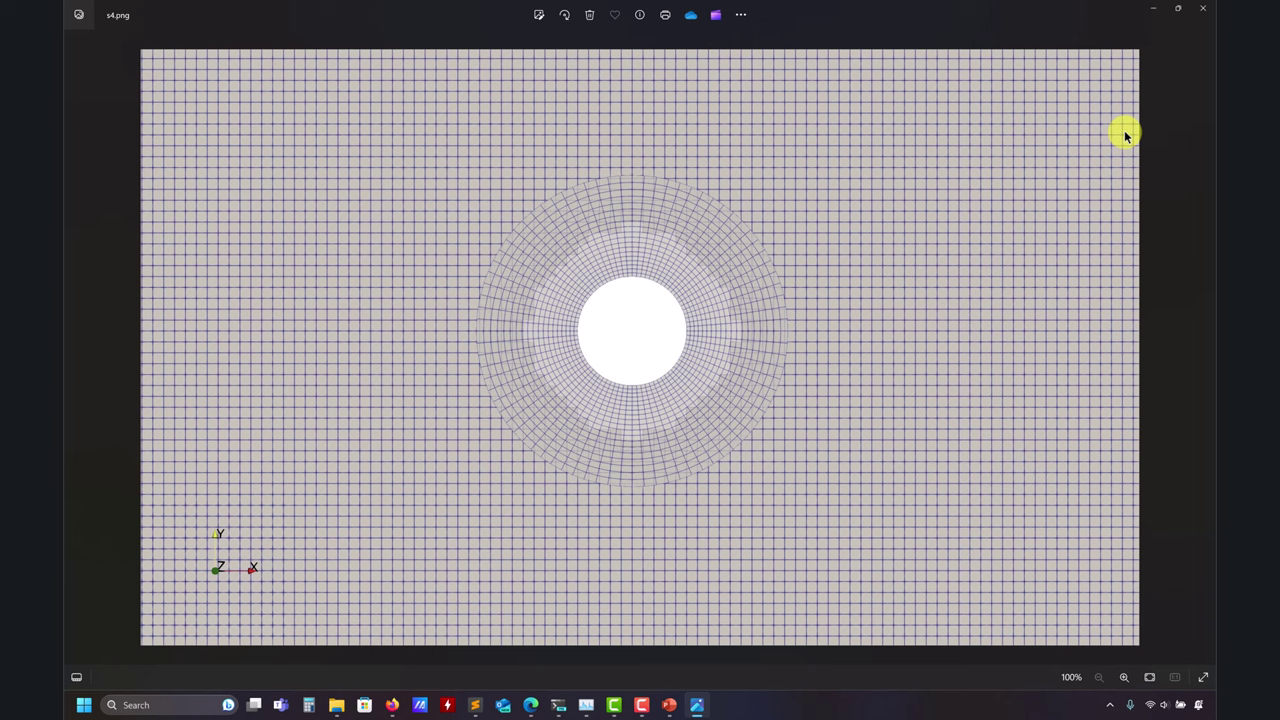
click(1153, 9)
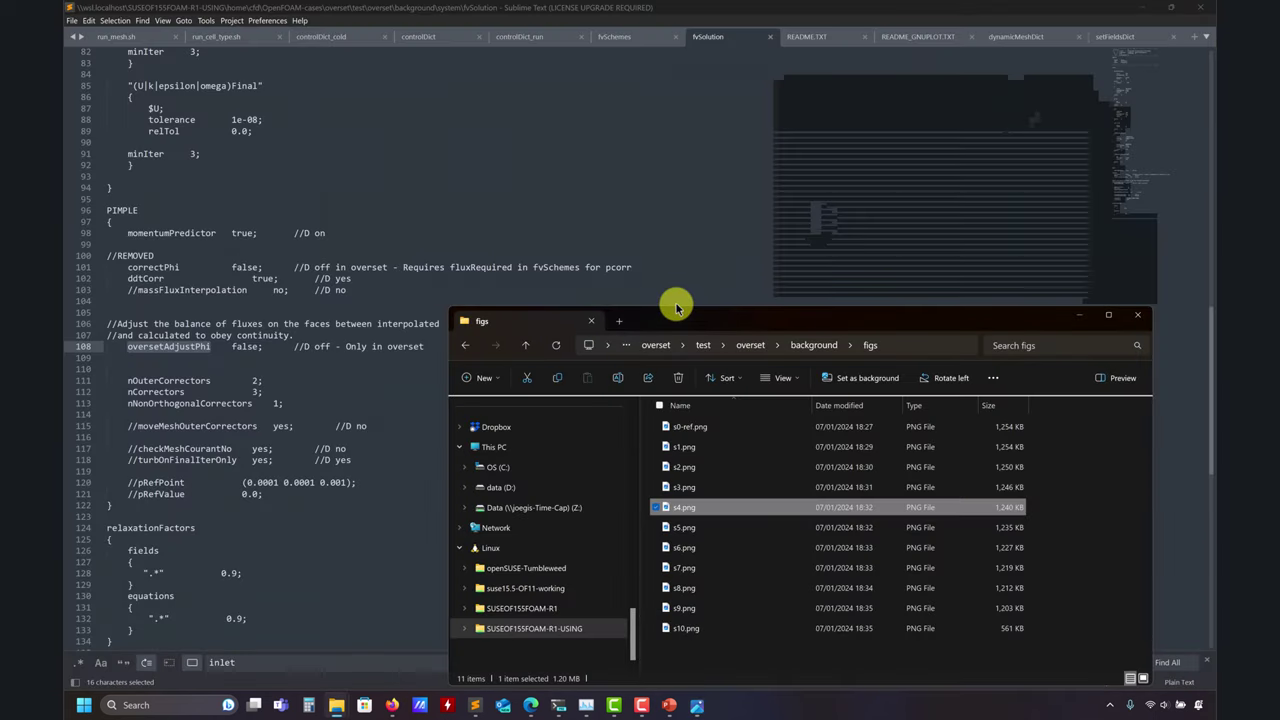
click(1079, 315)
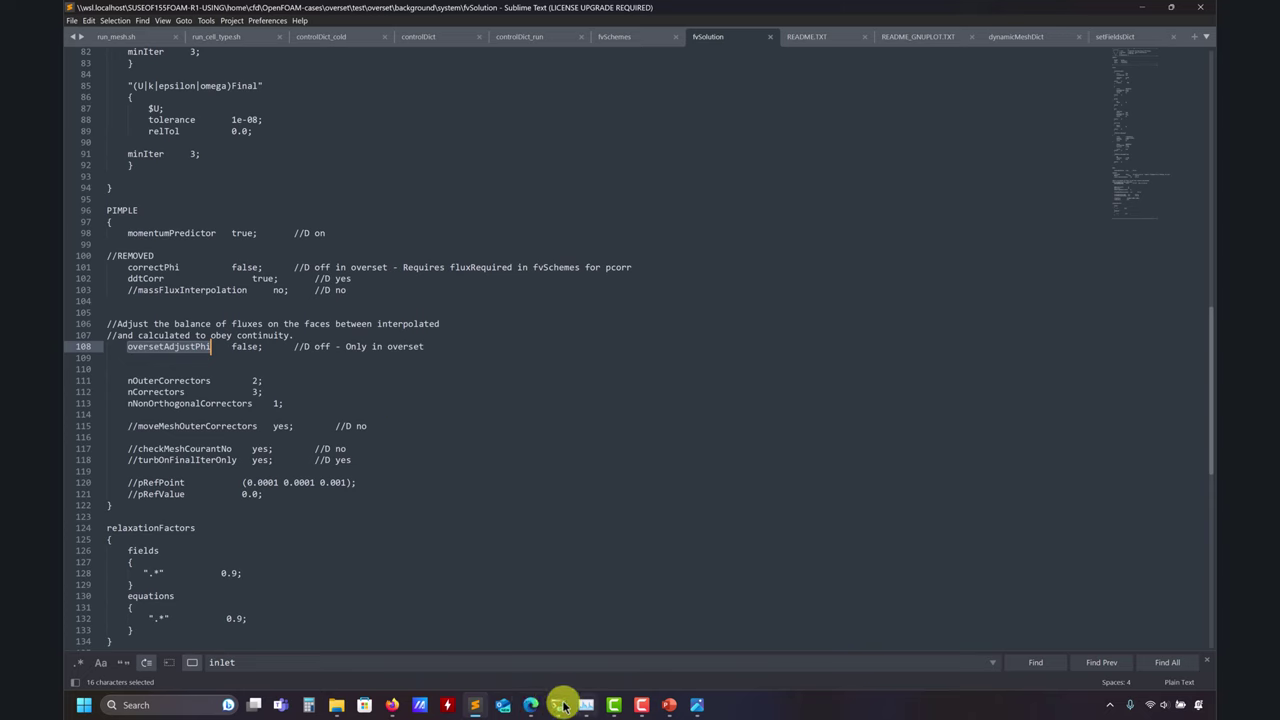
Switch to the browser and review the OpenFOAM v2212 overset notes on mass conservation, oversetAdjustPhi and the fluxCorrection option.
click(530, 704)
scroll(446, 290, down, 2)
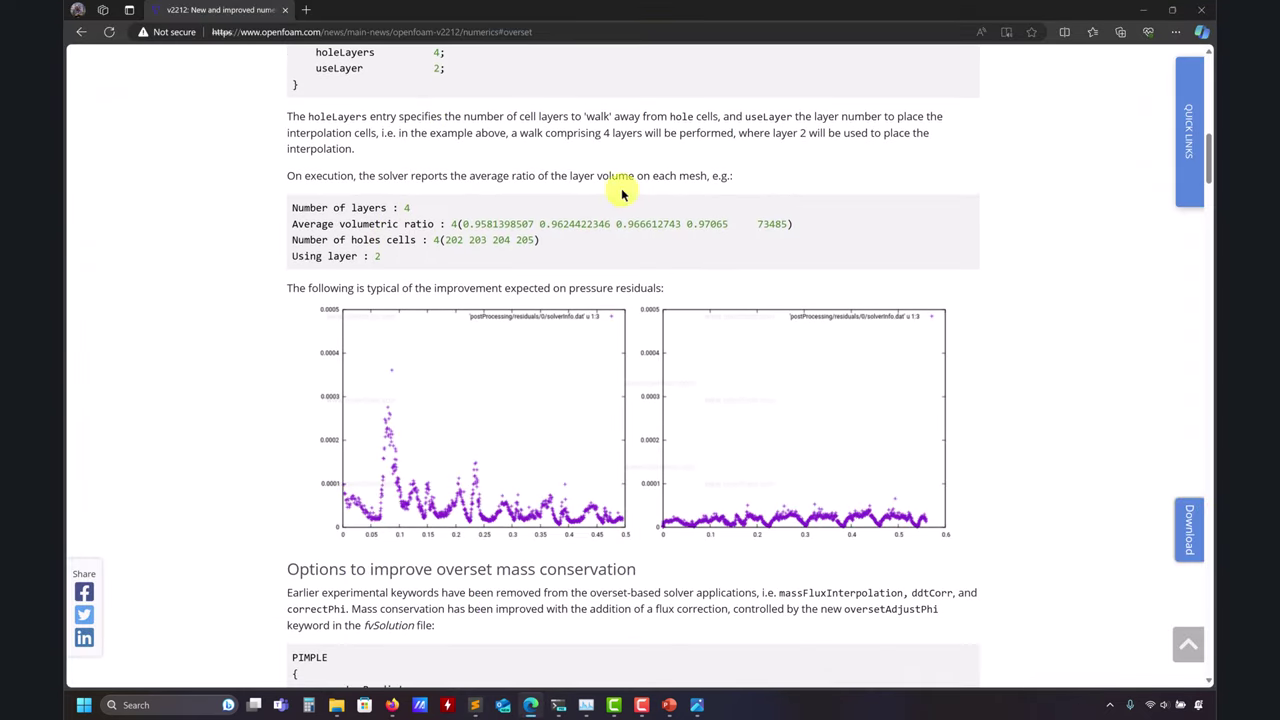
scroll(314, 349, down, 3)
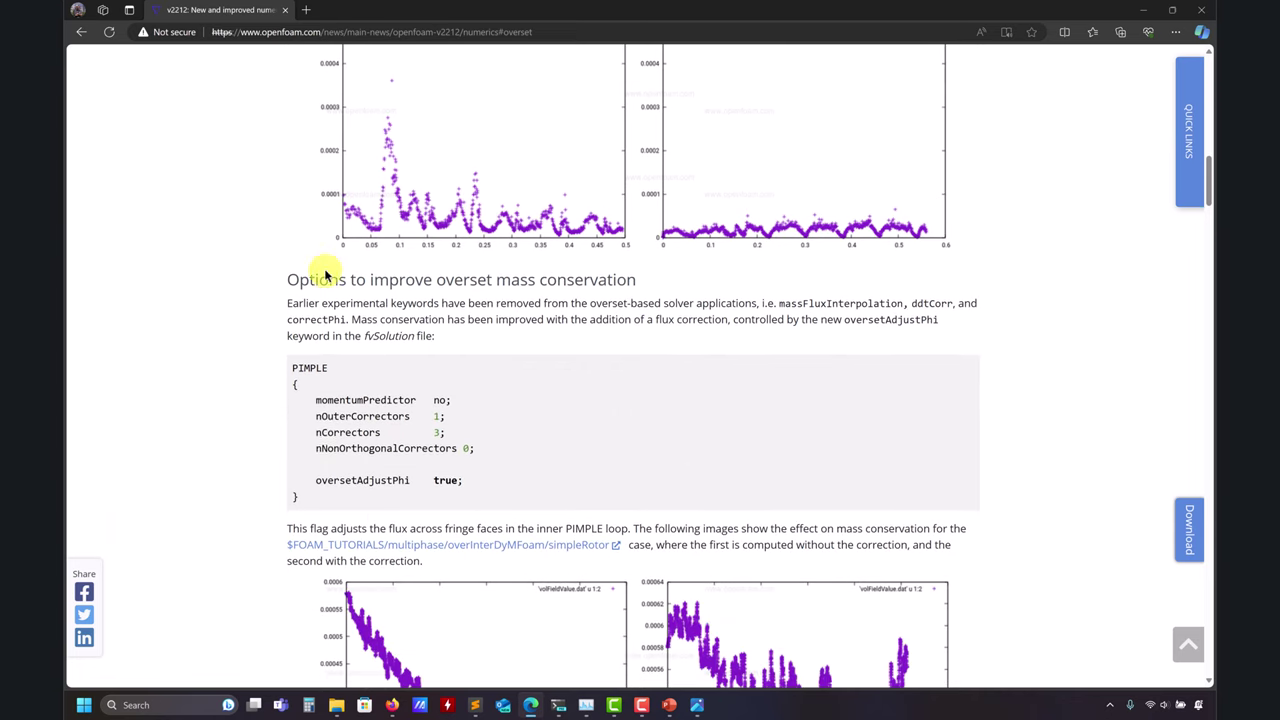
scroll(430, 300, down, 3)
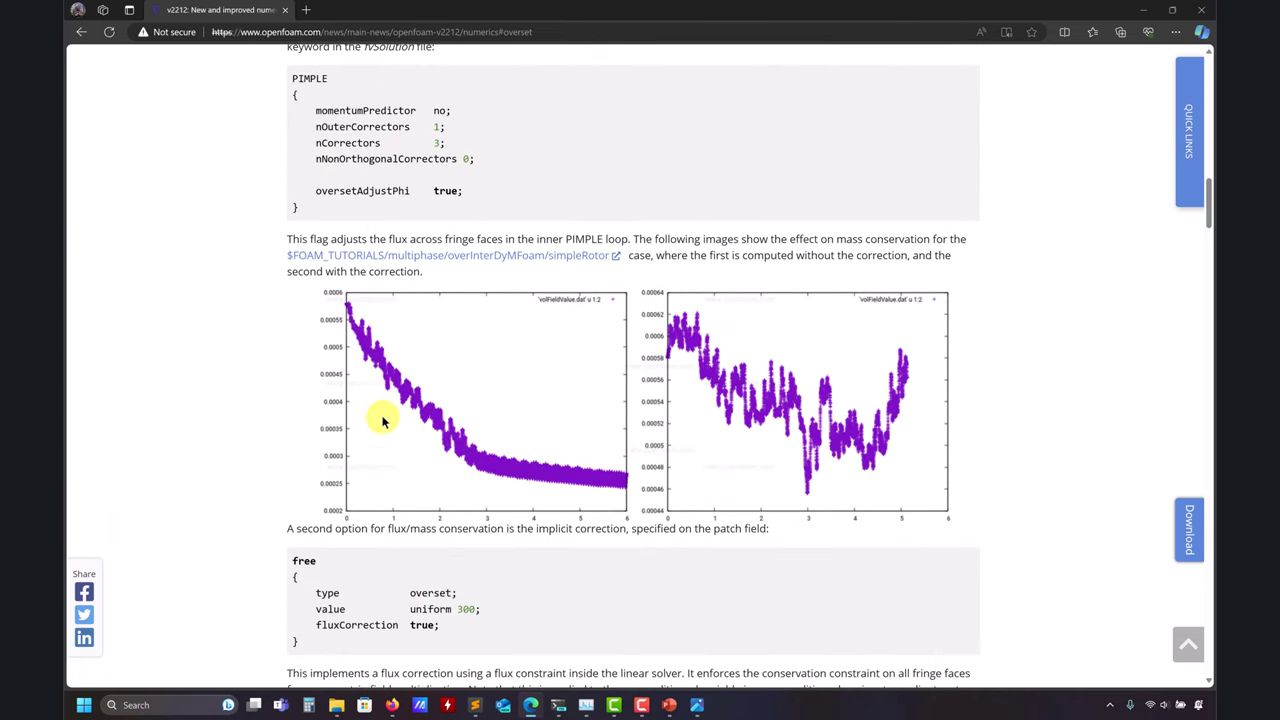
scroll(380, 420, down, 1)
scroll(380, 429, up, 2)
scroll(383, 435, down, 3)
scroll(377, 249, up, 15)
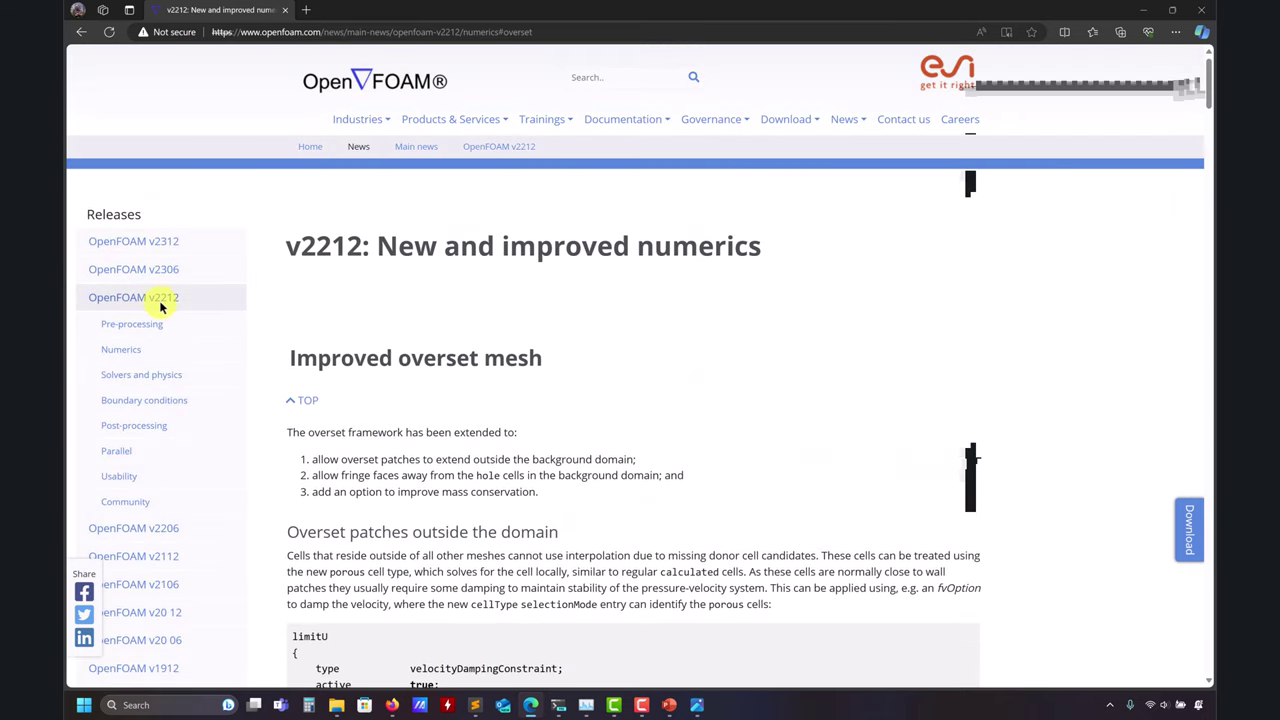
scroll(803, 430, down, 3)
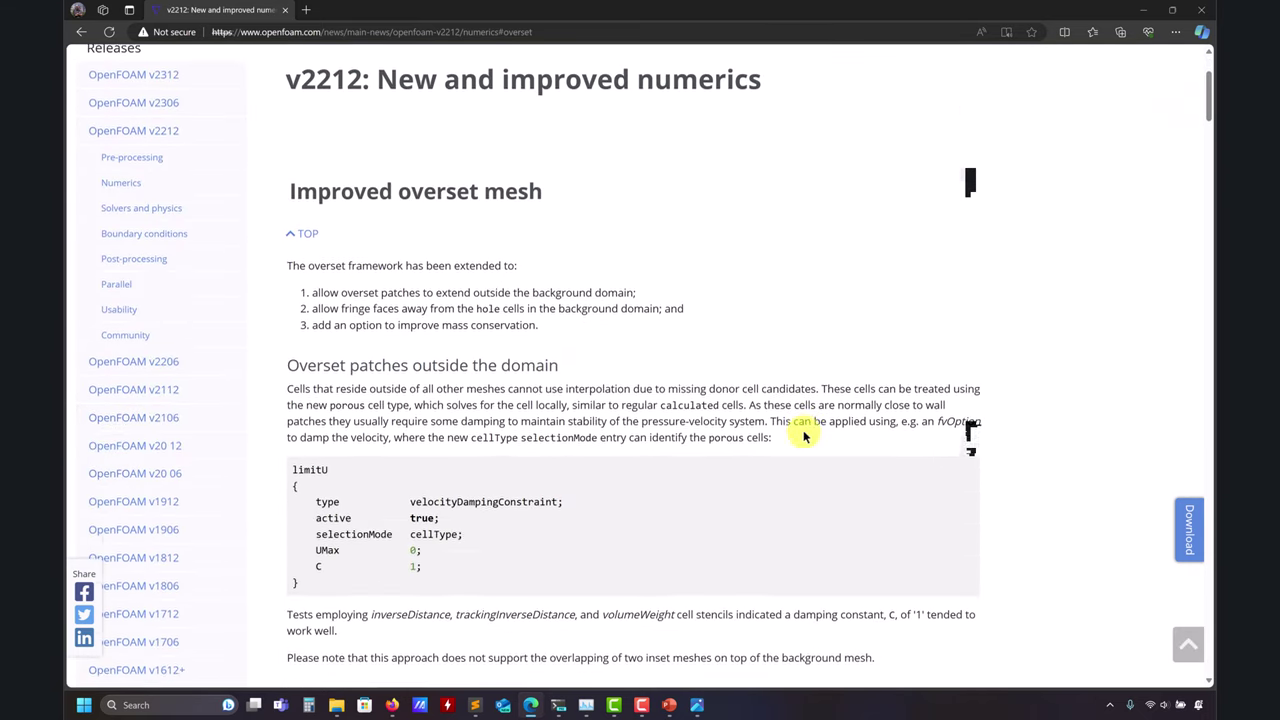
scroll(1000, 280, up, 3)
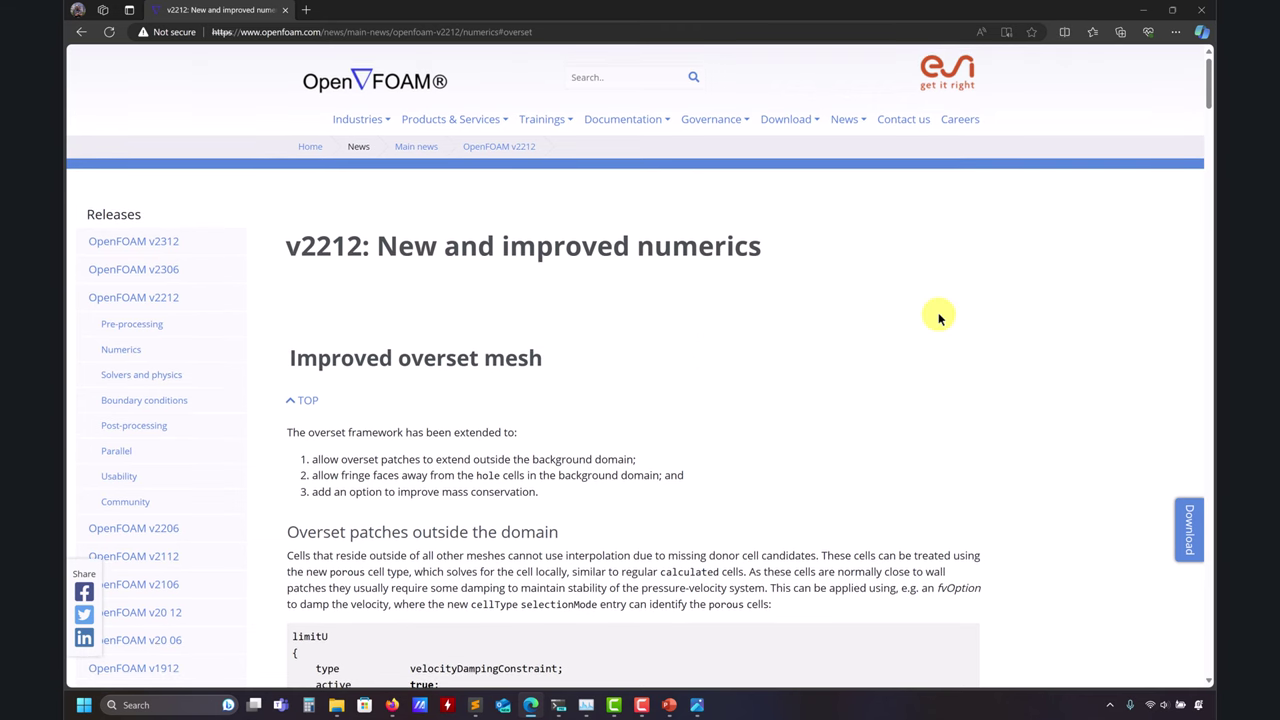
click(1143, 11)
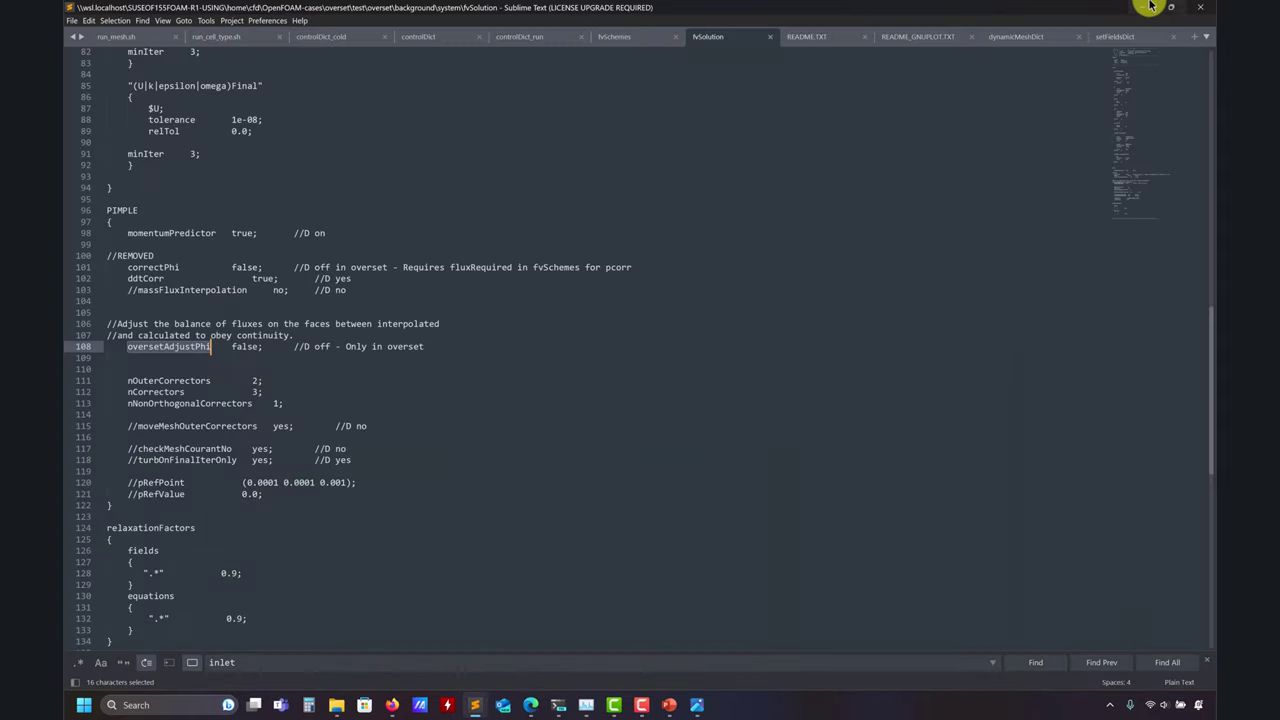
Switch to the terminal and review the final output of the background run, including execution time and inlet and outlet mass flow.
click(1147, 7)
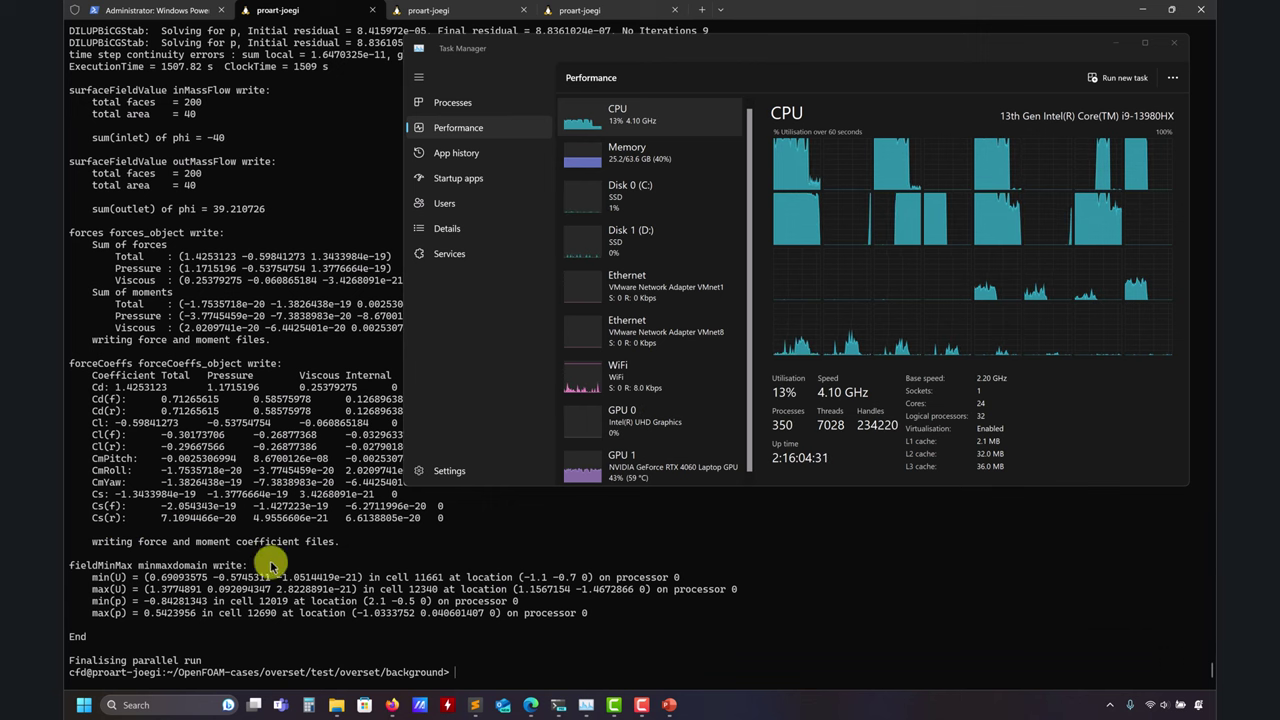
scroll(268, 552, up, 1)
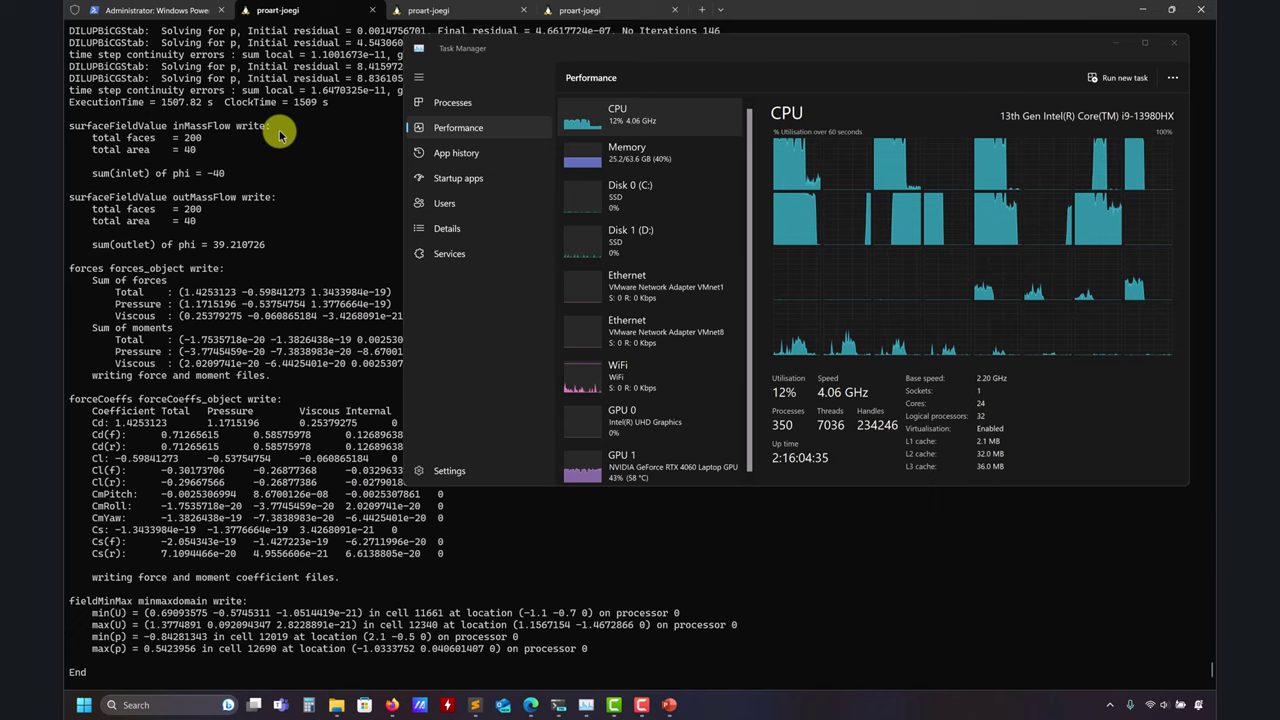
click(1117, 42)
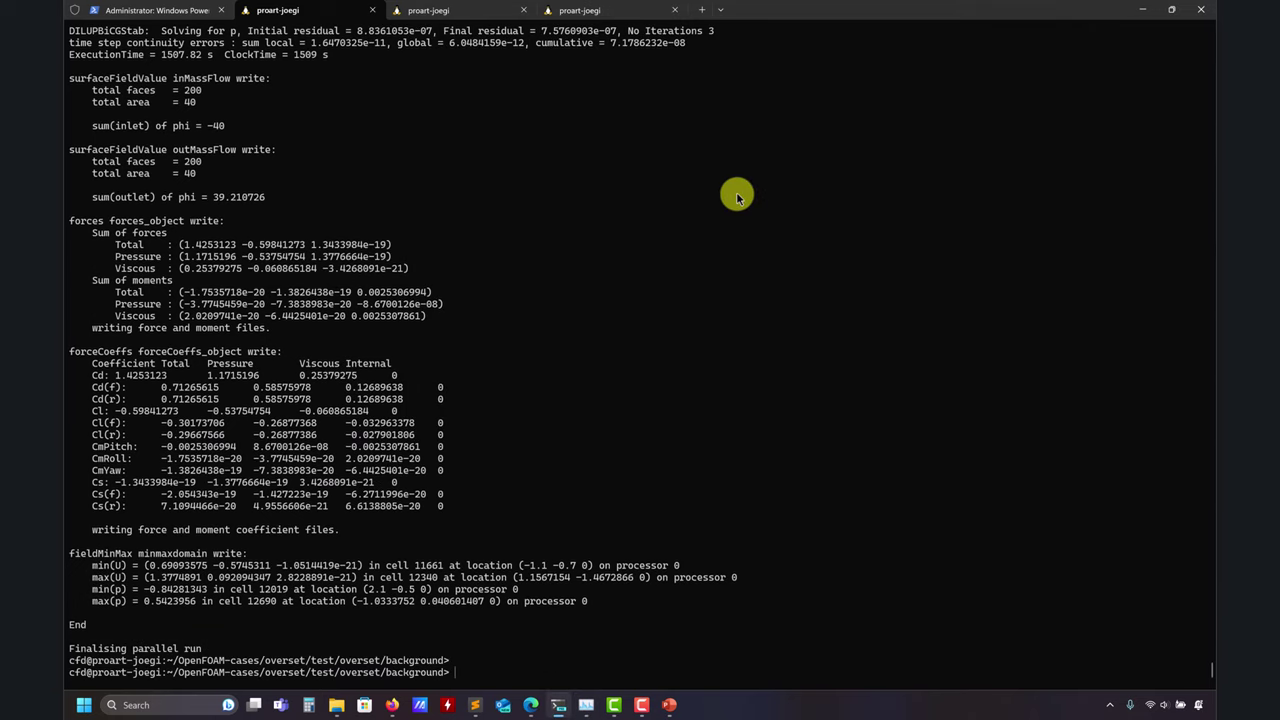
List the background case files and move up two levels to the test folder, listing each directory.
text(ls)
key(Return)
text(cd ..)
key(Return)
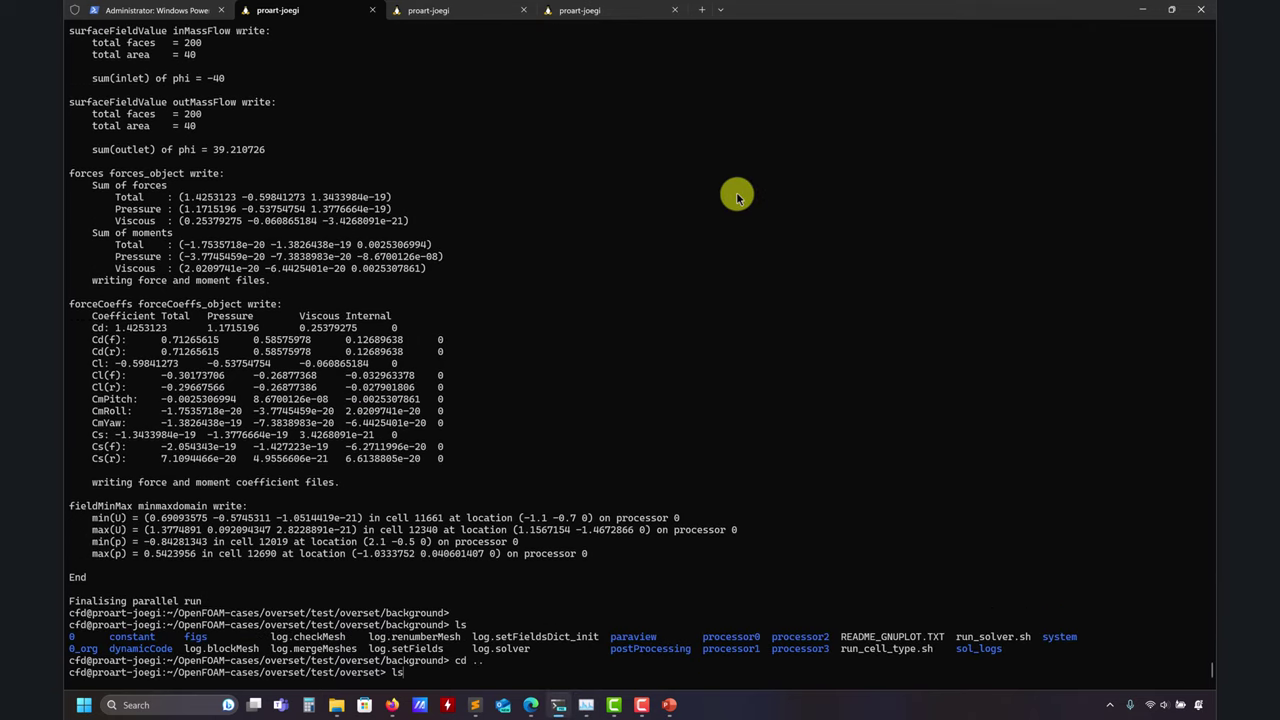
text(ls)
key(Return)
text(cd ..)
key(Return)
text(ls)
key(Return)
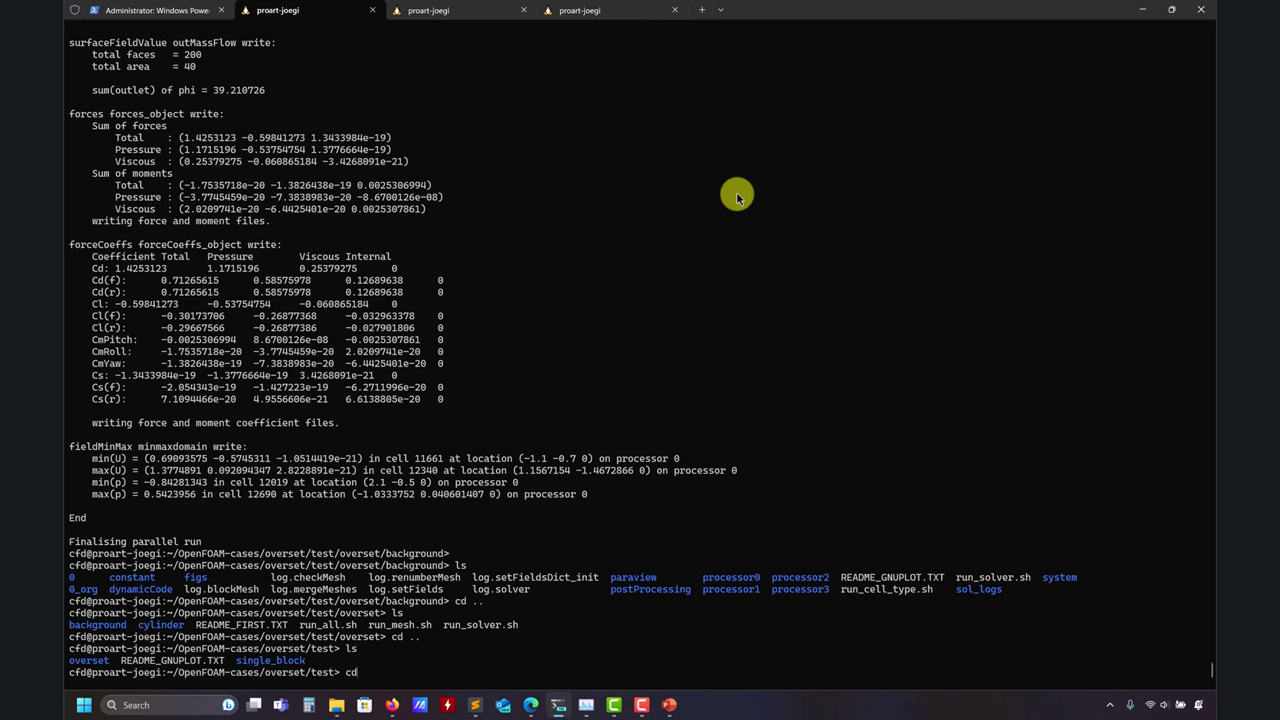
Enter the single_block case, list its contents and run its run_solver.sh script.
text(cd single_block/)
key(Return)
text(ls)
key(Return)
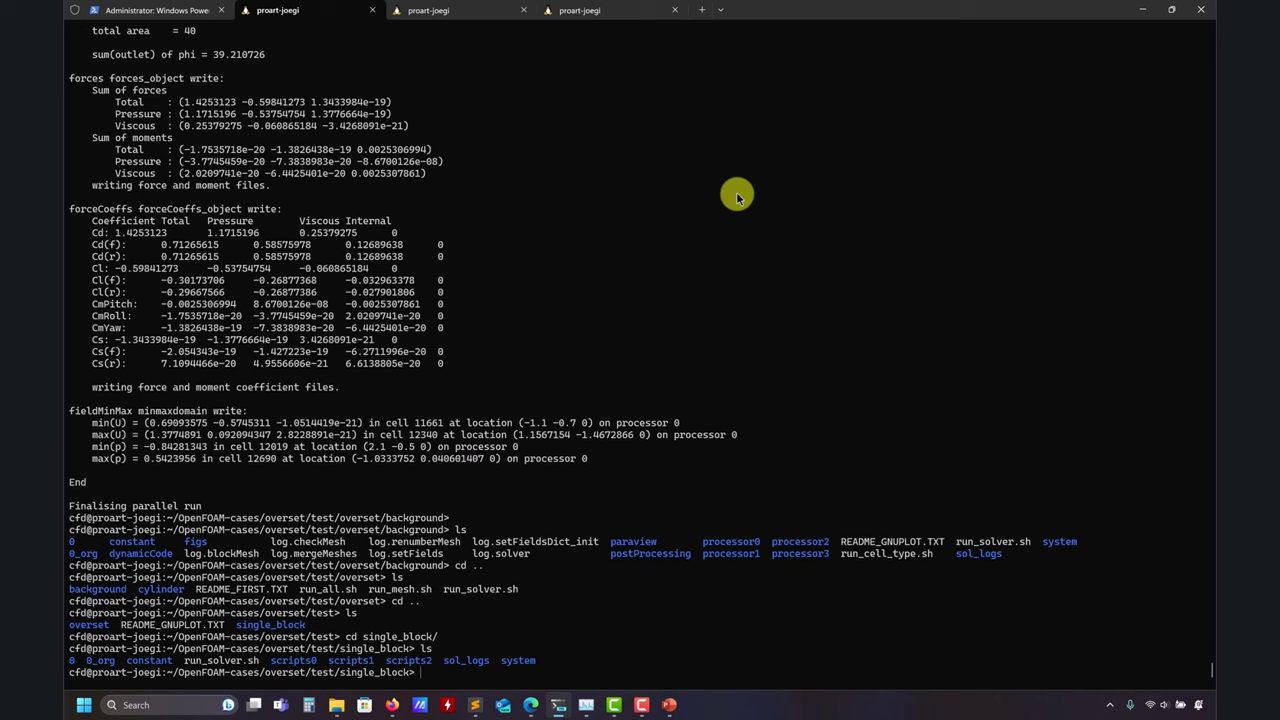
text(sh ru)
key(Tab)
key(Return)
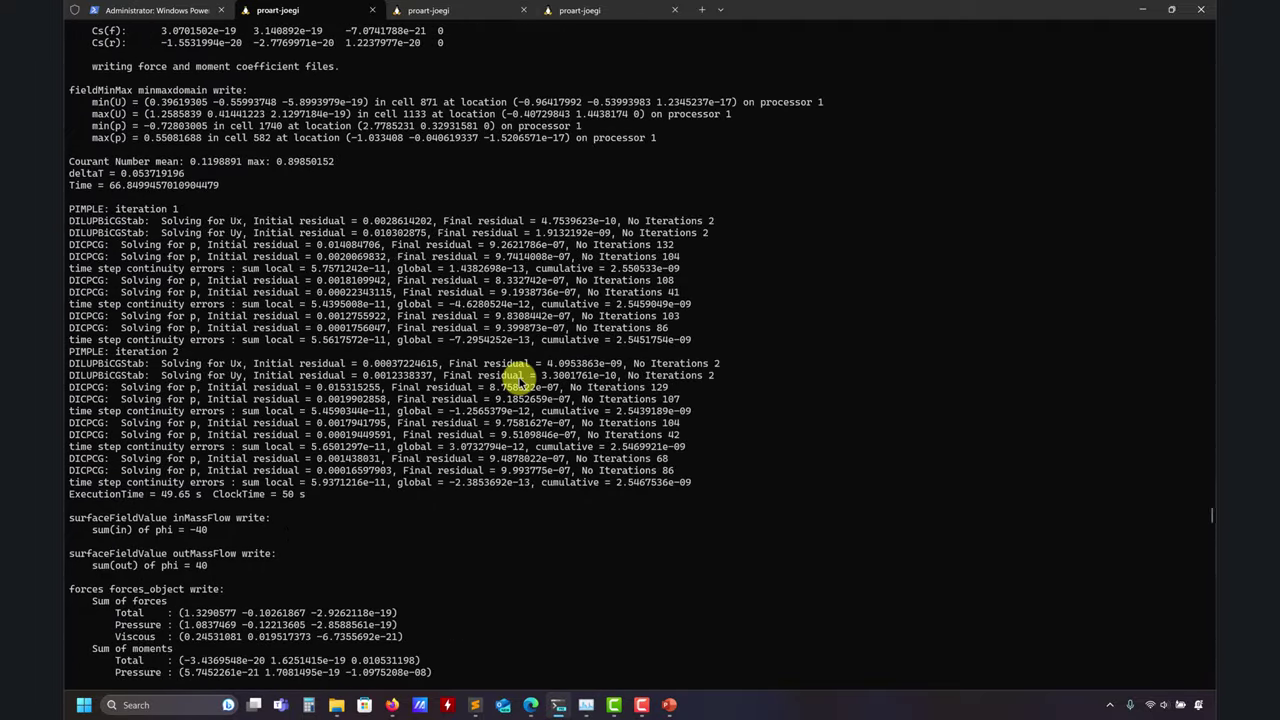
In the second terminal session, list the test folder, enter overset and list its contents.
click(466, 10)
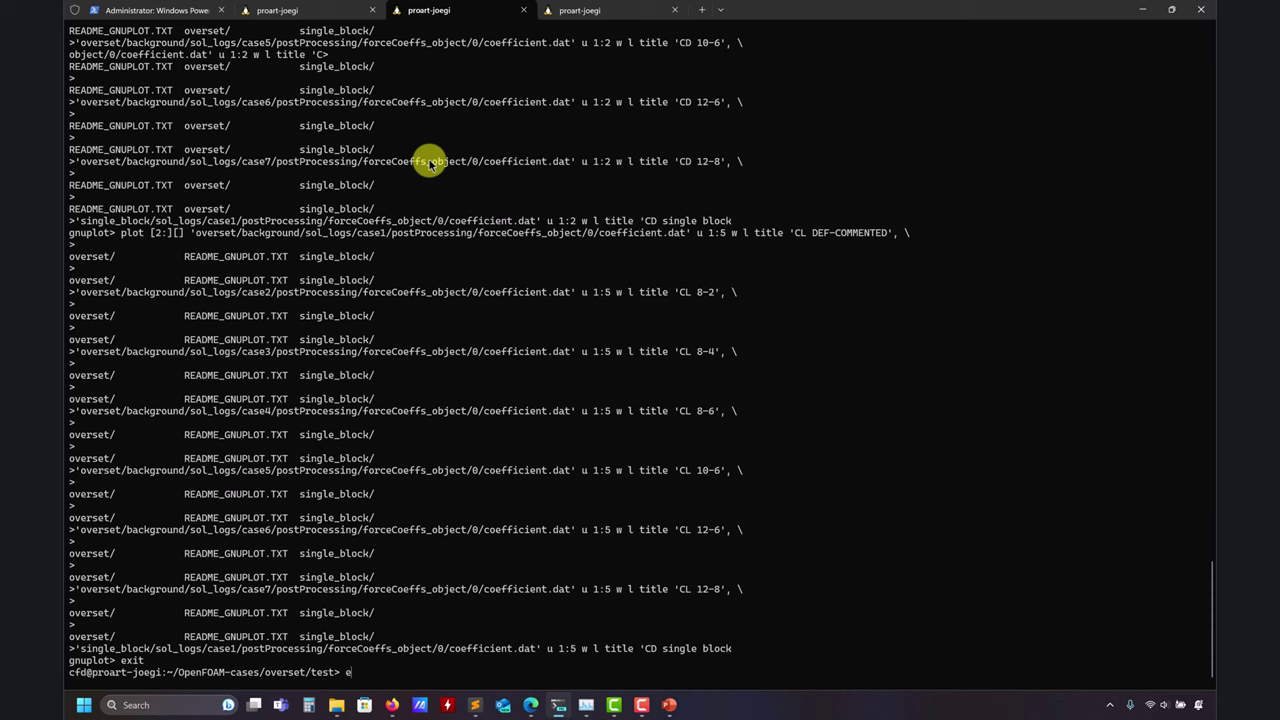
text(ls)
key(Return)
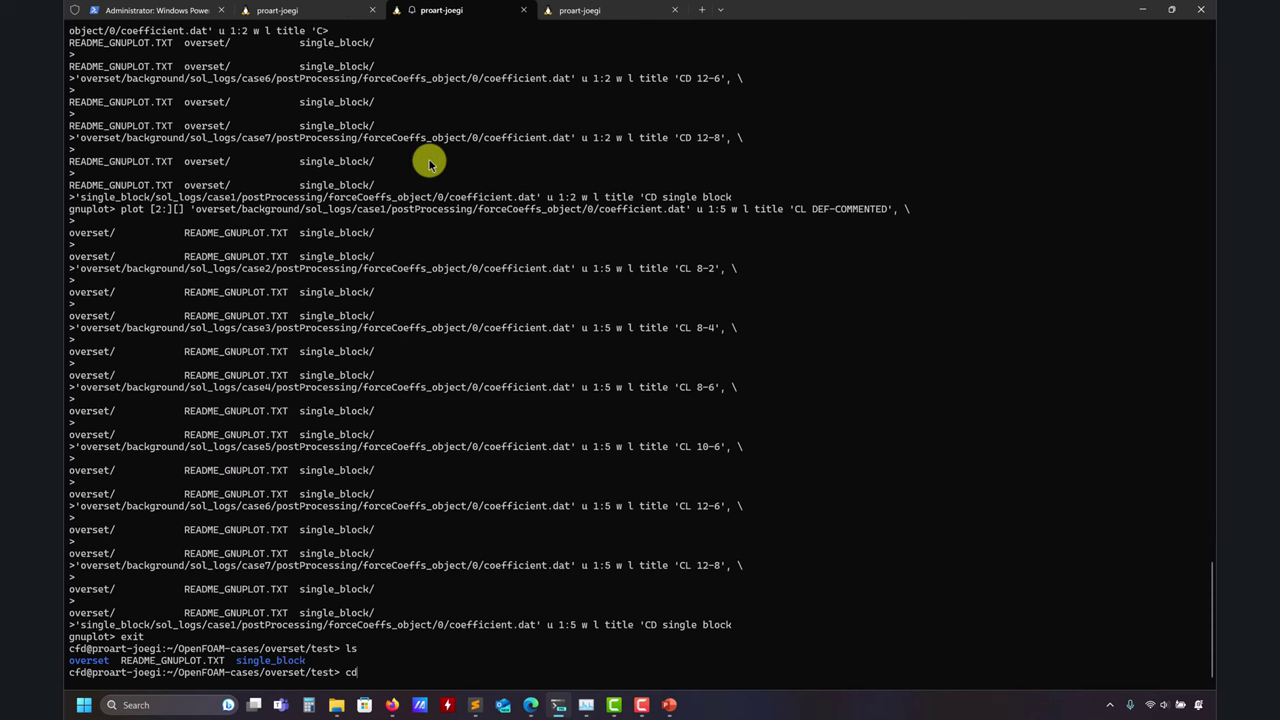
text(cd overset/)
key(Return)
text(ls)
key(Return)
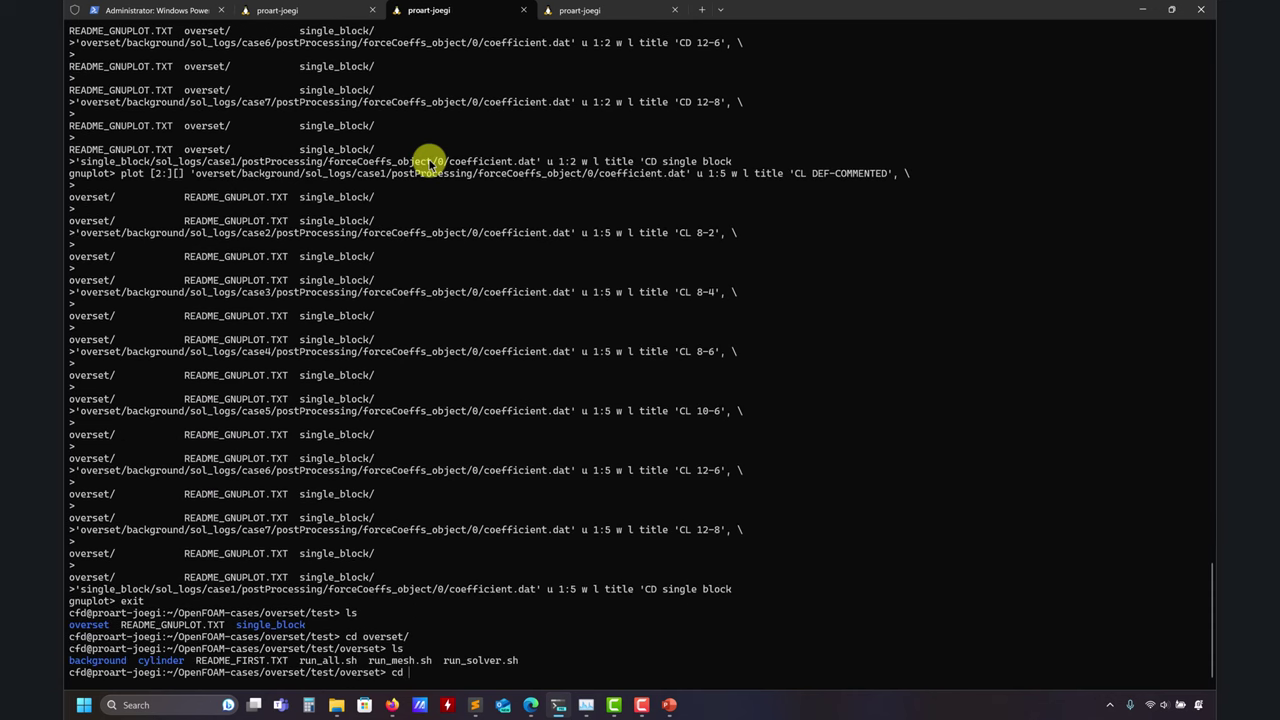
Enter the background case, list its files and launch paraFoam.
text(cd background/)
key(Return)
text(ls)
key(Return)
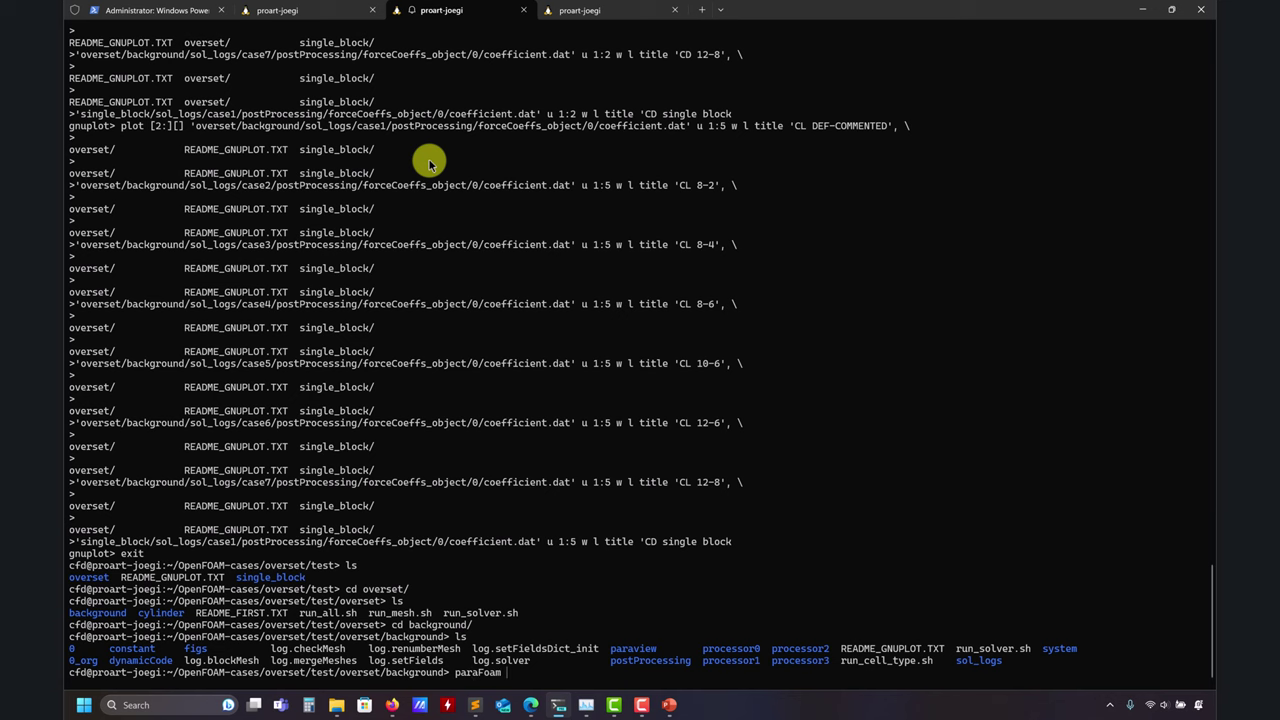
key(Return)
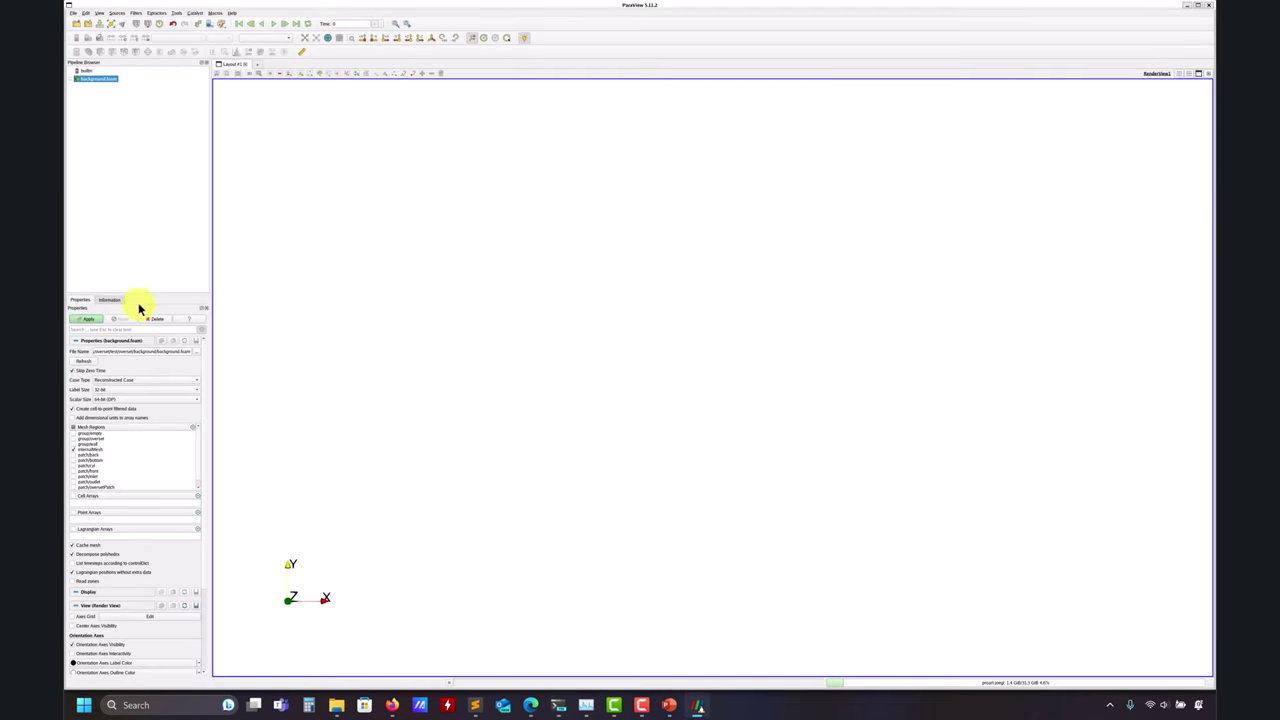
Delete the background.foam reader and load the second state file from the paraview folder with Use File Names From State.
click(153, 319)
click(73, 13)
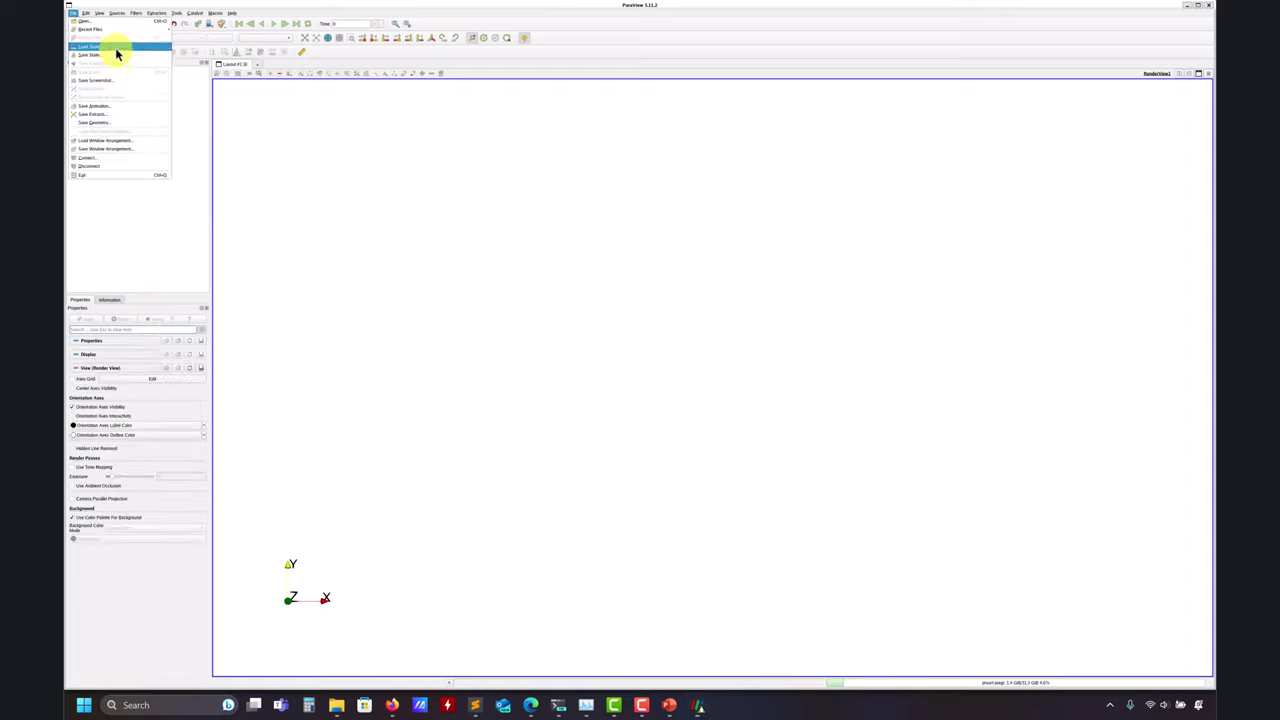
click(108, 46)
double_click(150, 66)
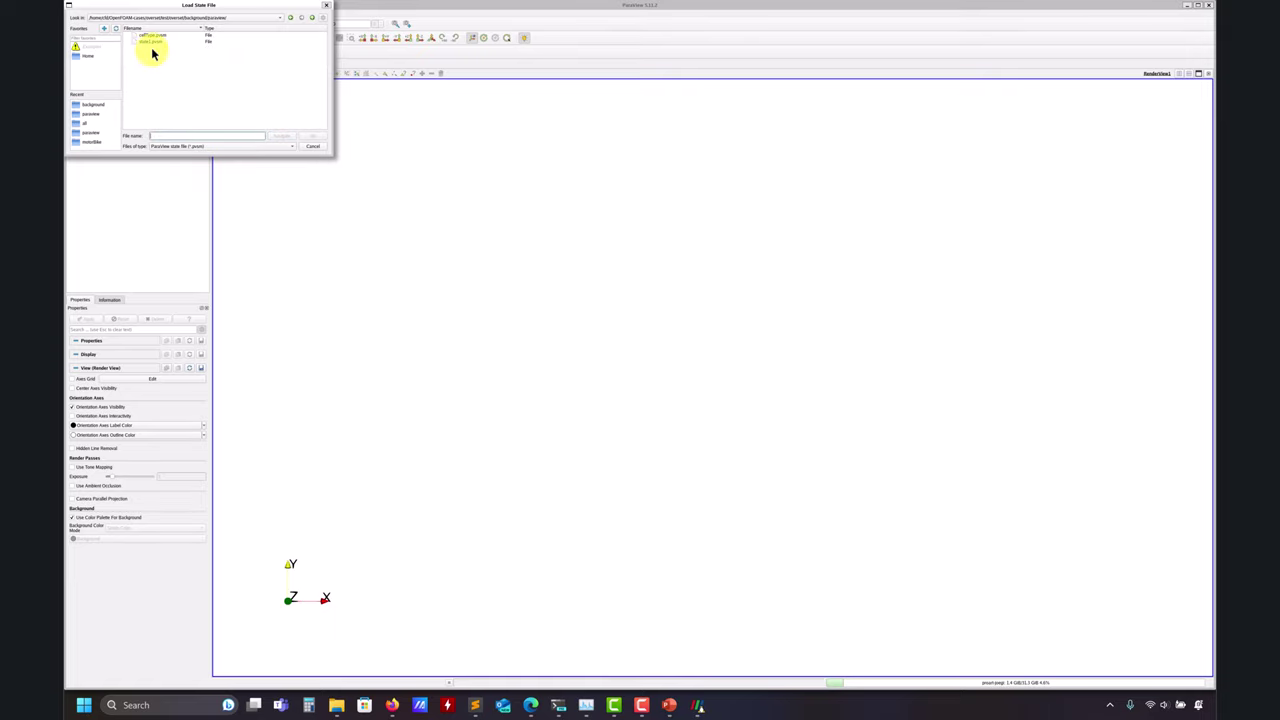
click(151, 42)
click(310, 136)
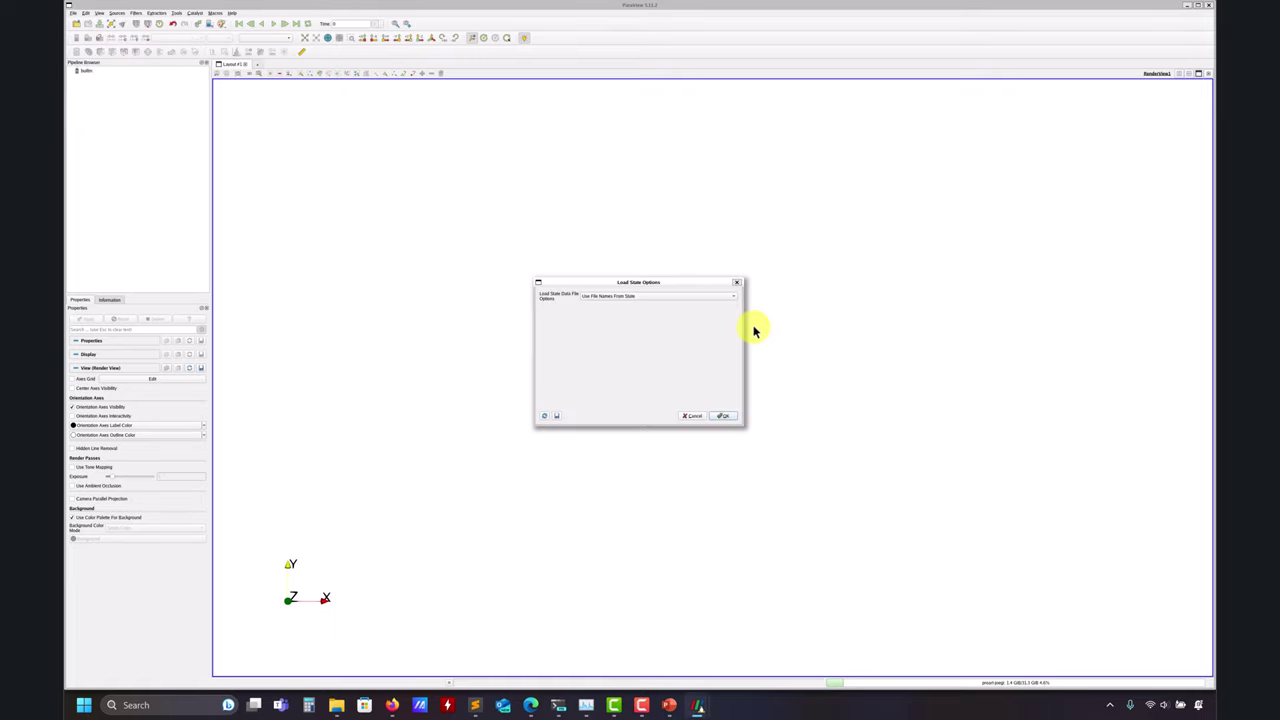
click(722, 416)
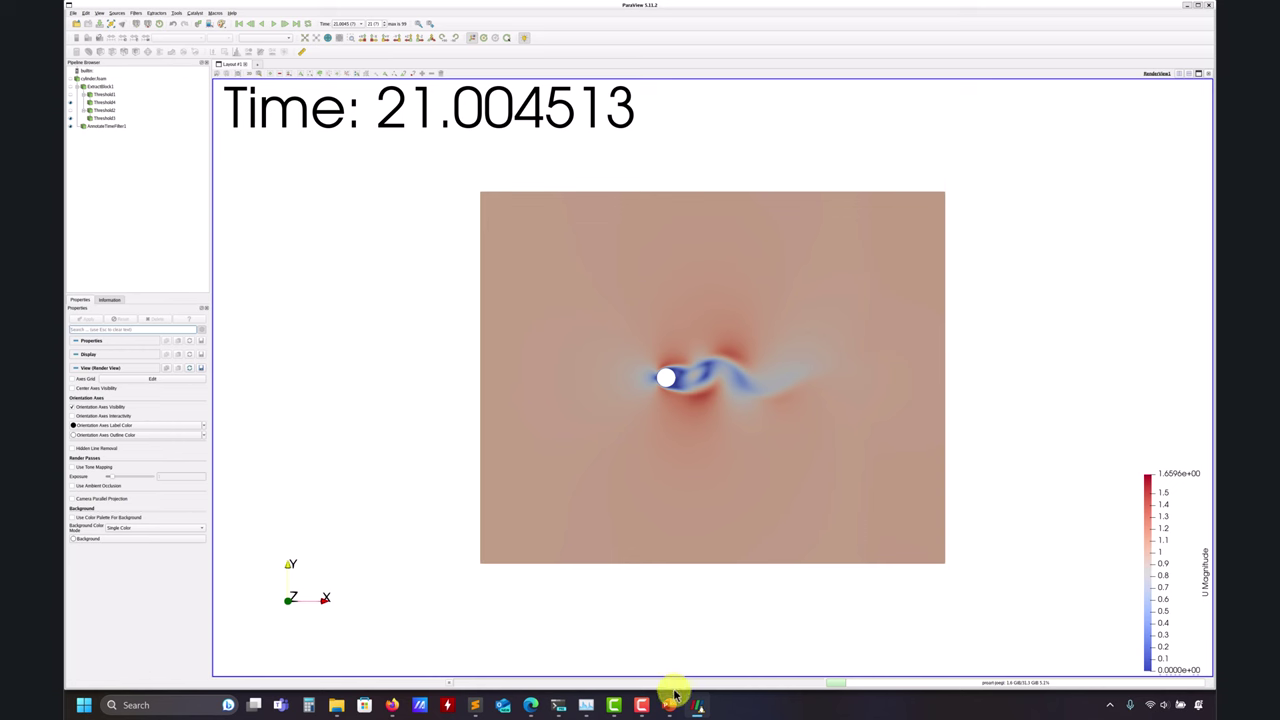
Check the single_block run's execution time in the terminal, and return to ParaView for a closer view of the cylinder wake.
click(553, 707)
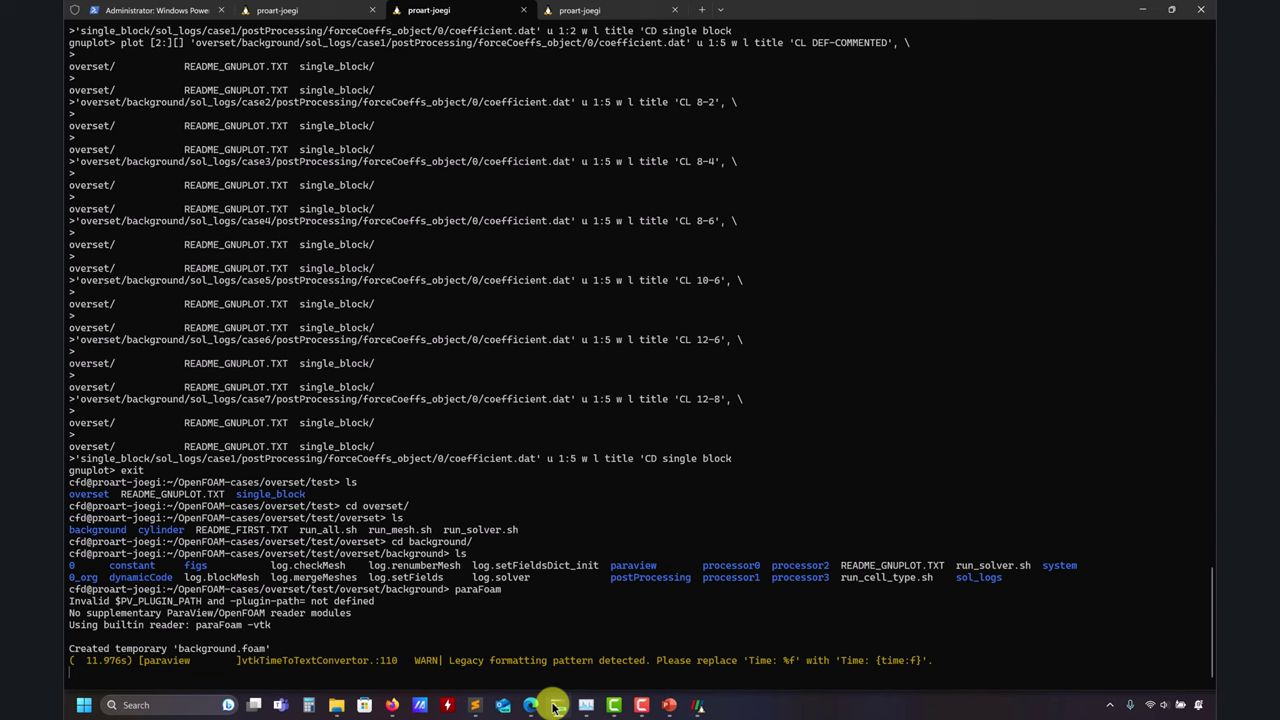
click(321, 8)
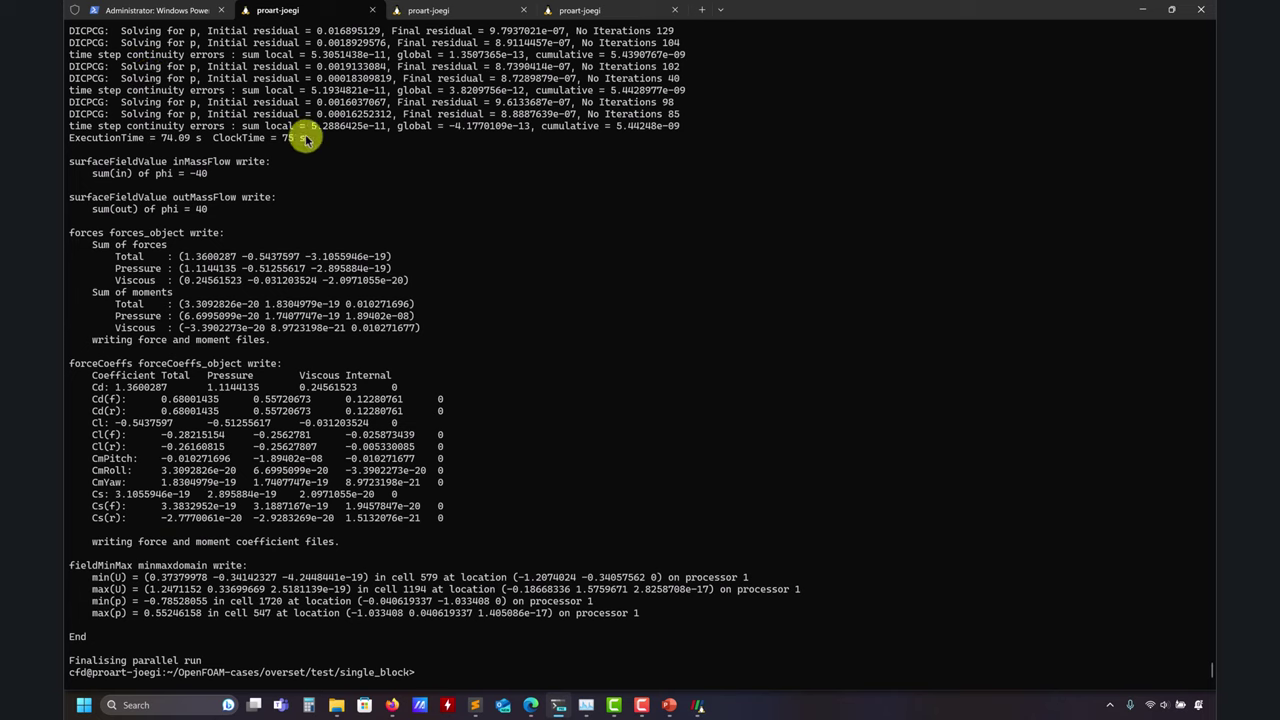
drag(307, 137, 163, 140)
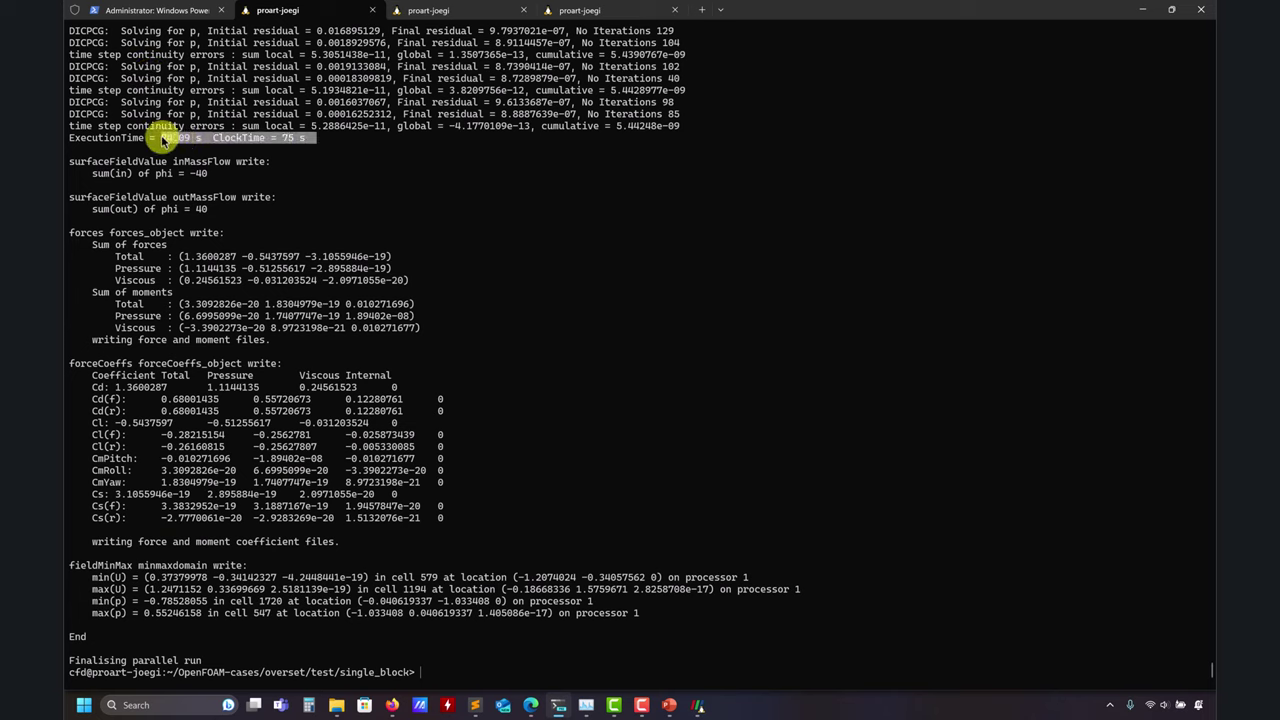
click(554, 276)
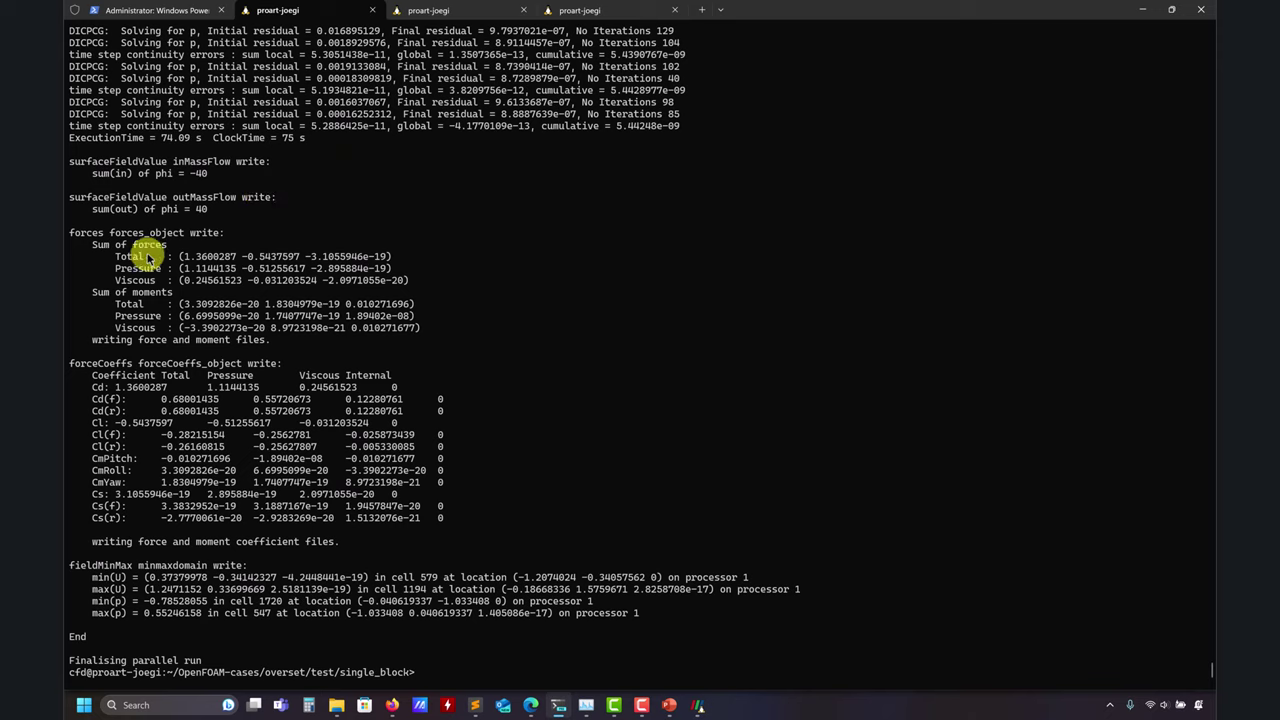
click(1145, 9)
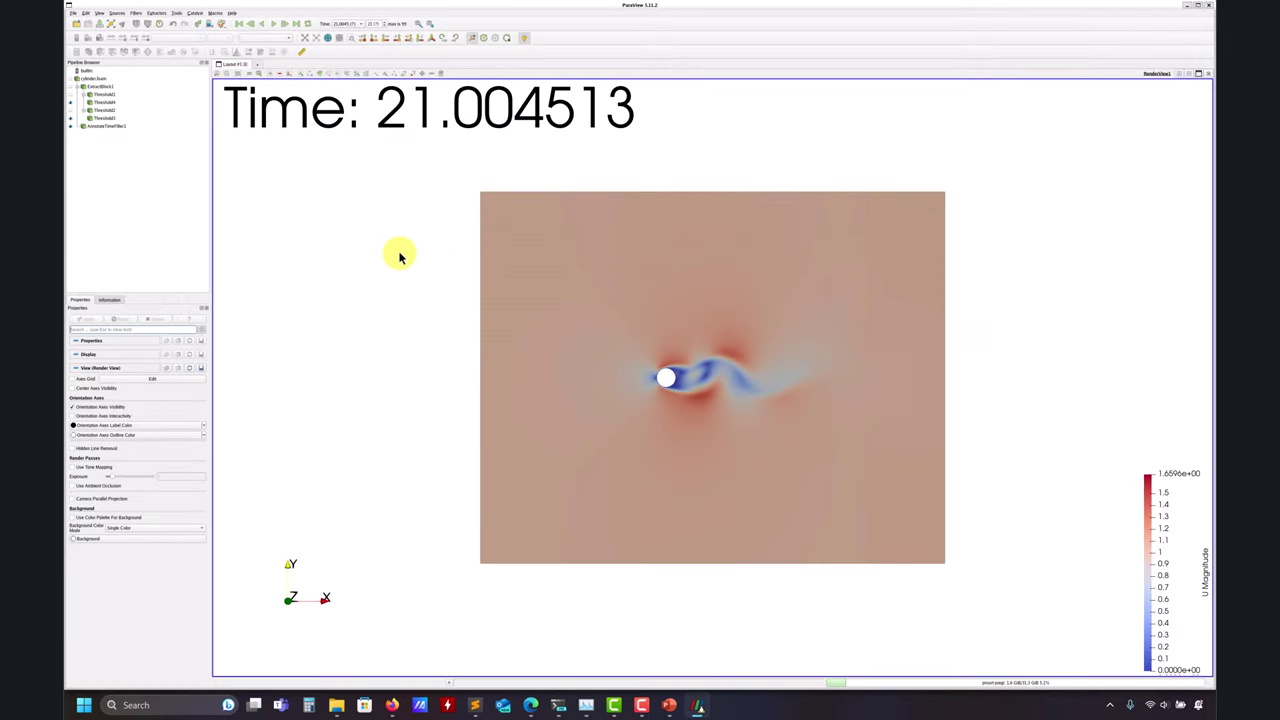
scroll(396, 264, up, 5)
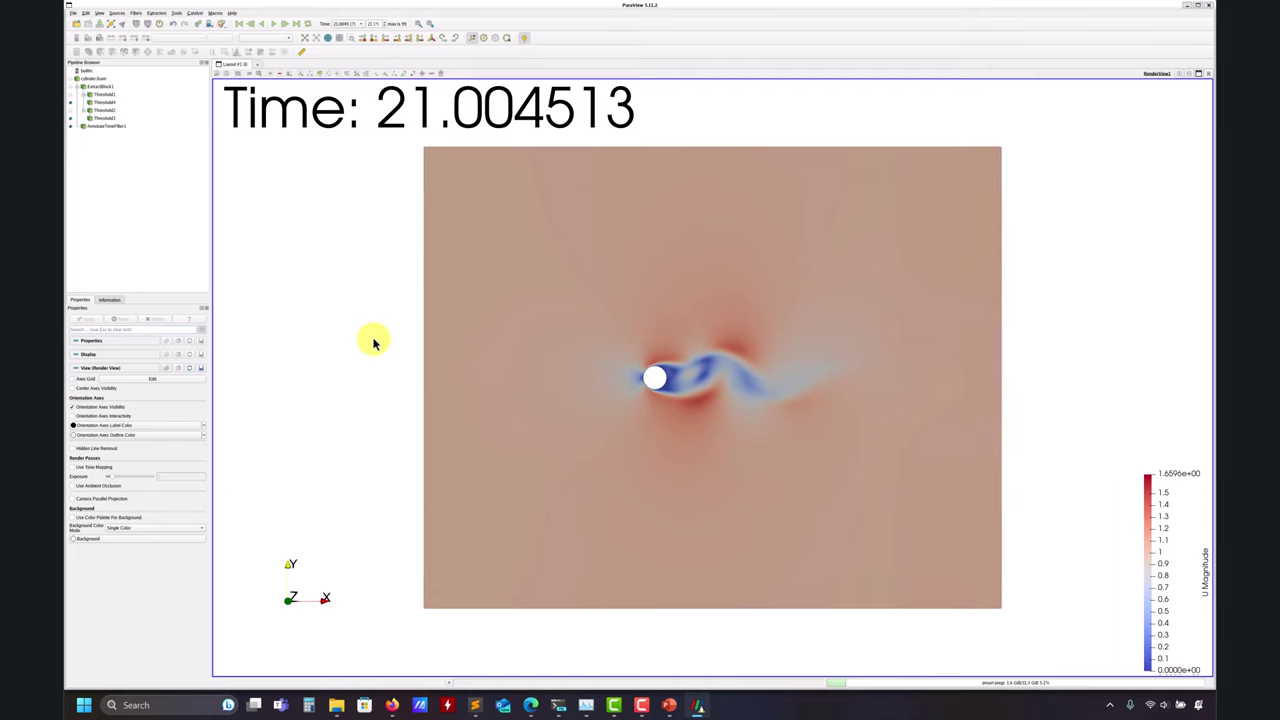
Hide the time annotation and the visible threshold filters, and show the full cylinder.foam dataset in the render view.
scroll(369, 352, up, 1)
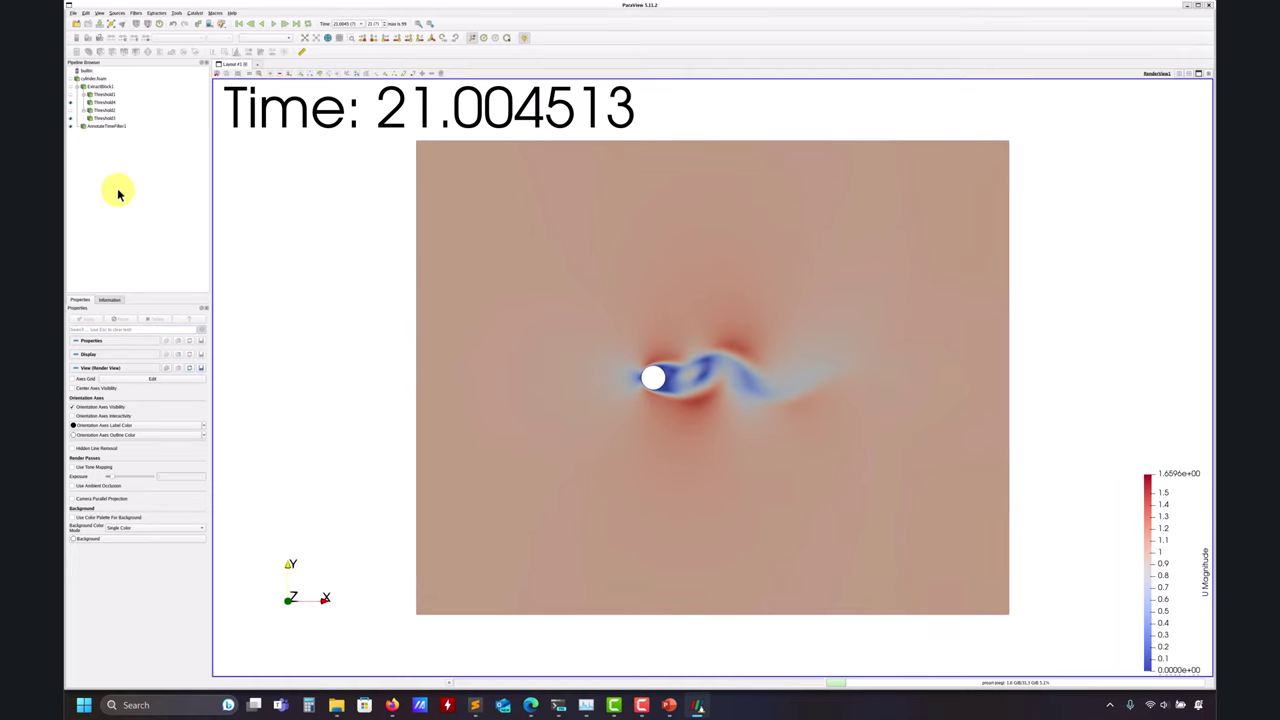
click(72, 127)
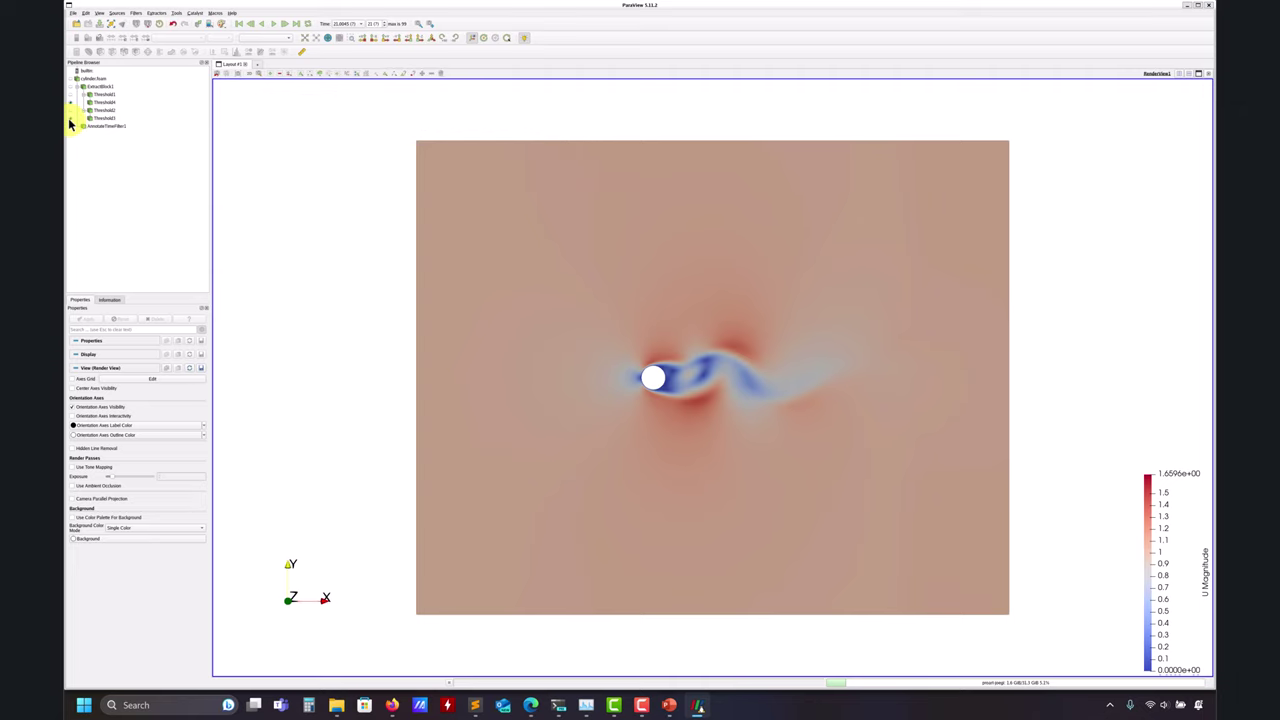
click(78, 88)
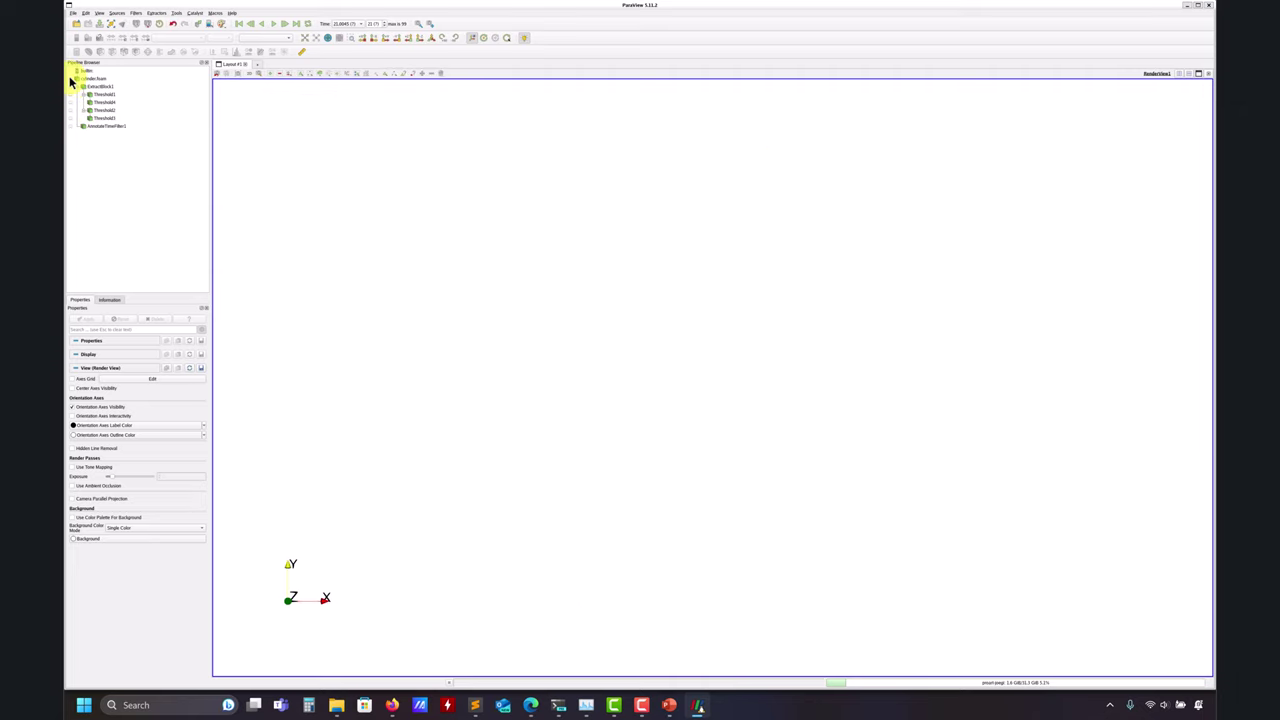
click(74, 78)
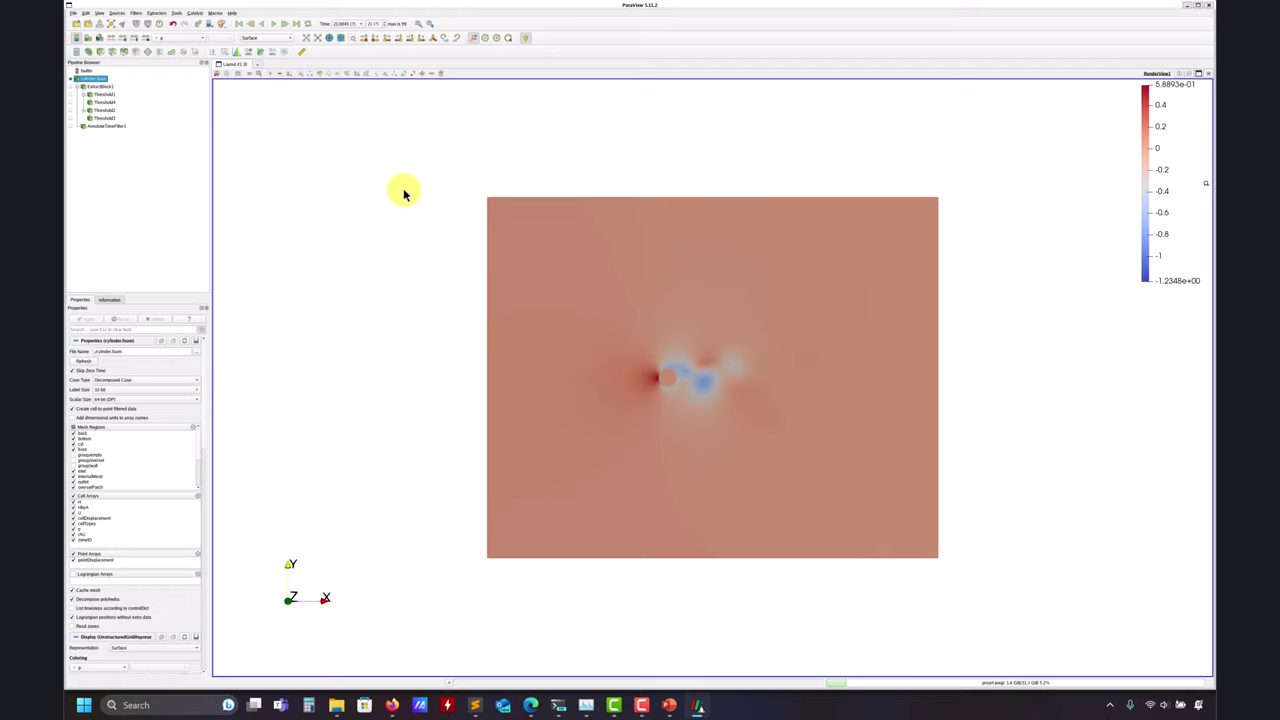
Color the cylinder.foam dataset by the point-interpolated U magnitude and take a closer look at the cylinder wake.
click(203, 38)
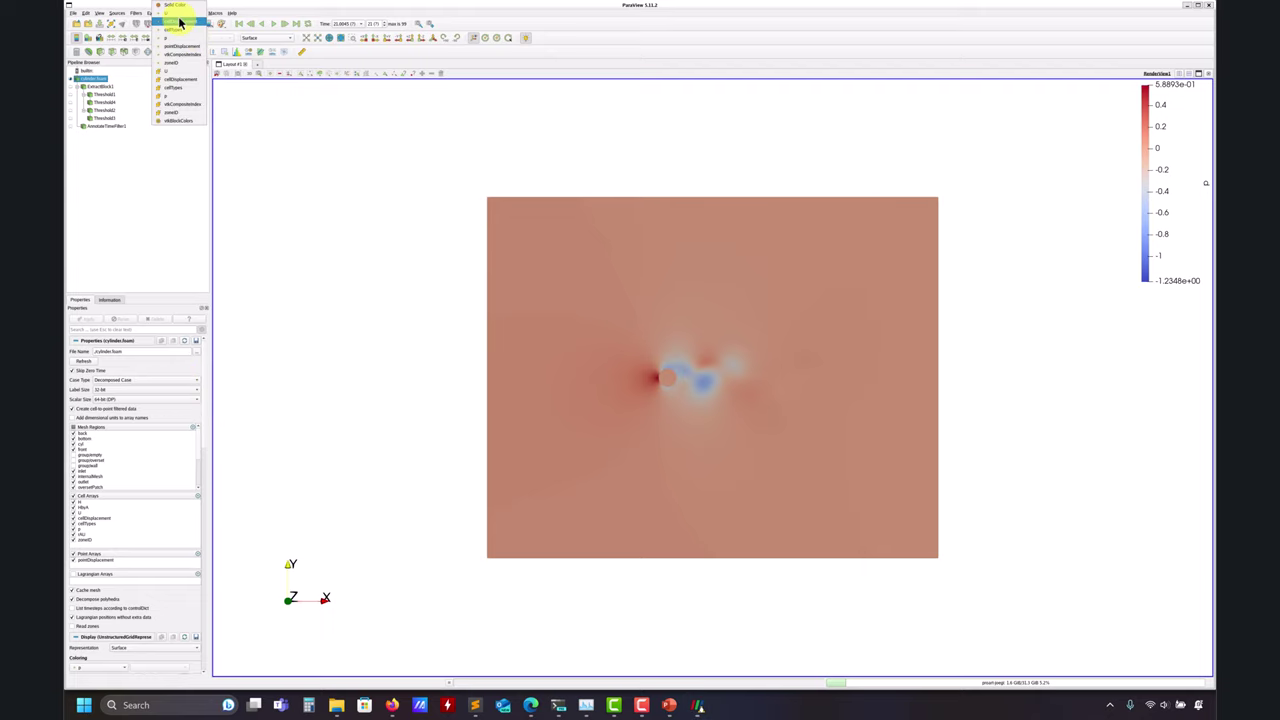
click(180, 22)
scroll(591, 429, up, 5)
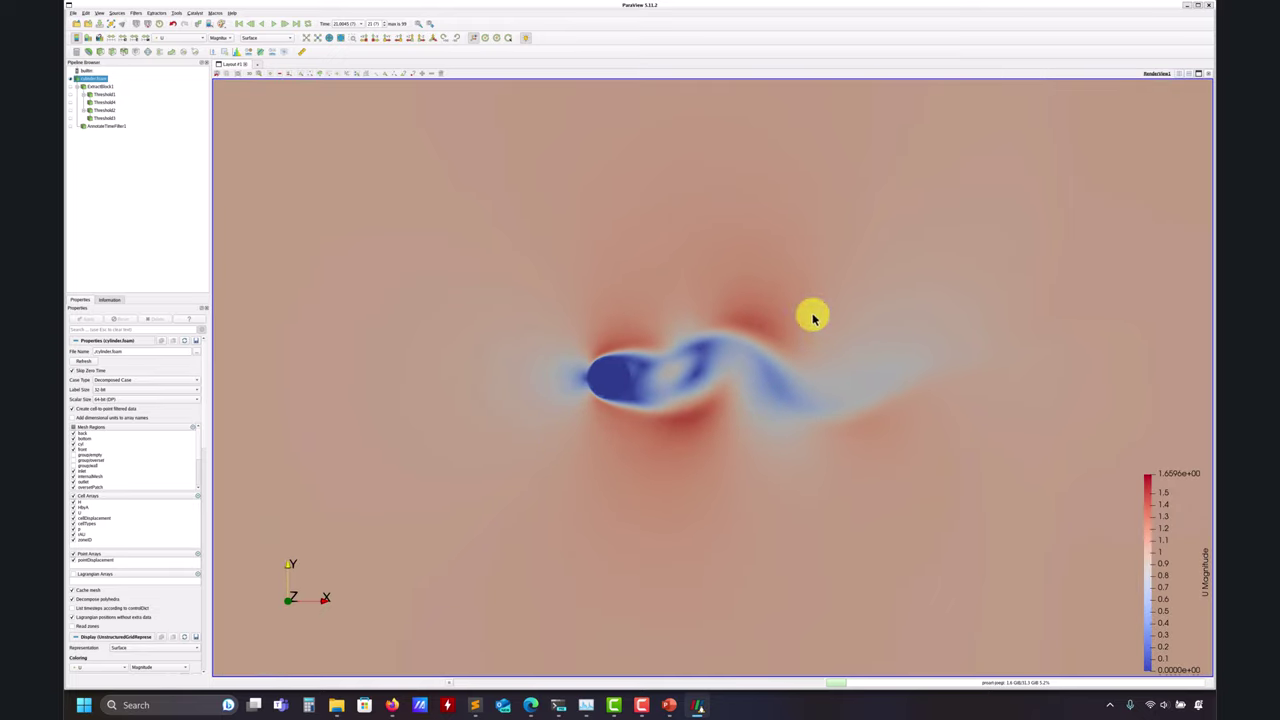
scroll(588, 435, up, 3)
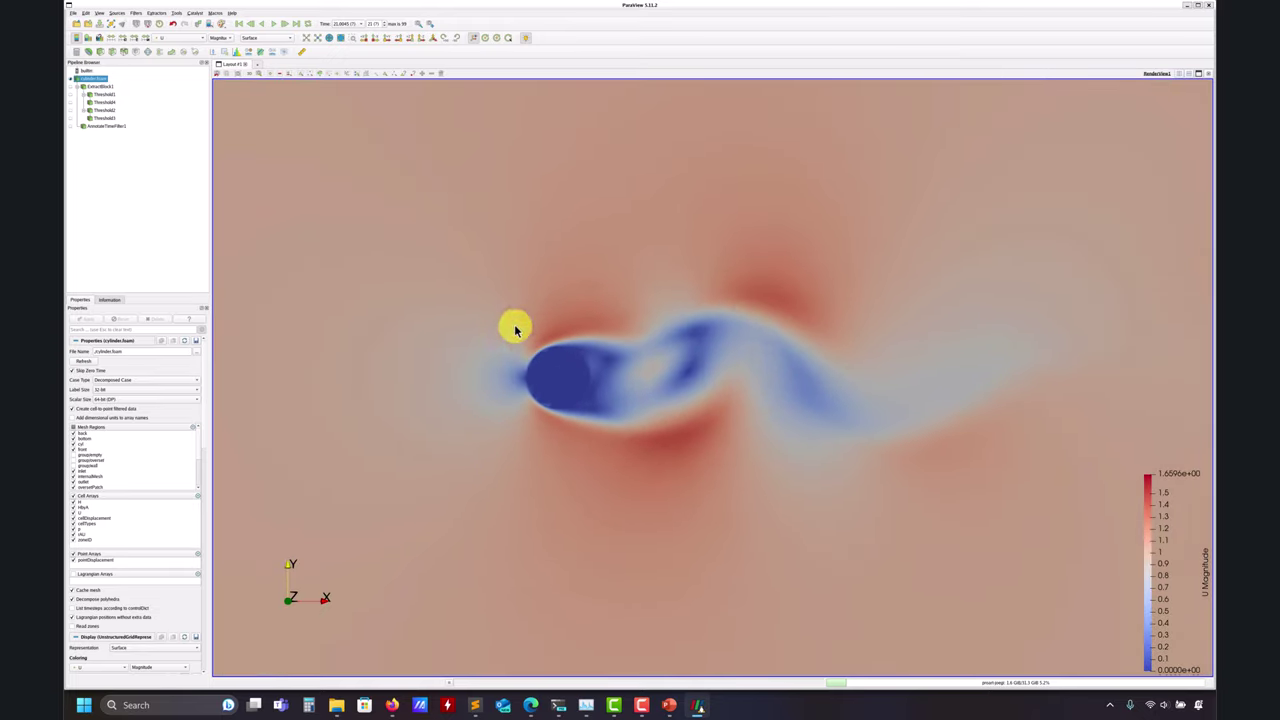
Switch the cylinder.foam coloring to the cell-based U magnitude and inspect the region around the cylinder.
click(197, 40)
click(172, 97)
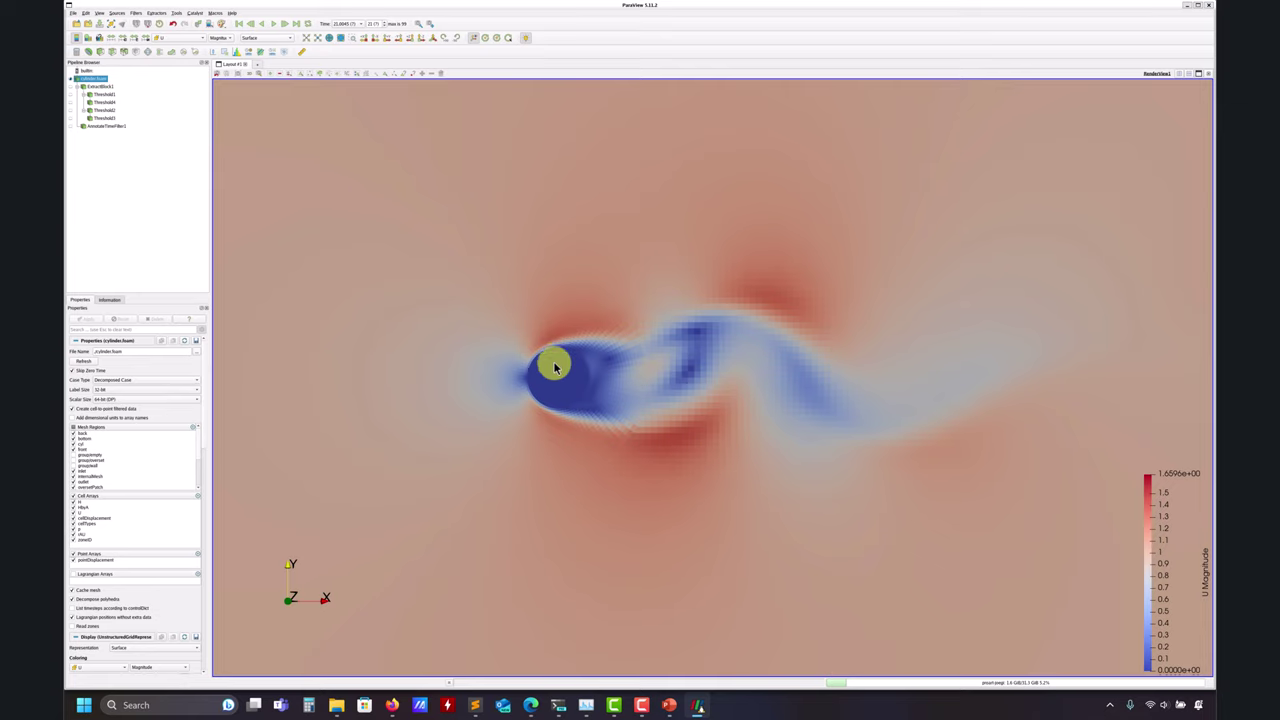
scroll(686, 329, down, 4)
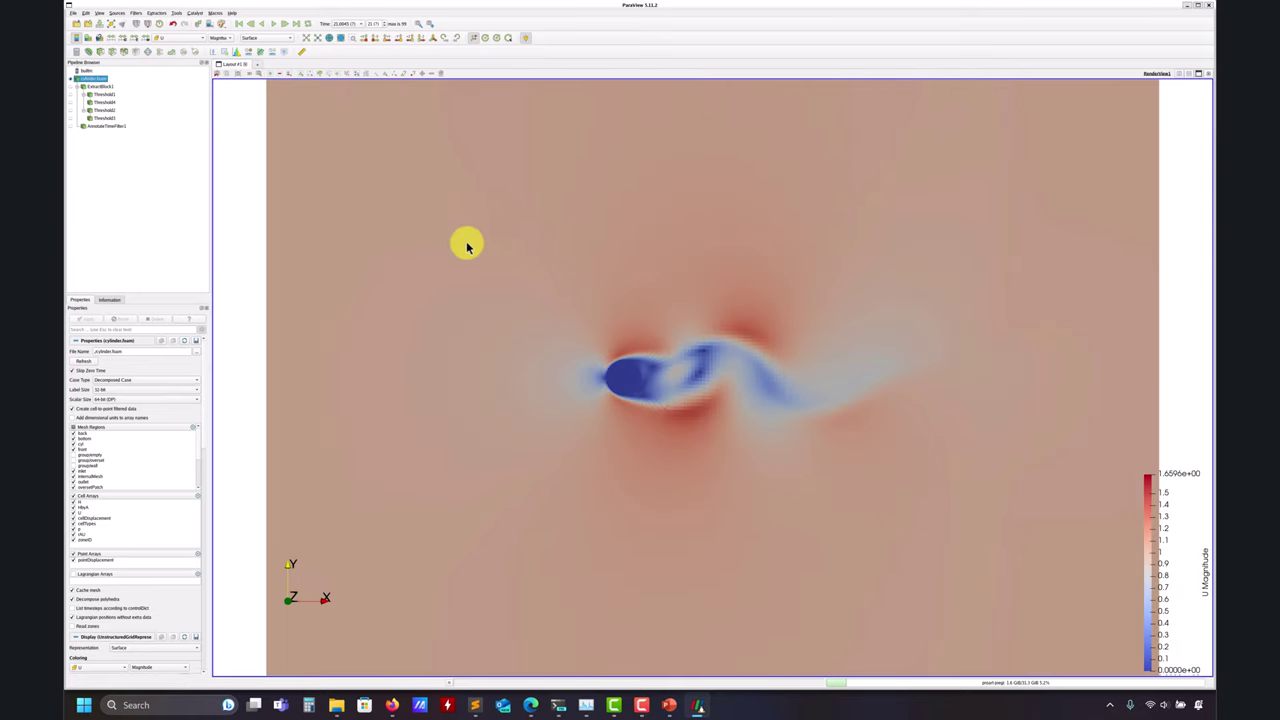